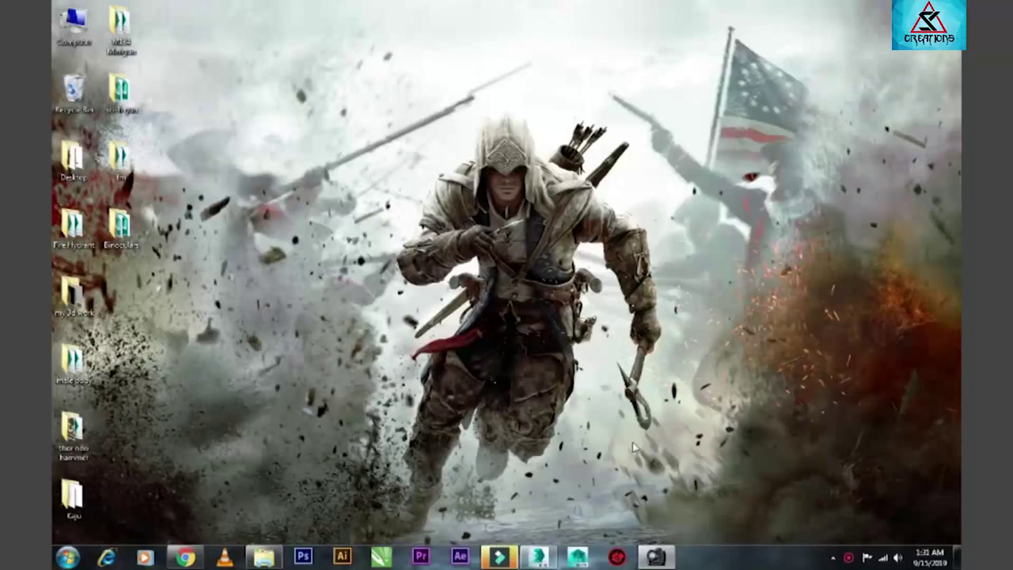
- Create a cylinder in the Top view and set it to 24 sides
click(540, 558)
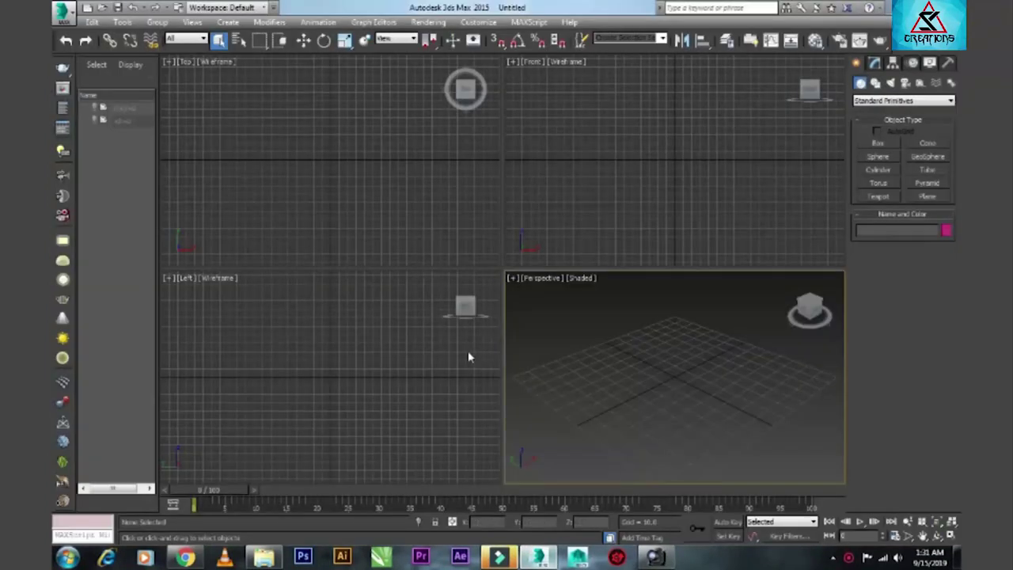
click(336, 215)
click(878, 170)
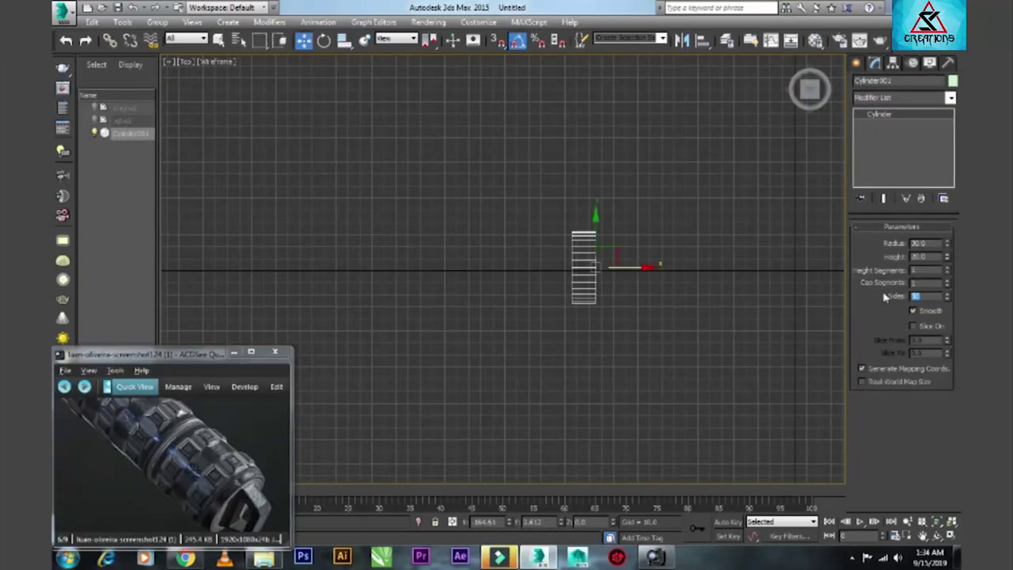
text(25)
key(Return)
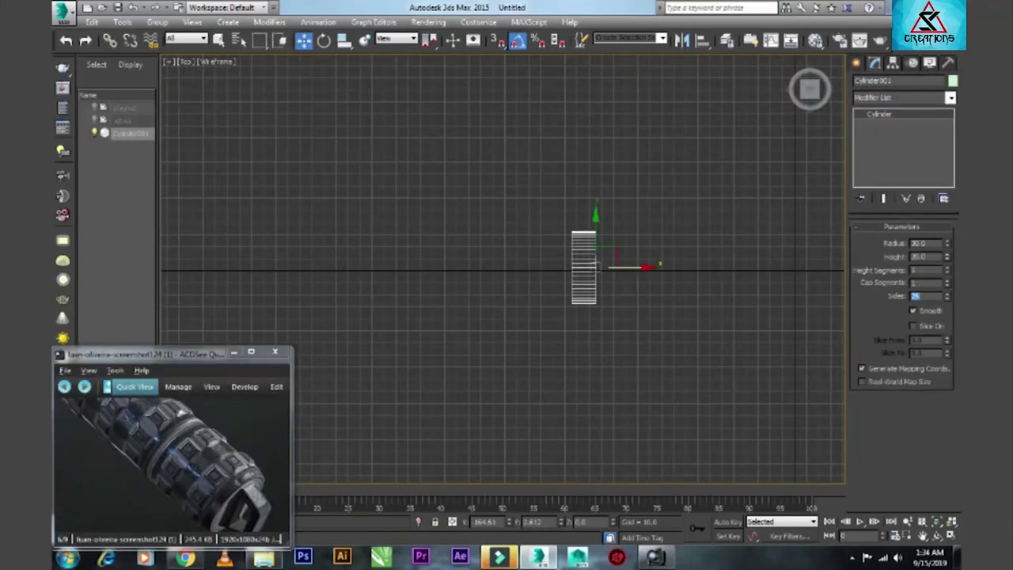
key(alt+w)
key(alt+w)
key(z)
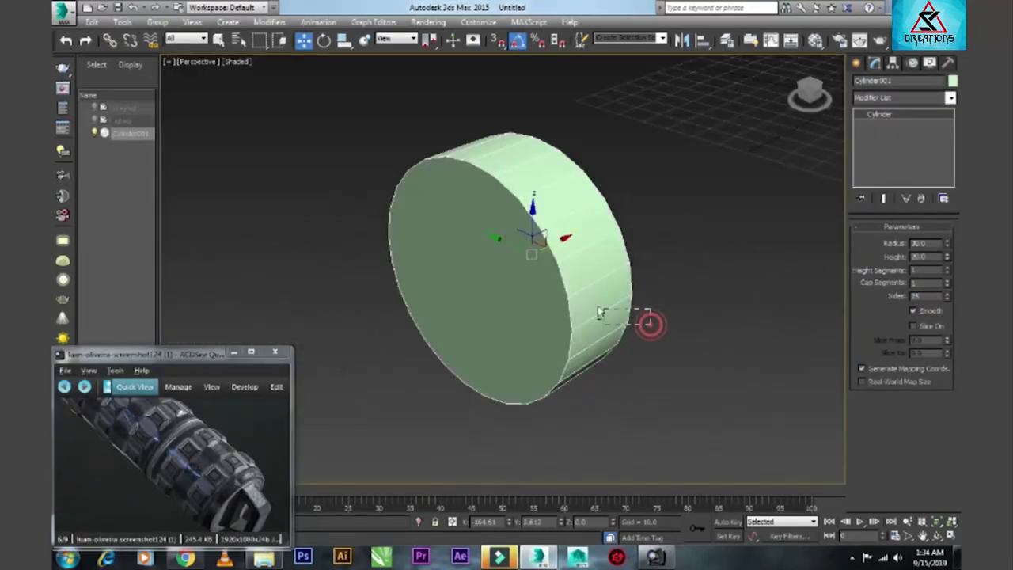
mouse_move(592, 294)
alt+middle_down()
mouse_move(531, 291)
mouse_move(846, 283)
alt+middle_up()
text(8)
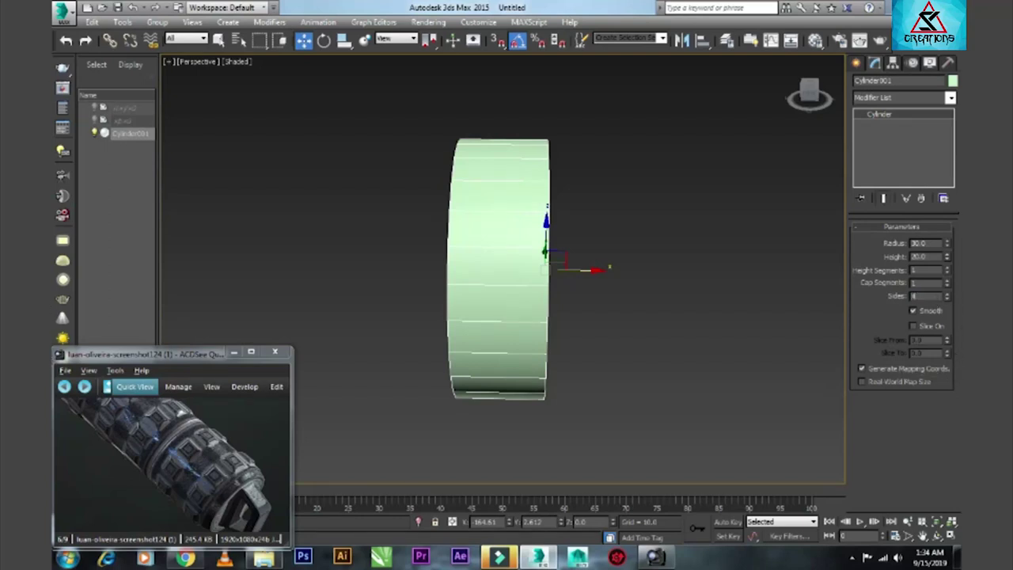
key(Return)
text(24)
key(Return)
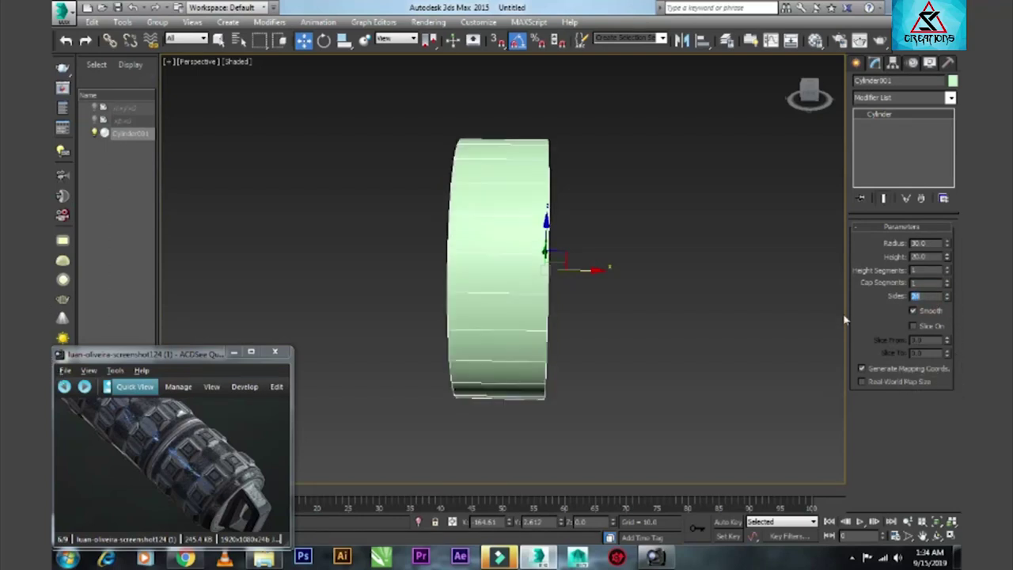
alt+middle_drag(490, 301, 829, 129)
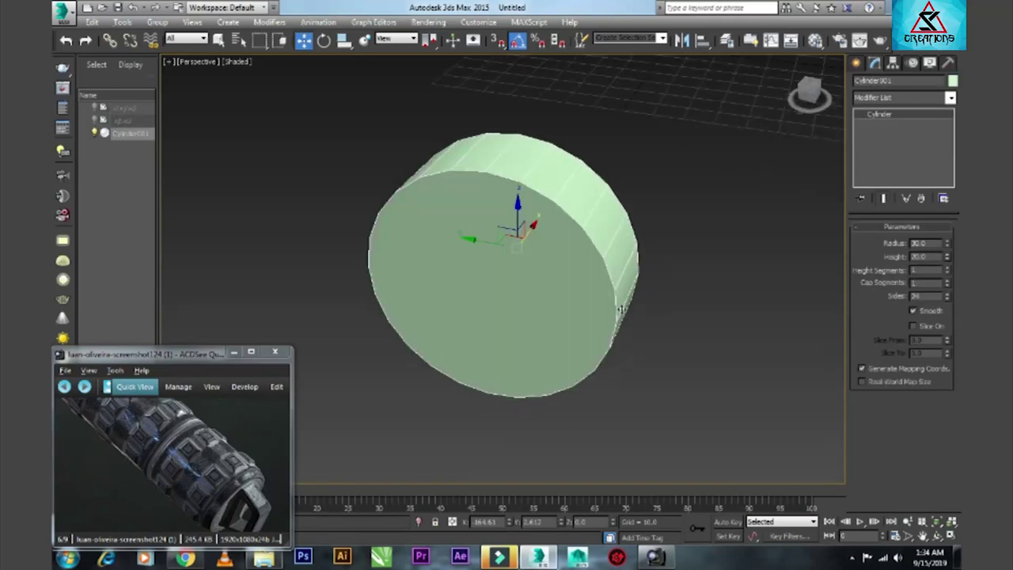
- Change the cylinder's object colour to grey
click(953, 80)
click(587, 305)
click(570, 347)
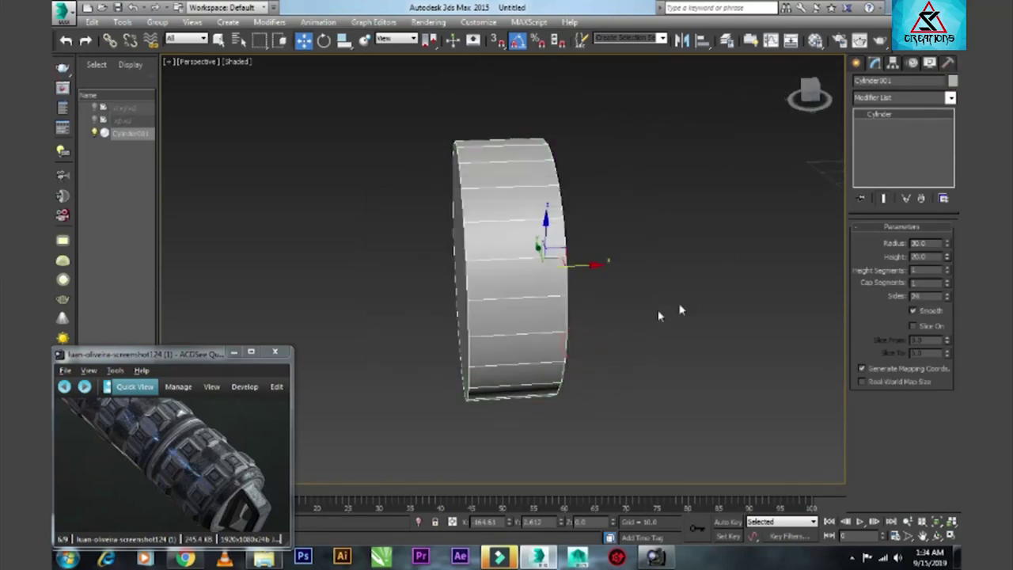
- Stretch the cylinder's height to about 472.8 in the Top view
key(t)
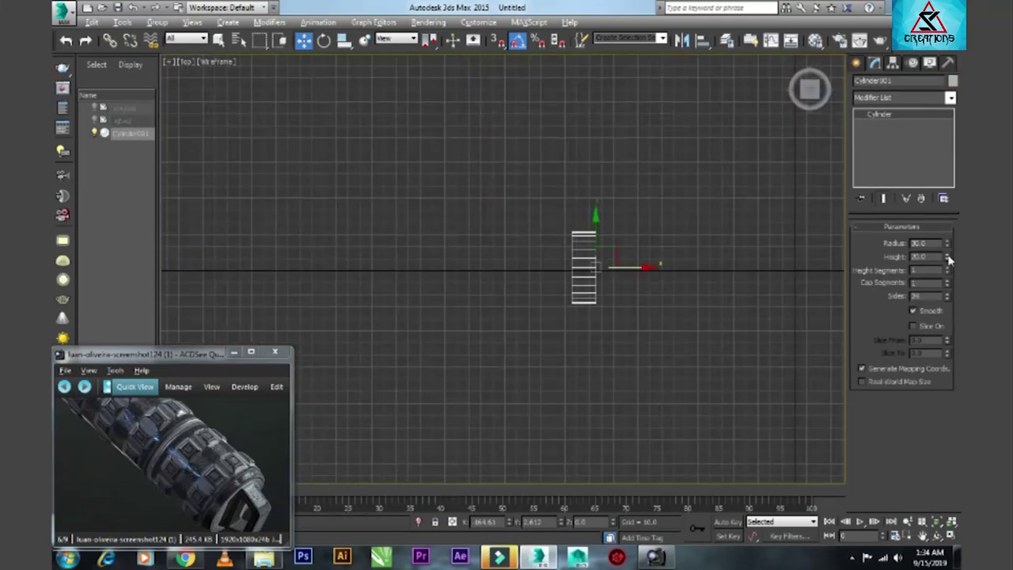
drag(949, 260, 356, 81)
middle_drag(587, 277, 774, 273)
scroll(746, 267, down, 5)
scroll(760, 277, up, 4)
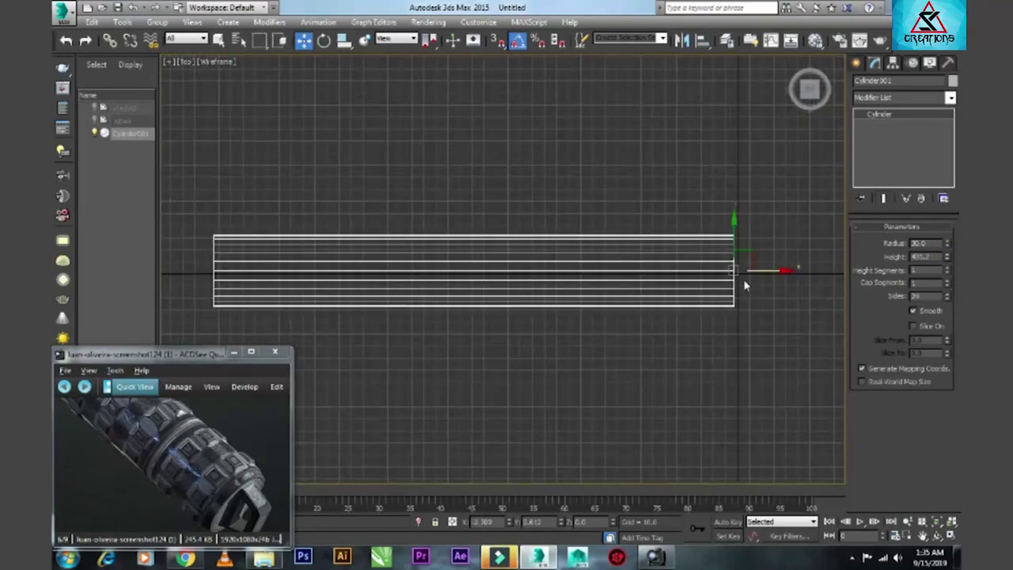
scroll(752, 273, up, 2)
- Convert the cylinder to an Editable Poly and select all its edges
scroll(759, 264, down, 3)
right_click(873, 117)
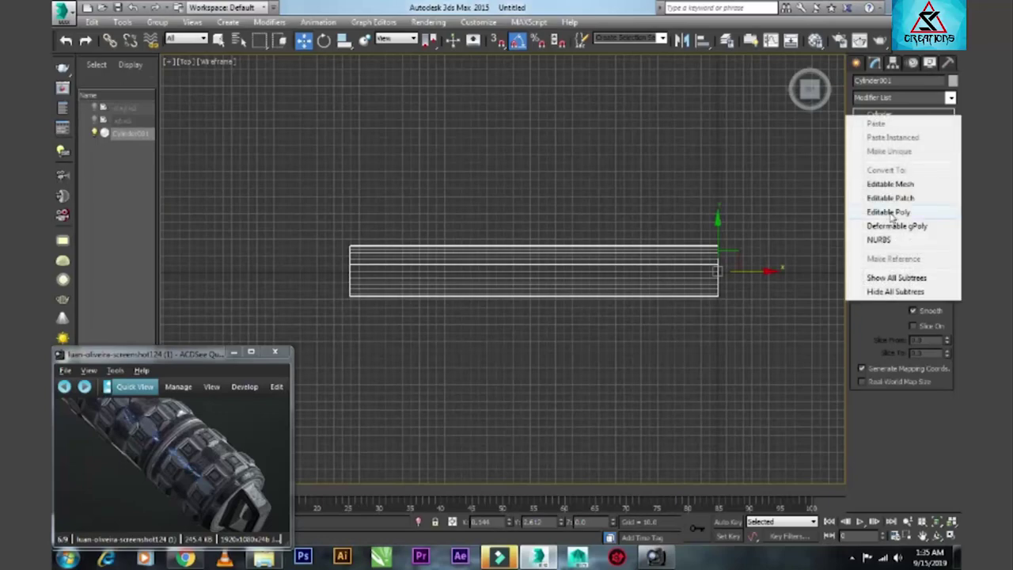
click(888, 212)
click(875, 134)
key(ctrl+a)
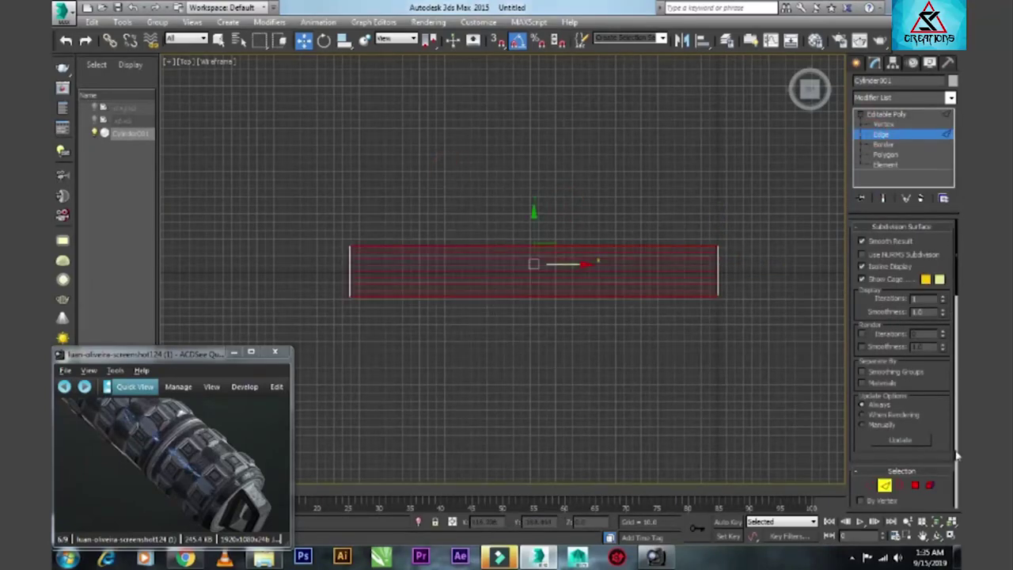
middle_drag(700, 377, 768, 385)
scroll(939, 405, down, 5)
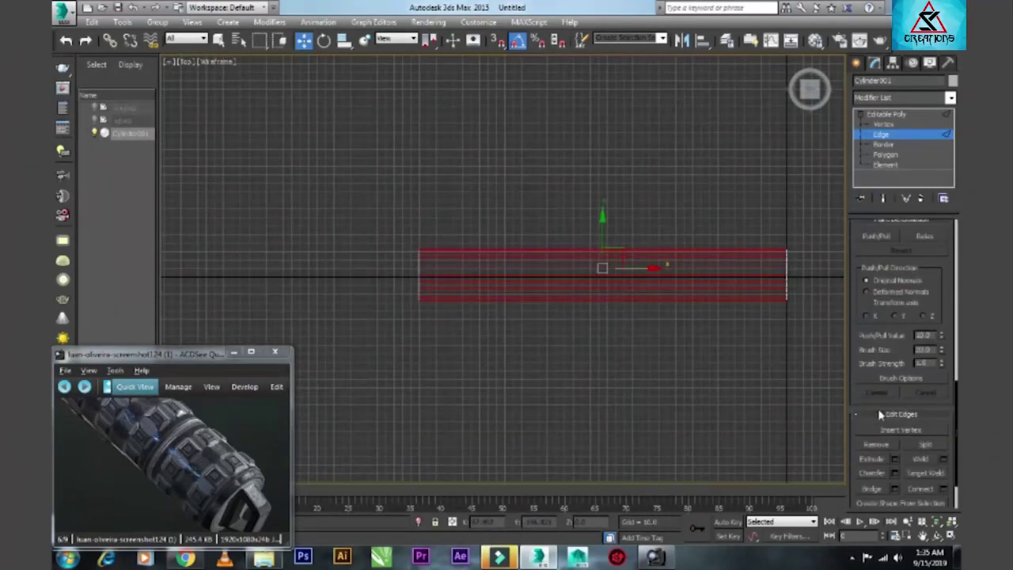
scroll(910, 411, down, 2)
- Connect the selected edges with 30 segments to add evenly spaced edge rings
click(943, 431)
drag(510, 276, 513, 237)
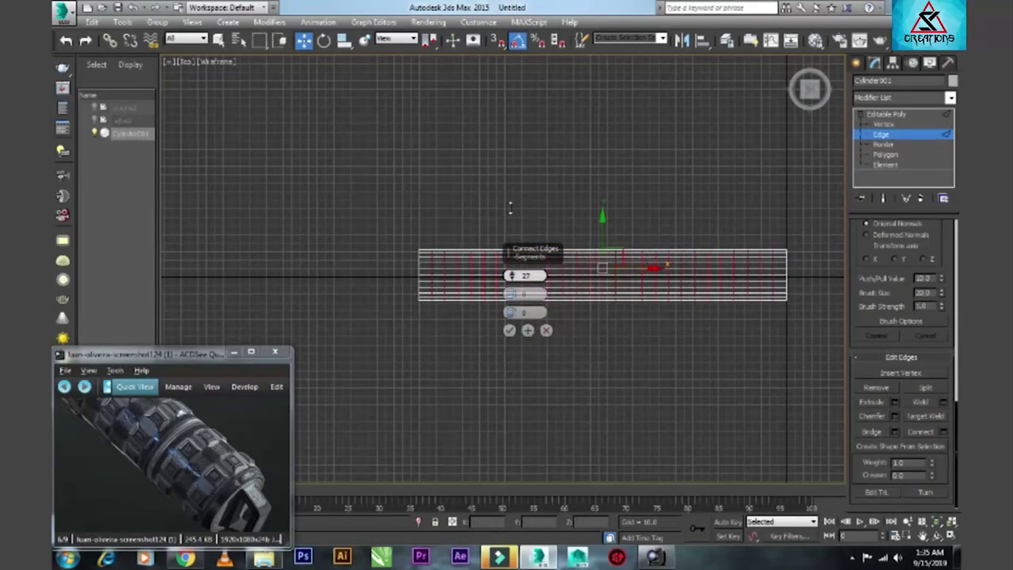
drag(511, 199, 512, 203)
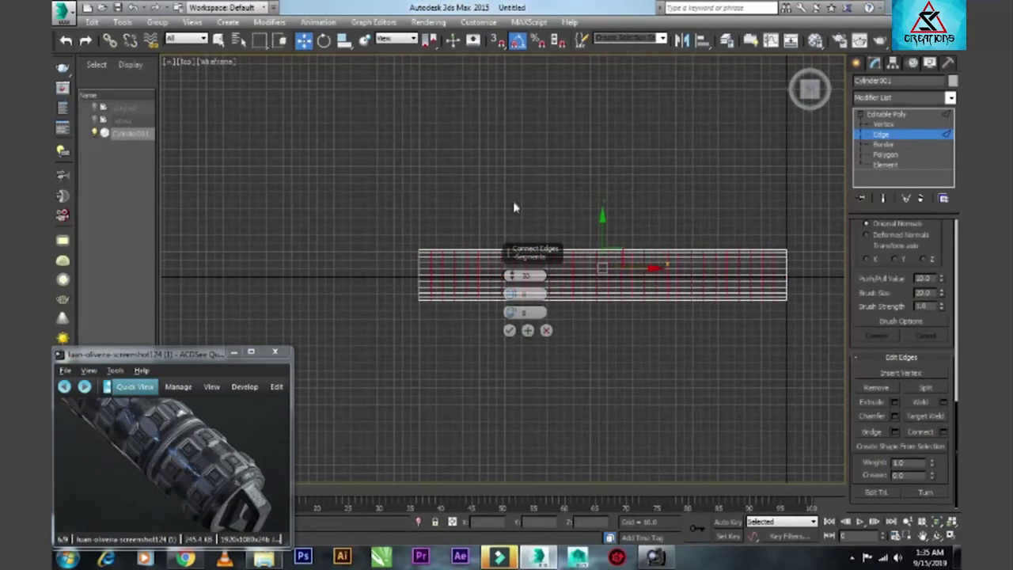
click(509, 331)
scroll(566, 323, down, 5)
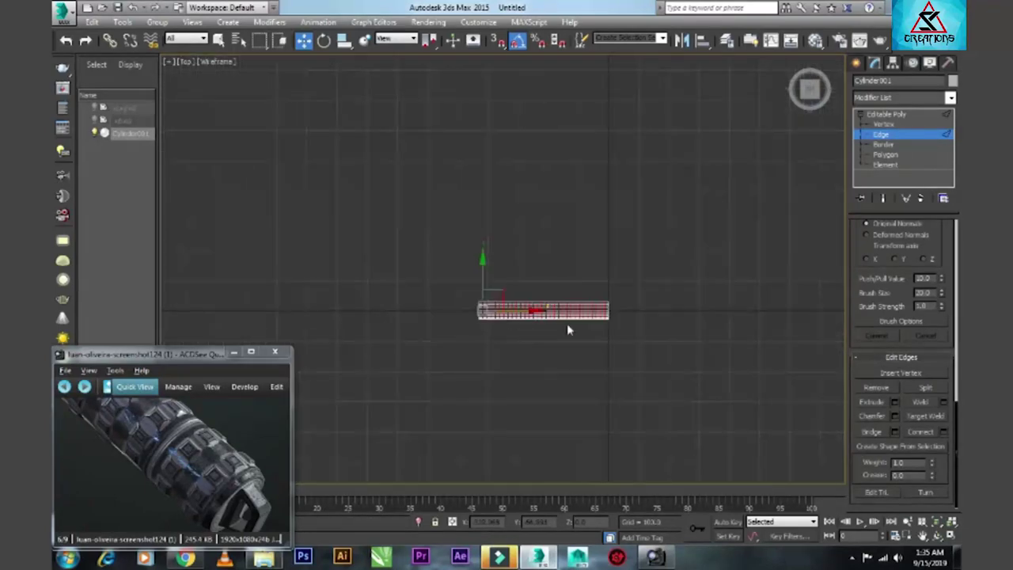
scroll(612, 301, up, 7)
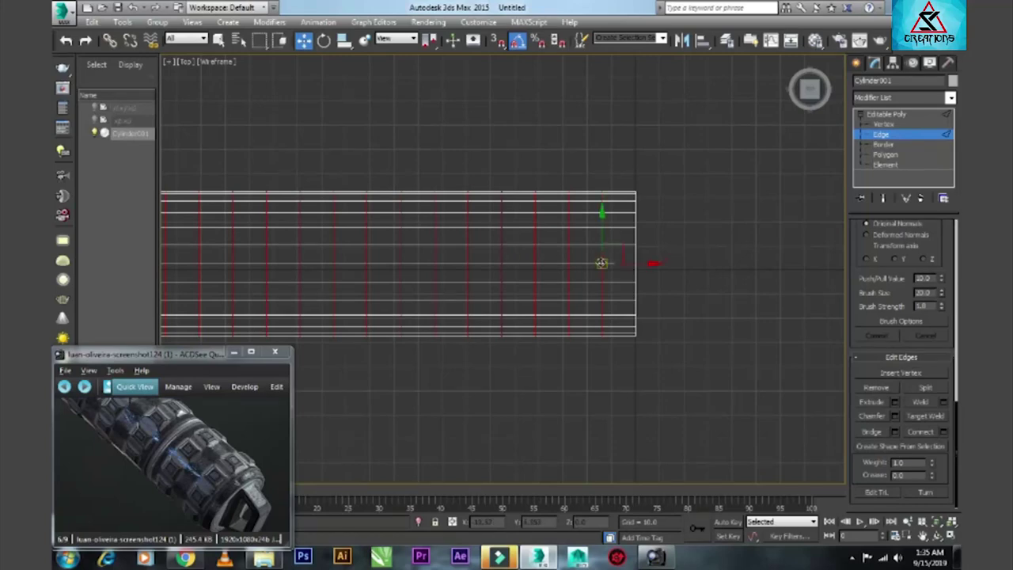
- Select the edge ring of one column just right of the rod's centre
key(4)
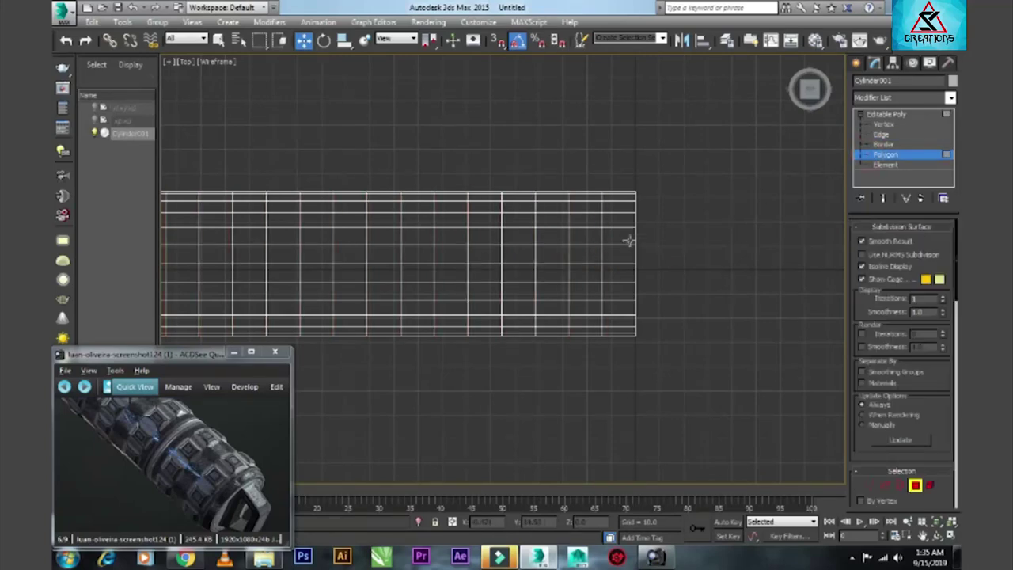
click(558, 256)
click(617, 254)
ctrl+click(552, 254)
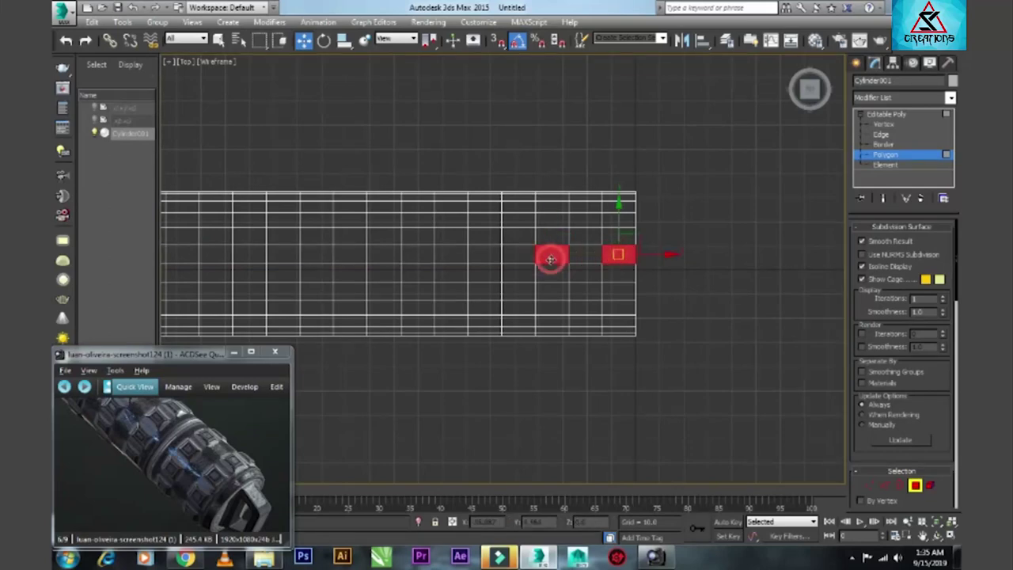
click(489, 254)
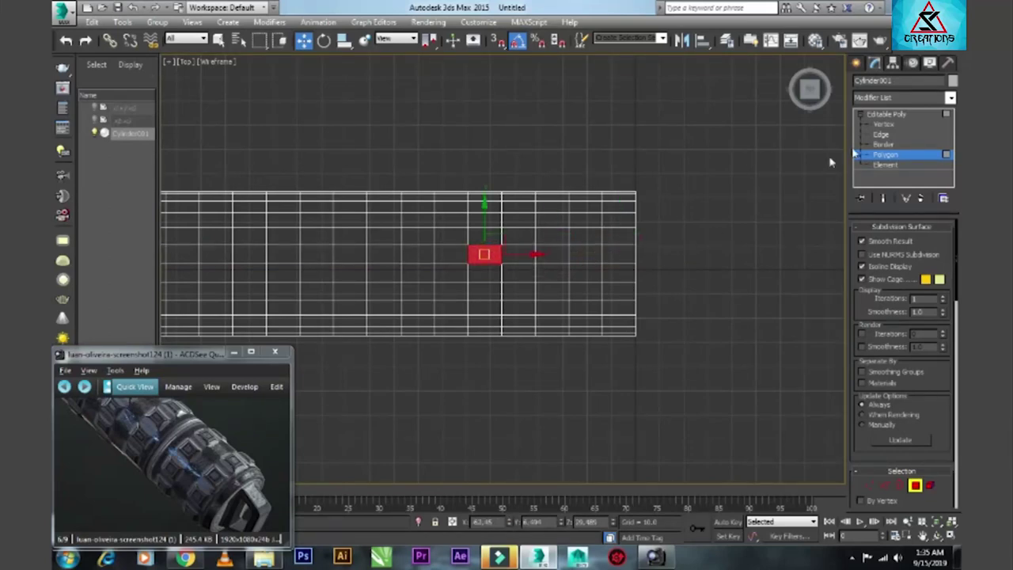
key(2)
click(484, 192)
shift+click(495, 333)
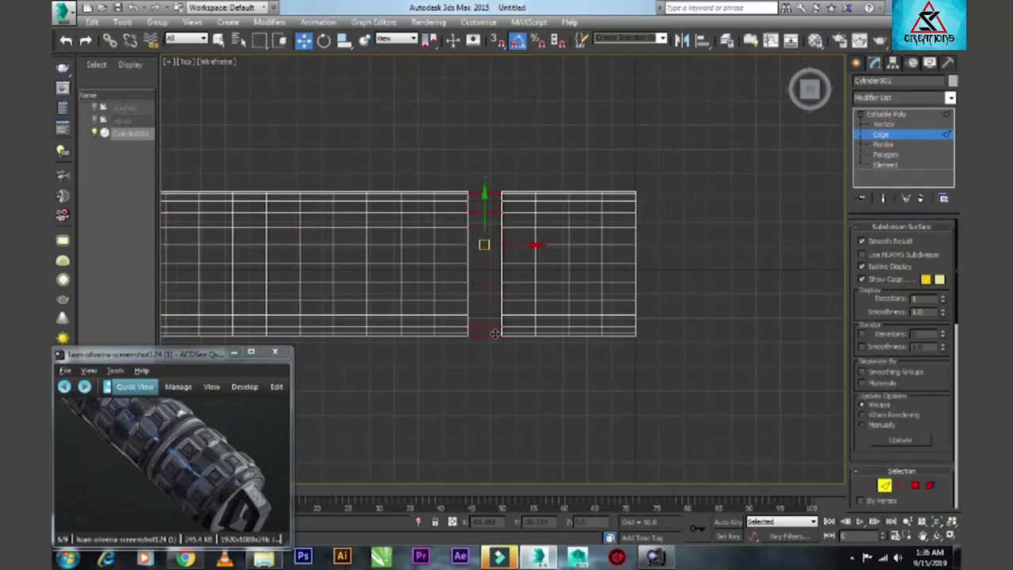
- Connect that edge ring with 2 segments and a pinch of 15
click(883, 228)
click(942, 431)
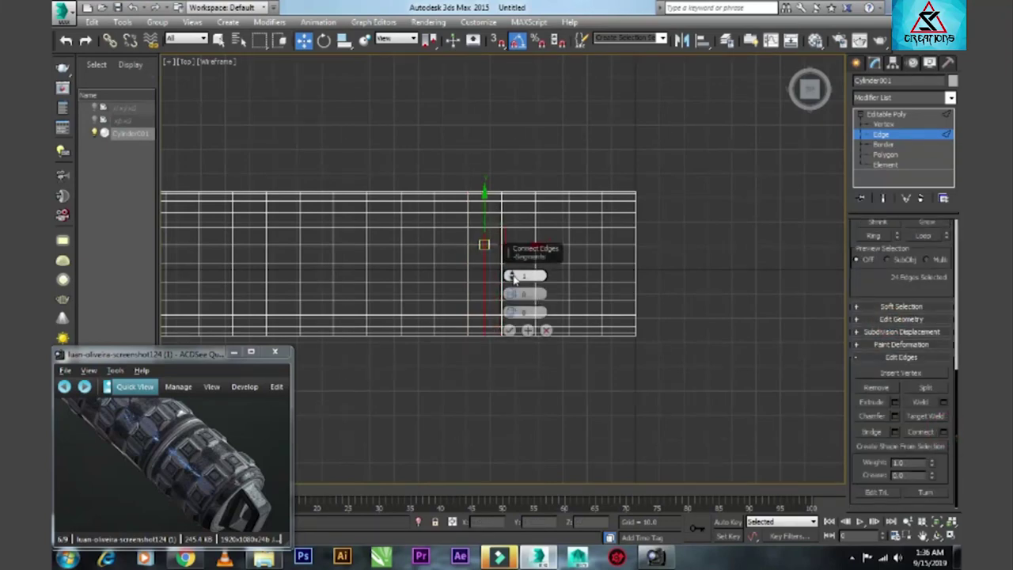
drag(511, 295, 512, 287)
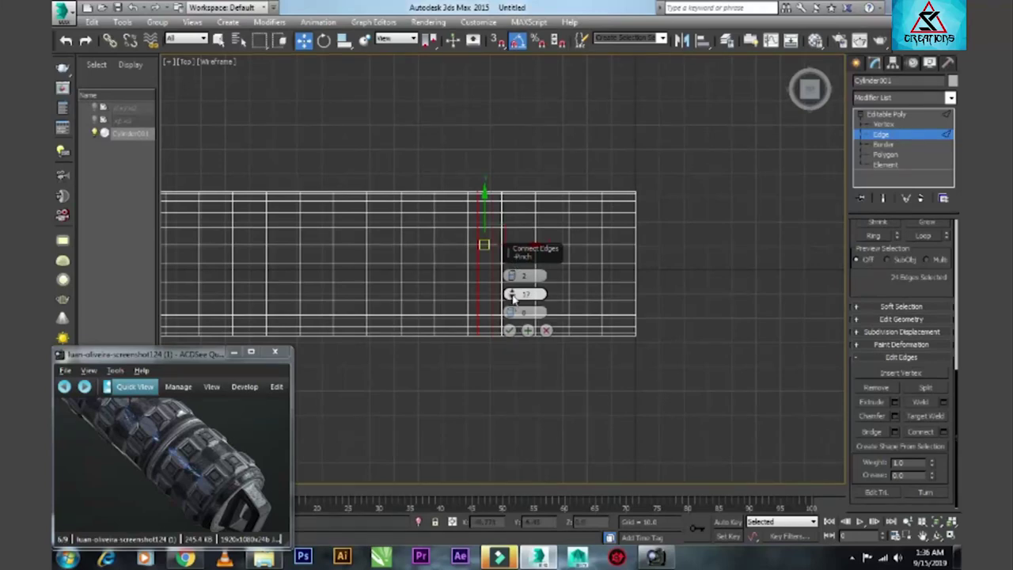
drag(511, 294, 511, 295)
click(508, 330)
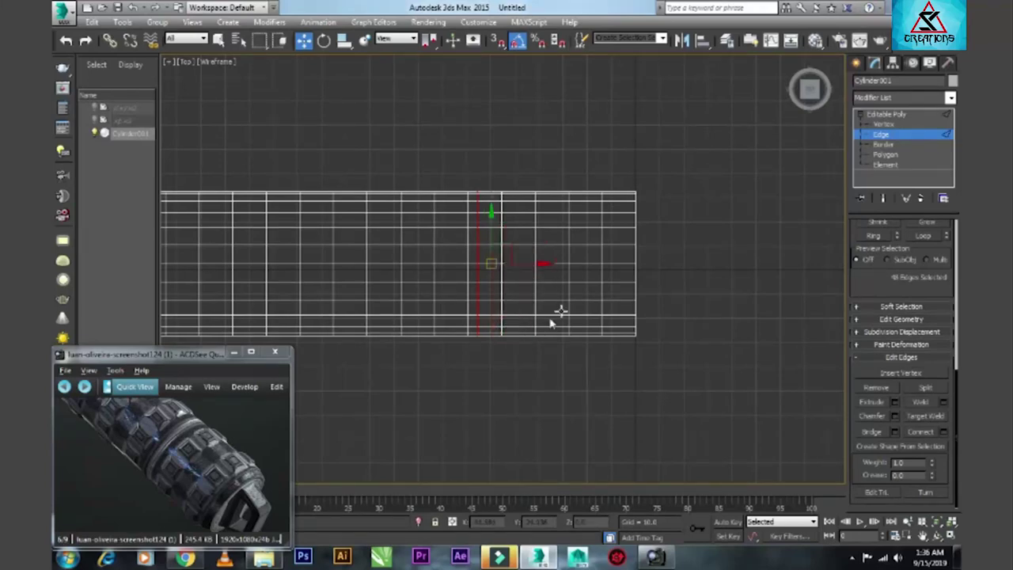
click(886, 155)
- Box-select all of the rod's polygons in the Top view
scroll(590, 260, down, 3)
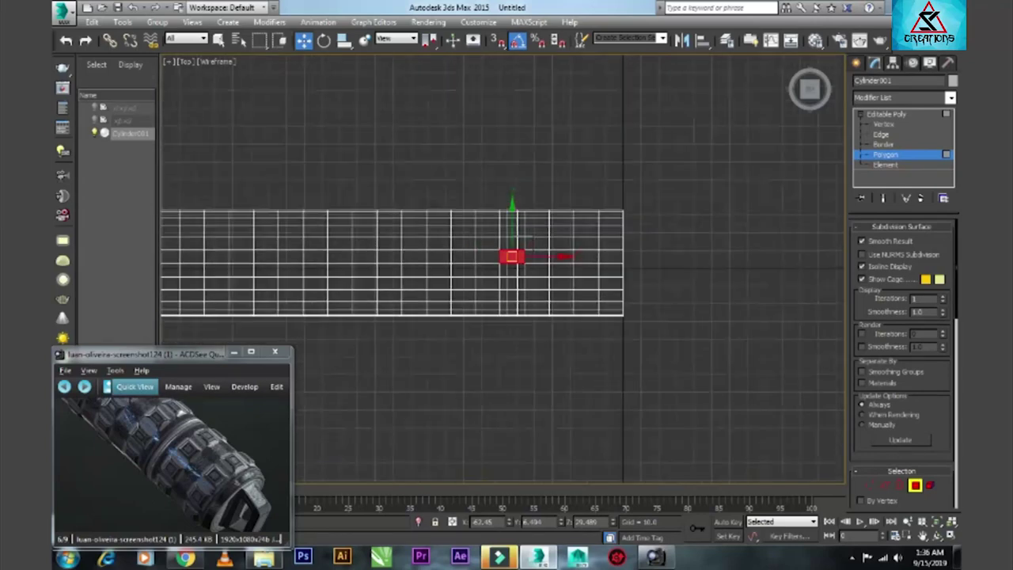
mouse_move(223, 410)
mouse_down()
mouse_move(203, 518)
mouse_move(148, 470)
mouse_up()
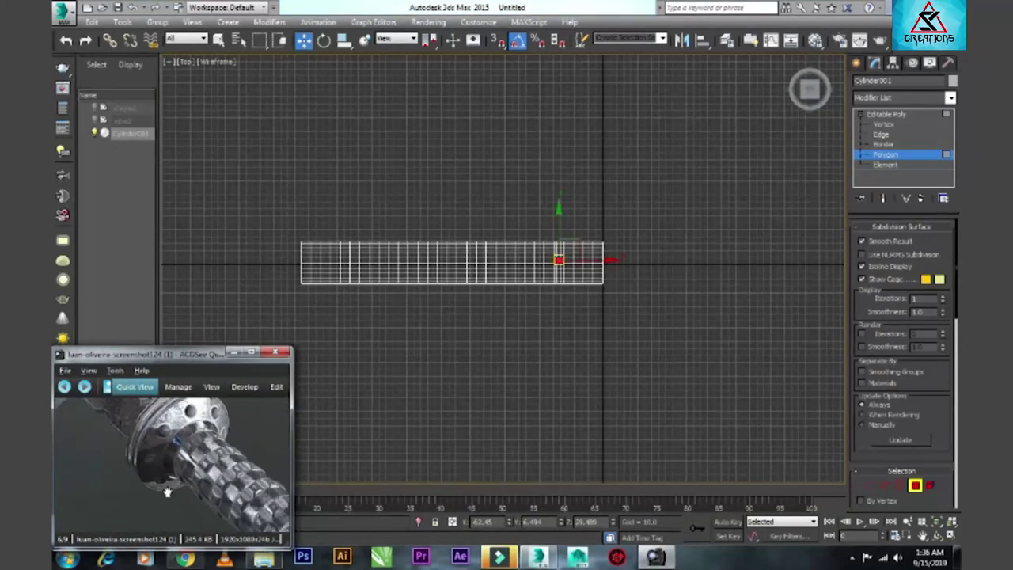
drag(317, 211, 504, 327)
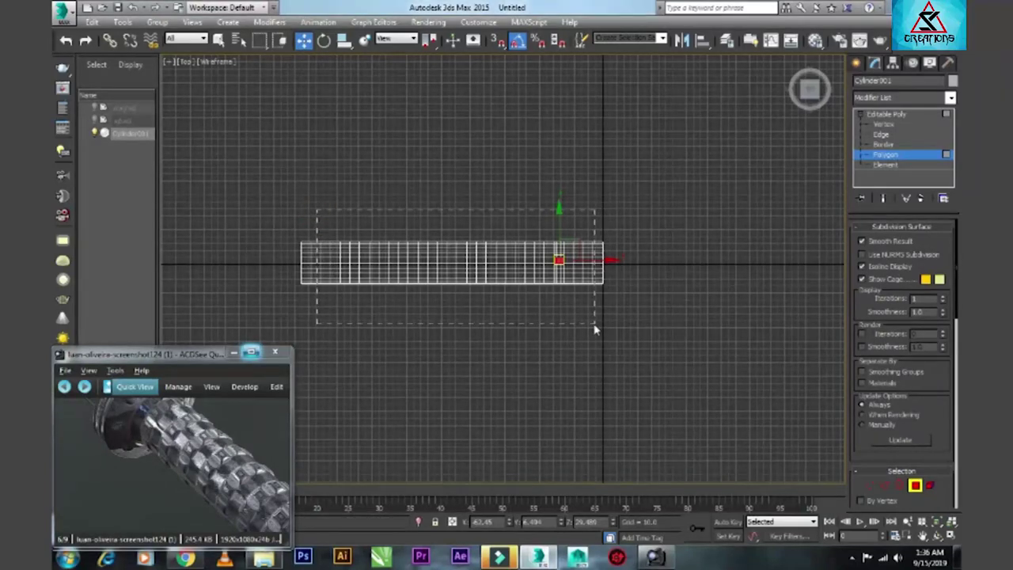
drag(595, 329, 587, 328)
mouse_move(203, 430)
mouse_down()
mouse_move(156, 445)
mouse_move(135, 434)
mouse_up()
scroll(198, 466, down, 2)
scroll(229, 494, down, 2)
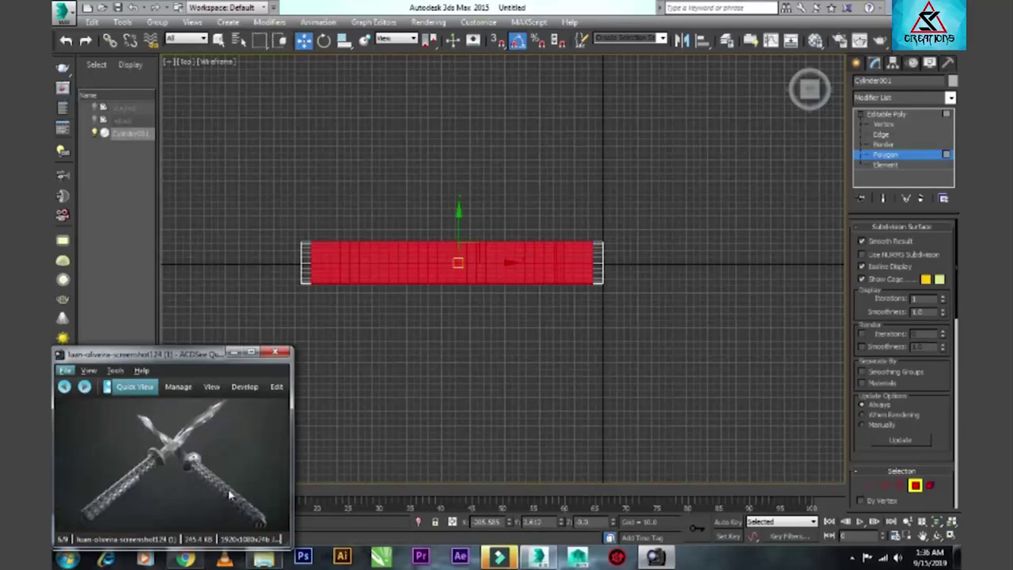
scroll(229, 494, up, 3)
scroll(552, 277, up, 5)
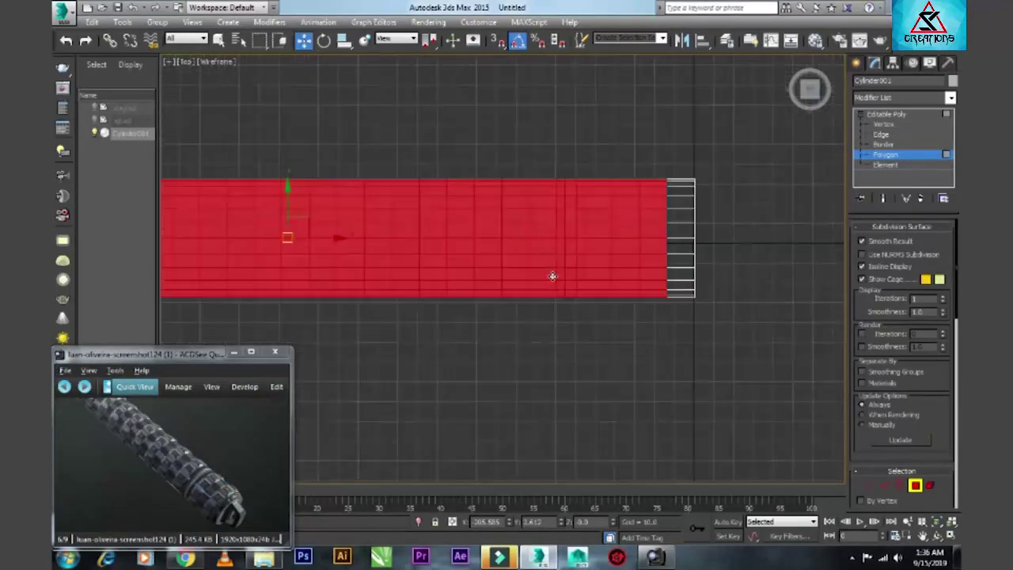
scroll(553, 276, up, 2)
middle_drag(581, 231, 480, 222)
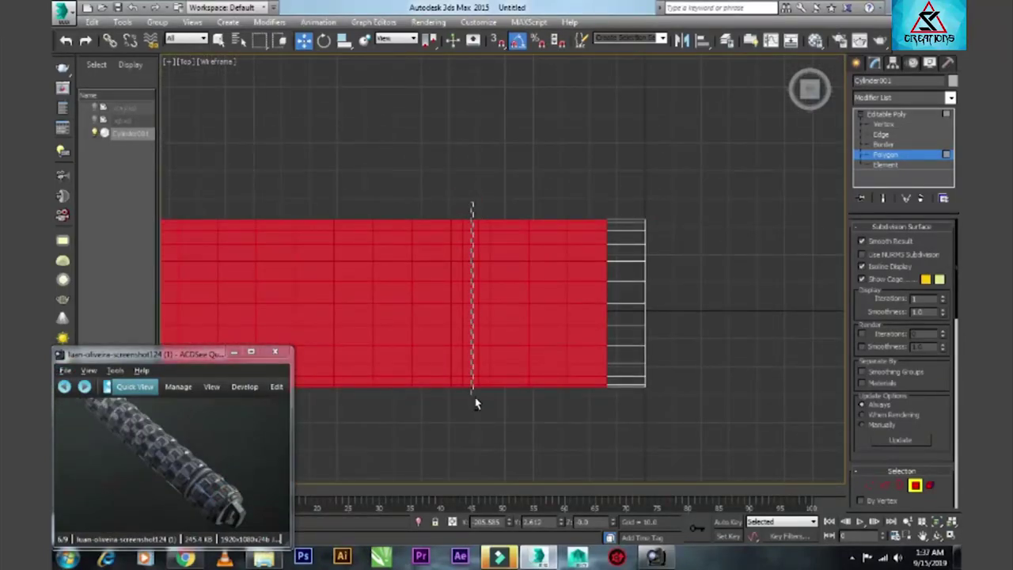
- Alt-drag to deselect the first few alternating polygon rings
alt+drag(473, 286, 474, 412)
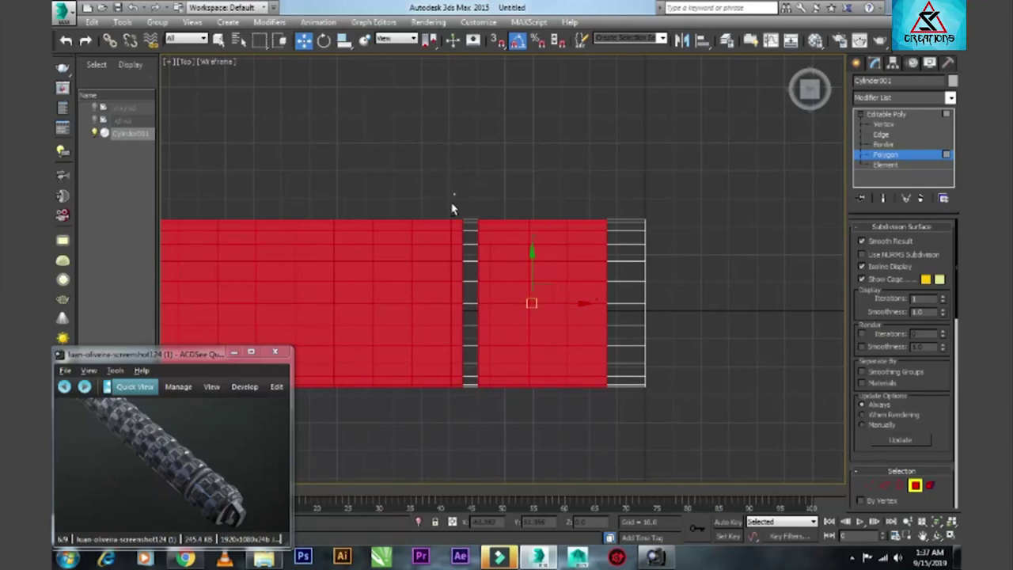
alt+drag(484, 378, 484, 409)
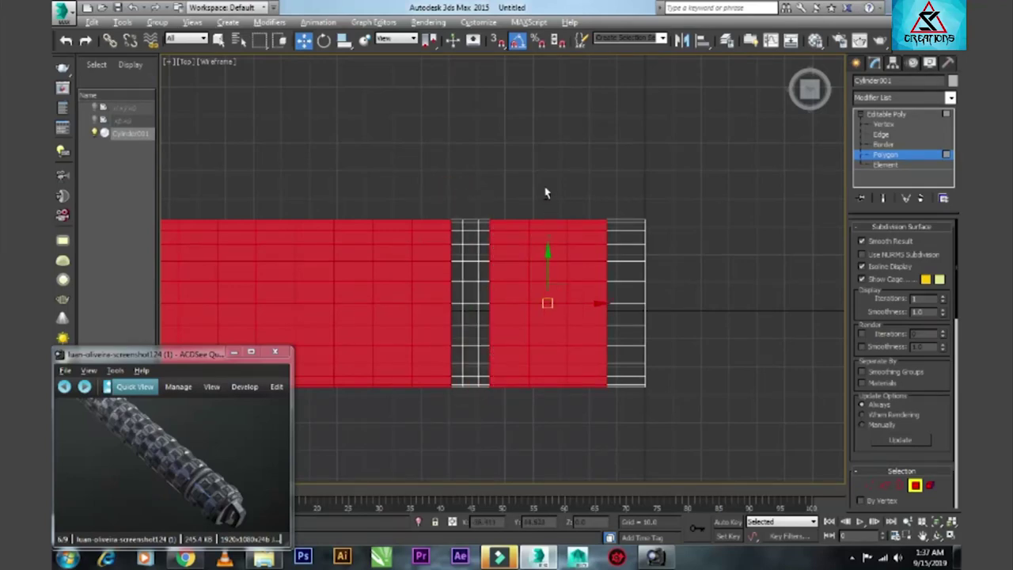
key(alt)
alt+drag(548, 199, 551, 459)
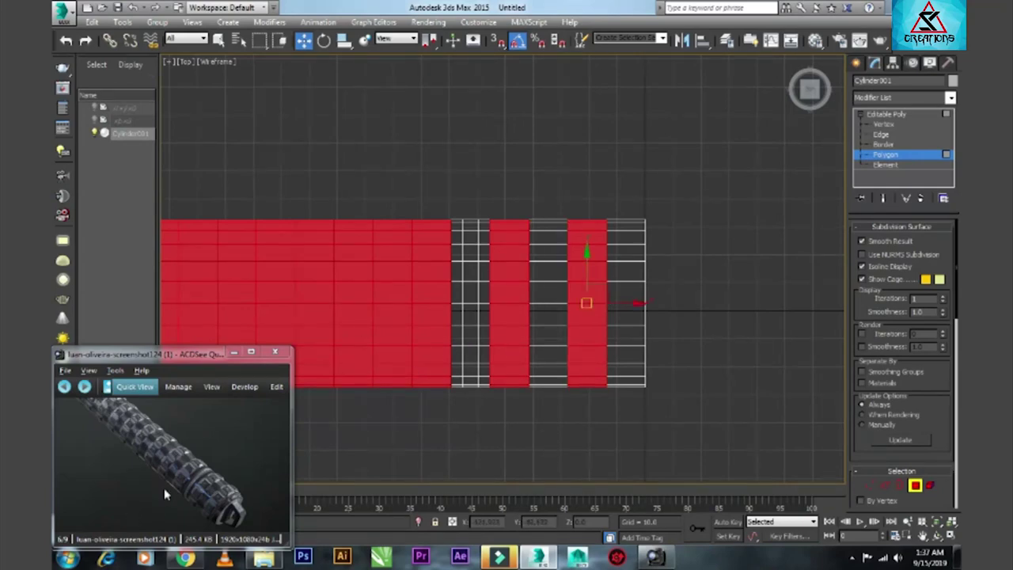
scroll(164, 488, up, 3)
drag(164, 487, 199, 490)
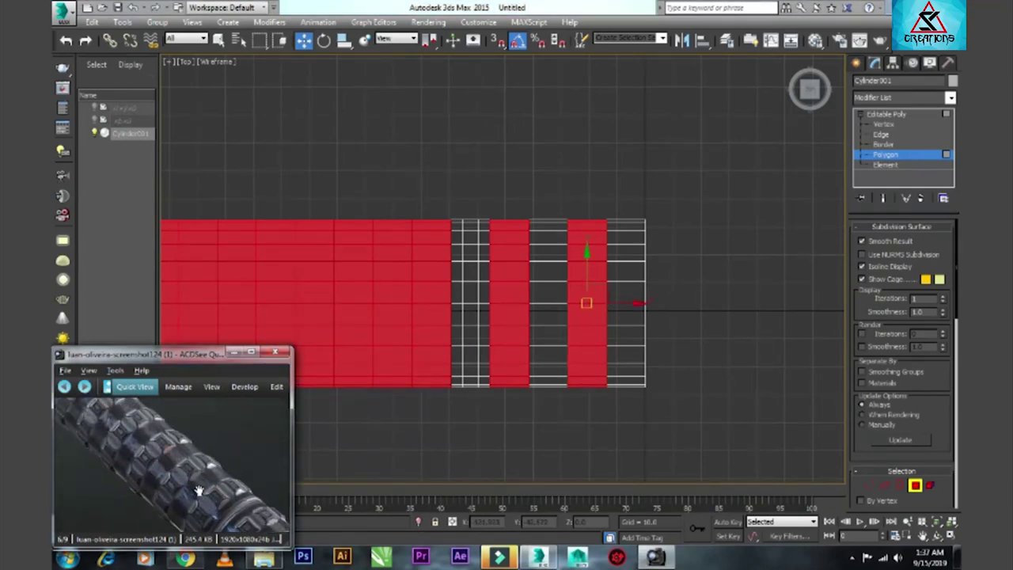
scroll(169, 464, down, 1)
scroll(169, 464, down, 2)
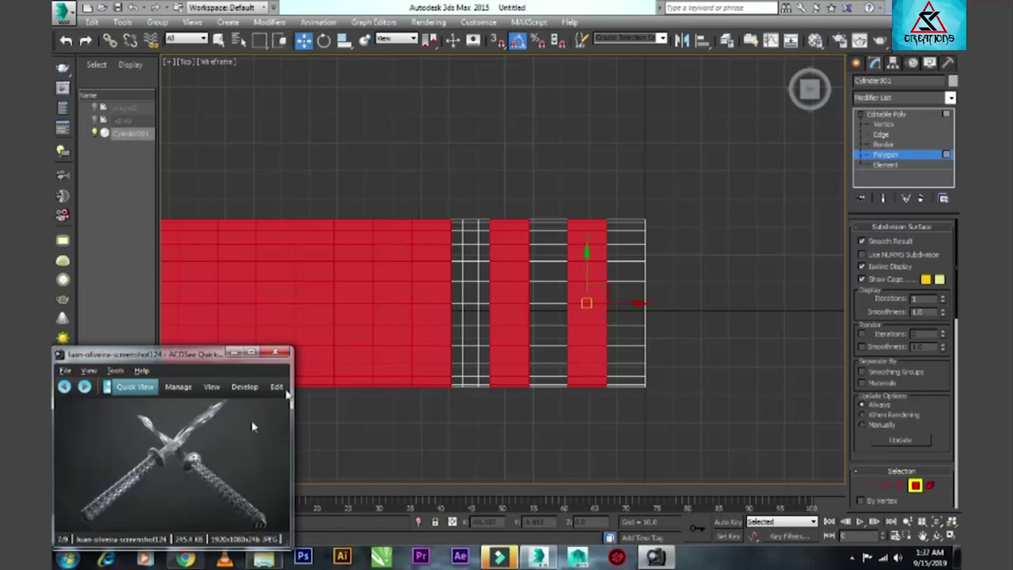
scroll(84, 420, up, 3)
scroll(515, 253, down, 4)
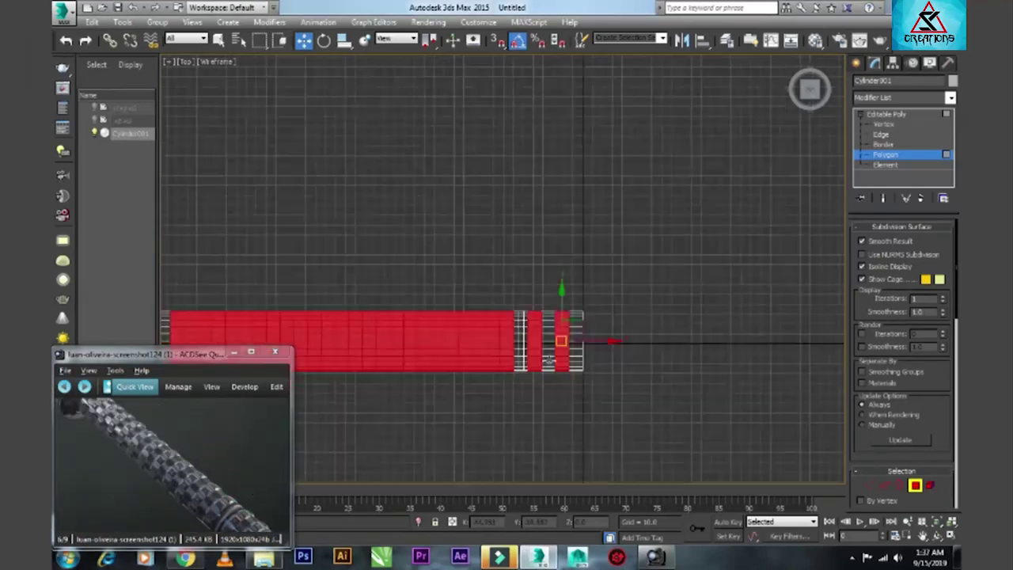
scroll(516, 254, up, 3)
- Finish deselecting alternate rings along the rest of the rod, leftmost included
ctrl+drag(432, 237, 446, 403)
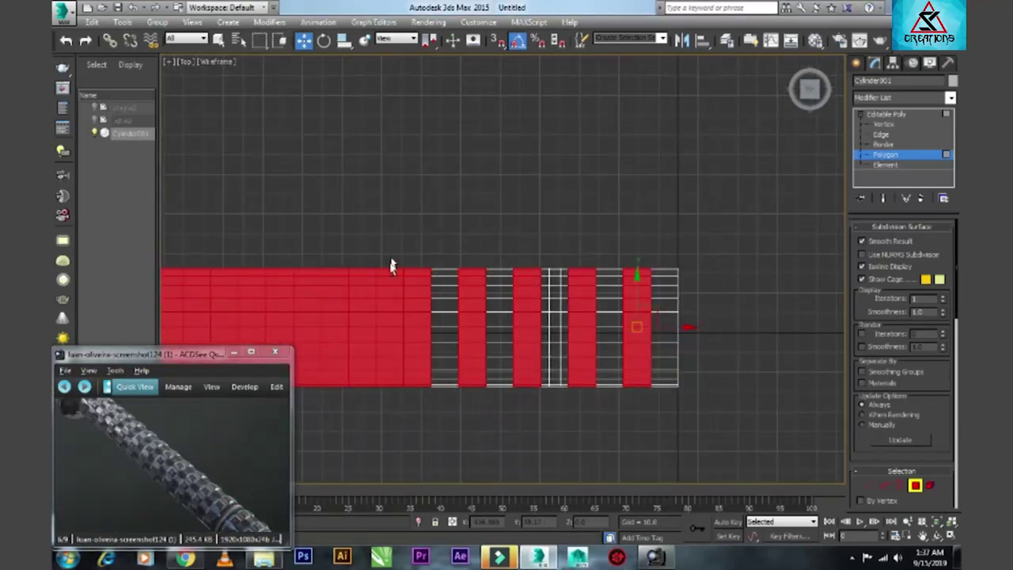
mouse_move(391, 265)
ctrl+mouse_down()
mouse_move(386, 439)
mouse_move(337, 433)
ctrl+mouse_up()
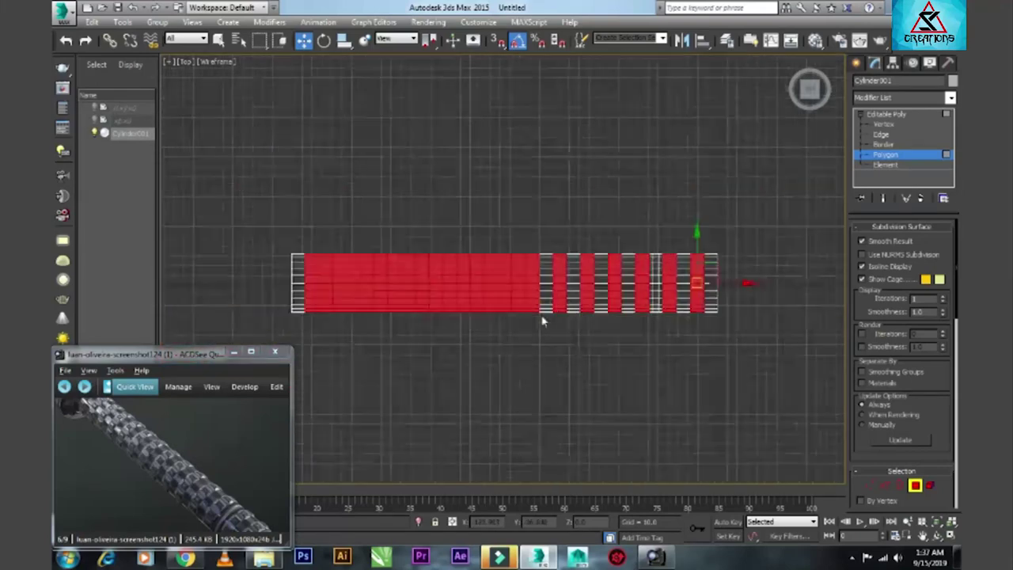
scroll(542, 317, up, 2)
alt+drag(493, 175, 494, 317)
alt+drag(451, 183, 444, 326)
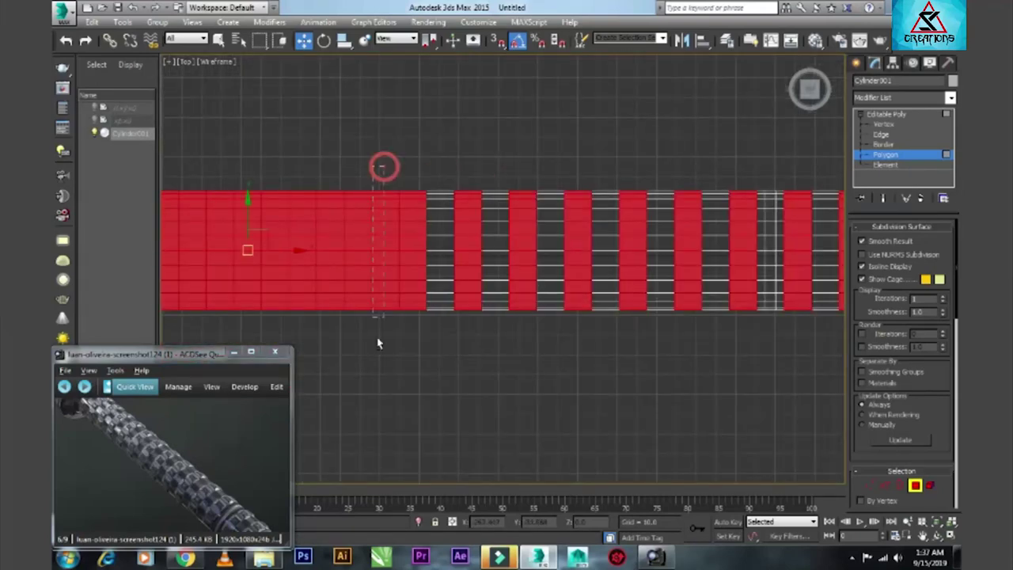
alt+drag(378, 343, 378, 342)
alt+drag(326, 170, 325, 348)
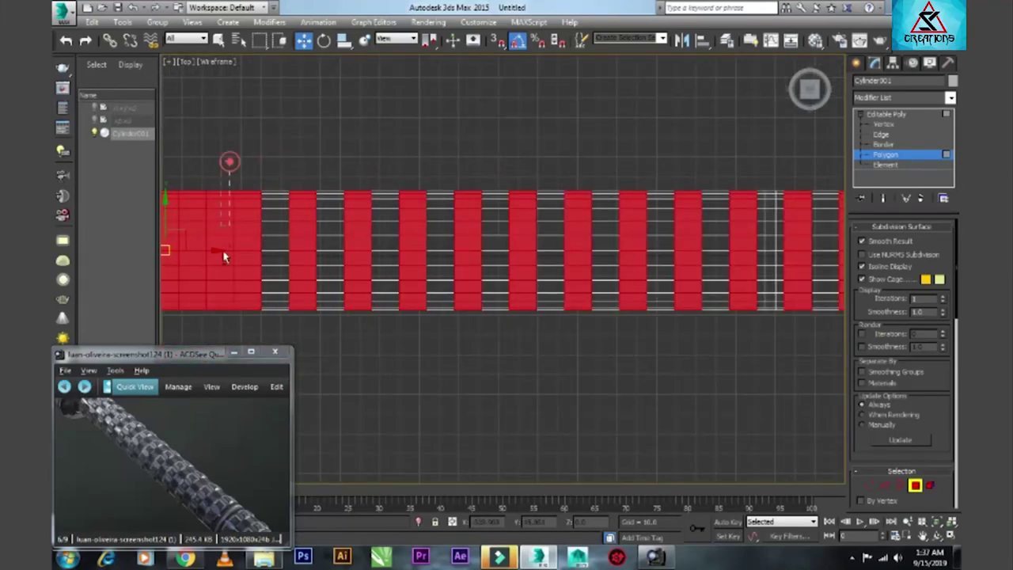
alt+drag(229, 163, 226, 325)
middle_drag(246, 253, 378, 230)
alt+drag(405, 186, 406, 323)
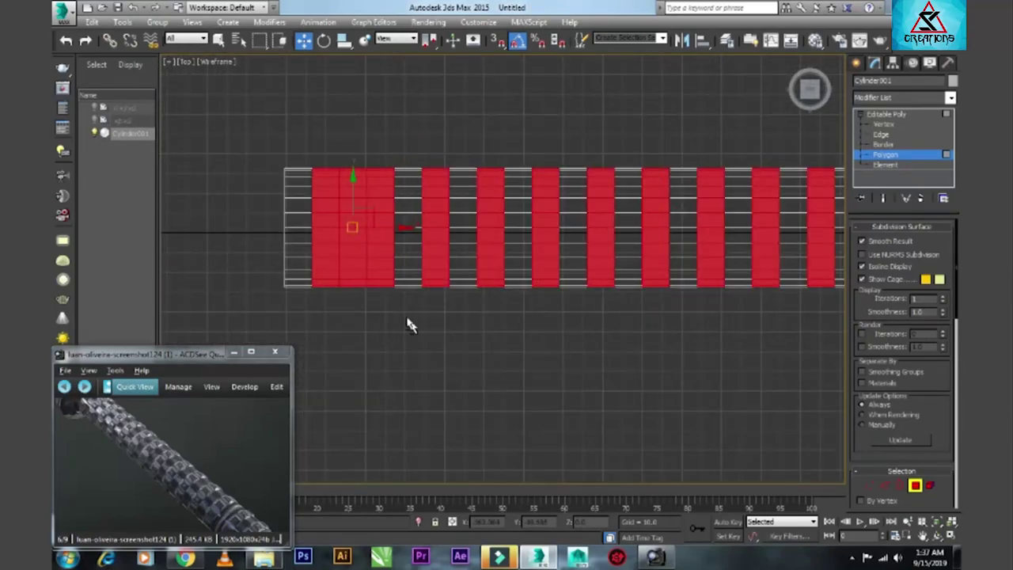
alt+drag(348, 143, 355, 312)
key(z)
scroll(570, 277, up, 5)
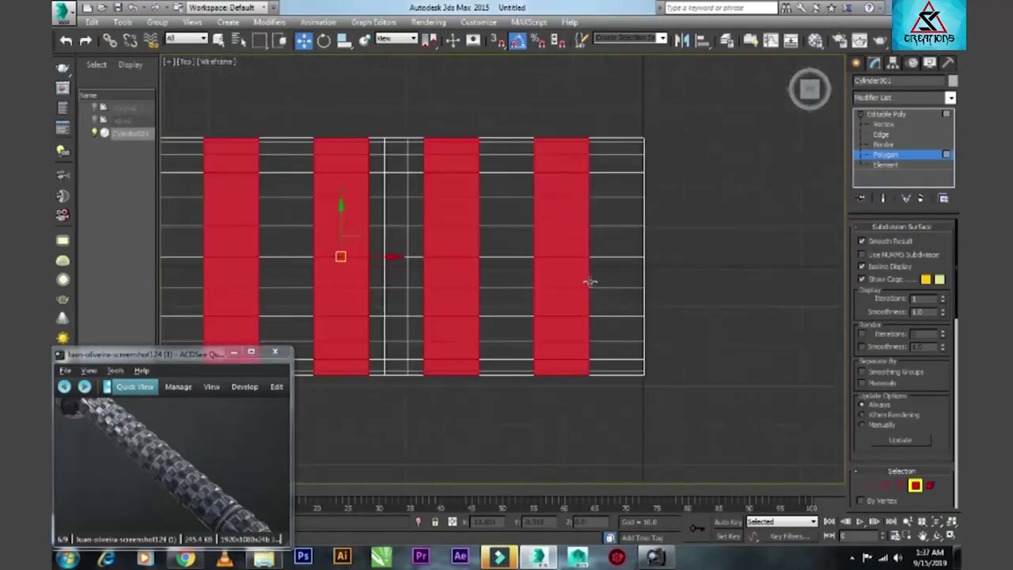
scroll(900, 310, up, 10)
- Bevel the selected bands By Polygon and raise the height so blocks protrude
click(894, 322)
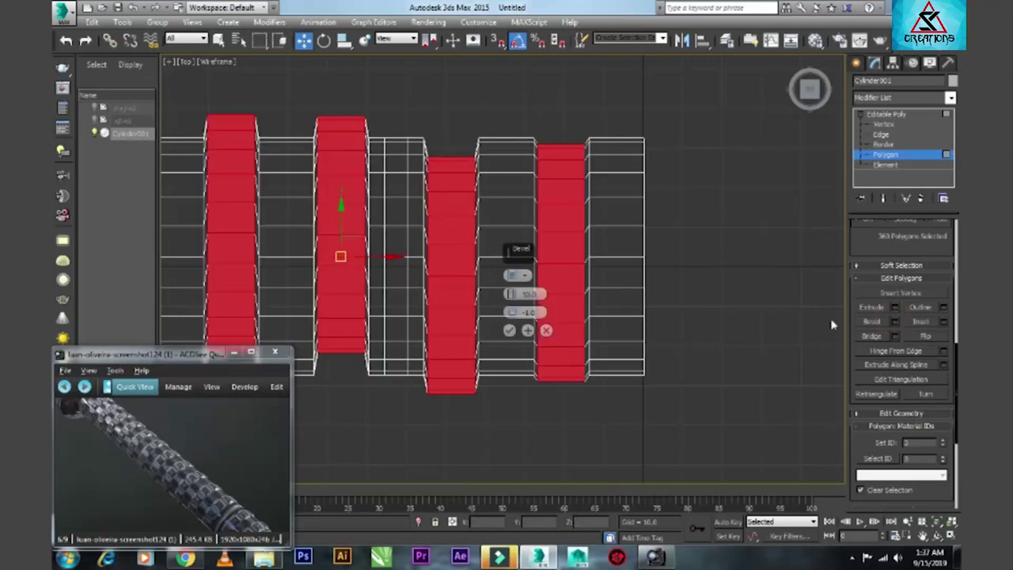
click(511, 276)
click(511, 276)
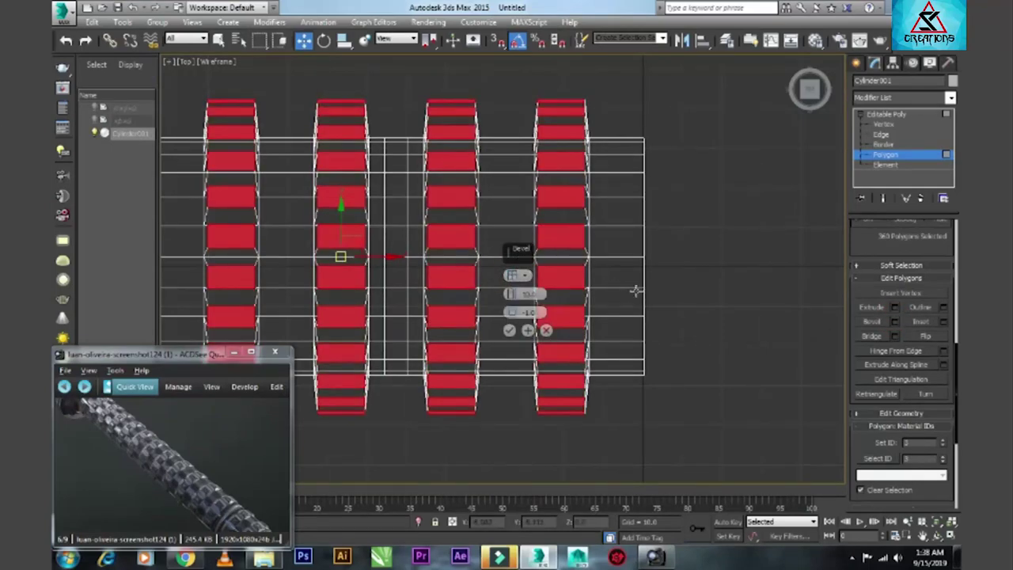
key(alt+w)
key(alt+w)
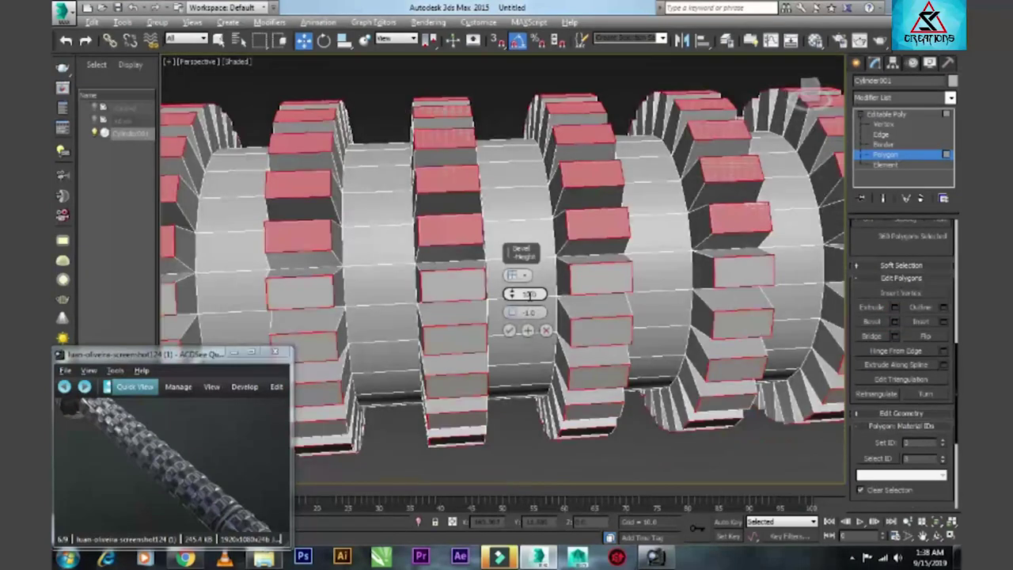
drag(515, 295, 512, 290)
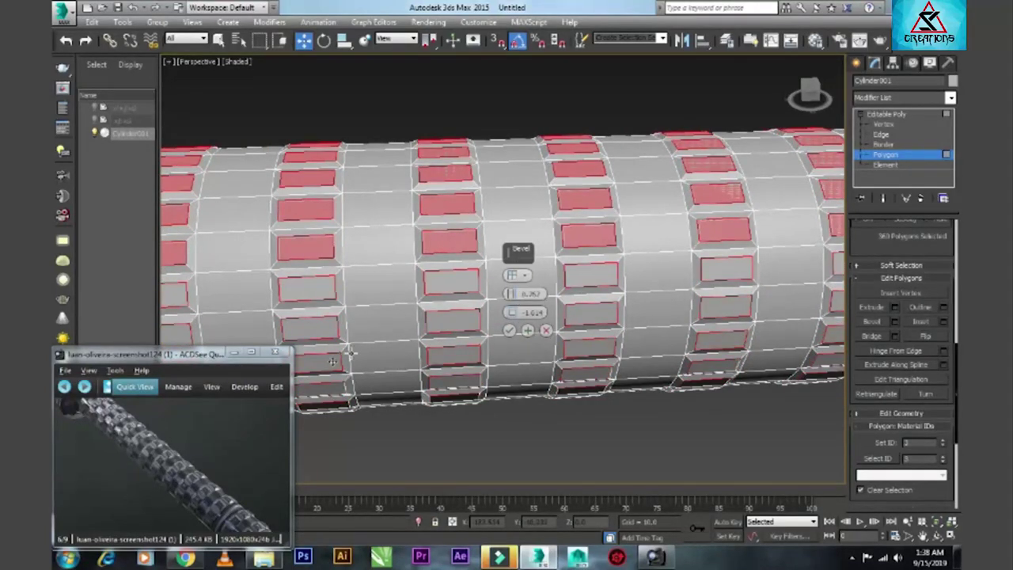
scroll(145, 479, up, 3)
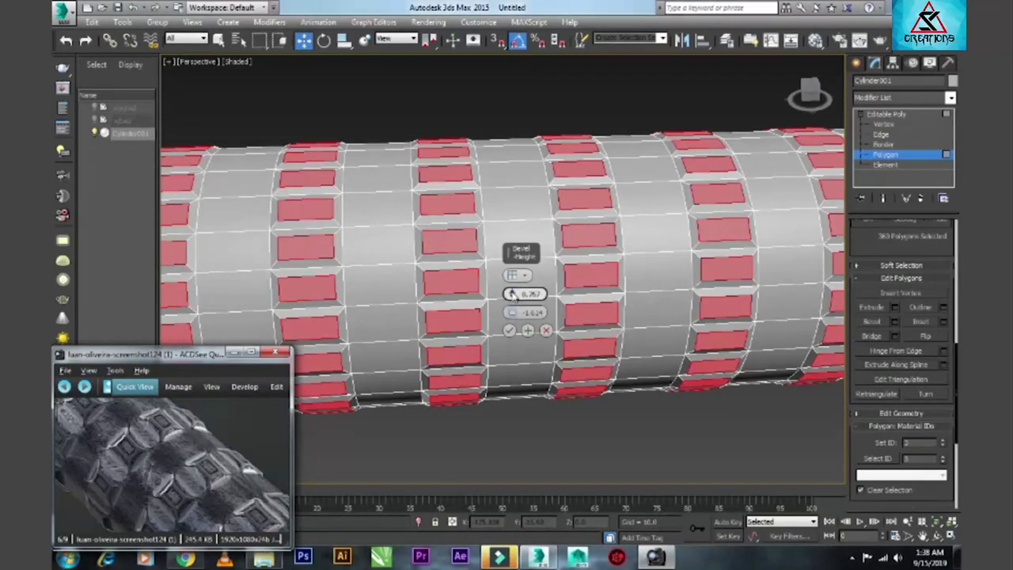
drag(513, 296, 513, 294)
scroll(519, 250, down, 5)
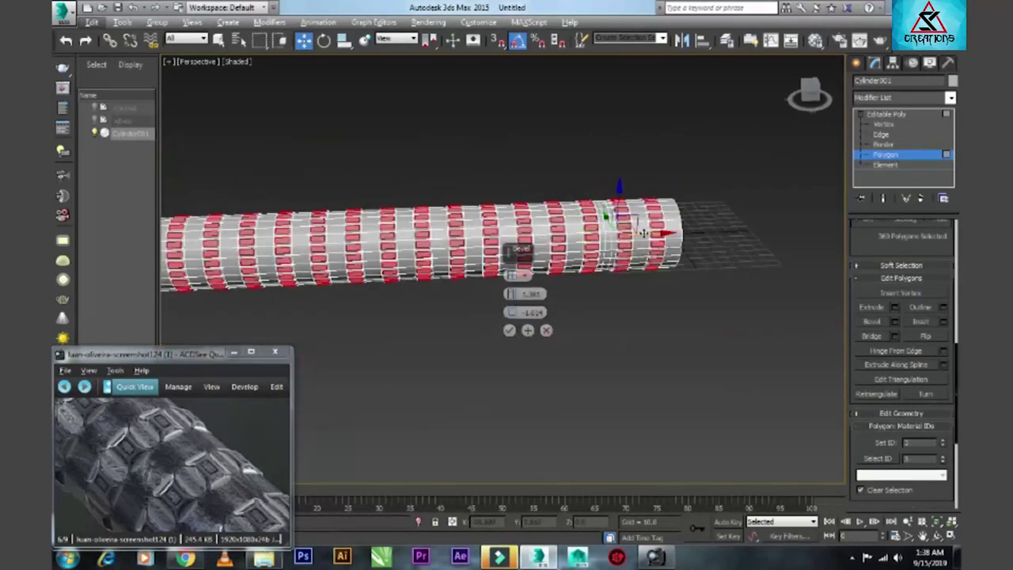
scroll(518, 250, up, 5)
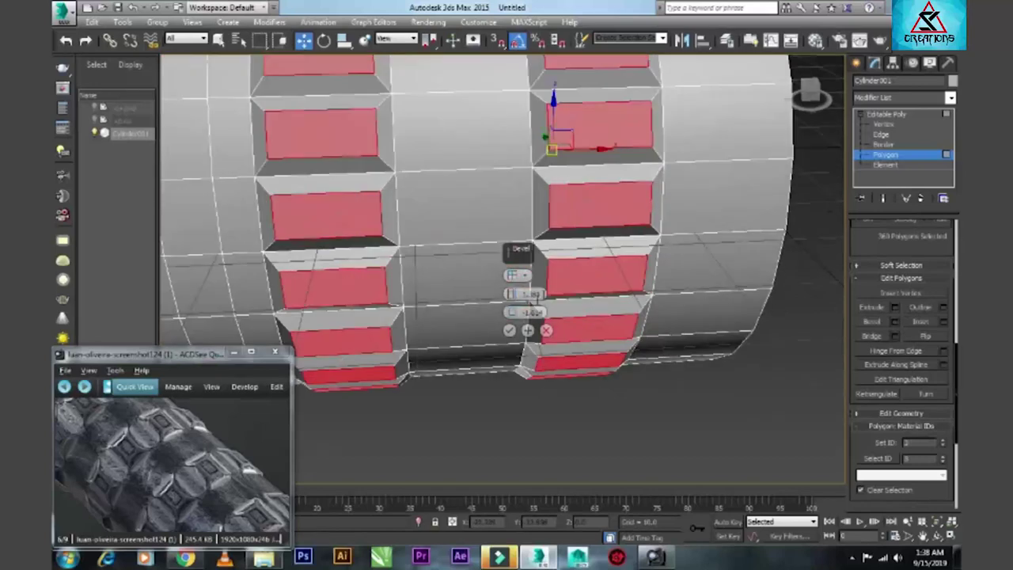
- Set the bevel outline to -1.5 and height to about 1.8, then commit it
drag(510, 312, 510, 310)
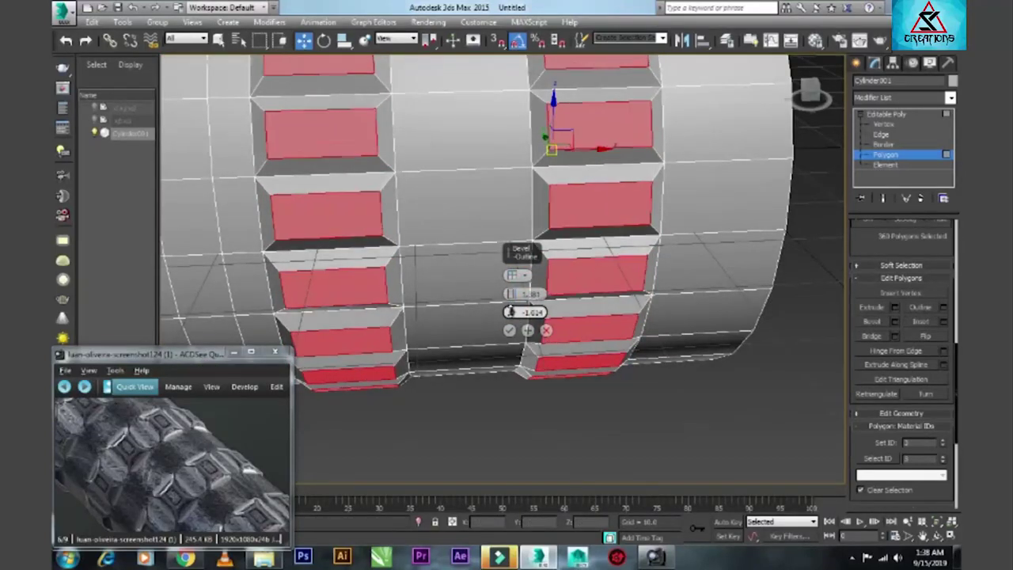
scroll(404, 275, down, 3)
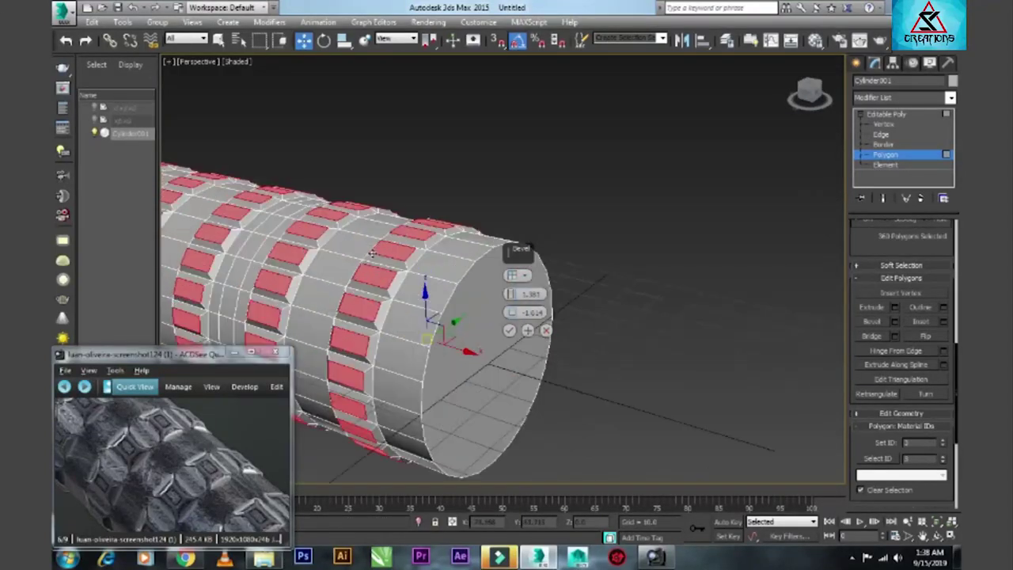
drag(510, 311, 510, 310)
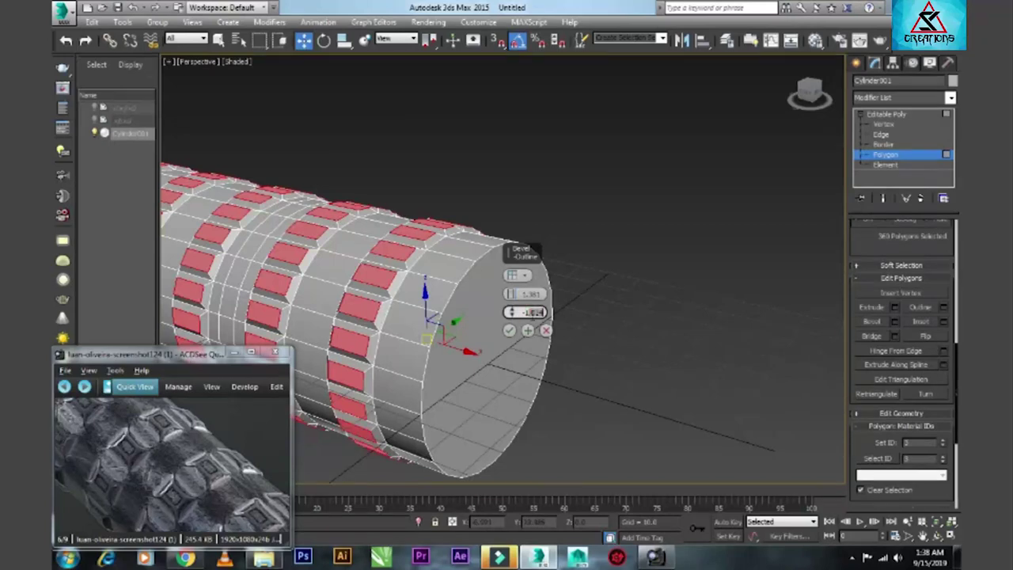
text(-1.5)
click(522, 293)
text(1.5)
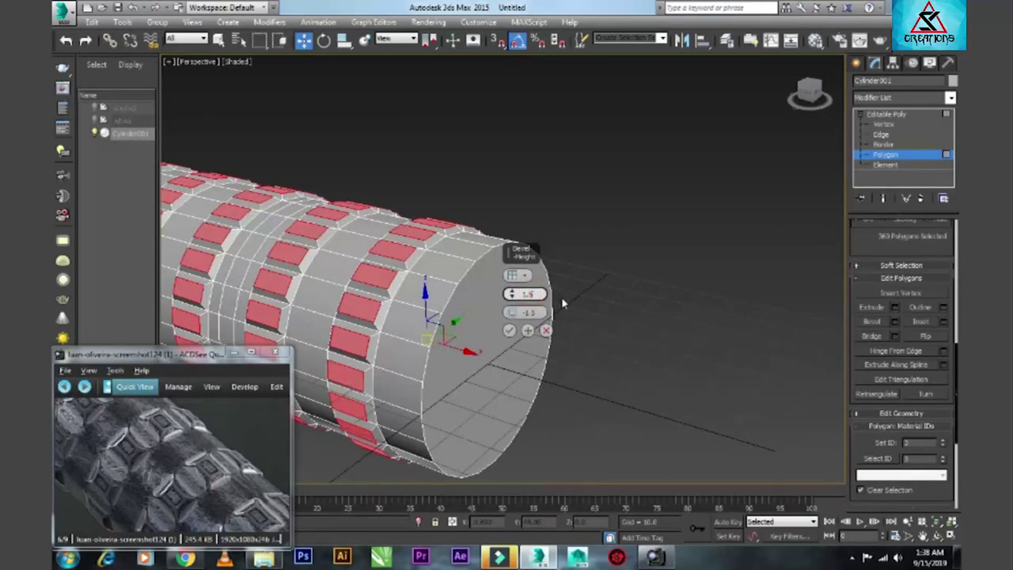
drag(511, 294, 508, 336)
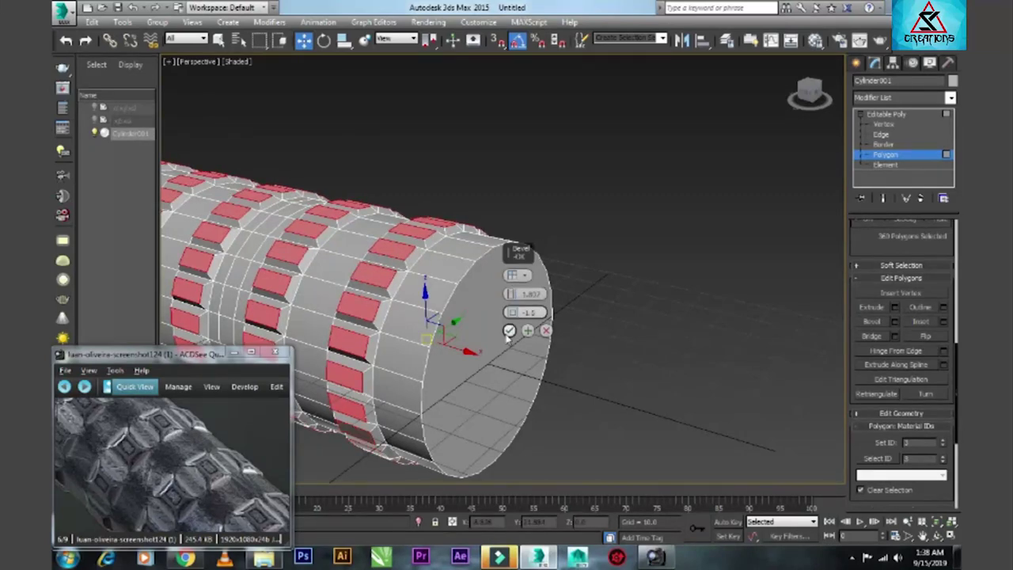
click(510, 332)
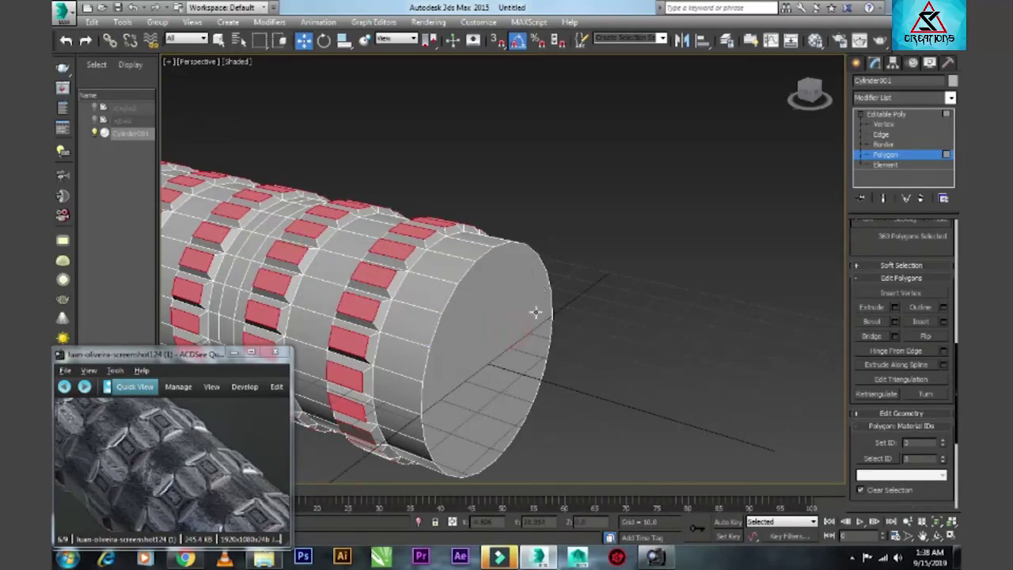
alt+middle_drag(510, 332, 485, 268)
- Select one thin polygon ring and extrude it inward to a height of -2.0
click(485, 268)
shift+click(485, 252)
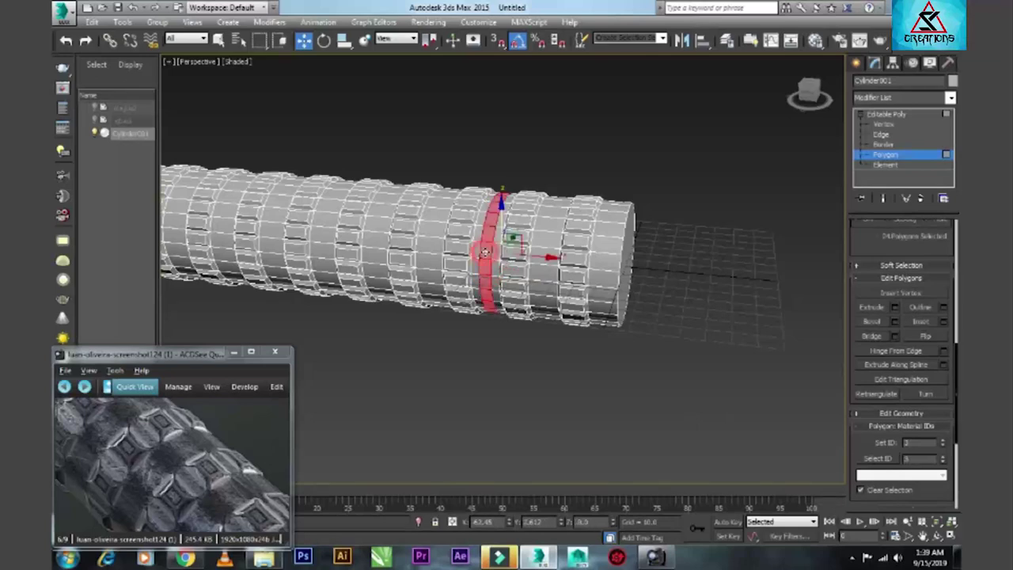
click(894, 307)
drag(513, 297, 513, 325)
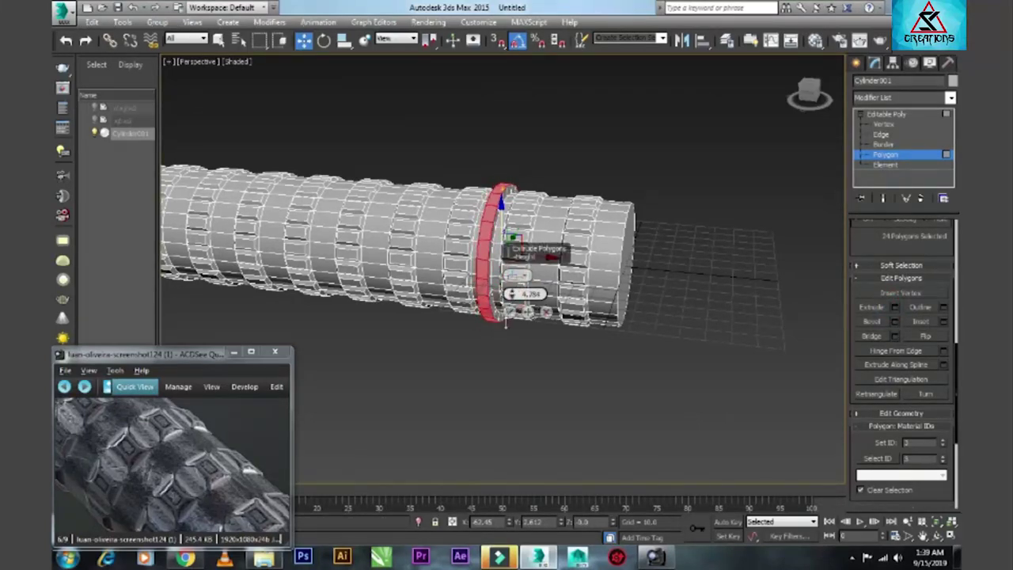
scroll(527, 227, up, 2)
scroll(527, 227, up, 3)
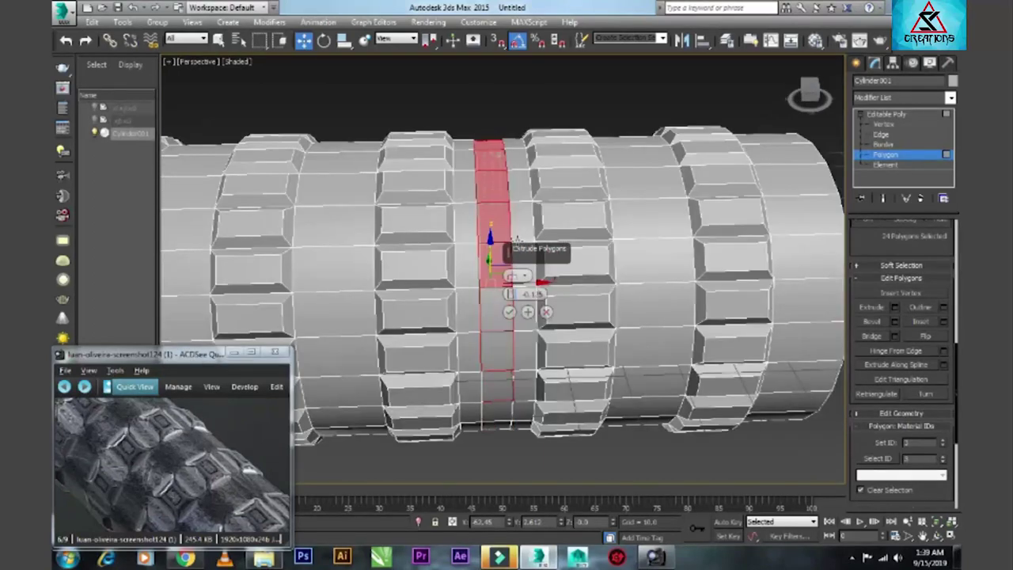
alt+middle_drag(528, 227, 513, 297)
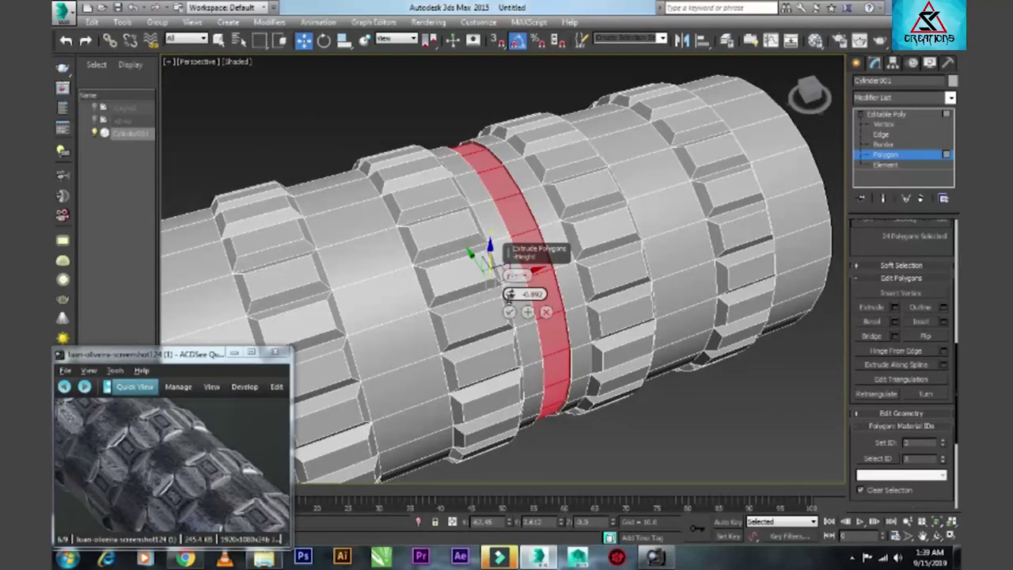
drag(512, 295, 459, 324)
click(242, 452)
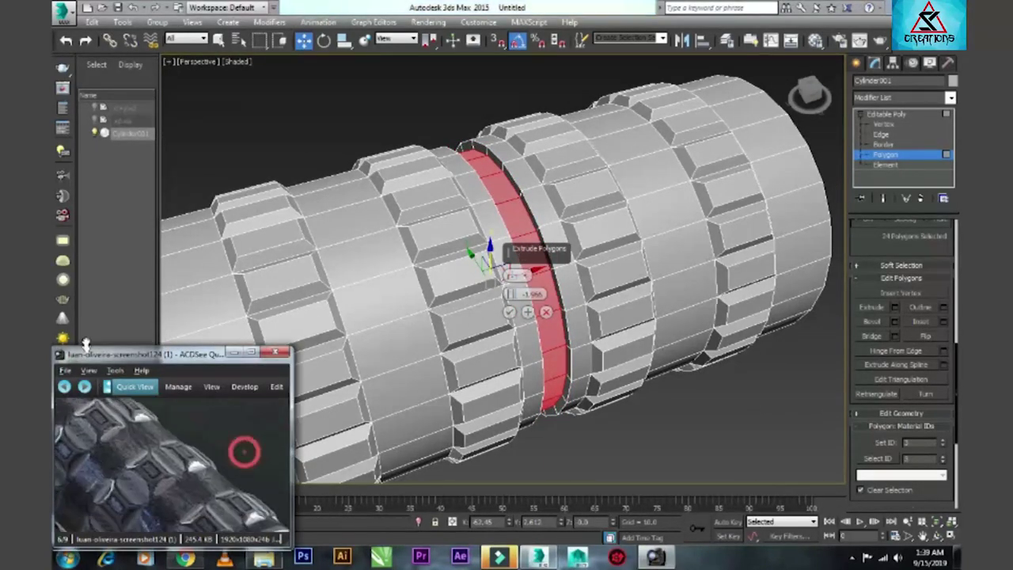
click(526, 294)
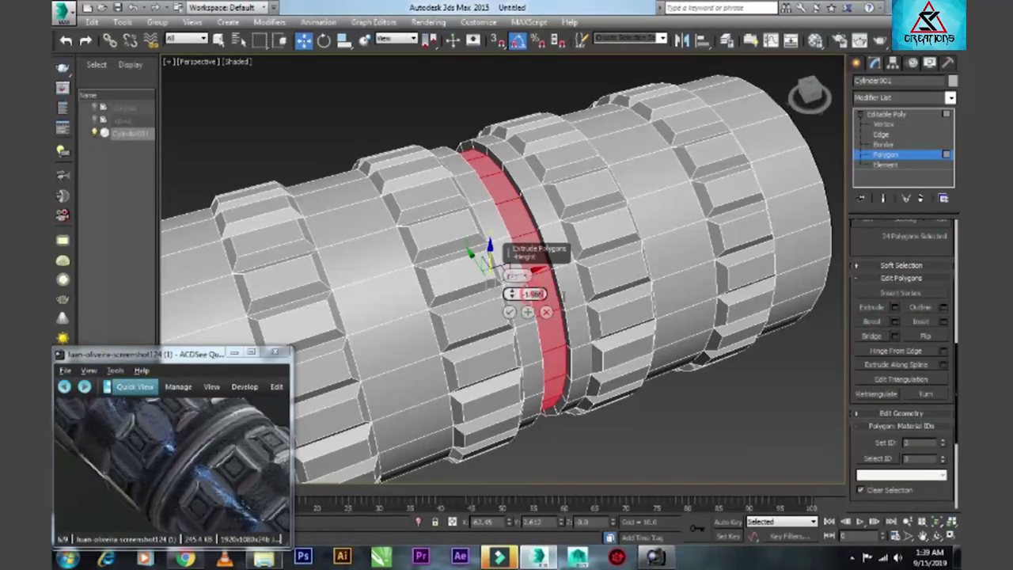
text(-2.0)
click(509, 313)
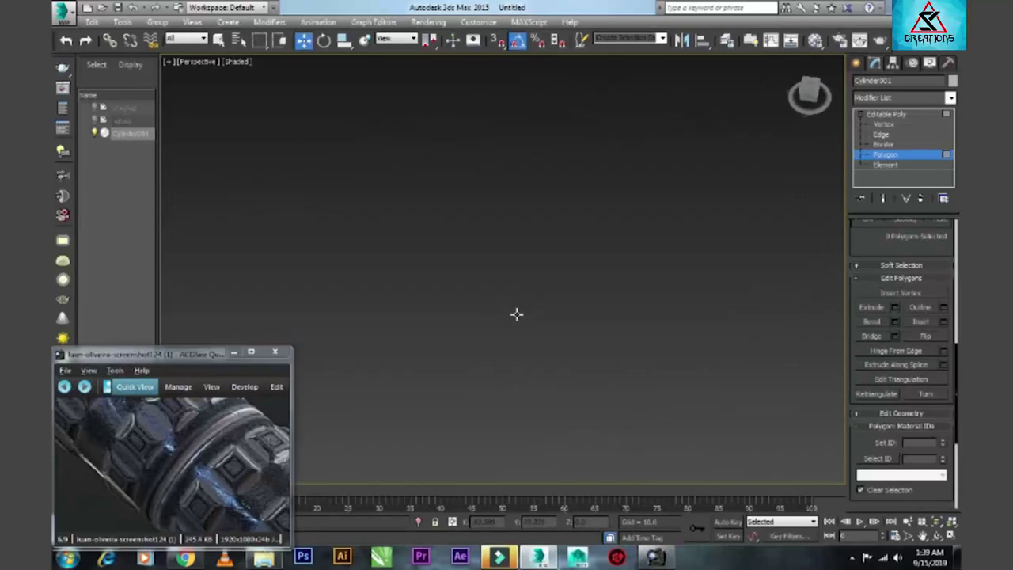
- Box-select the rod's right-end vertices and move them left to shorten the grip
scroll(380, 377, up, 2)
drag(190, 459, 209, 455)
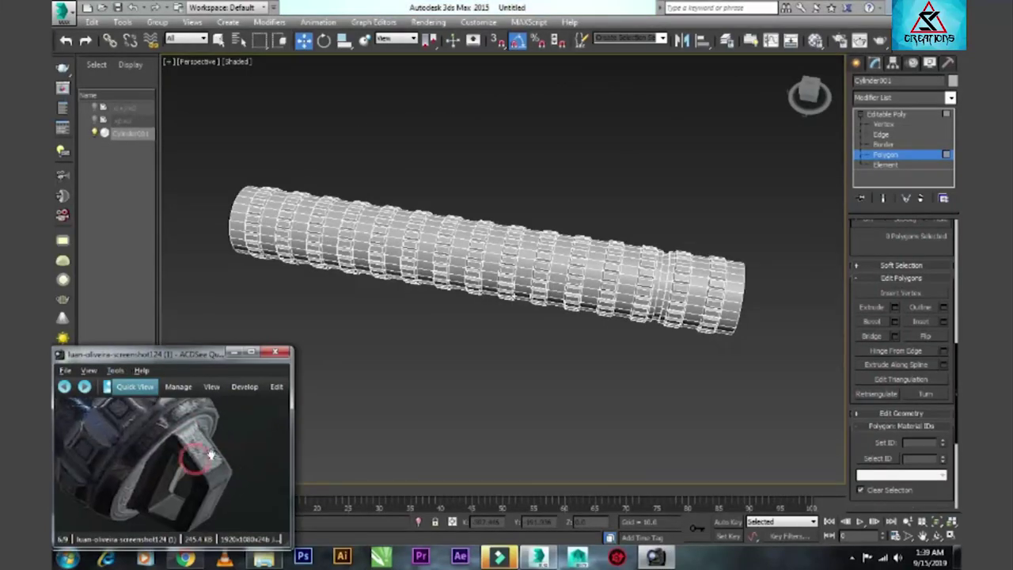
click(886, 114)
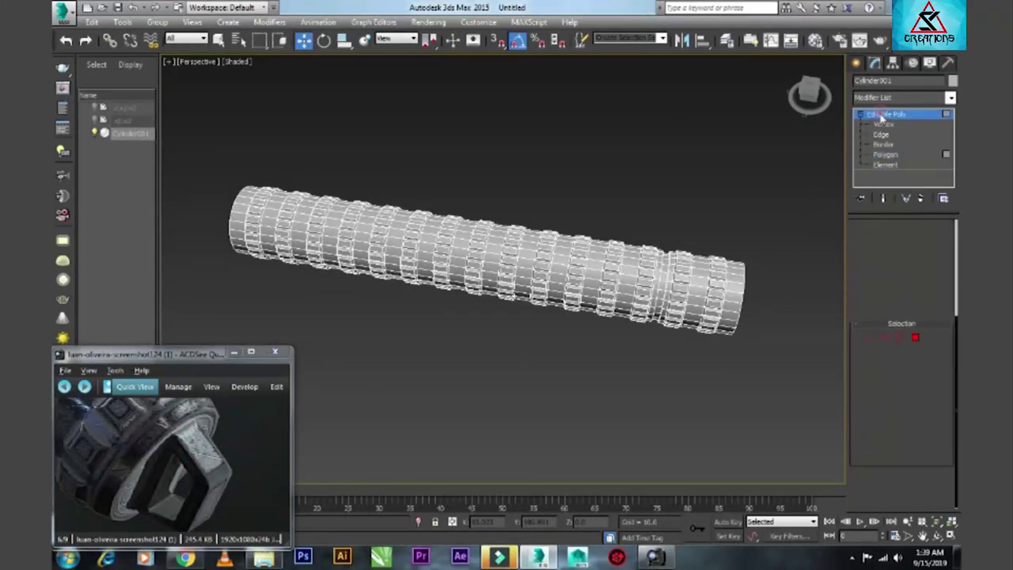
click(809, 99)
alt+middle_drag(755, 232, 538, 255)
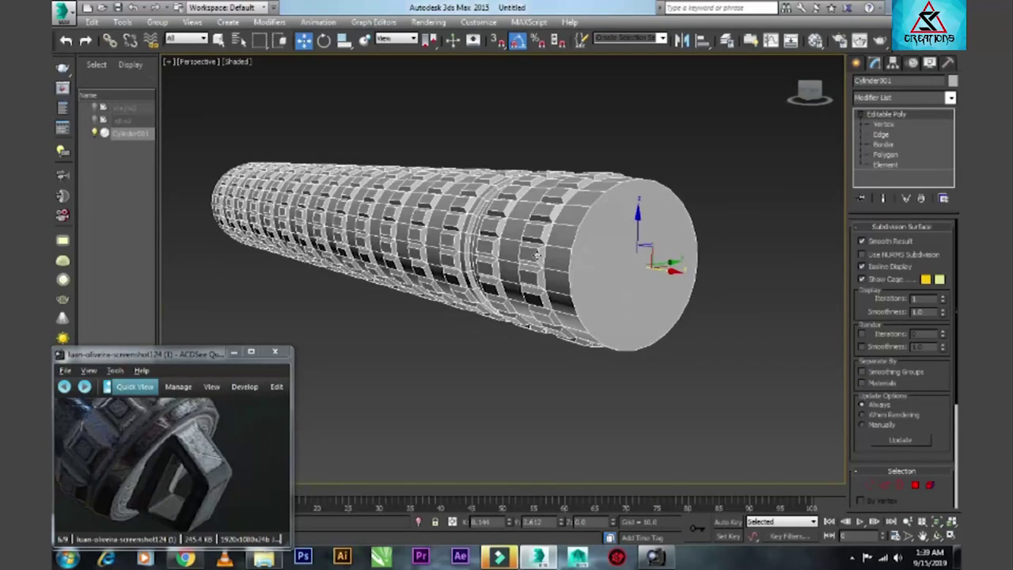
click(882, 124)
key(t)
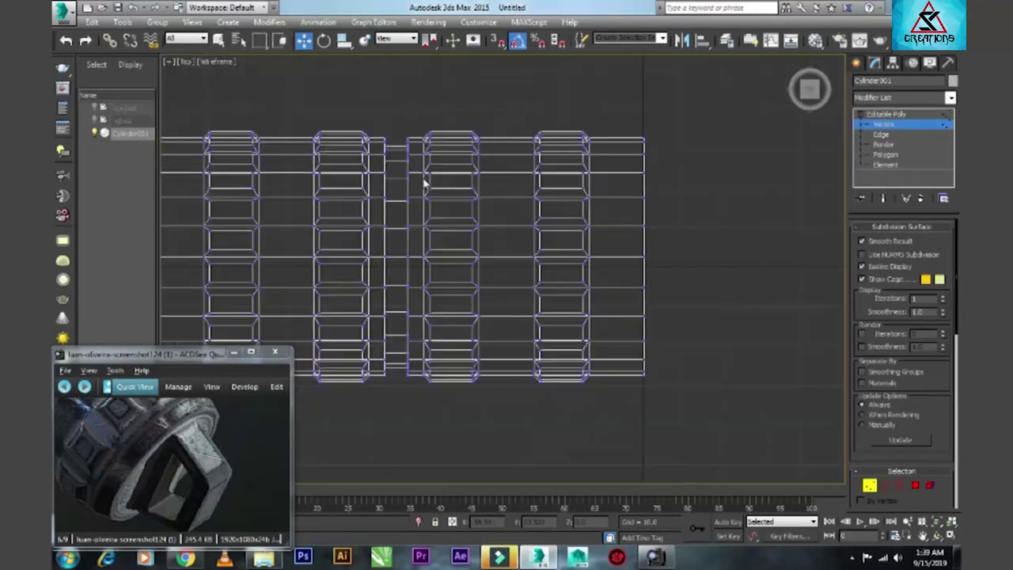
drag(610, 113, 683, 408)
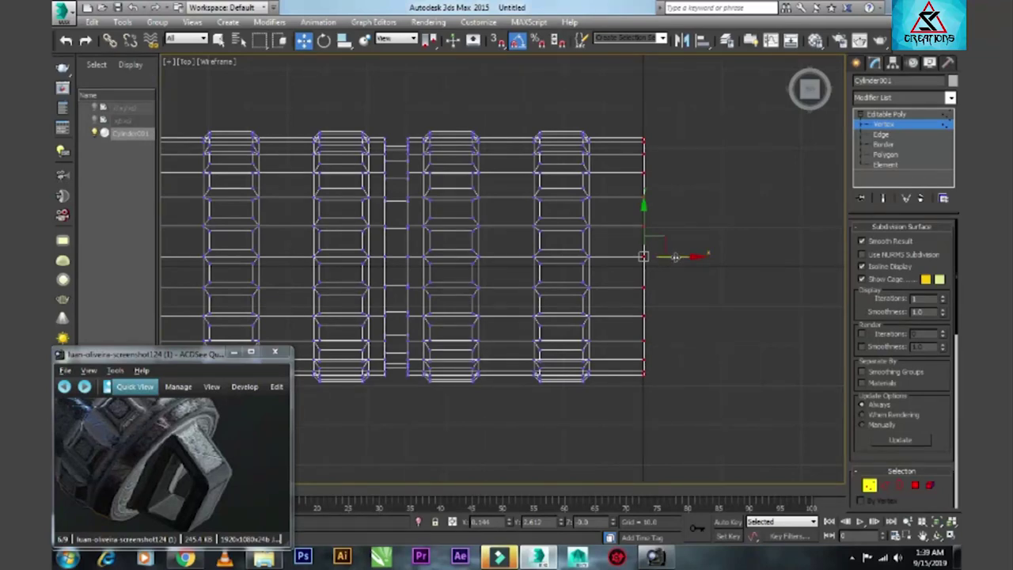
drag(674, 257, 635, 256)
- Select the polygon of the grip's right end cap
click(878, 155)
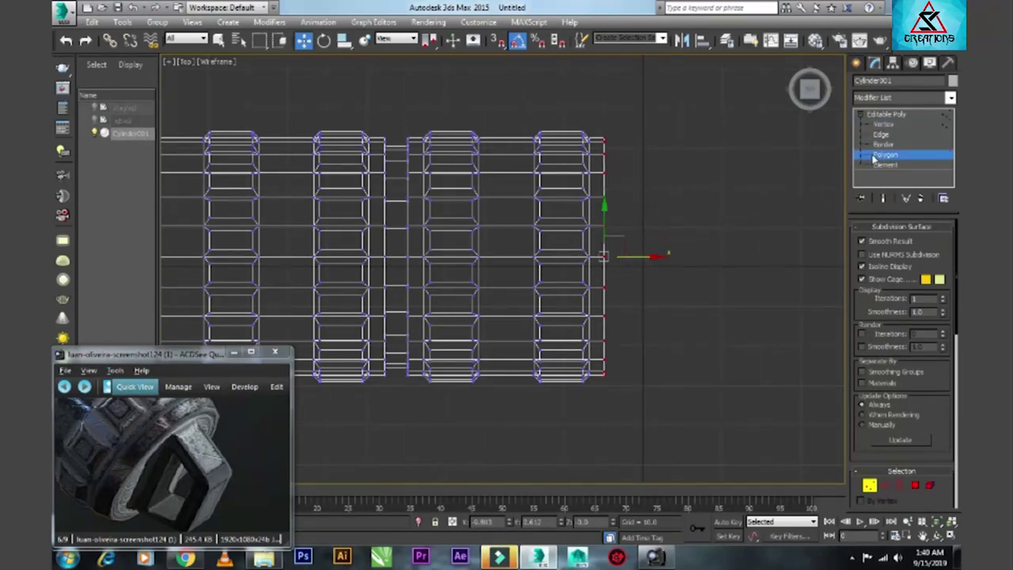
key(alt+w)
key(alt+w)
click(617, 293)
key(alt+w)
key(alt+w)
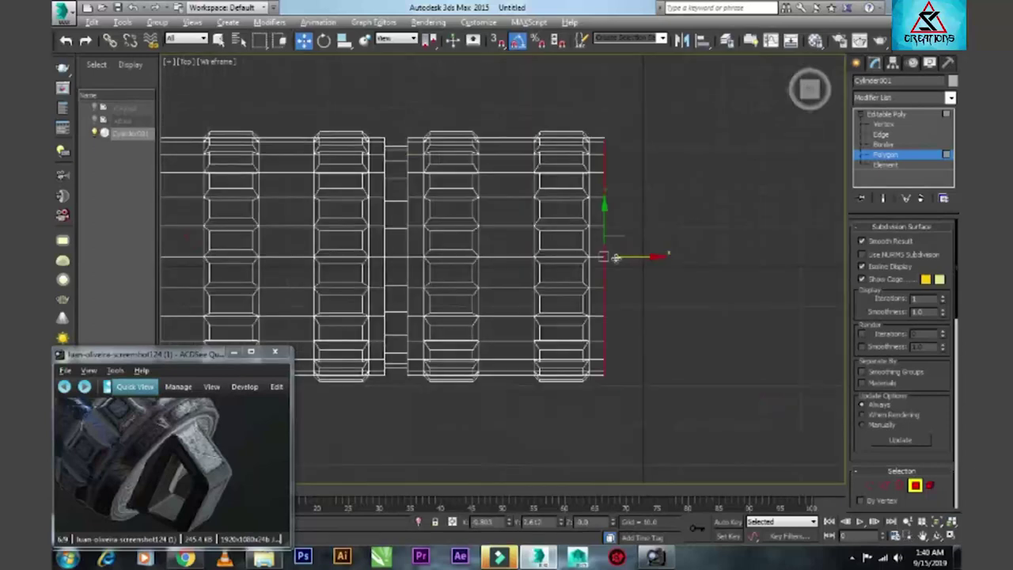
scroll(886, 340, down, 3)
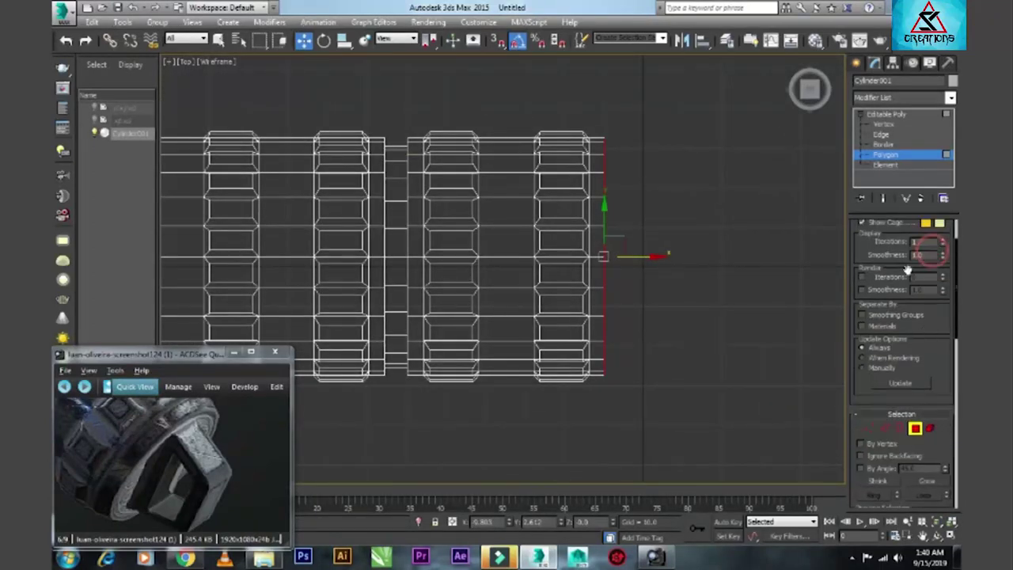
scroll(866, 300, up, 2)
scroll(870, 263, up, 2)
click(884, 229)
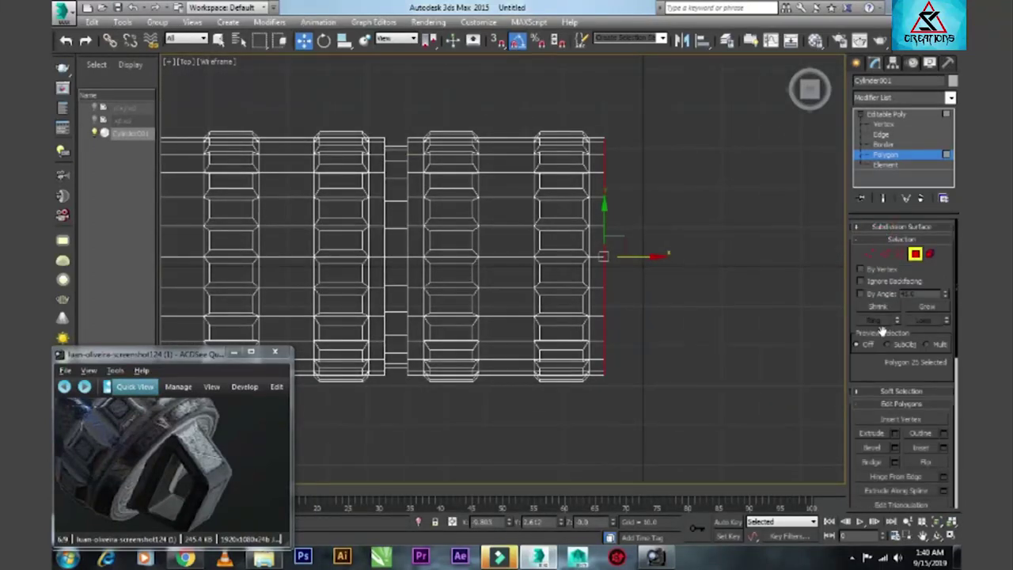
- Bevel the right end cap with height 5.0 and outline -5.5
click(894, 448)
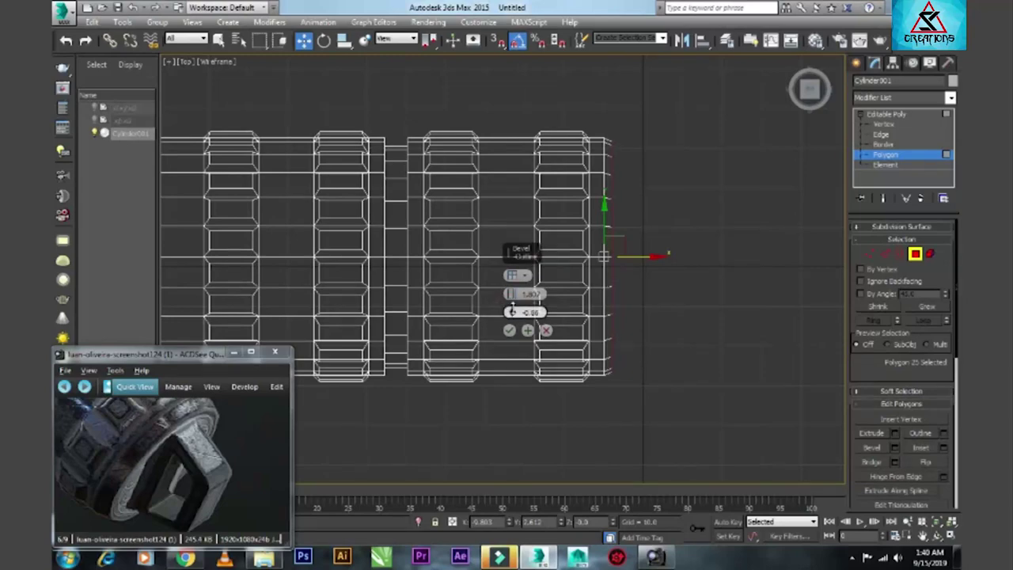
mouse_move(511, 294)
mouse_down()
mouse_move(511, 281)
mouse_move(510, 312)
mouse_move(596, 293)
mouse_up()
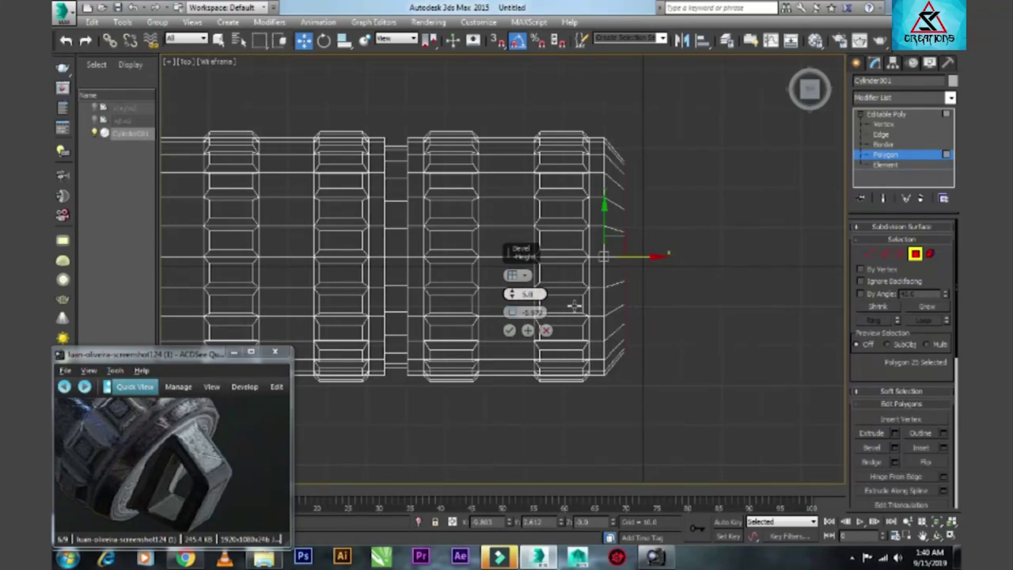
text(-5.5)
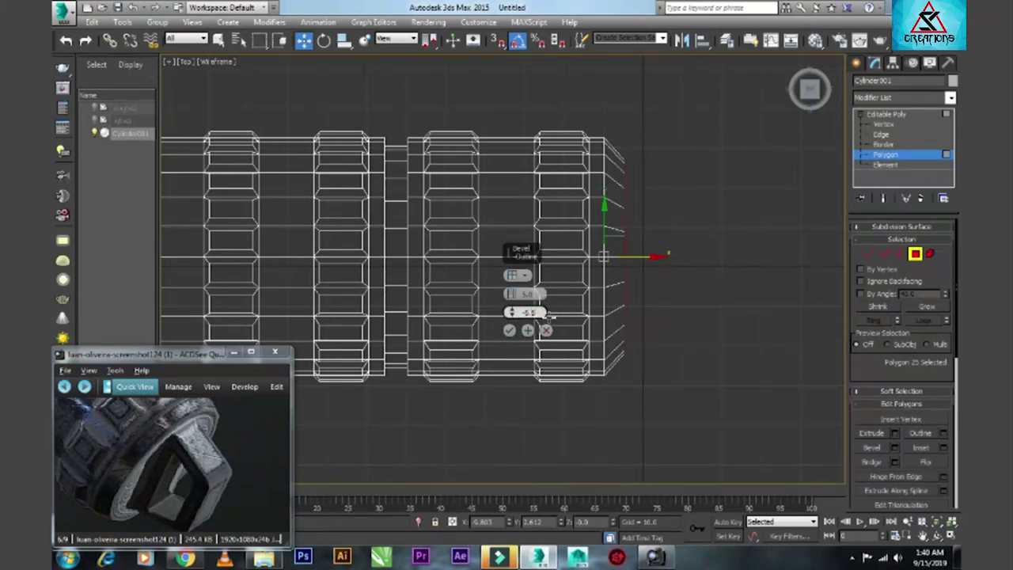
click(509, 330)
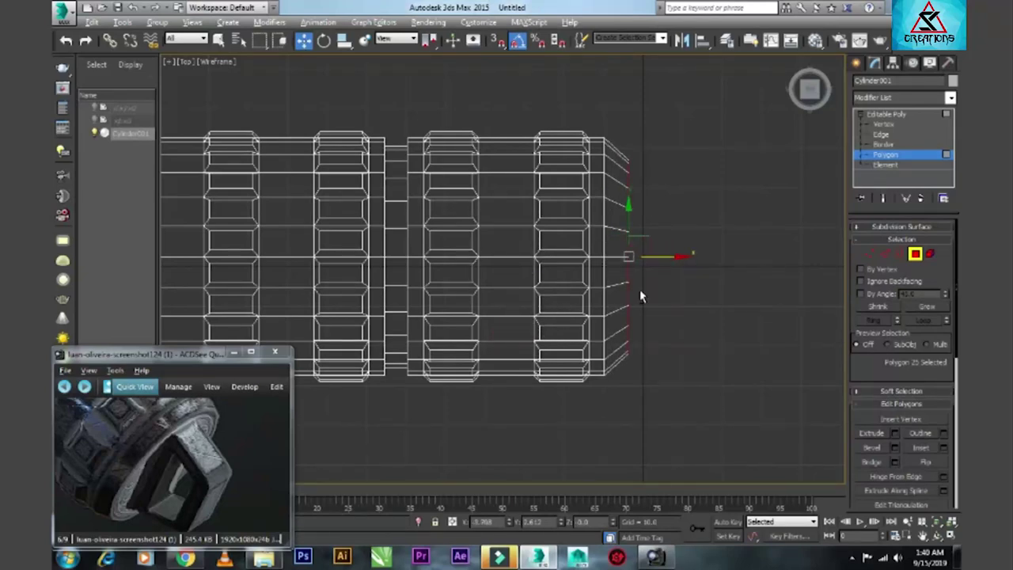
key(alt+w)
right_click(672, 324)
key(alt+w)
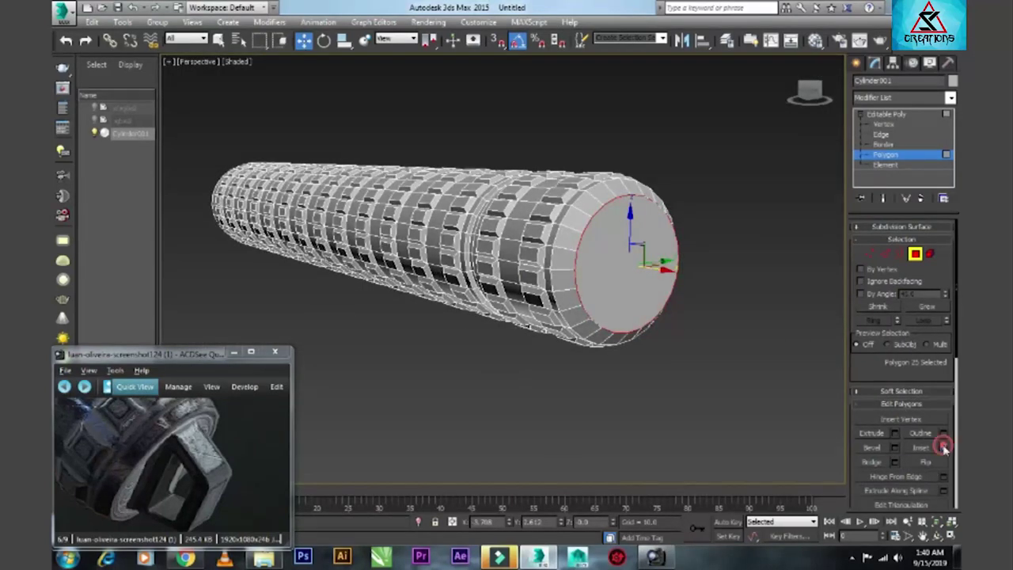
- Inset the grip's end face
click(943, 447)
click(506, 314)
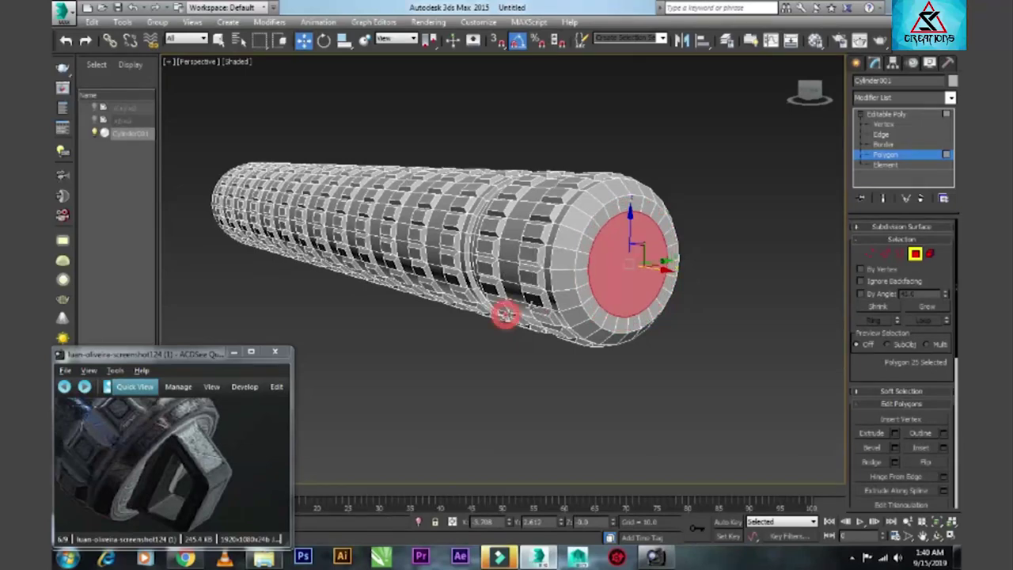
alt+middle_drag(506, 314, 529, 262)
scroll(530, 263, up, 3)
- Ring-select the edges near the end and connect them with one loop, slide -84
key(2)
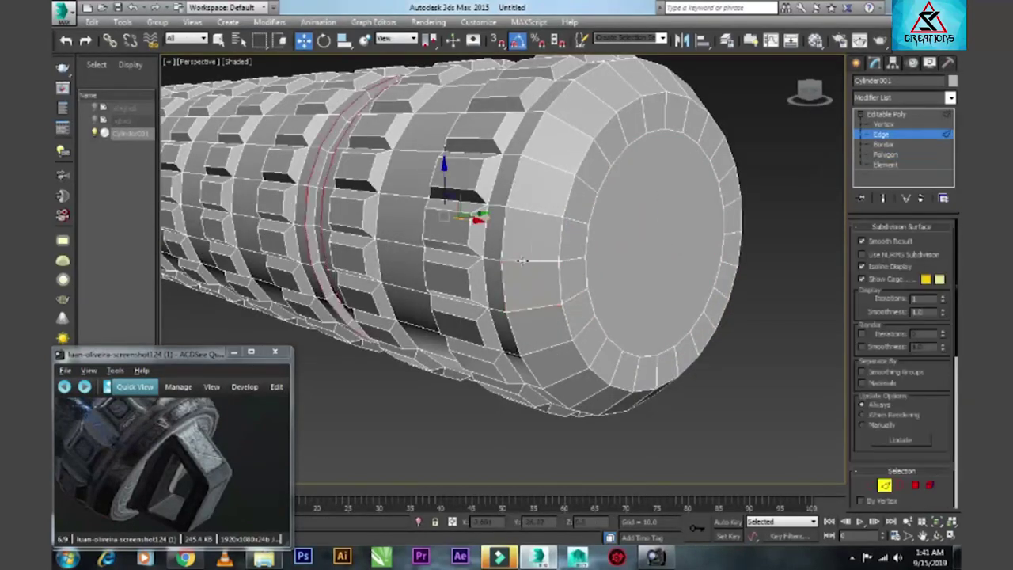
click(529, 230)
key(alt+r)
scroll(942, 399, up, 3)
scroll(941, 399, down, 3)
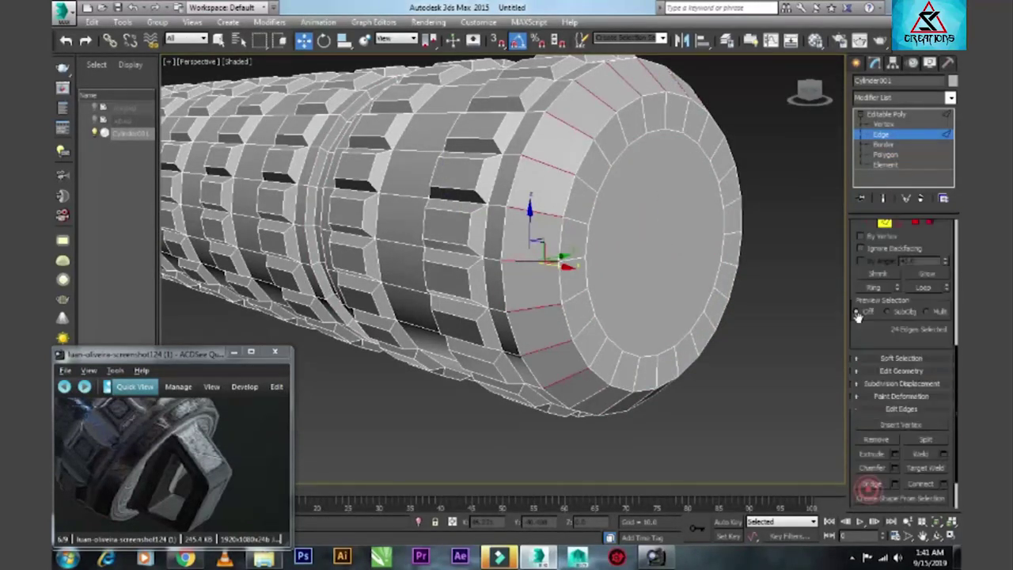
scroll(941, 400, down, 2)
click(943, 441)
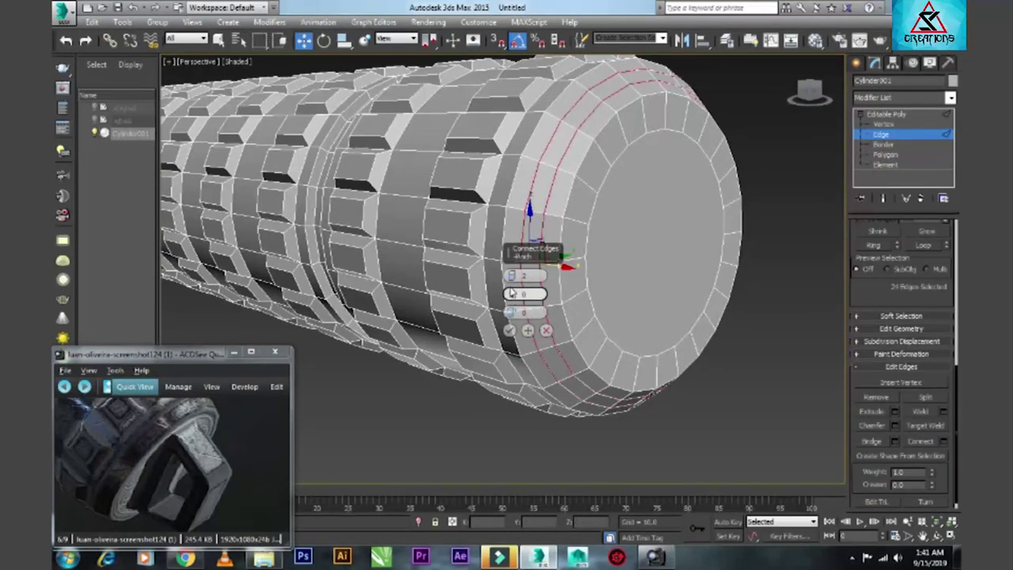
drag(510, 275, 511, 312)
right_click(510, 294)
click(524, 313)
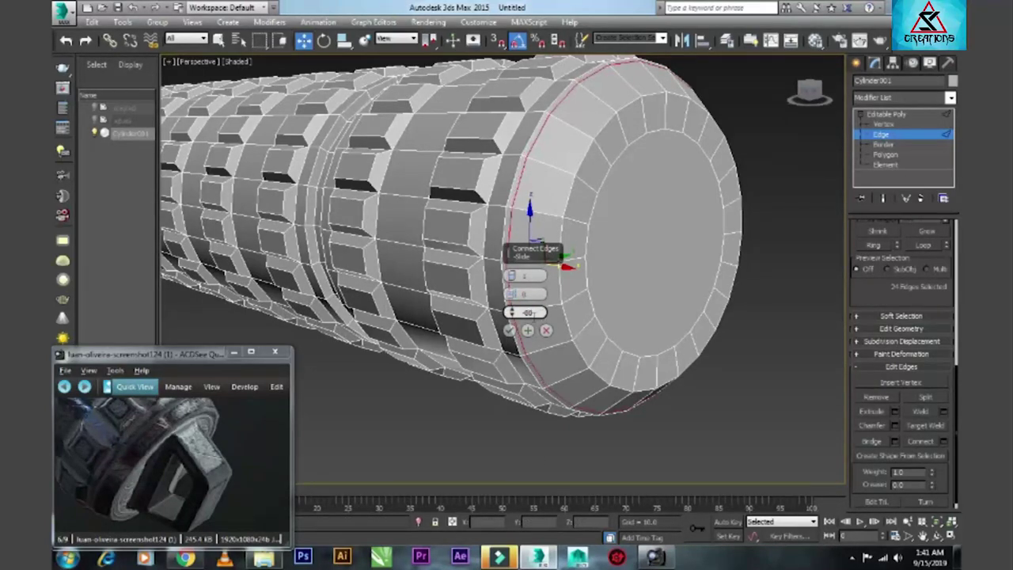
click(509, 330)
- Select the thin polygon ring beside the new loop and extrude it inward by -1.0
key(4)
click(510, 313)
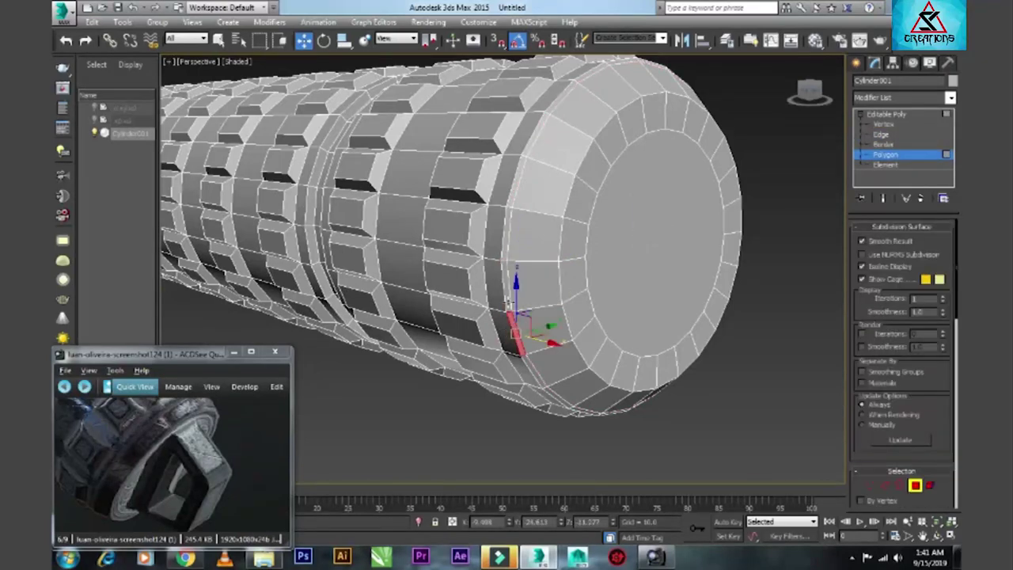
shift+click(508, 303)
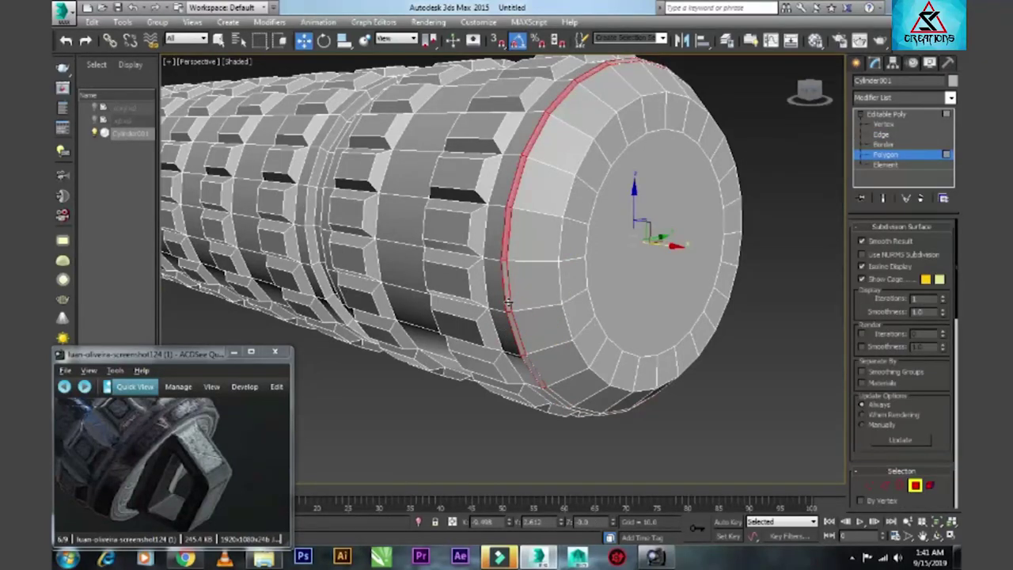
right_click(615, 264)
click(484, 310)
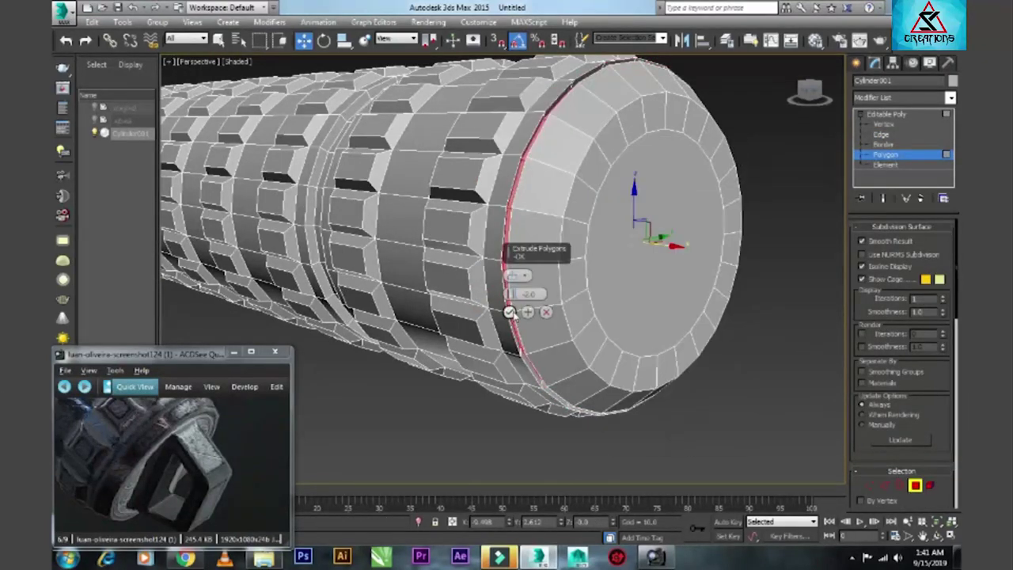
drag(510, 294, 587, 248)
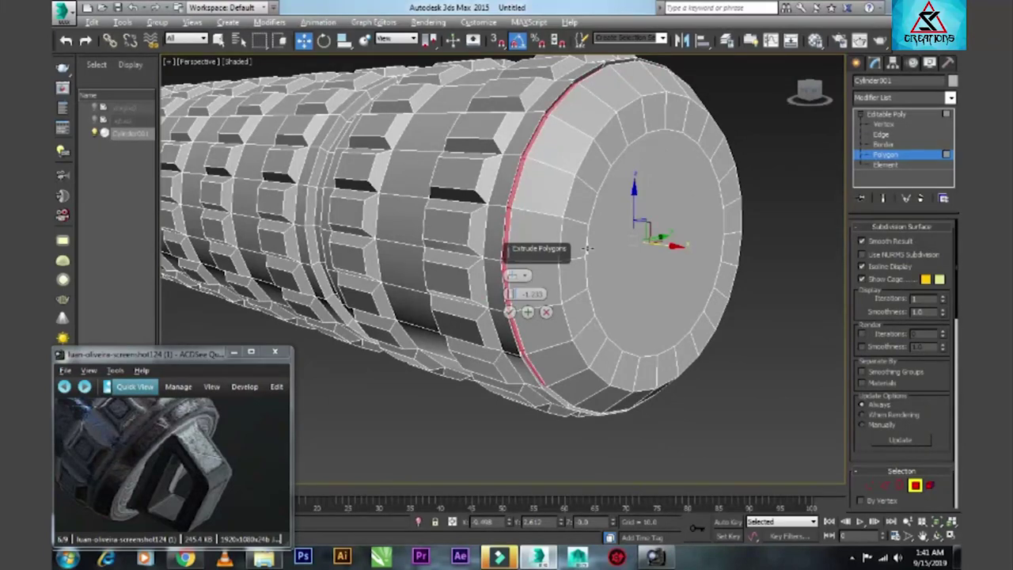
scroll(580, 258, up, 3)
scroll(580, 258, up, 5)
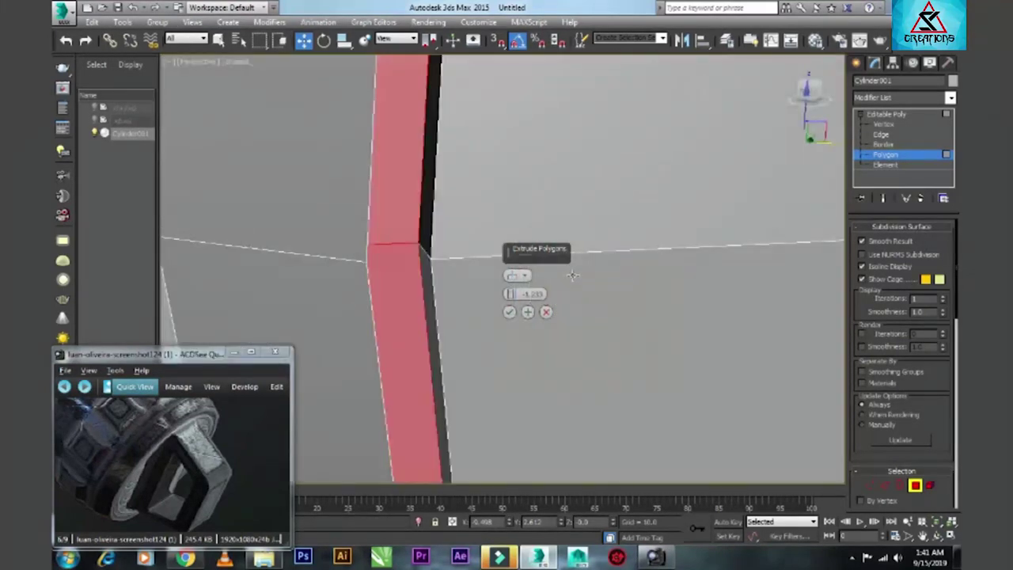
double_click(542, 293)
text(-1)
key(Return)
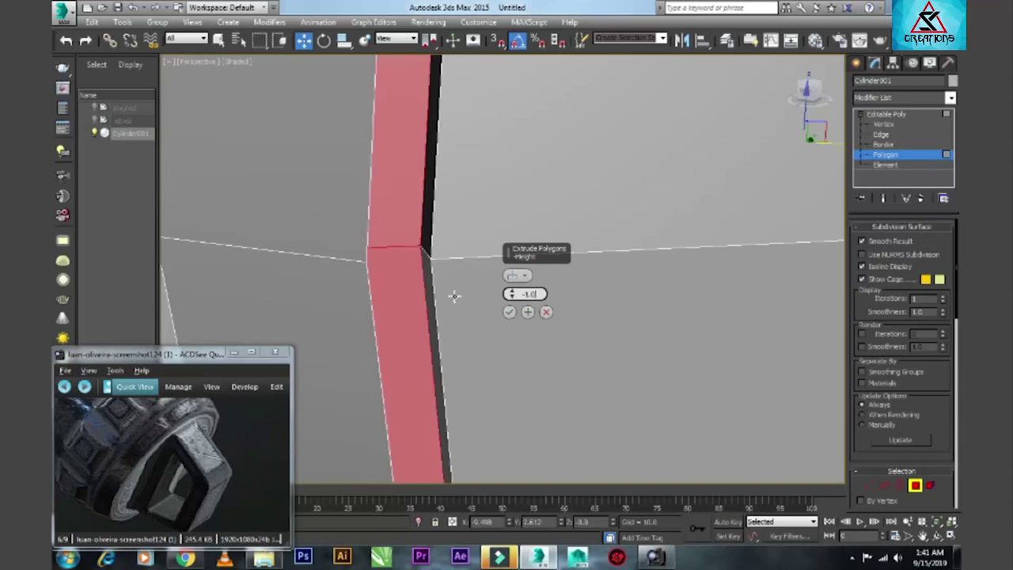
scroll(454, 293, down, 10)
scroll(454, 293, up, 5)
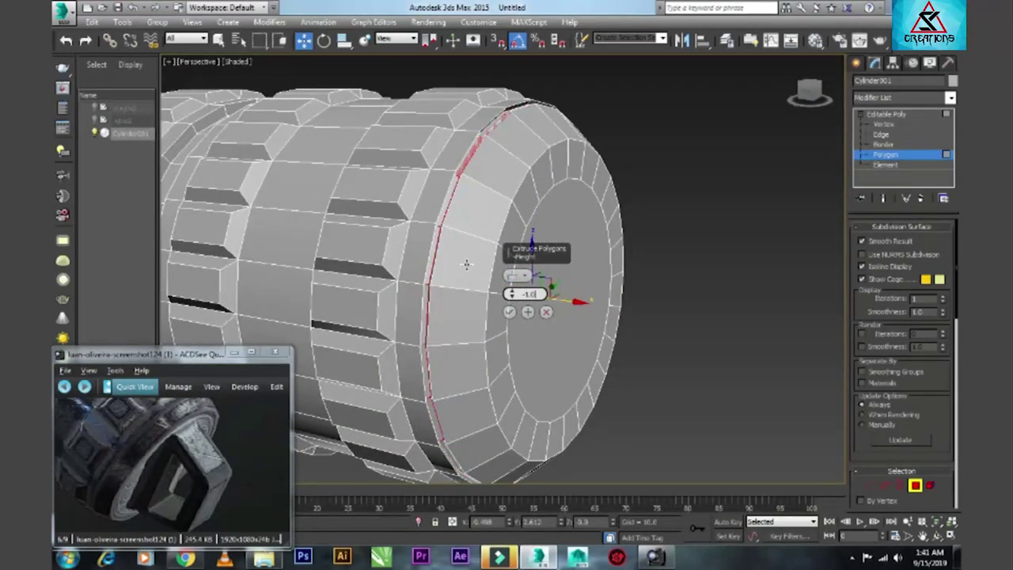
- Commit the -1.0 inward extrusion, leaving a groove beside the end cap
click(509, 311)
key(alt+w)
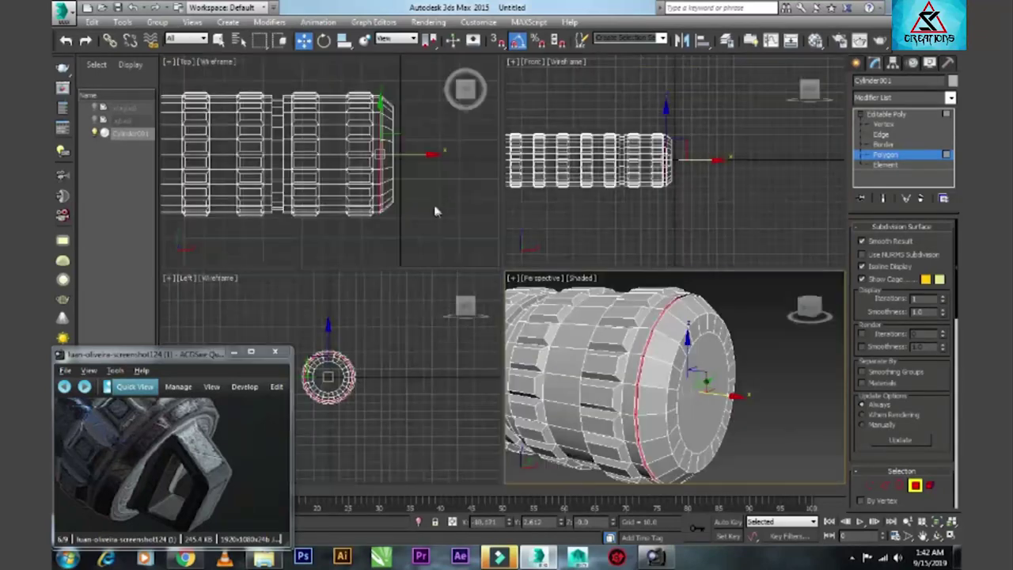
key(alt+w)
- Select the whole edge loop beside the groove
click(883, 135)
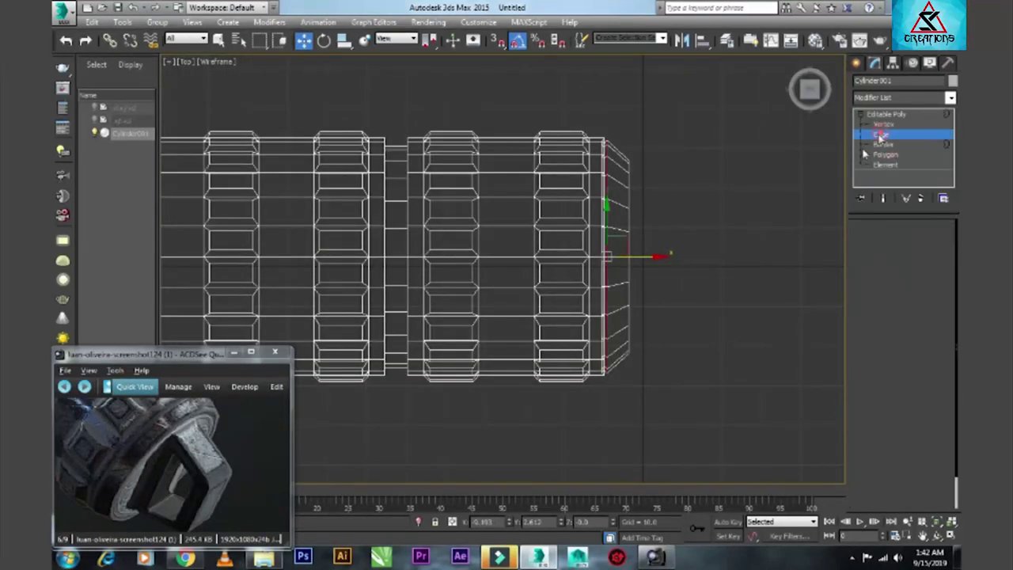
scroll(593, 284, up, 3)
scroll(612, 263, up, 3)
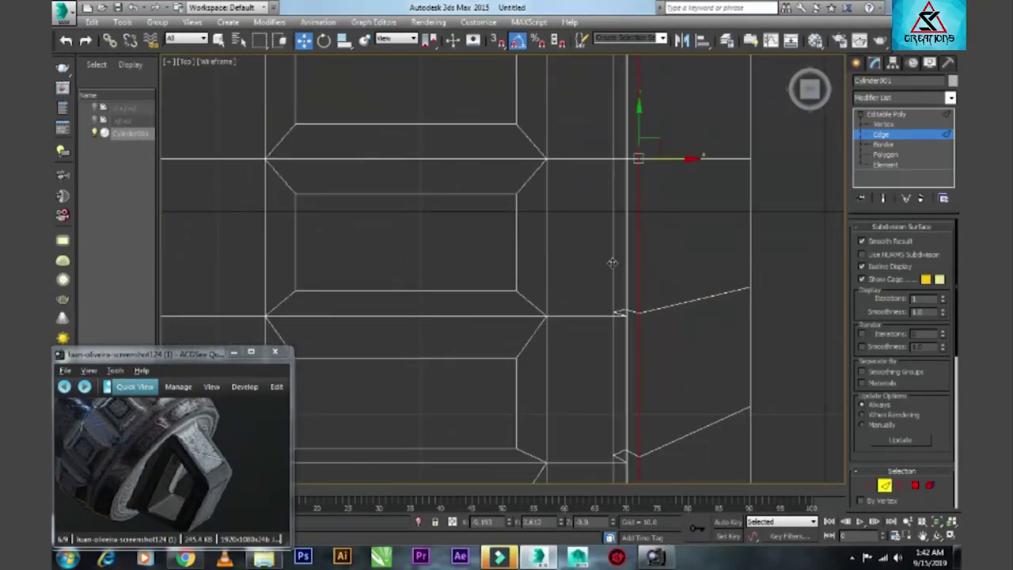
click(612, 263)
key(alt+w)
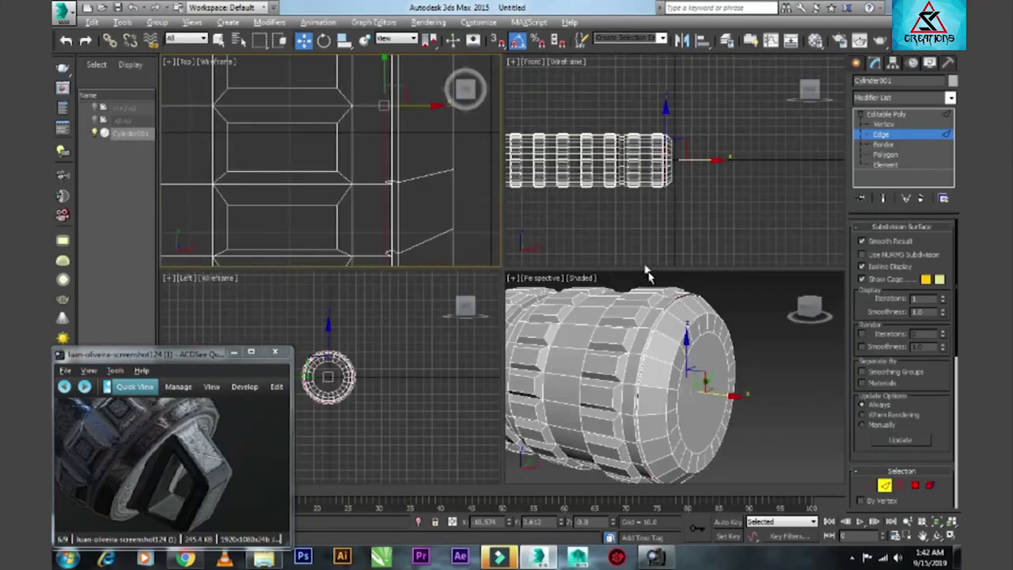
right_click(649, 277)
key(alt+w)
scroll(473, 322, up, 5)
scroll(473, 323, down, 5)
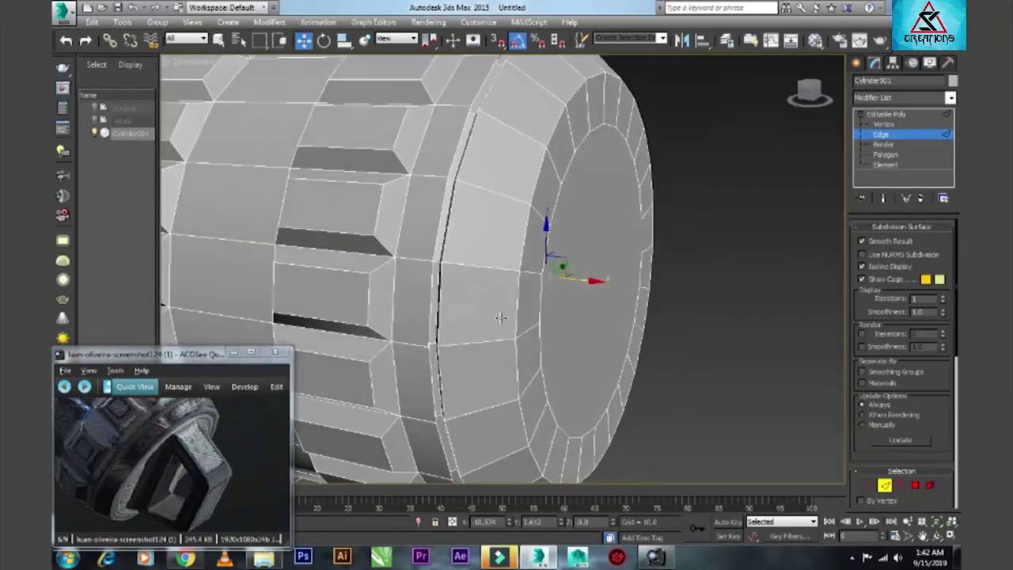
scroll(473, 322, up, 2)
double_click(469, 318)
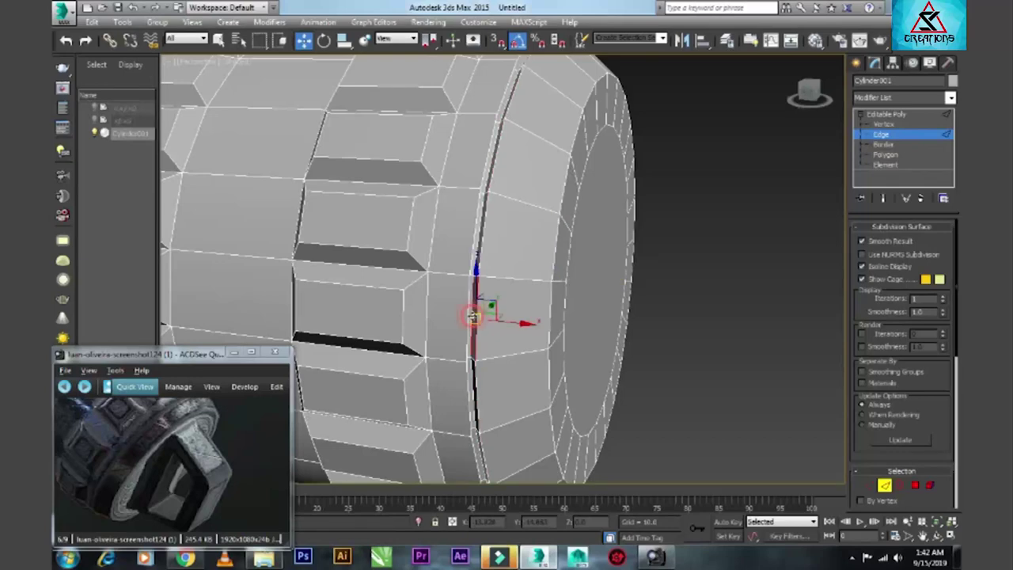
click(472, 314)
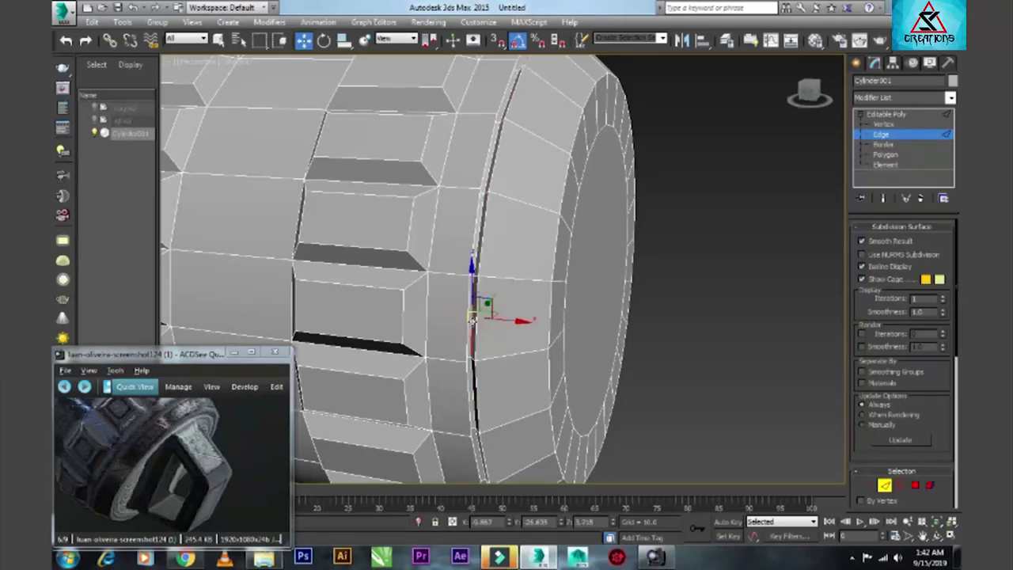
double_click(475, 311)
- Slide that edge loop slightly along X toward the grip's end in the Top view
key(alt+w)
key(alt+w)
click(606, 266)
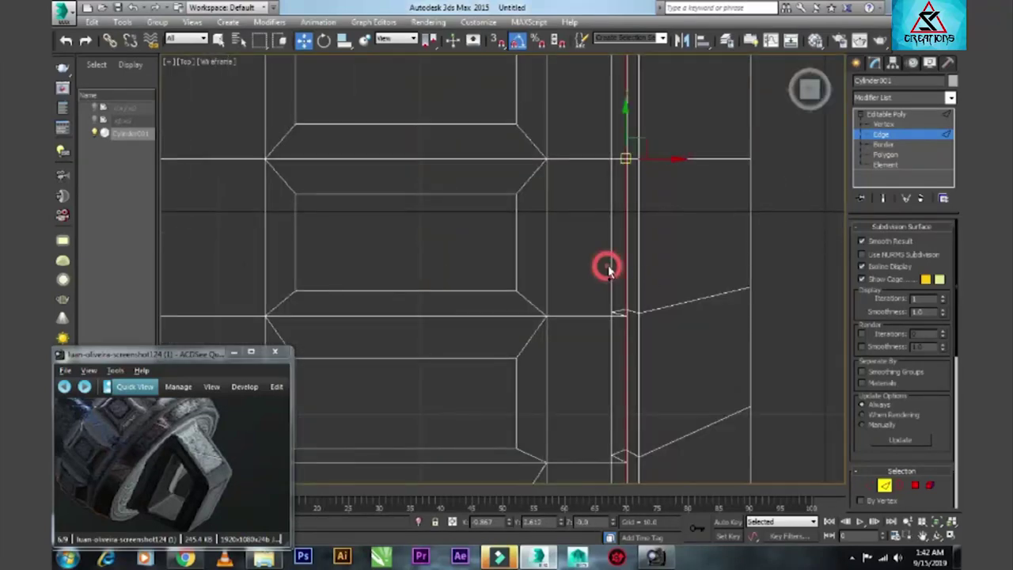
click(655, 157)
drag(655, 156, 665, 154)
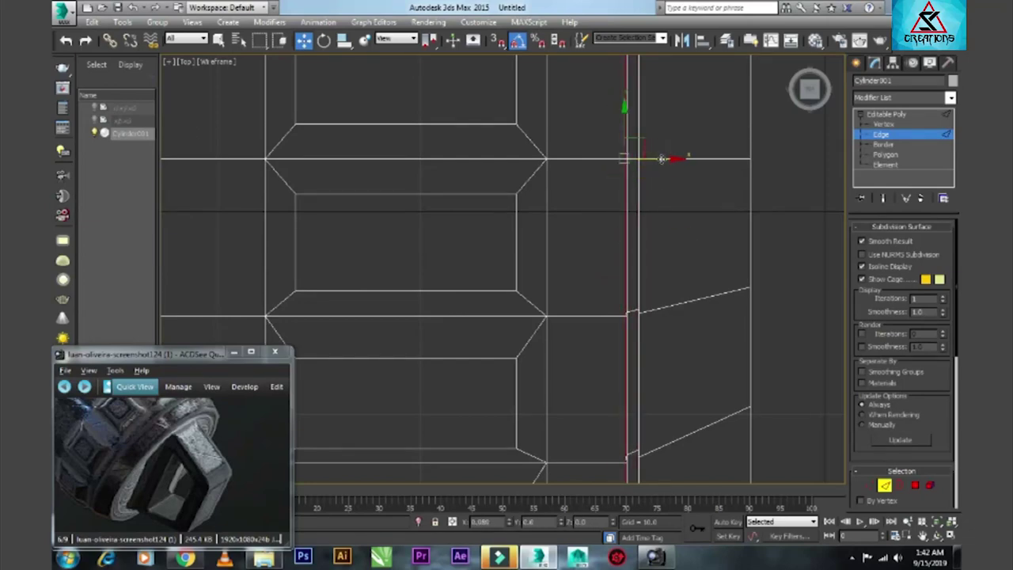
key(p)
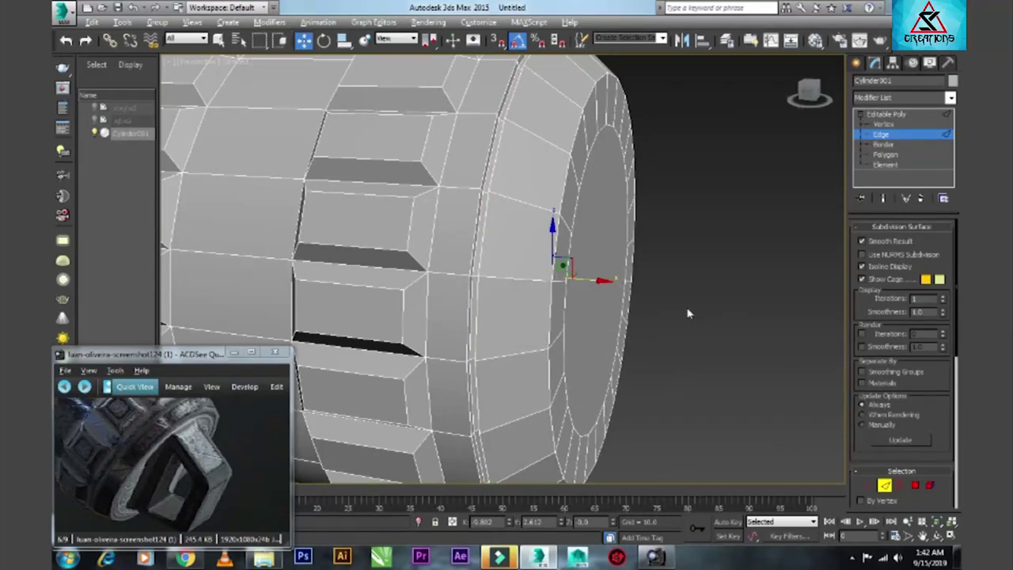
- Select the column of vertices at the grip's left end and scale them up vertically
key(z)
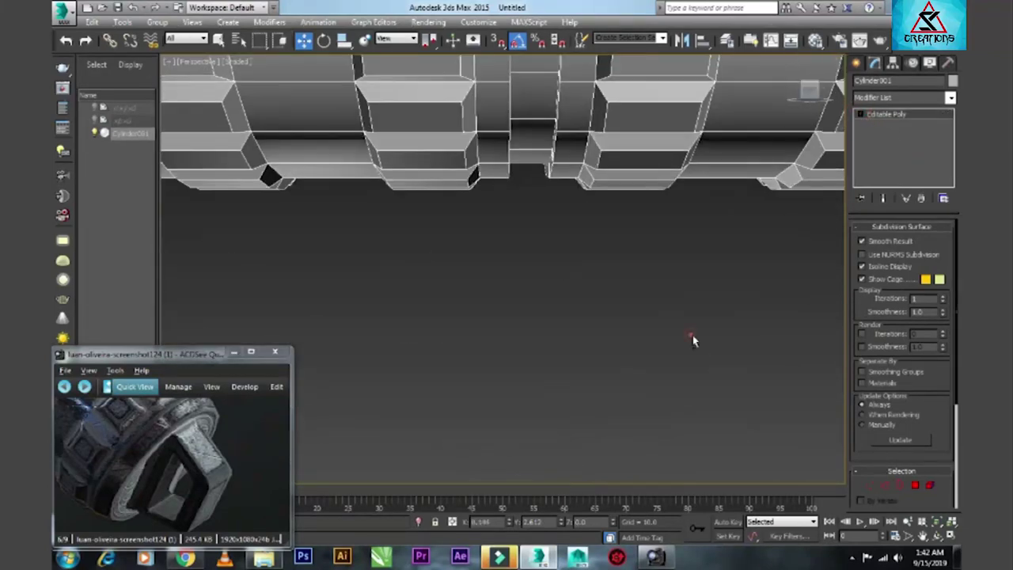
key(alt+w)
key(alt+w)
key(z)
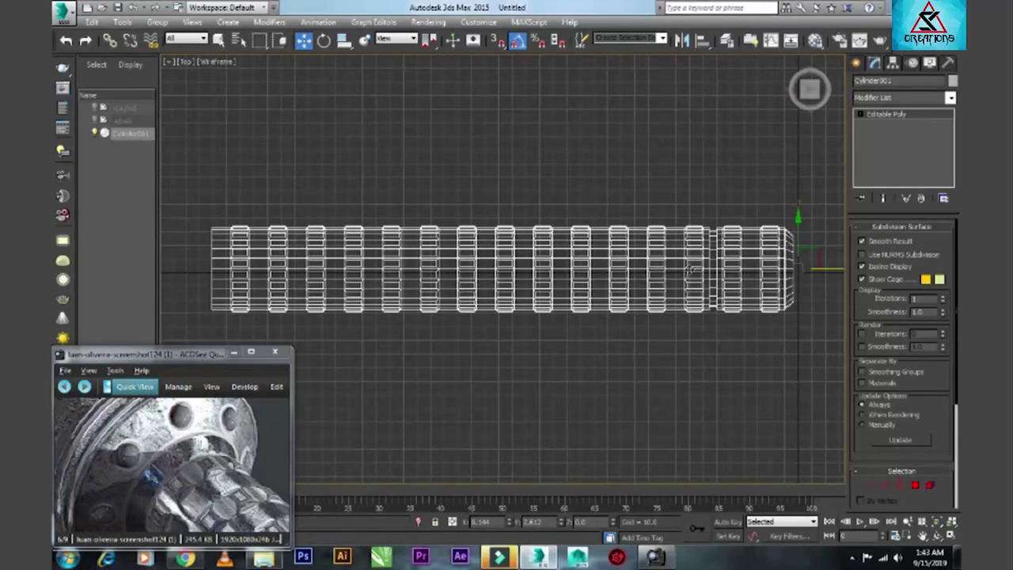
scroll(676, 269, down, 3)
scroll(431, 284, up, 2)
scroll(426, 281, up, 3)
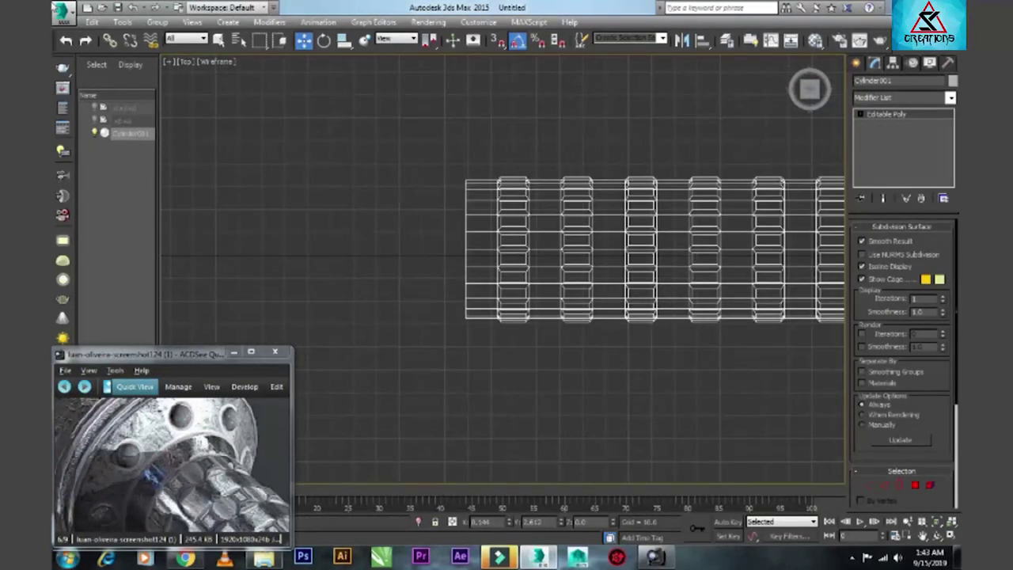
click(860, 114)
click(884, 124)
drag(399, 146, 481, 362)
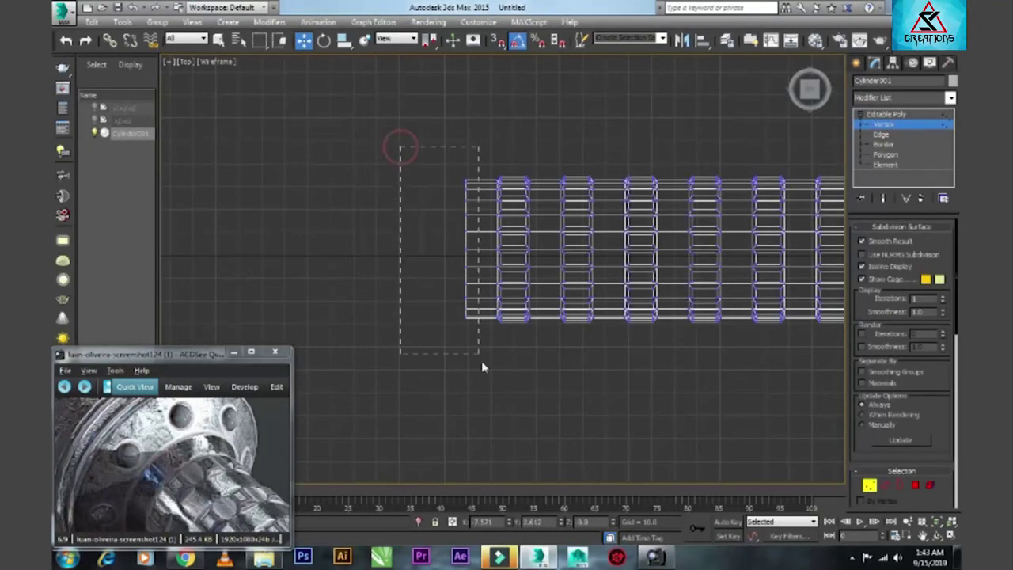
key(r)
drag(470, 233, 469, 220)
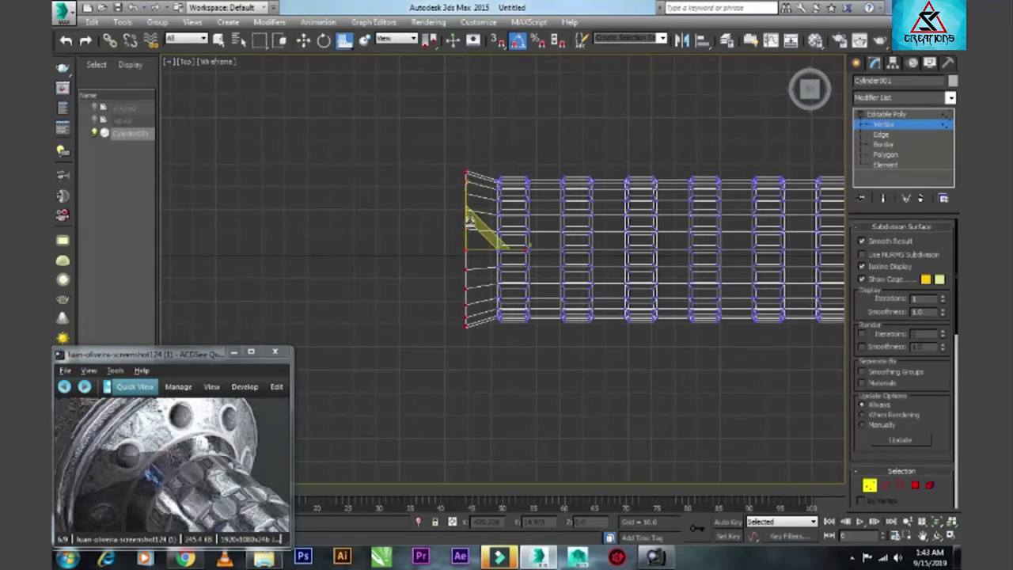
drag(344, 39, 344, 61)
mouse_move(469, 226)
mouse_down()
mouse_move(470, 195)
mouse_move(470, 226)
mouse_move(507, 247)
mouse_up()
- Pull the end vertices left and stretch them much taller into a cone-shaped flare
key(w)
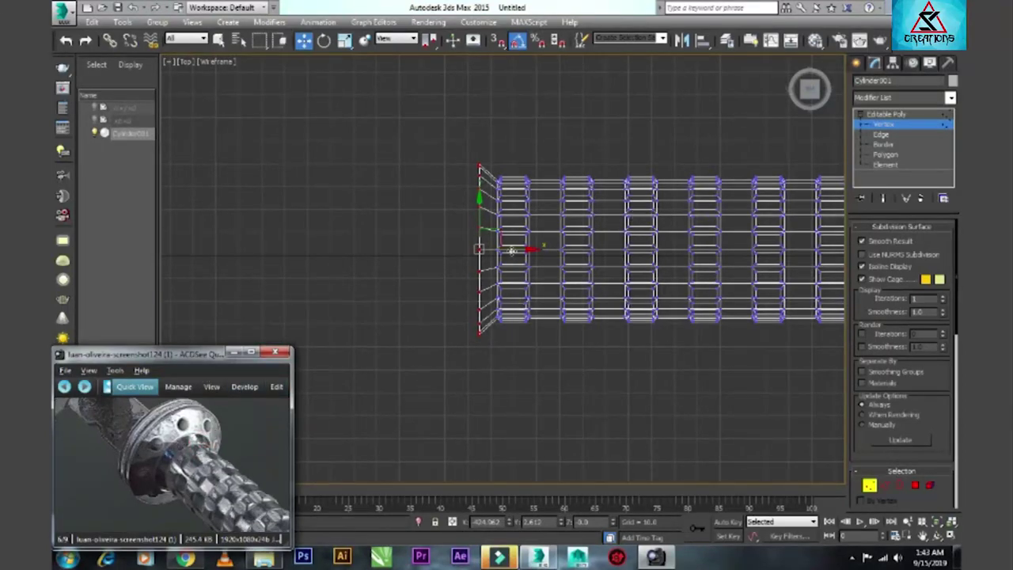
drag(512, 250, 408, 250)
key(r)
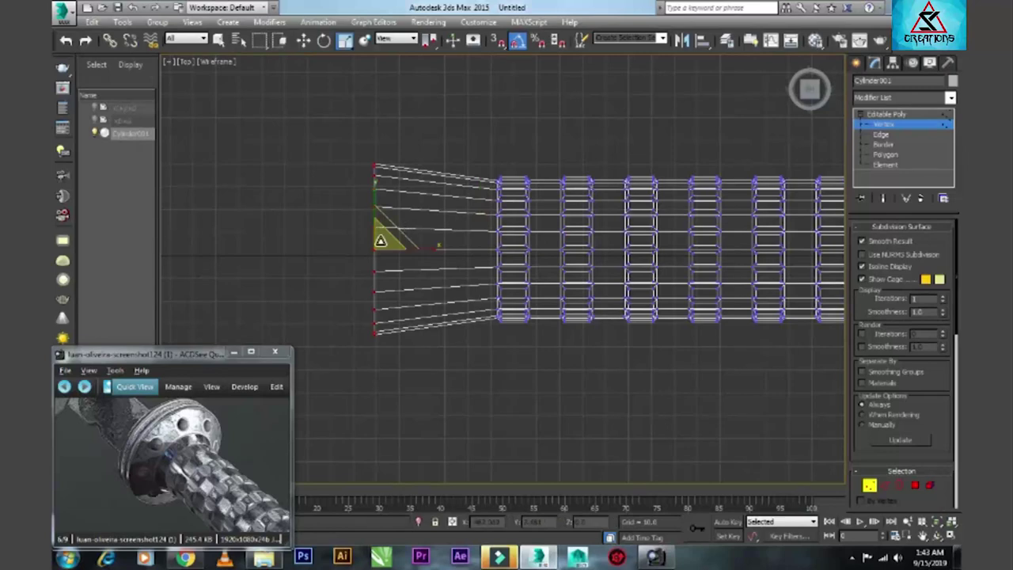
drag(381, 240, 395, 177)
key(w)
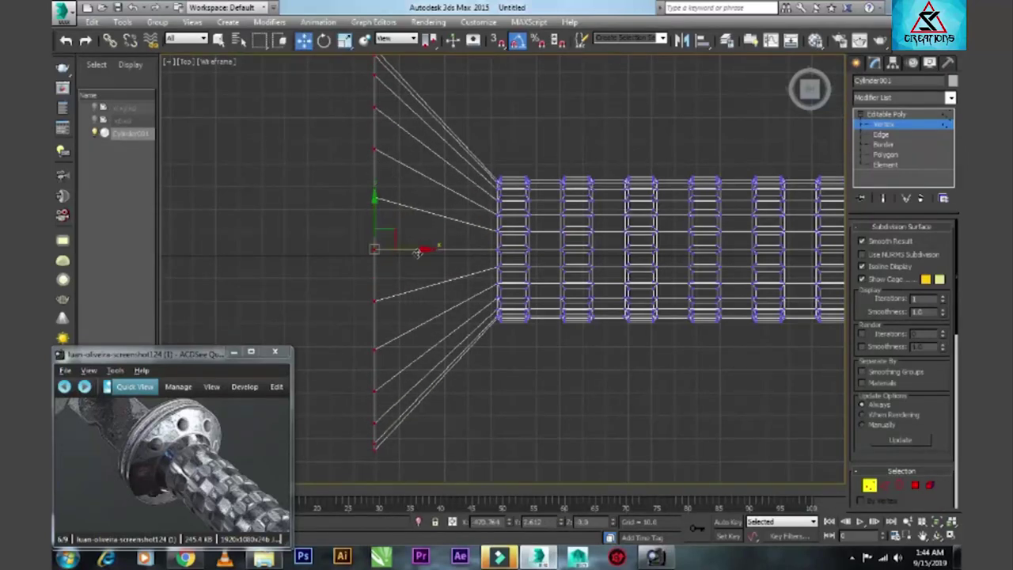
mouse_move(417, 251)
mouse_down()
mouse_move(447, 253)
mouse_move(427, 262)
mouse_up()
key(r)
- Select the edges running along the flared cone
key(p)
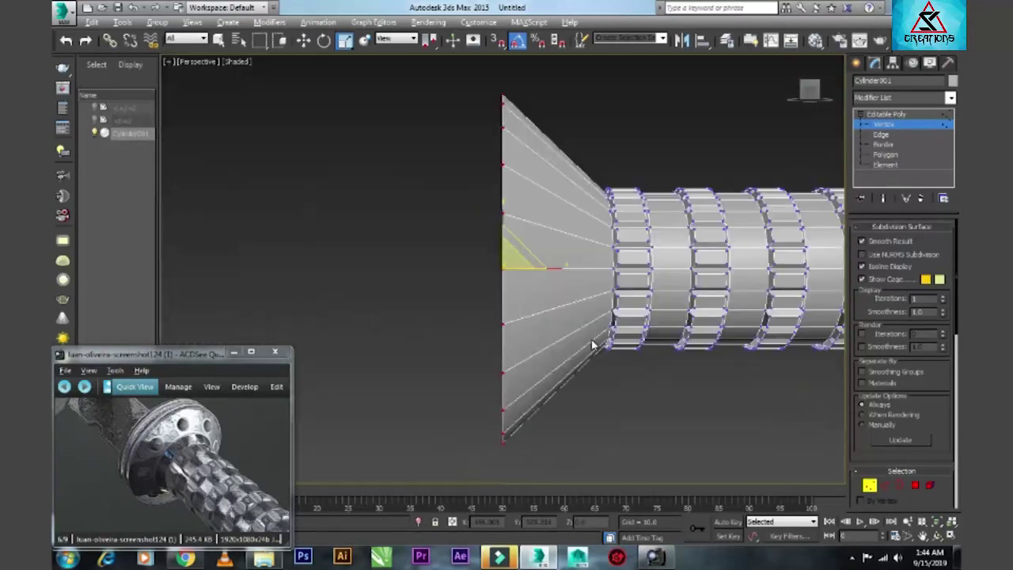
alt+middle_drag(592, 345, 624, 372)
scroll(624, 373, down, 5)
alt+middle_drag(477, 289, 564, 332)
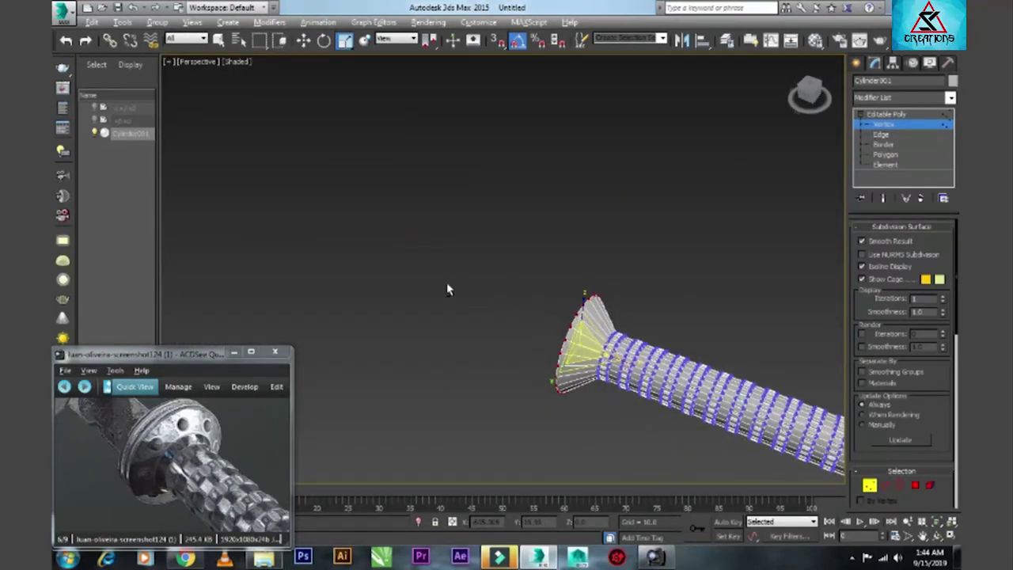
key(alt+w)
key(alt+w)
key(2)
drag(468, 101, 472, 338)
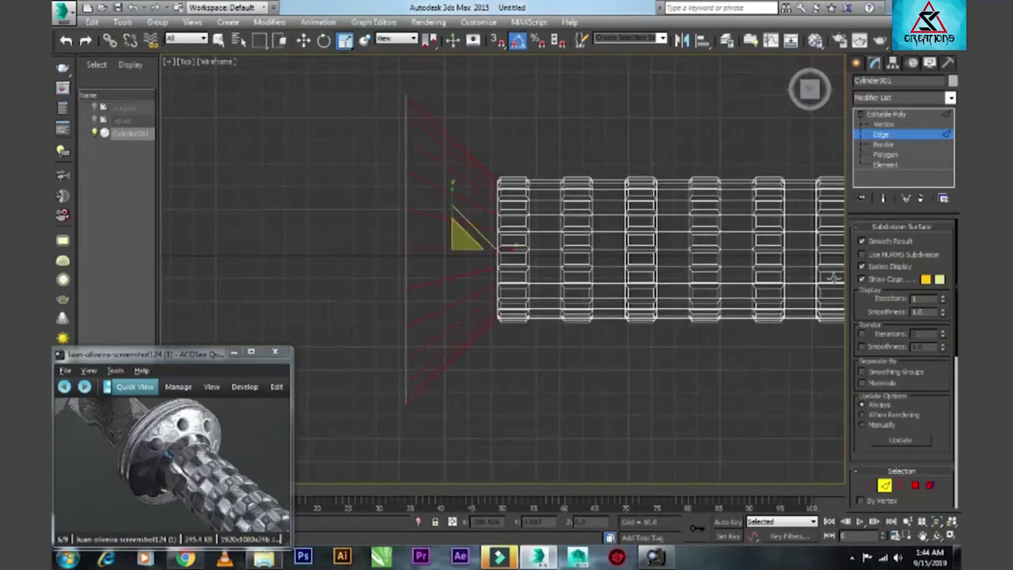
- Connect the cone edges with a new loop slid toward the cone's wide end
scroll(925, 388, up, 5)
click(942, 431)
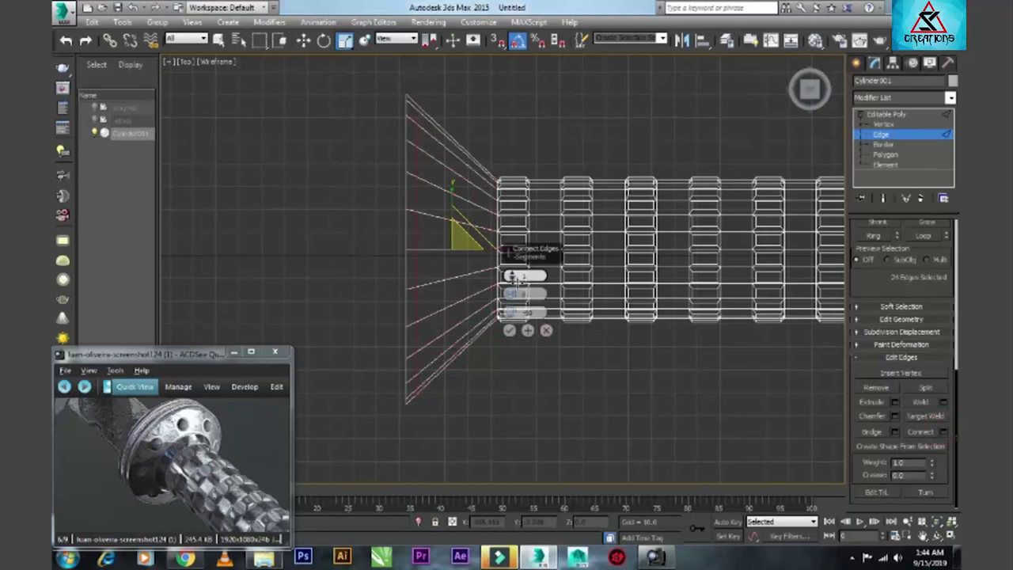
drag(510, 312, 519, 359)
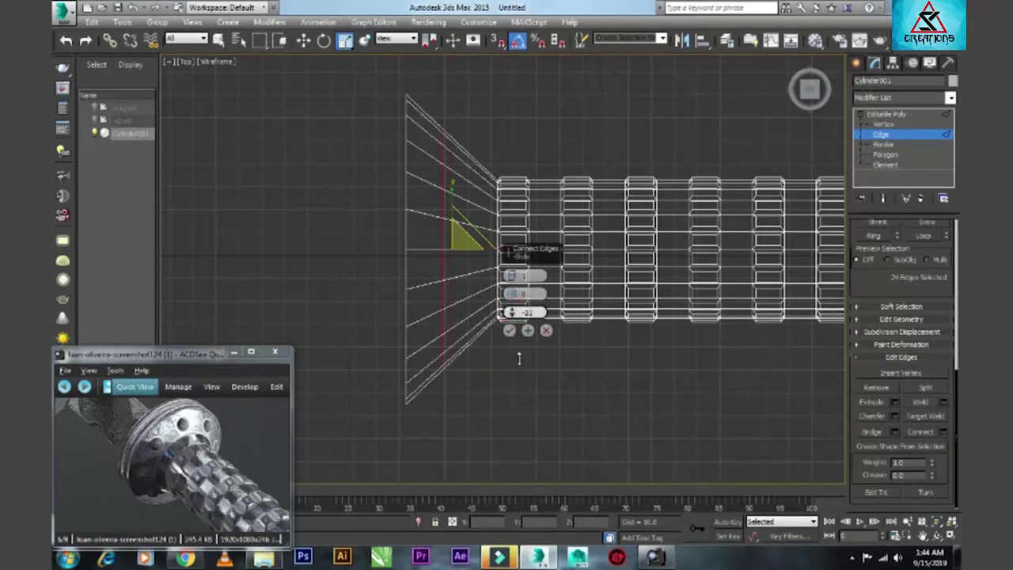
click(182, 447)
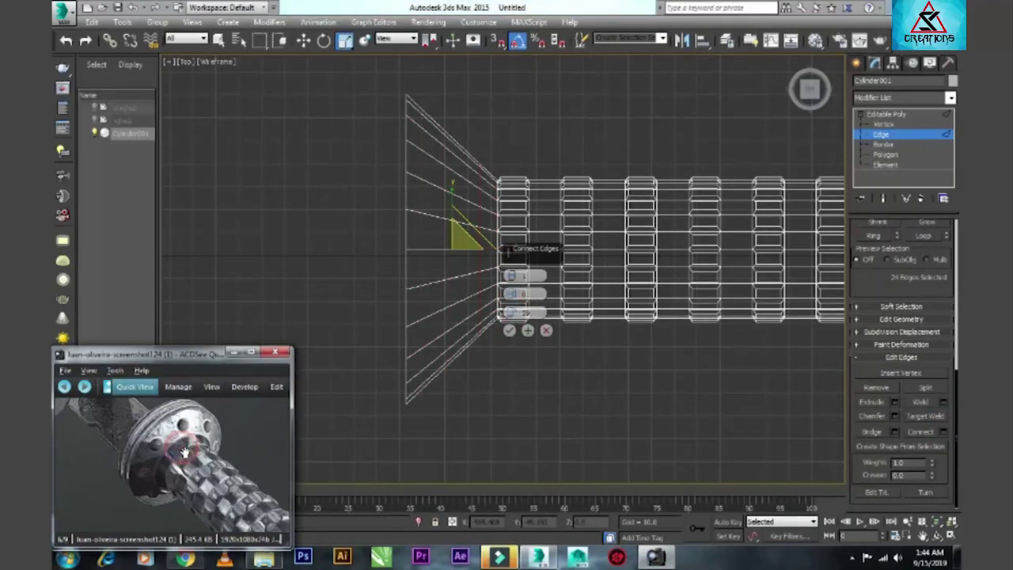
scroll(182, 447, up, 2)
scroll(171, 468, up, 2)
scroll(196, 447, up, 2)
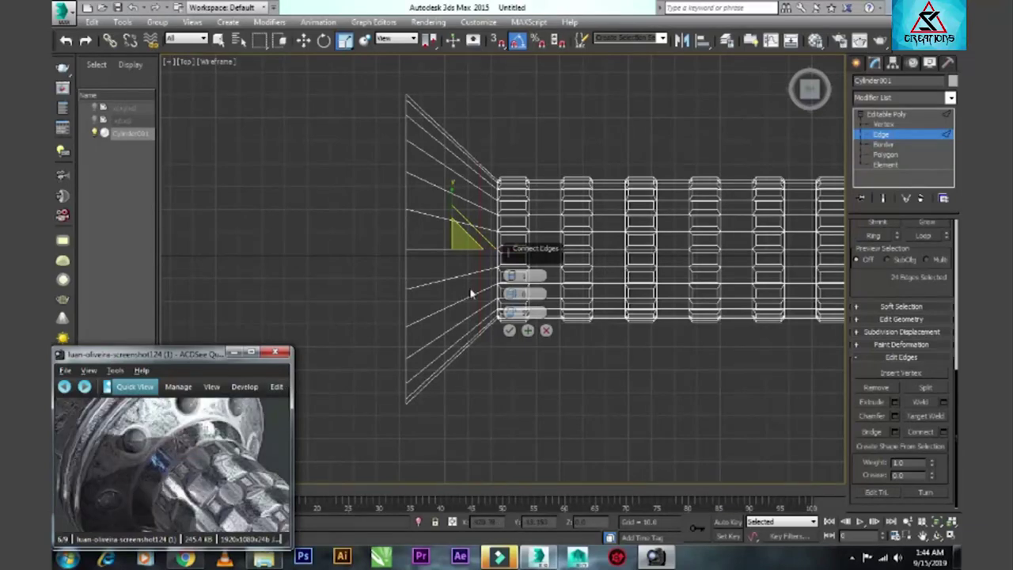
click(505, 284)
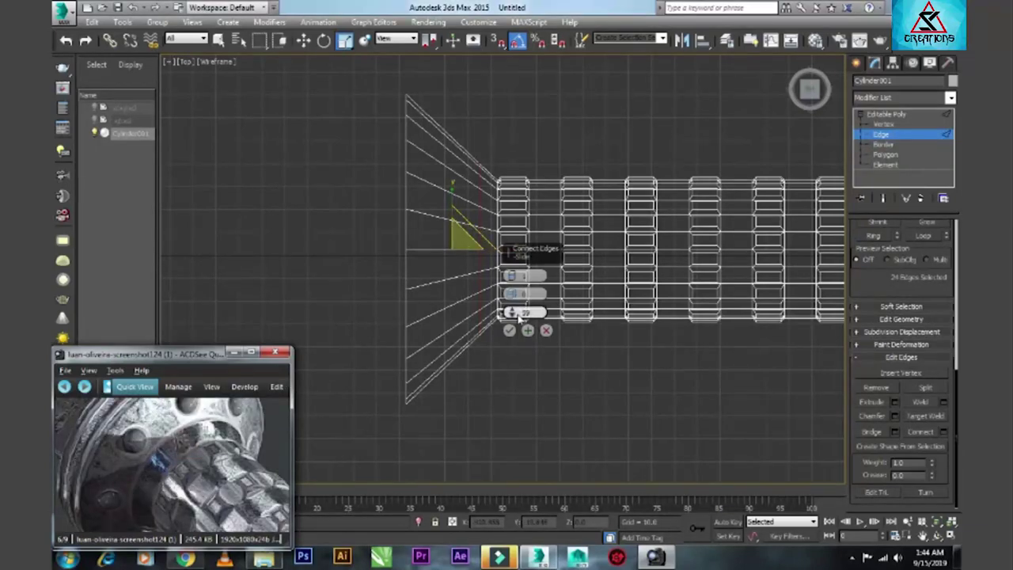
- Make it two loops pinched to -86, slid toward the guard, and confirm
mouse_move(511, 284)
mouse_down()
mouse_move(519, 296)
mouse_move(507, 300)
mouse_move(511, 317)
mouse_up()
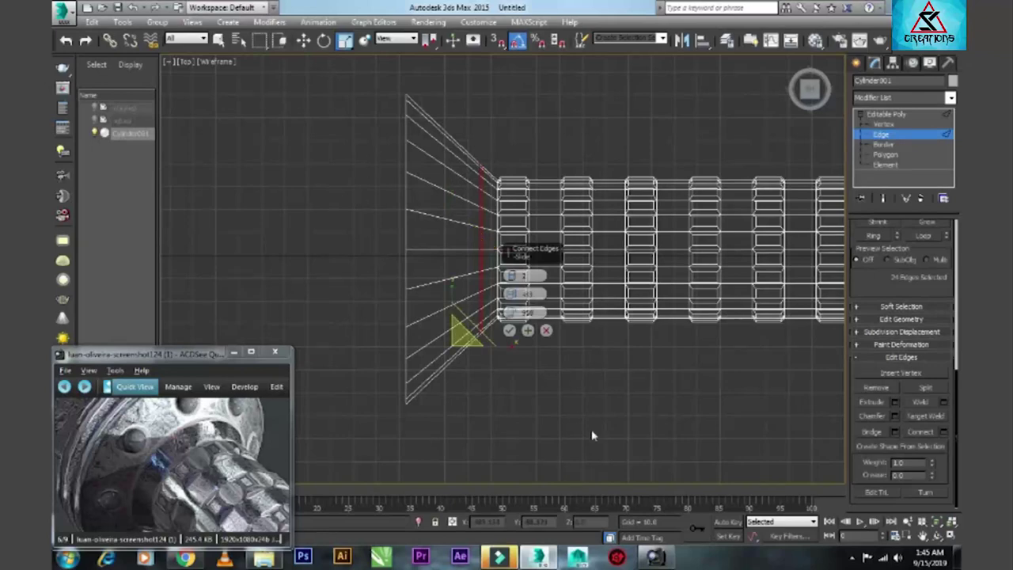
scroll(566, 280, up, 3)
drag(511, 294, 511, 297)
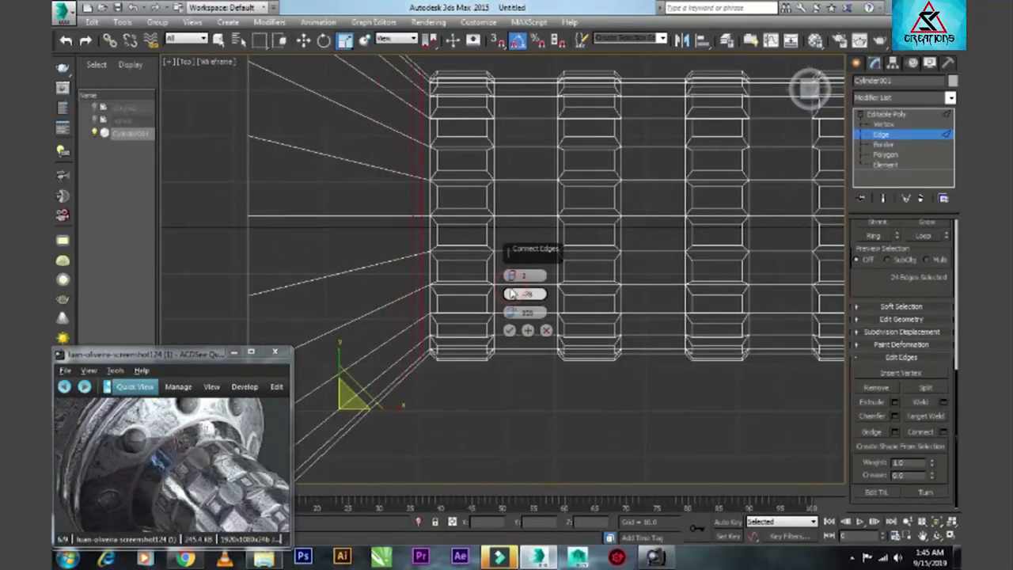
drag(510, 312, 510, 305)
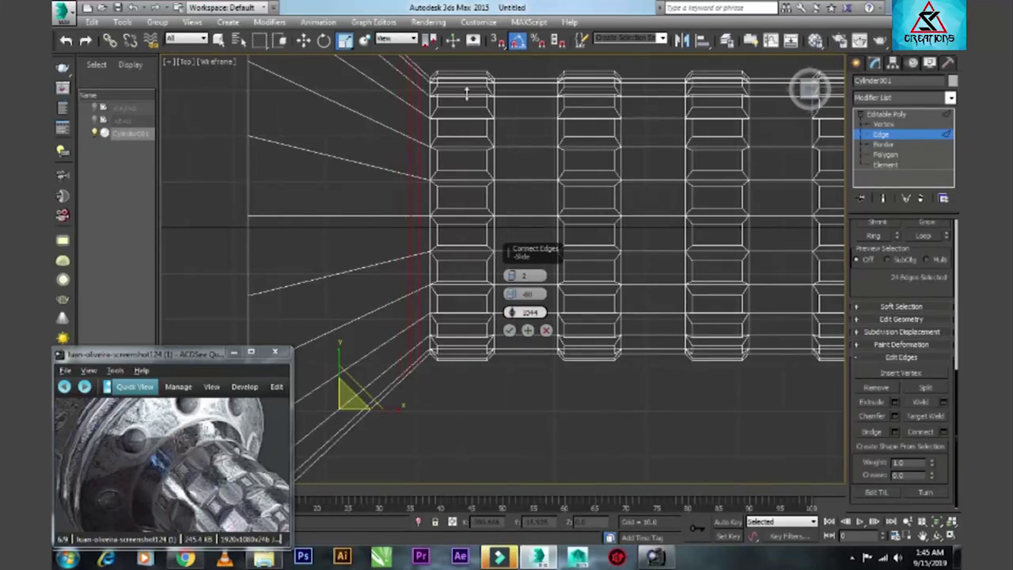
drag(466, 93, 461, 228)
mouse_move(511, 293)
mouse_down()
mouse_move(513, 234)
mouse_move(522, 356)
mouse_up()
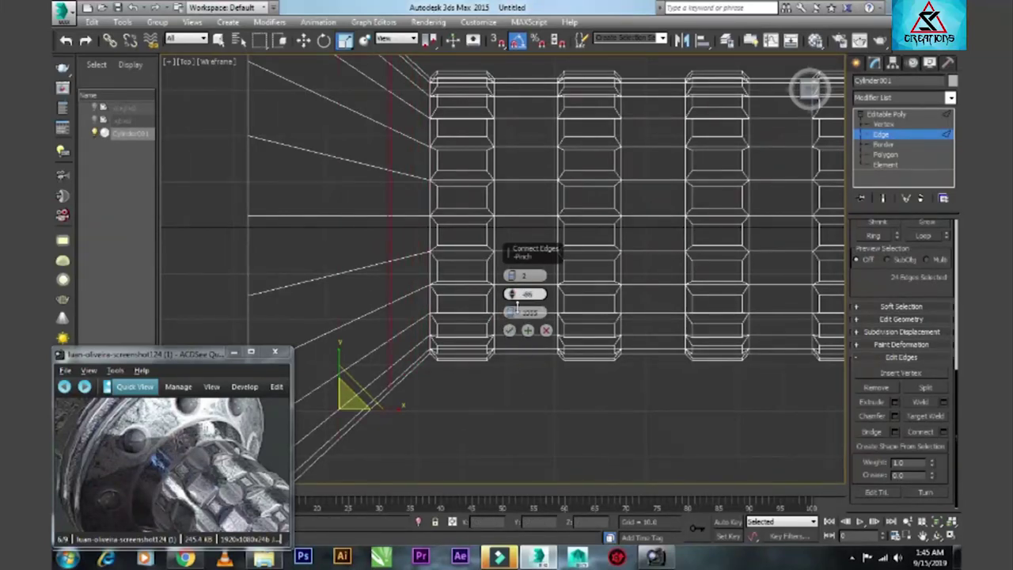
click(509, 330)
mouse_move(516, 223)
middle_down()
mouse_move(516, 283)
mouse_move(416, 270)
middle_up()
key(p)
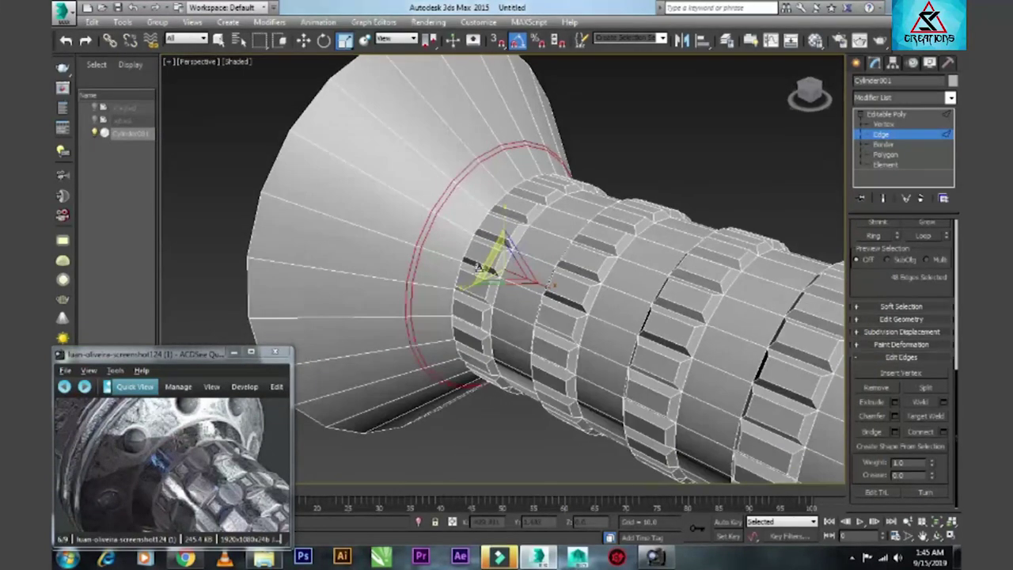
- Select the edge loop at the base of the flared guard
click(411, 257)
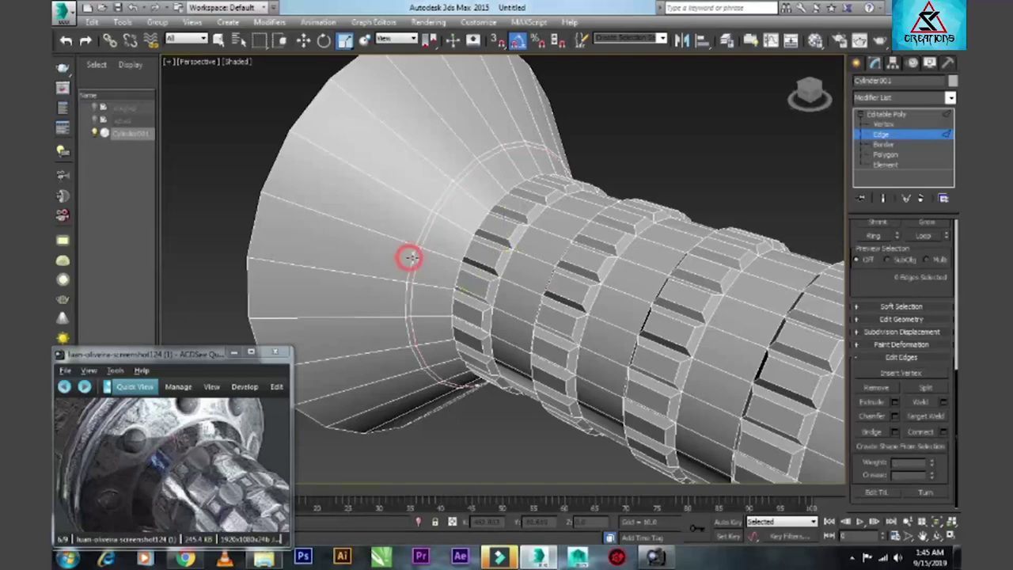
double_click(410, 257)
key(w)
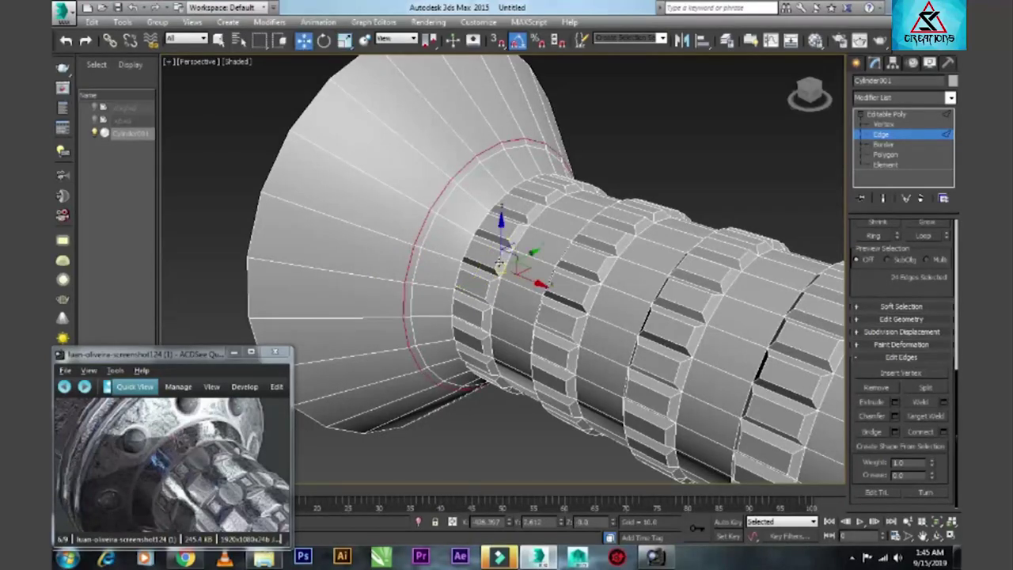
alt+middle_drag(483, 299, 507, 269)
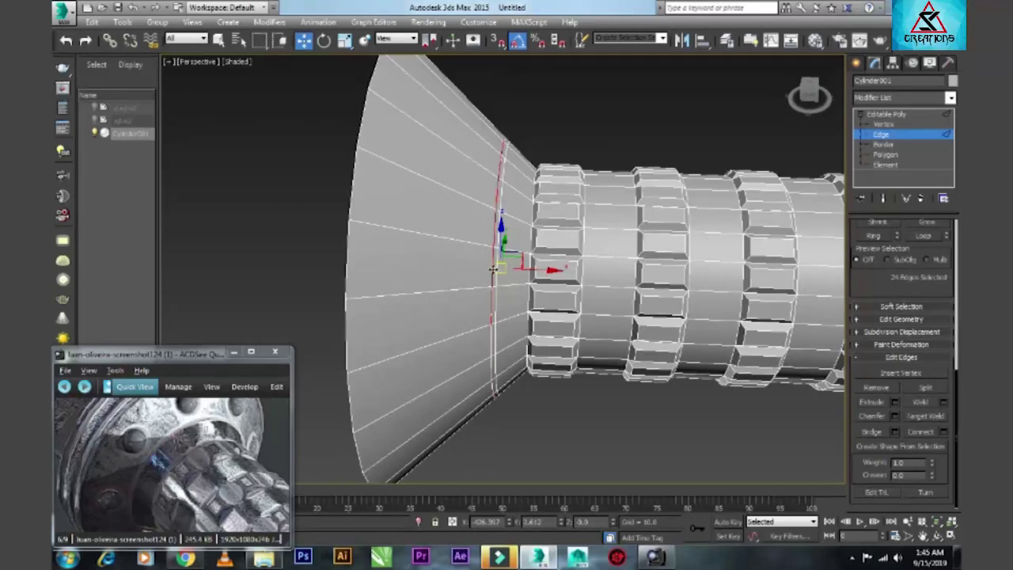
key(alt+w)
key(alt+w)
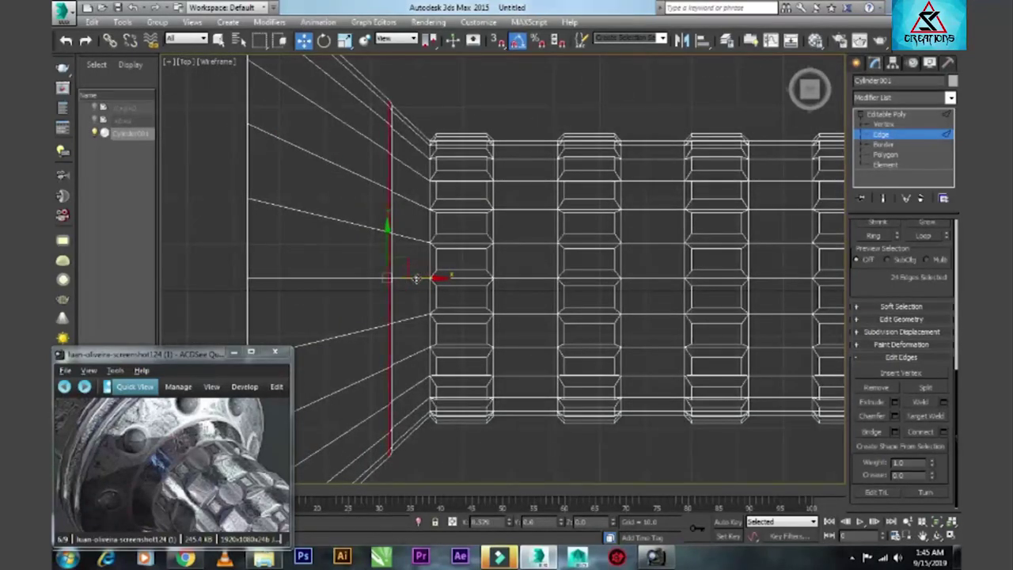
- Scale that edge loop slightly in the Top view, then deselect all edges
key(r)
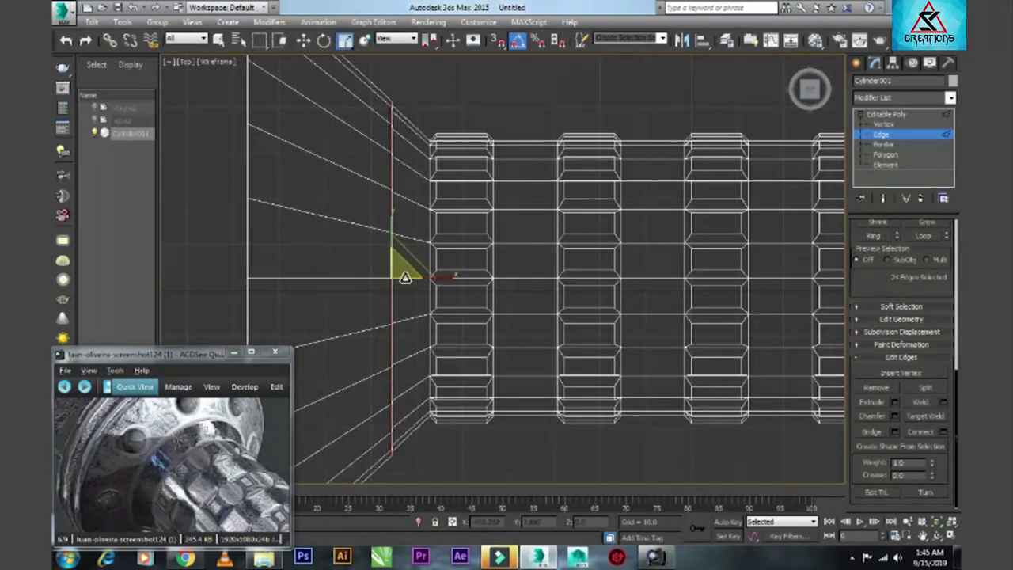
key(w)
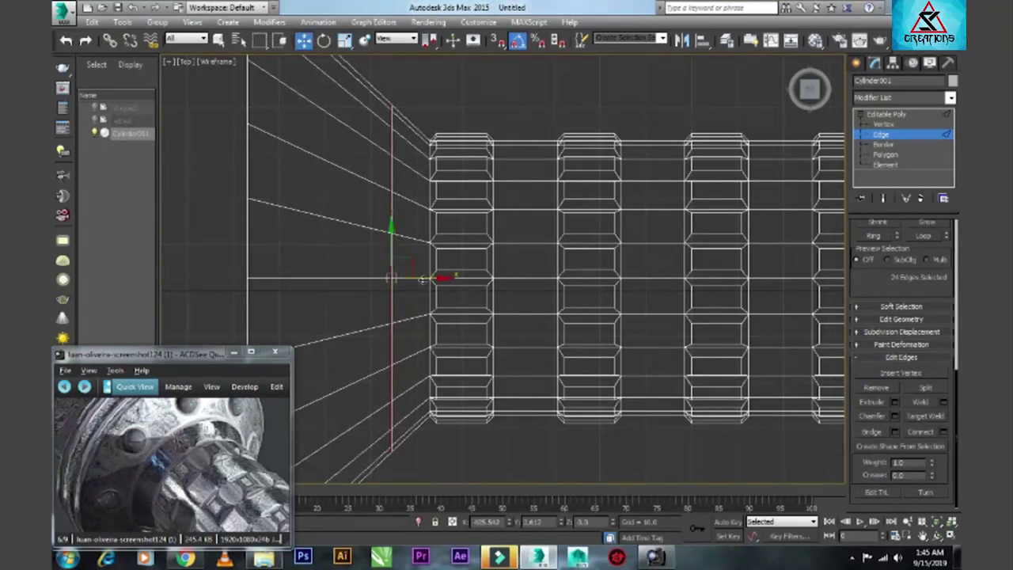
key(e)
key(r)
drag(394, 269, 395, 268)
key(w)
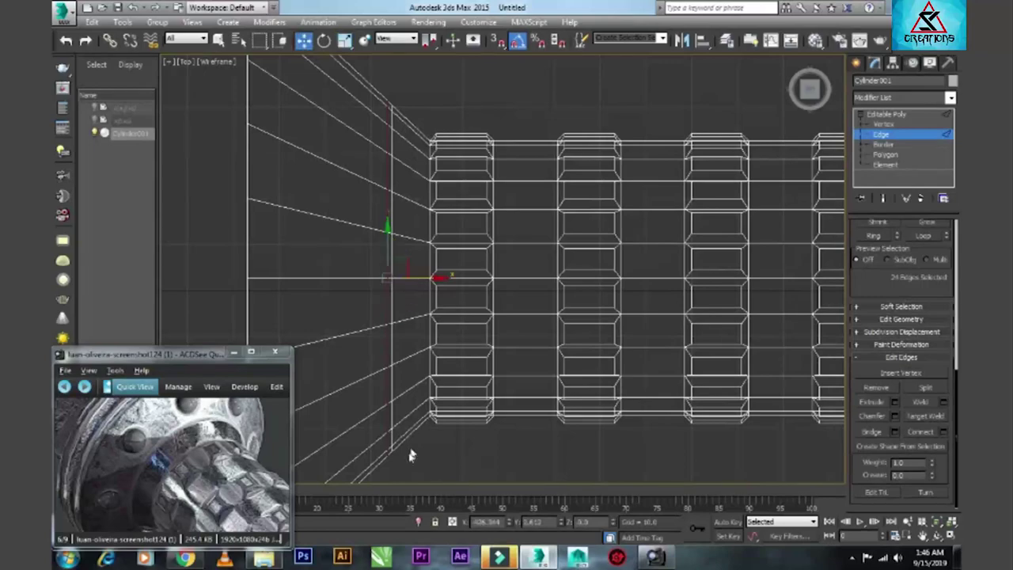
click(398, 445)
scroll(407, 412, up, 3)
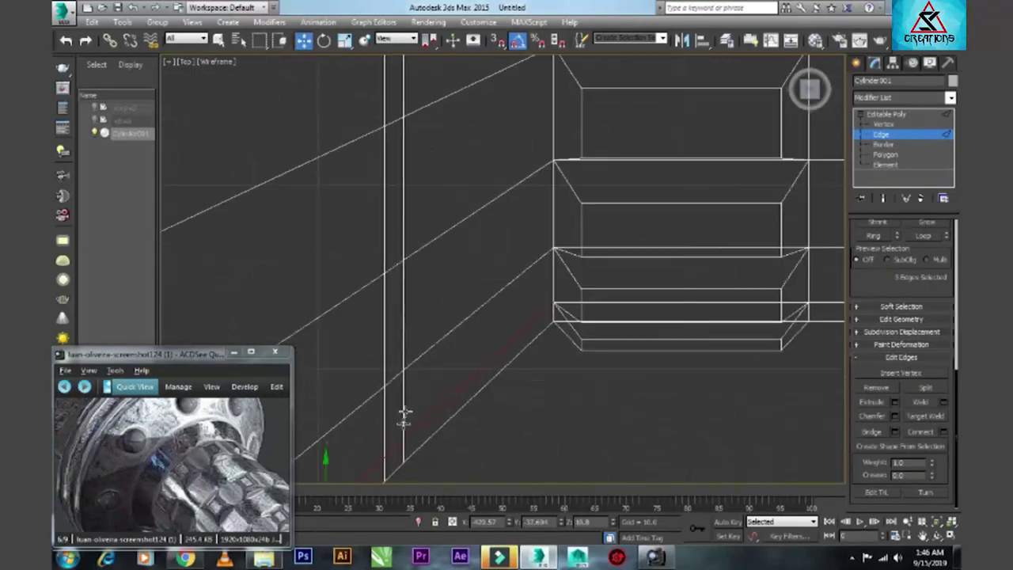
scroll(443, 419, down, 2)
click(471, 425)
- Select the guard-base edge loop in the perspective view
key(alt+w)
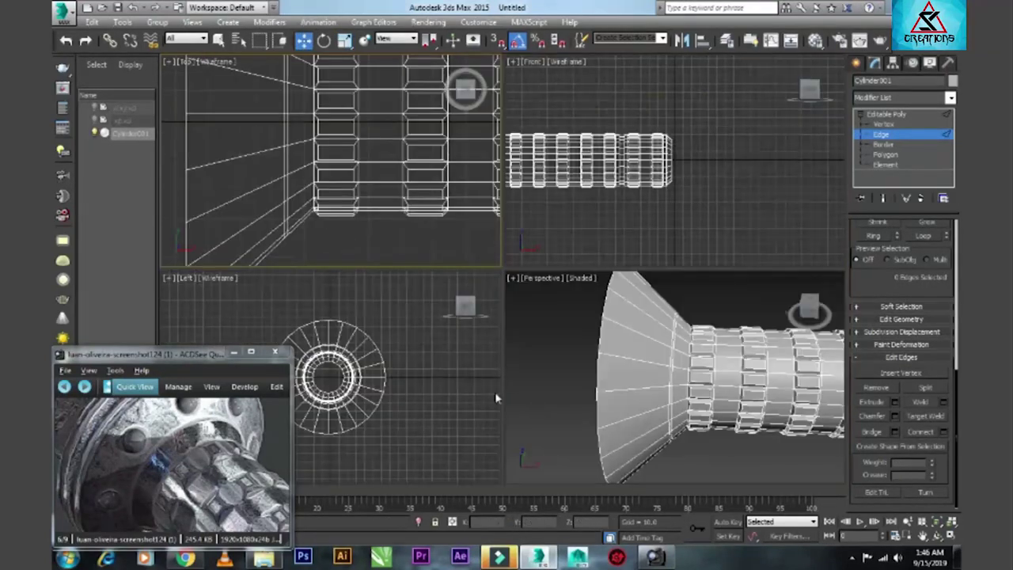
key(alt+w)
mouse_move(491, 331)
alt+middle_down()
mouse_move(481, 234)
mouse_move(503, 225)
mouse_move(499, 241)
alt+middle_up()
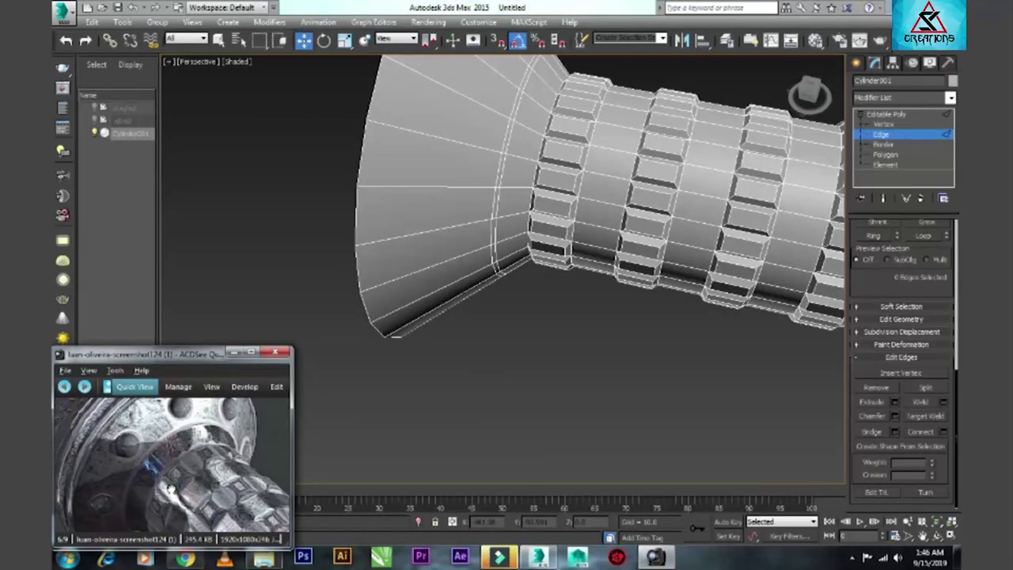
double_click(499, 211)
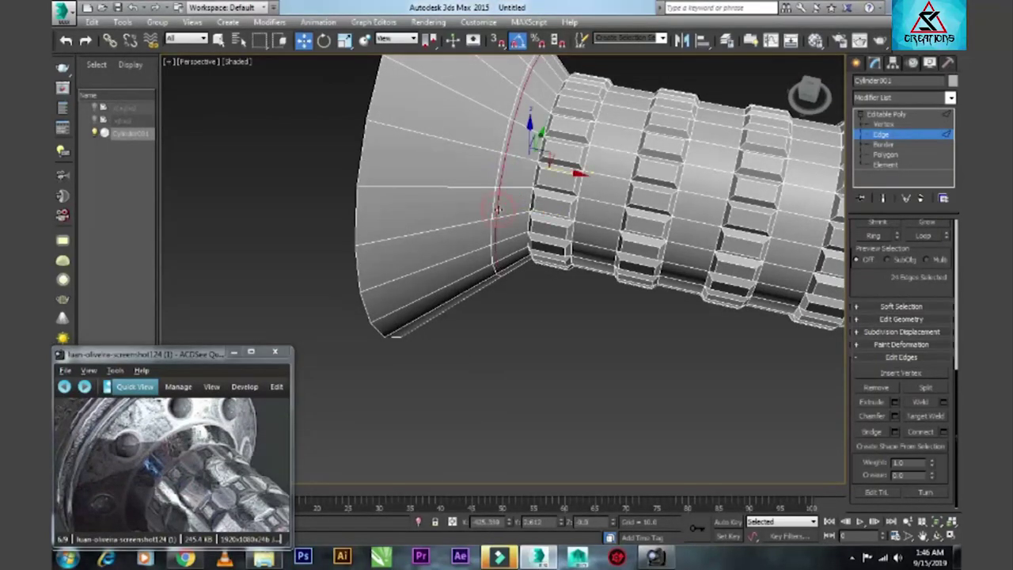
scroll(522, 176, up, 2)
key(w)
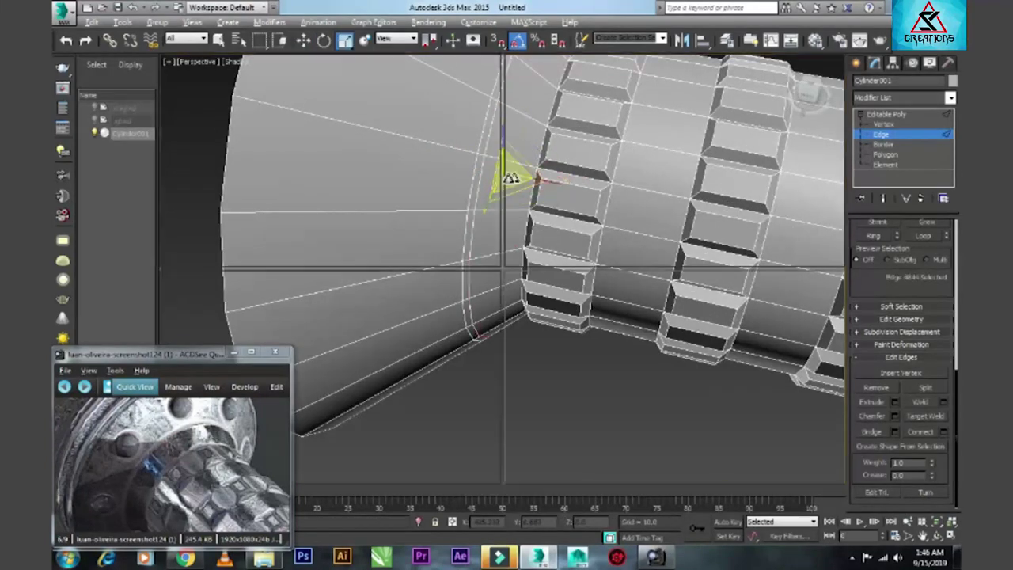
- Nudge the loop slightly along the grip's X axis in the Top view
key(t)
key(F3)
drag(427, 169, 426, 171)
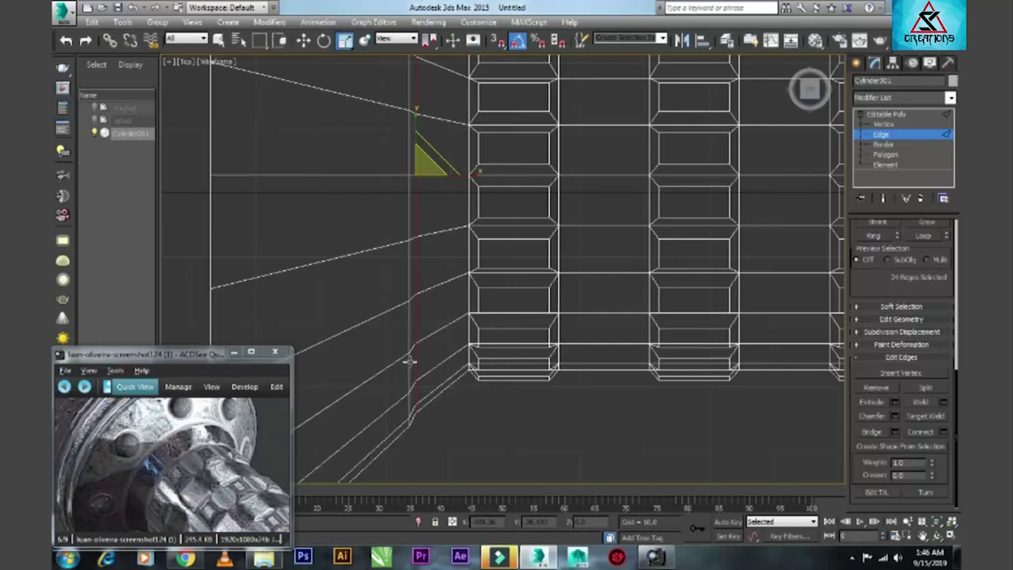
key(w)
drag(439, 174, 448, 174)
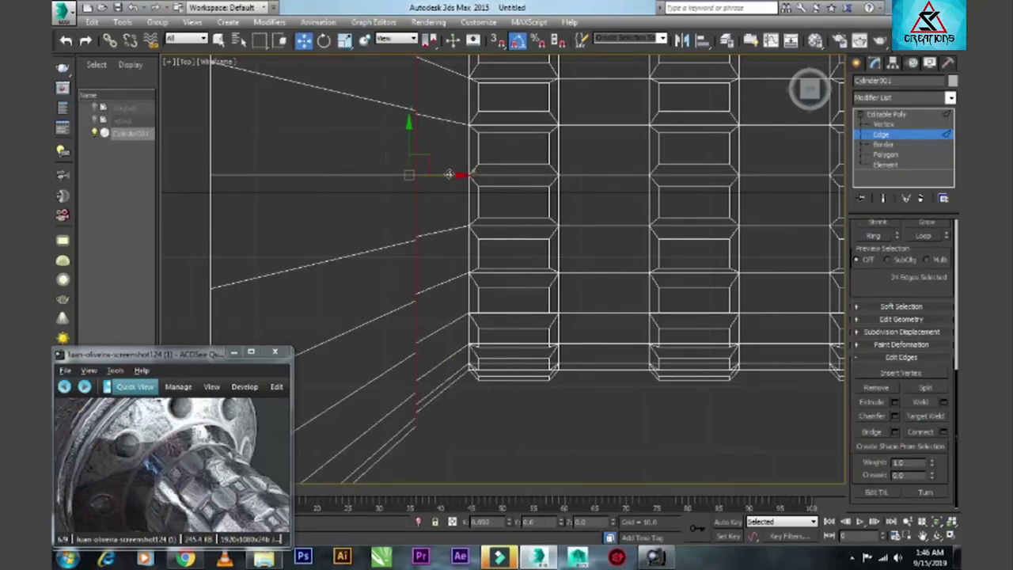
key(alt+w)
key(alt+w)
alt+middle_drag(553, 371, 507, 332)
scroll(531, 353, down, 5)
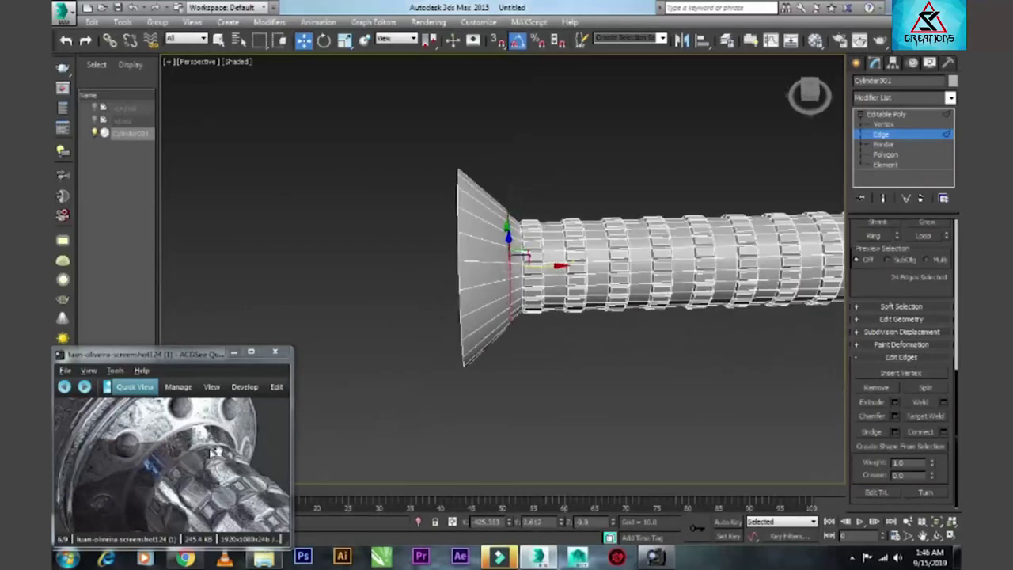
- In the maximized top view, scale a column of guard vertices in toward the centre
scroll(215, 449, up, 1)
scroll(213, 459, up, 1)
scroll(212, 469, up, 1)
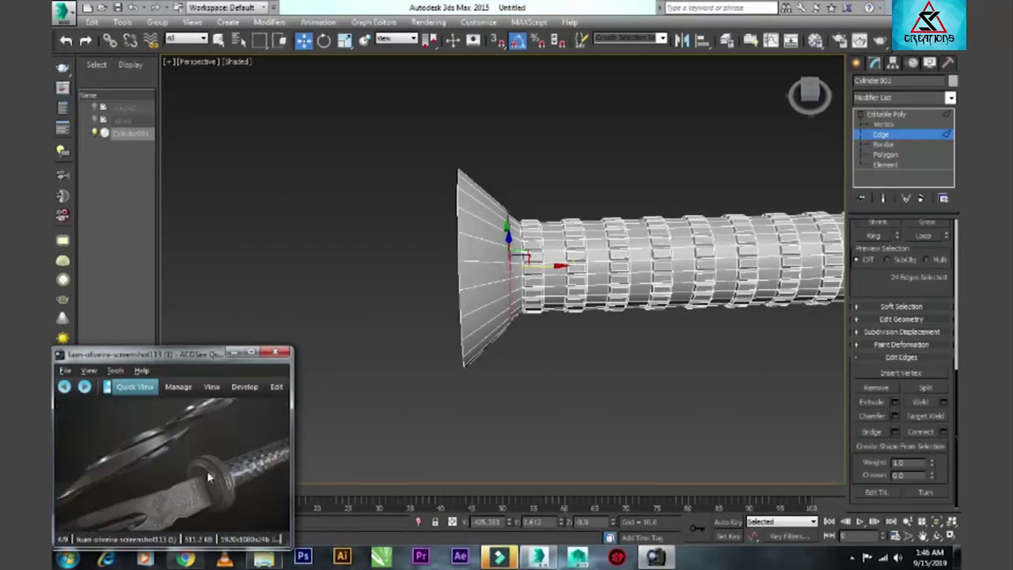
scroll(210, 475, up, 2)
scroll(140, 463, up, 2)
scroll(140, 463, down, 1)
scroll(150, 467, up, 1)
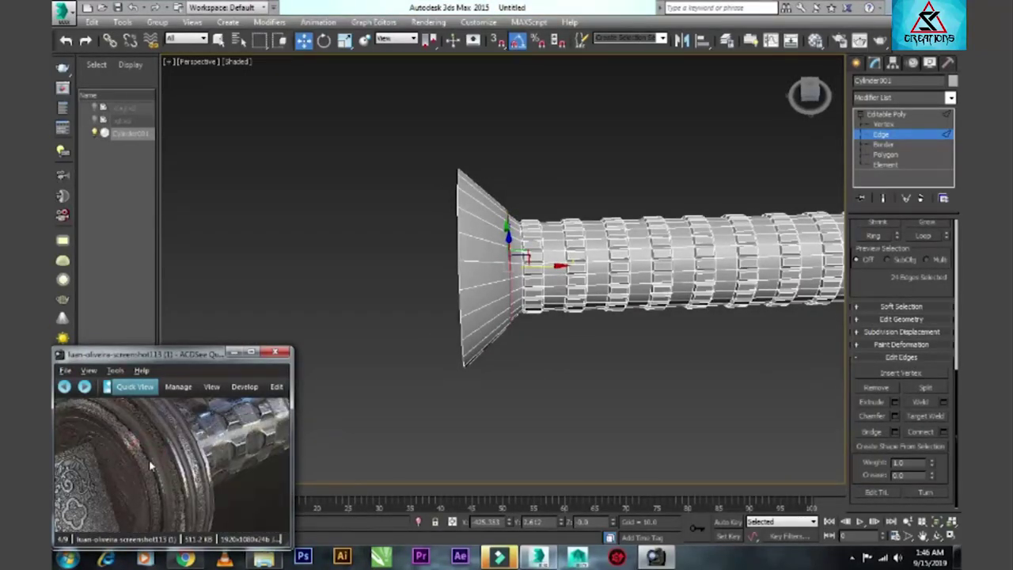
scroll(166, 472, down, 1)
scroll(178, 475, down, 1)
scroll(194, 477, down, 1)
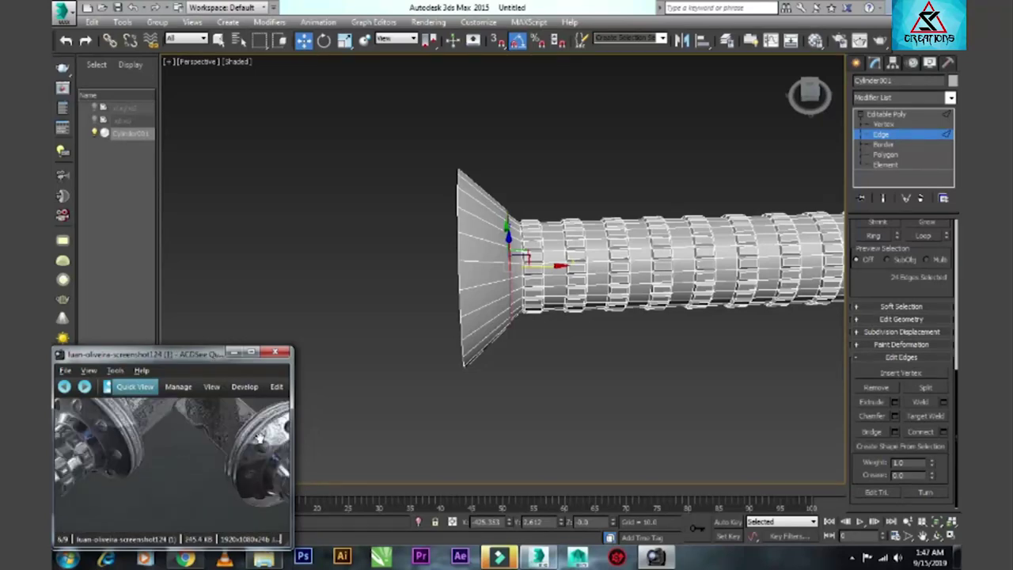
scroll(207, 480, down, 1)
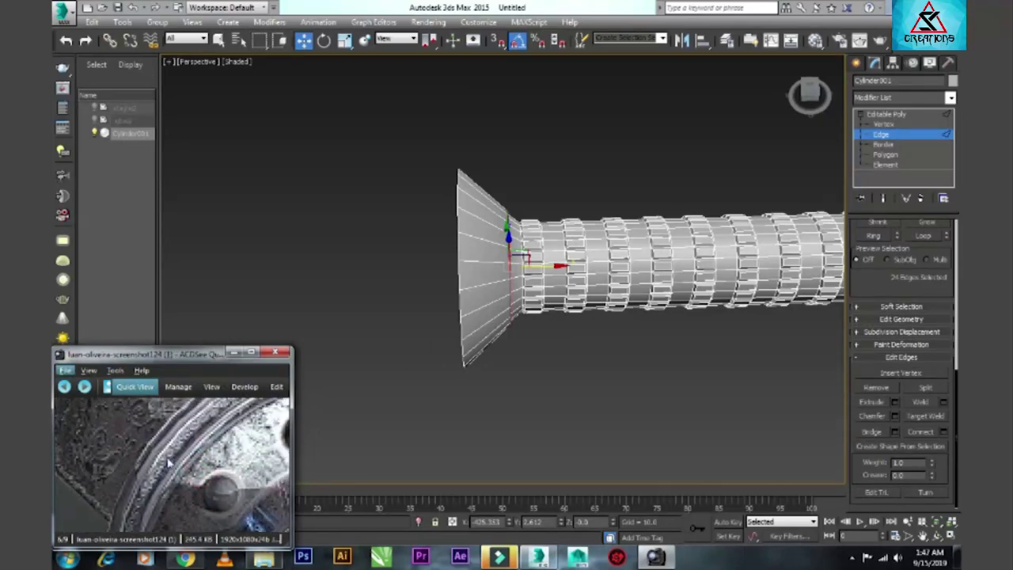
click(471, 349)
key(t)
key(F3)
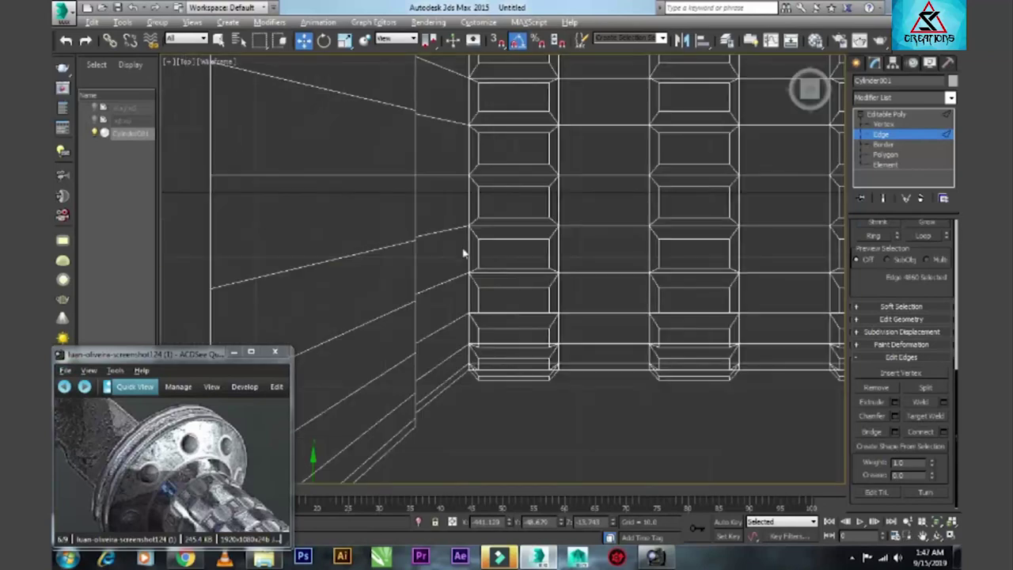
scroll(464, 253, down, 5)
key(1)
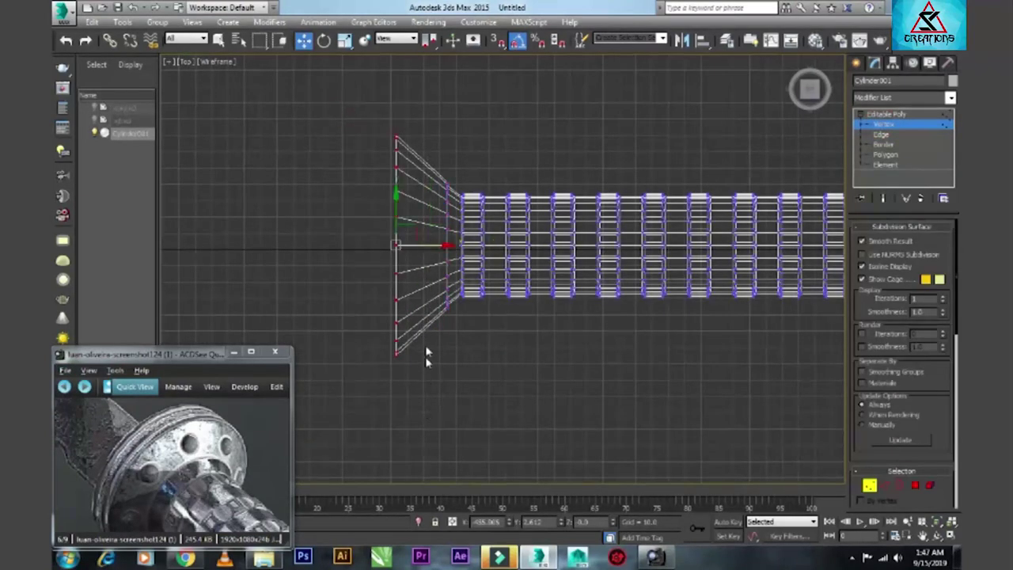
key(r)
drag(412, 234, 413, 261)
drag(433, 150, 453, 337)
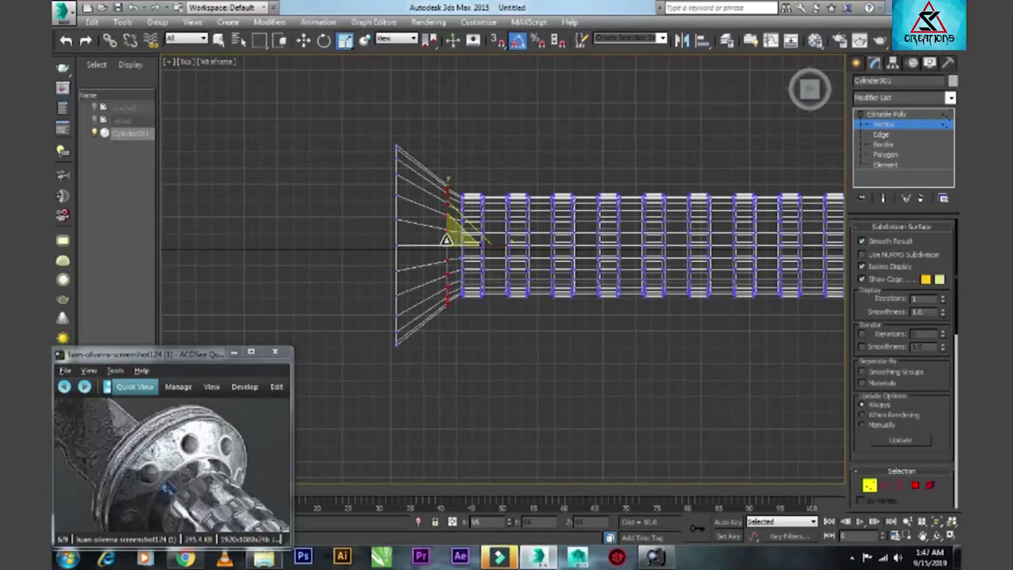
- Squeeze the guard's outer rim vertices vertically and shift the rim to reshape the flange
drag(350, 151, 433, 297)
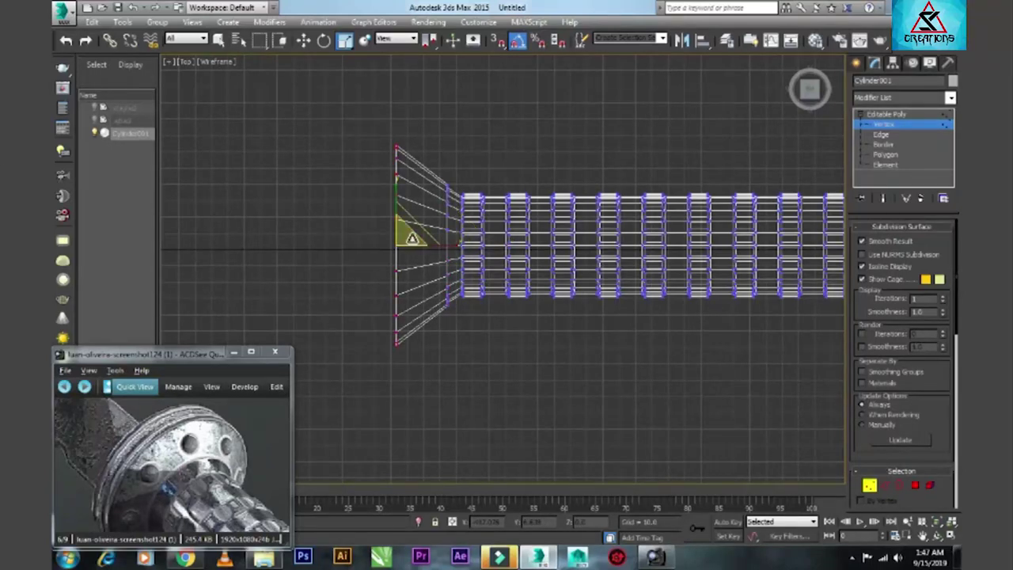
drag(413, 237, 448, 245)
key(e)
key(w)
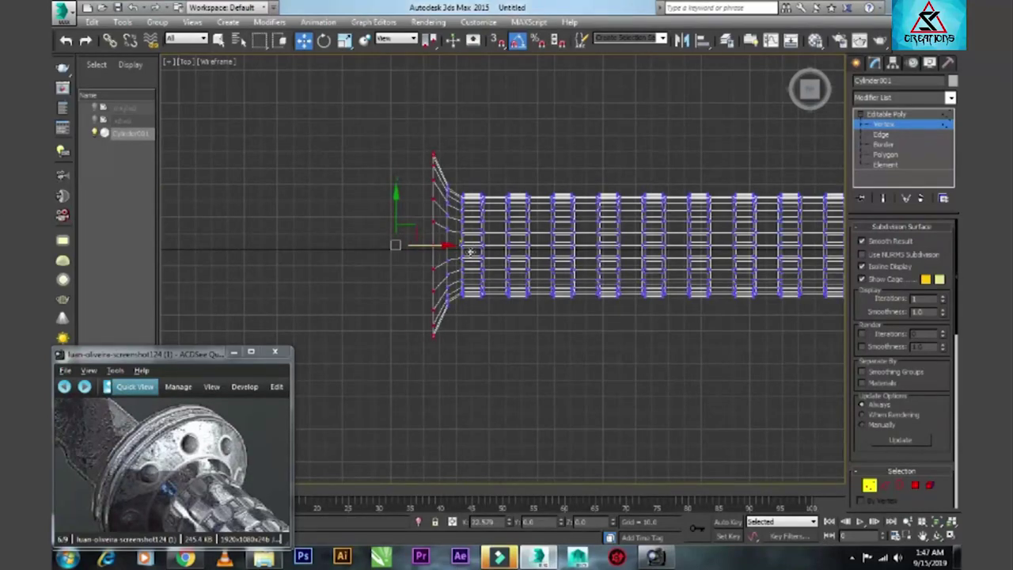
key(alt+w)
key(alt+w)
mouse_move(507, 317)
alt+middle_down()
mouse_move(553, 333)
mouse_move(522, 331)
mouse_move(538, 331)
alt+middle_up()
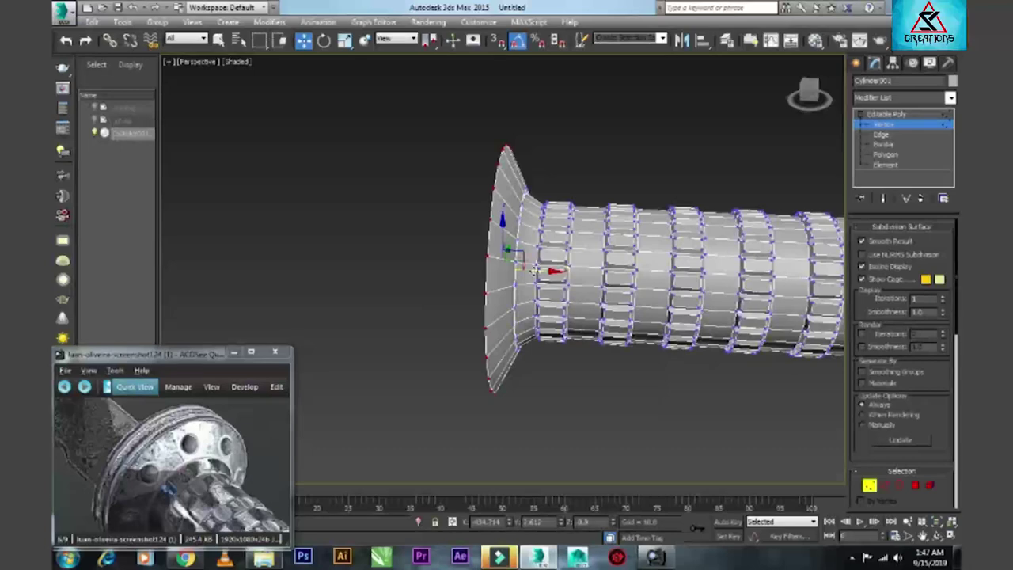
drag(535, 270, 519, 271)
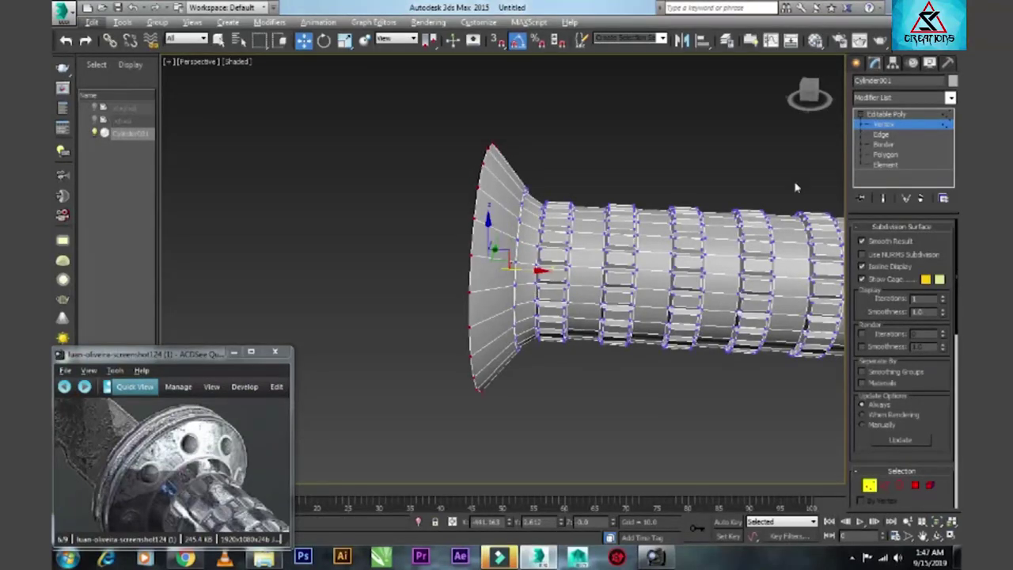
- Switch the grip to Polygon level and restore the four-viewport layout
click(884, 154)
mouse_move(569, 261)
alt+middle_down()
mouse_move(601, 264)
mouse_move(554, 261)
alt+middle_up()
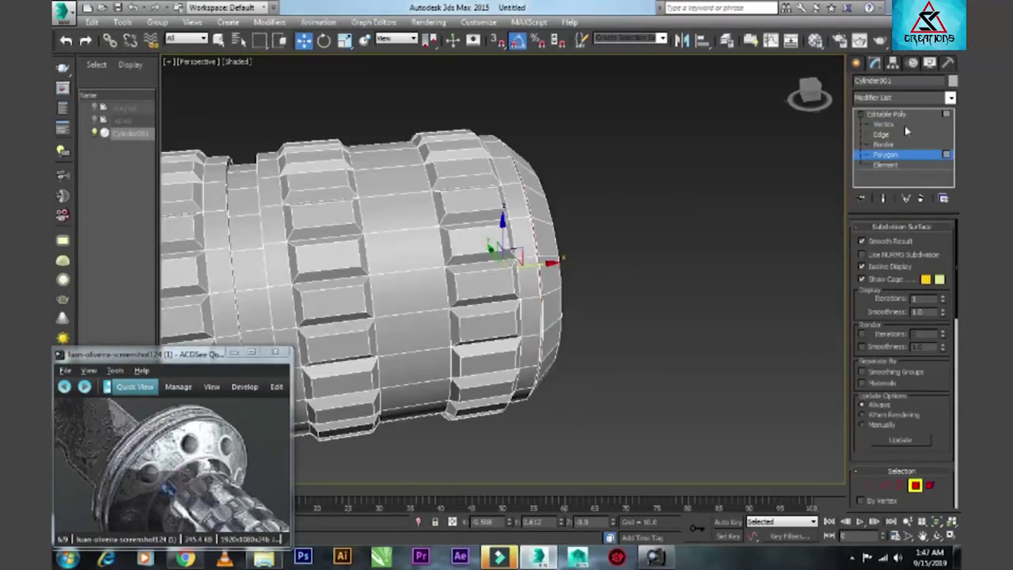
click(886, 115)
click(885, 154)
click(884, 154)
click(884, 154)
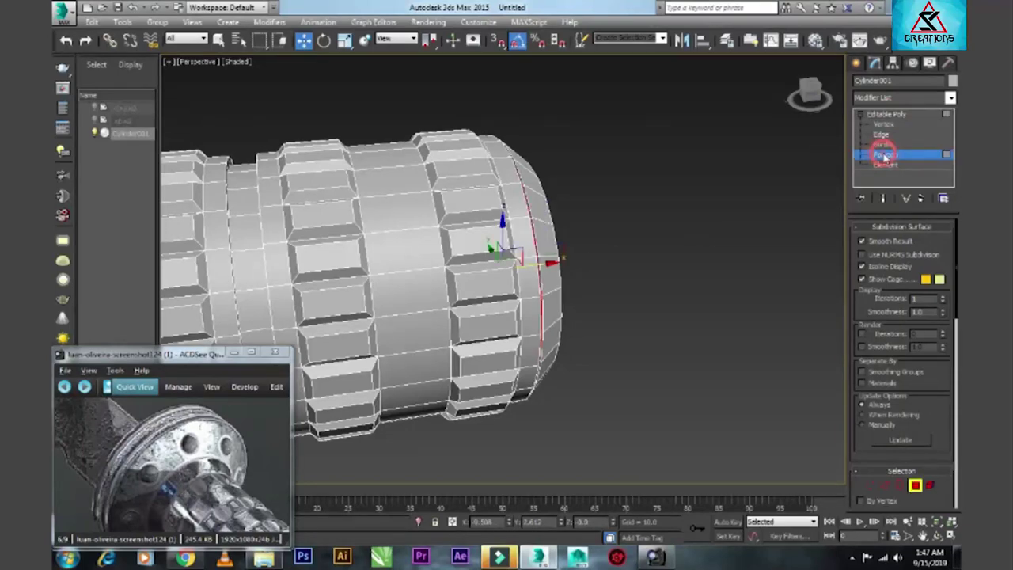
key(alt+w)
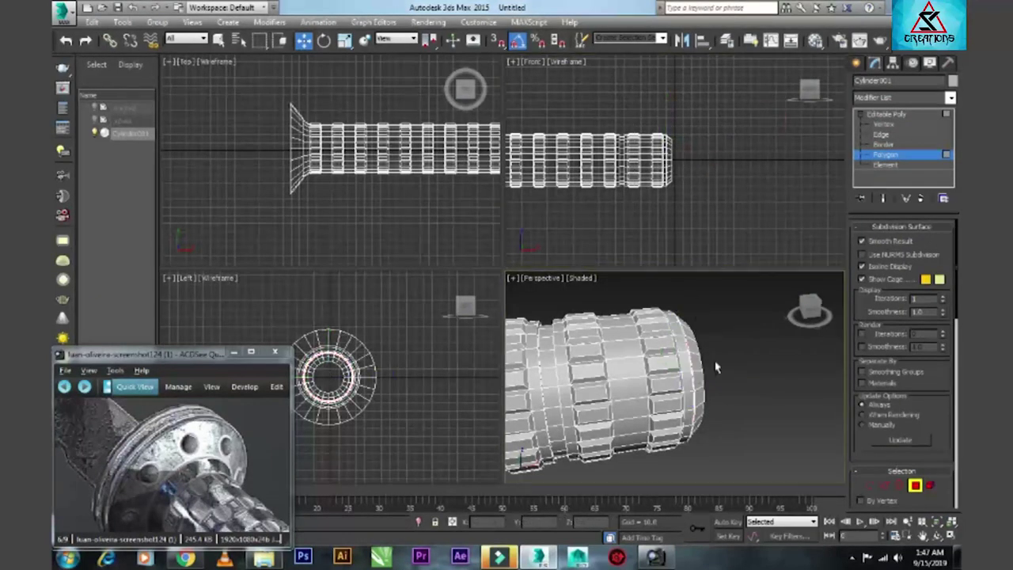
- Select the flat end cap polygon of the flared guard in the perspective view
key(z)
key(alt+w)
alt+middle_drag(541, 318, 608, 296)
click(404, 336)
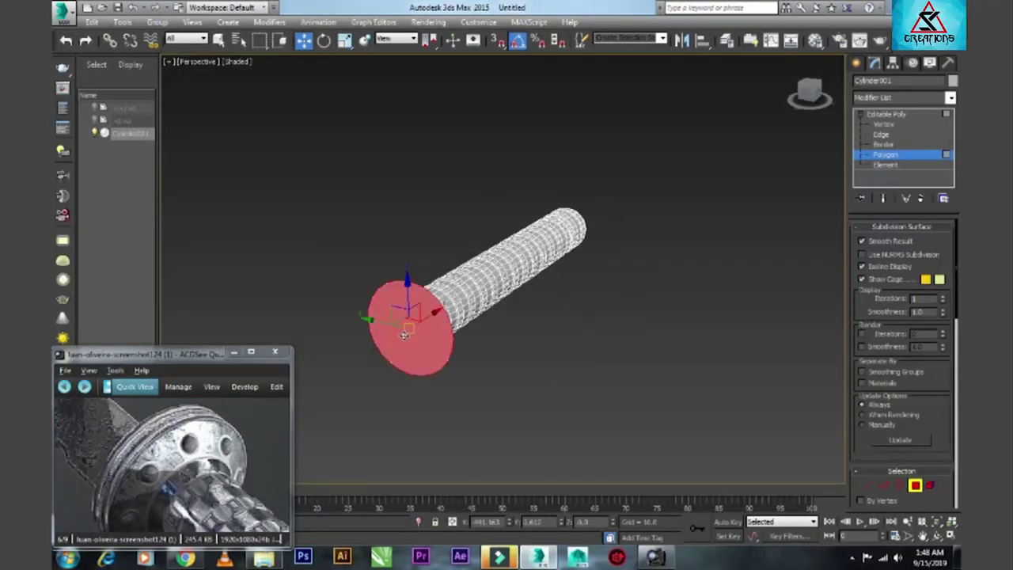
right_click(406, 312)
click(340, 297)
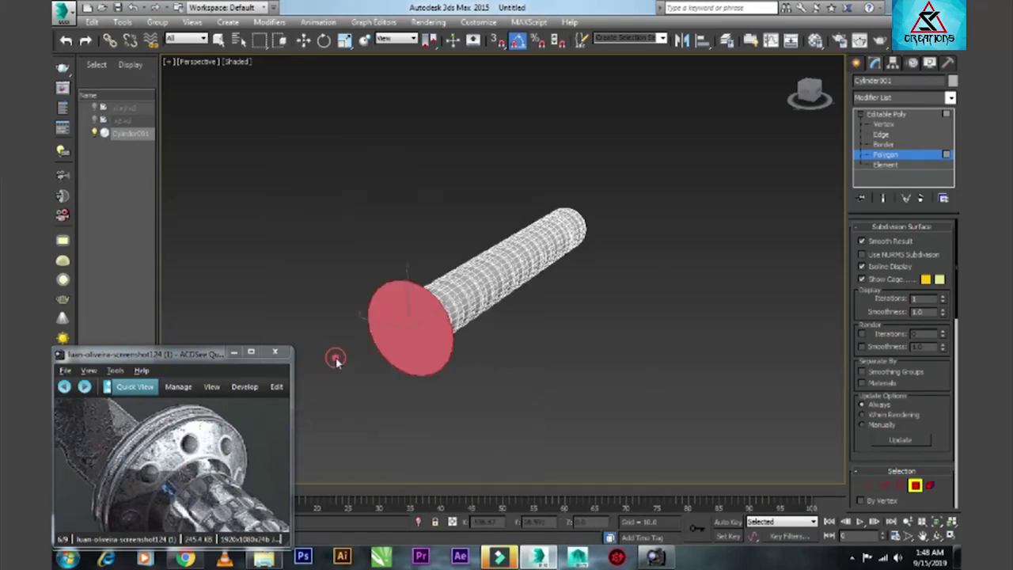
alt+middle_drag(414, 316, 535, 308)
- Extrude the selected end cap outward with a height of 17.9
right_click(435, 327)
click(367, 355)
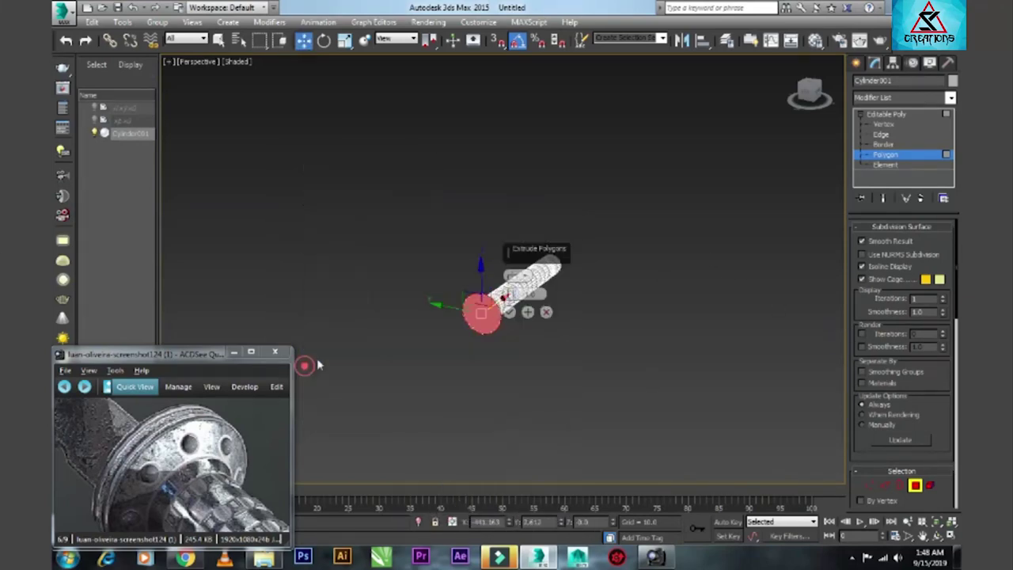
key(alt+w)
key(alt+w)
drag(511, 294, 514, 268)
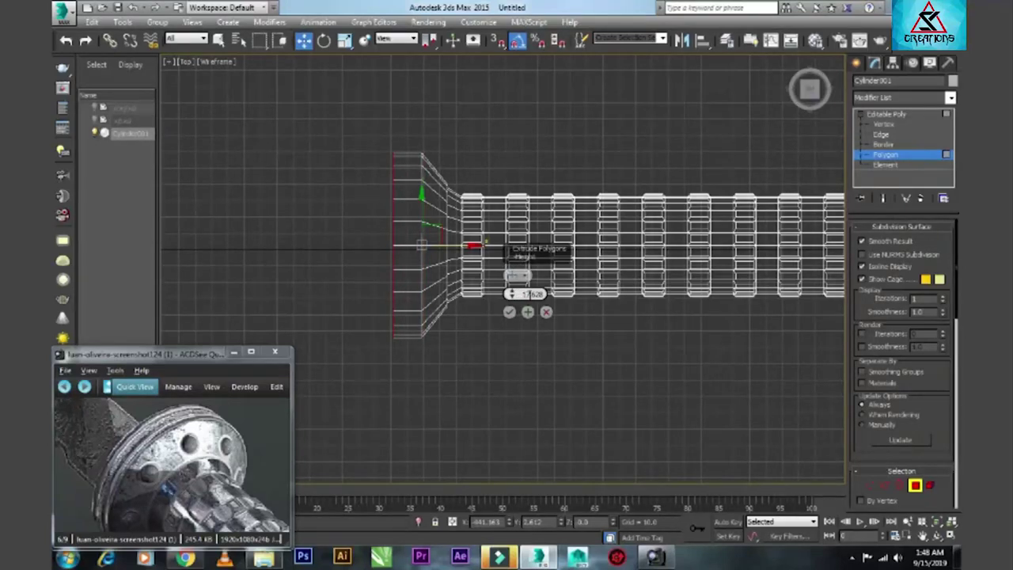
double_click(528, 293)
text(17.9)
double_click(523, 293)
click(508, 312)
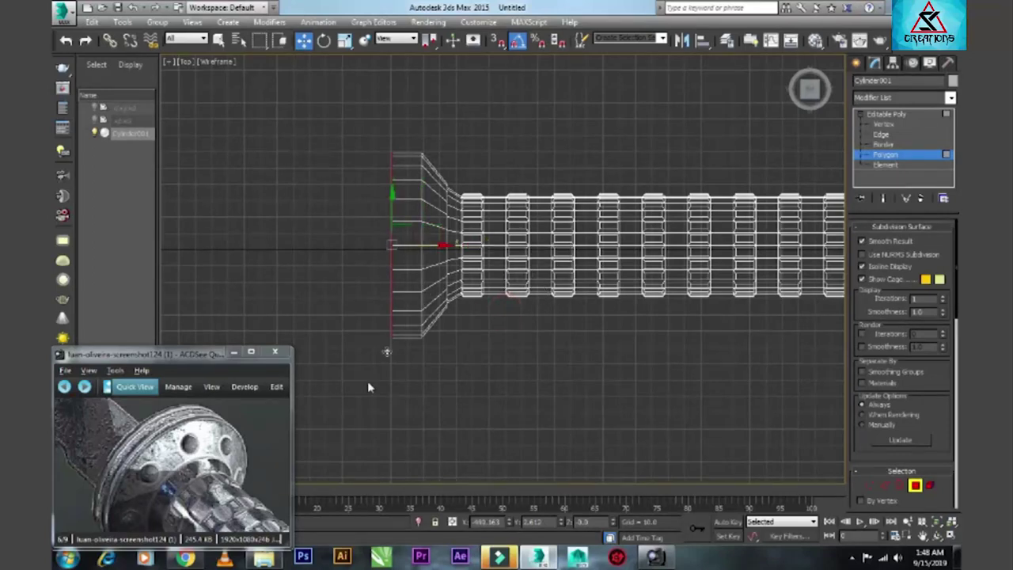
- Connect the collar's edges with 4 new loops, pinched apart toward the sides at 42
key(2)
key(F3)
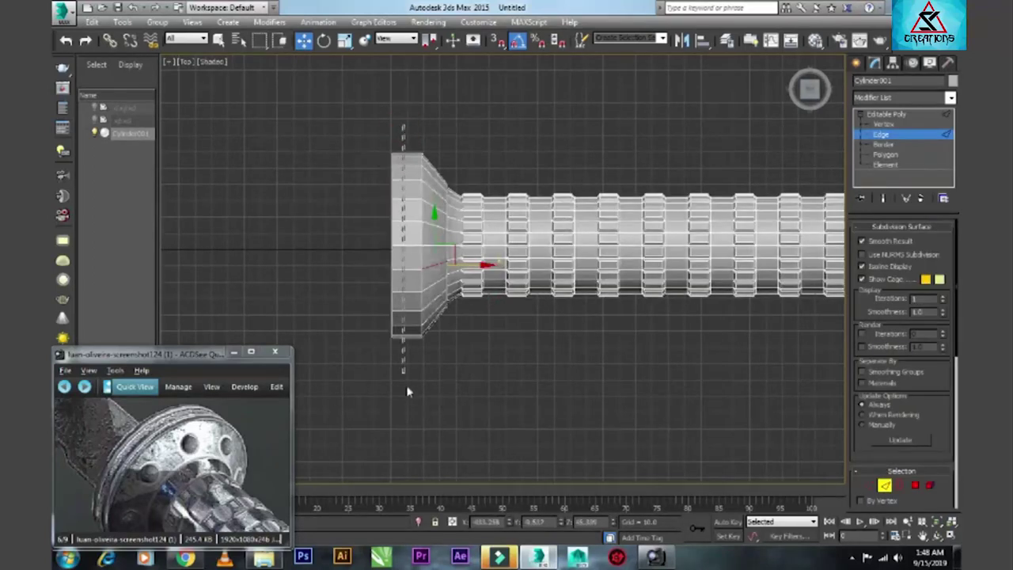
key(z)
click(895, 228)
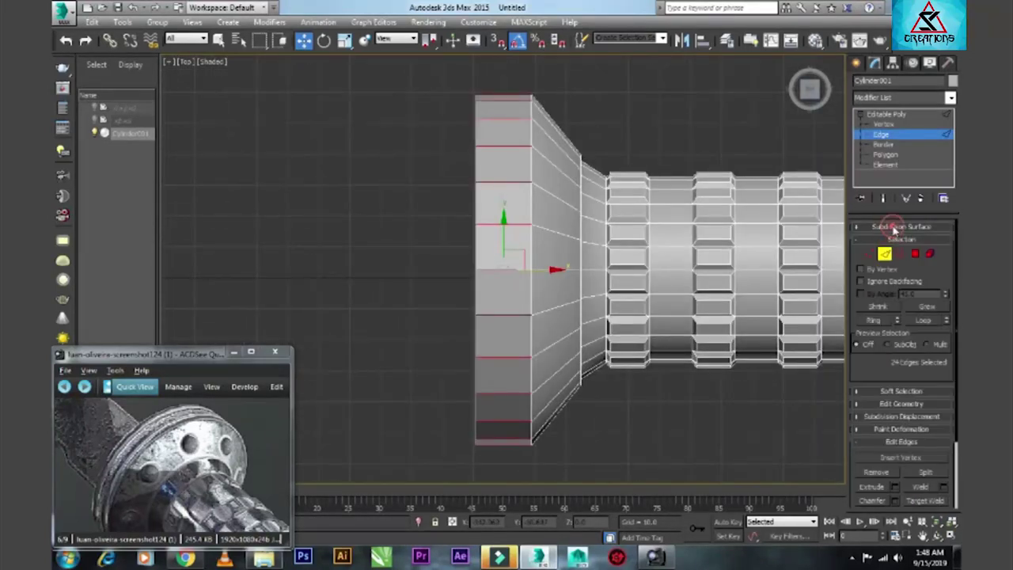
scroll(890, 381, down, 3)
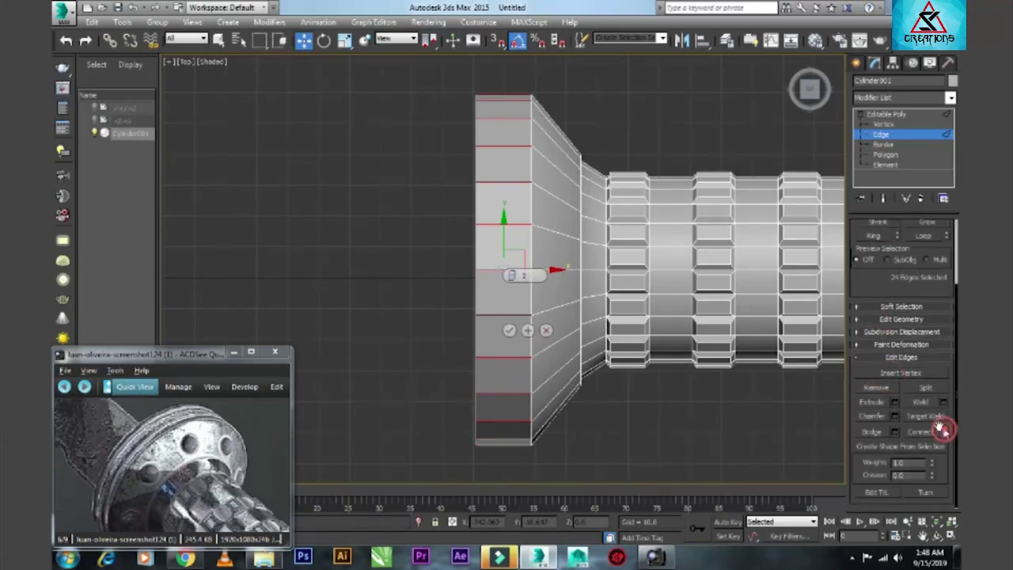
click(943, 431)
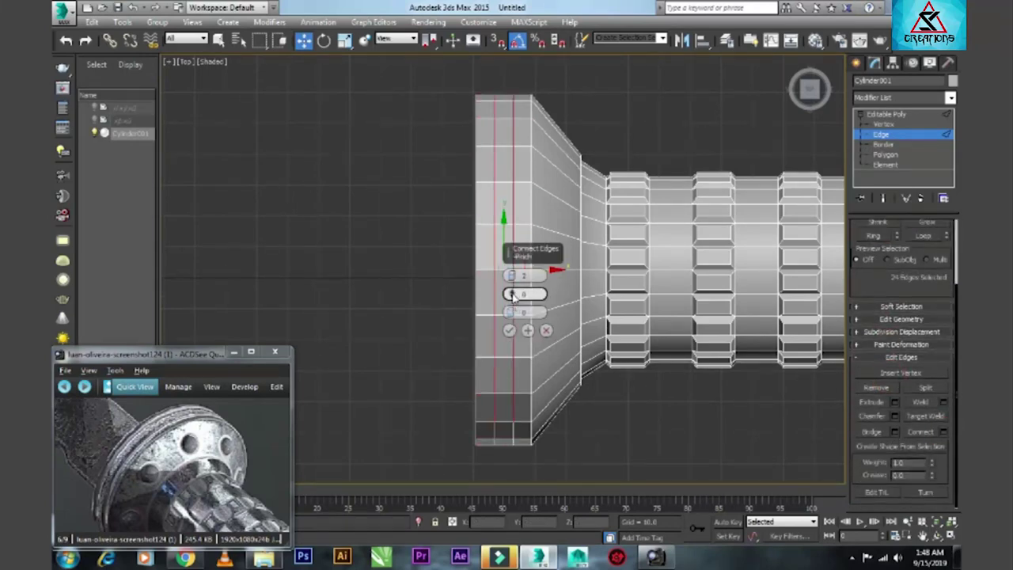
drag(511, 274, 510, 267)
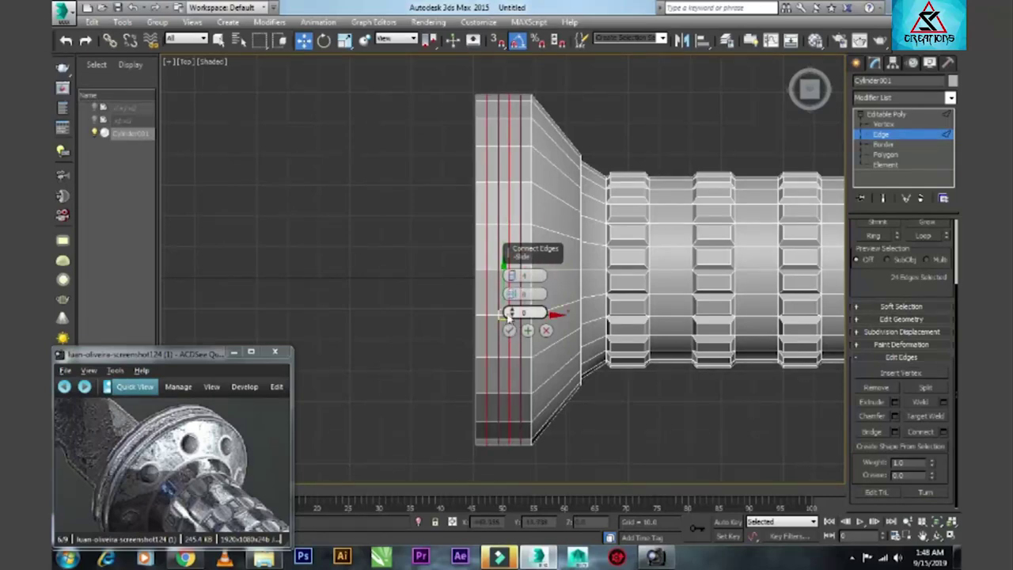
drag(510, 293, 531, 194)
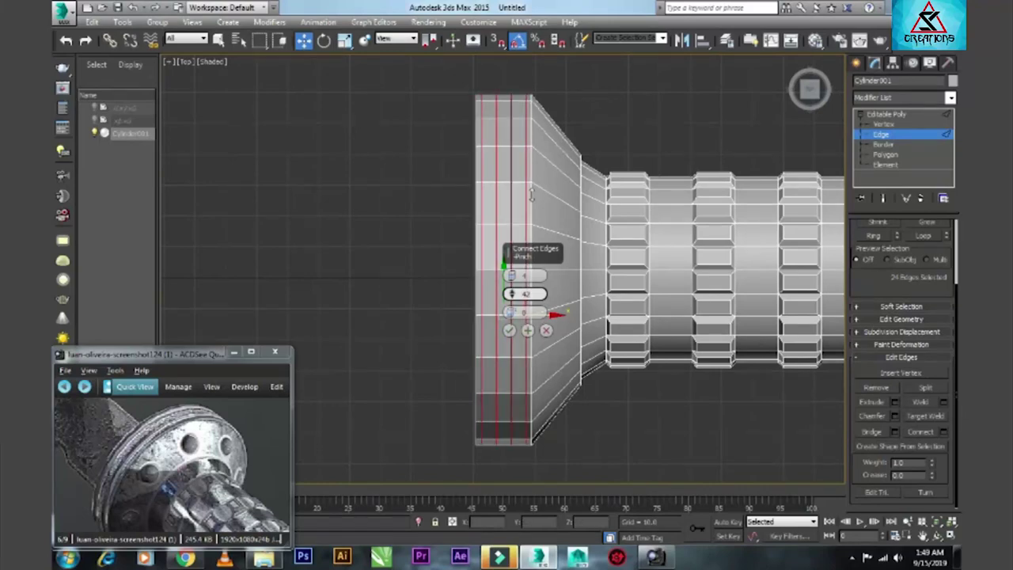
click(510, 330)
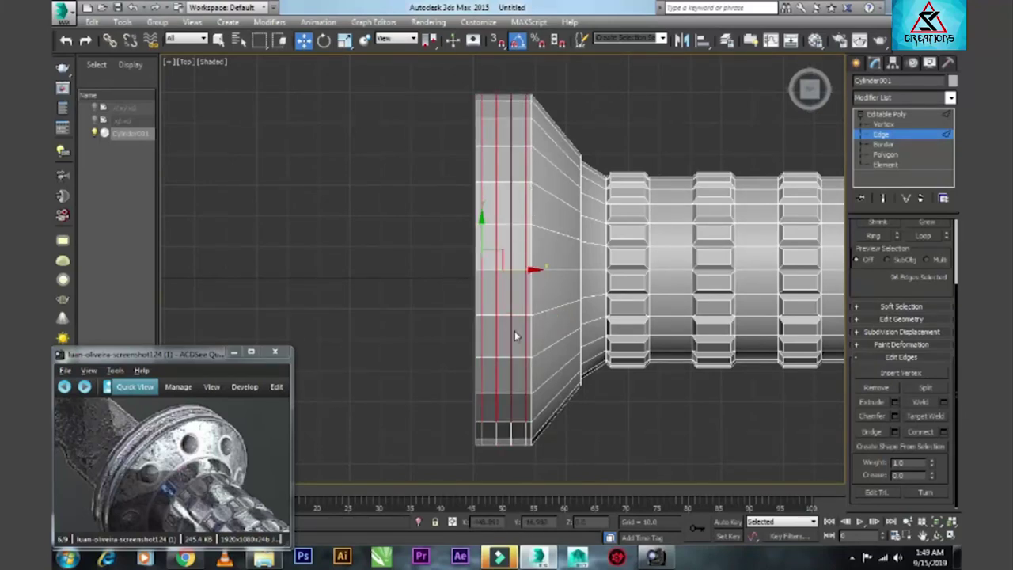
- Select the ring bands of collar faces in wireframe Polygon mode
key(4)
key(F3)
drag(486, 77, 486, 459)
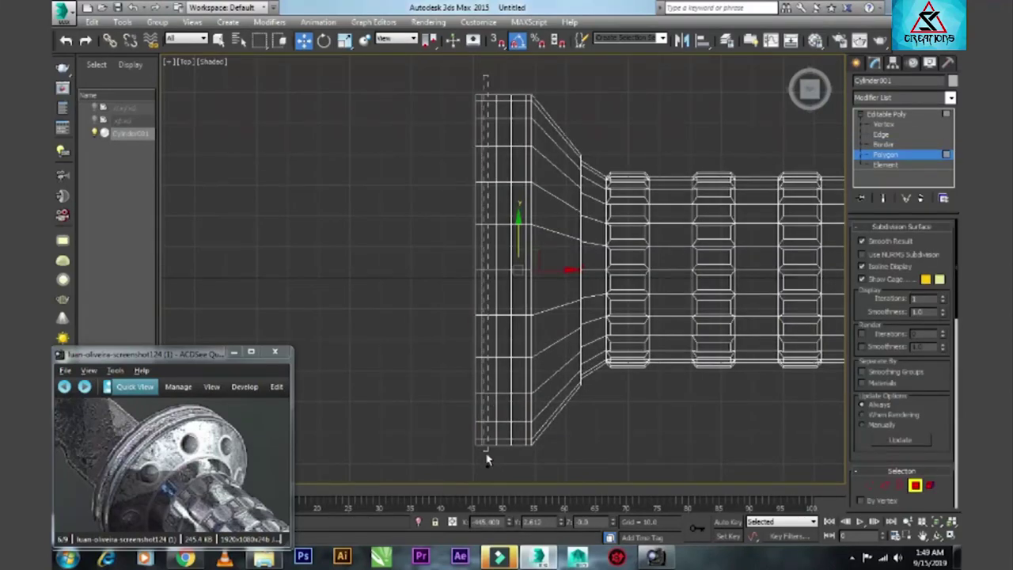
- Extrude the 48 selected collar faces inward at -2.5 to cut two ring grooves
key(F3)
key(alt+w)
right_click(516, 374)
key(alt+w)
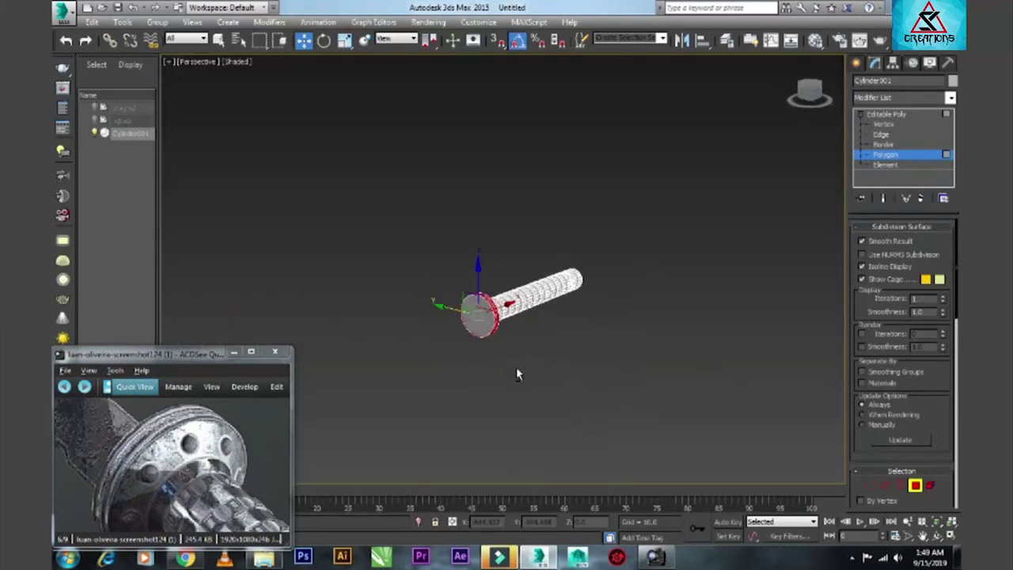
key(alt+w)
right_click(475, 371)
key(alt+w)
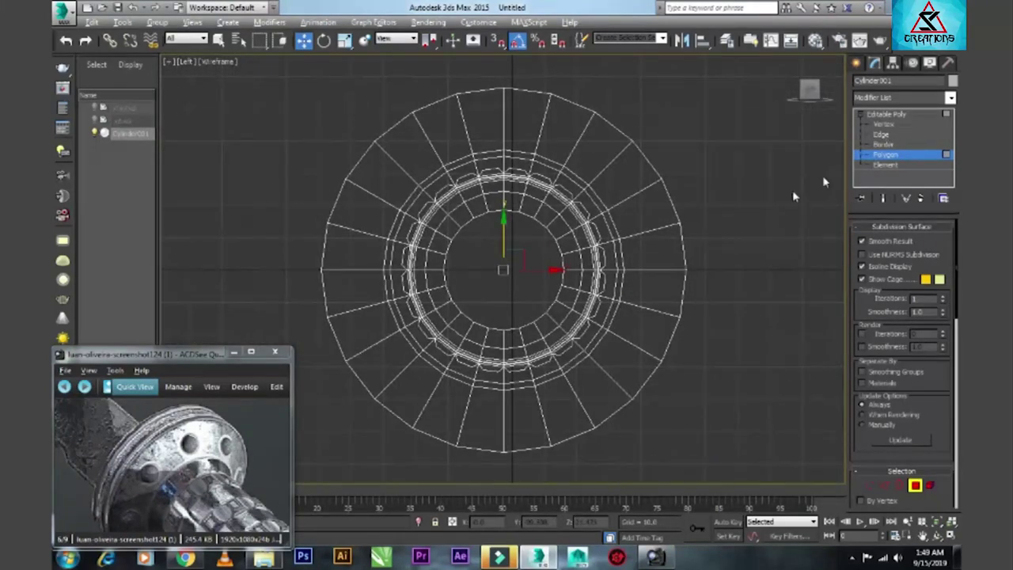
scroll(931, 406, down, 3)
scroll(910, 405, down, 3)
scroll(898, 405, down, 2)
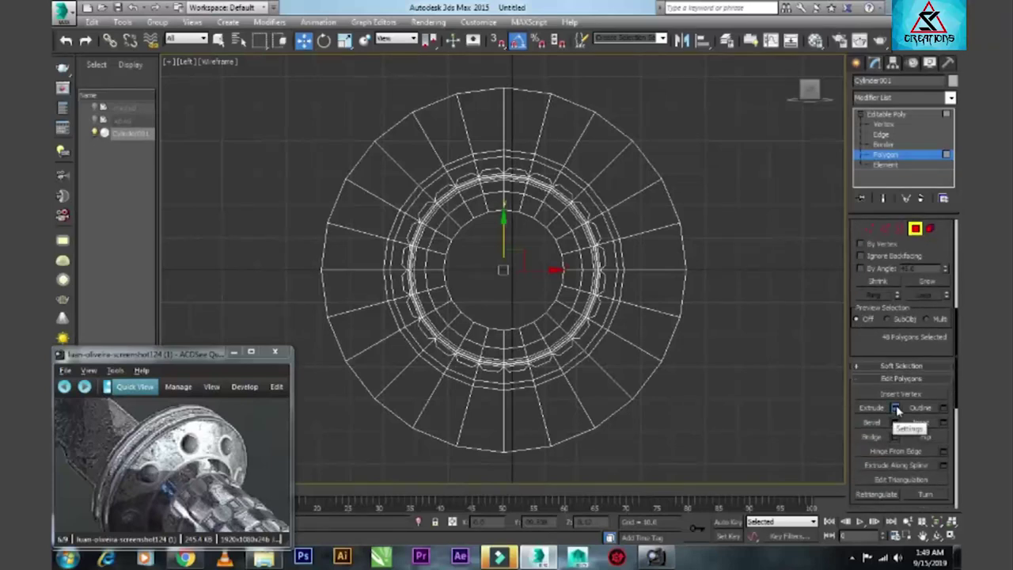
click(895, 407)
right_click(512, 294)
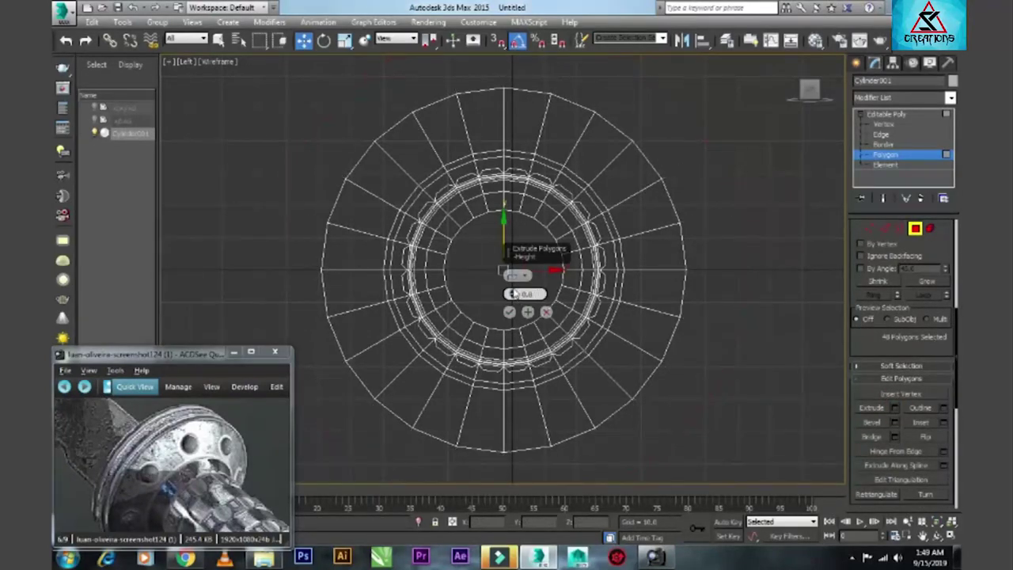
drag(511, 295, 511, 292)
click(509, 312)
- Orbit the shaded perspective view to inspect the new grooves, then leave Polygon mode
key(p)
key(z)
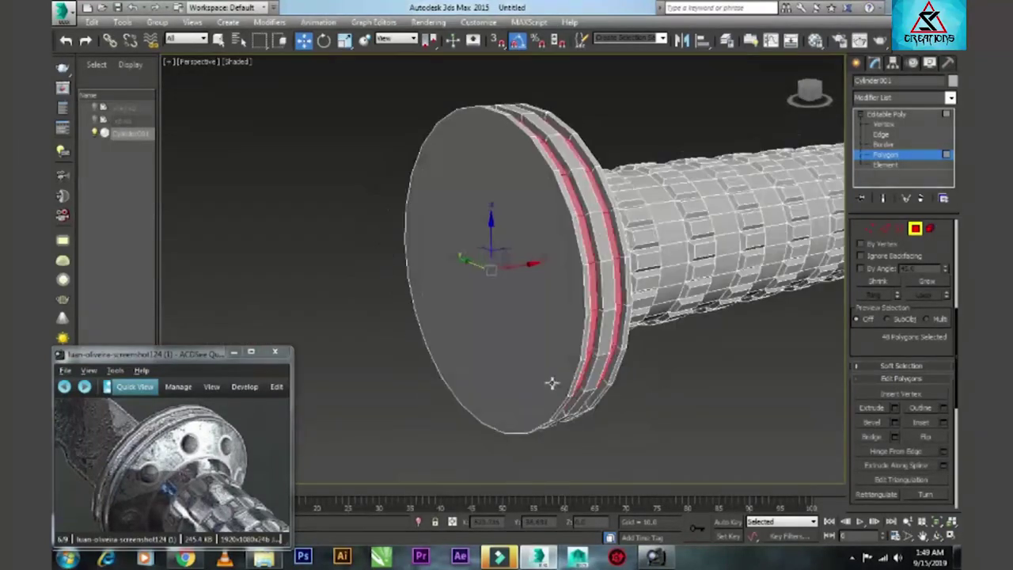
mouse_move(549, 384)
alt+middle_down()
mouse_move(516, 385)
mouse_move(707, 206)
mouse_move(681, 213)
alt+middle_up()
key(4)
scroll(831, 238, down, 4)
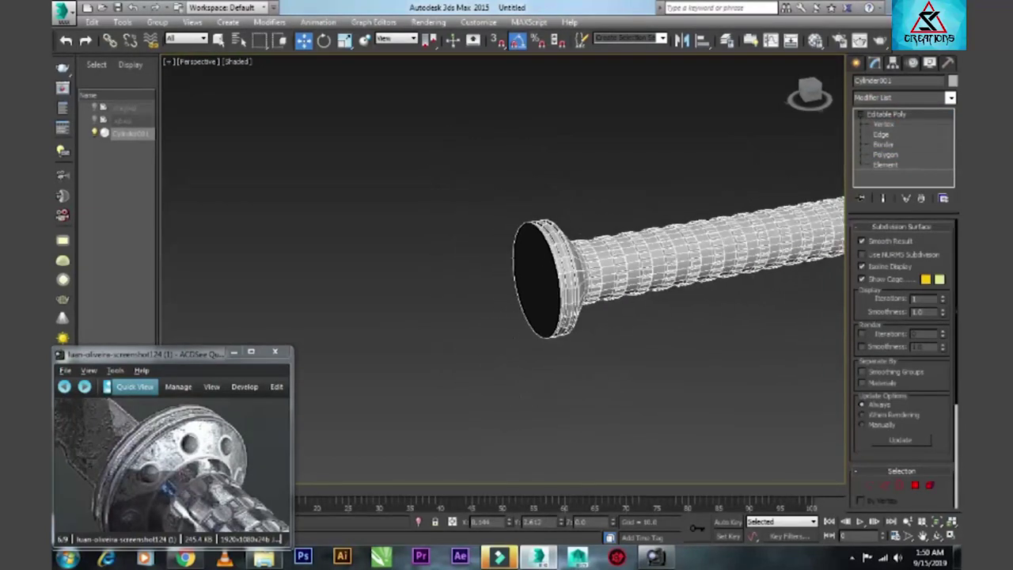
scroll(831, 237, down, 3)
mouse_move(712, 285)
middle_down()
mouse_move(680, 289)
mouse_move(601, 269)
middle_up()
scroll(629, 286, up, 3)
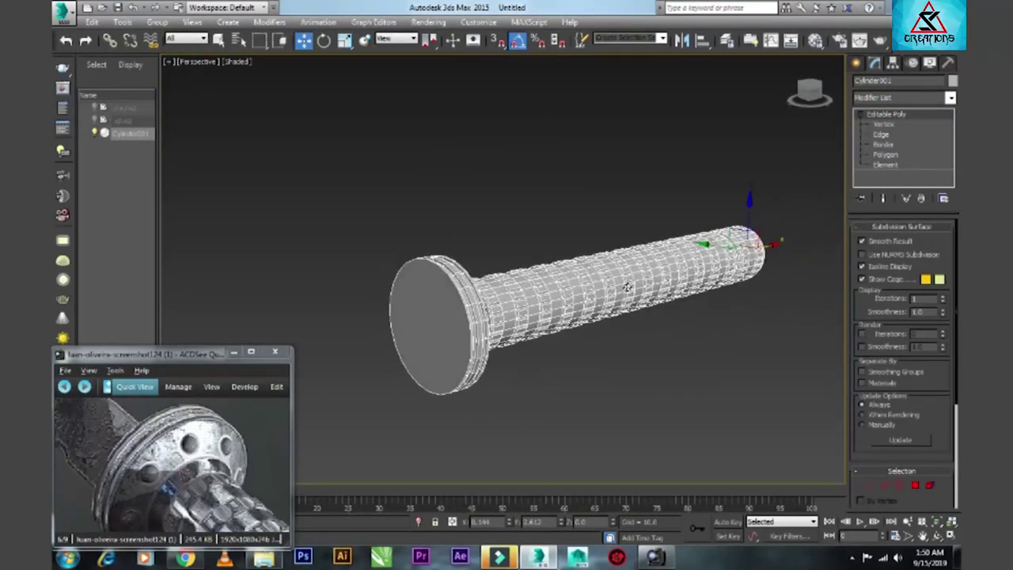
drag(251, 441, 214, 447)
scroll(205, 450, down, 1)
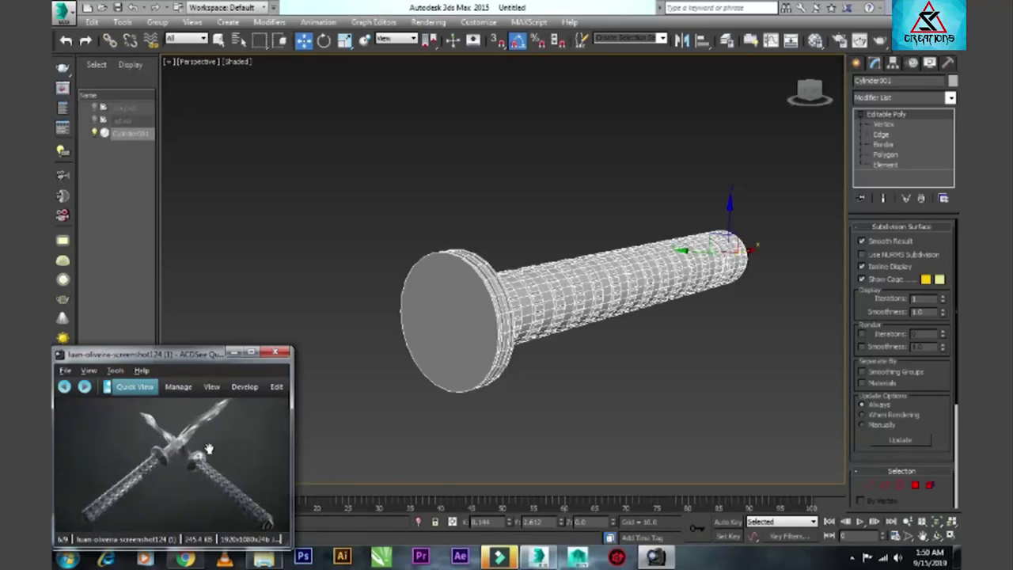
scroll(208, 449, down, 1)
scroll(235, 480, up, 1)
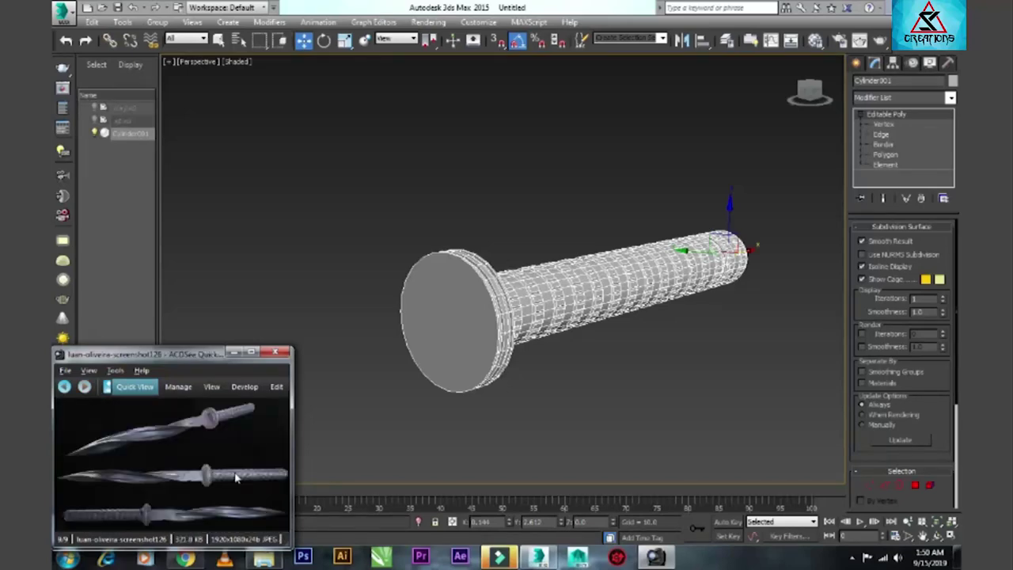
scroll(236, 475, up, 2)
ctrl+scroll(234, 510, up, 3)
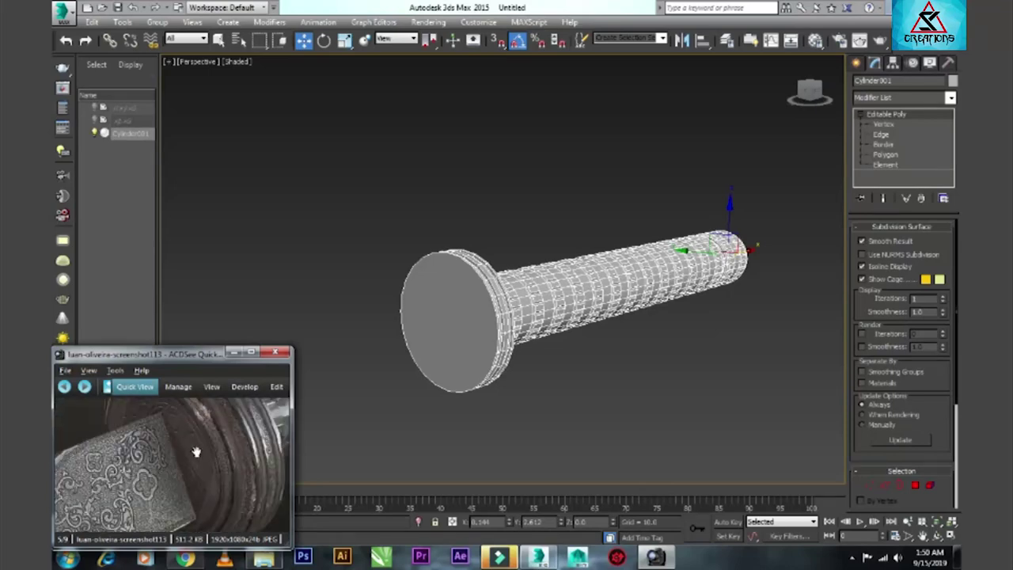
click(453, 340)
drag(216, 448, 200, 436)
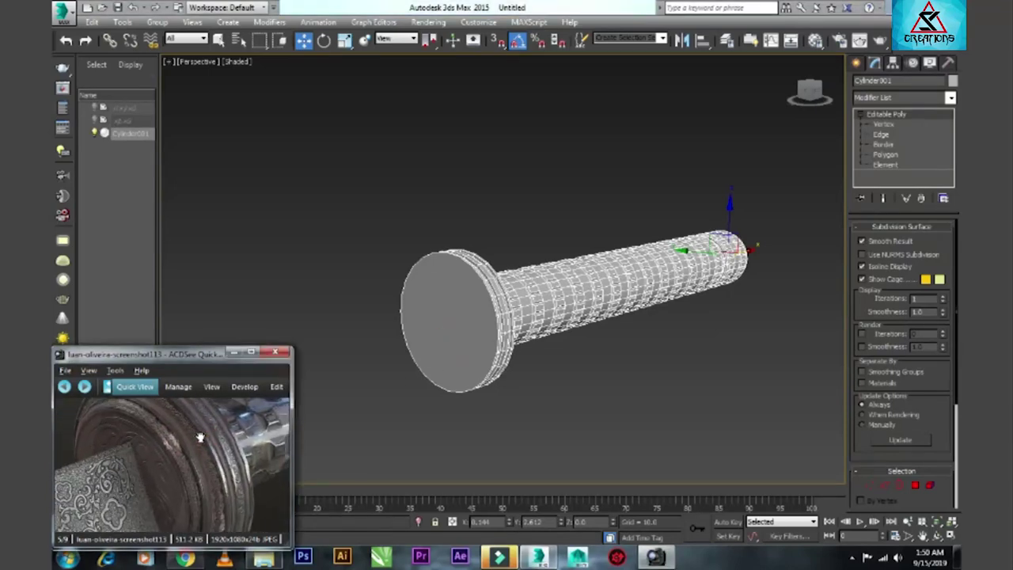
click(885, 155)
scroll(460, 320, up, 2)
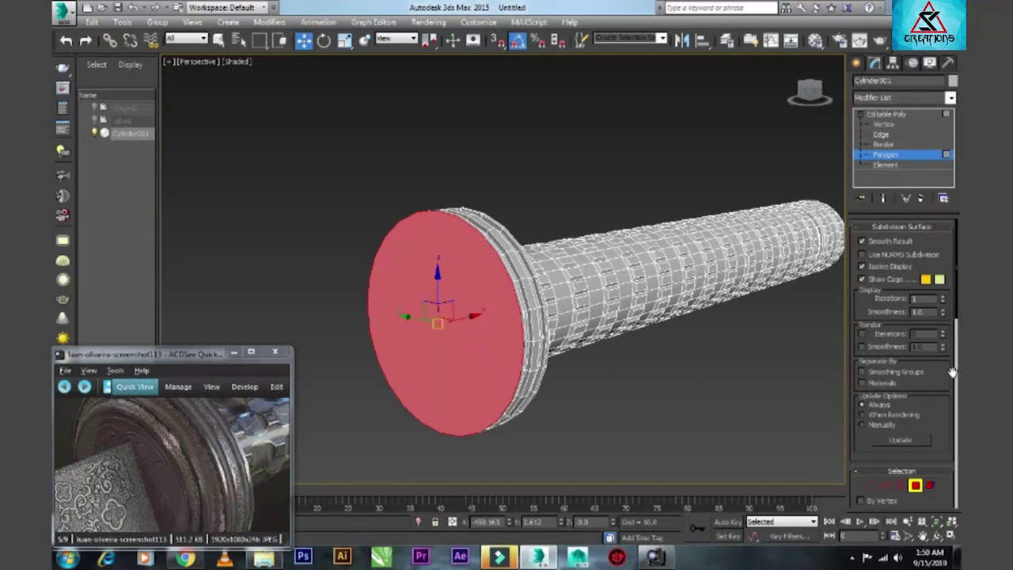
- Inset the selected end cap polygon by about 10.2
drag(952, 372, 910, 273)
scroll(922, 395, down, 2)
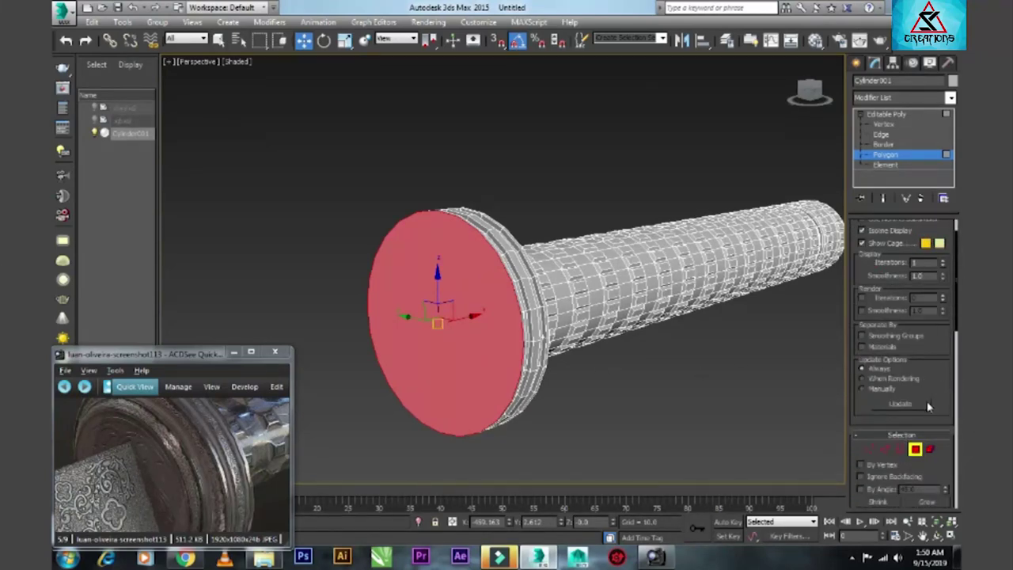
scroll(922, 395, down, 2)
scroll(922, 396, down, 2)
click(943, 338)
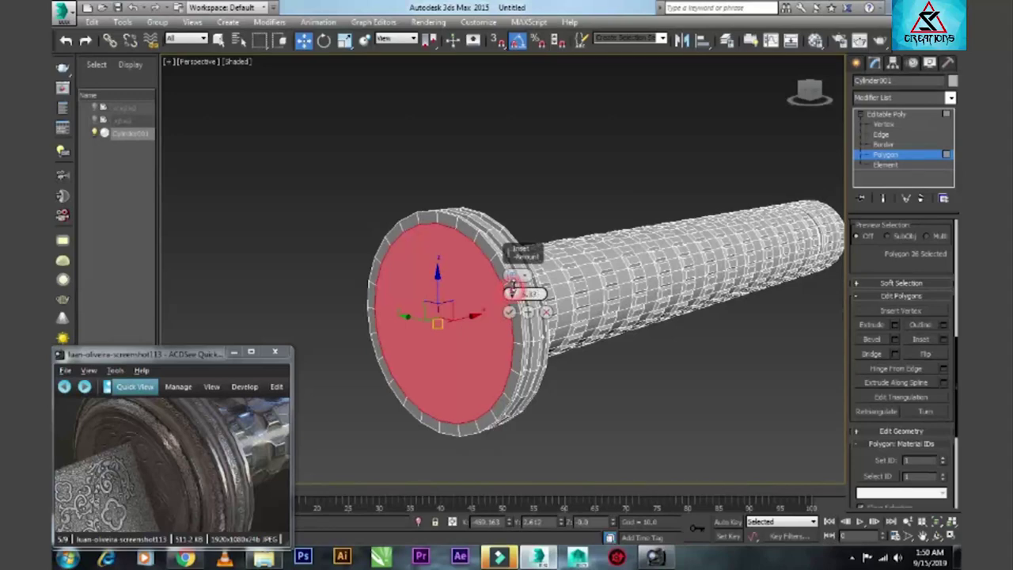
drag(511, 296, 511, 295)
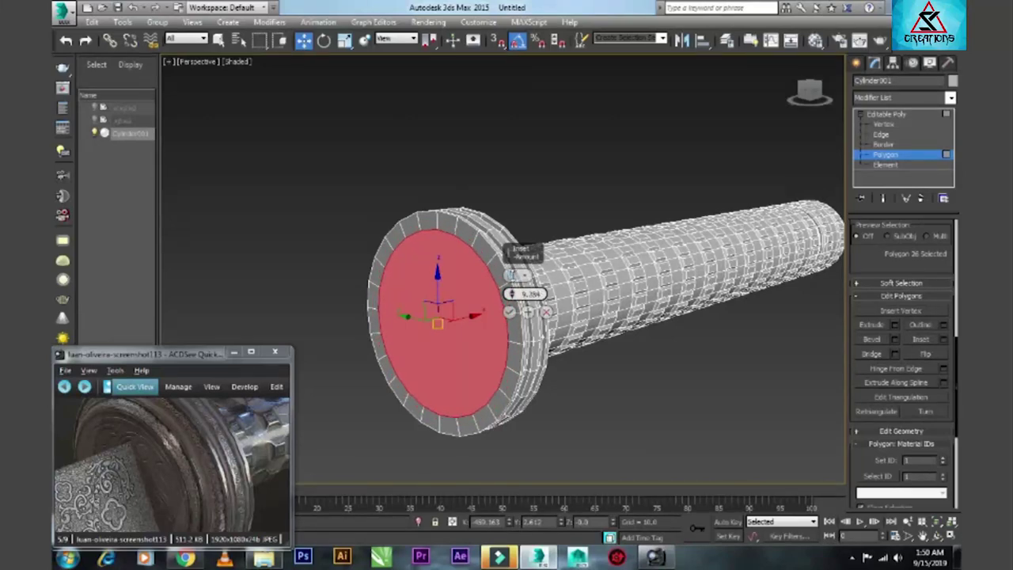
click(509, 311)
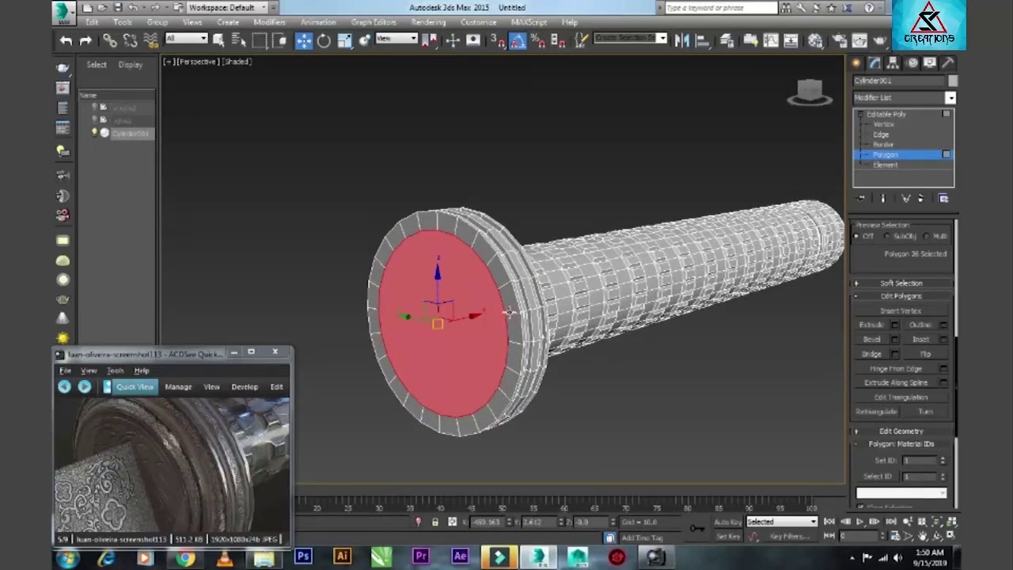
- Extrude the inset cap faces with a height of 2.5
click(894, 325)
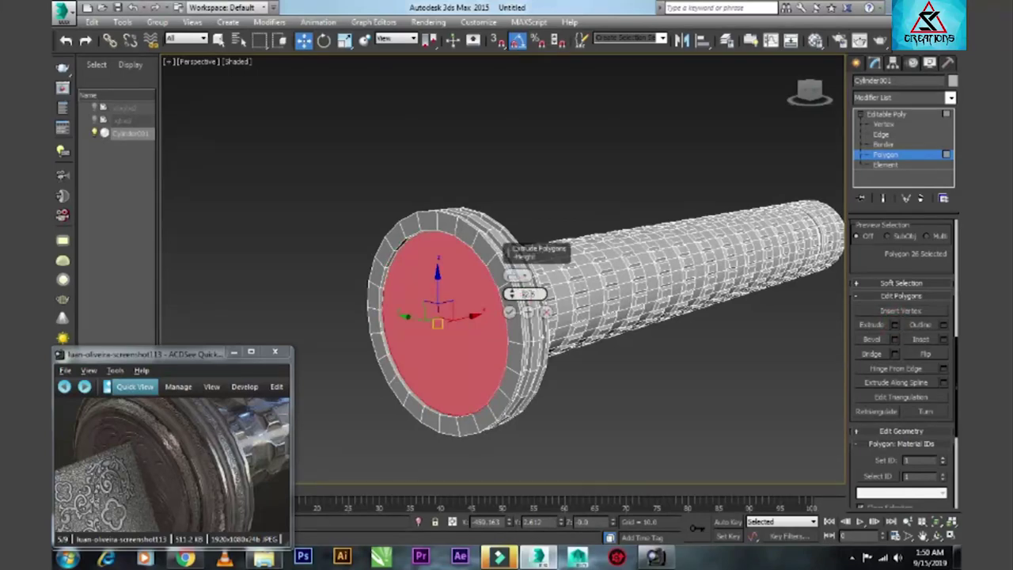
text(2.5)
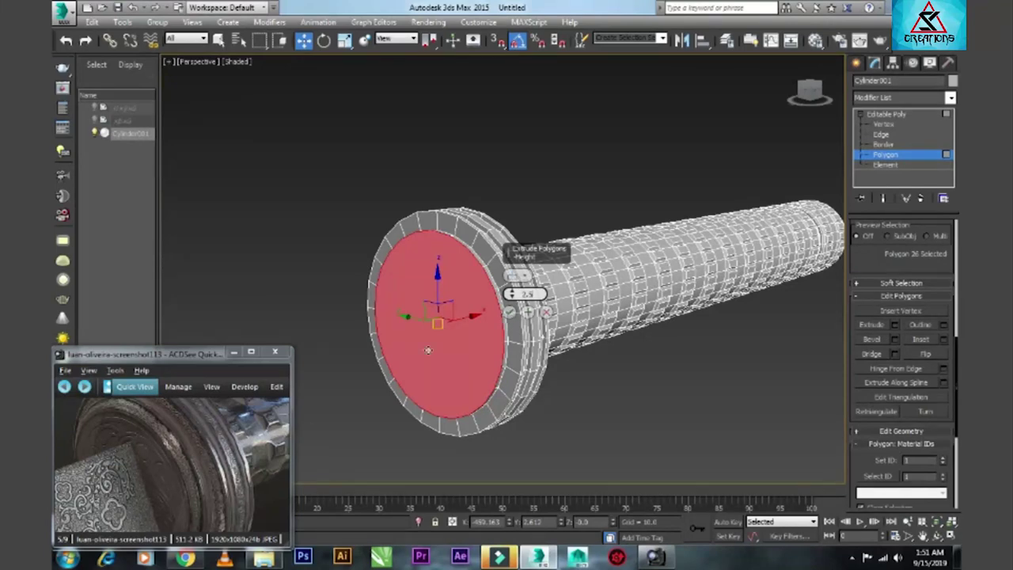
drag(198, 455, 225, 443)
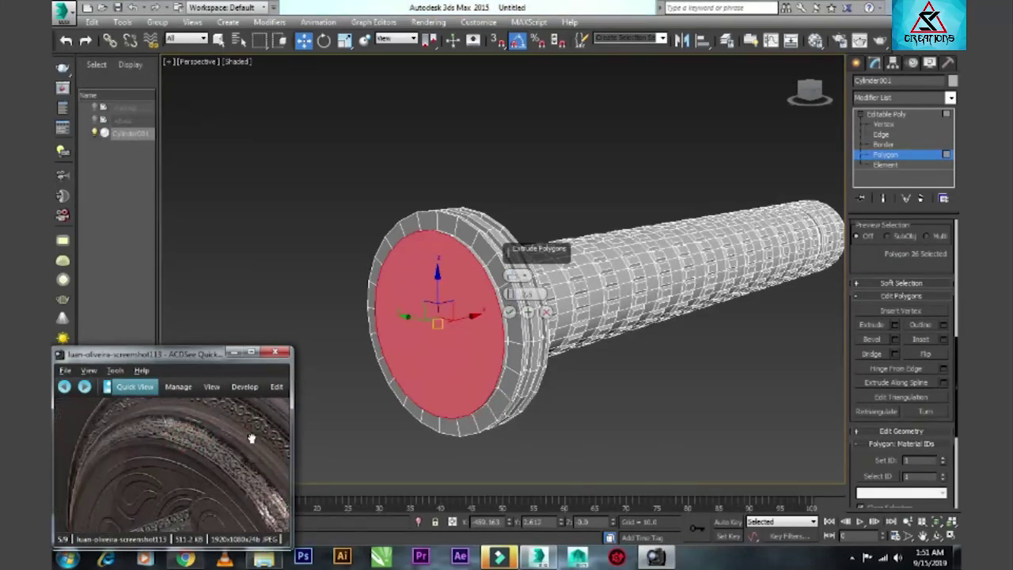
click(510, 312)
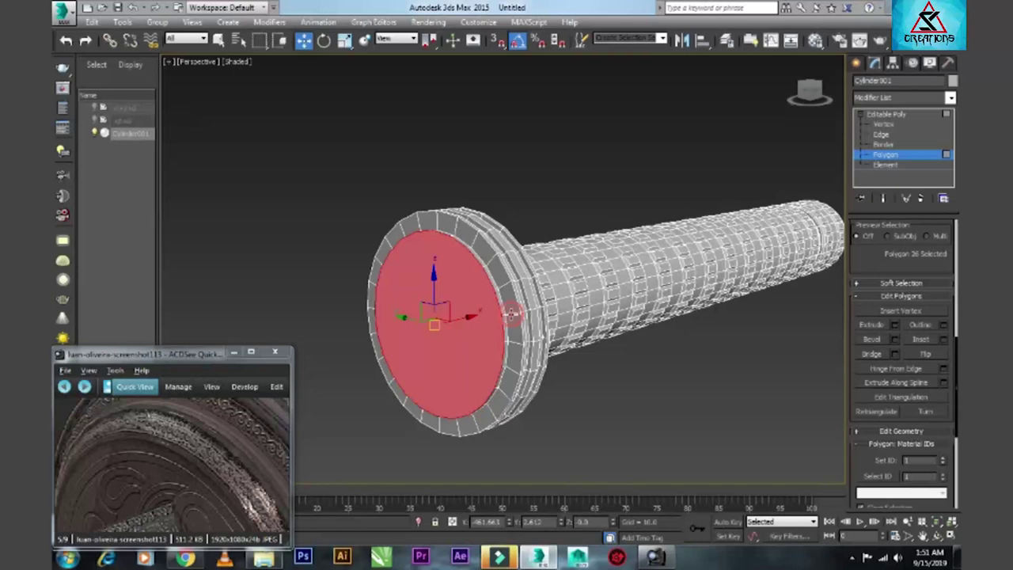
- Apply a second inset of about 9.5 to form an inner ring on the cap
click(942, 339)
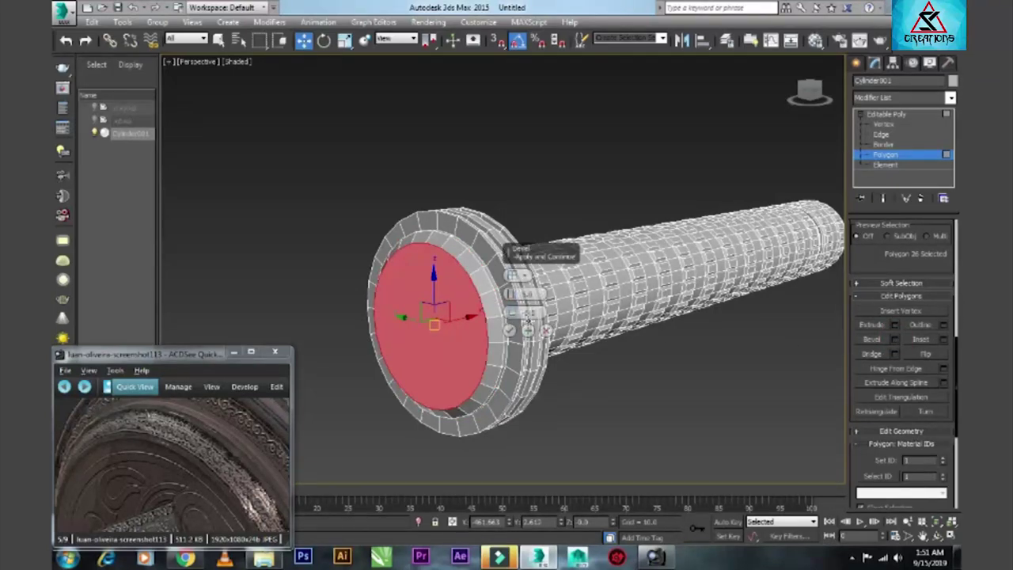
click(510, 329)
key(alt+w)
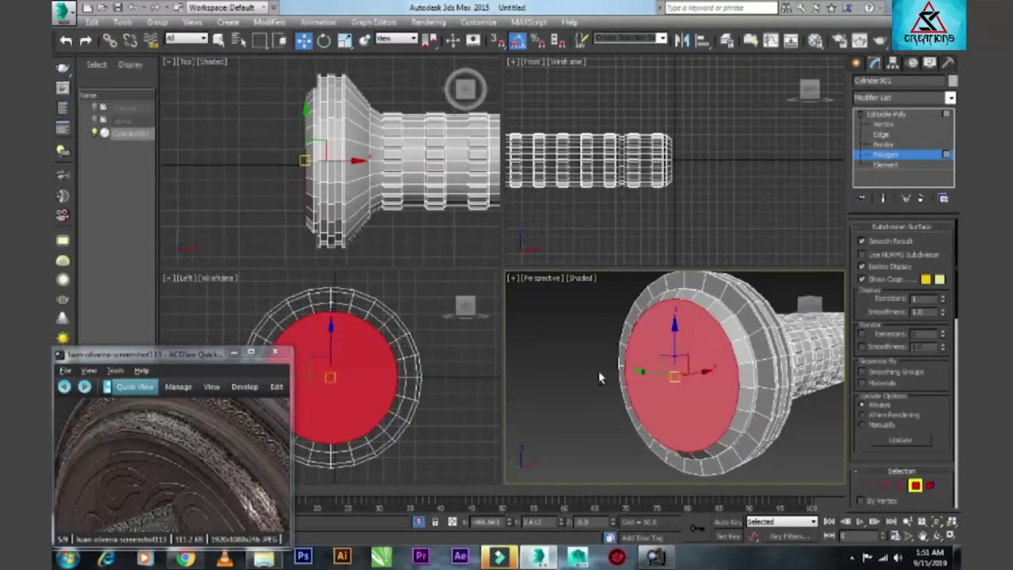
key(alt+w)
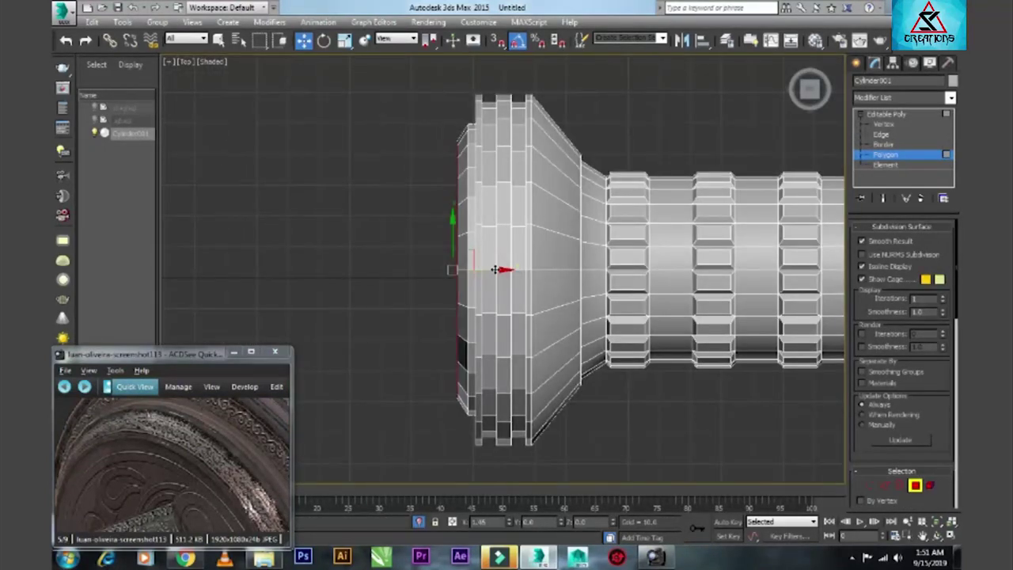
key(p)
click(197, 445)
scroll(196, 452, up, 3)
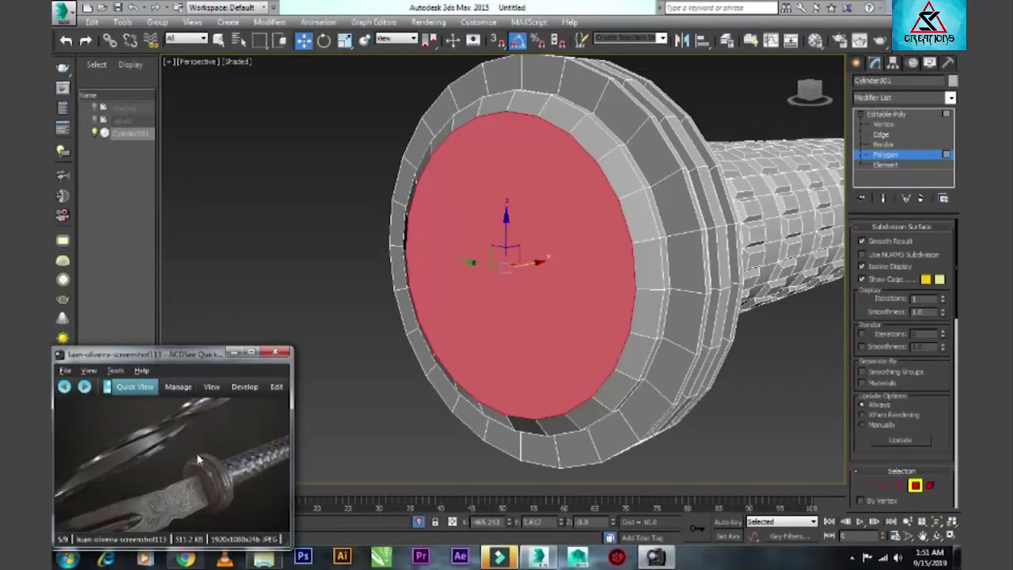
drag(200, 463, 285, 447)
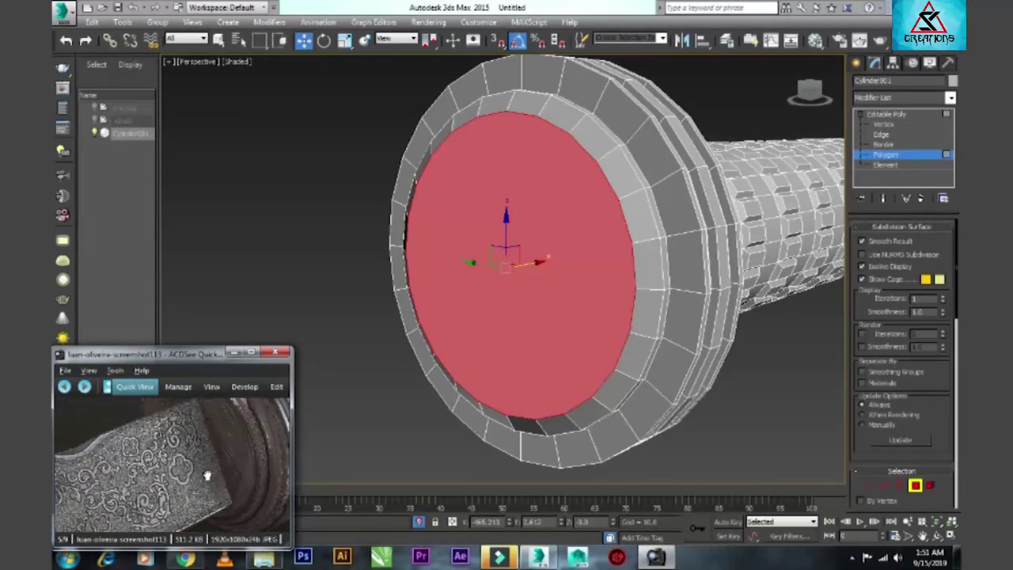
- Reselect the cap polygon and review its inset settings without changing them
click(880, 134)
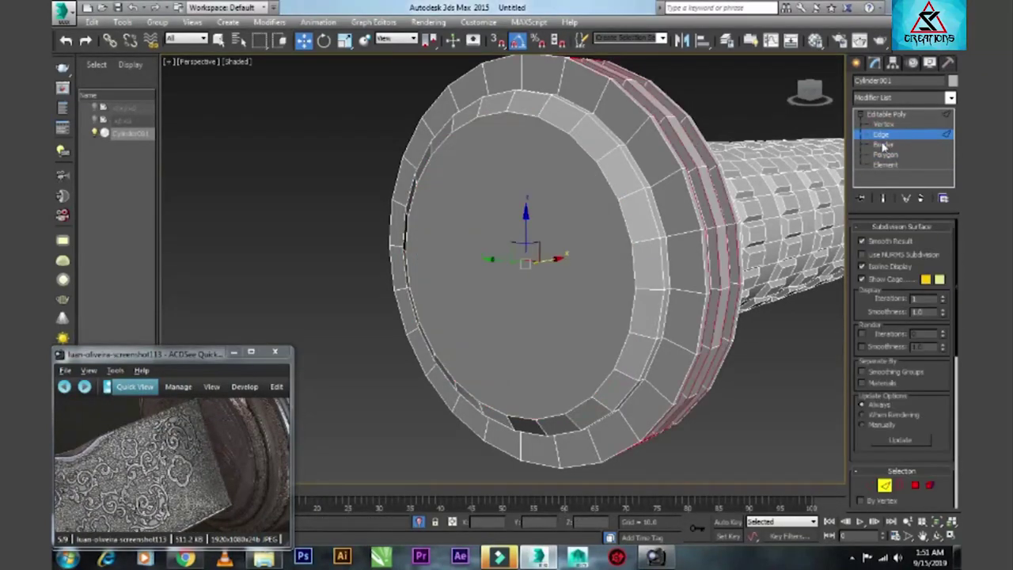
click(884, 154)
scroll(948, 288, up, 5)
click(942, 354)
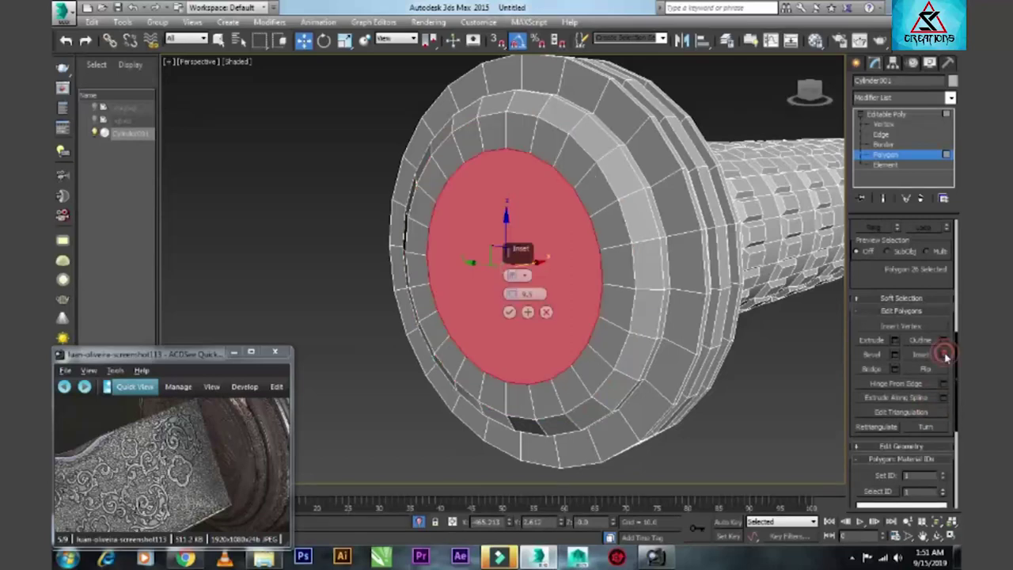
click(509, 312)
scroll(477, 306, down, 5)
- Clear the cap and grip selection and turn the view face-on to the end cap
click(594, 324)
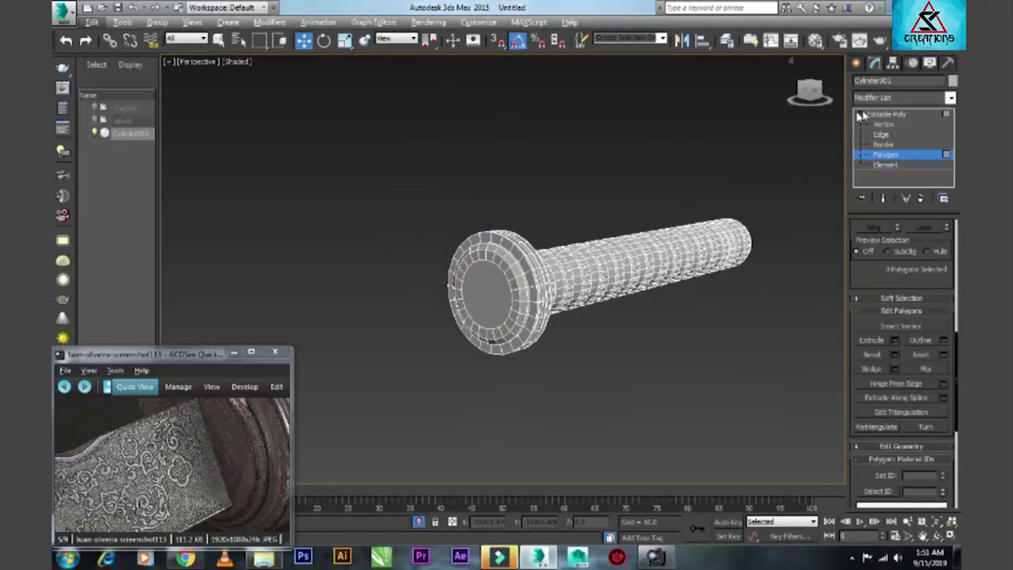
click(802, 165)
scroll(501, 281, up, 5)
mouse_move(500, 281)
alt+middle_down()
mouse_move(601, 261)
mouse_move(632, 269)
alt+middle_up()
click(808, 88)
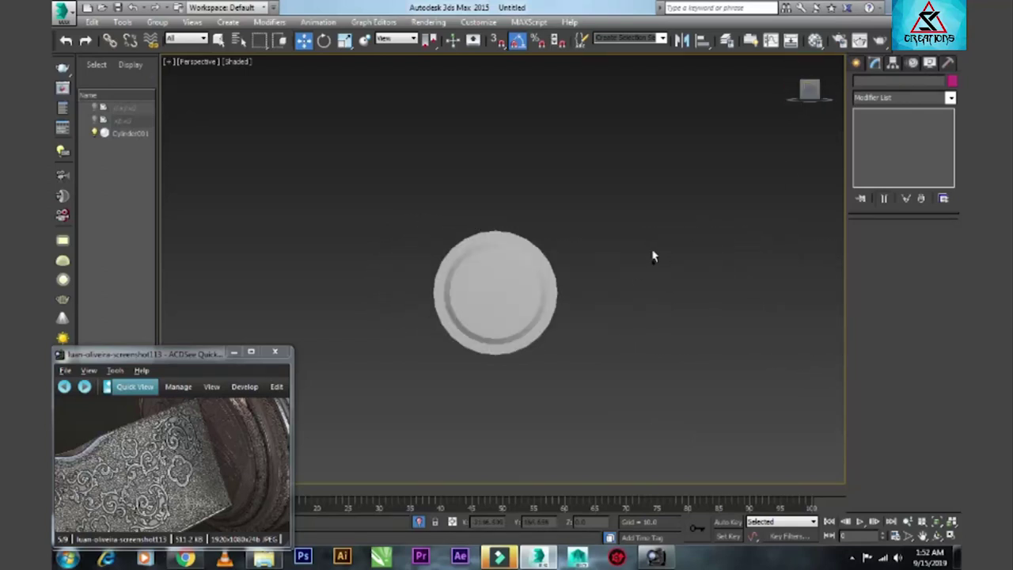
- Scroll to image 9/9 of twisted knife blades and pan to a blade close-up
drag(163, 443, 182, 449)
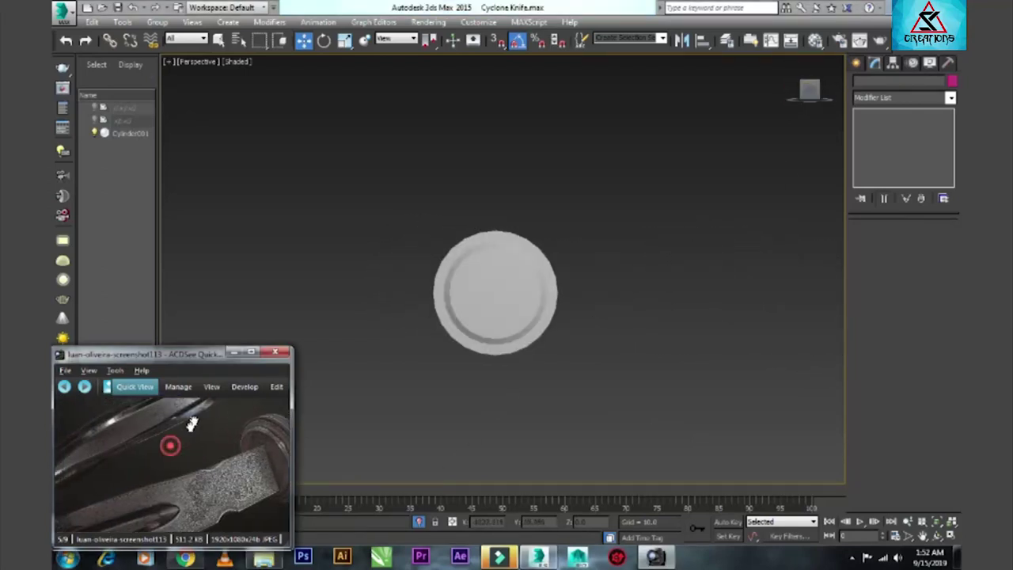
scroll(181, 451, up, 1)
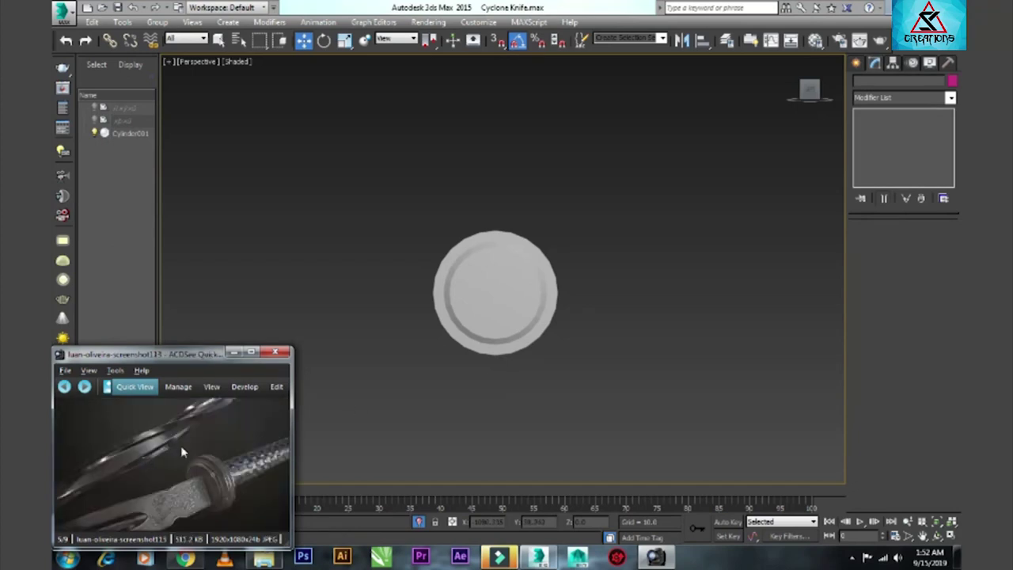
scroll(181, 451, down, 1)
scroll(181, 448, down, 1)
scroll(163, 486, down, 1)
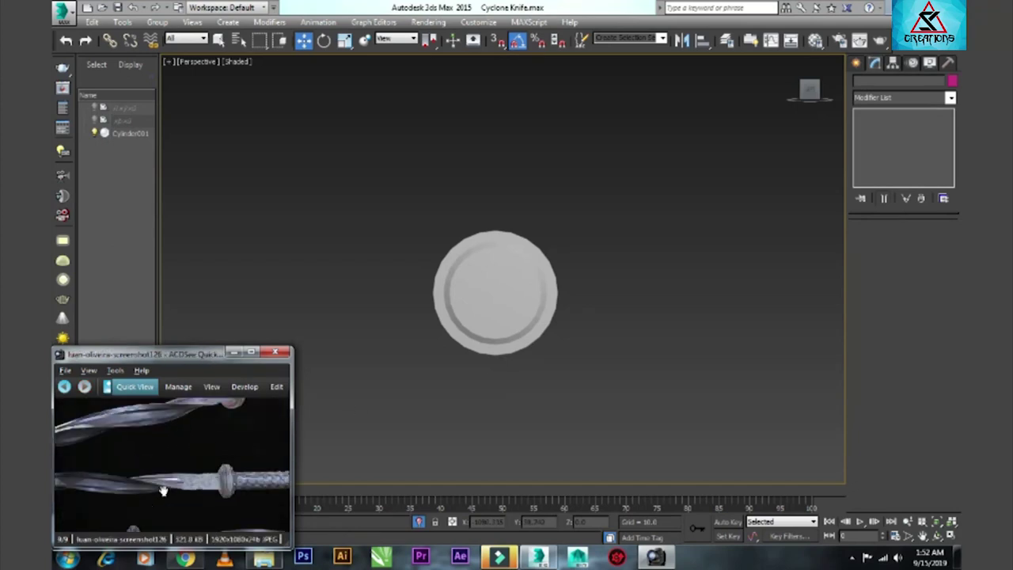
scroll(119, 443, down, 2)
mouse_move(120, 443)
mouse_down()
mouse_move(61, 453)
mouse_move(328, 468)
mouse_move(176, 443)
mouse_move(262, 448)
mouse_move(124, 414)
mouse_move(158, 443)
mouse_move(195, 455)
mouse_up()
alt+middle_drag(775, 200, 712, 206)
- In the maximized Top view, draw a long flat Box001 extending left from the guard
key(alt+w)
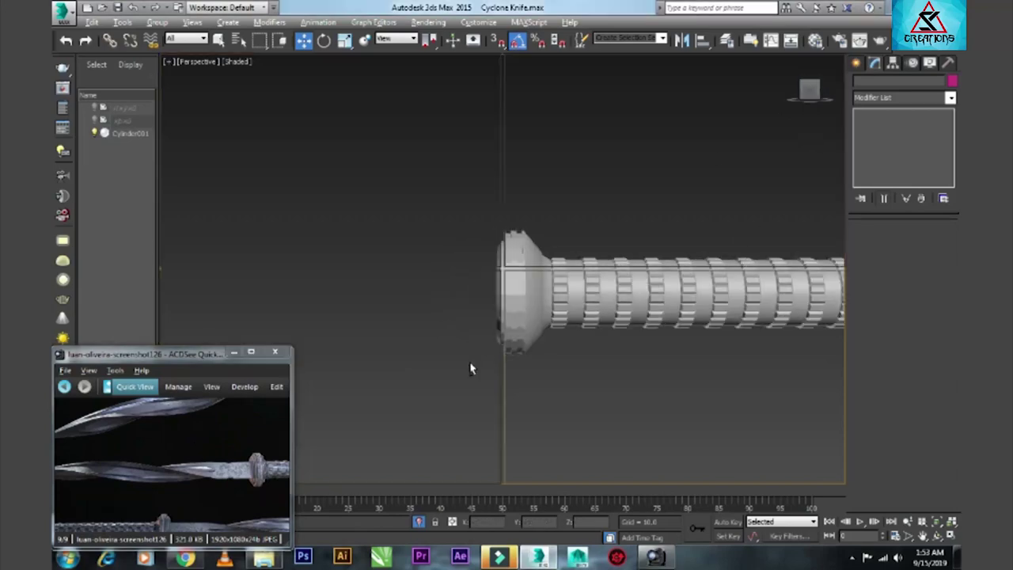
key(alt+w)
scroll(547, 228, down, 5)
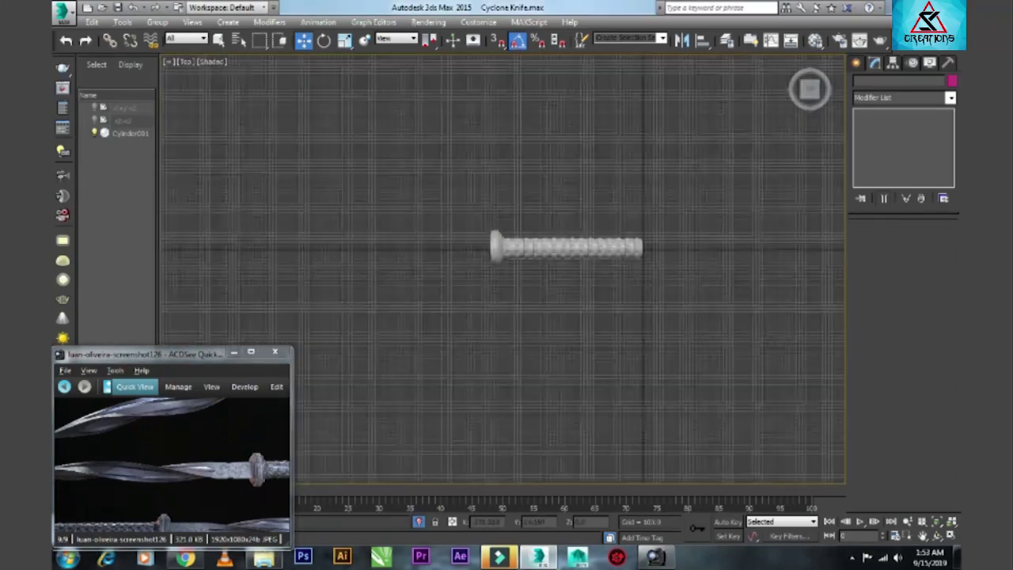
scroll(547, 229, up, 1)
click(856, 63)
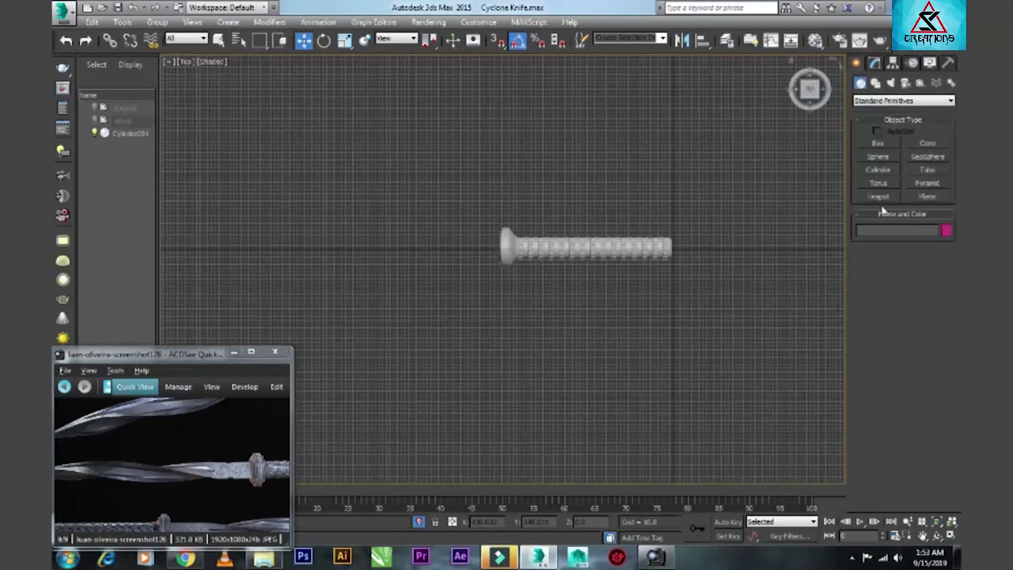
click(878, 143)
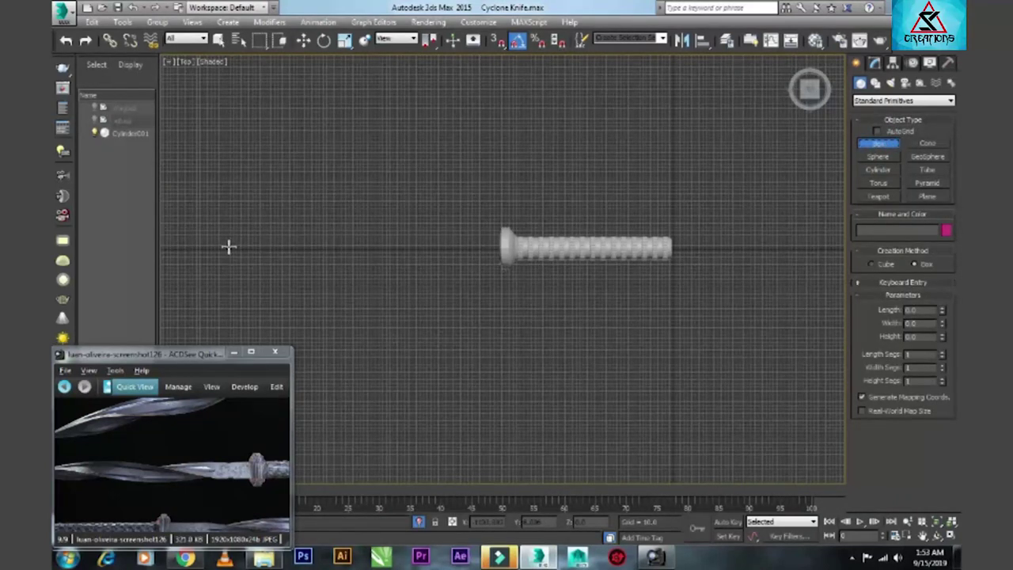
drag(229, 242, 508, 264)
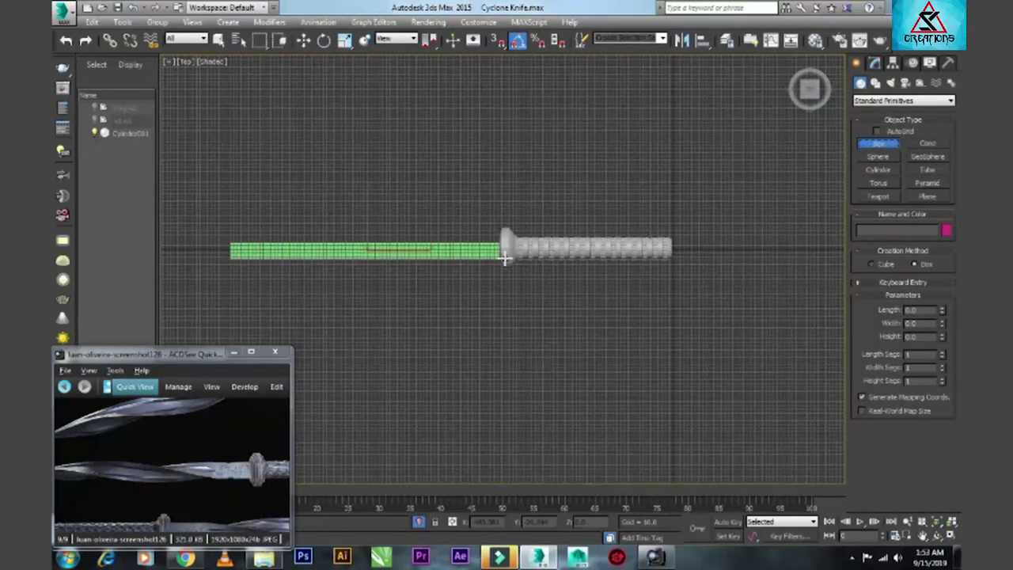
click(505, 252)
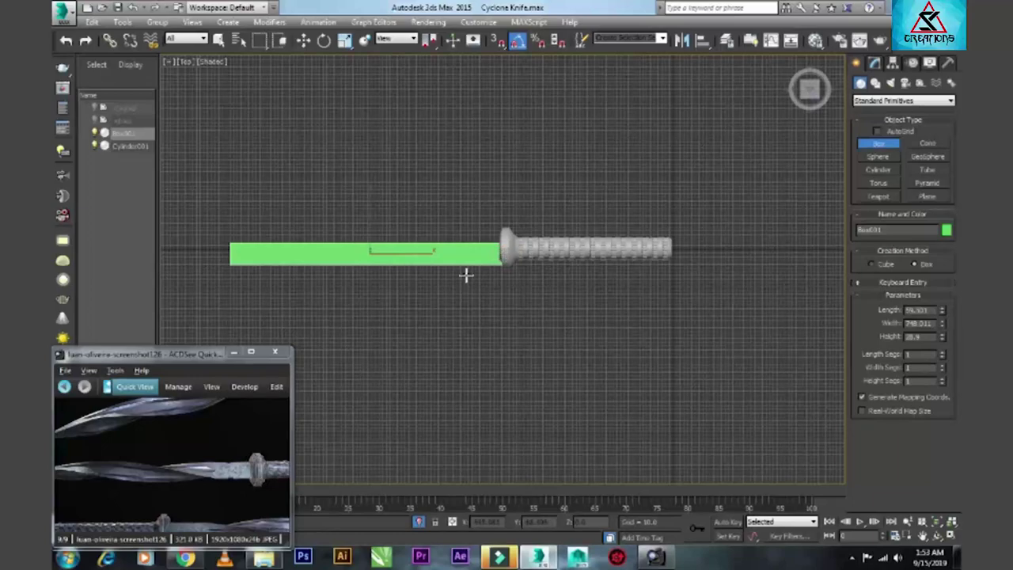
key(w)
key(alt+w)
- In the left view, lower the blade box into the guard and zero its Y and Z positions
right_click(463, 305)
key(alt+w)
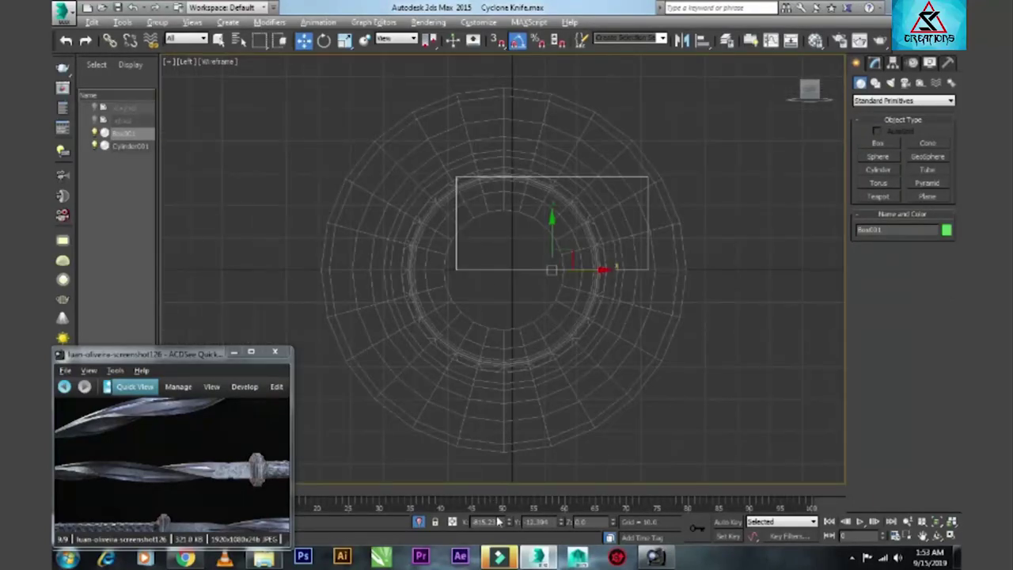
drag(538, 269, 538, 299)
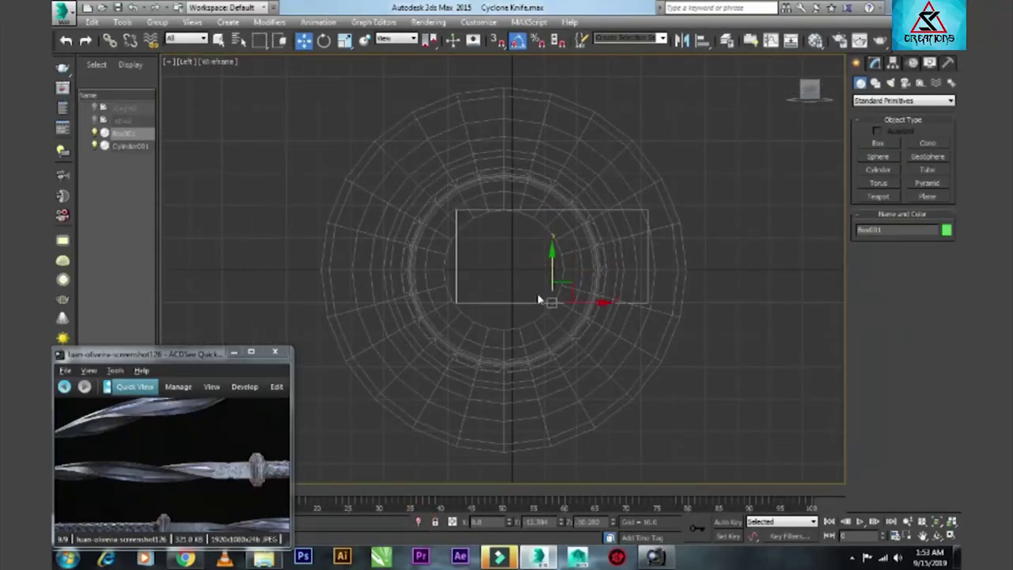
right_click(557, 521)
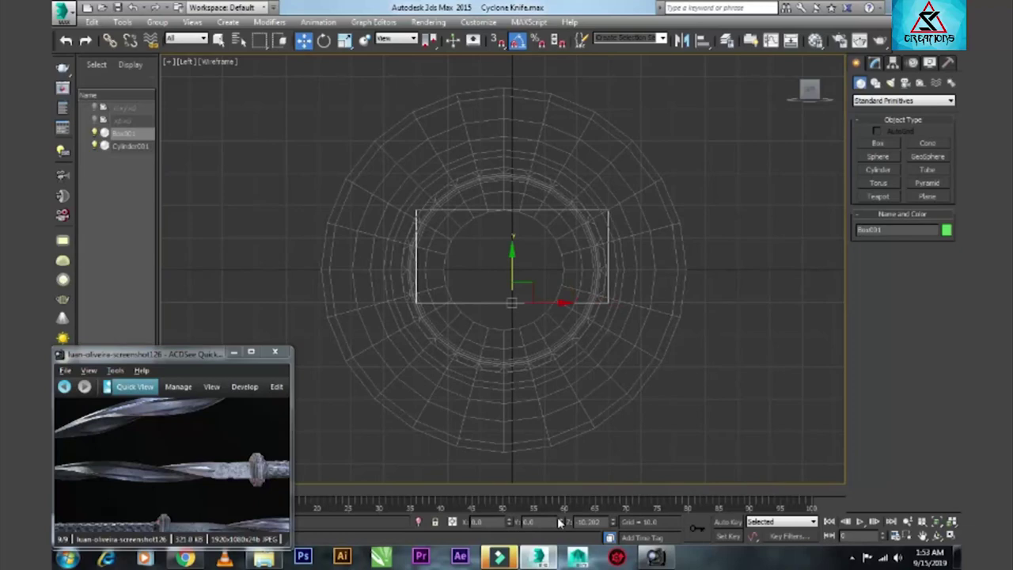
right_click(613, 521)
drag(516, 241, 516, 284)
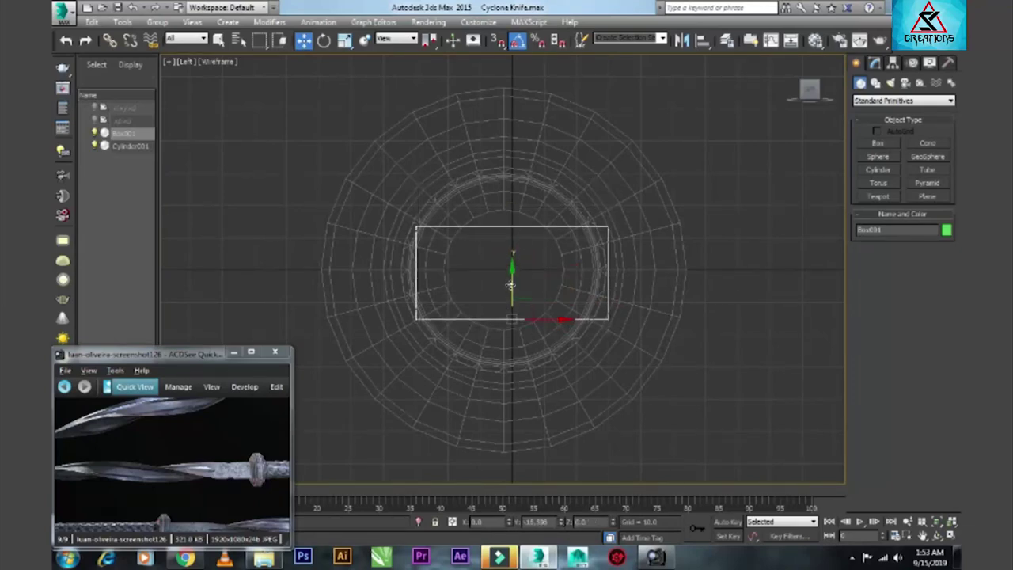
- Centre Box001's pivot on the box with Affect Pivot Only and Center to Object
click(874, 64)
click(891, 63)
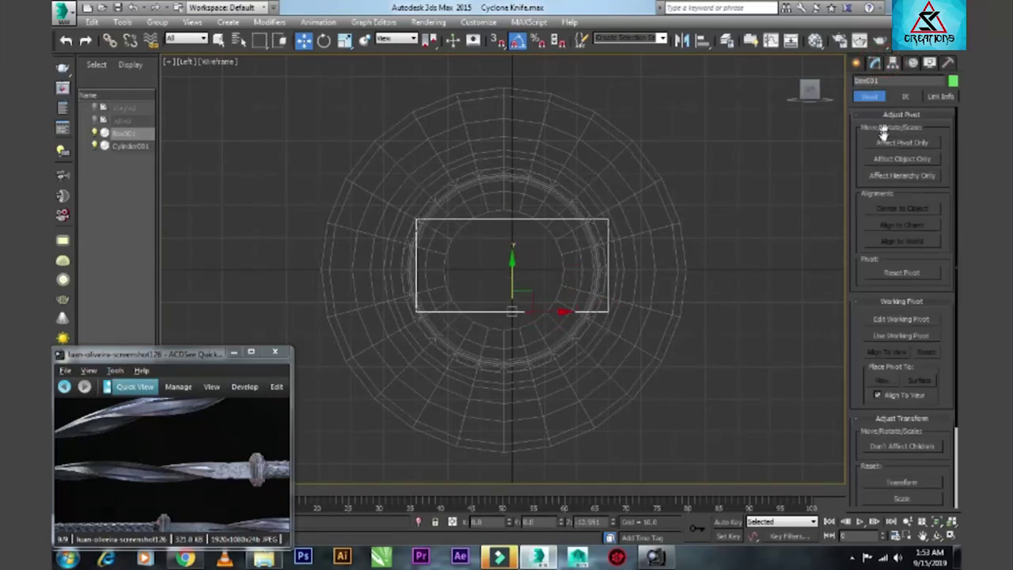
click(902, 142)
click(900, 208)
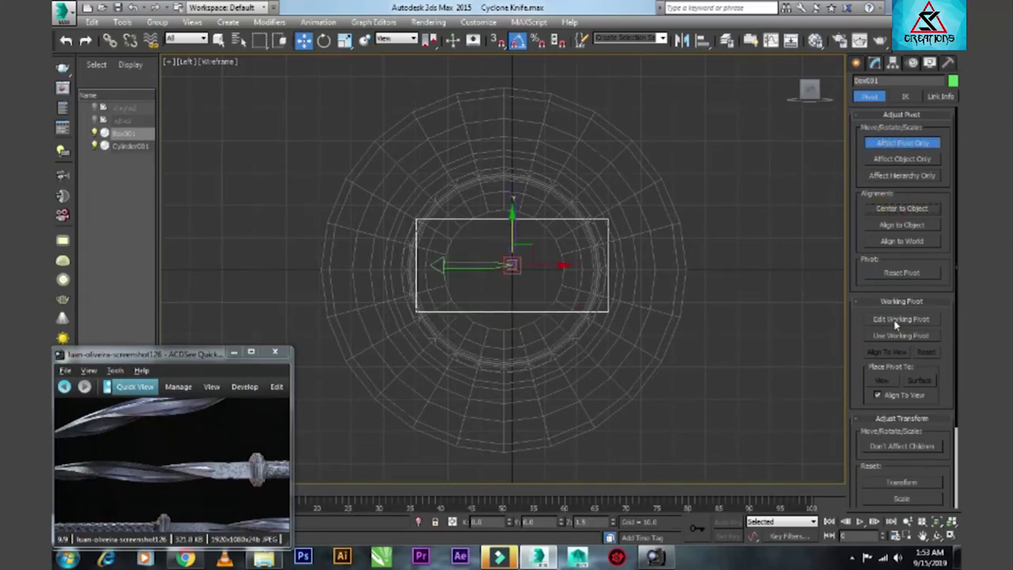
click(857, 63)
- Zero the box's vertical position and the guard cylinder's Y position so both align at zero
right_click(613, 523)
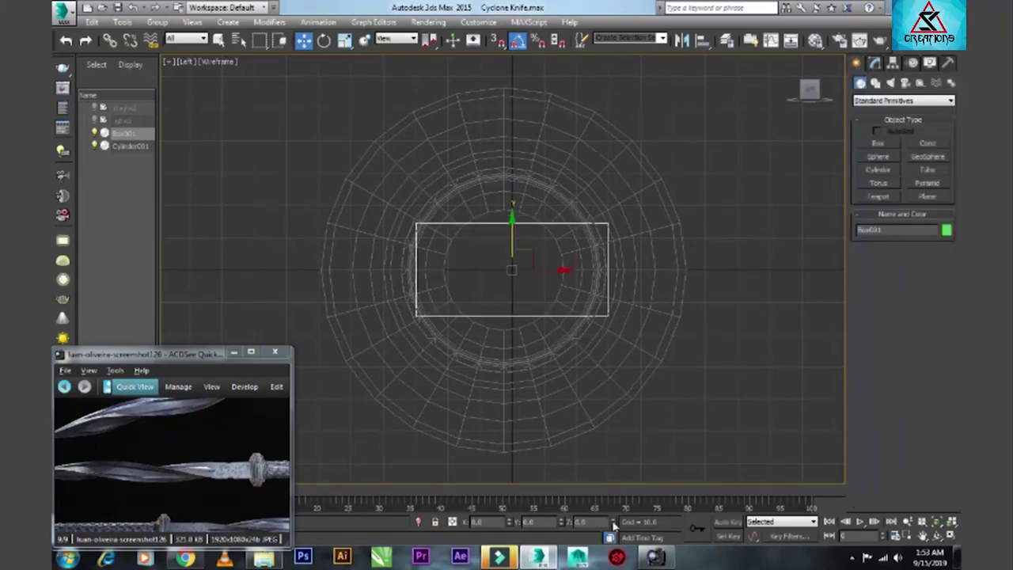
click(472, 456)
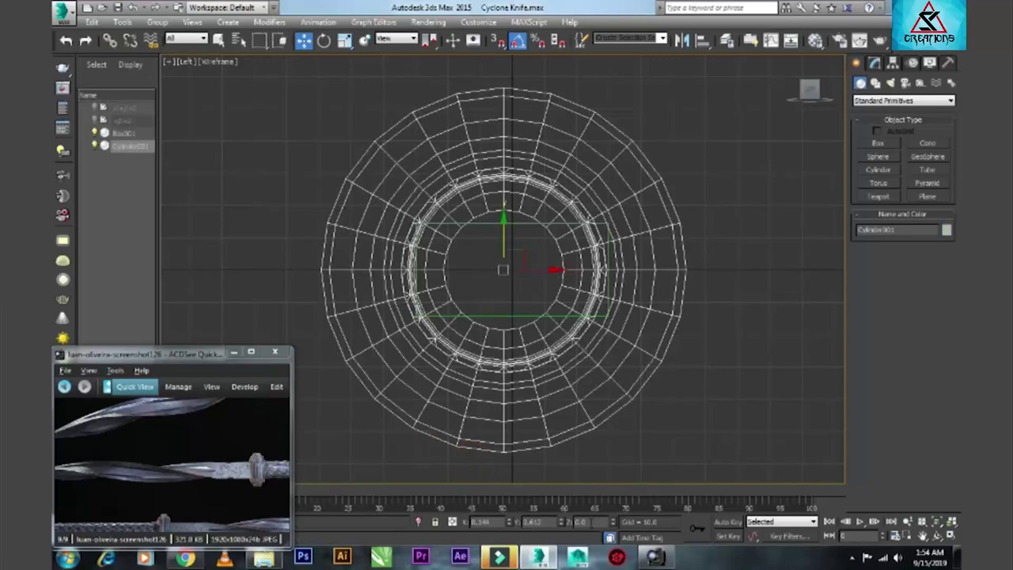
right_click(560, 521)
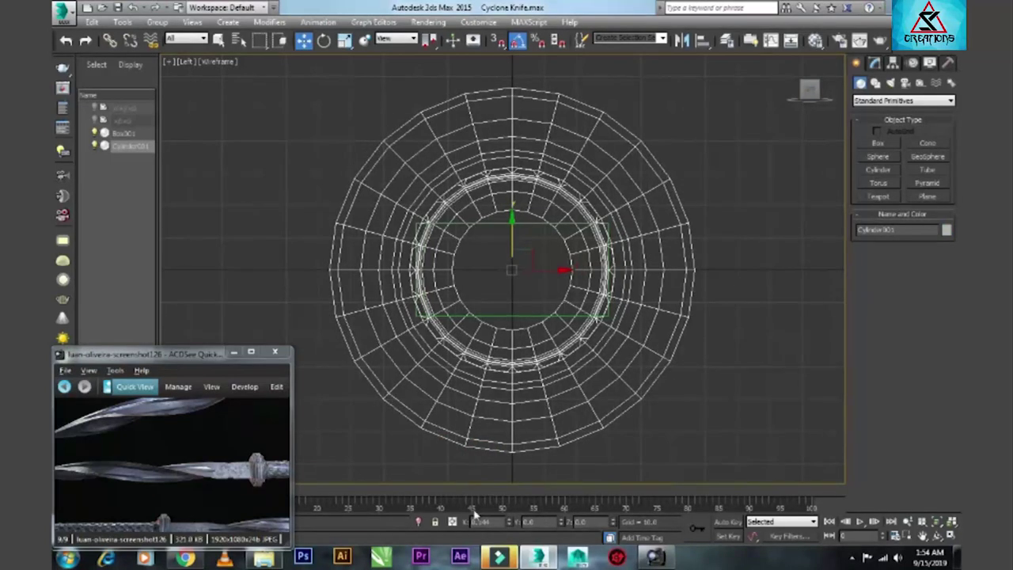
click(525, 325)
click(518, 313)
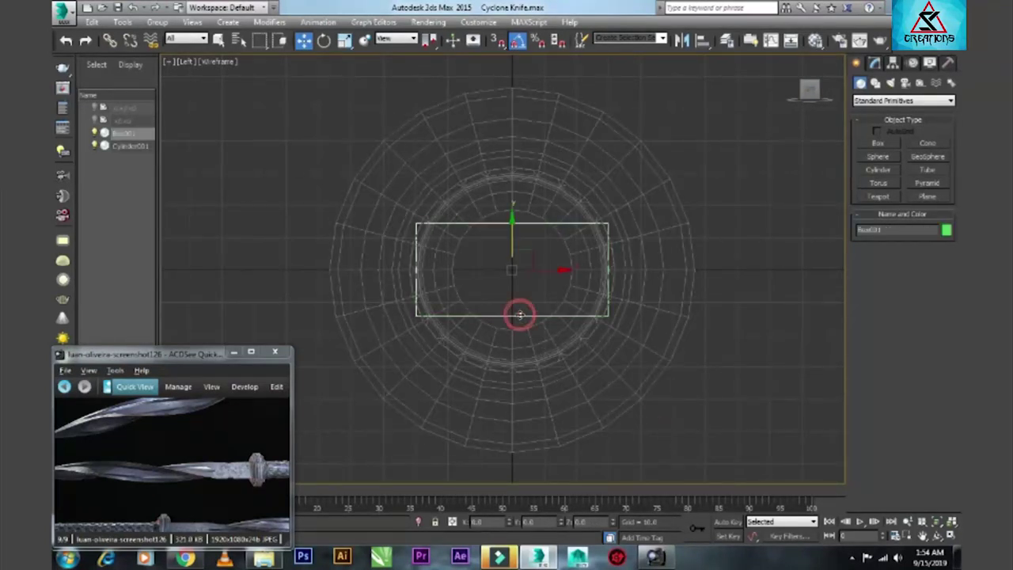
click(870, 63)
- Set the box's Height to 12 and Length to 47.006
drag(941, 272, 935, 280)
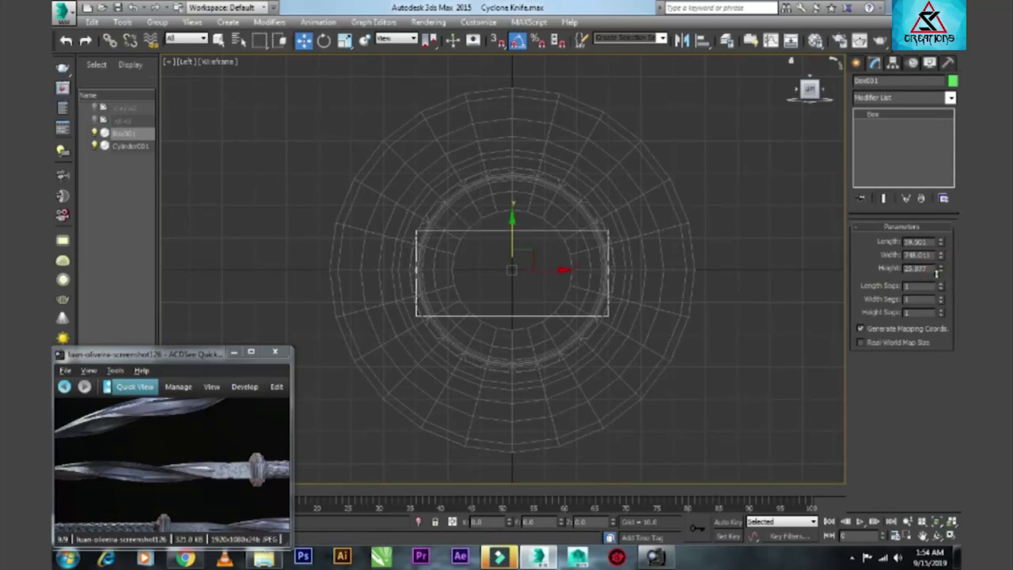
drag(514, 241, 514, 224)
drag(941, 273, 939, 285)
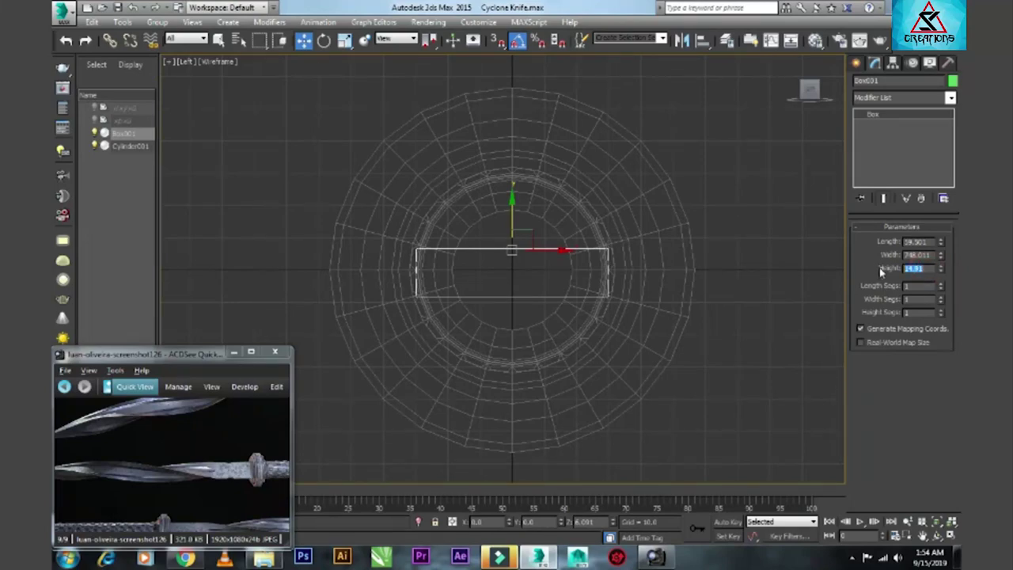
text(12)
key(Return)
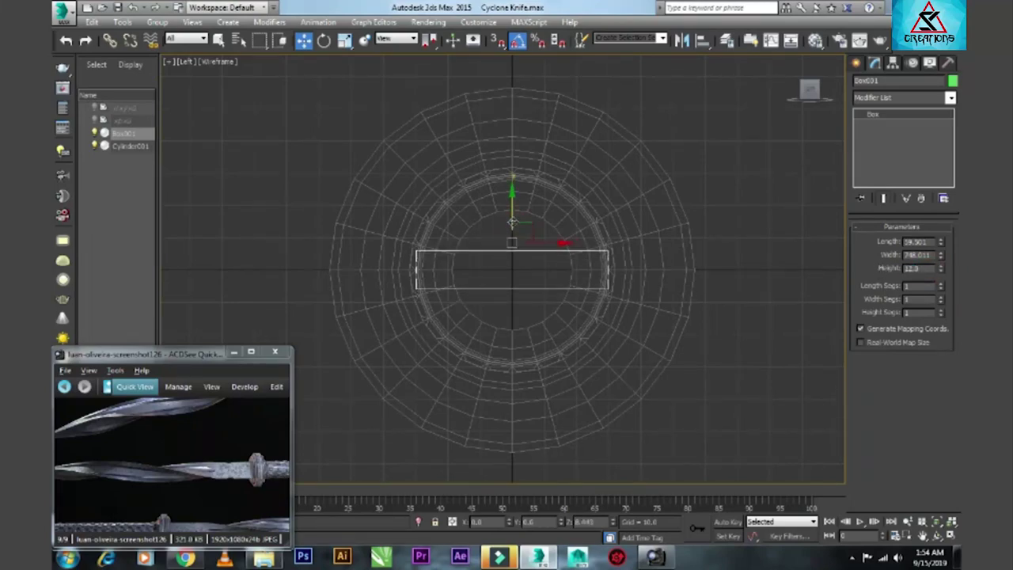
drag(941, 250, 935, 256)
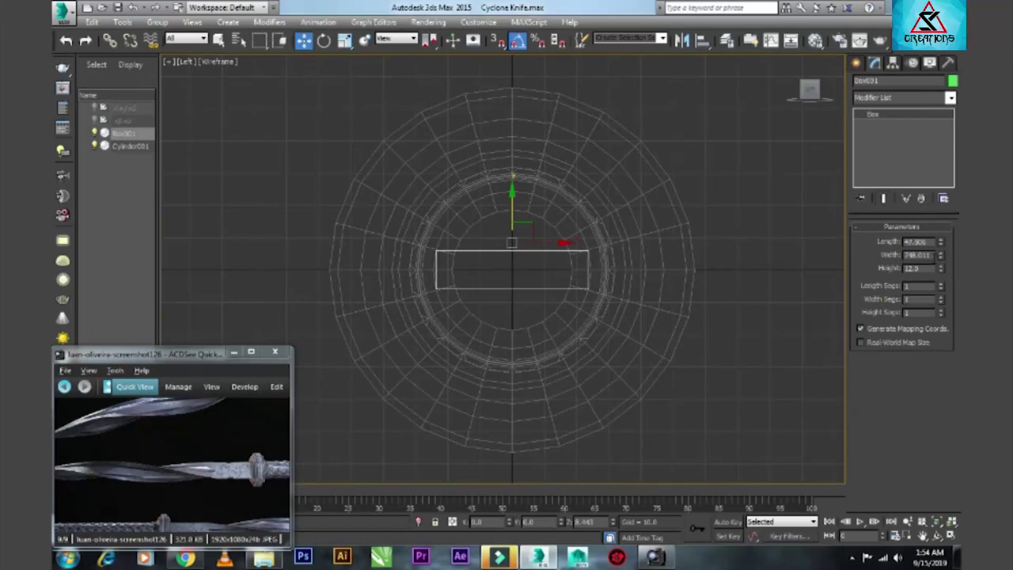
- In Top view, widen the box to about 852.7 and place it extending left from the guard
key(alt+w)
key(alt+w)
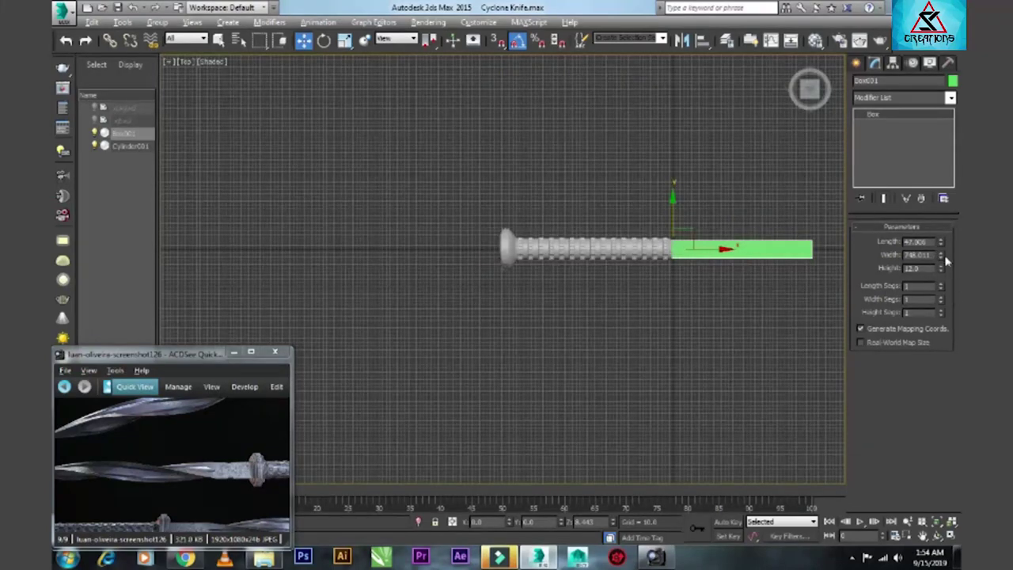
drag(942, 255, 931, 190)
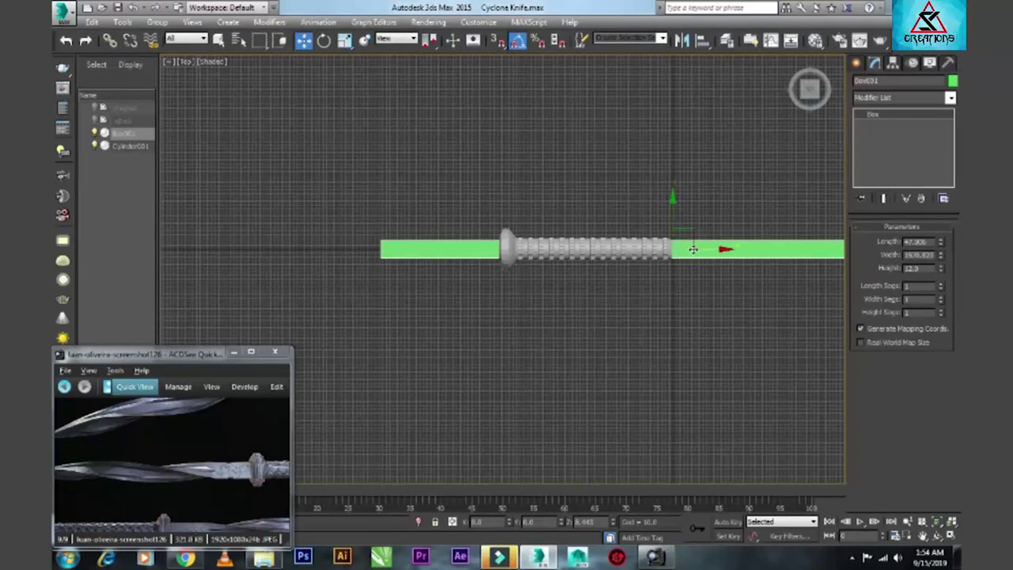
drag(692, 250, 344, 249)
key(ctrl+z)
key(ctrl+z)
mouse_move(721, 251)
mouse_down()
mouse_move(366, 254)
mouse_move(410, 251)
mouse_up()
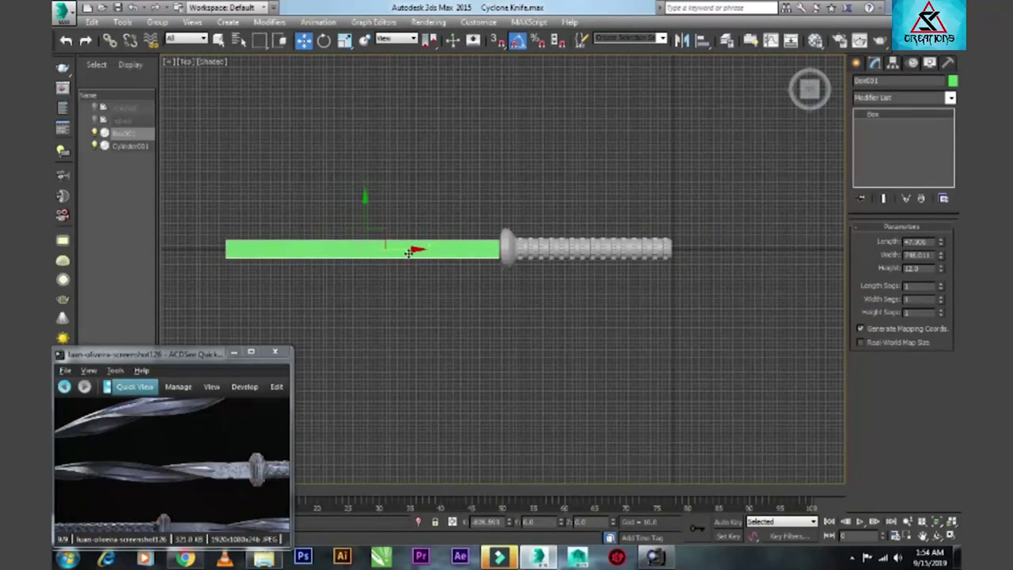
drag(938, 255, 938, 237)
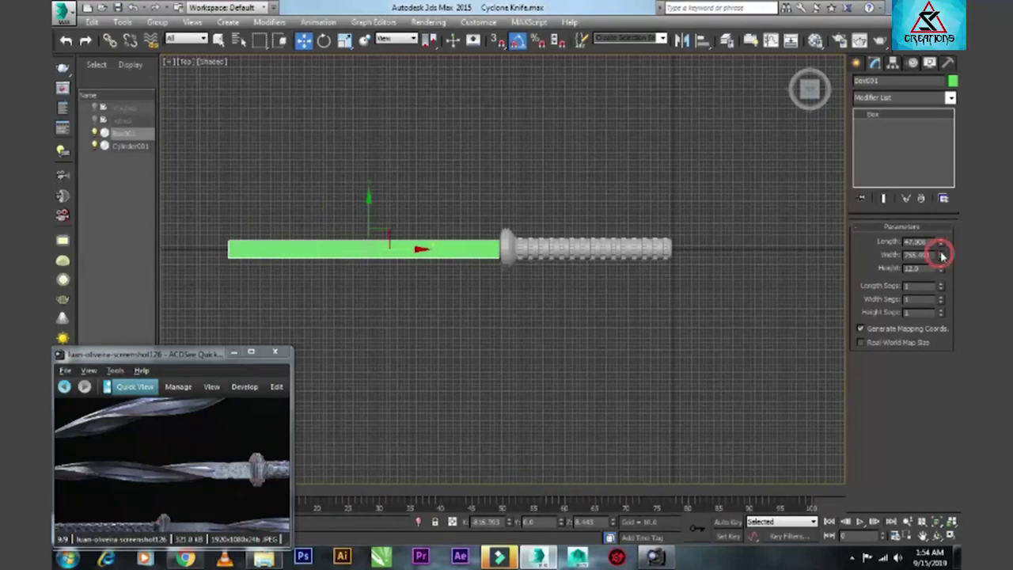
drag(421, 249, 396, 248)
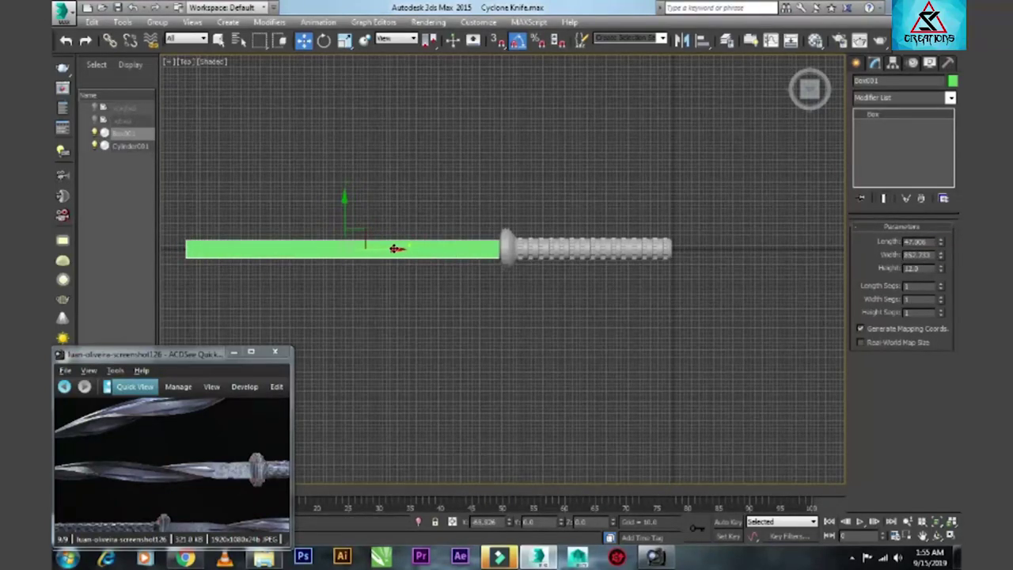
key(F3)
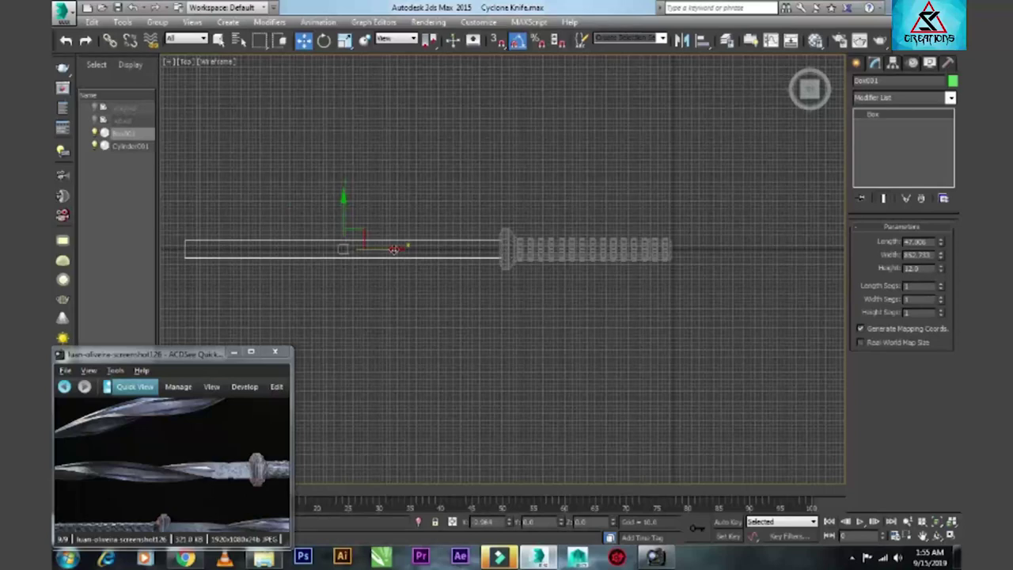
key(F3)
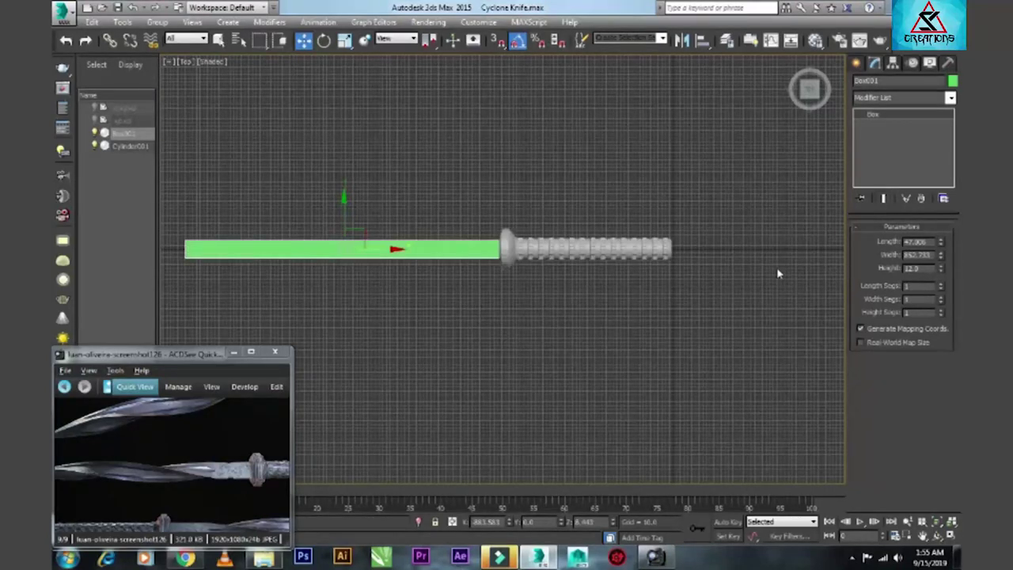
click(951, 80)
- Give the blade box a grey object colour
click(599, 304)
click(566, 344)
key(alt+w)
key(alt+w)
- Maximize the Perspective view and orbit and zoom to inspect where the blade meets the guard
scroll(554, 317, up, 2)
key(super+shift)
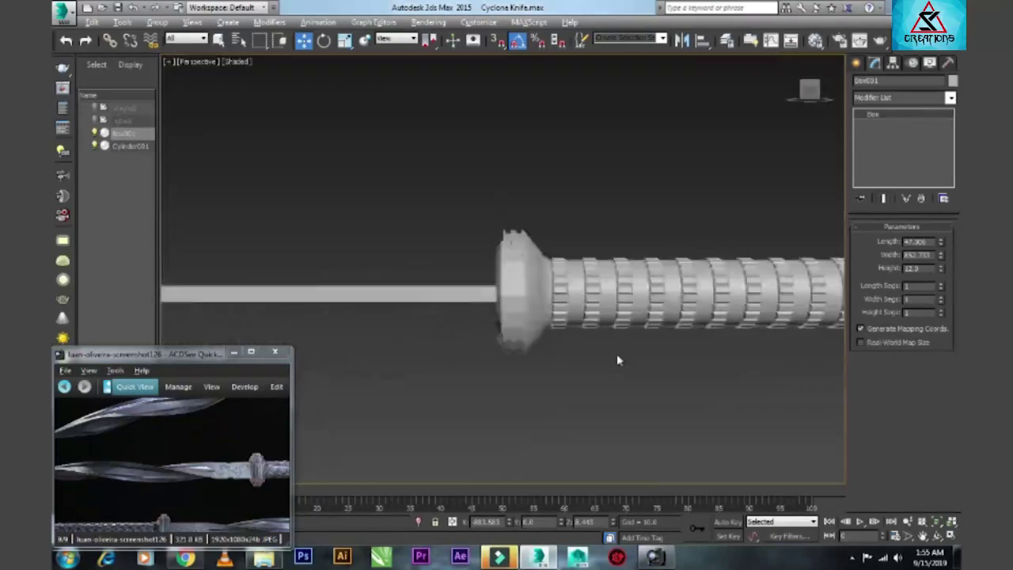
scroll(617, 357, down, 2)
alt+middle_drag(678, 262, 649, 267)
scroll(647, 246, up, 5)
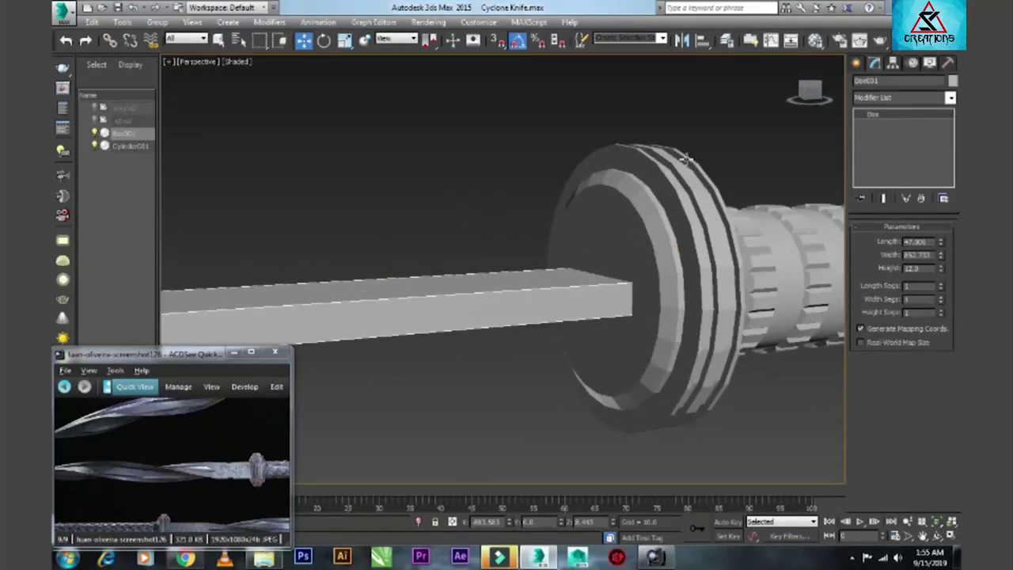
click(809, 89)
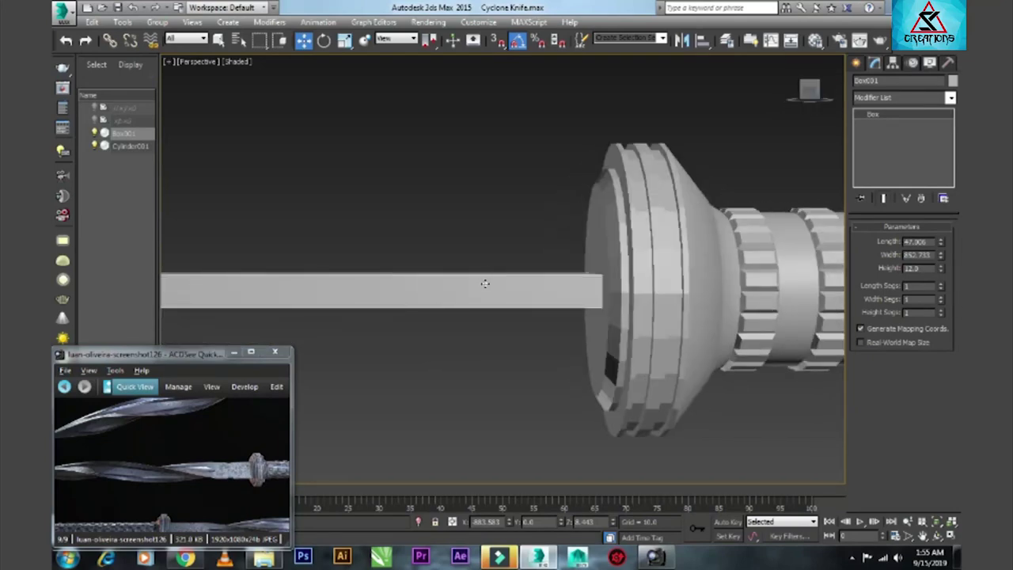
scroll(485, 283, down, 4)
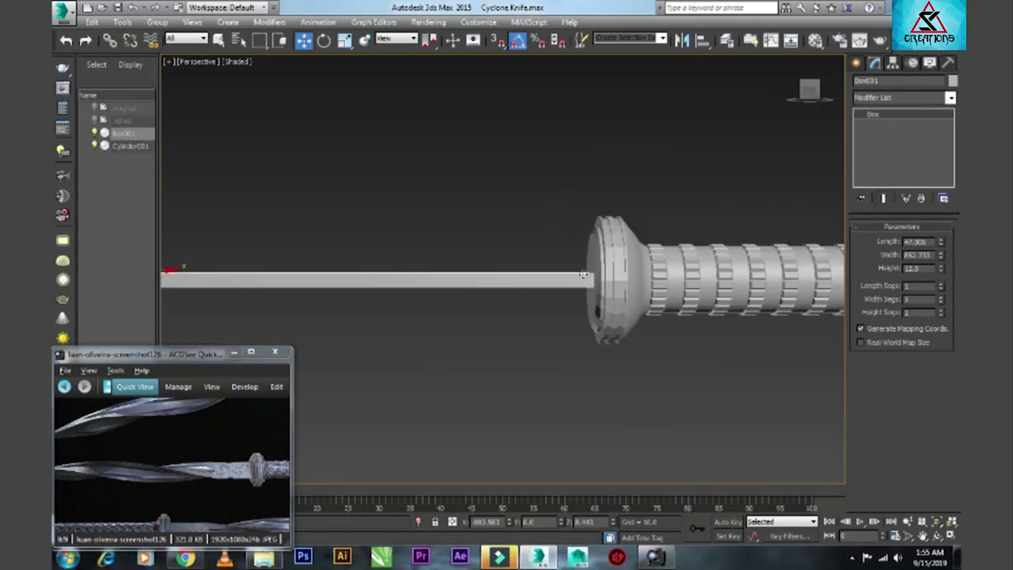
- Convert the blade box to an Editable Poly
right_click(872, 117)
click(873, 206)
key(alt+w)
key(alt+w)
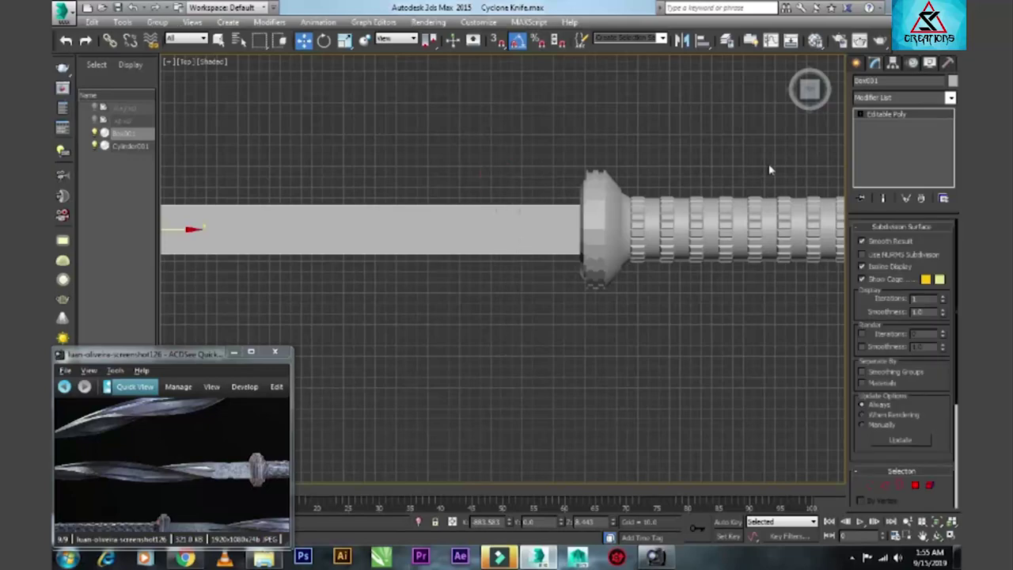
- In the top view, switch from vertex to edge level and select the blade's left-end edge
key(1)
scroll(583, 286, down, 2)
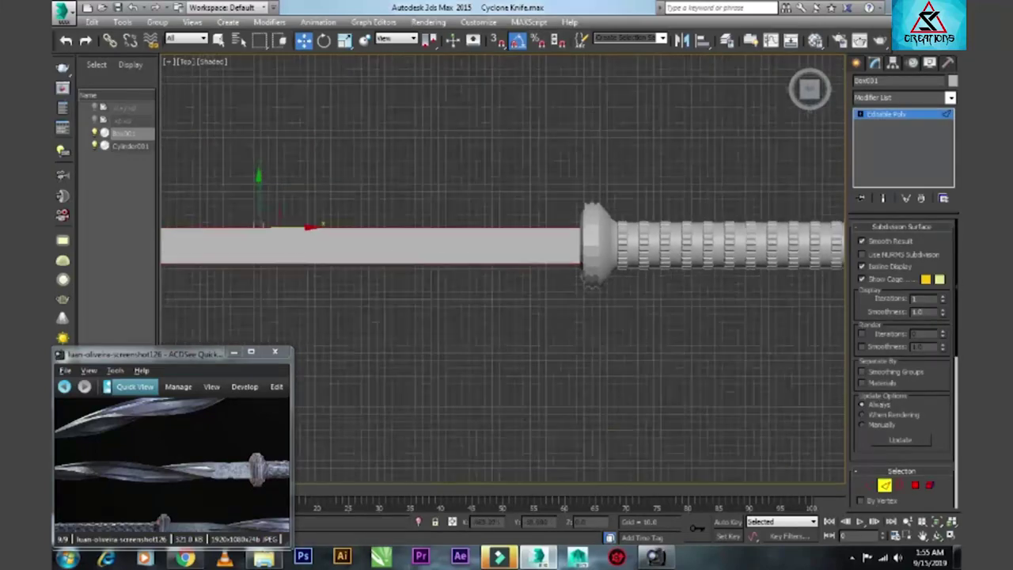
click(556, 296)
scroll(522, 279, down, 3)
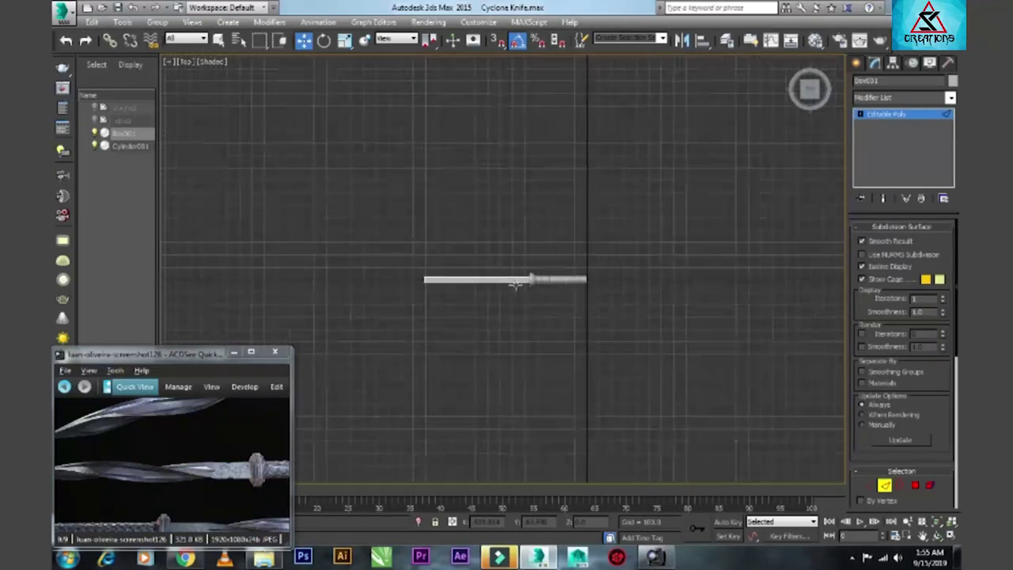
scroll(428, 292, up, 6)
click(857, 115)
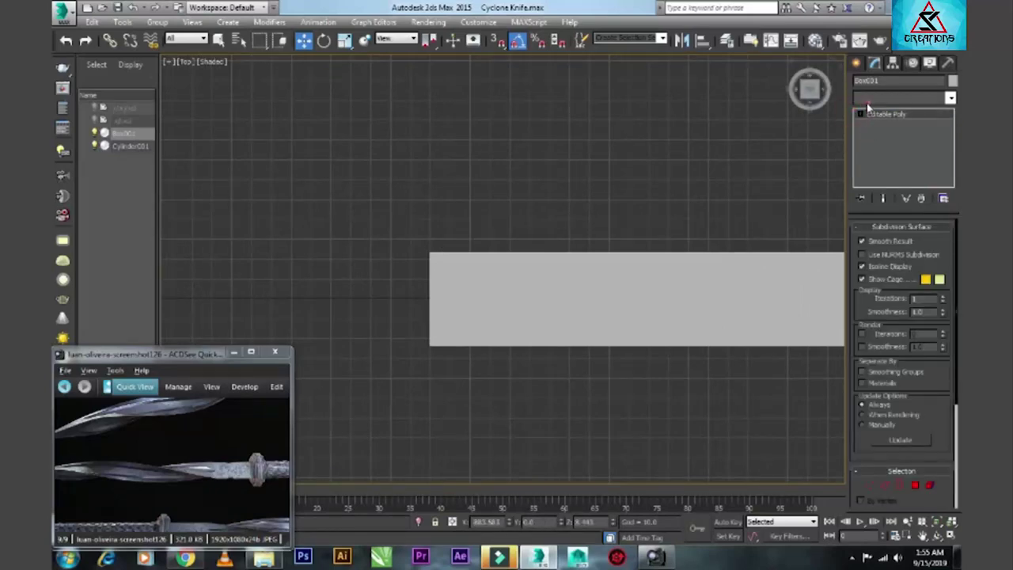
key(2)
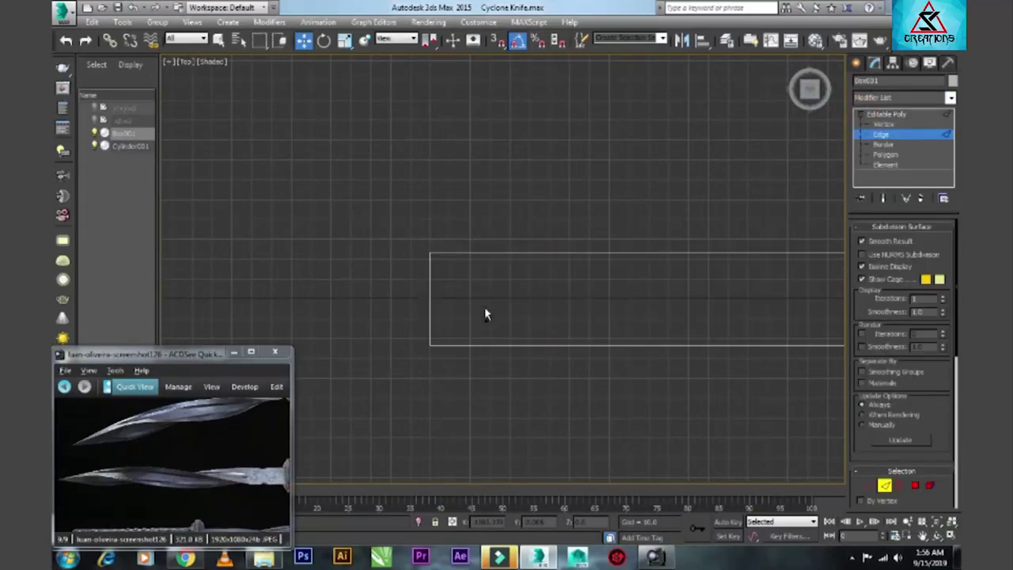
scroll(484, 311, down, 3)
scroll(648, 331, up, 2)
drag(340, 296, 471, 307)
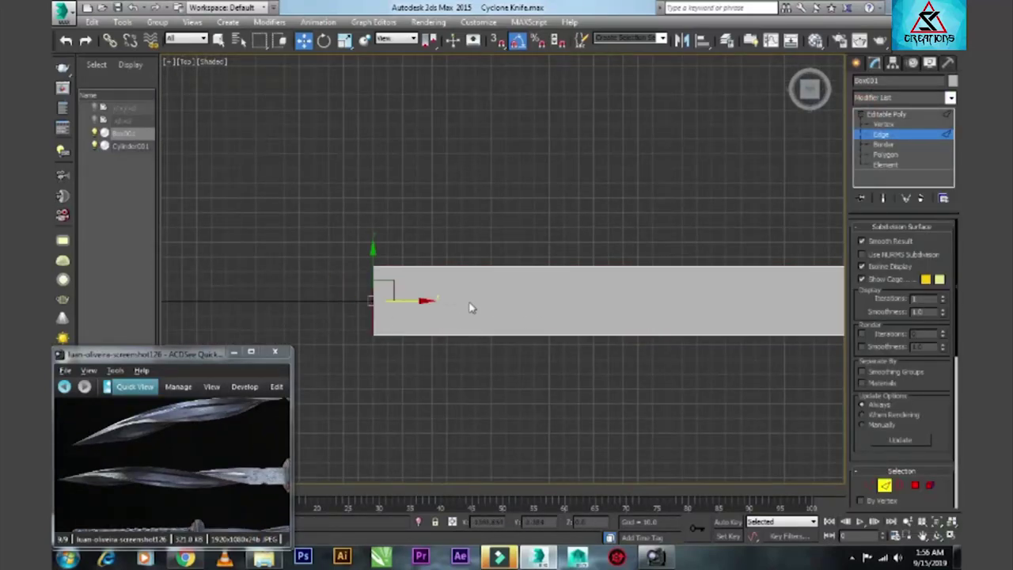
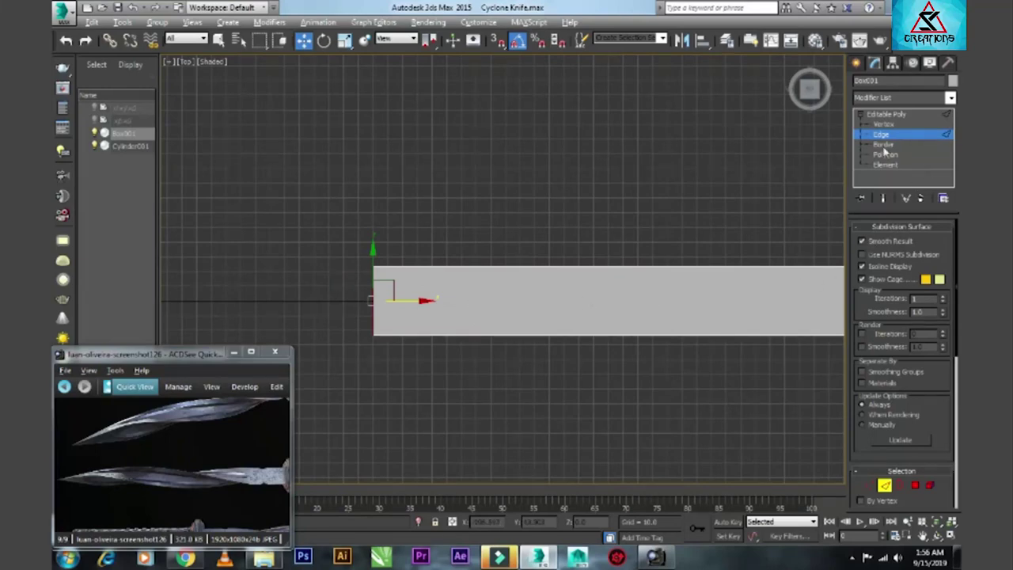
- Connect the selected blade edges with 2 new lengthwise edges, pinch 15
click(890, 227)
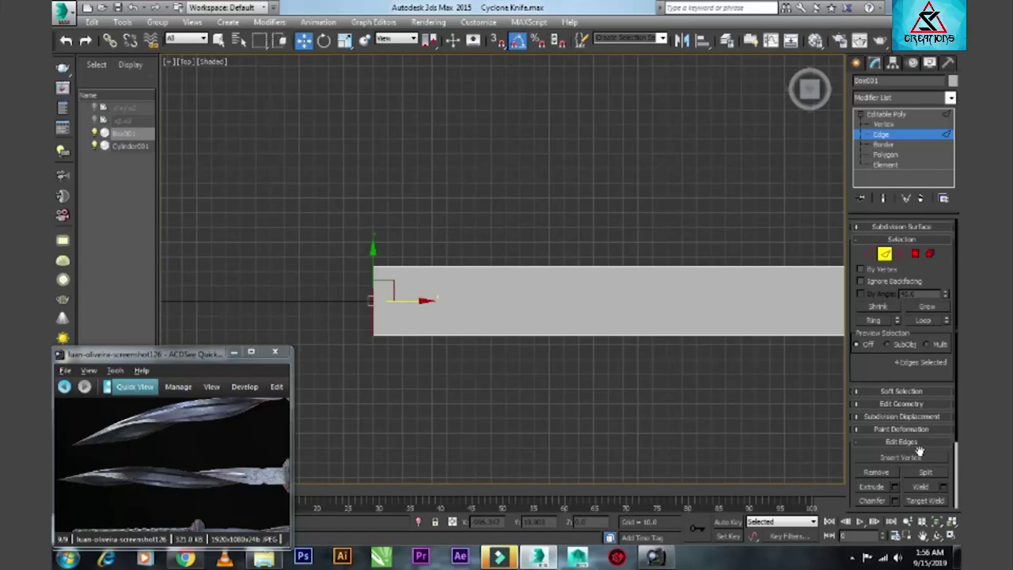
scroll(919, 450, down, 3)
click(943, 431)
mouse_move(513, 276)
mouse_down()
mouse_move(513, 294)
mouse_move(517, 244)
mouse_up()
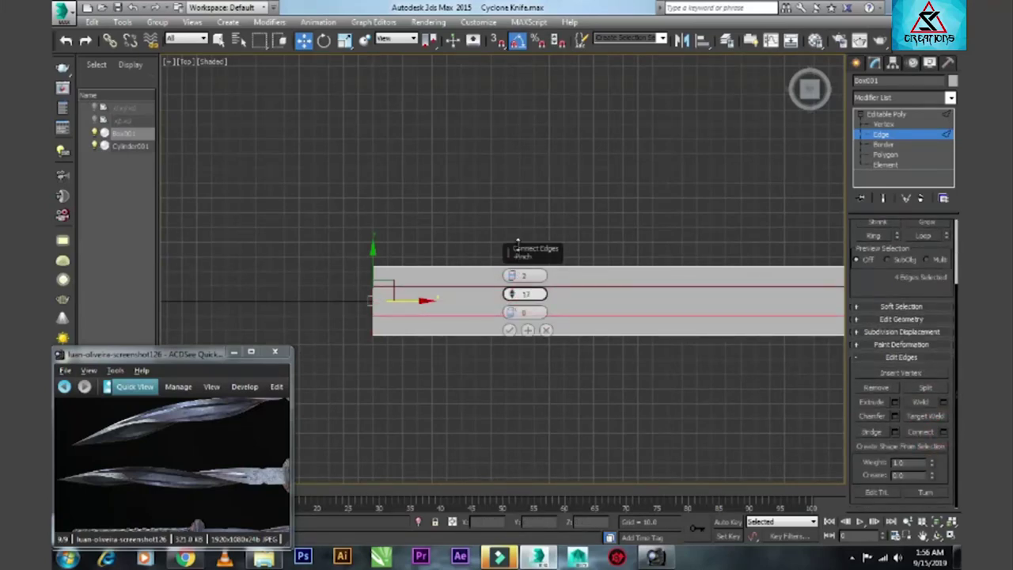
double_click(525, 294)
text(15)
key(Return)
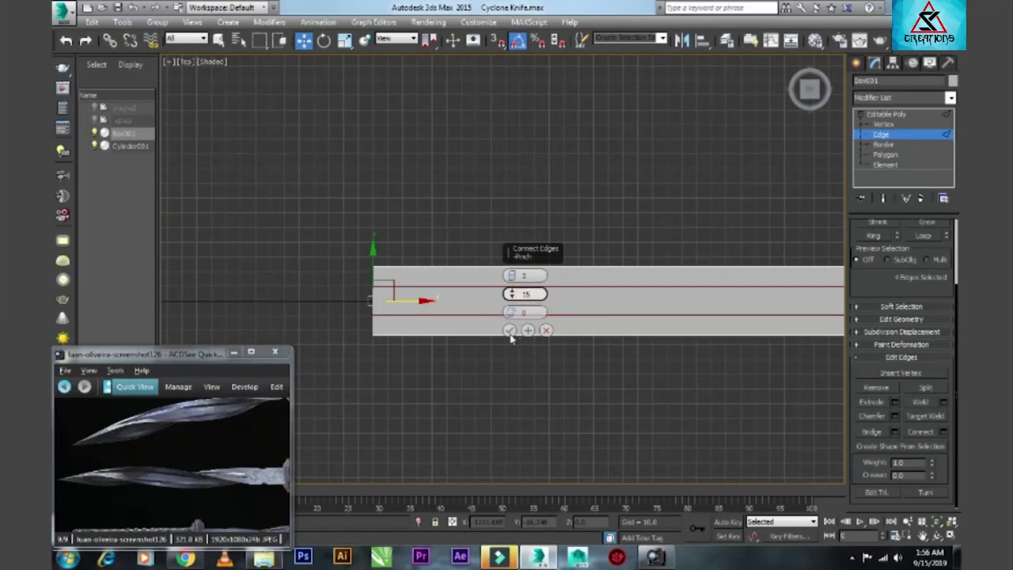
click(509, 331)
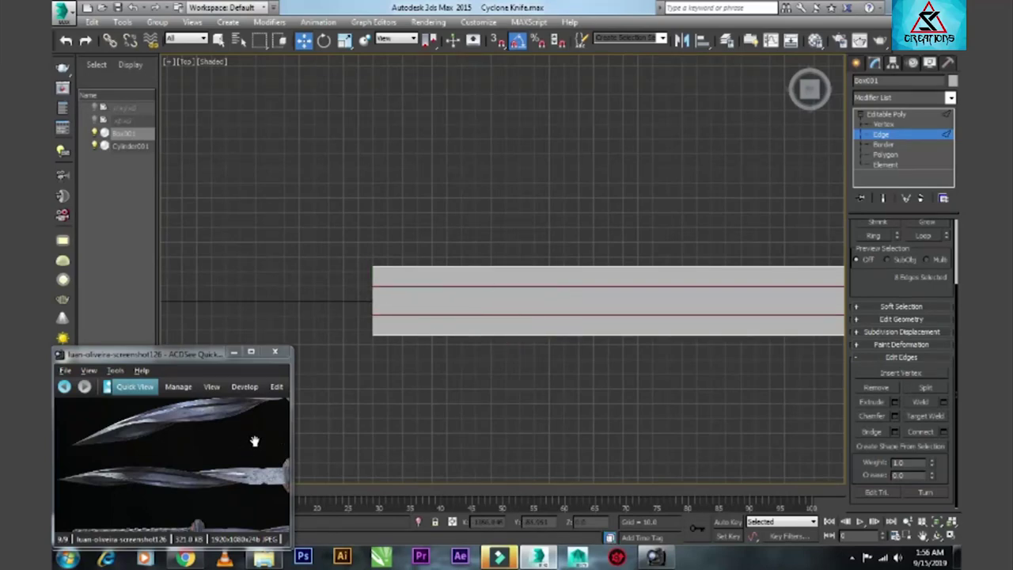
- Add two crosswise edge loops near the blade ends using Connect with slide 65
click(943, 431)
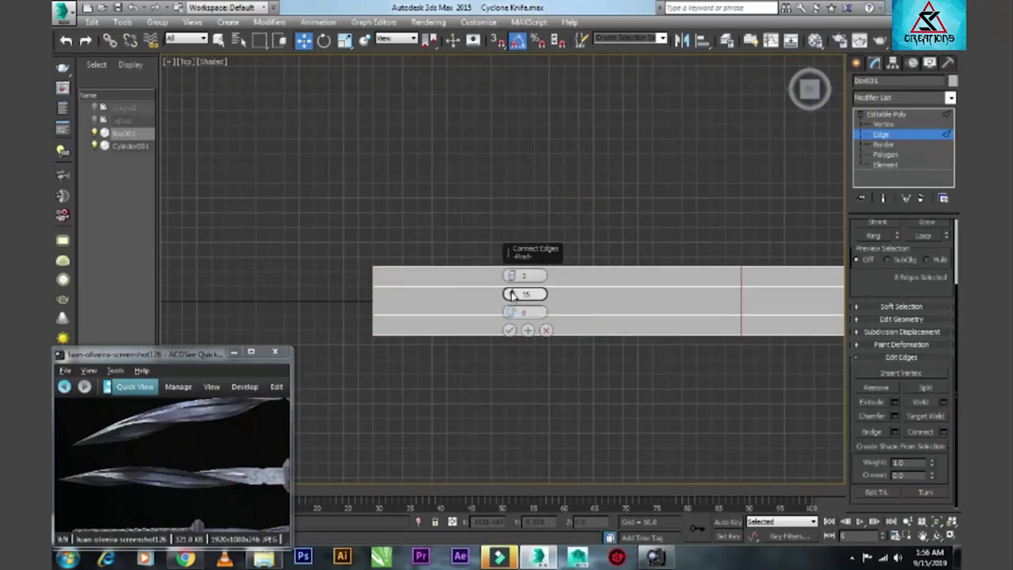
mouse_move(511, 294)
mouse_down()
mouse_move(523, 187)
mouse_move(493, 205)
mouse_up()
scroll(498, 225, down, 3)
scroll(633, 253, up, 2)
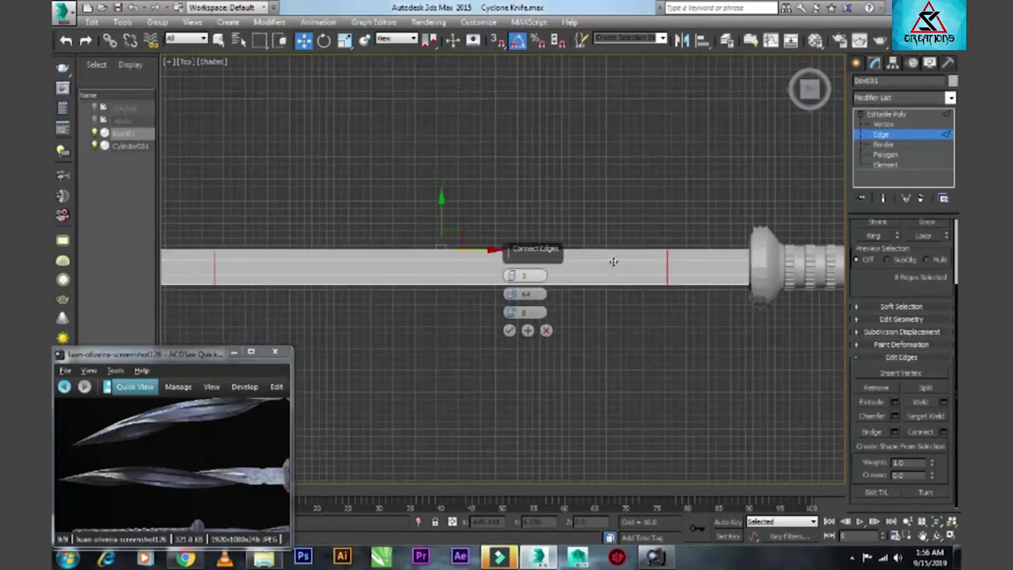
click(510, 331)
click(520, 344)
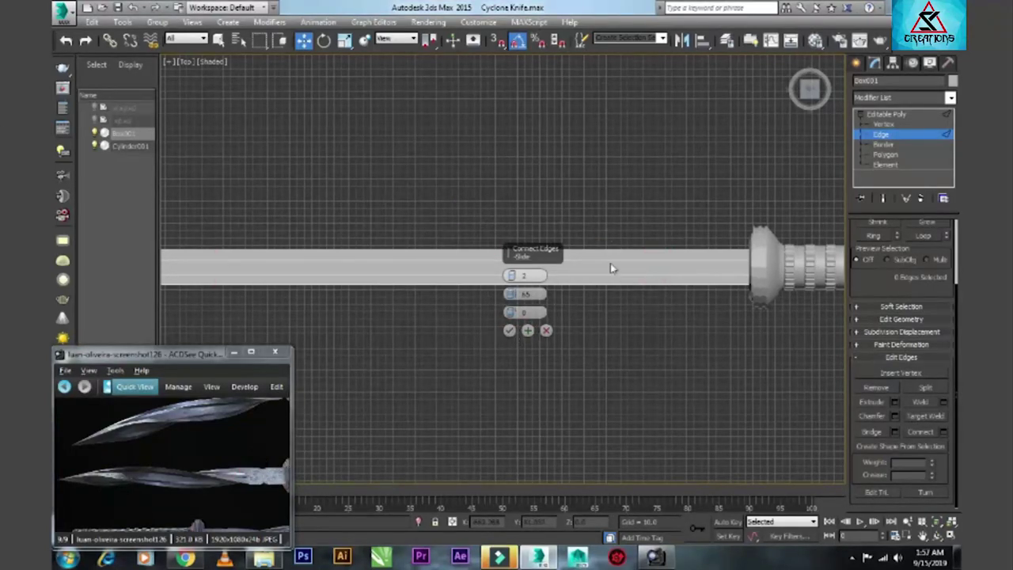
click(509, 330)
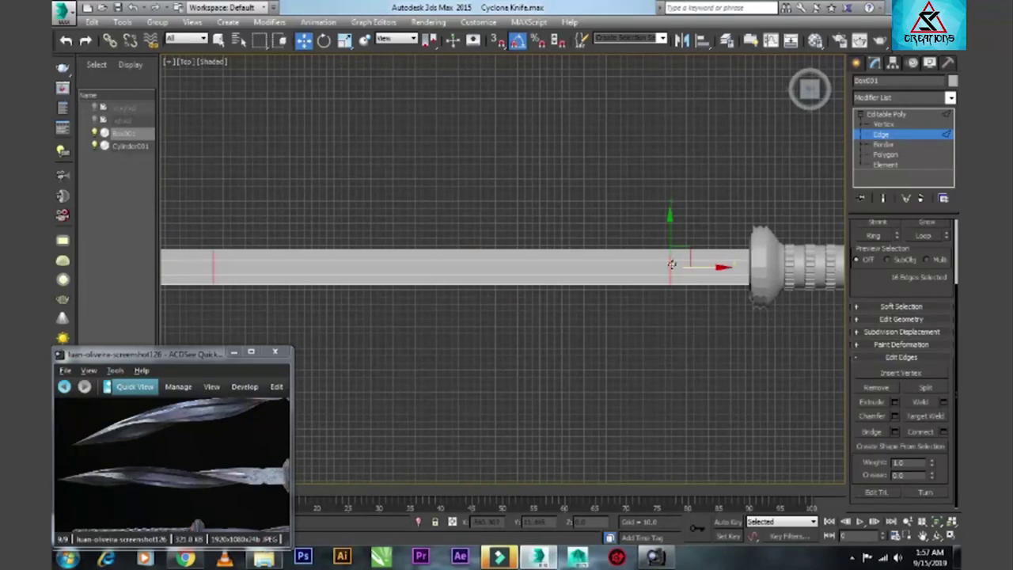
- Keep the loop nearer the handle and connect it into one more lengthwise edge
double_click(671, 264)
click(943, 432)
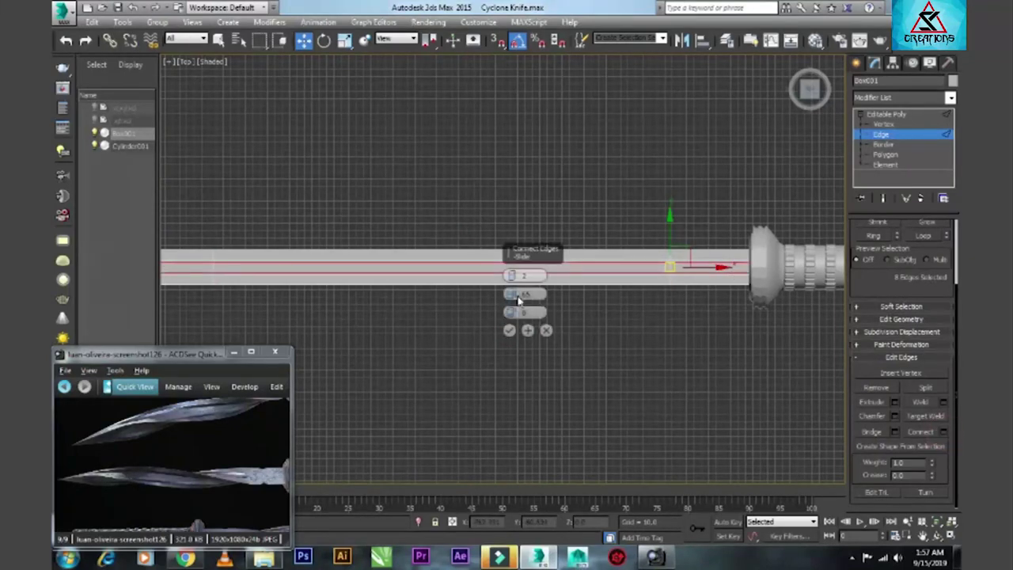
click(508, 330)
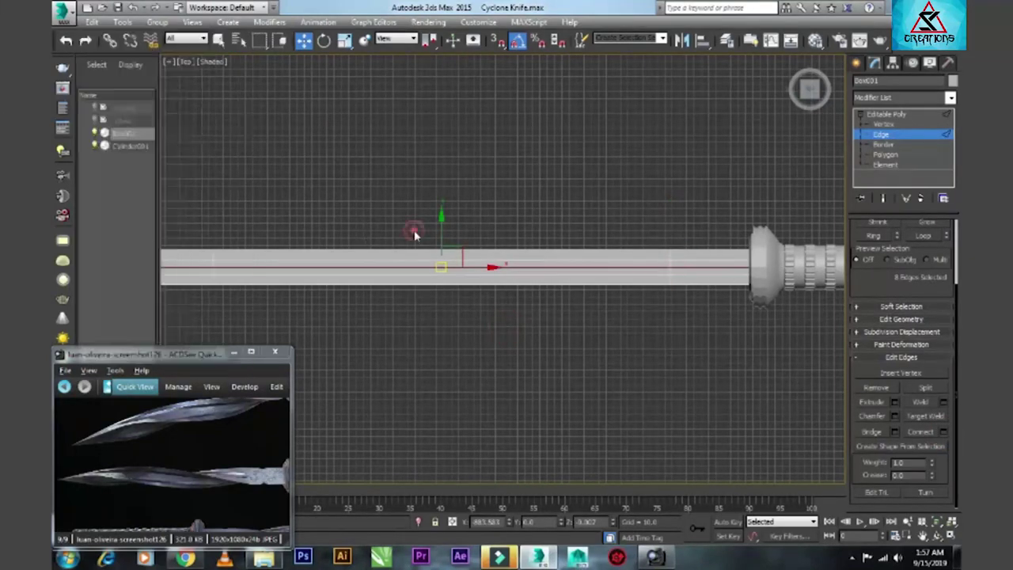
click(882, 127)
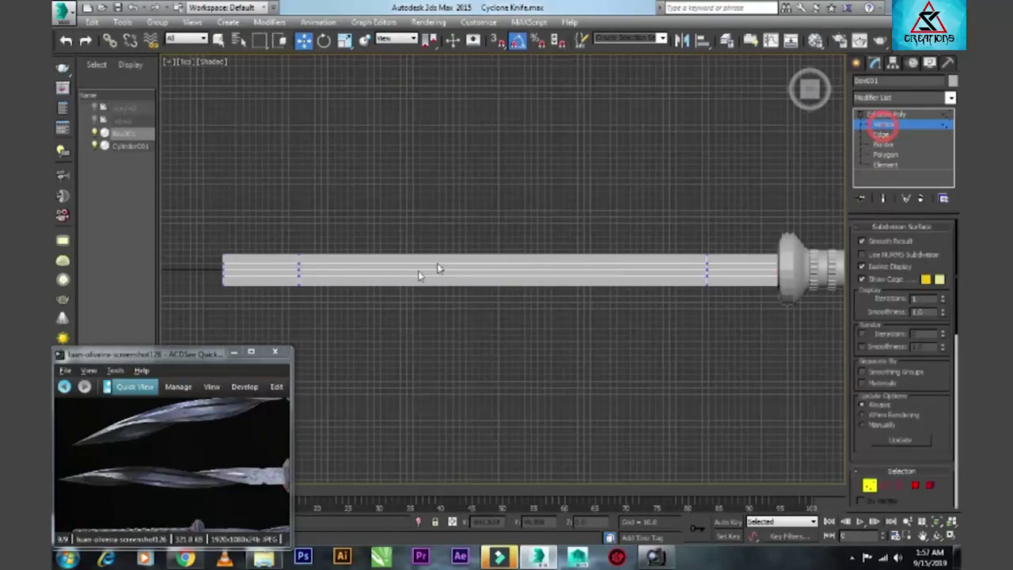
- Select the vertices at both ends of the blade box in the top view
click(304, 275)
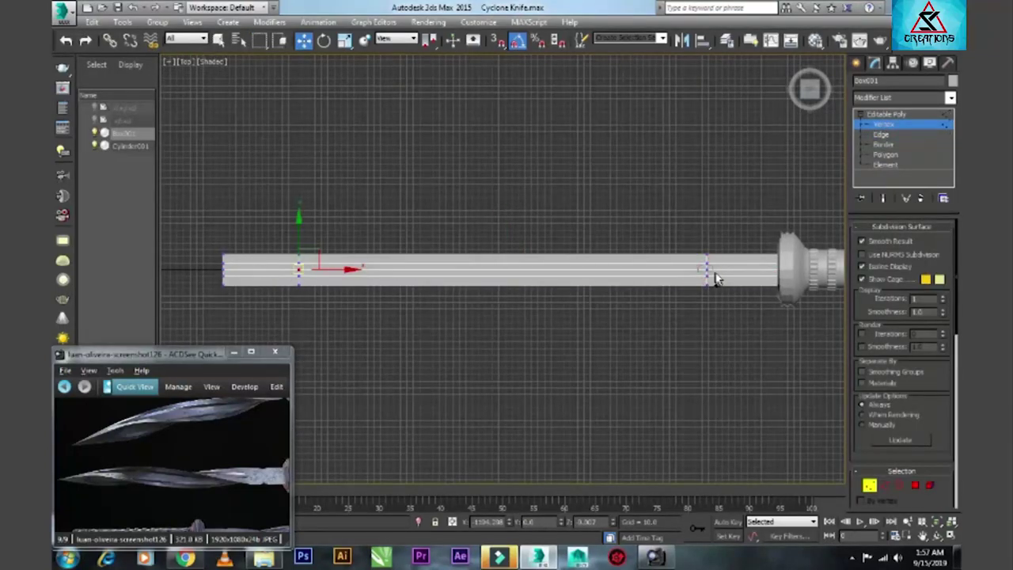
key(alt+w)
key(alt+w)
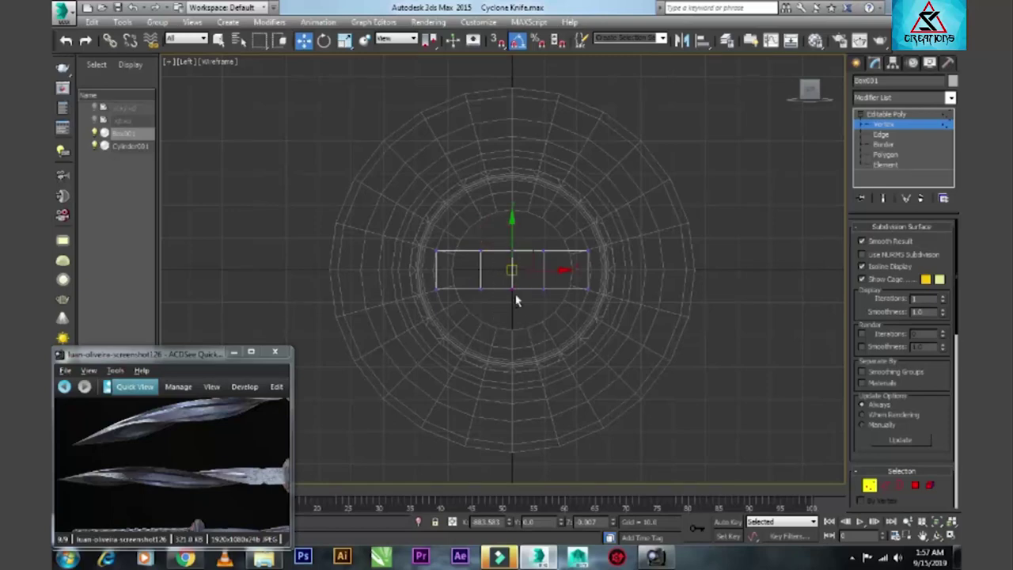
key(t)
click(723, 219)
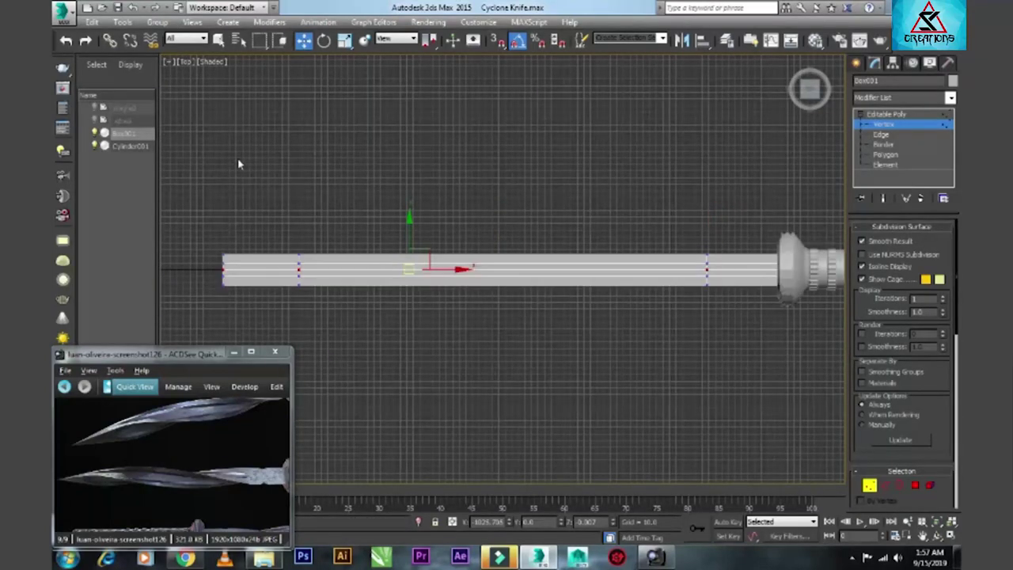
alt+drag(256, 320, 256, 320)
- Non-uniformly scale the end vertices inward along X so both ends taper to points
key(r)
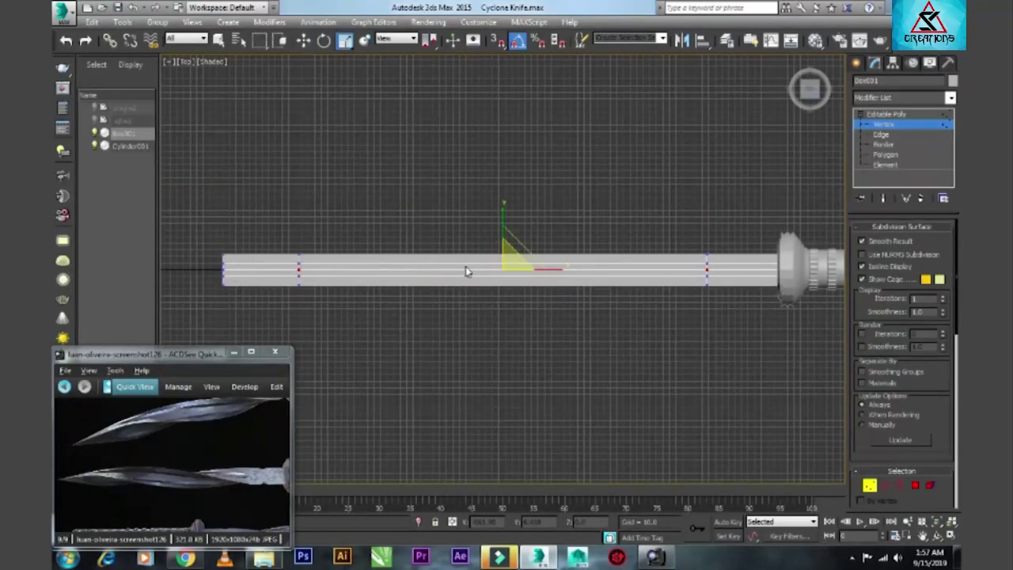
drag(565, 270, 566, 270)
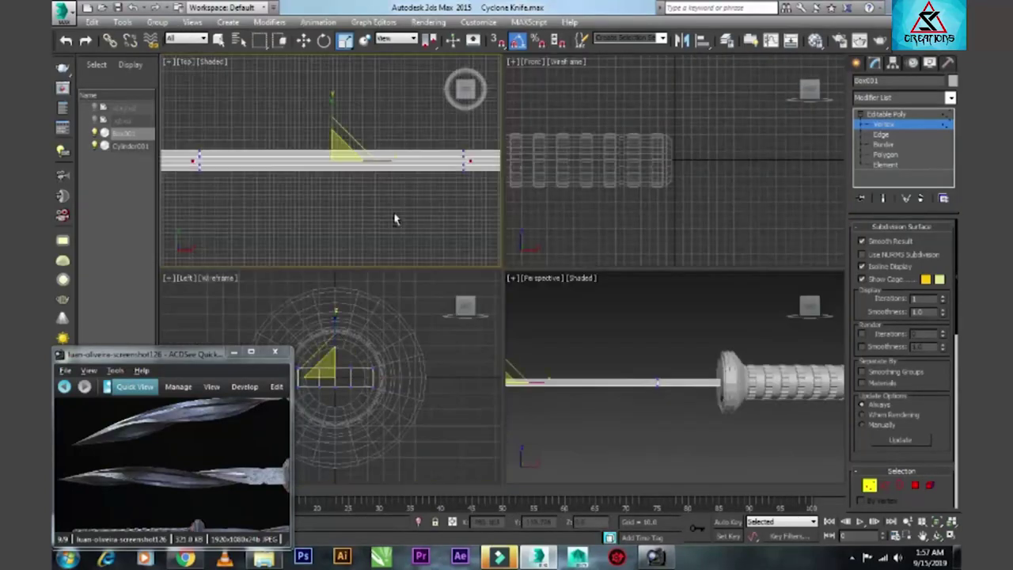
key(r)
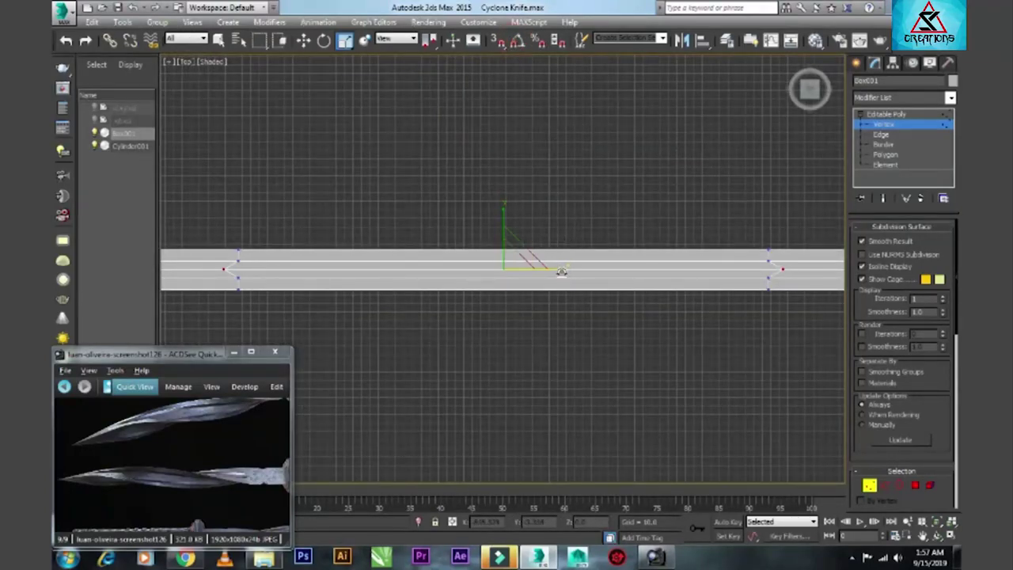
drag(559, 271, 558, 271)
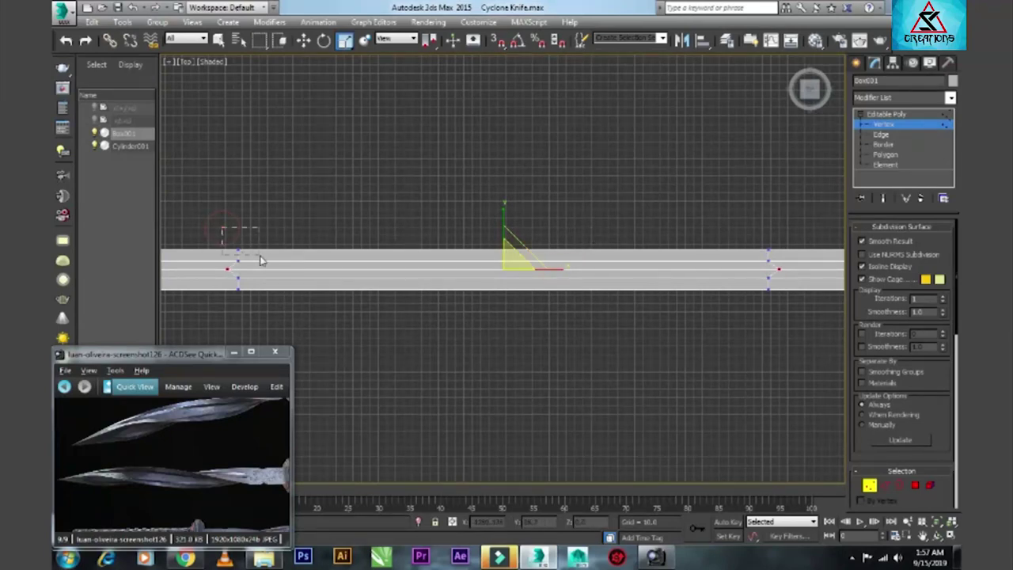
drag(261, 261, 261, 294)
ctrl+drag(772, 257, 771, 299)
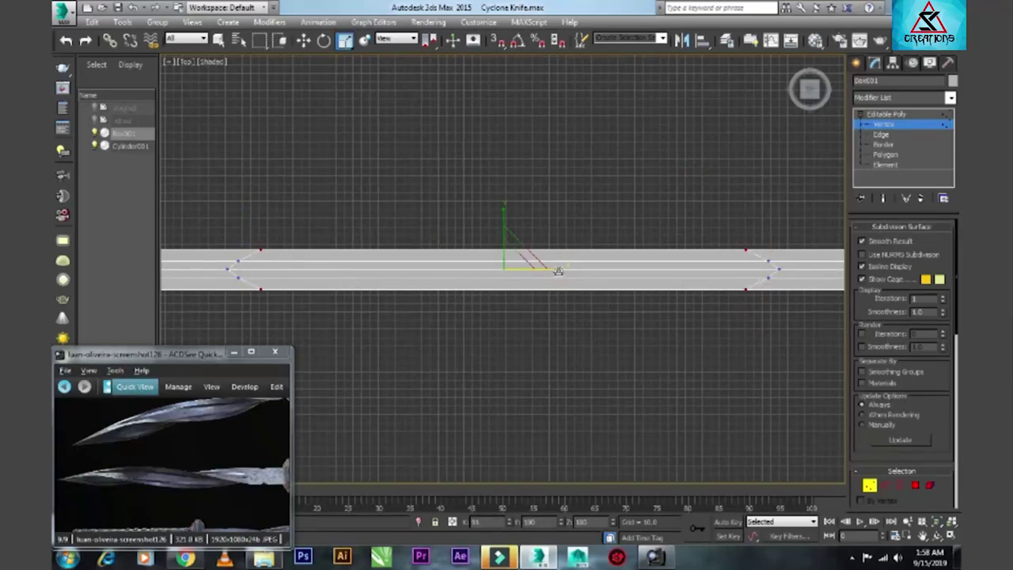
click(448, 192)
key(w)
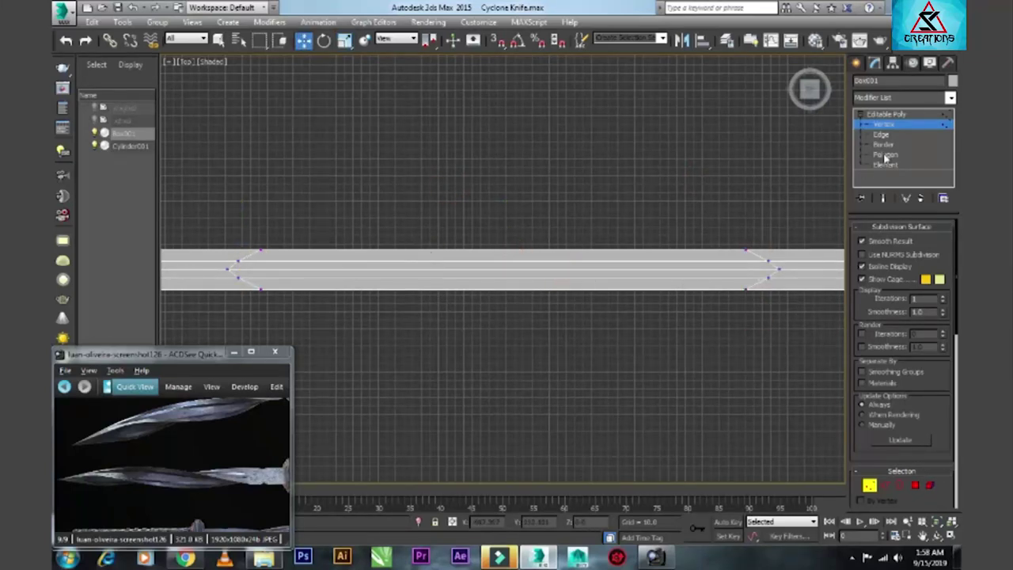
click(885, 155)
- Select only the middle strip of blade polygons and enlarge the side view
click(678, 264)
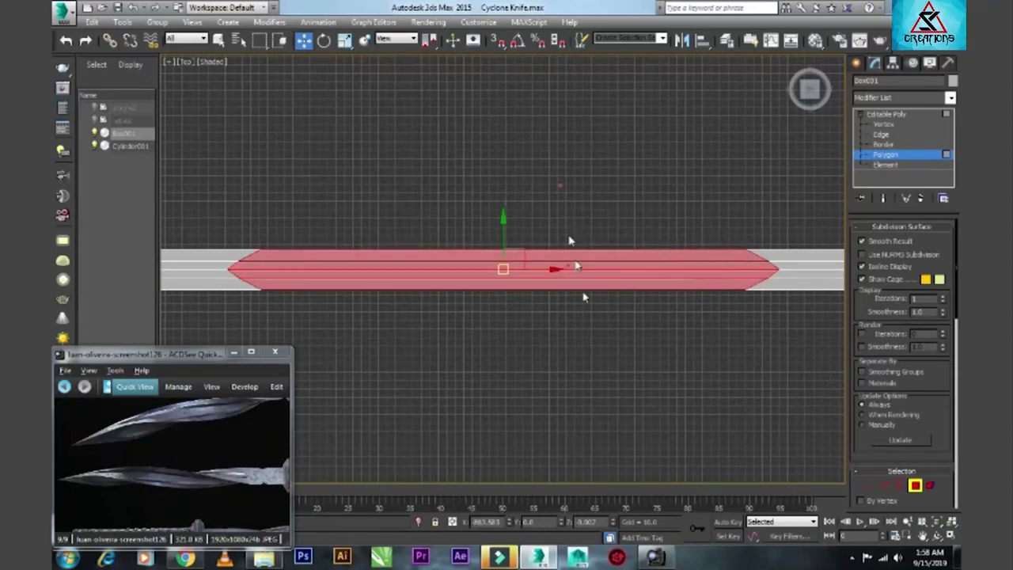
alt+drag(481, 324, 501, 290)
alt+drag(443, 220, 529, 259)
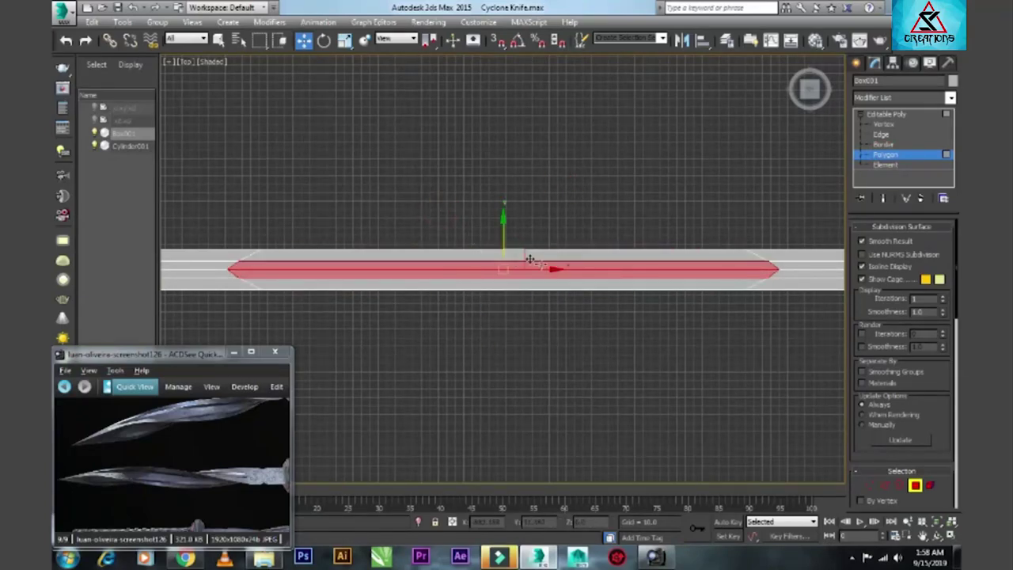
key(alt+w)
right_click(612, 343)
key(alt+w)
key(alt+w)
right_click(414, 198)
key(alt+w)
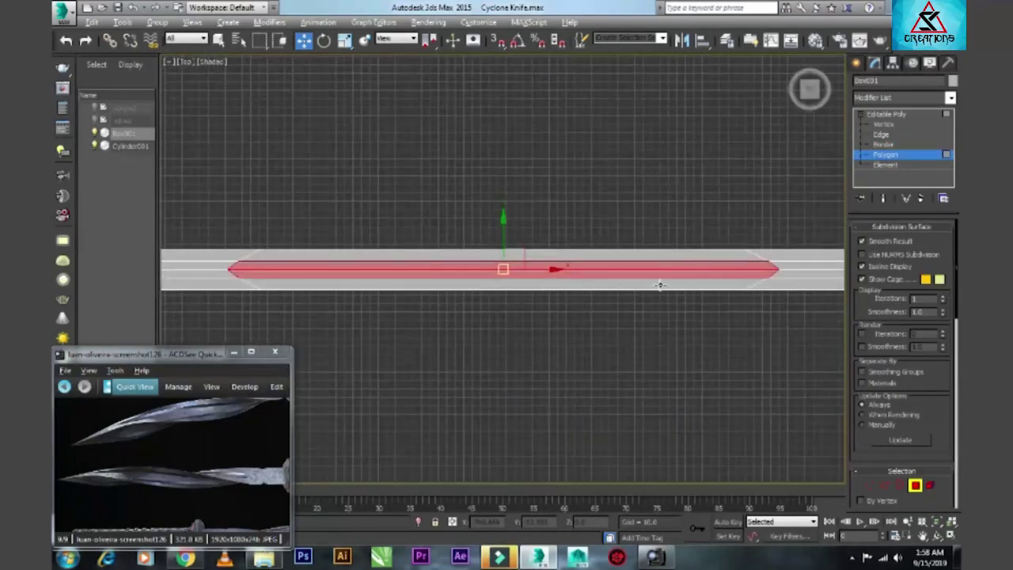
key(alt+w)
right_click(369, 273)
key(alt+w)
- Extrude the middle polygons inward with a small negative height and inspect in Perspective
scroll(901, 396, down, 5)
scroll(901, 473, down, 1)
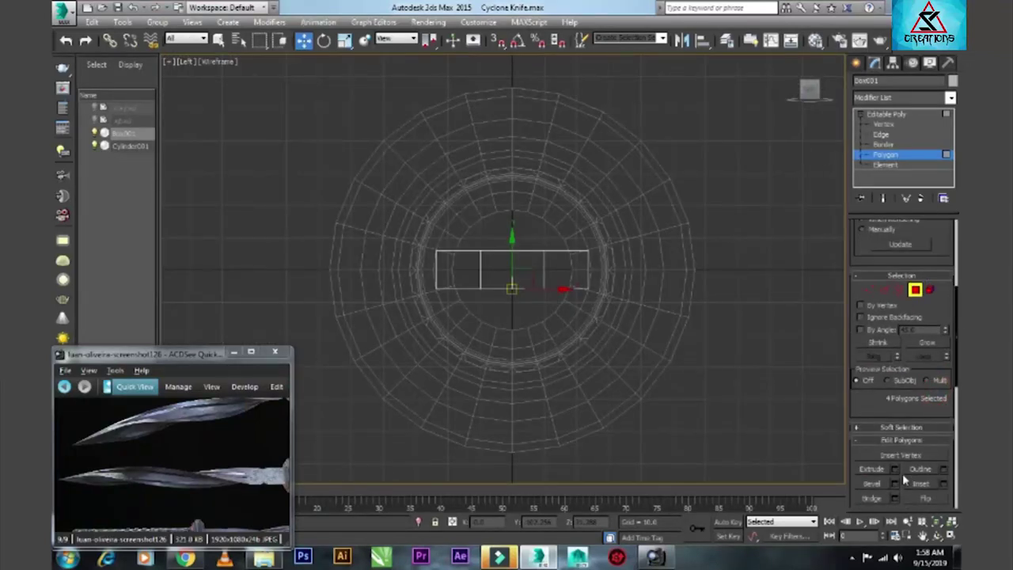
click(894, 468)
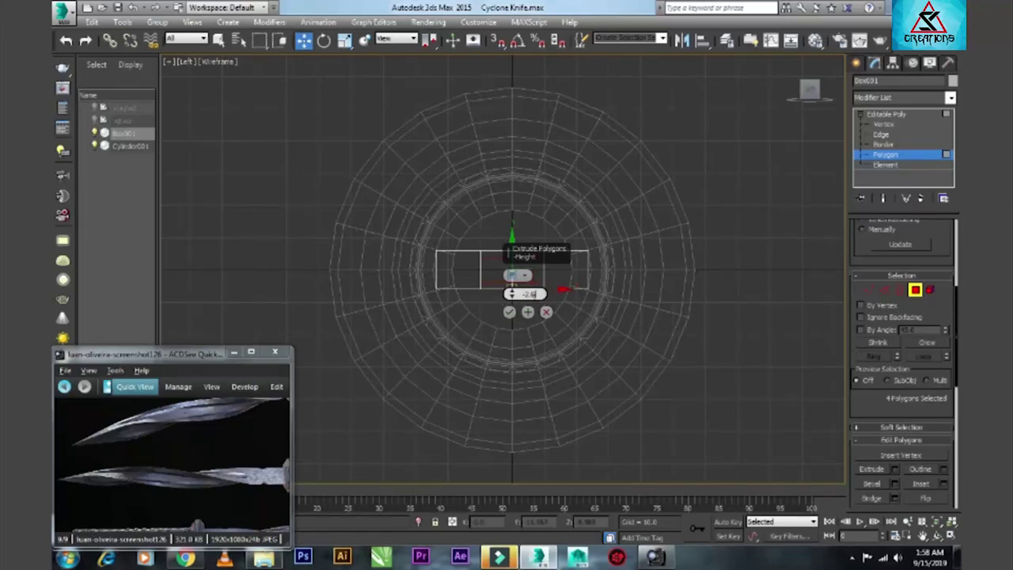
click(510, 312)
key(alt+w)
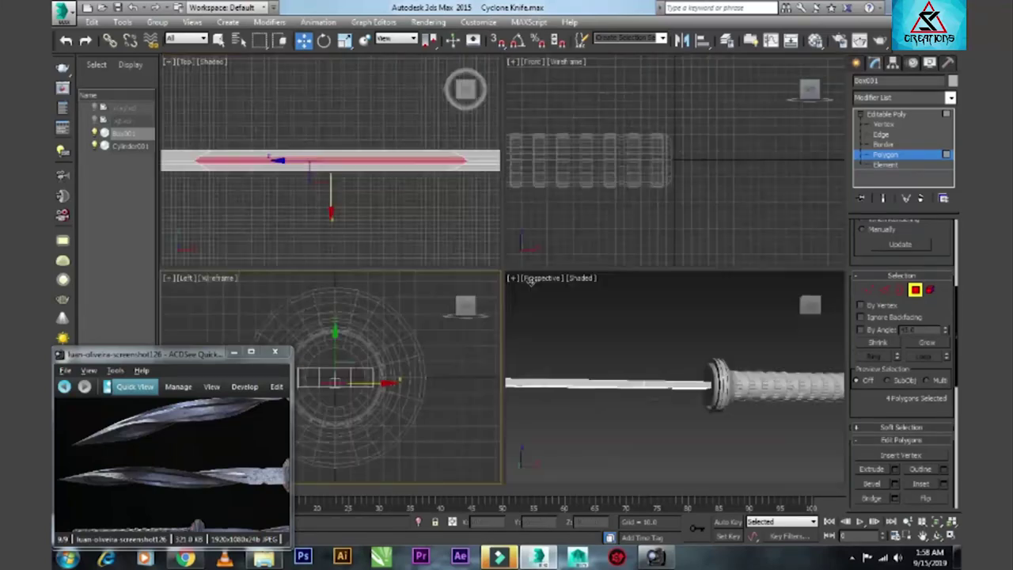
right_click(559, 317)
key(alt+w)
alt+middle_drag(559, 316, 552, 359)
scroll(489, 240, down, 3)
- Return to the enlarged Top view and clear the polygon selection
key(alt+w)
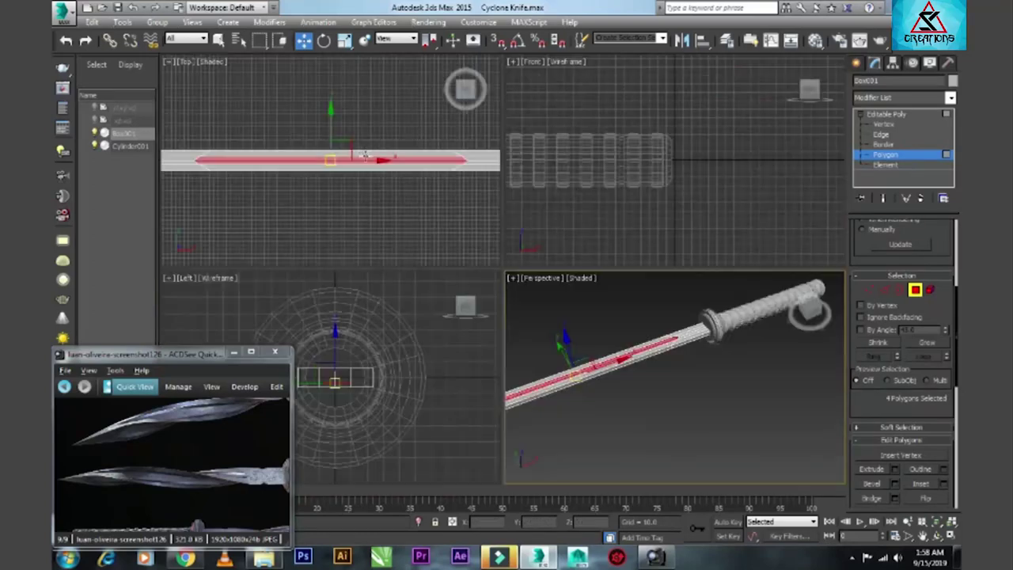
key(alt+w)
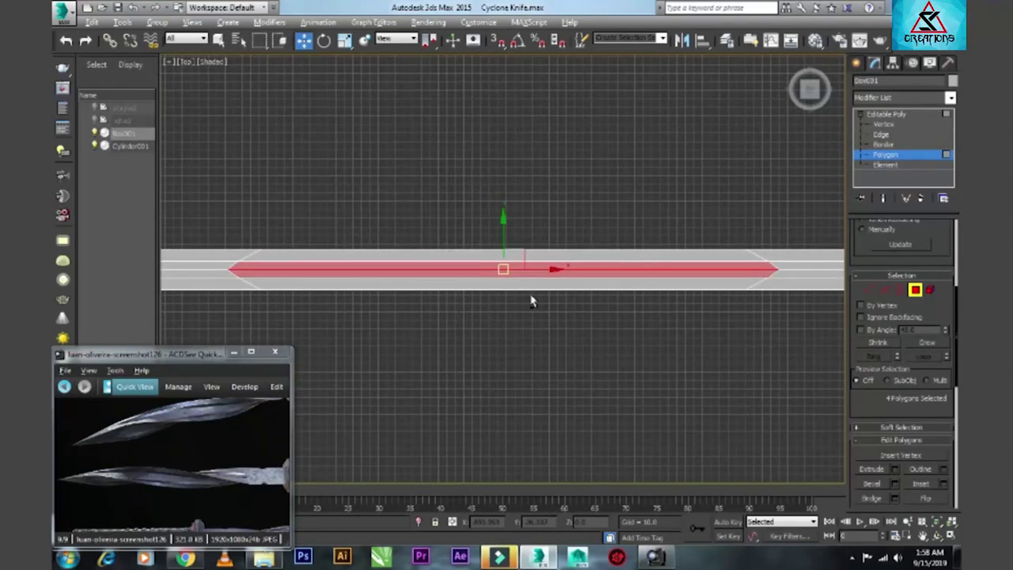
scroll(531, 298, down, 3)
scroll(356, 319, up, 3)
scroll(334, 212, up, 1)
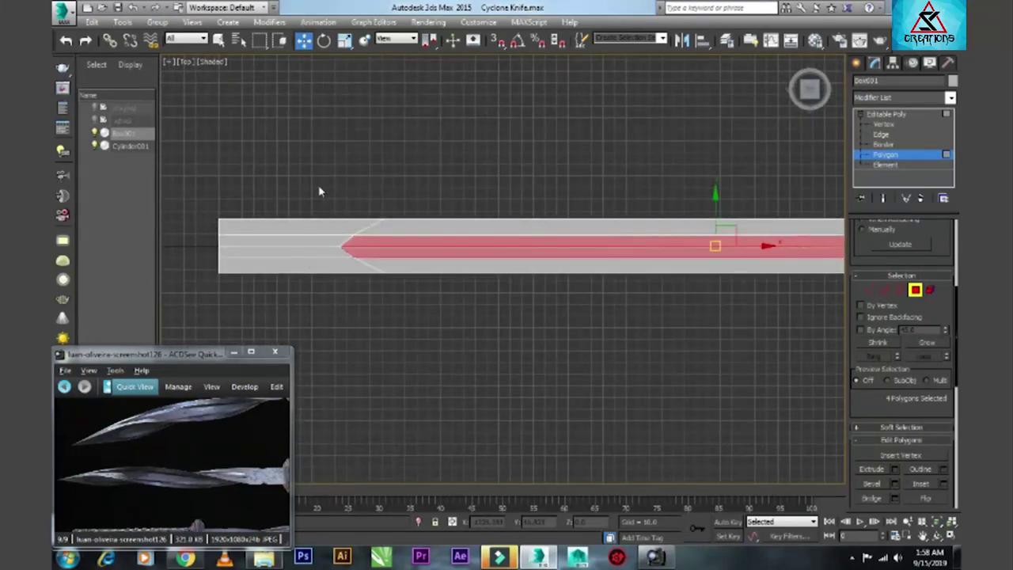
click(512, 175)
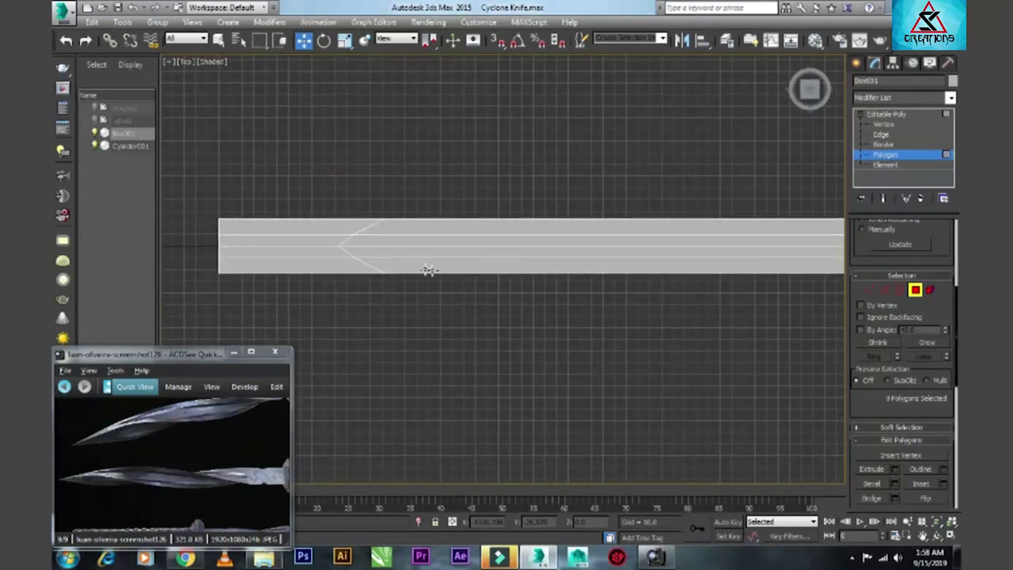
click(880, 136)
- Connect the blade's left-end edges with 3 new edge loops
click(883, 125)
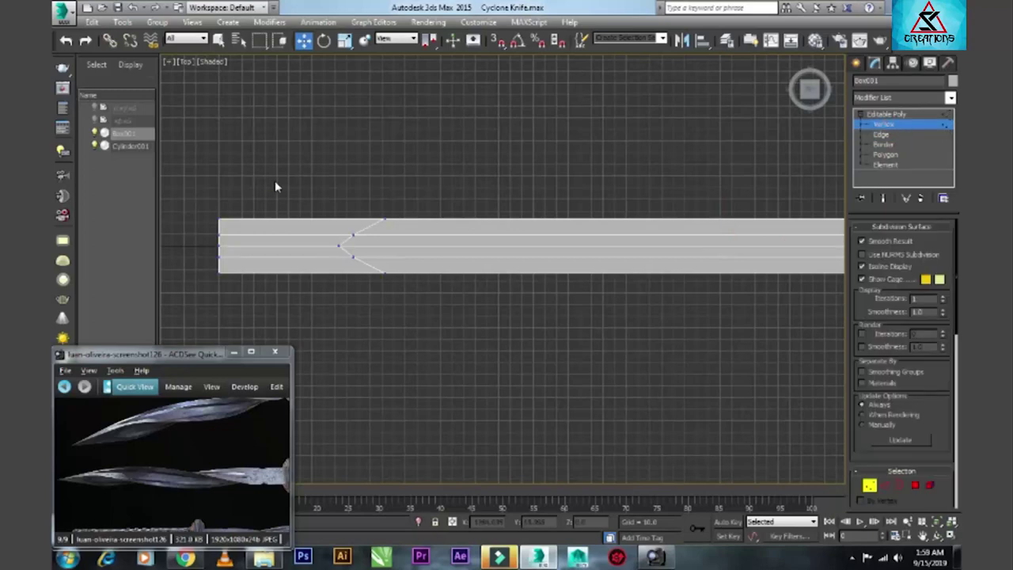
key(2)
drag(297, 231, 397, 303)
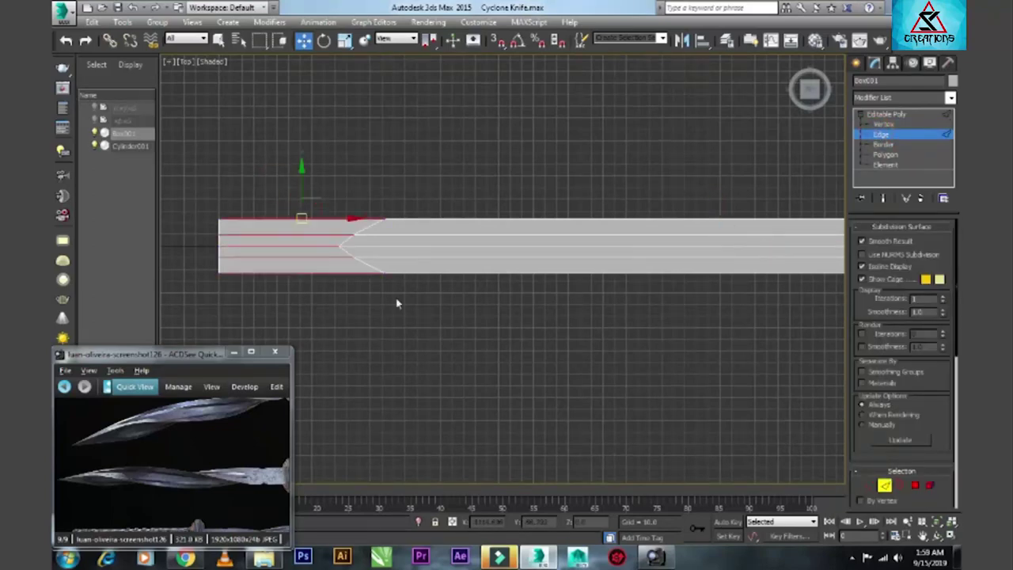
scroll(929, 427, down, 3)
scroll(929, 427, down, 3)
click(943, 490)
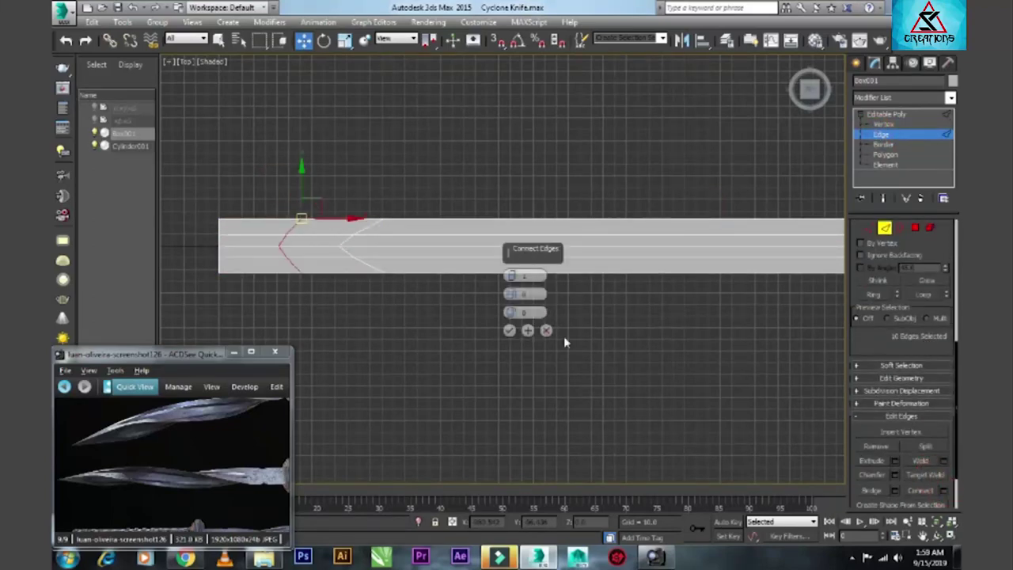
key(r)
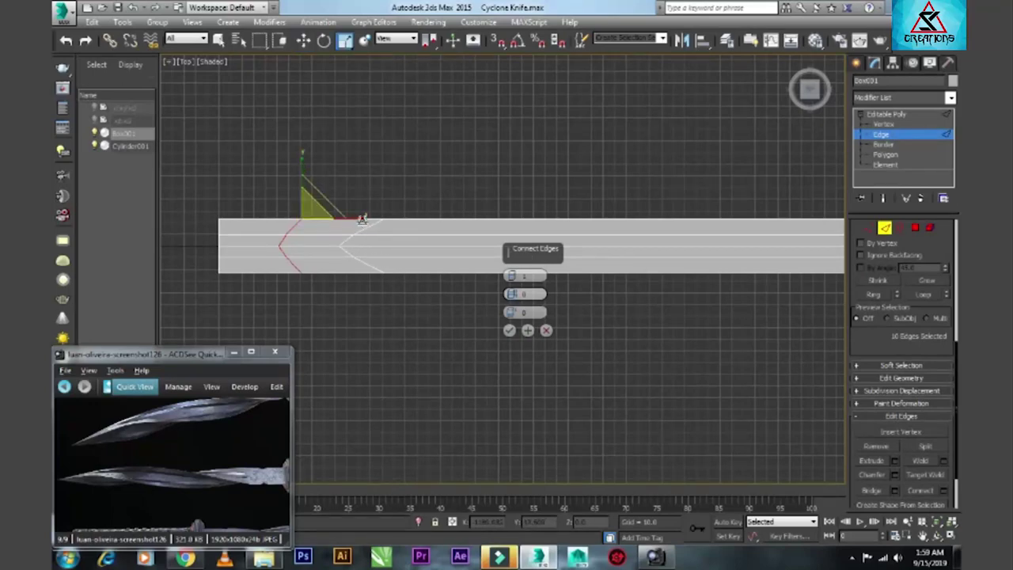
drag(362, 219, 322, 233)
key(ctrl+z)
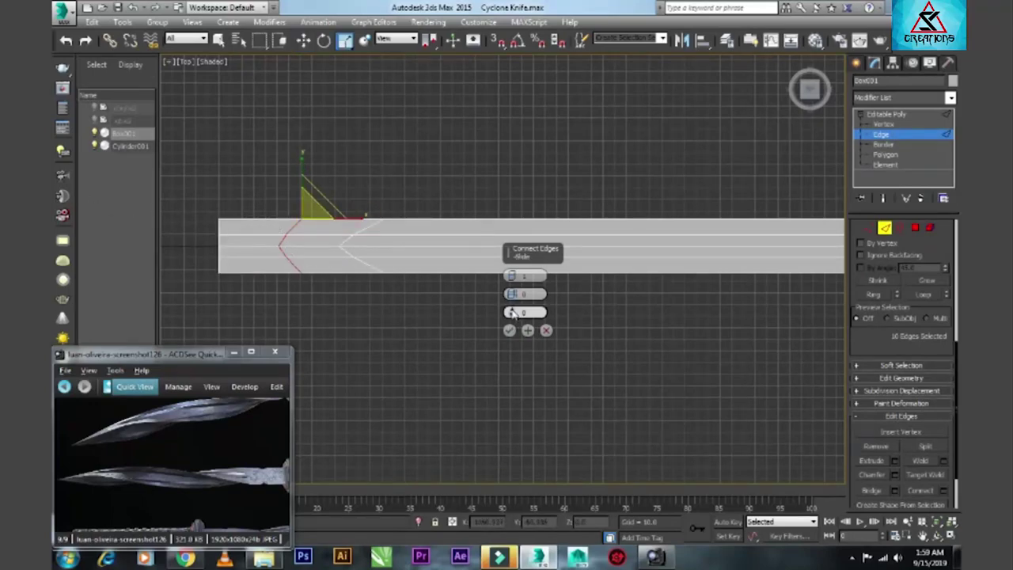
drag(511, 275, 510, 267)
click(510, 330)
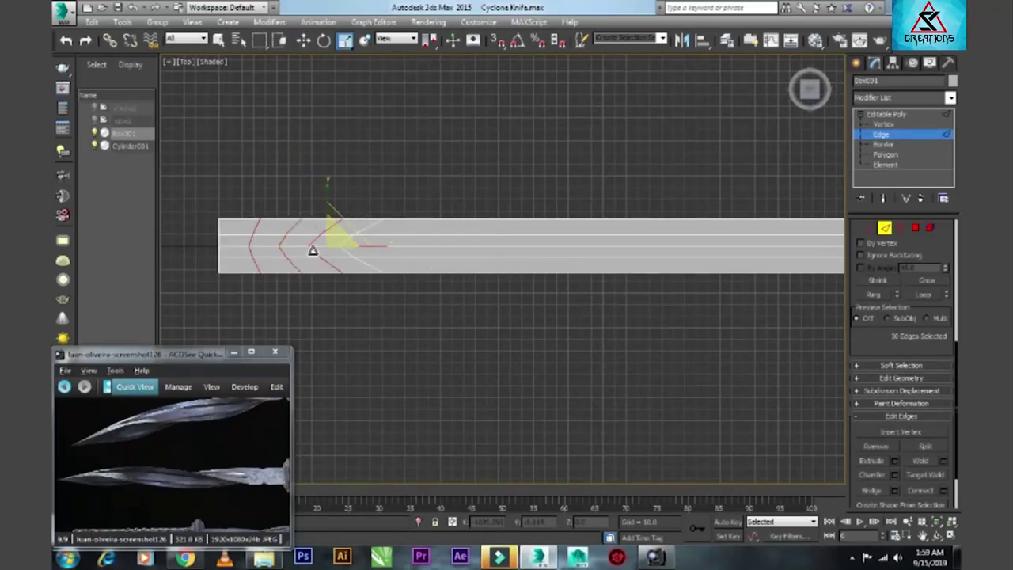
- Scale the three new V-shaped loops flat along X into straight lines
drag(332, 243, 305, 244)
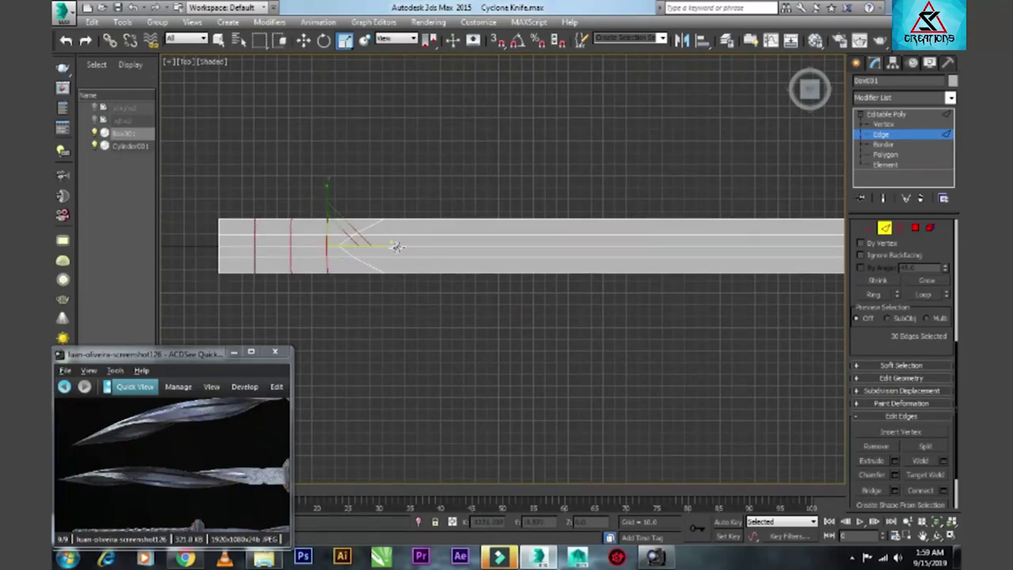
key(z)
scroll(694, 253, down, 3)
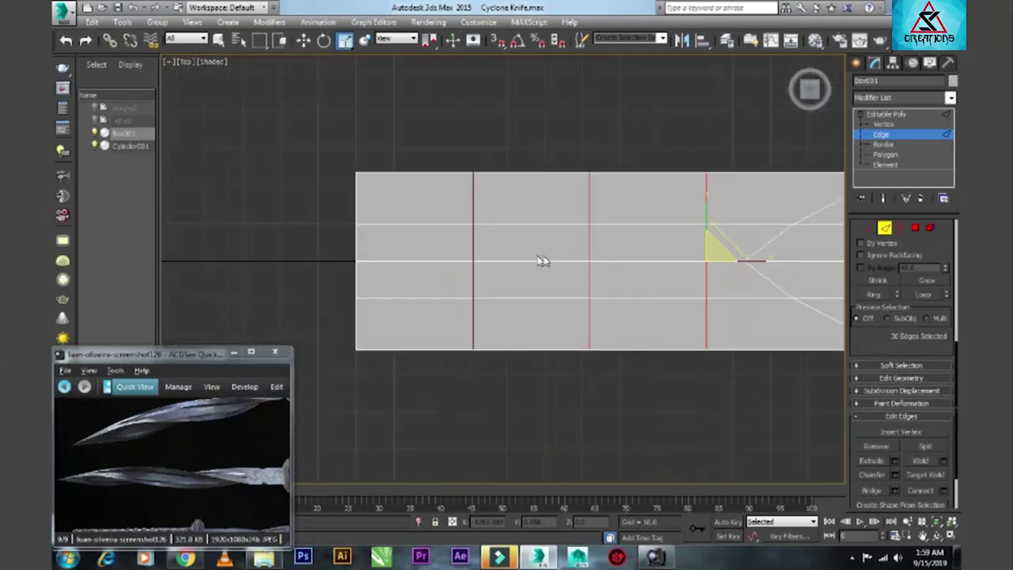
middle_drag(802, 249, 643, 248)
- Scale the left-end vertex columns on Y, collapsing the leftmost column into a point
key(1)
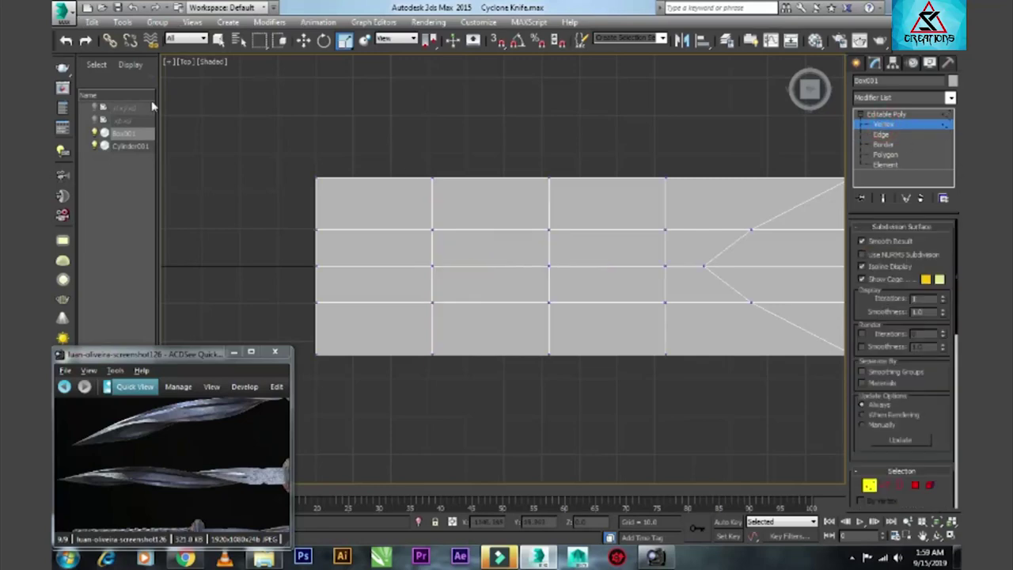
drag(501, 354, 558, 332)
scroll(439, 232, down, 1)
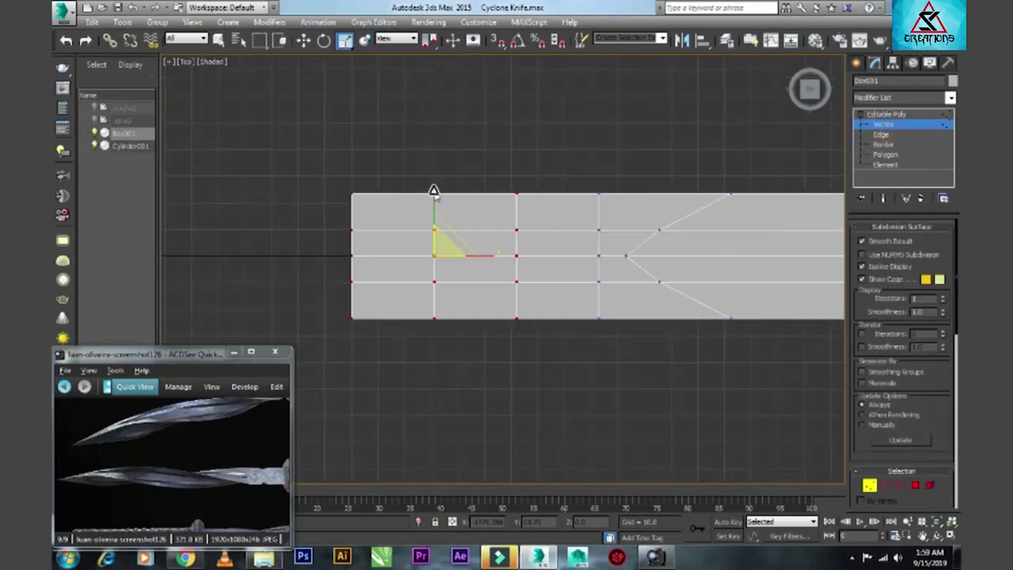
drag(434, 190, 336, 324)
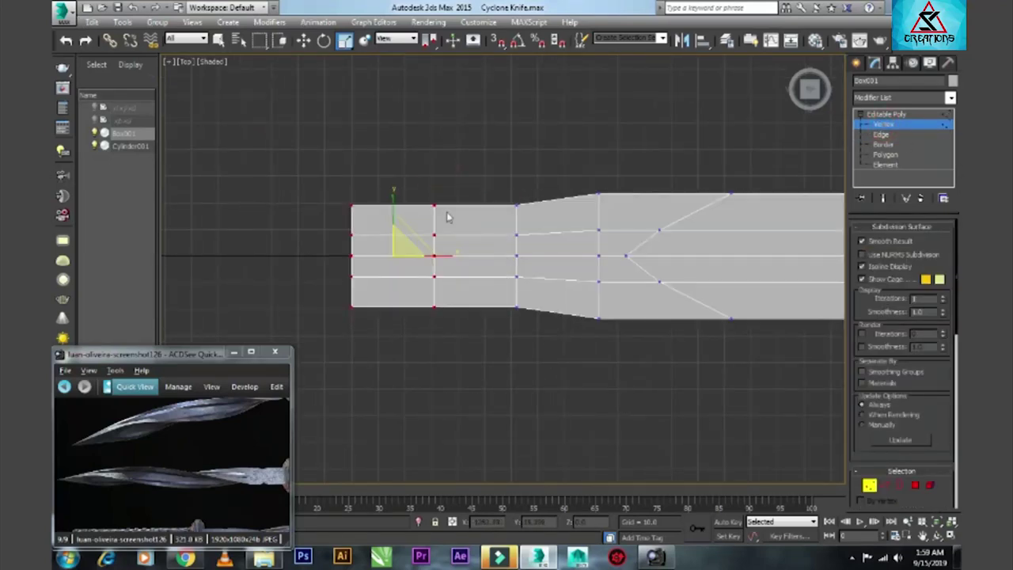
drag(392, 194, 389, 222)
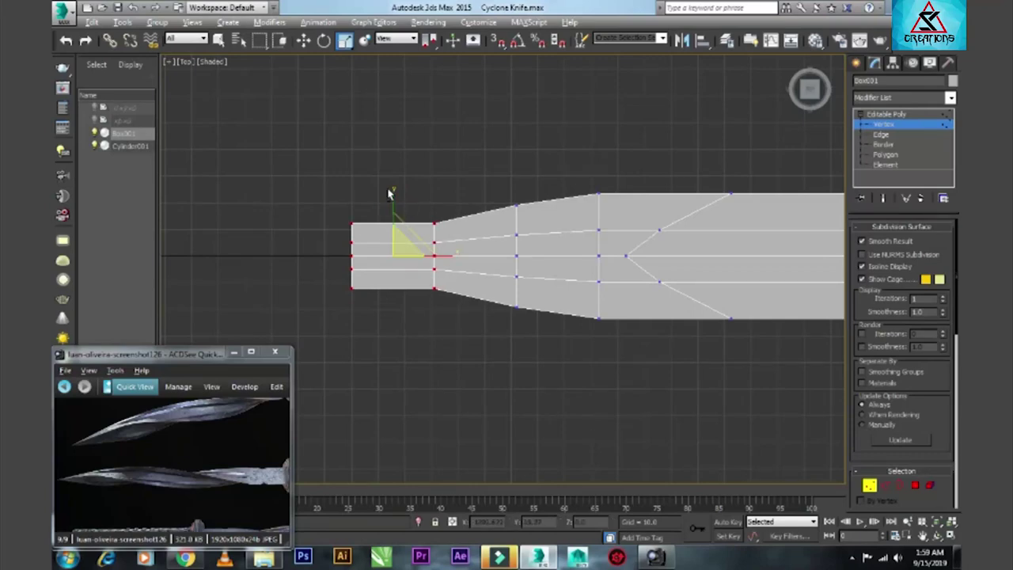
drag(378, 188, 340, 300)
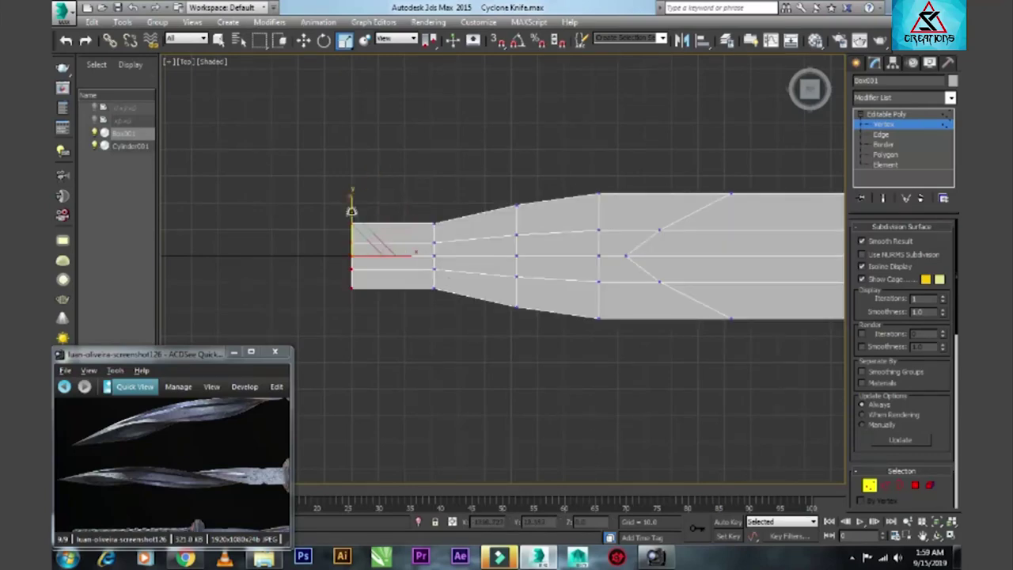
drag(351, 203, 340, 418)
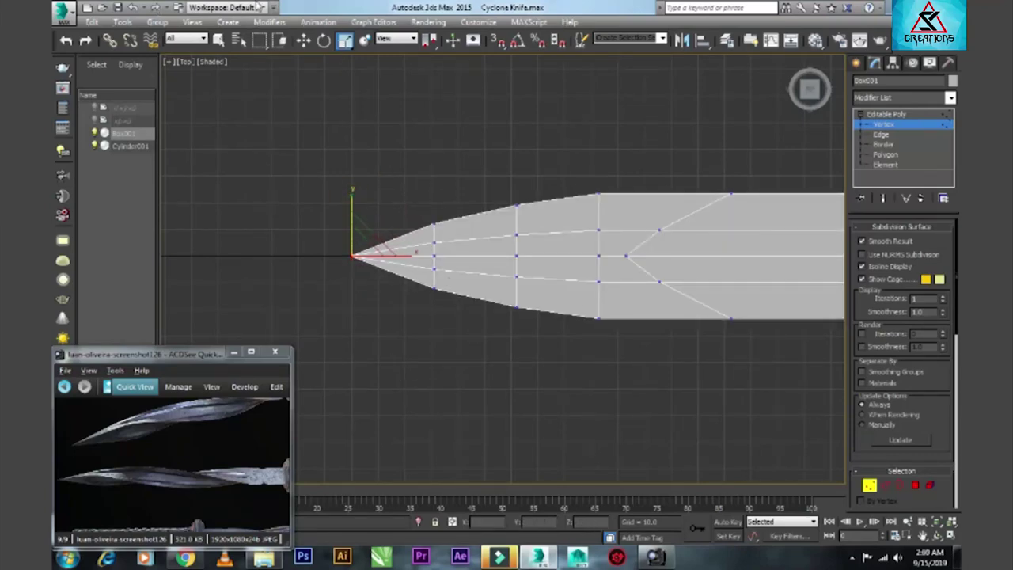
- Frame and orbit the Perspective view to inspect the blade's left tip
key(alt+w)
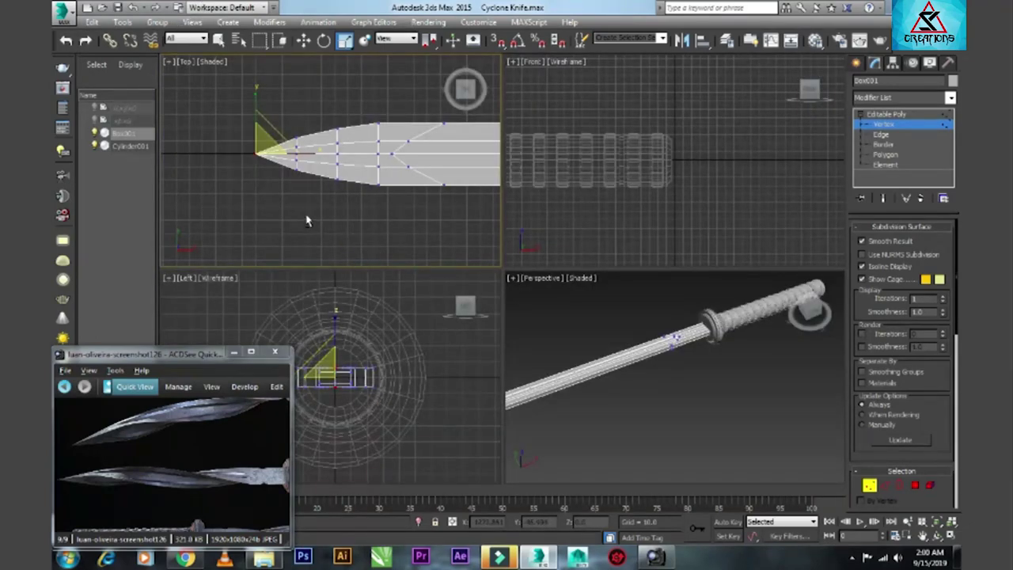
key(alt+w)
key(alt+w)
right_click(627, 341)
key(z)
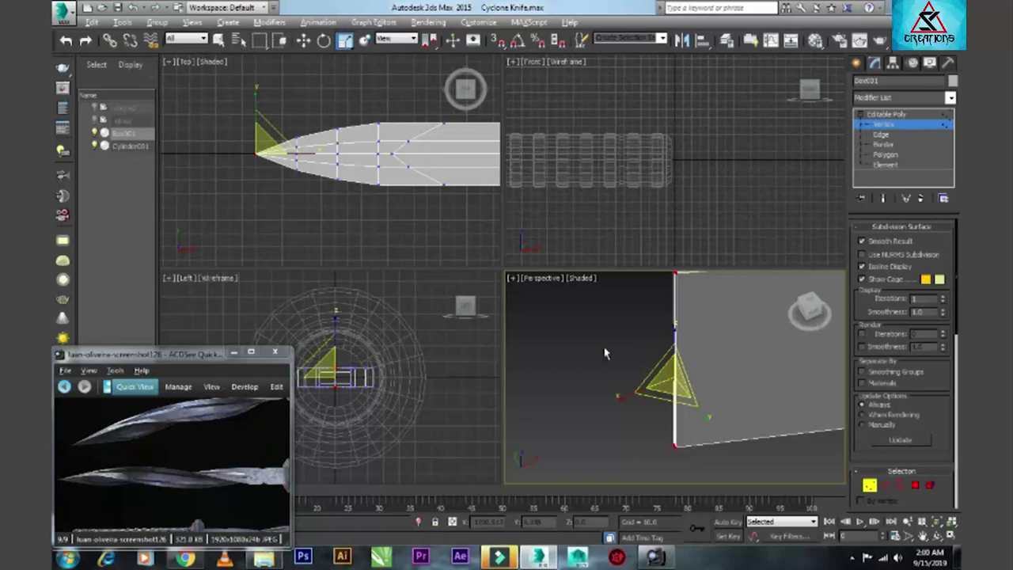
key(alt+w)
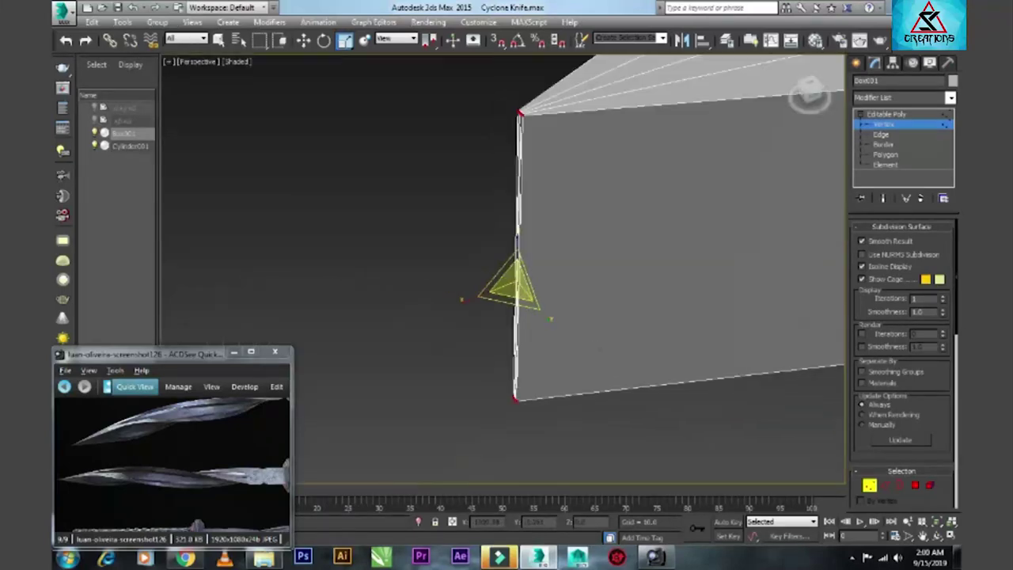
alt+middle_drag(608, 368, 770, 142)
click(796, 90)
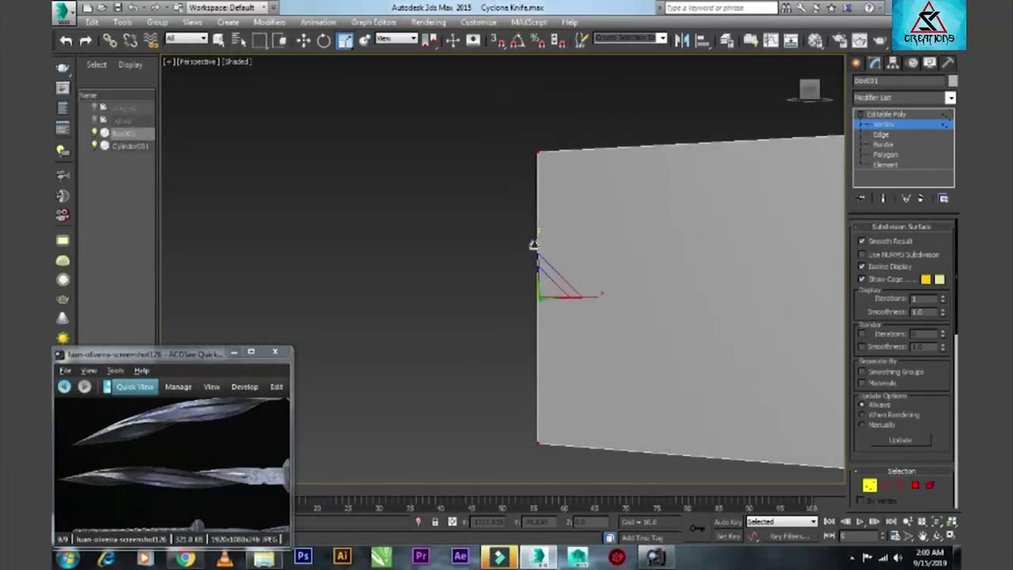
mouse_move(539, 234)
alt+middle_down()
mouse_move(602, 238)
mouse_move(535, 235)
alt+middle_up()
- Pinch the end vertices into a wedge tip in the enlarged Top view
key(alt+w)
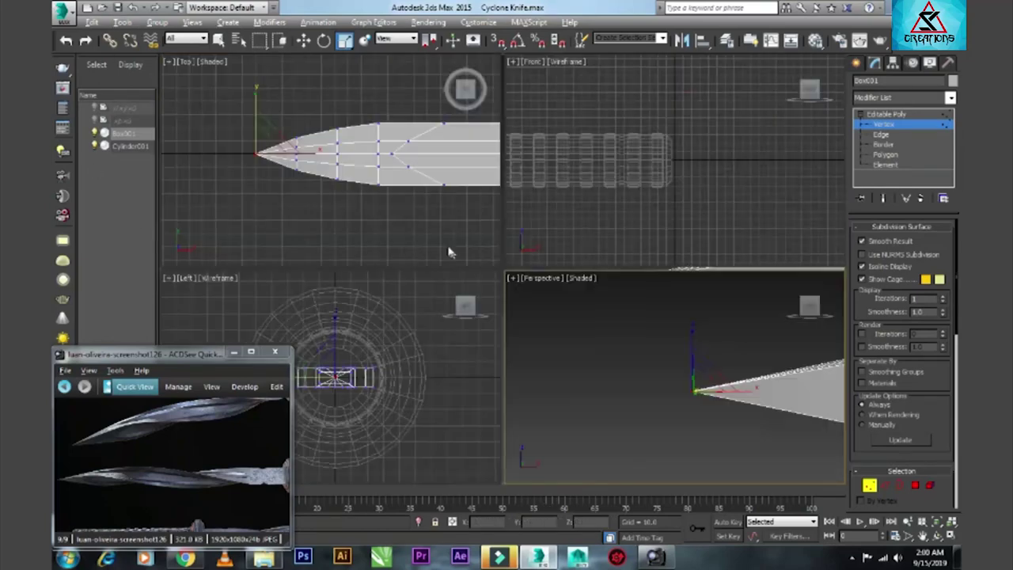
key(alt+w)
scroll(440, 274, up, 3)
drag(504, 234, 507, 364)
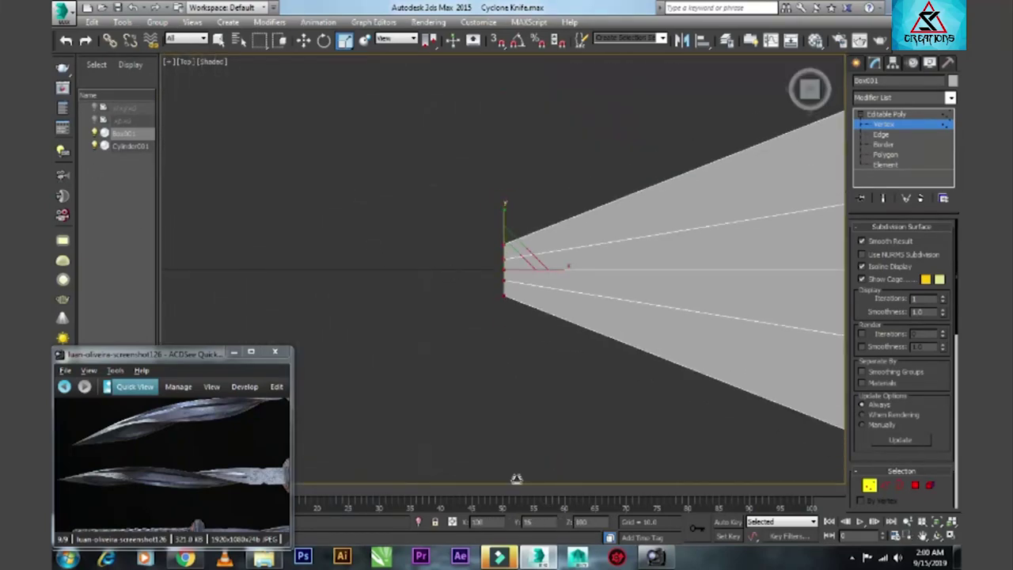
middle_drag(510, 250, 534, 259)
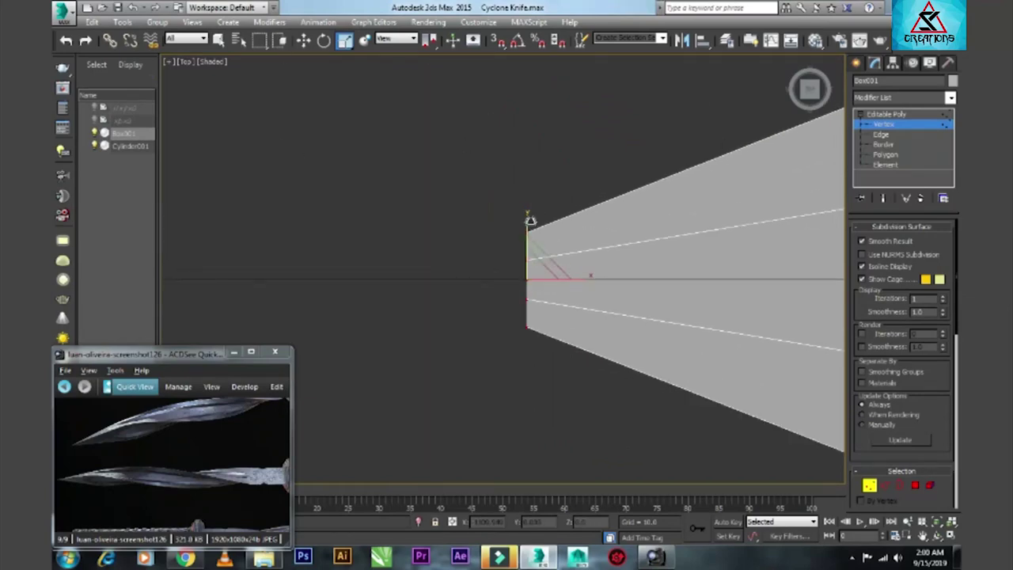
middle_drag(539, 99, 517, 90)
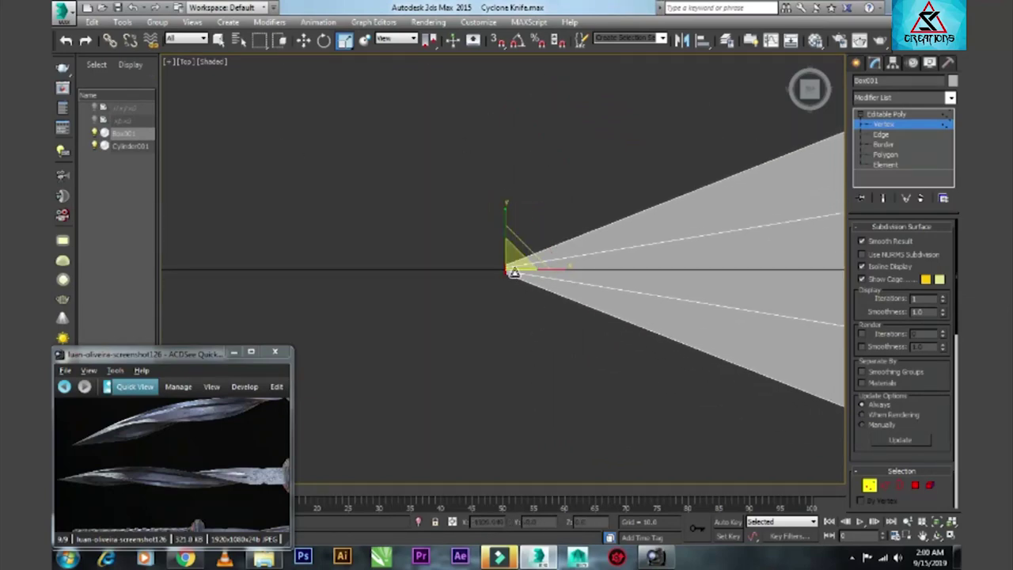
- In the Front view, select vertex columns behind the tip and adjust the blade's thickness
key(alt+w)
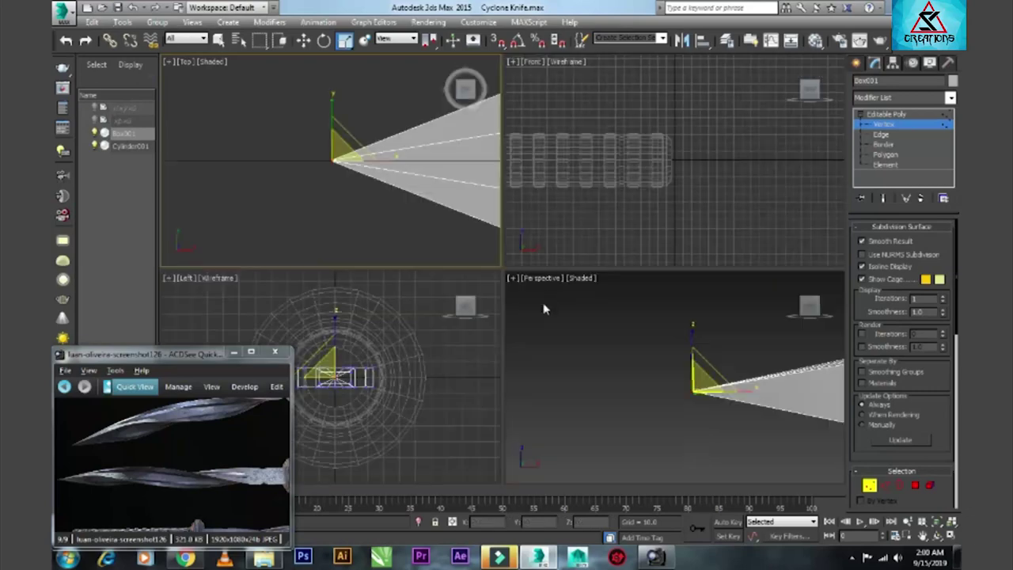
key(alt+w)
key(alt+w)
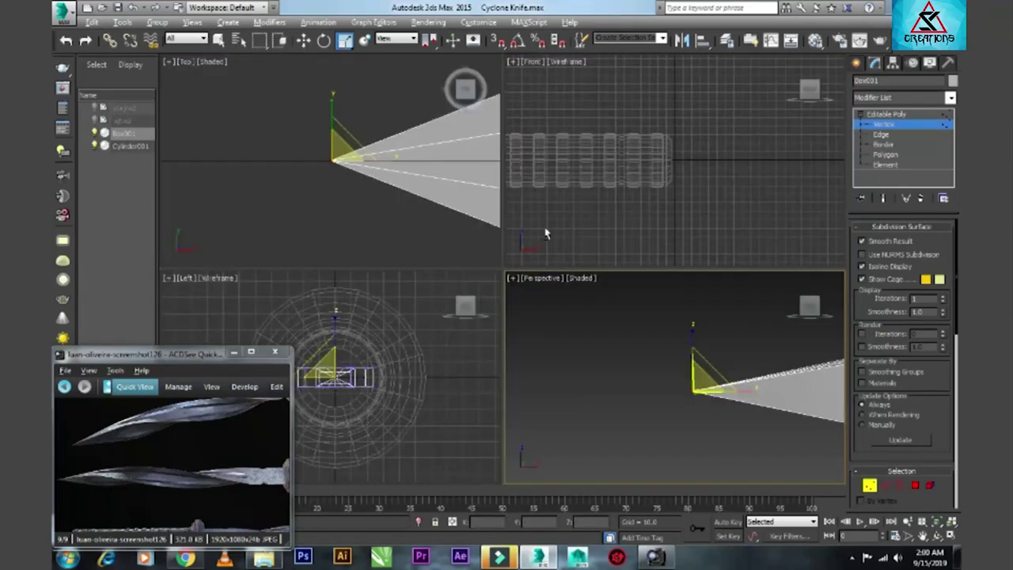
right_click(544, 234)
key(alt+w)
scroll(601, 222, up, 2)
scroll(580, 253, up, 2)
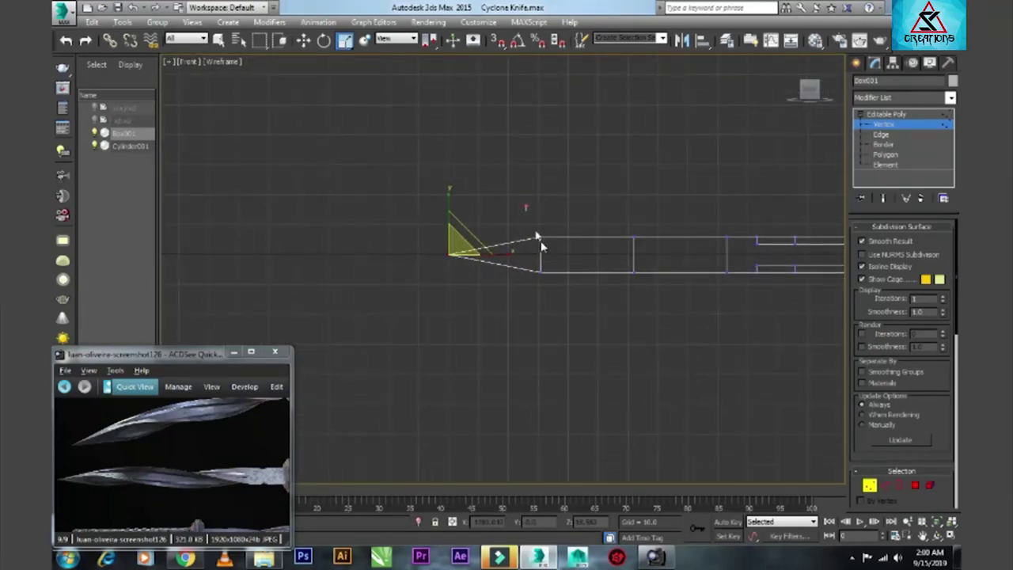
drag(526, 225, 553, 281)
drag(621, 226, 653, 271)
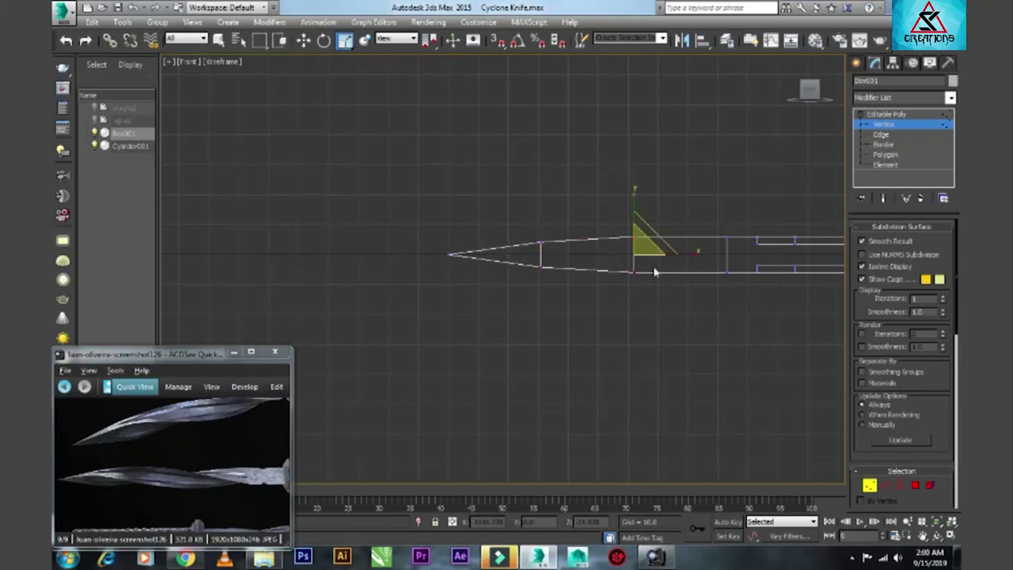
drag(678, 208, 740, 305)
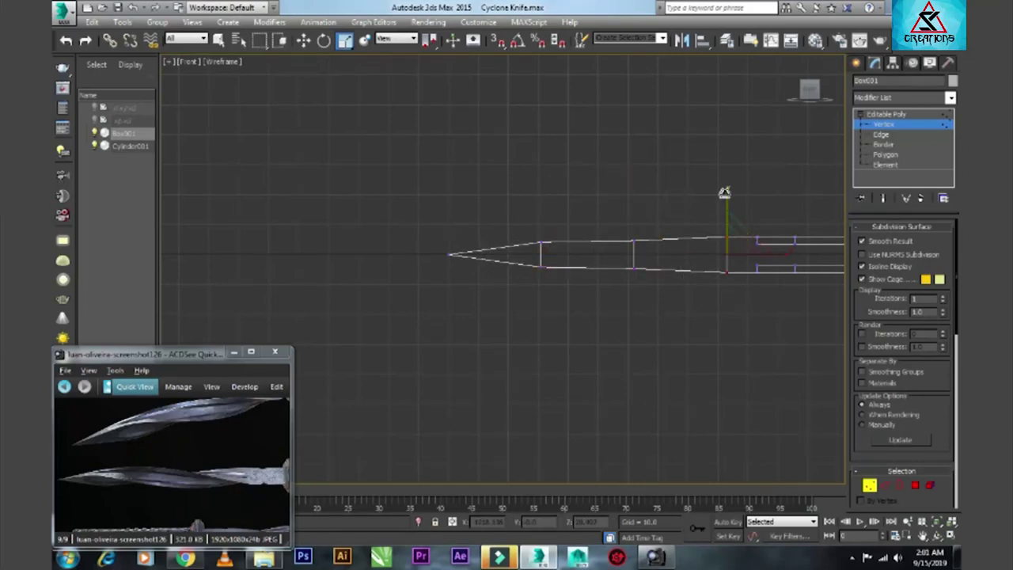
drag(724, 193, 724, 201)
- Slide the vertex columns behind the tip slightly toward the handle
drag(563, 230, 524, 285)
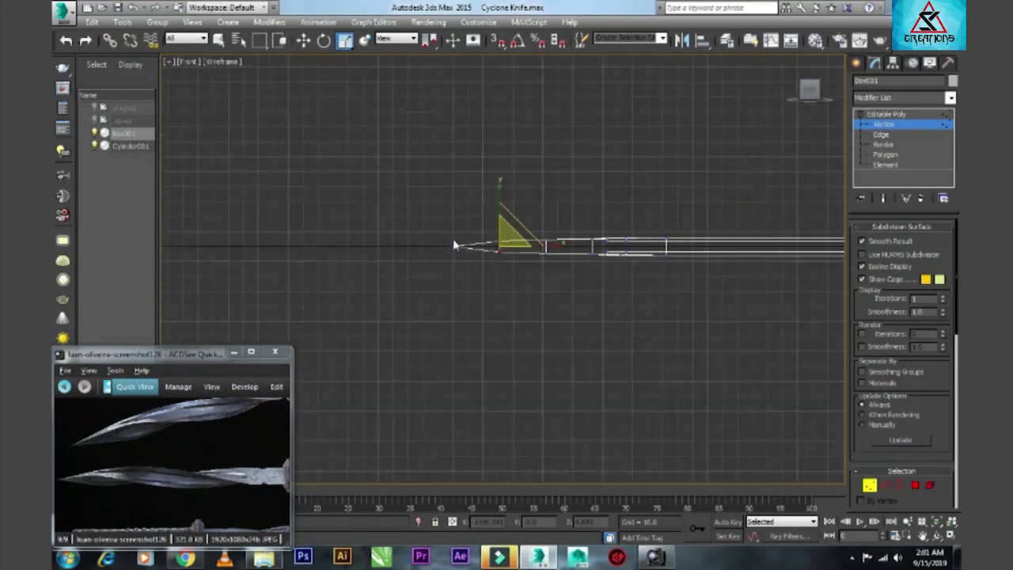
drag(436, 239, 475, 265)
key(w)
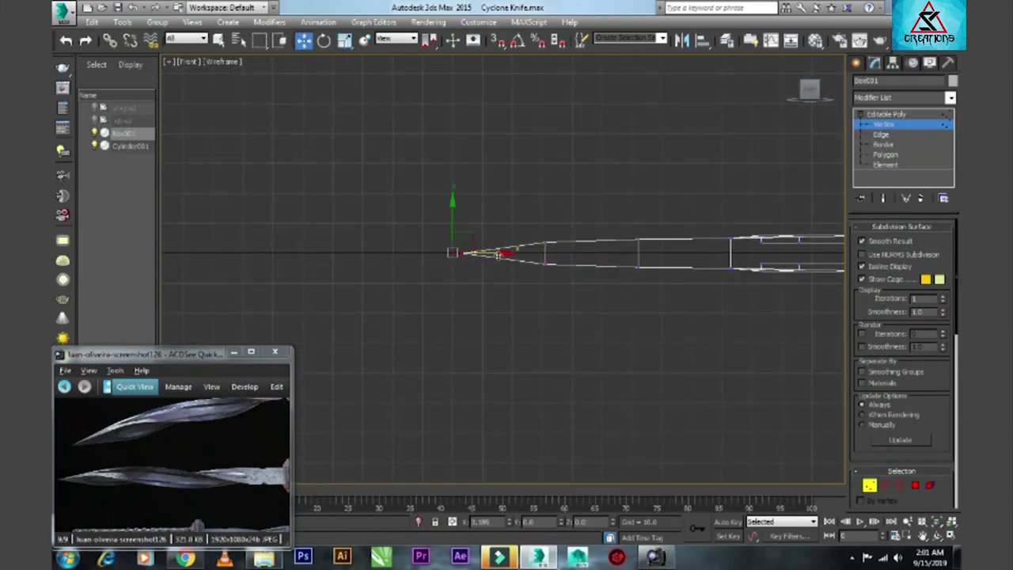
drag(535, 222, 555, 278)
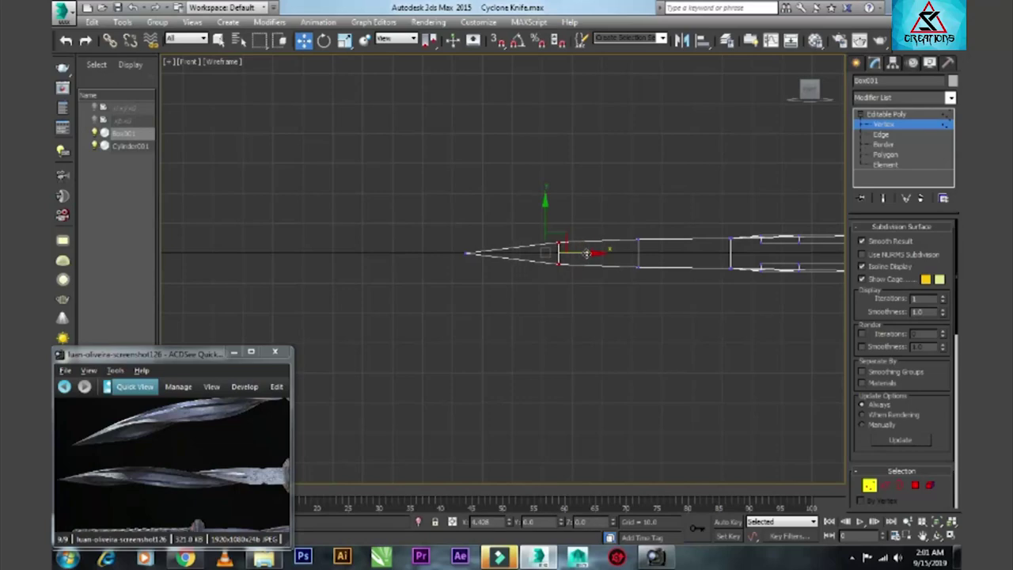
mouse_move(592, 249)
mouse_down()
mouse_move(609, 235)
mouse_move(655, 278)
mouse_up()
drag(700, 237, 713, 225)
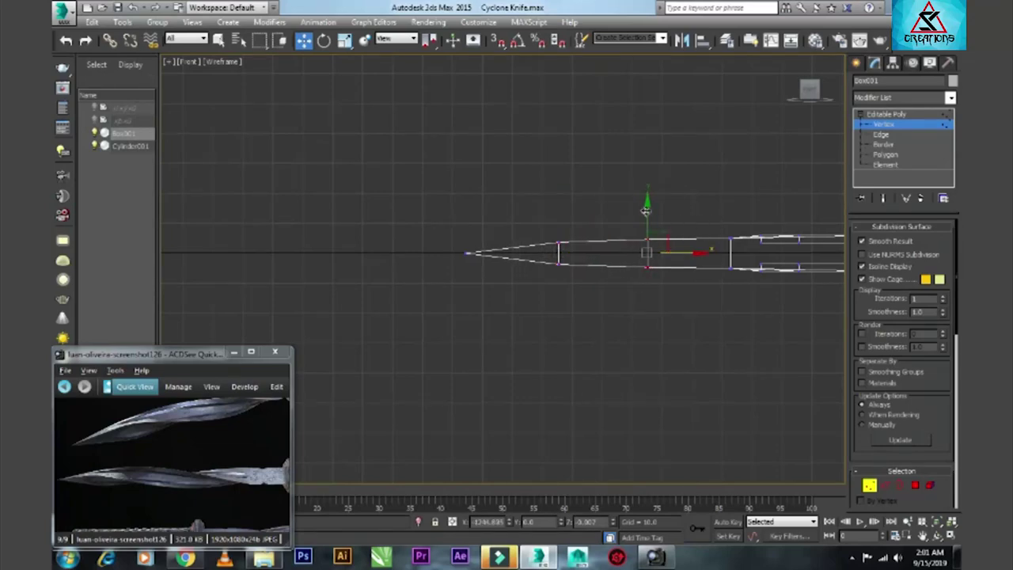
- Scale the top and bottom vertex pairs farther along the blade to taper it
key(r)
middle_drag(648, 197, 565, 190)
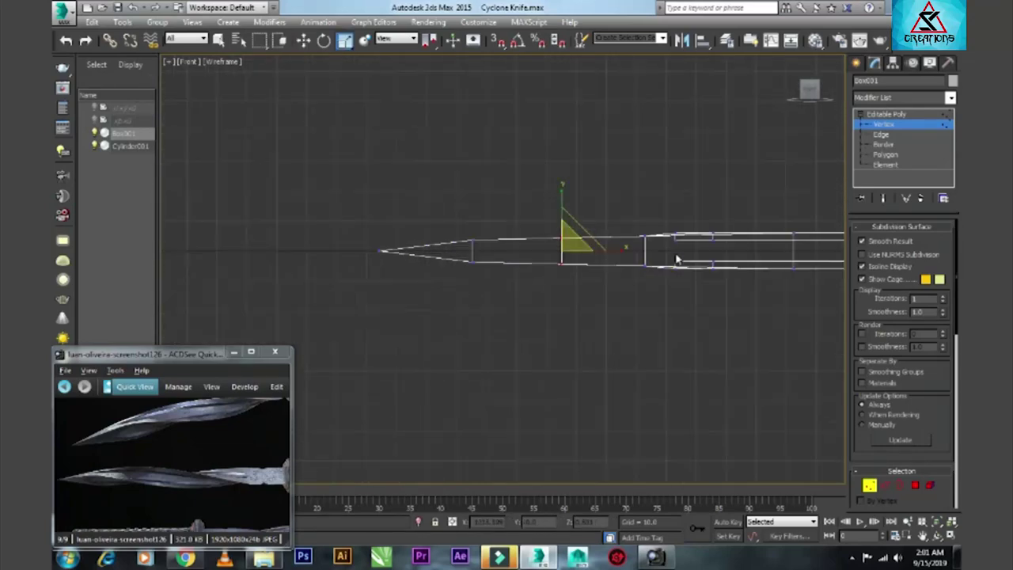
scroll(582, 201, up, 5)
mouse_move(626, 177)
mouse_down()
mouse_move(680, 204)
mouse_move(673, 195)
mouse_up()
ctrl+click(677, 295)
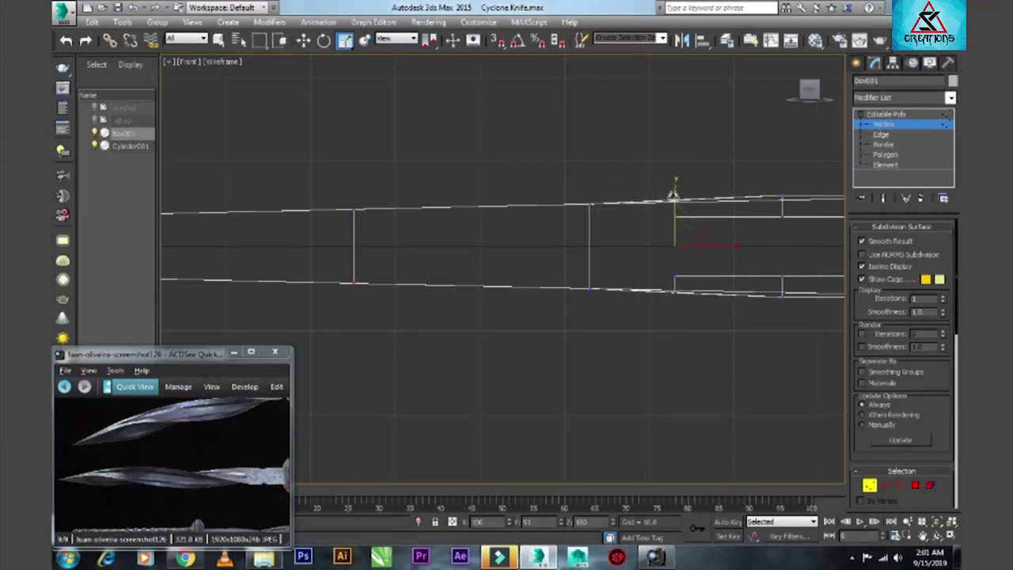
click(782, 293)
ctrl+click(783, 196)
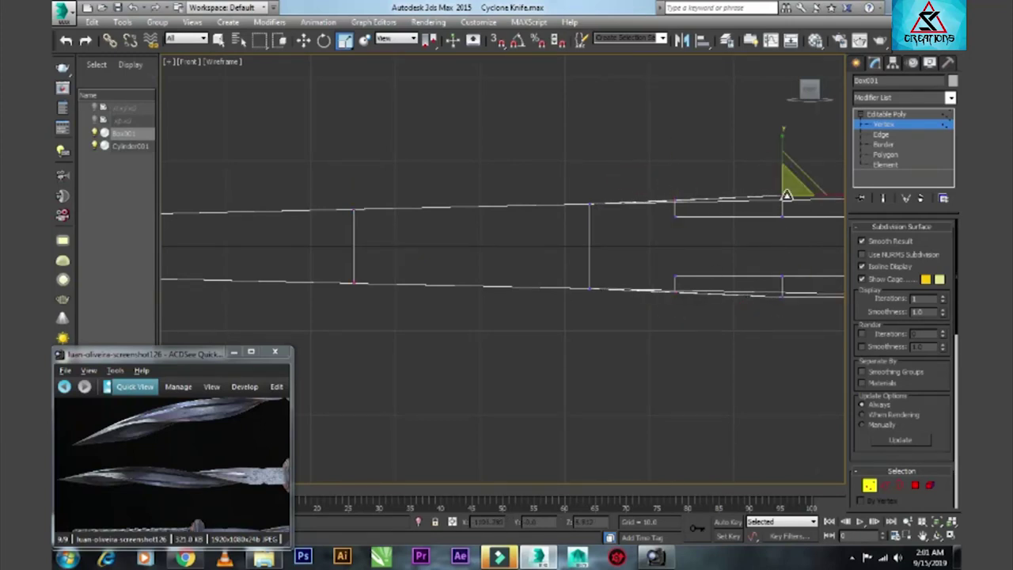
mouse_move(780, 135)
mouse_down()
mouse_move(791, 207)
mouse_move(777, 190)
mouse_up()
click(782, 295)
ctrl+click(784, 197)
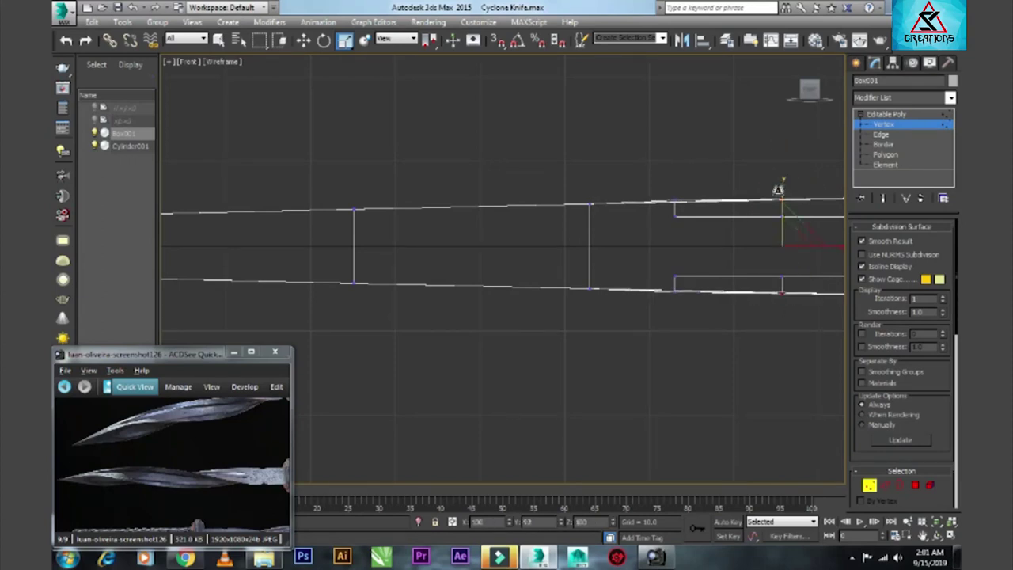
- Pan along the blade and select the vertex pairs nearer its end
middle_drag(777, 190, 524, 166)
click(757, 172)
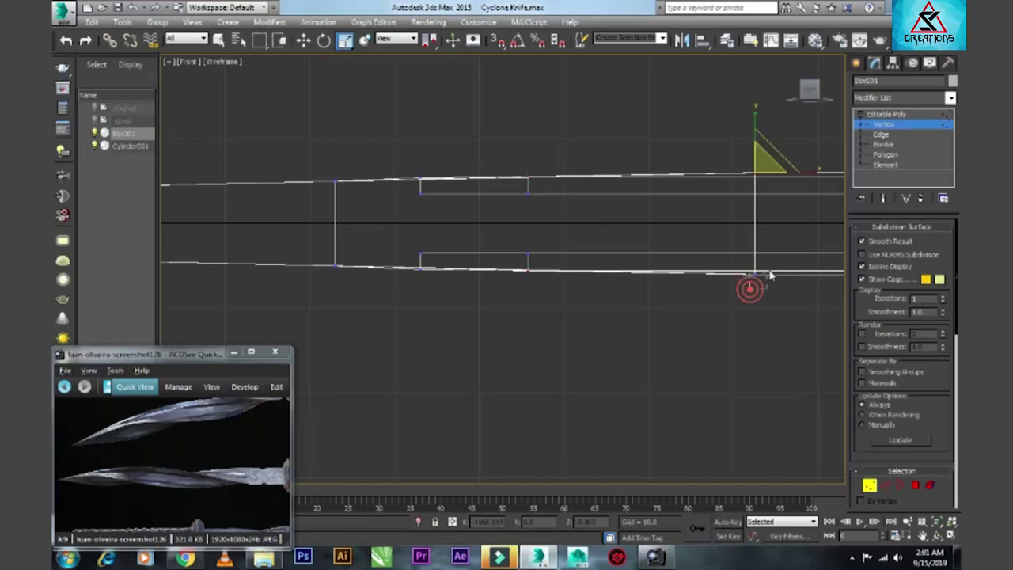
ctrl+click(748, 282)
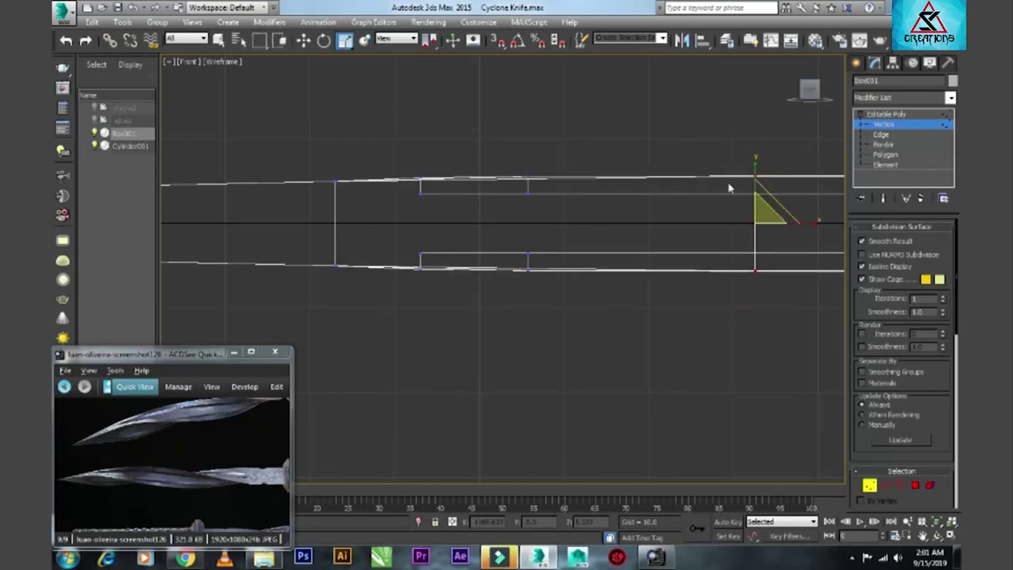
scroll(380, 227, down, 5)
- Exit vertex editing, select the blade and isolate it with Alt+Q
click(886, 114)
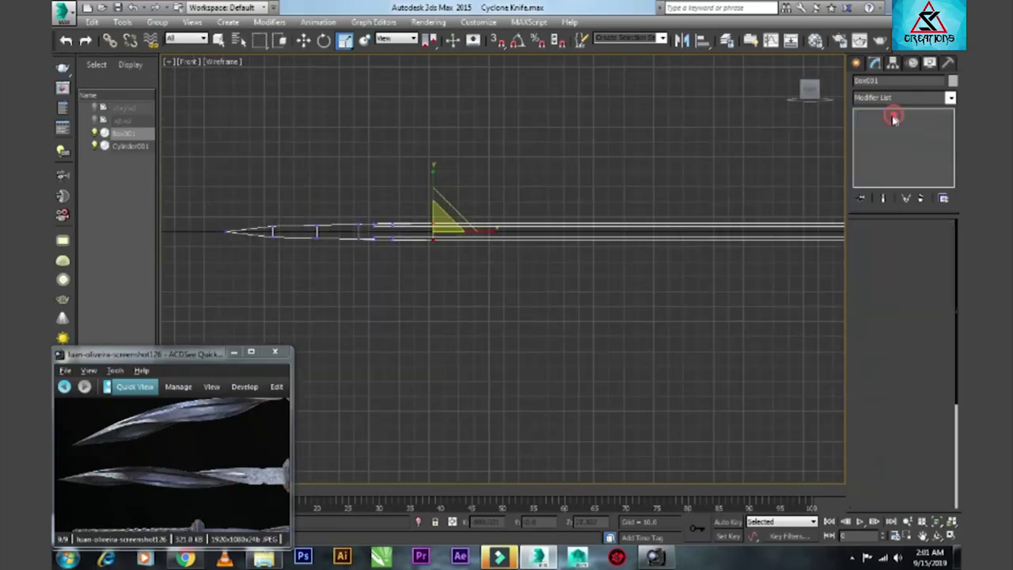
key(alt+w)
key(alt+w)
mouse_move(514, 372)
alt+middle_down()
mouse_move(544, 372)
mouse_move(511, 223)
mouse_move(438, 233)
alt+middle_up()
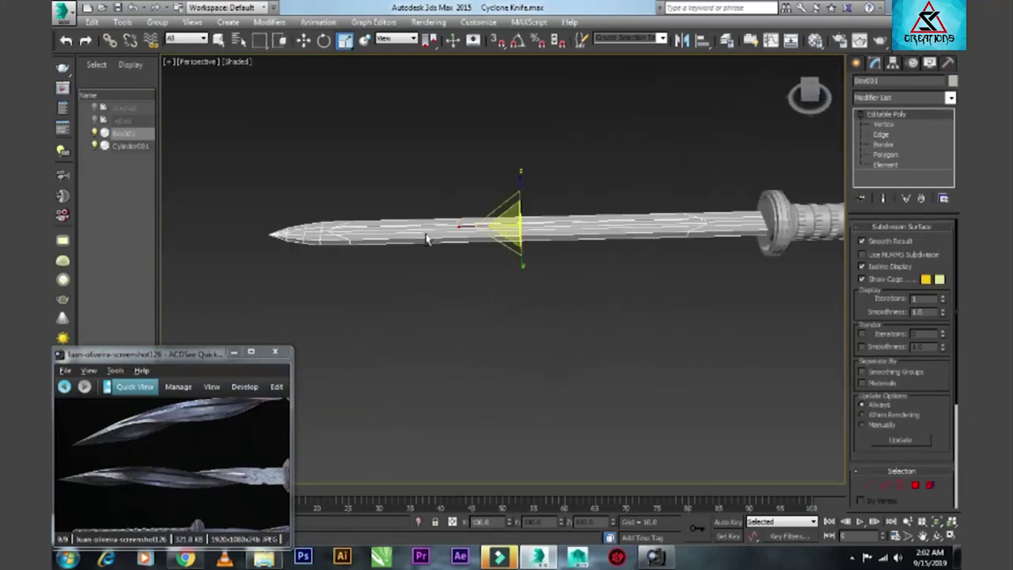
click(495, 285)
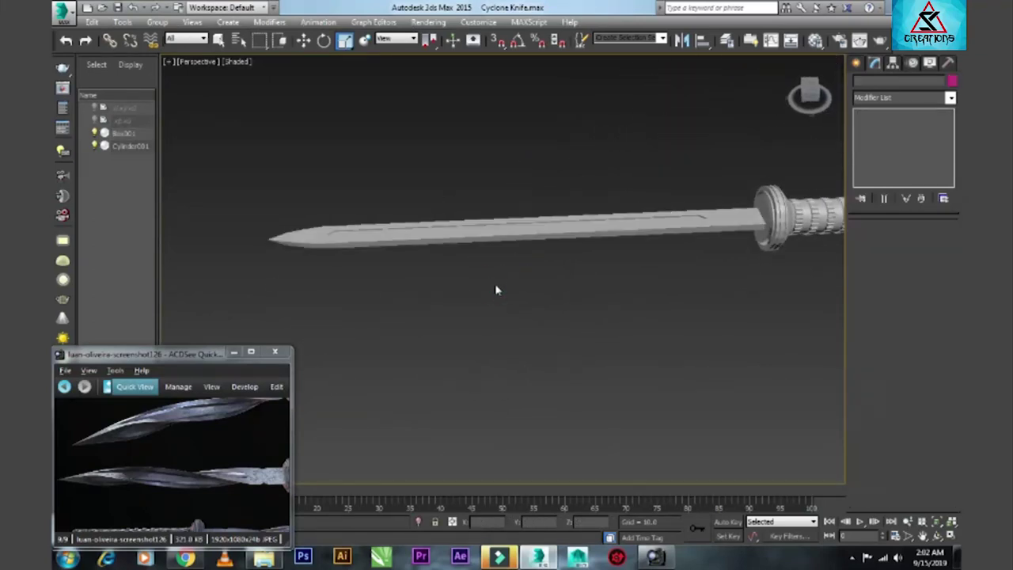
click(503, 229)
key(alt+q)
key(w)
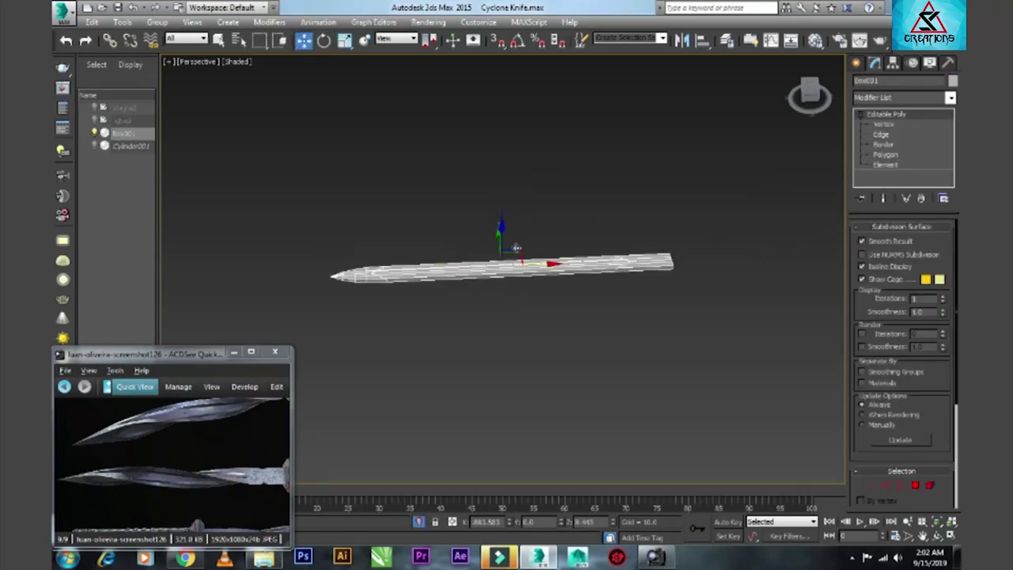
alt+middle_drag(515, 247, 527, 294)
scroll(689, 153, up, 2)
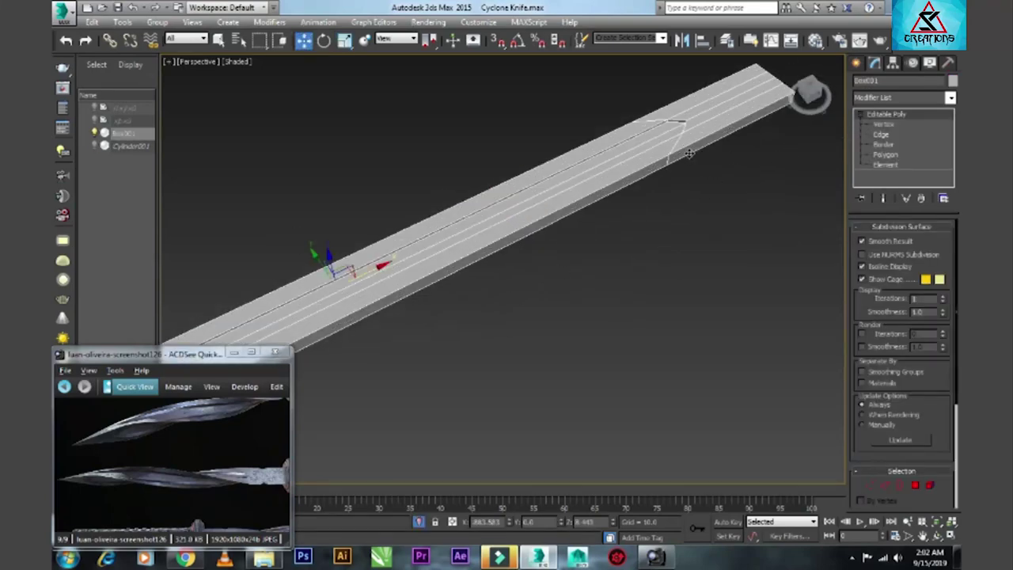
- Frame the blade in a maximized Top view and select its rear lengthwise edges
key(alt+w)
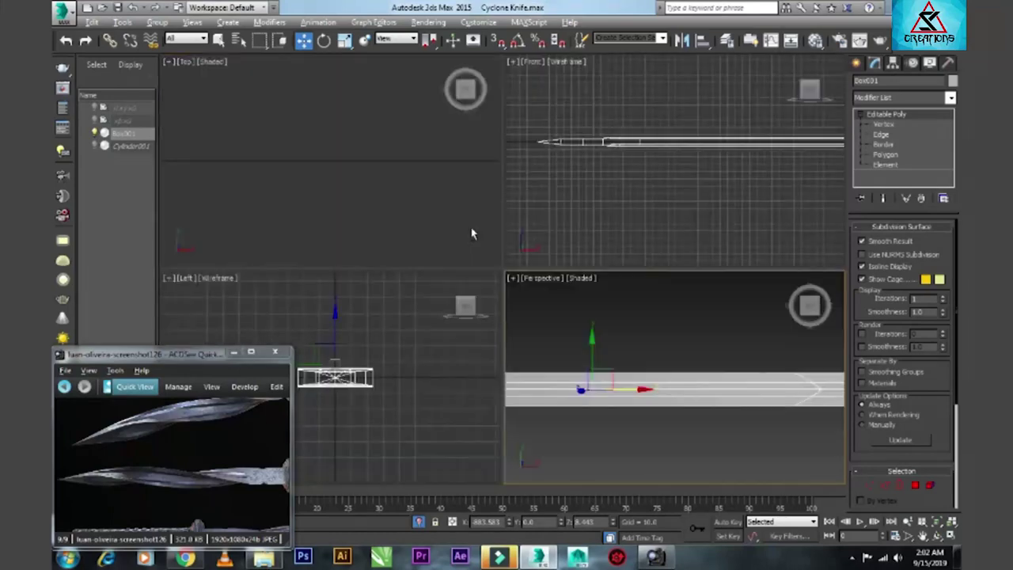
key(ctrl+shift+z)
key(alt+w)
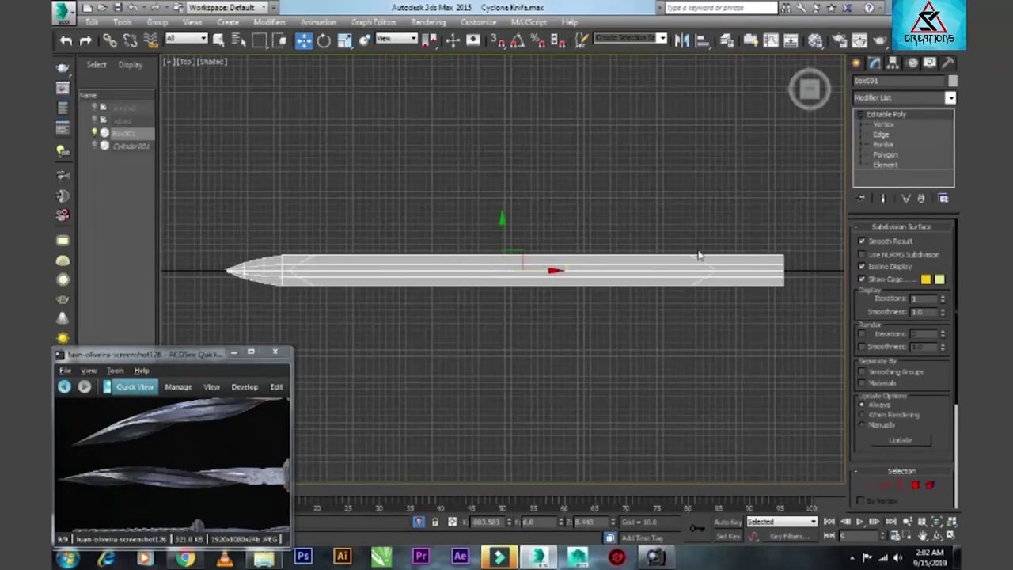
key(2)
drag(696, 253, 783, 289)
- Connect the selected blade edges with three cross edges and scale them flat
key(z)
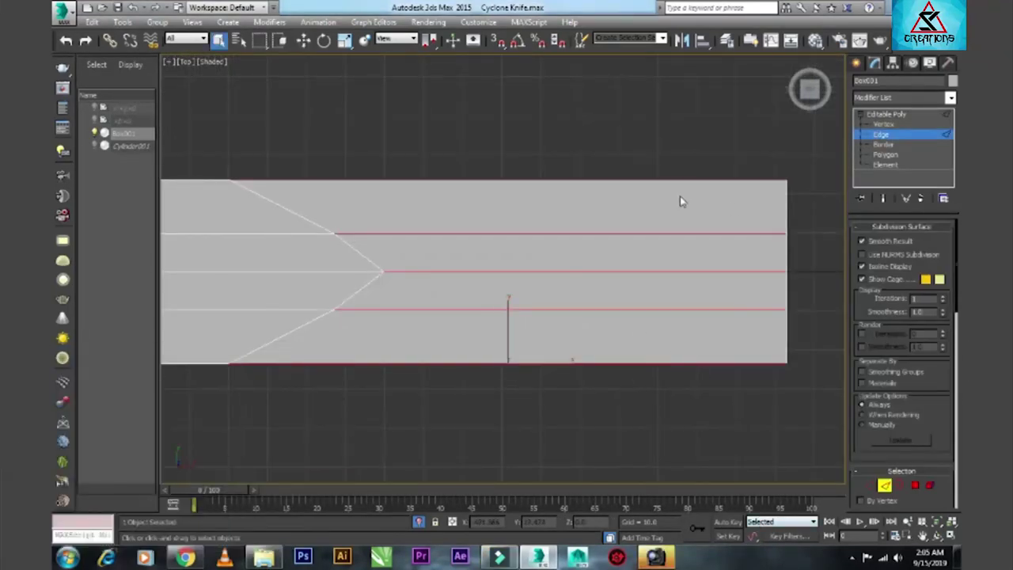
right_click(588, 199)
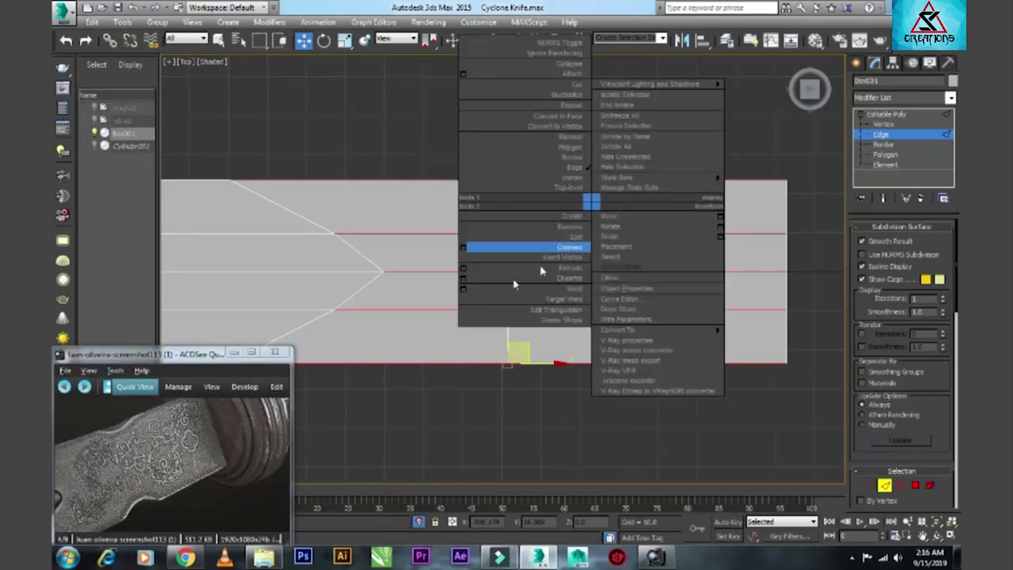
click(465, 249)
click(508, 329)
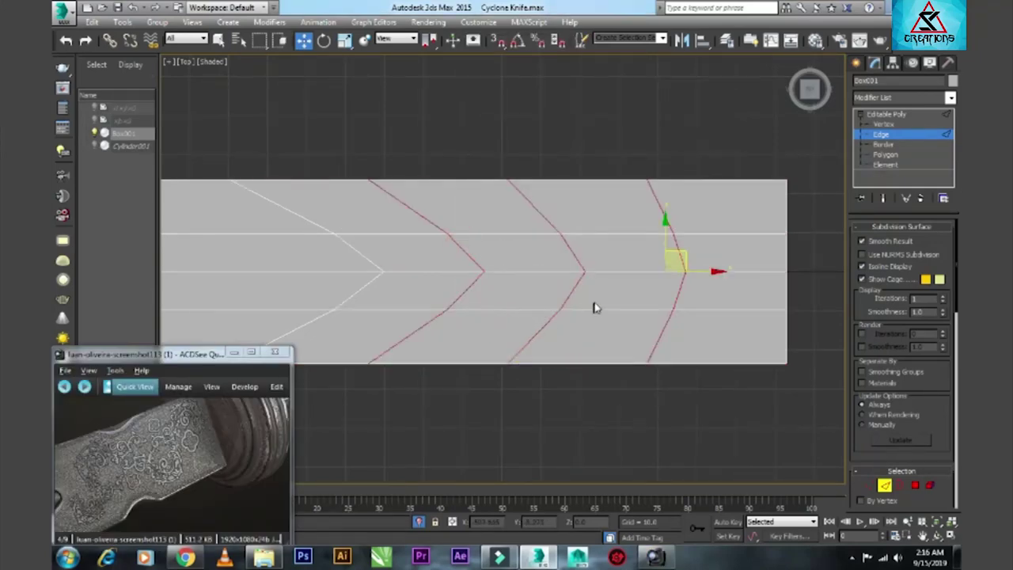
key(r)
drag(725, 271, 706, 288)
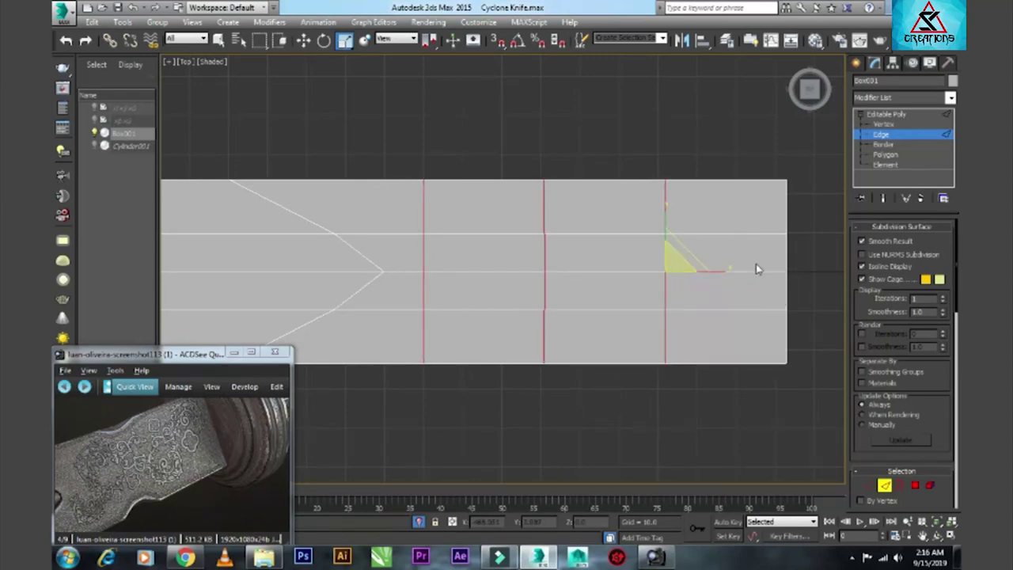
- Scale the outer vertex columns inward and pinch the middle top and bottom vertices into a V-notch
click(883, 125)
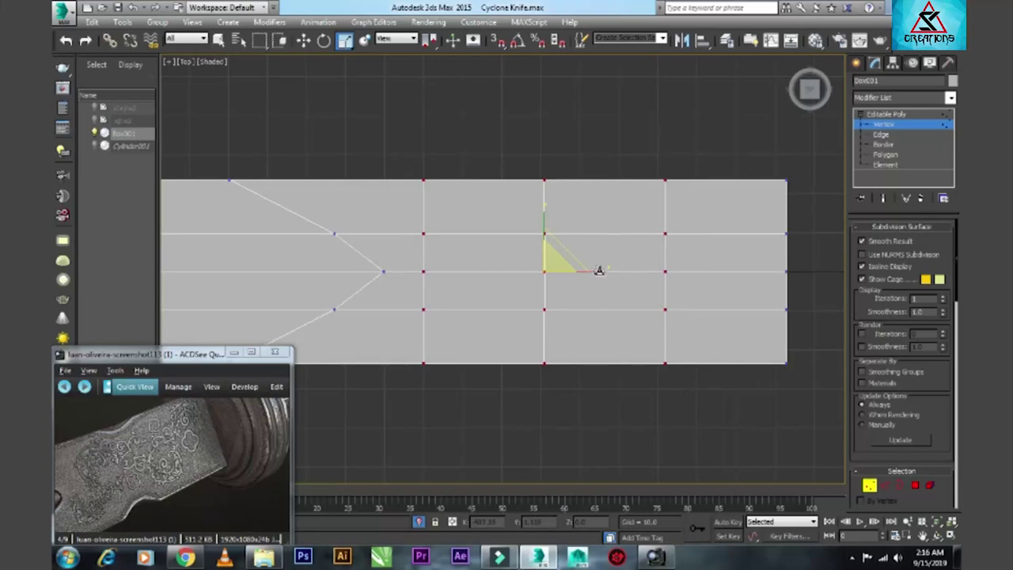
drag(599, 271, 535, 292)
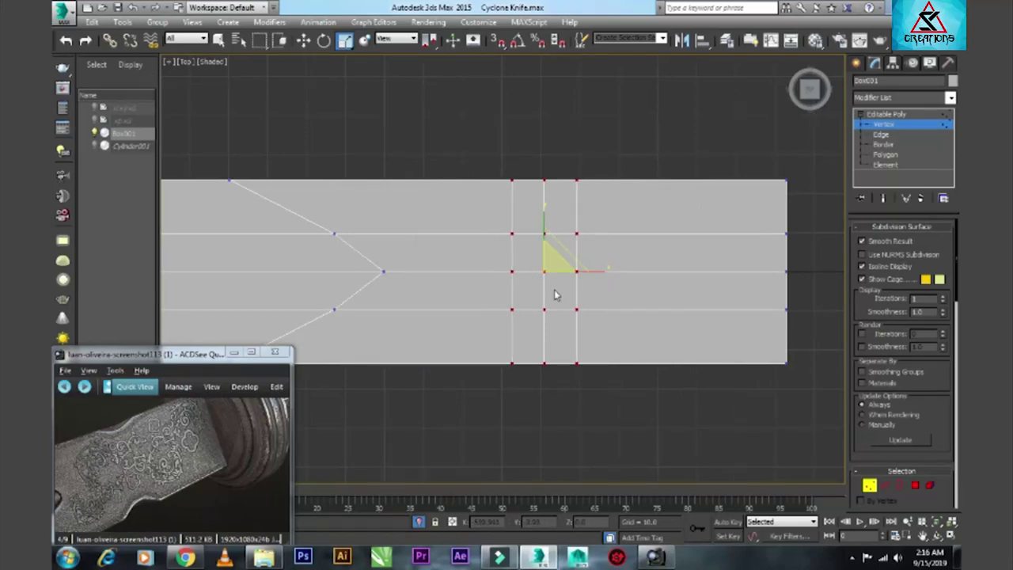
key(2)
key(1)
click(542, 207)
drag(543, 210, 550, 245)
- Chamfer the notch's middle vertical edge into several rounded edge loops
key(w)
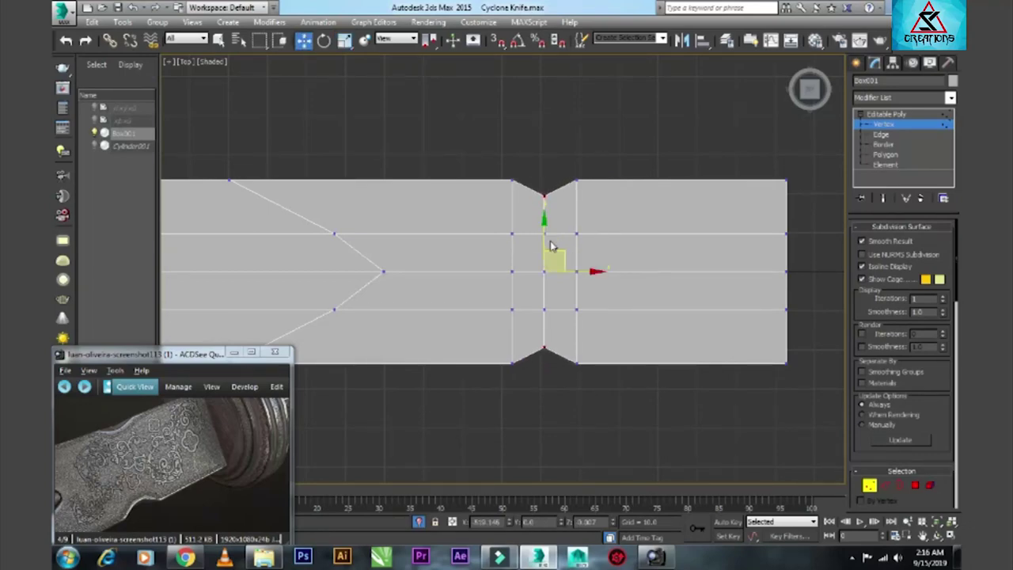
key(2)
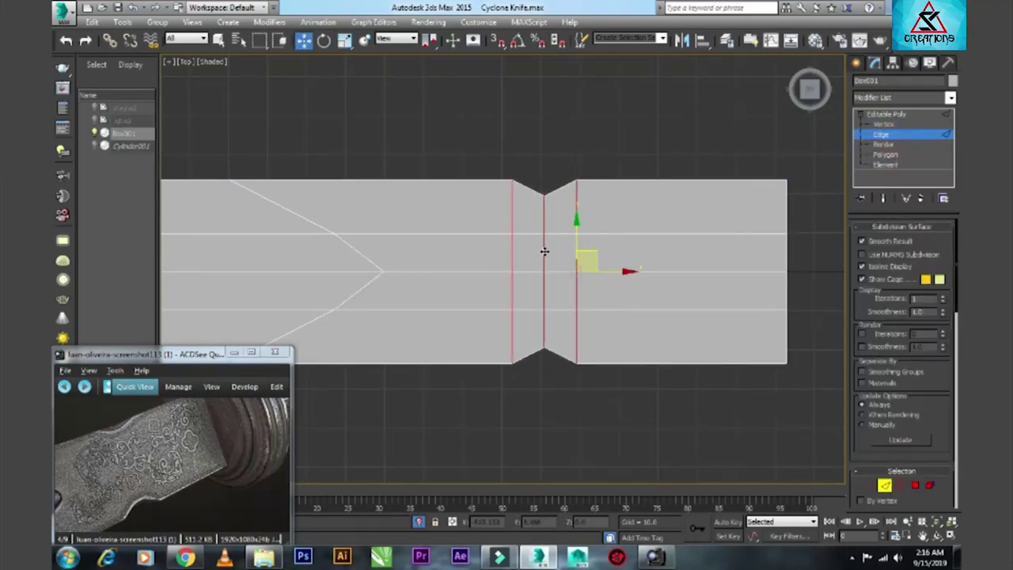
click(543, 251)
right_click(516, 281)
click(388, 358)
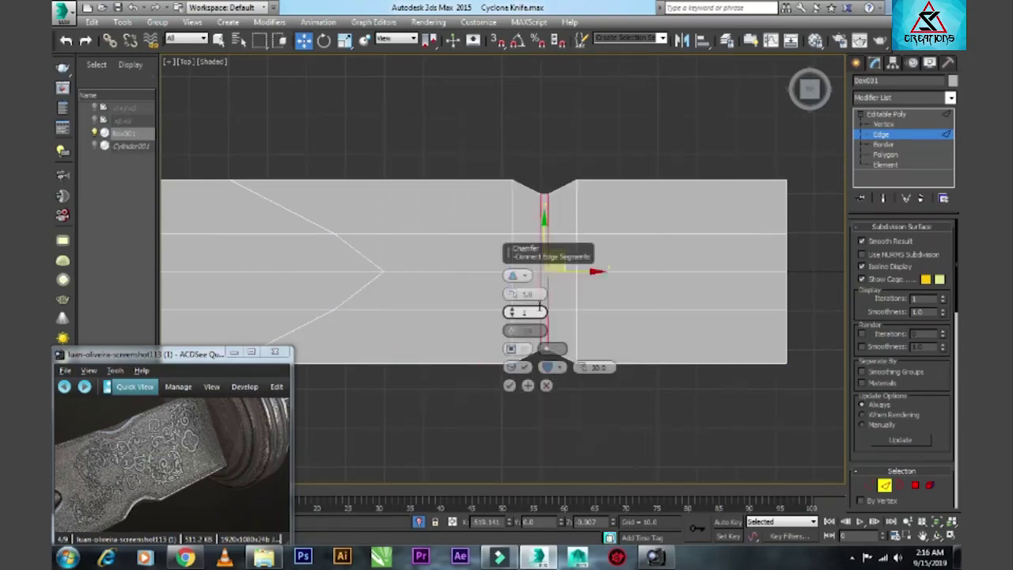
drag(512, 309, 512, 288)
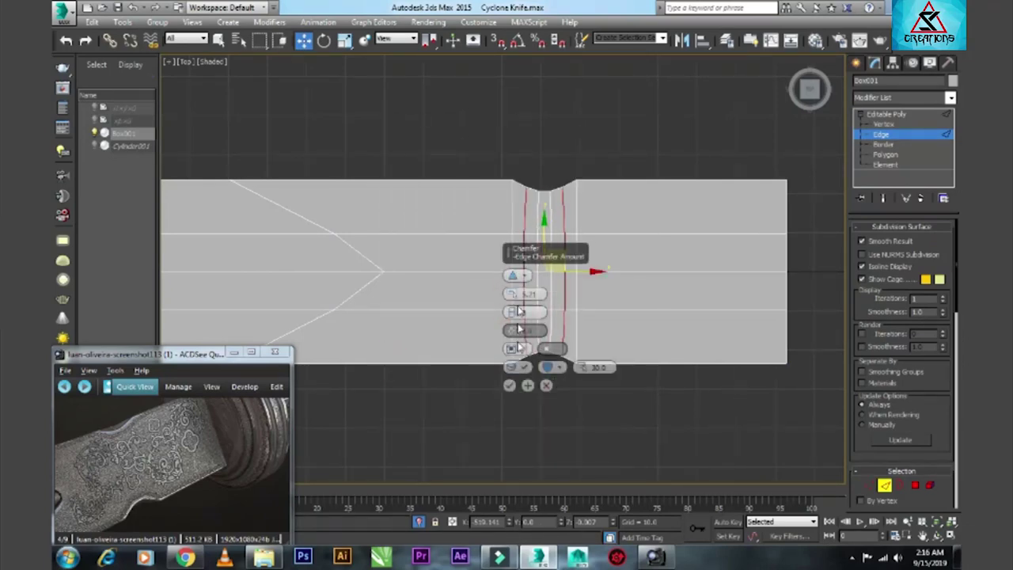
click(508, 385)
- Connect the edge ring across the top strip with new edges at pinch 90
key(r)
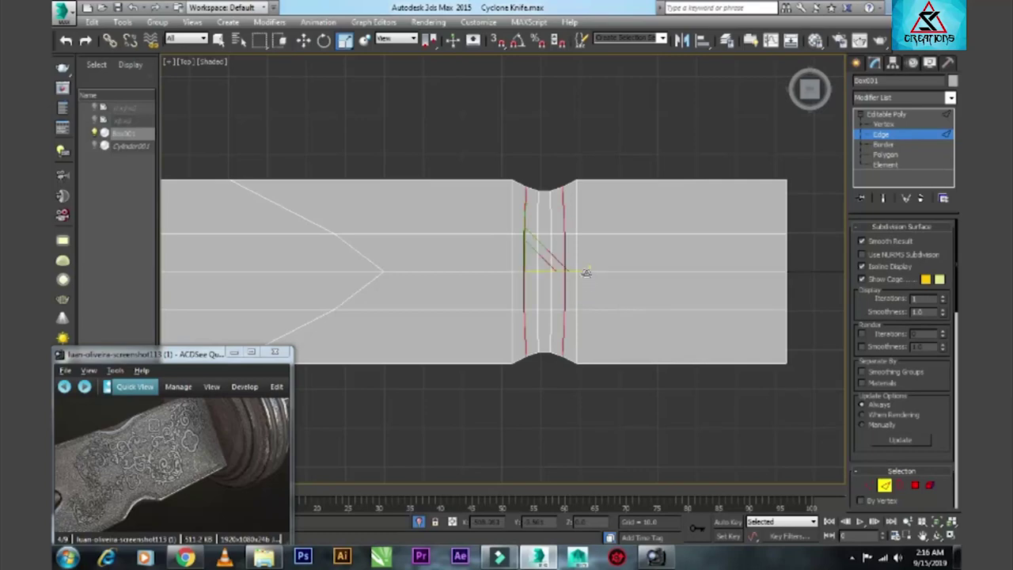
key(w)
click(538, 401)
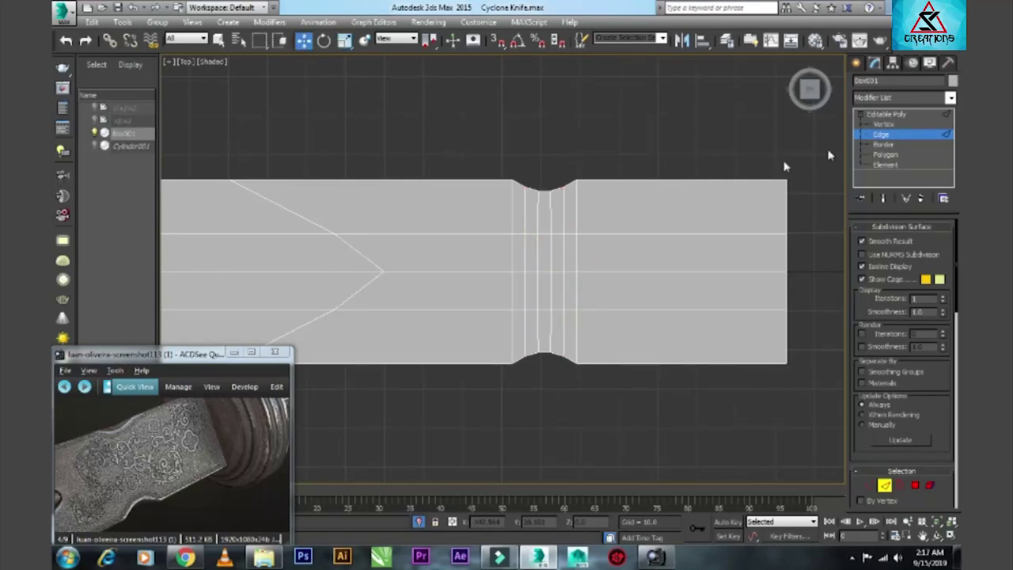
key(alt+r)
right_click(694, 210)
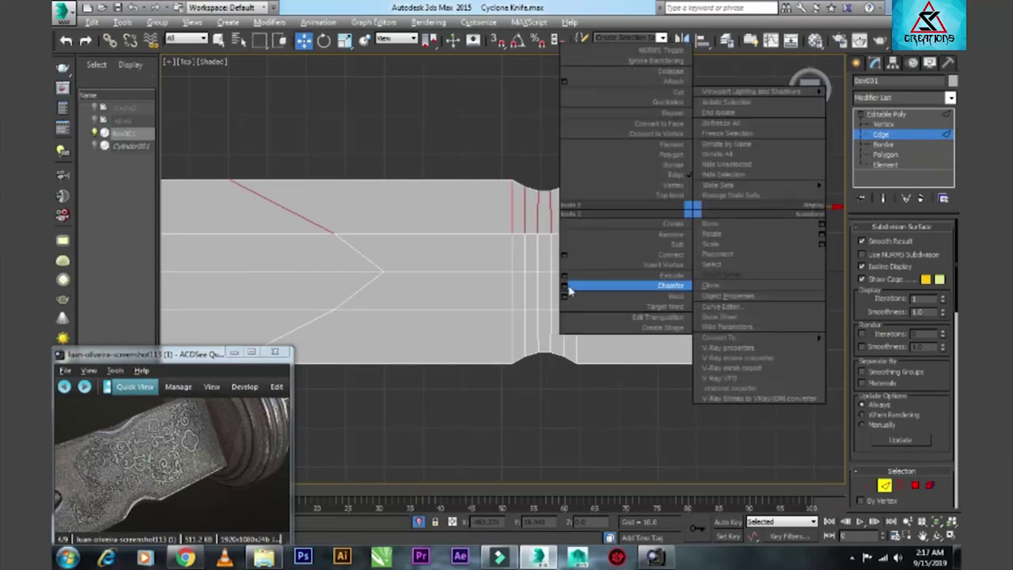
click(565, 261)
drag(510, 275, 520, 295)
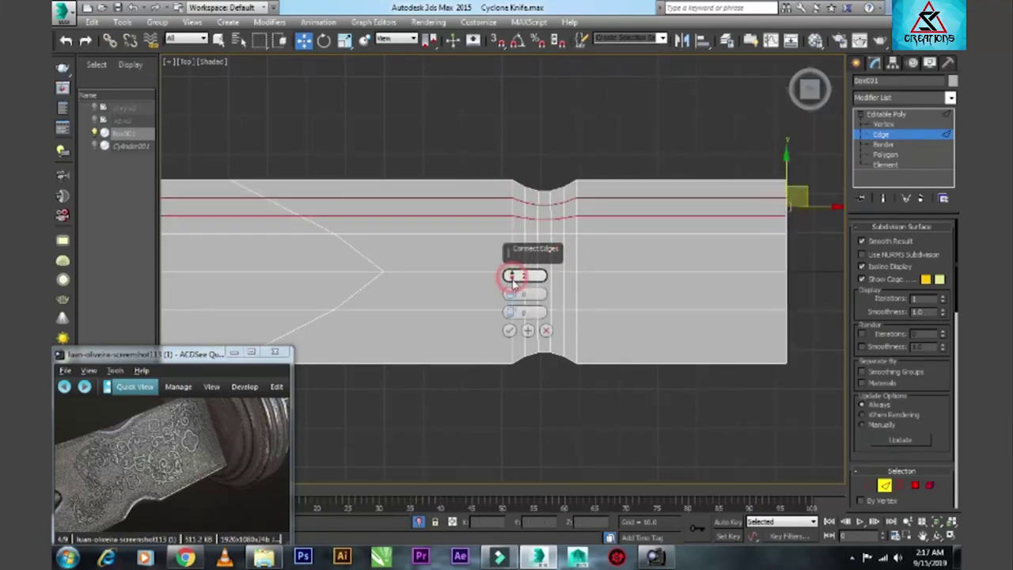
text(90)
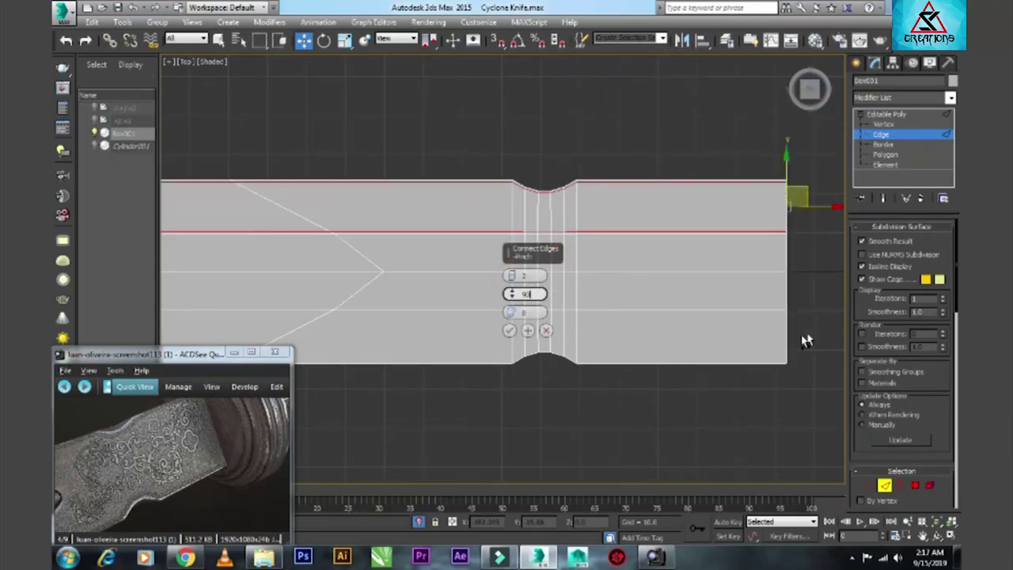
click(510, 330)
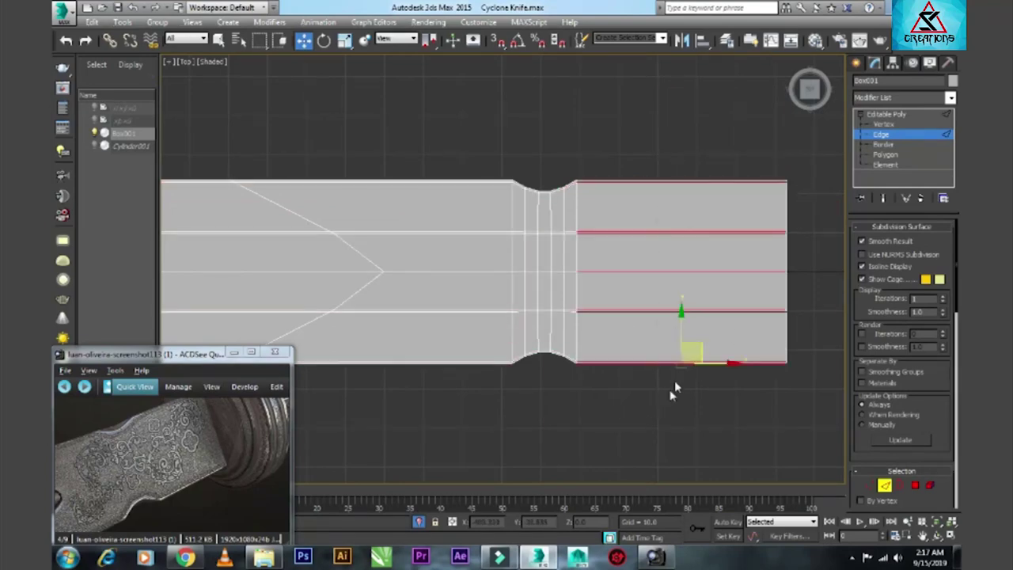
- Add another set of connecting edges with pinch 95 along the blade's long edges
right_click(656, 329)
click(528, 361)
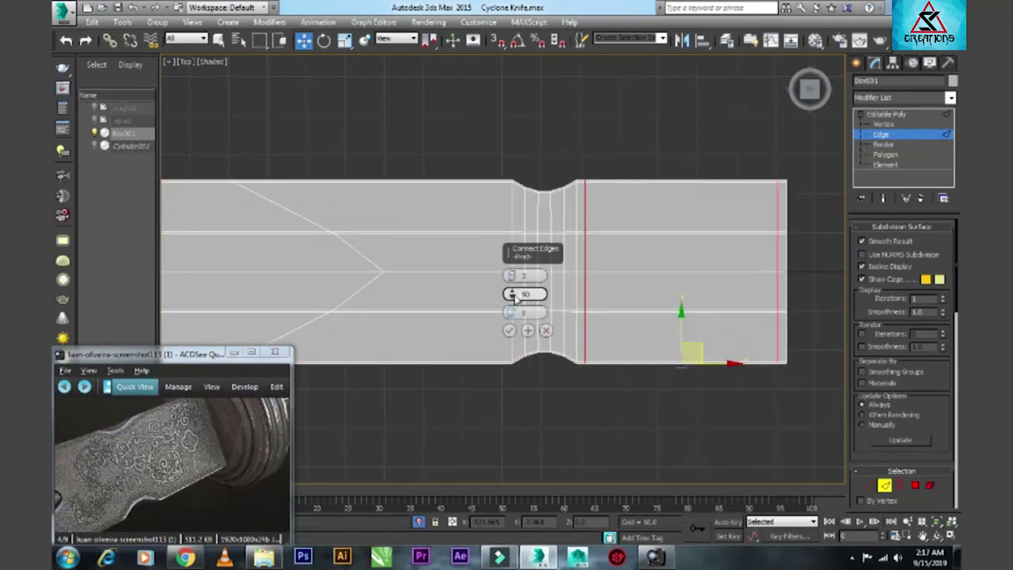
drag(513, 297, 513, 285)
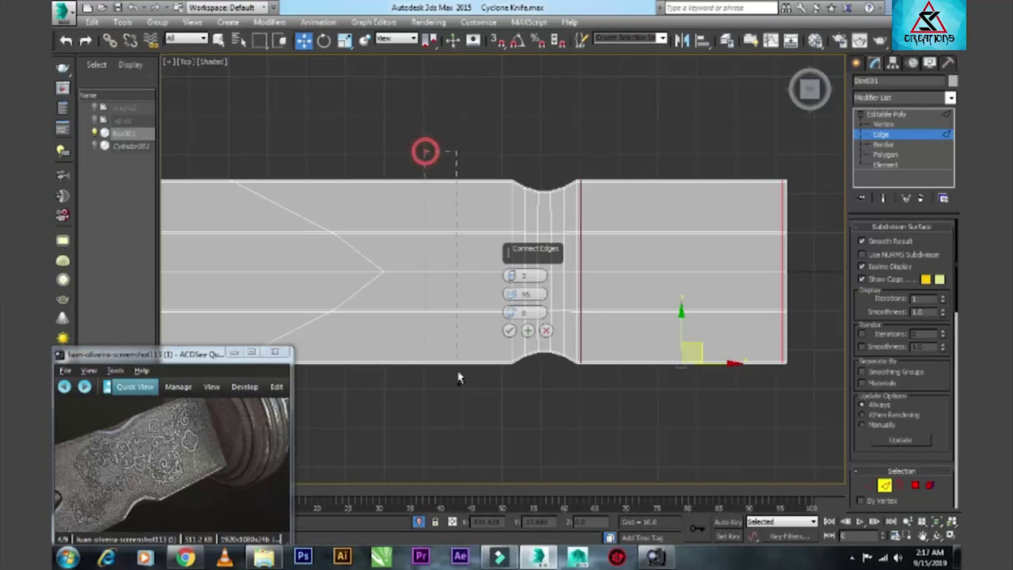
click(509, 330)
click(560, 403)
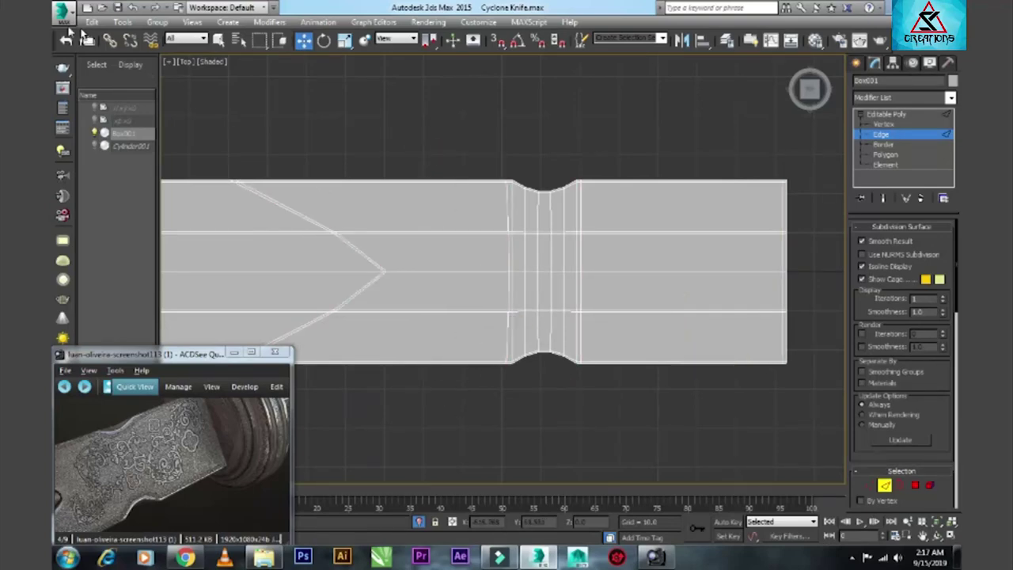
click(63, 11)
click(90, 150)
double_click(348, 270)
click(425, 272)
double_click(424, 271)
right_click(602, 232)
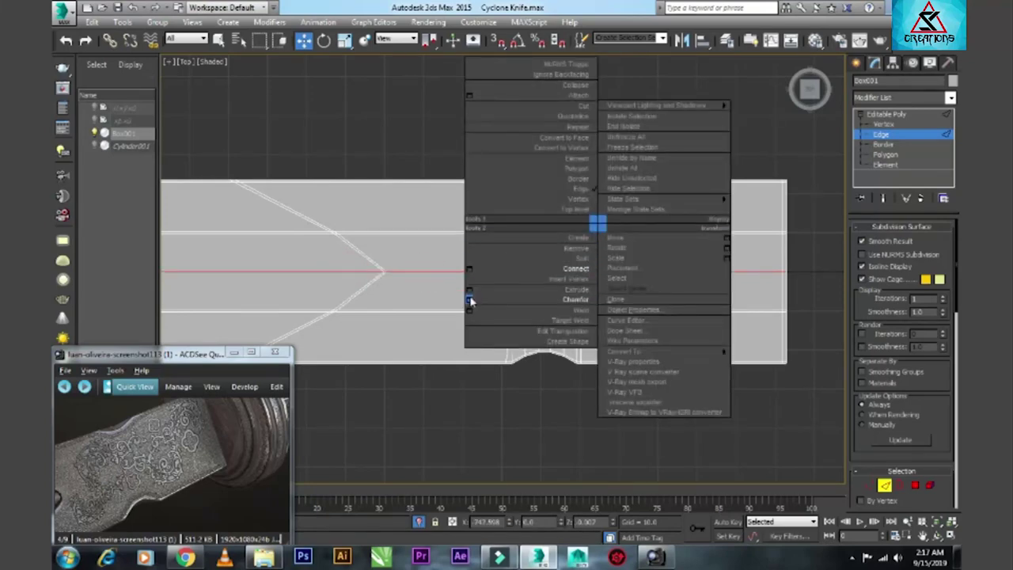
click(475, 303)
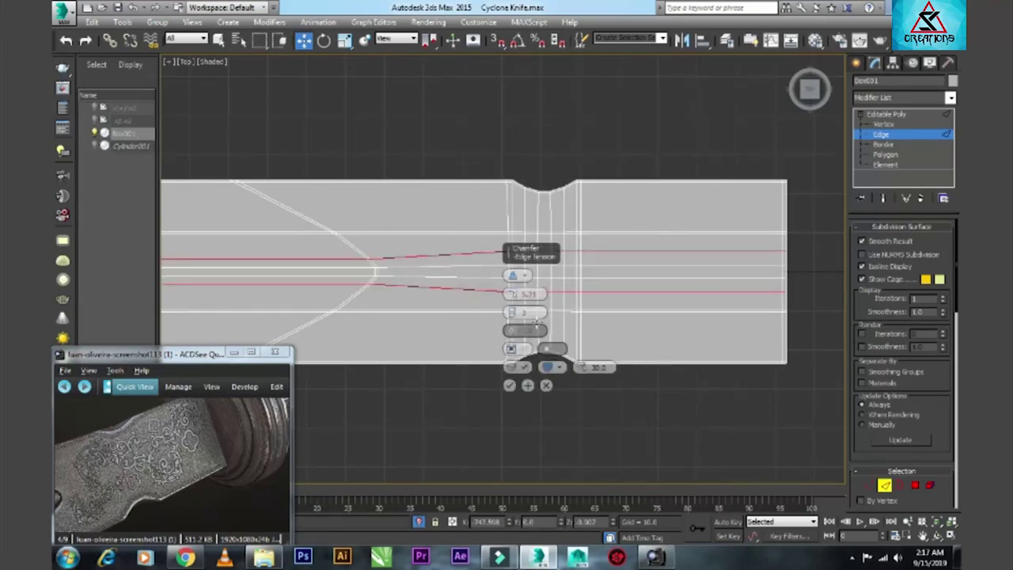
key(alt+w)
key(alt+w)
mouse_move(553, 332)
alt+middle_down()
mouse_move(609, 246)
mouse_move(554, 238)
alt+middle_up()
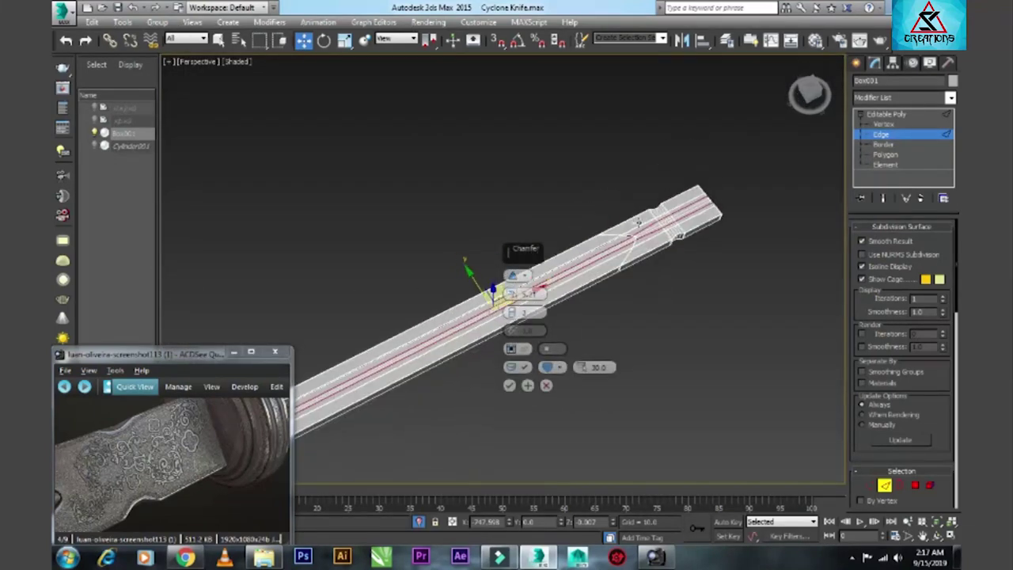
scroll(547, 238, up, 5)
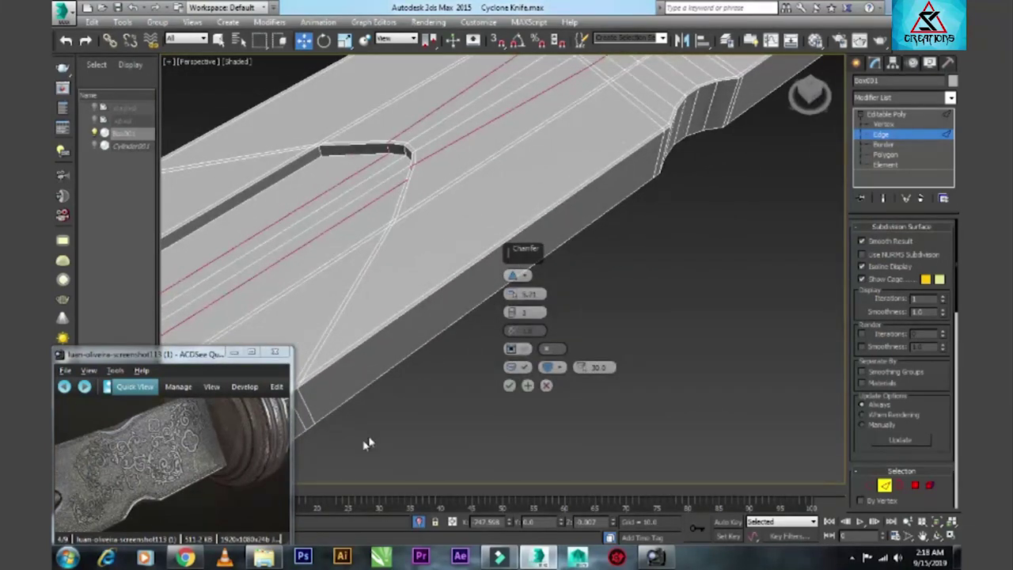
drag(191, 449, 254, 421)
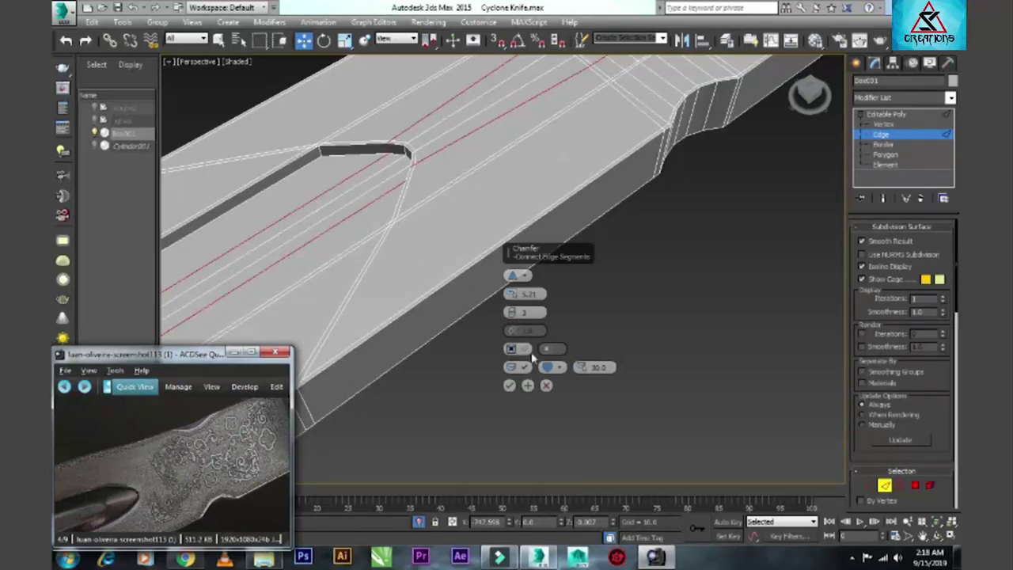
click(546, 385)
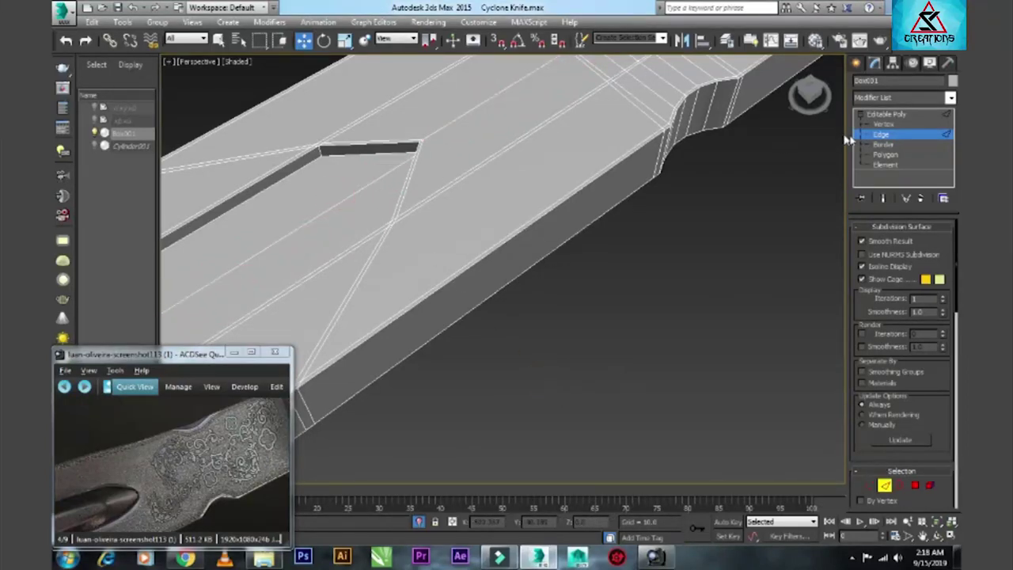
key(4)
- Select the blade's groove polygon strip and frame it in the Top view
click(285, 209)
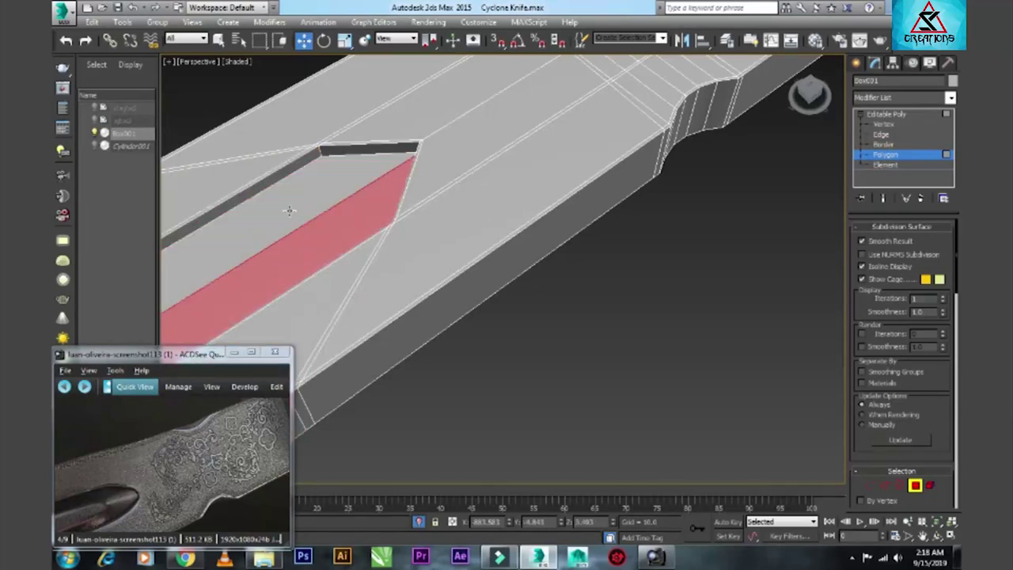
key(alt+w)
key(alt+w)
mouse_move(514, 377)
alt+middle_down()
mouse_move(464, 296)
mouse_move(530, 328)
alt+middle_up()
key(z)
scroll(464, 295, up, 5)
key(alt+w)
key(alt+w)
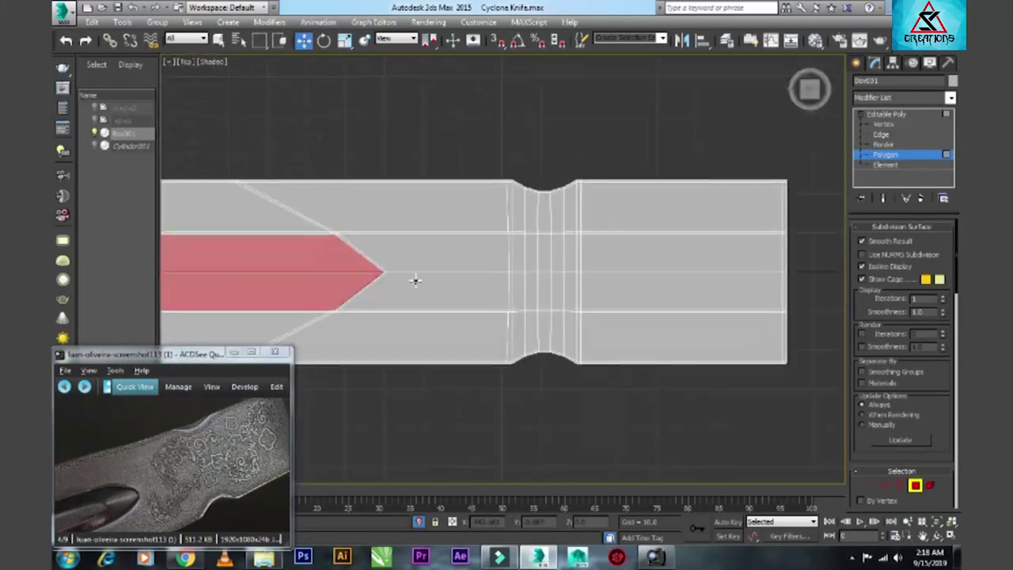
key(alt+w)
key(alt+w)
- Scale the groove strip longer toward the tip and slightly narrower
key(r)
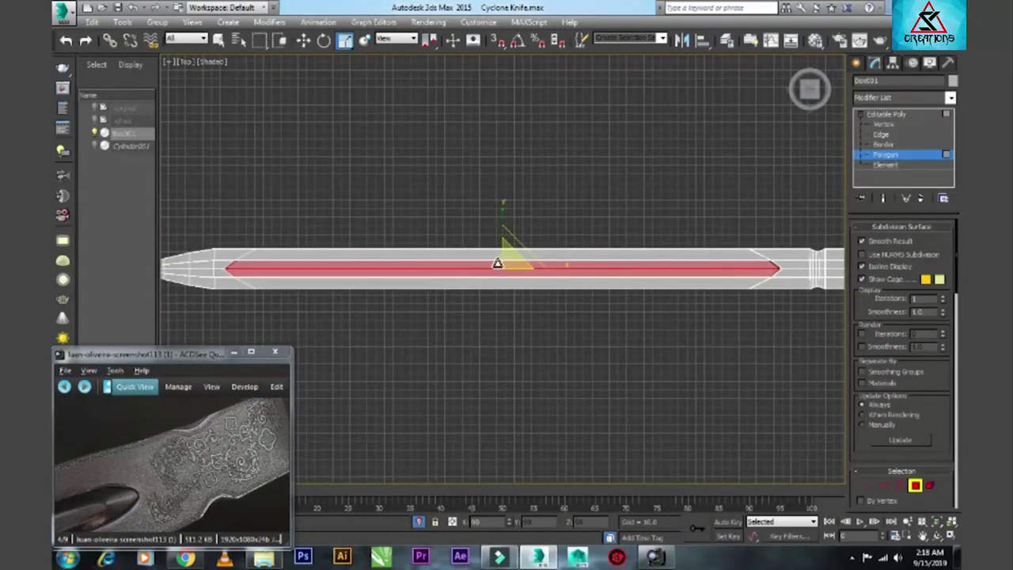
scroll(499, 258, up, 2)
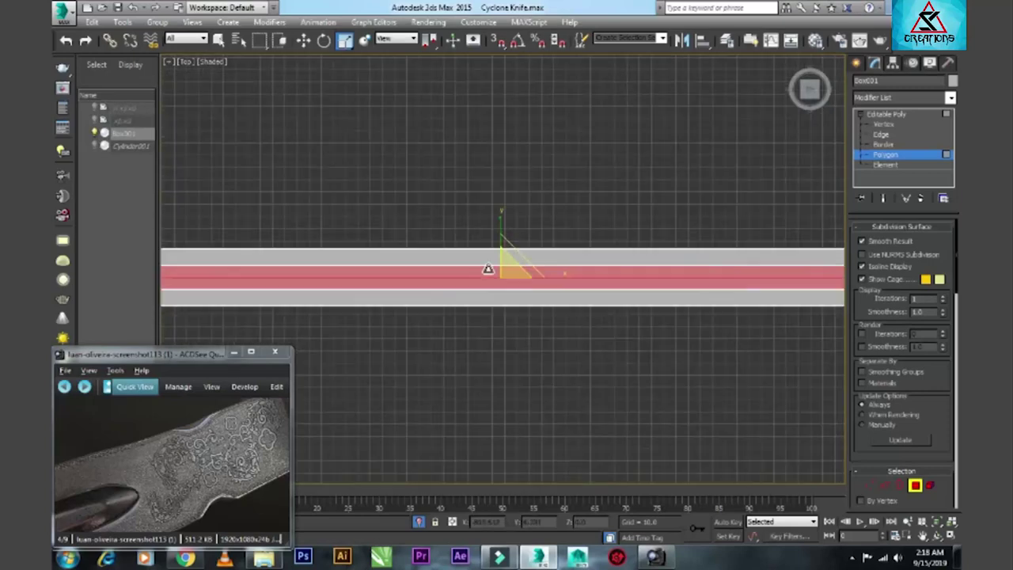
middle_drag(815, 279, 544, 277)
scroll(215, 254, up, 1)
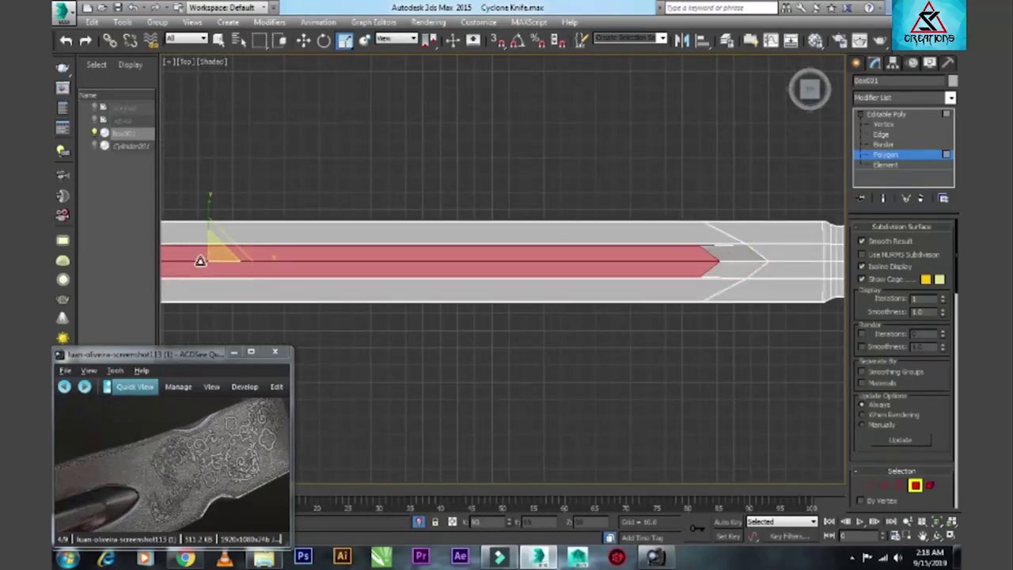
drag(215, 257, 216, 252)
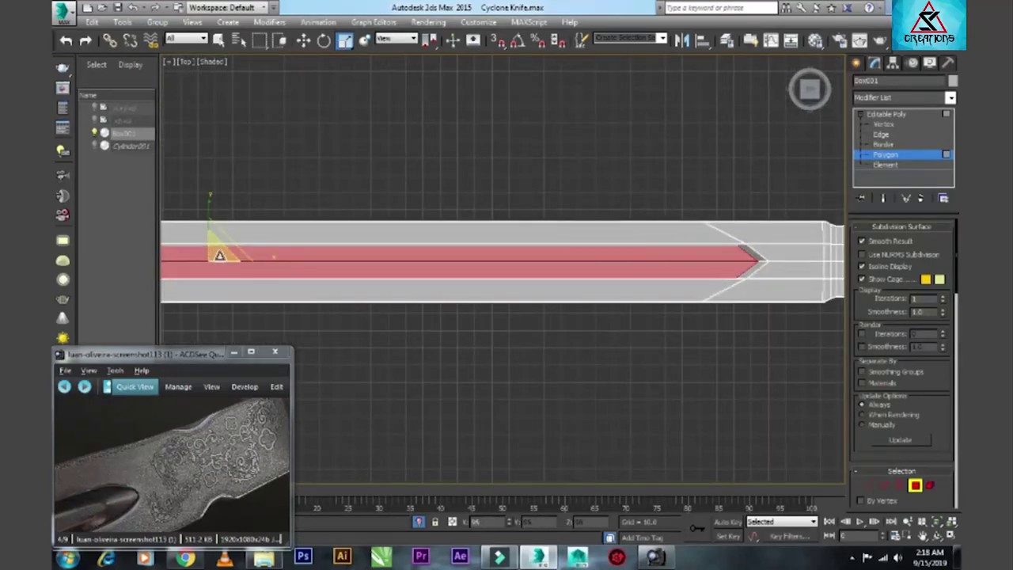
drag(207, 206, 203, 215)
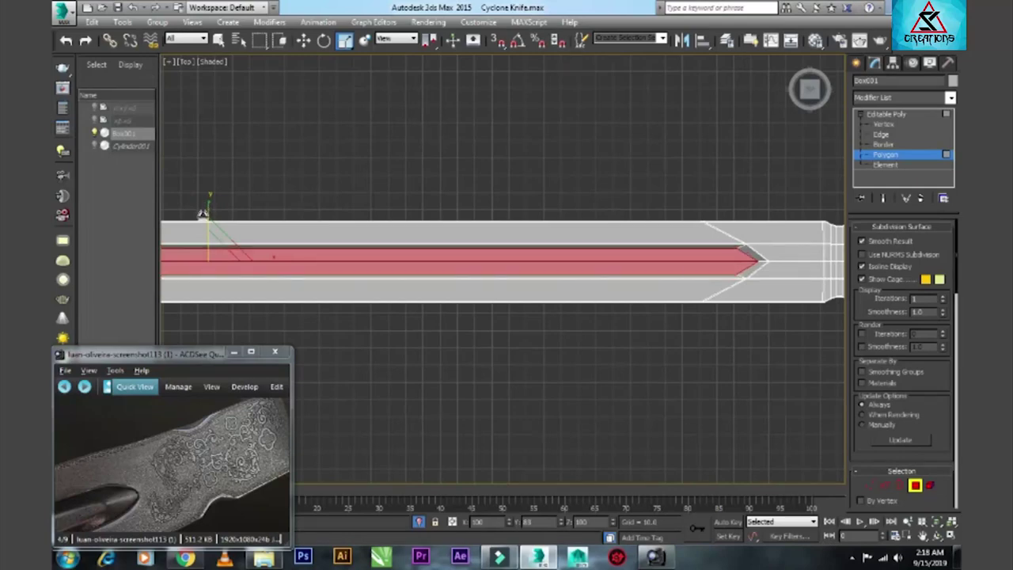
drag(267, 260, 266, 260)
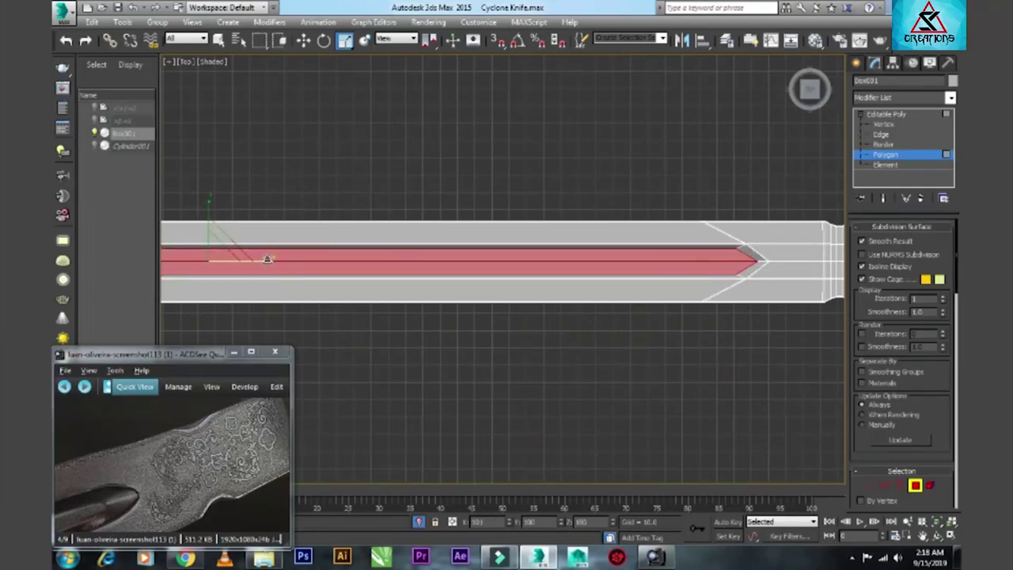
- Check the stretched groove in the Perspective view, then deselect its polygons
key(alt+w)
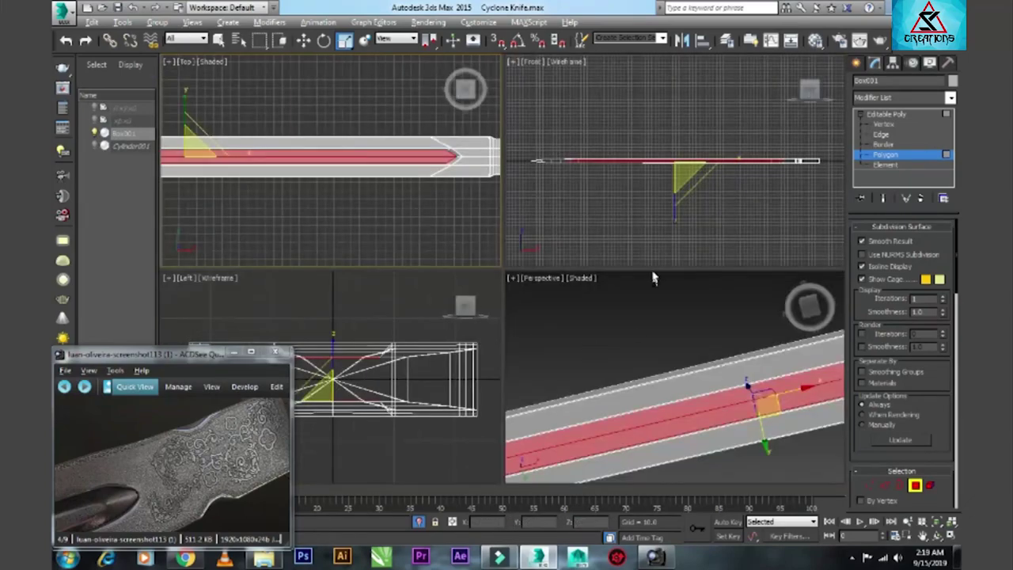
key(alt+w)
mouse_move(463, 367)
alt+middle_down()
mouse_move(546, 304)
mouse_move(570, 320)
alt+middle_up()
key(w)
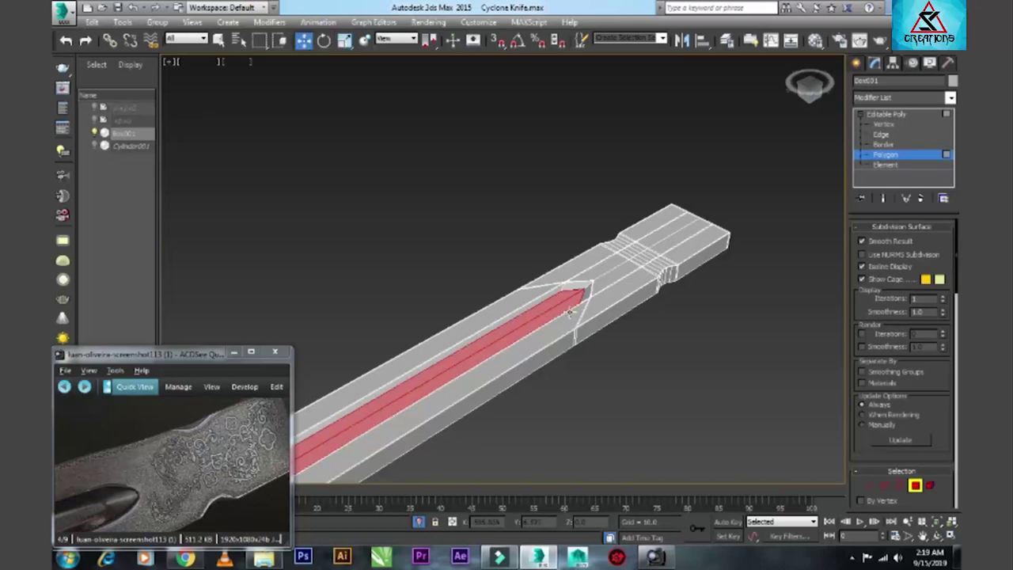
click(656, 360)
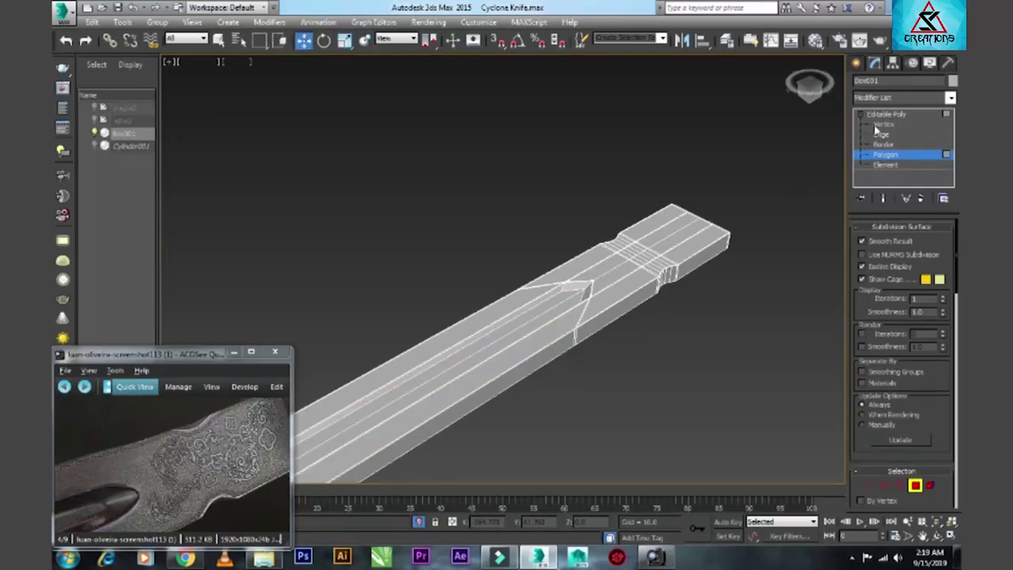
- Connect the selected groove edges with new support edges at pinch 90
key(alt+w)
key(alt+w)
scroll(709, 224, down, 4)
scroll(709, 223, up, 4)
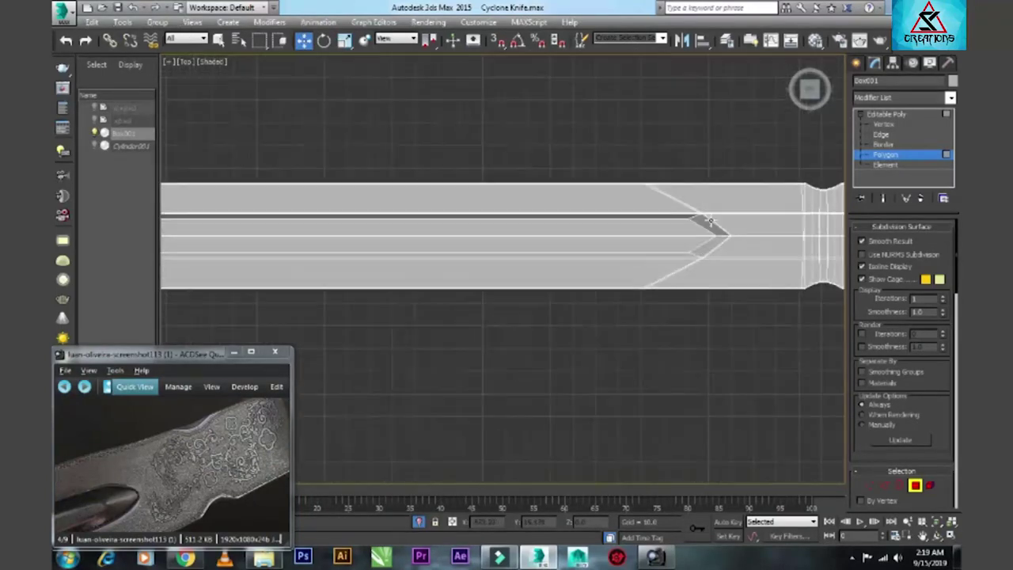
scroll(709, 223, up, 2)
scroll(704, 220, up, 1)
scroll(694, 215, up, 2)
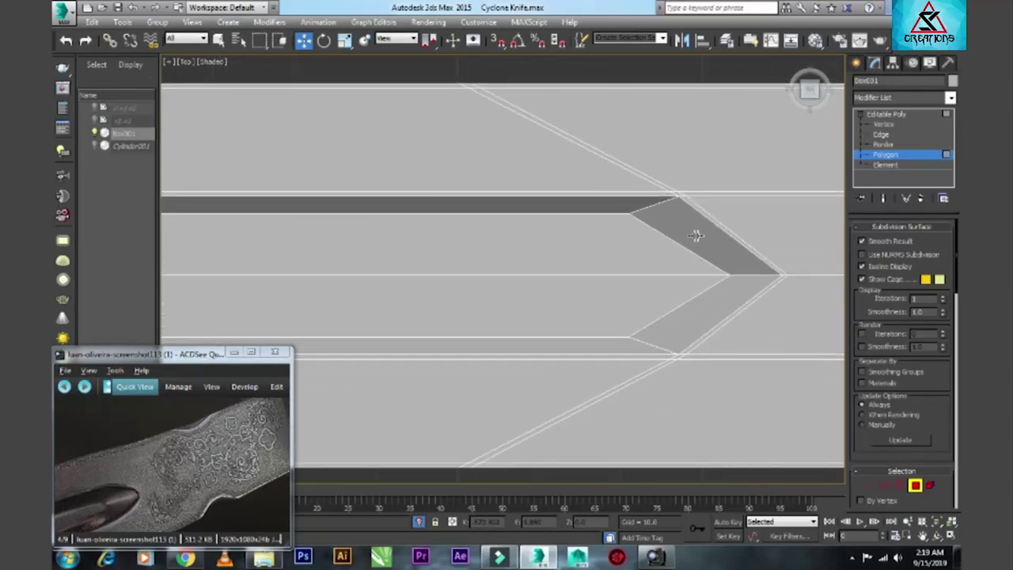
key(2)
right_click(557, 269)
click(433, 315)
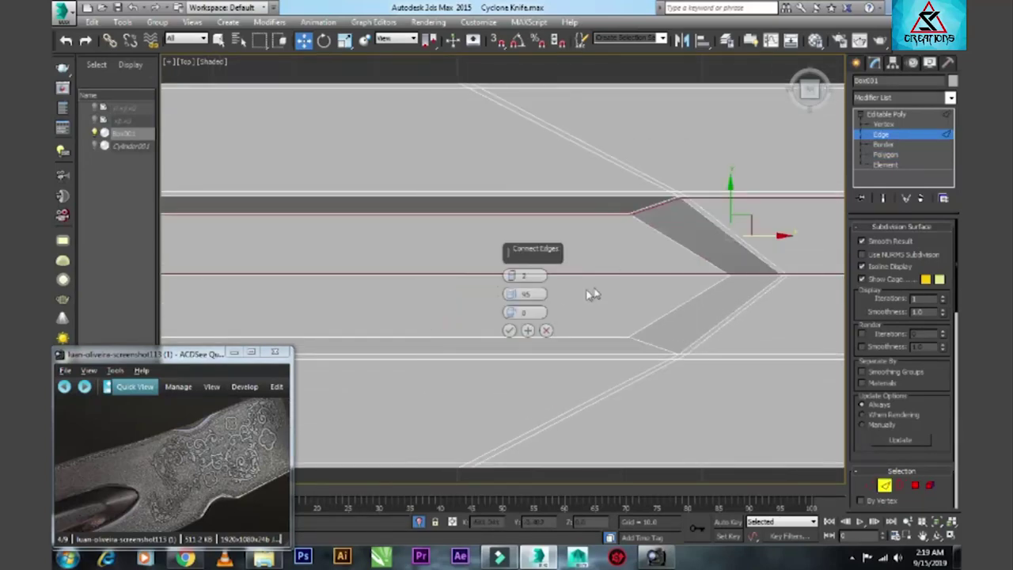
click(523, 293)
text(90)
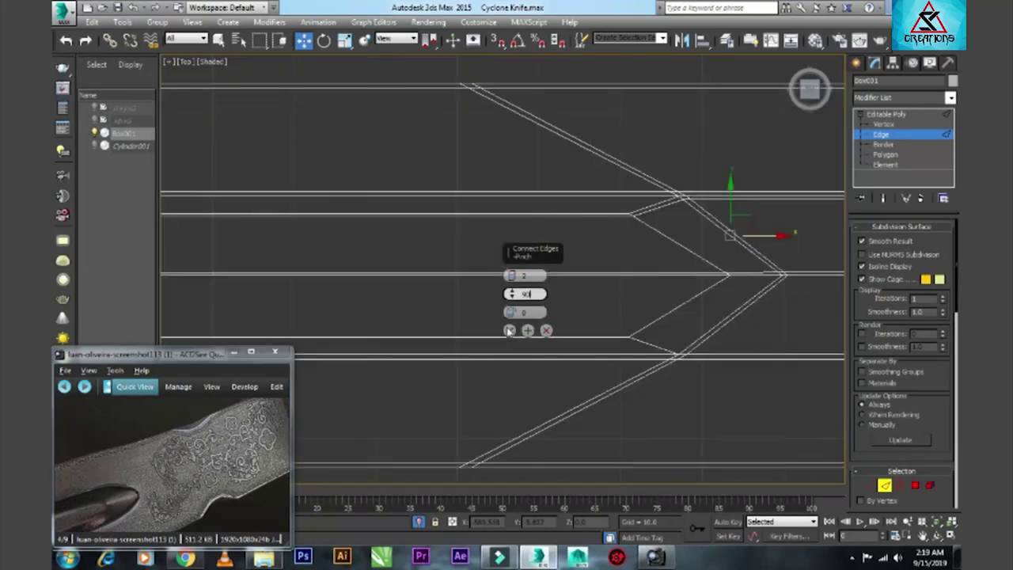
click(508, 329)
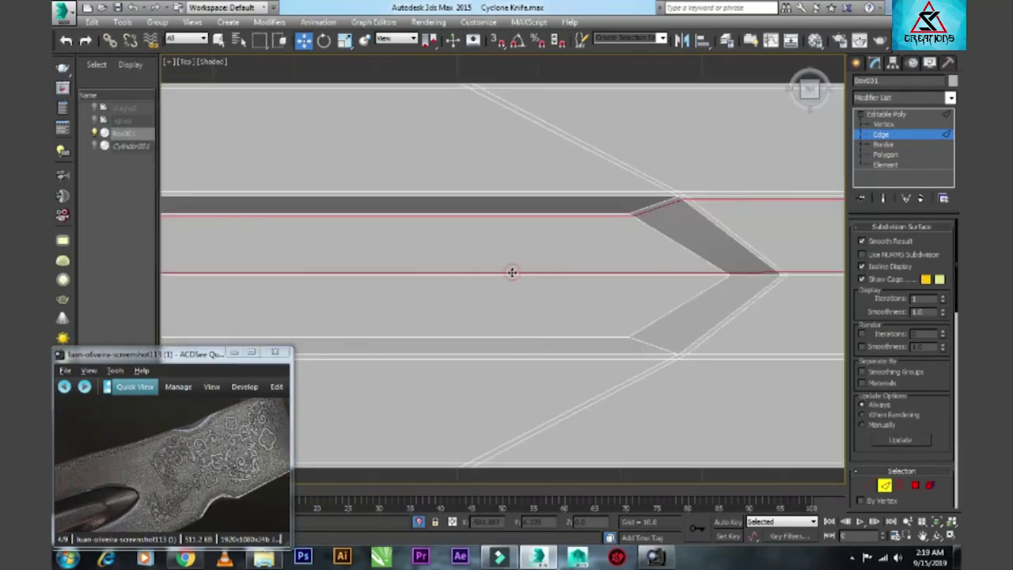
- Connect the lower diagonal bevel edges near the groove's pointed tip
click(735, 306)
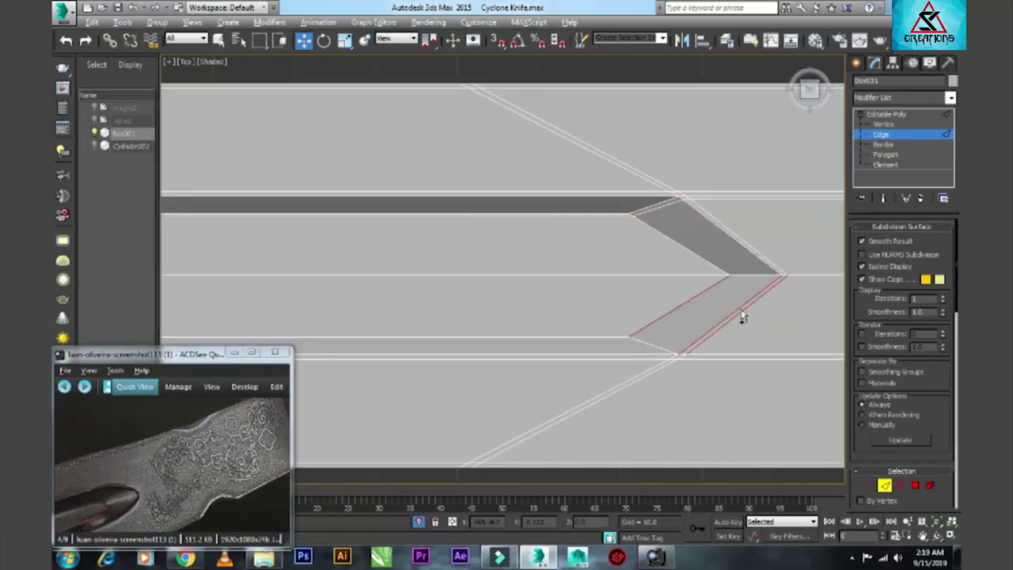
right_click(742, 316)
click(607, 352)
click(508, 330)
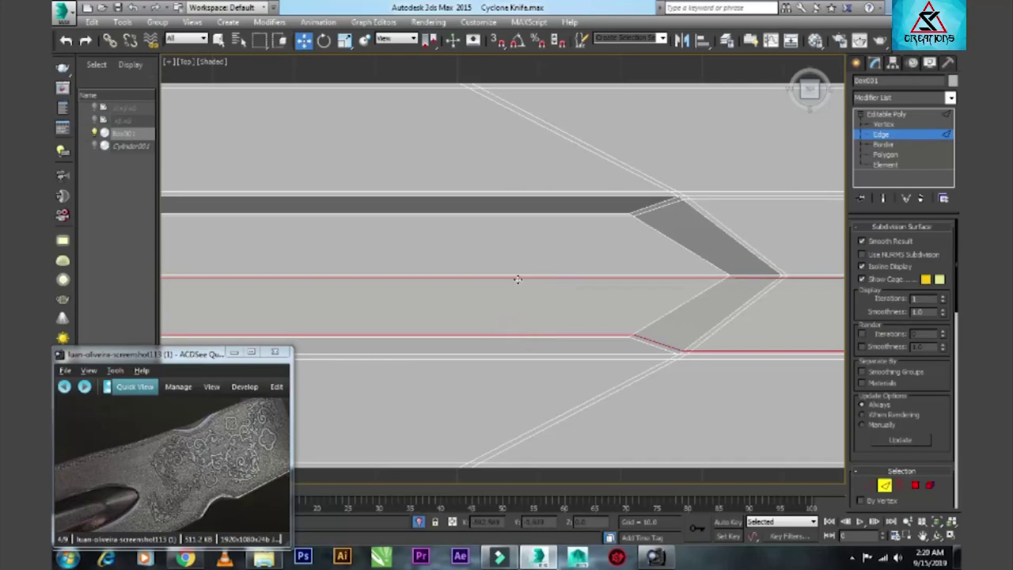
- Select the edge ring along the groove border and connect it with pinch 85
click(516, 278)
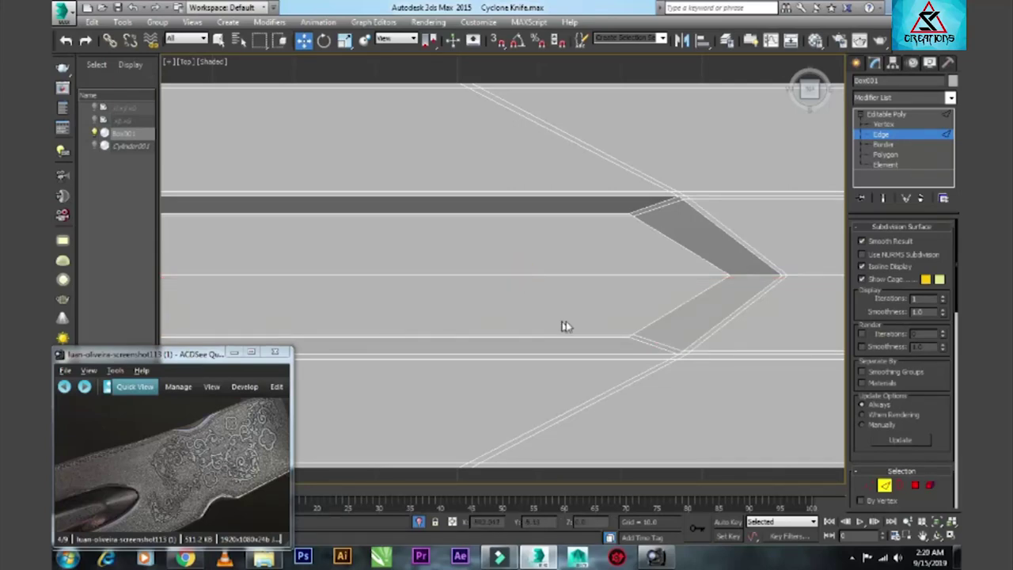
click(647, 339)
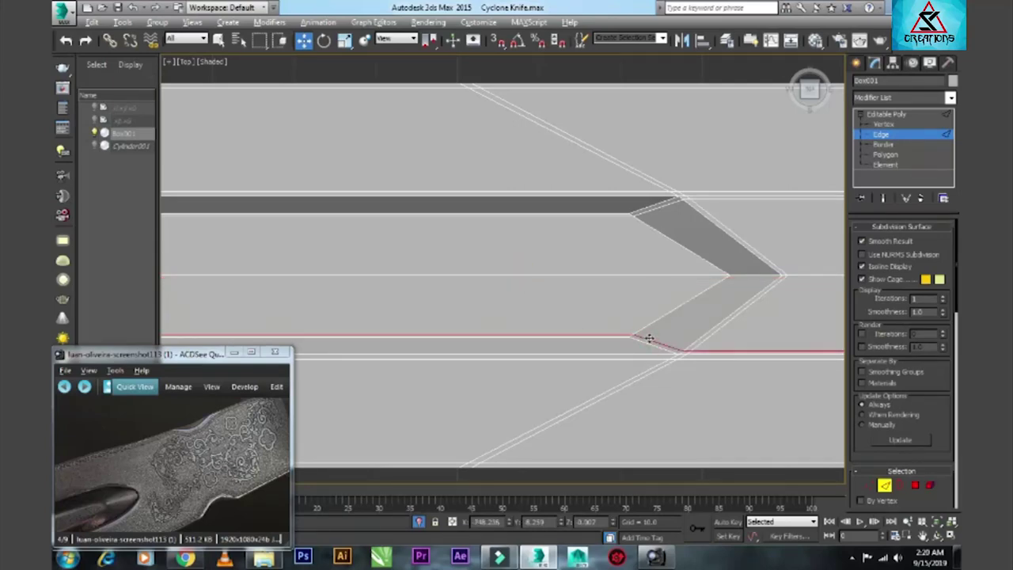
shift+click(647, 339)
click(647, 338)
shift+click(647, 338)
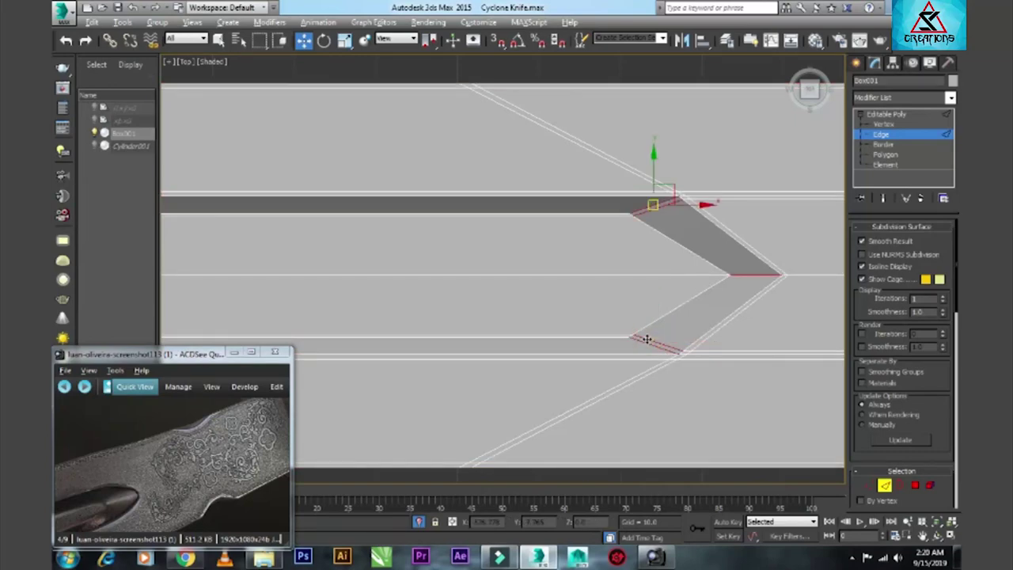
right_click(644, 339)
click(513, 380)
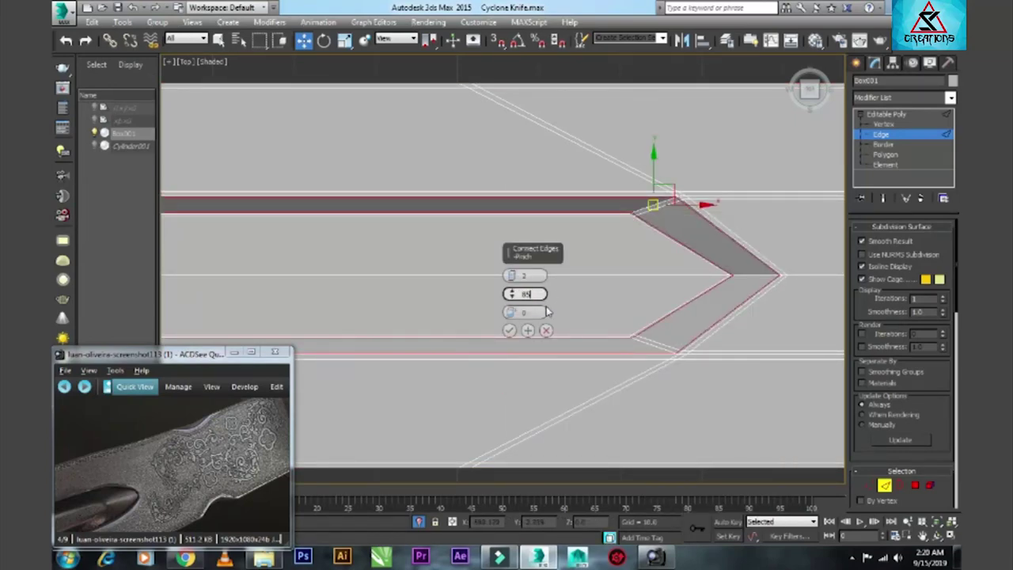
click(509, 330)
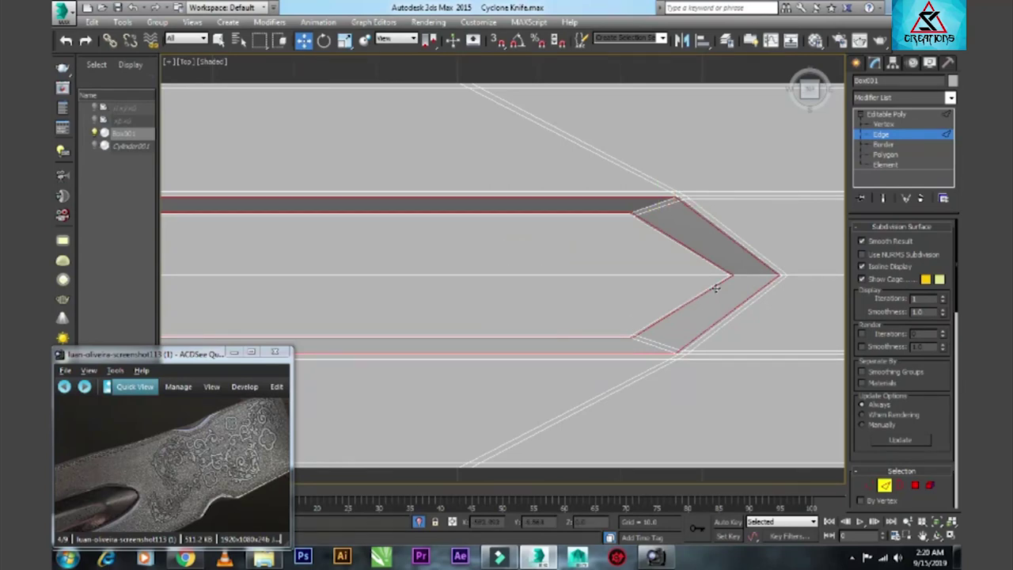
scroll(714, 289, down, 2)
scroll(554, 292, down, 2)
scroll(344, 301, up, 3)
scroll(344, 300, up, 1)
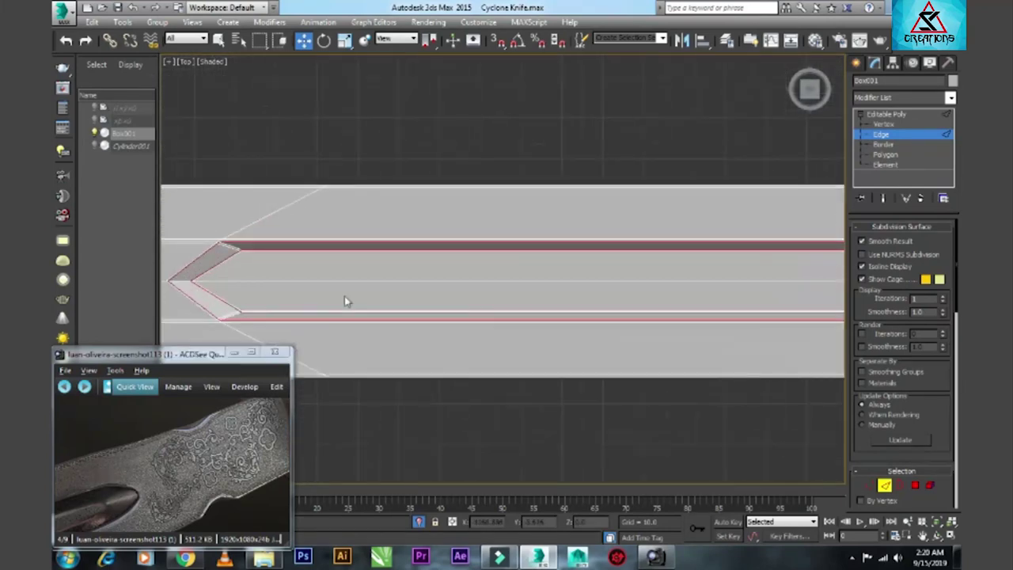
scroll(345, 301, down, 3)
- Ring-select the vertical edges near the knife's right end in wireframe Left view and connect them
scroll(299, 327, up, 1)
click(389, 294)
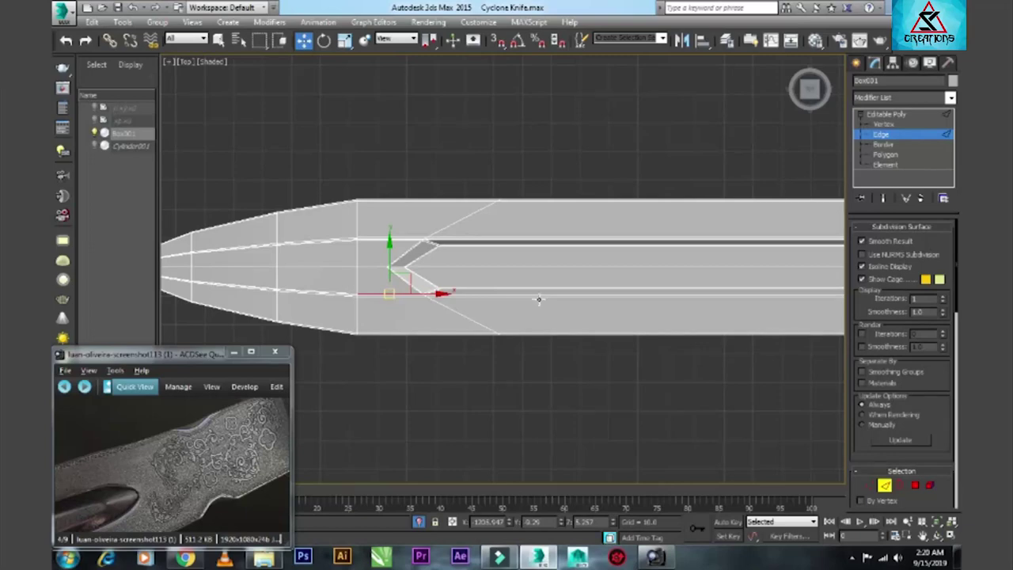
scroll(491, 299, down, 1)
scroll(288, 301, up, 1)
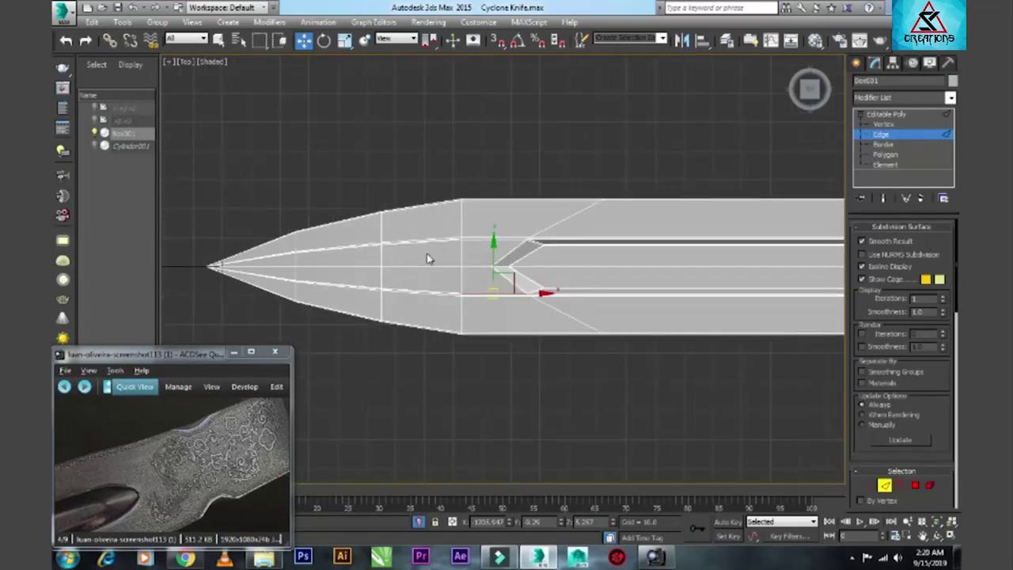
scroll(426, 256, up, 3)
scroll(449, 277, down, 2)
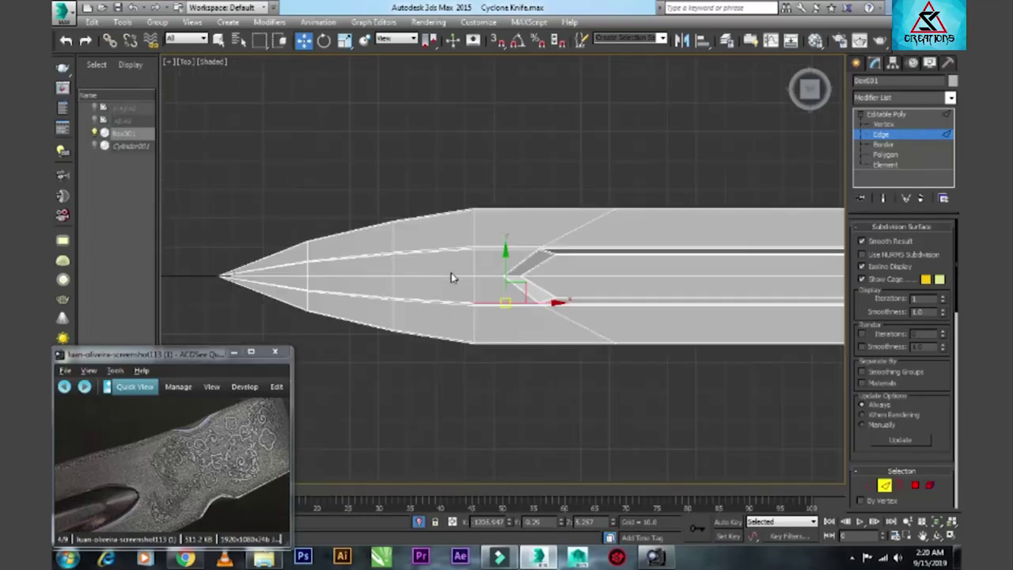
scroll(449, 277, down, 2)
key(l)
key(F3)
drag(823, 272, 751, 279)
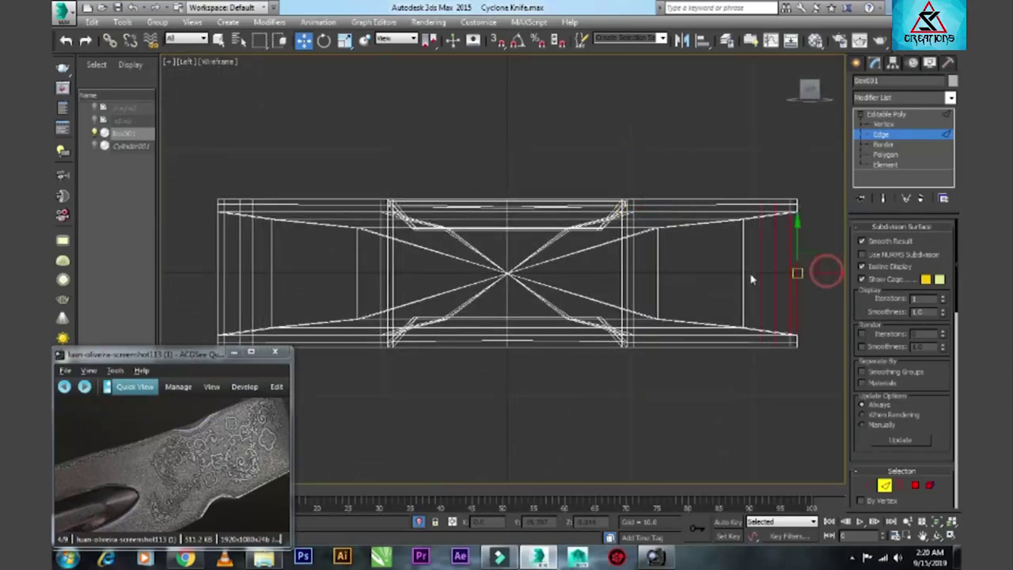
key(alt+r)
right_click(616, 327)
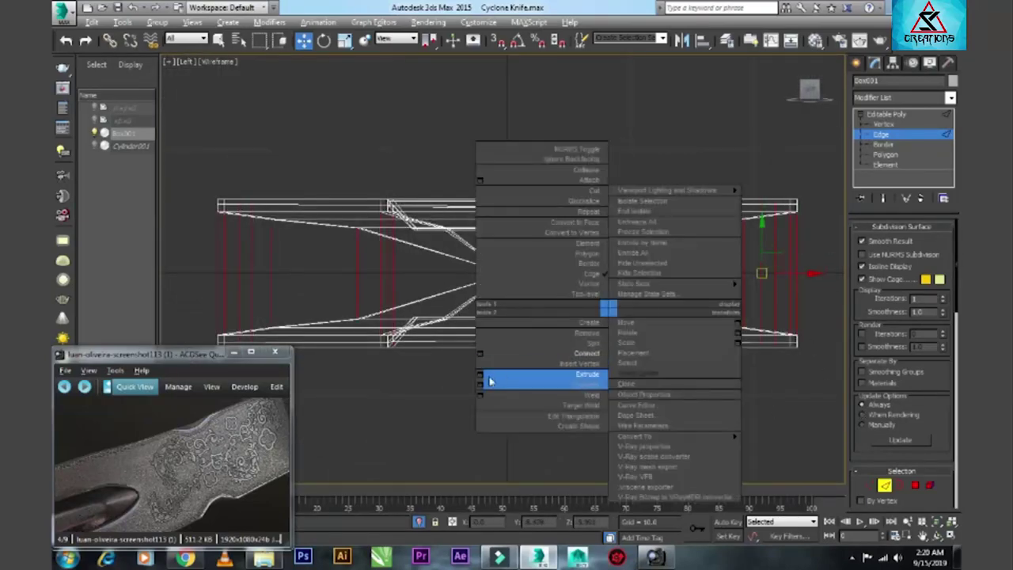
click(589, 380)
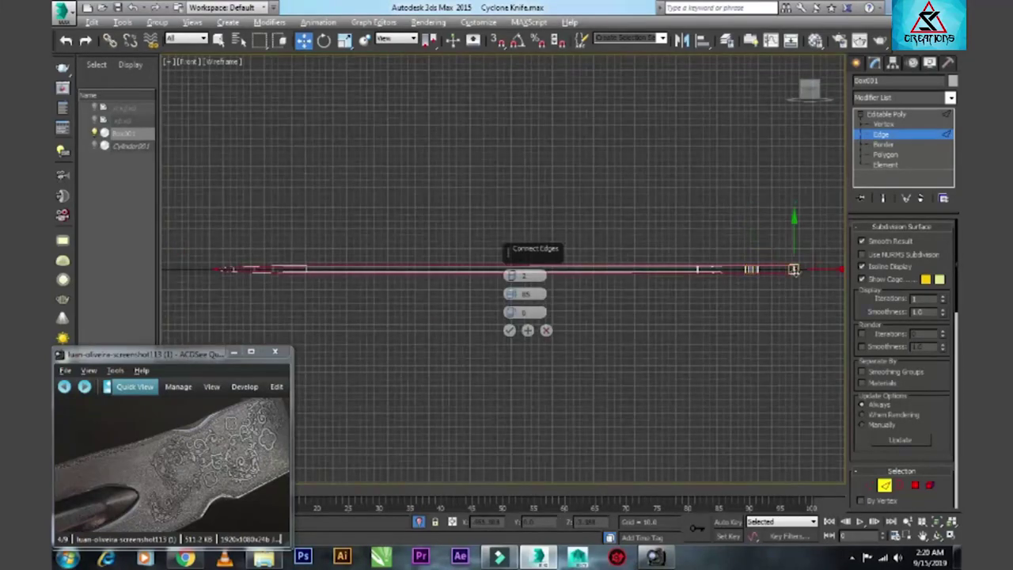
scroll(835, 269, up, 10)
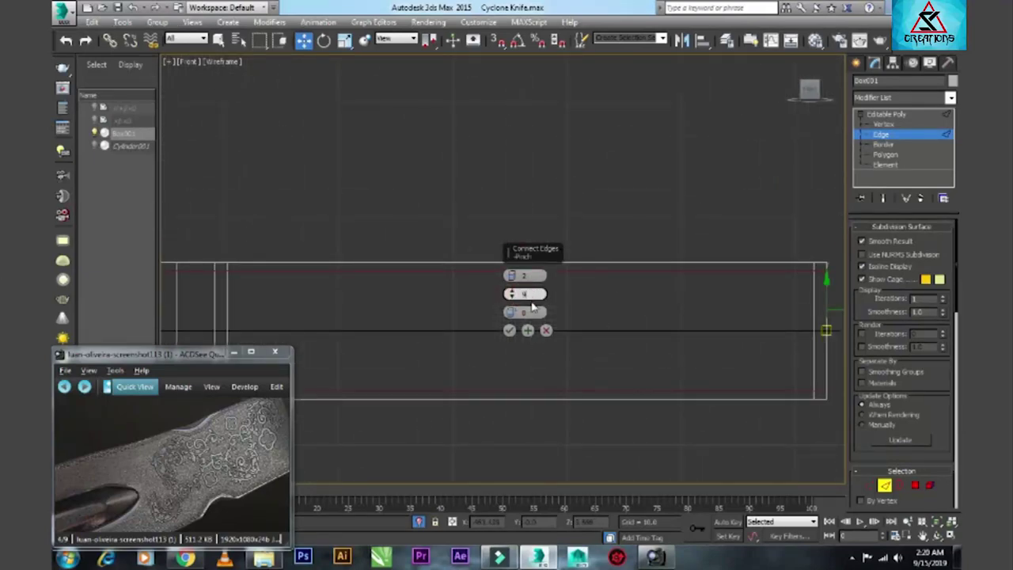
click(510, 331)
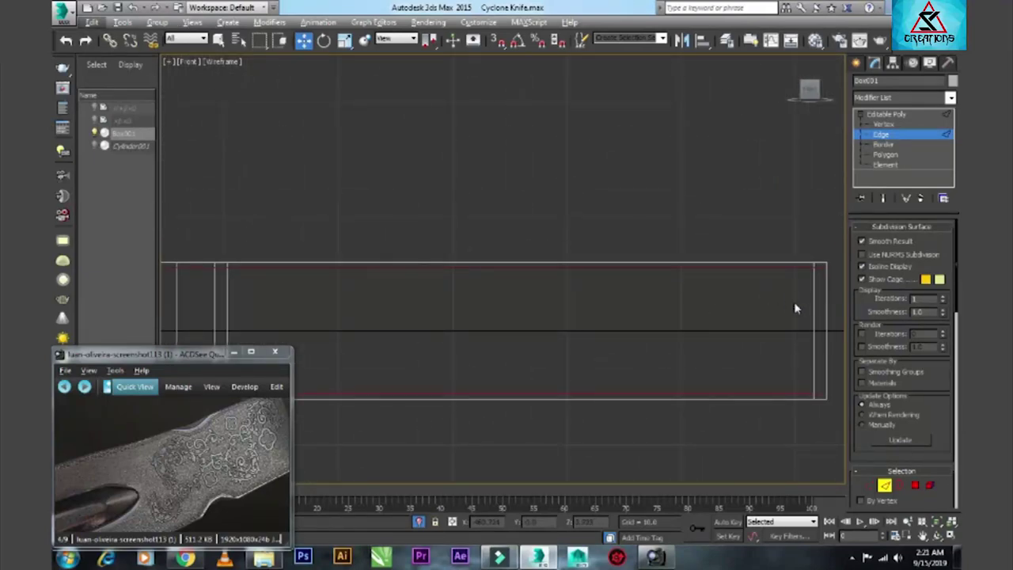
- Connect the two long blade-tip edges with support edges at pinch 94
click(813, 306)
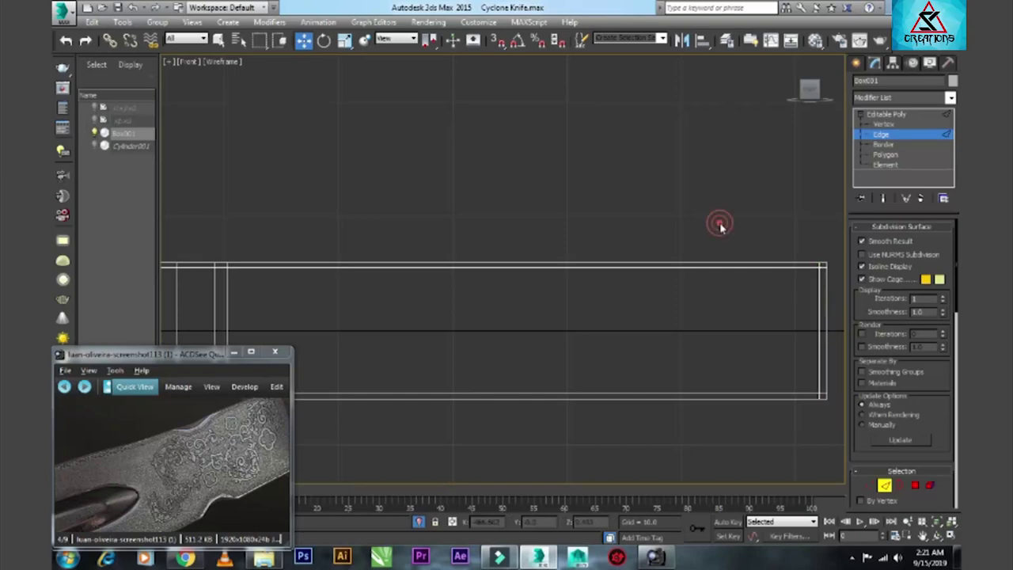
scroll(718, 223, down, 3)
scroll(438, 285, down, 5)
scroll(410, 282, up, 4)
scroll(577, 282, up, 2)
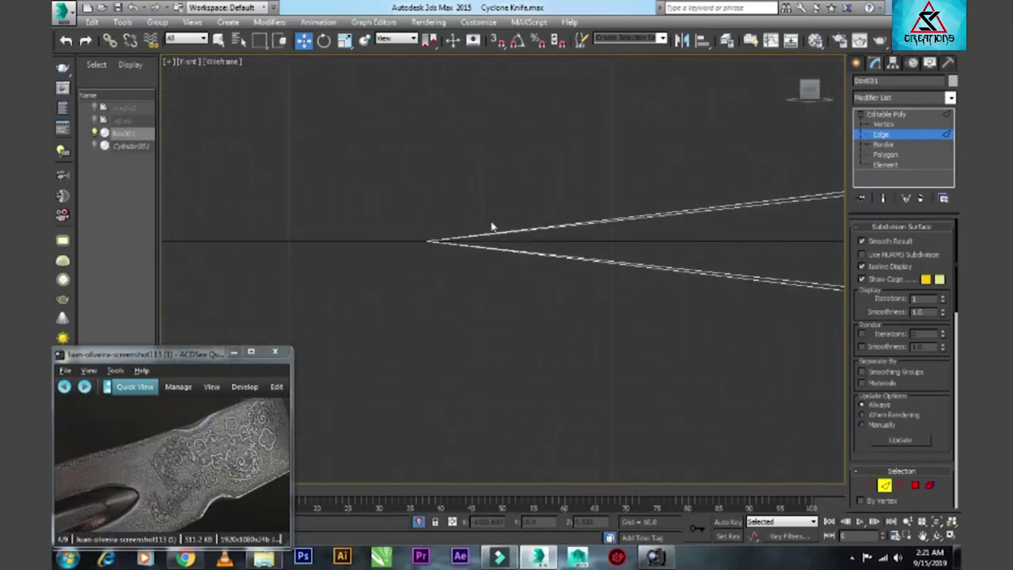
click(436, 243)
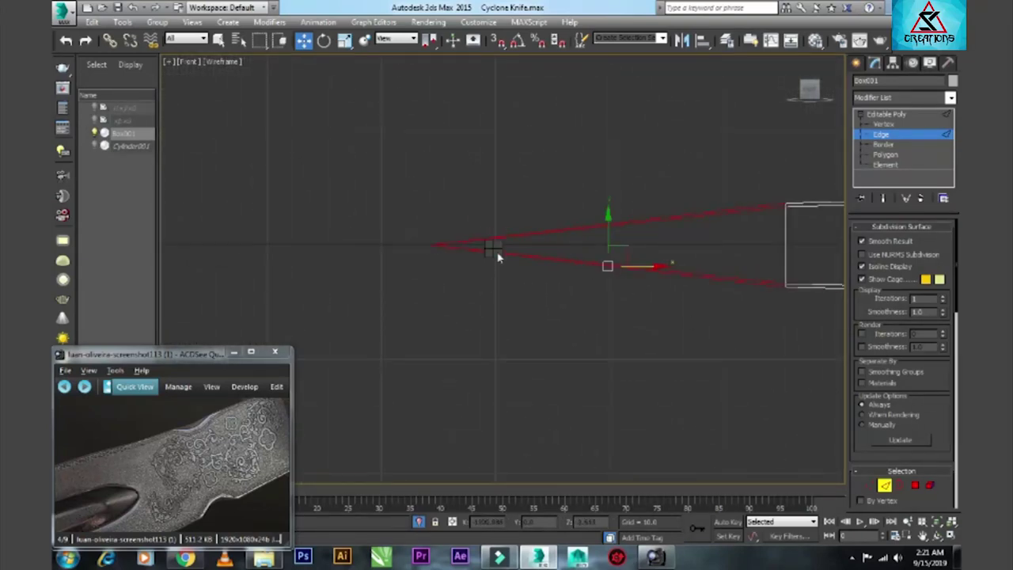
right_click(497, 255)
click(380, 321)
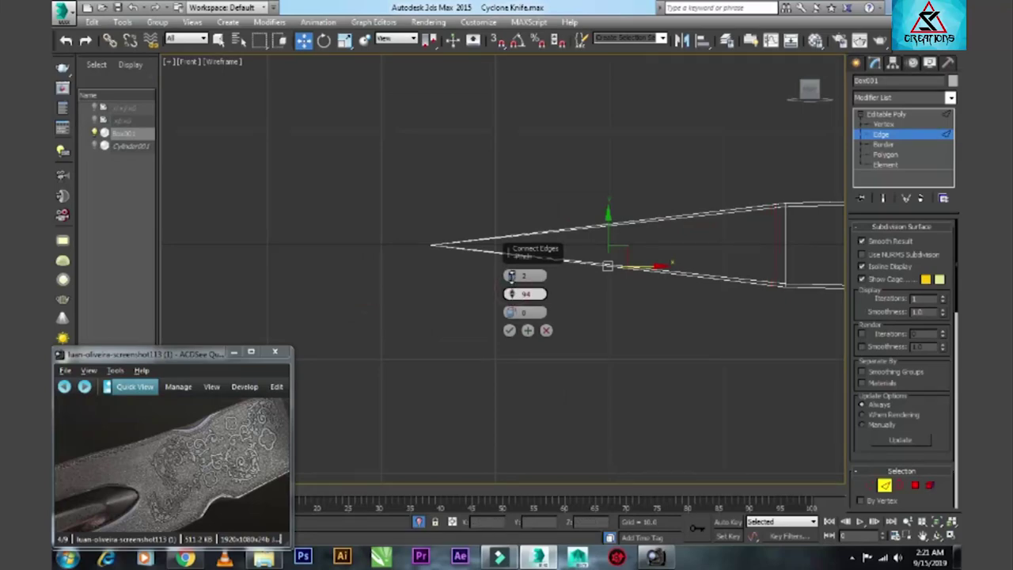
click(509, 330)
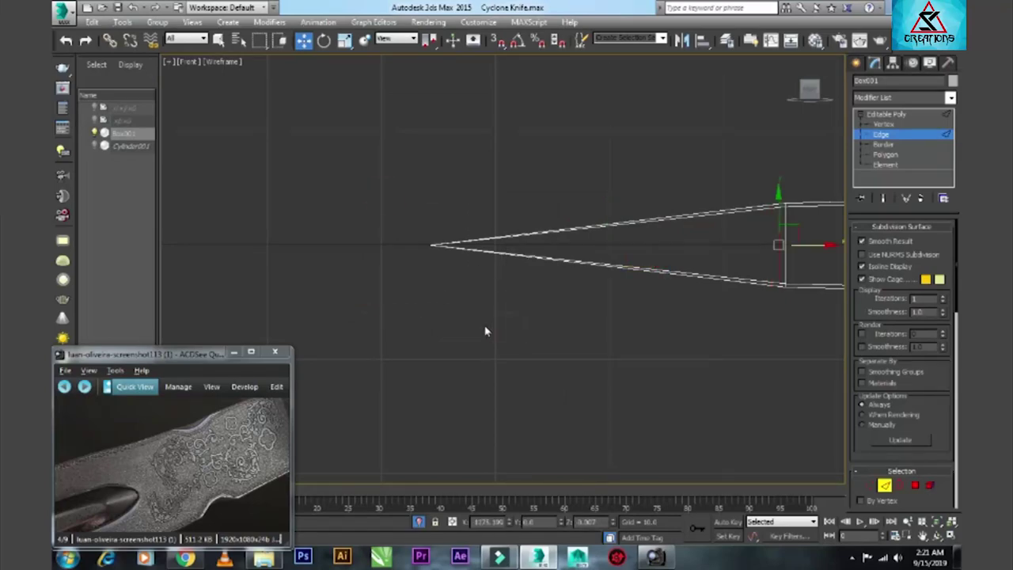
- Frame the whole knife in the Perspective and Front views
key(alt+w)
key(alt+w)
key(z)
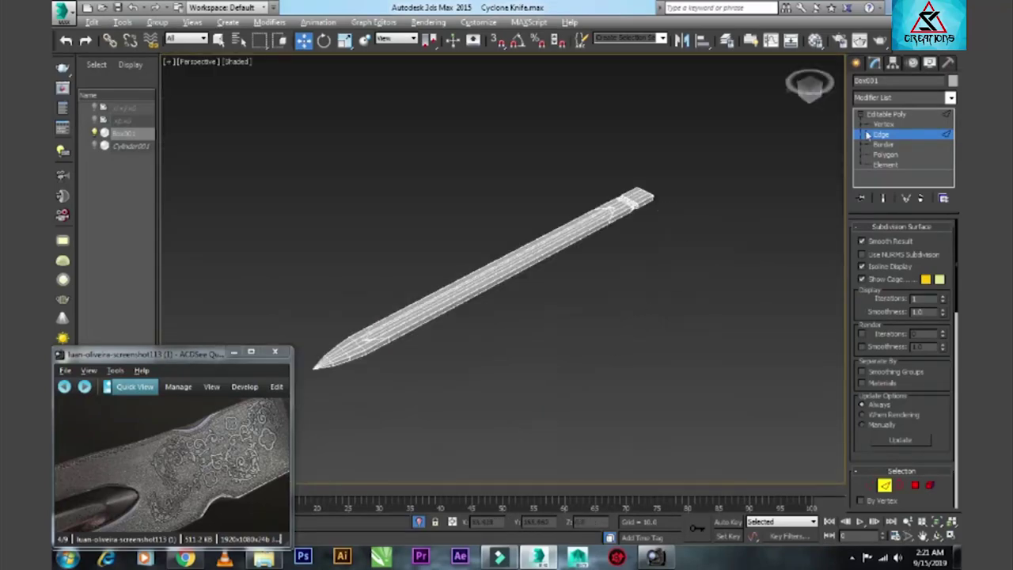
key(alt+w)
click(717, 181)
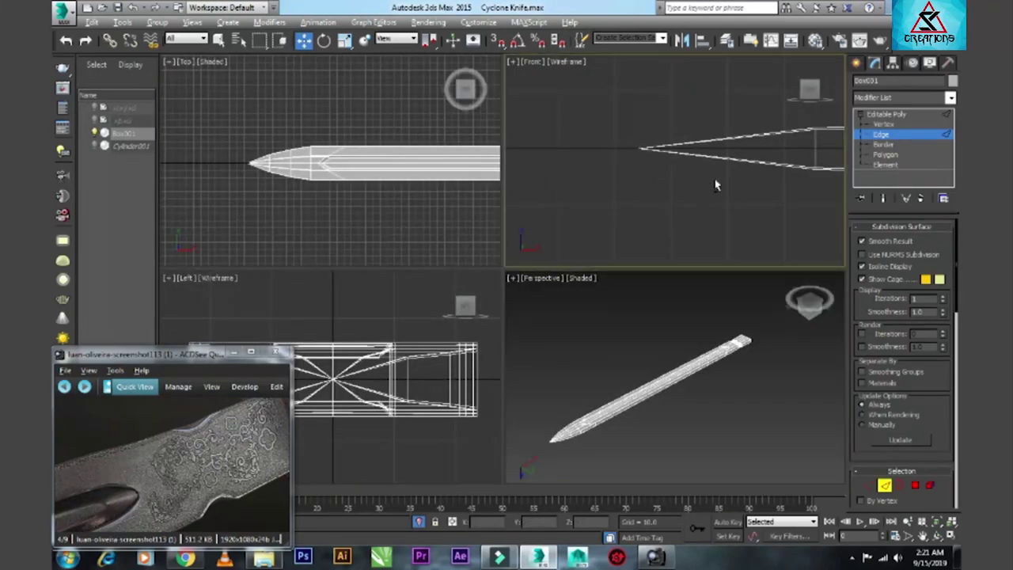
key(alt+w)
key(alt+w)
key(z)
key(alt+w)
scroll(630, 222, up, 5)
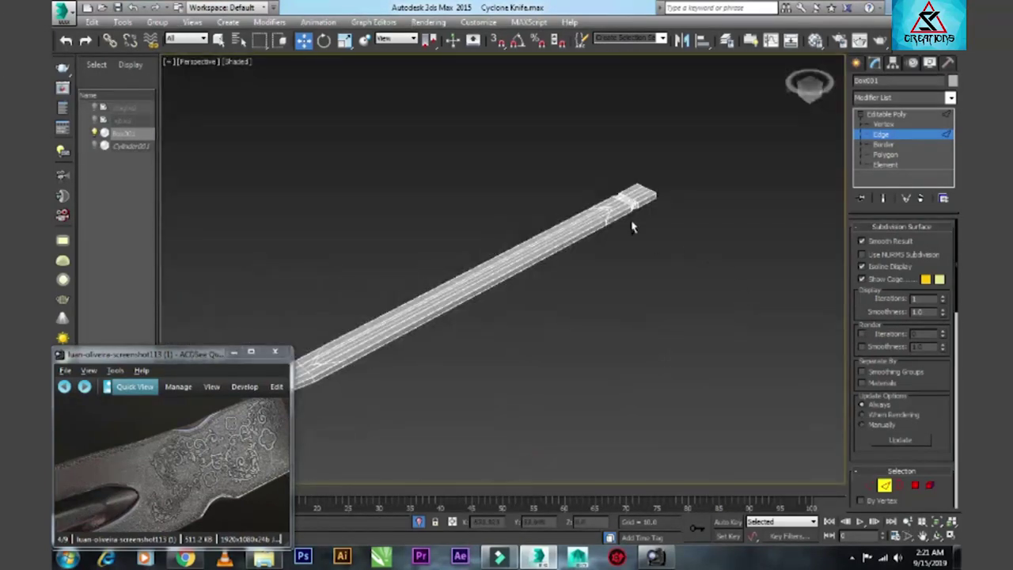
scroll(647, 219, up, 5)
- Apply a MeshSmooth modifier (NURMS, 1 iteration) to the knife
scroll(609, 164, up, 2)
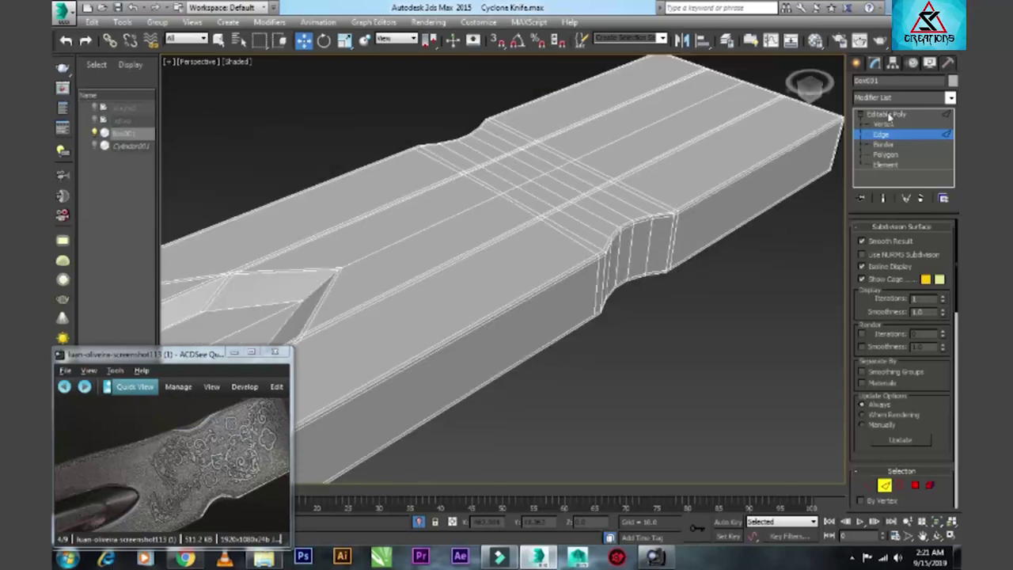
click(867, 98)
scroll(867, 104, down, 1)
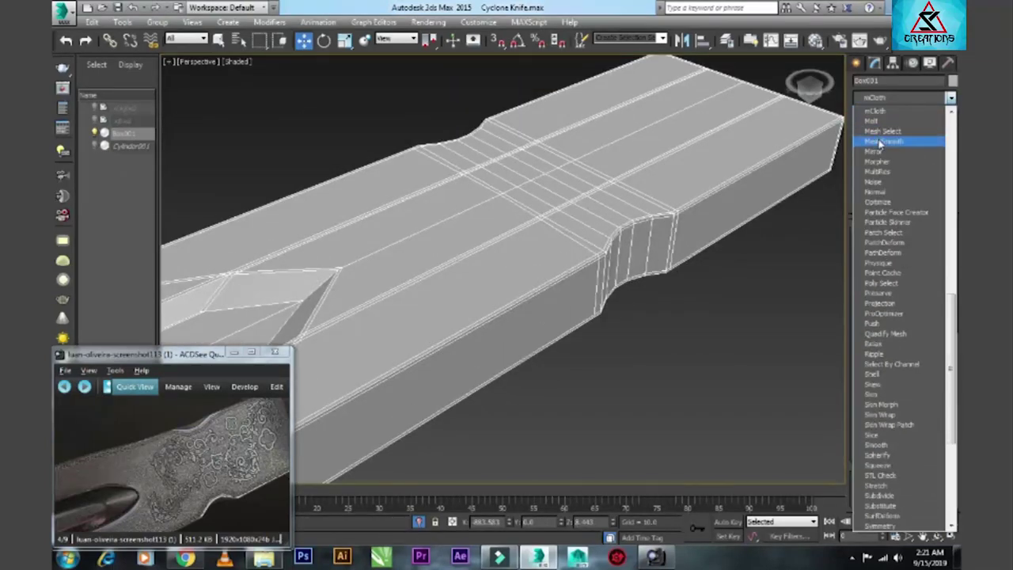
click(893, 147)
- Deselect and reselect the knife to compare its smoothed form with the wireframe
click(750, 263)
scroll(750, 264, down, 5)
scroll(405, 349, down, 3)
scroll(405, 349, up, 5)
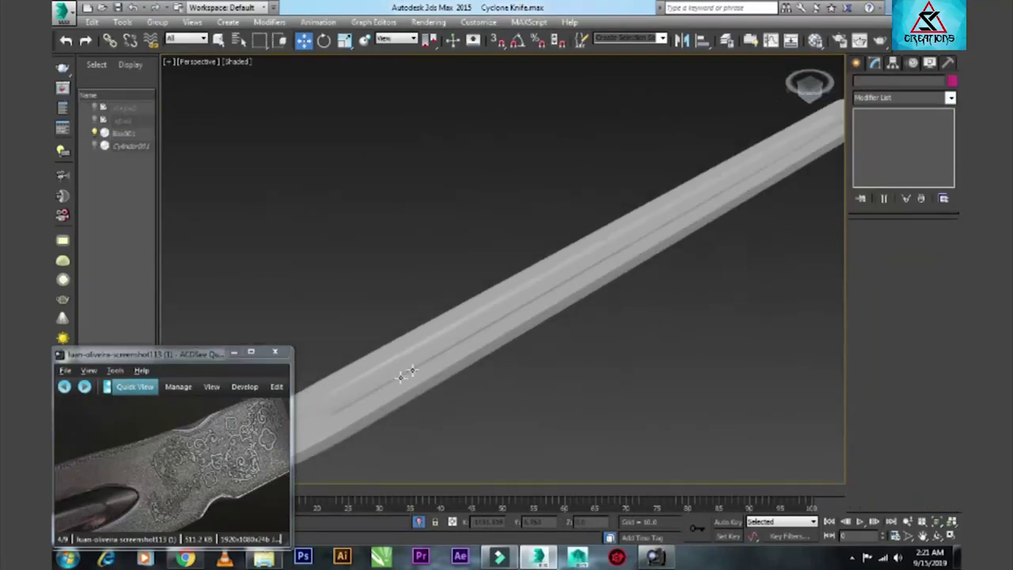
scroll(506, 343, down, 4)
scroll(674, 226, up, 4)
scroll(673, 226, up, 3)
click(458, 313)
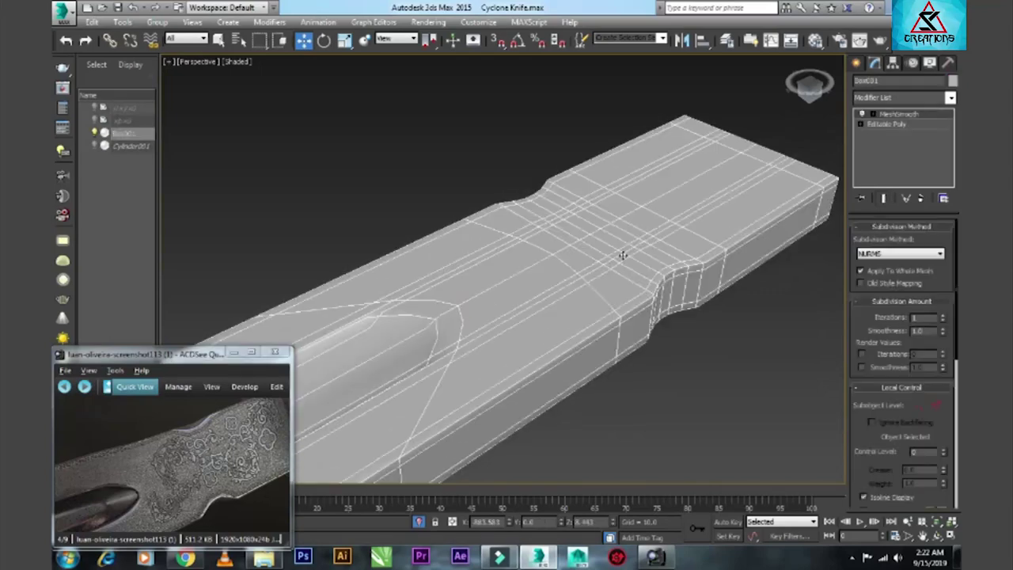
scroll(604, 264, up, 1)
scroll(521, 312, up, 2)
click(752, 369)
click(611, 303)
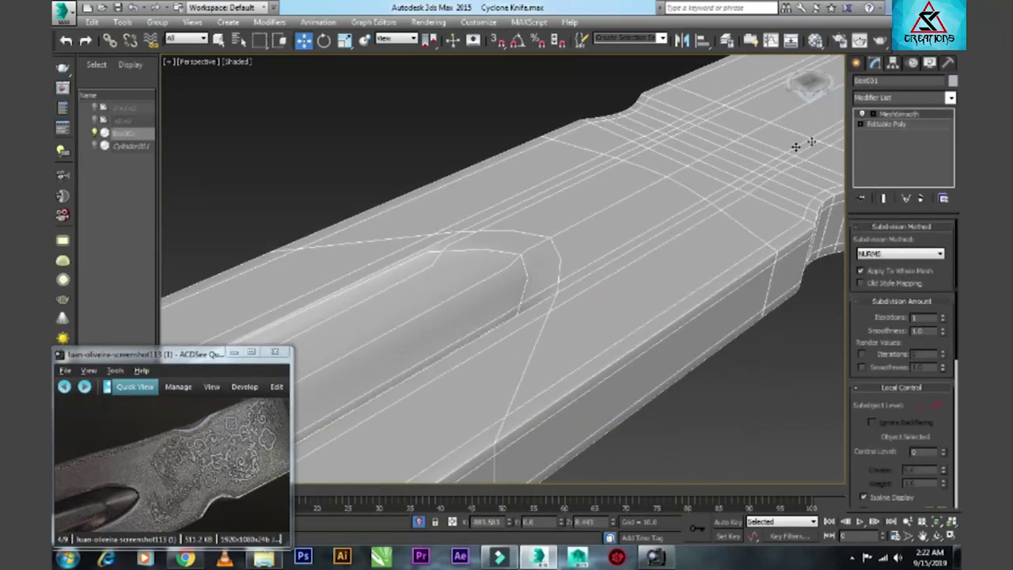
- Turn off the MeshSmooth result, frame the knife in Top view and expand Editable Poly
click(862, 116)
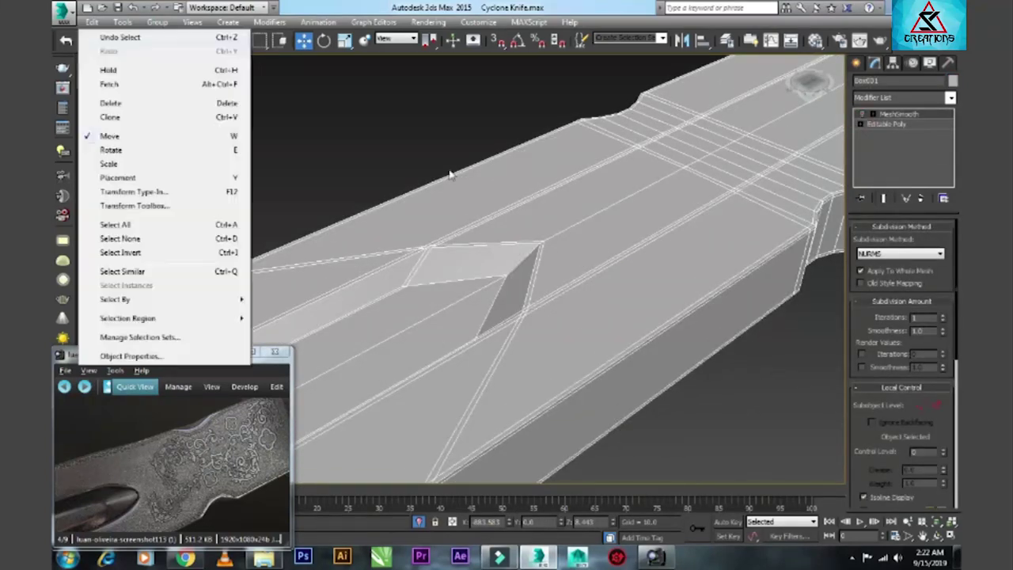
click(419, 188)
click(423, 198)
key(t)
key(z)
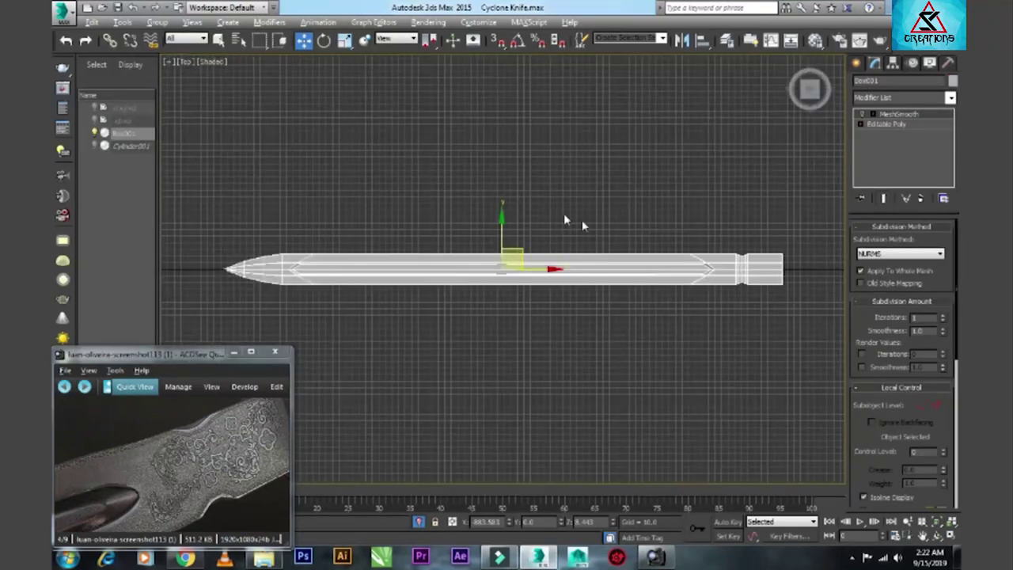
scroll(507, 261, up, 2)
click(861, 125)
- Connect the long edges around the blade's notch with new edges
click(880, 145)
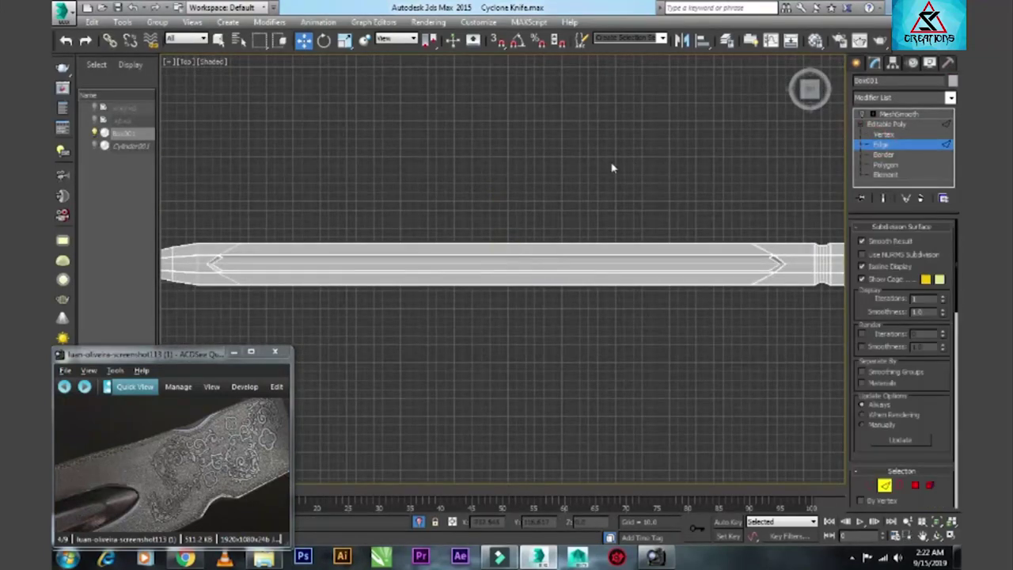
click(617, 273)
right_click(598, 244)
click(488, 291)
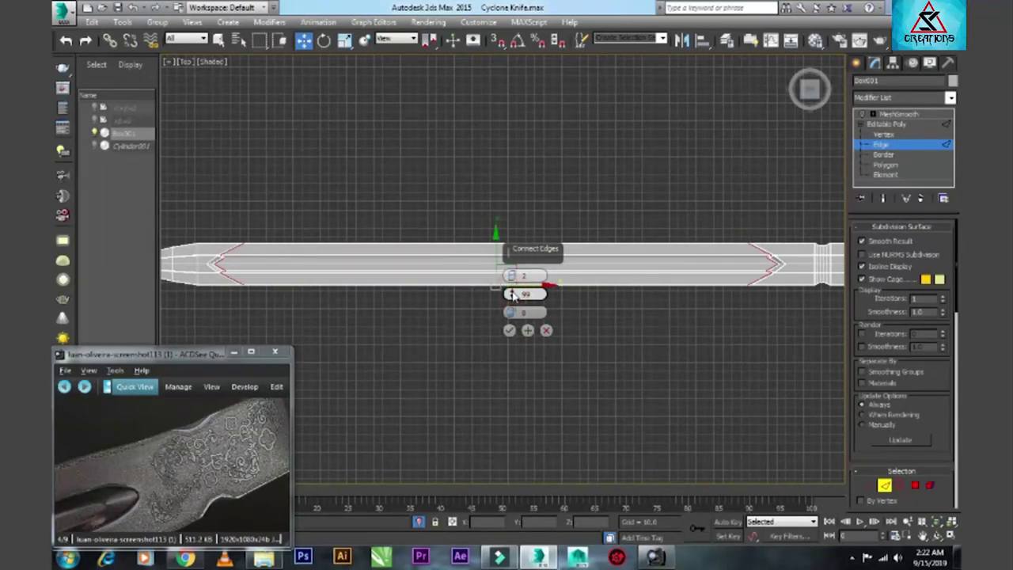
click(509, 330)
key(alt+w)
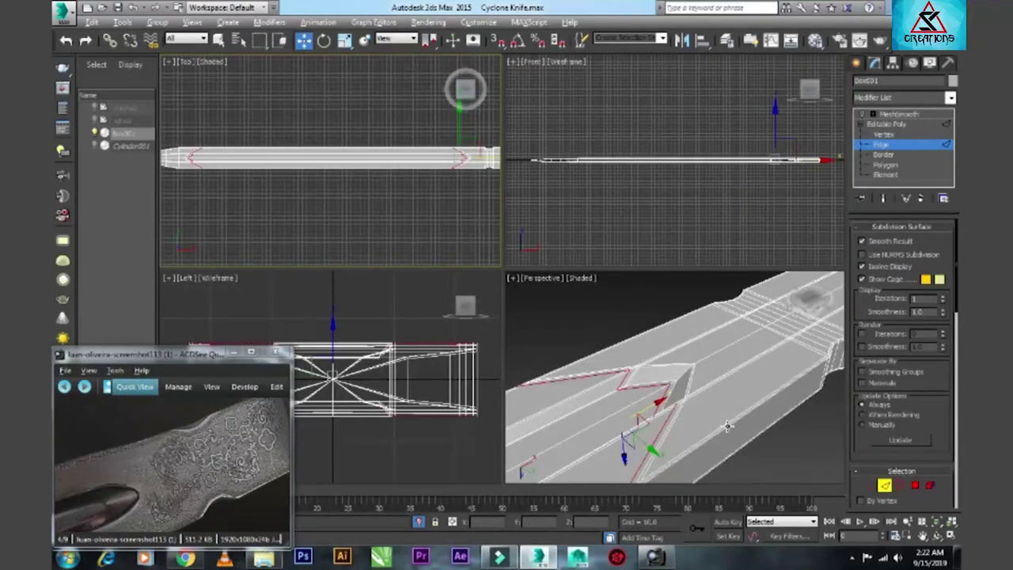
key(alt+w)
- Check the notch under MeshSmooth, then switch the smoothing result off
click(864, 115)
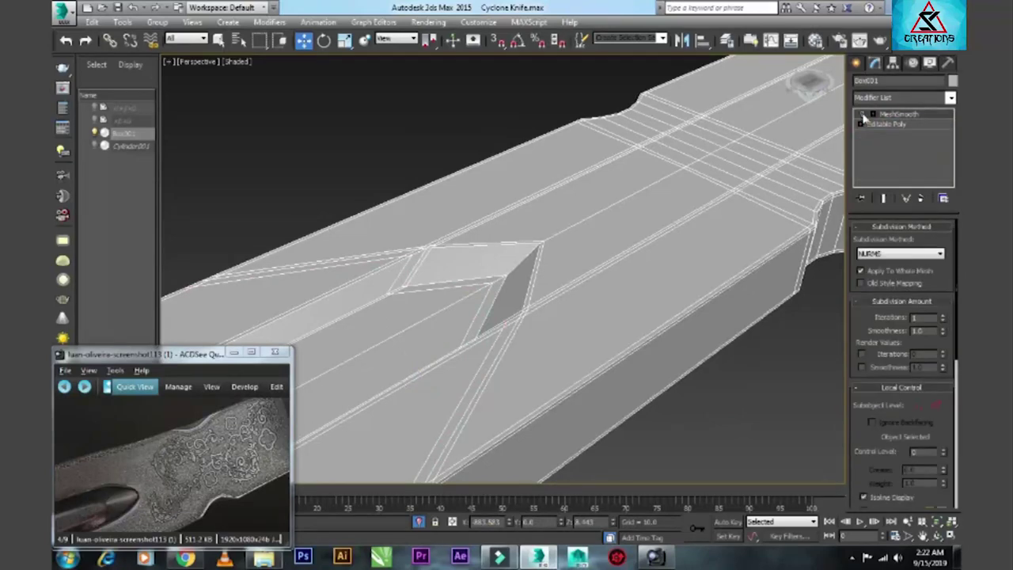
click(862, 115)
key(ctrl+d)
scroll(585, 256, up, 2)
scroll(547, 240, up, 3)
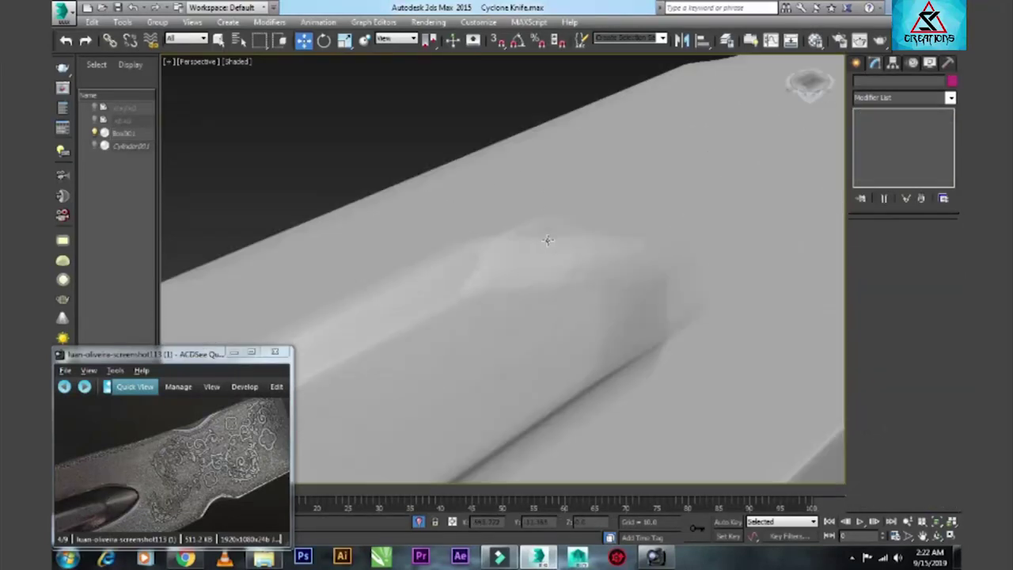
click(547, 240)
click(862, 114)
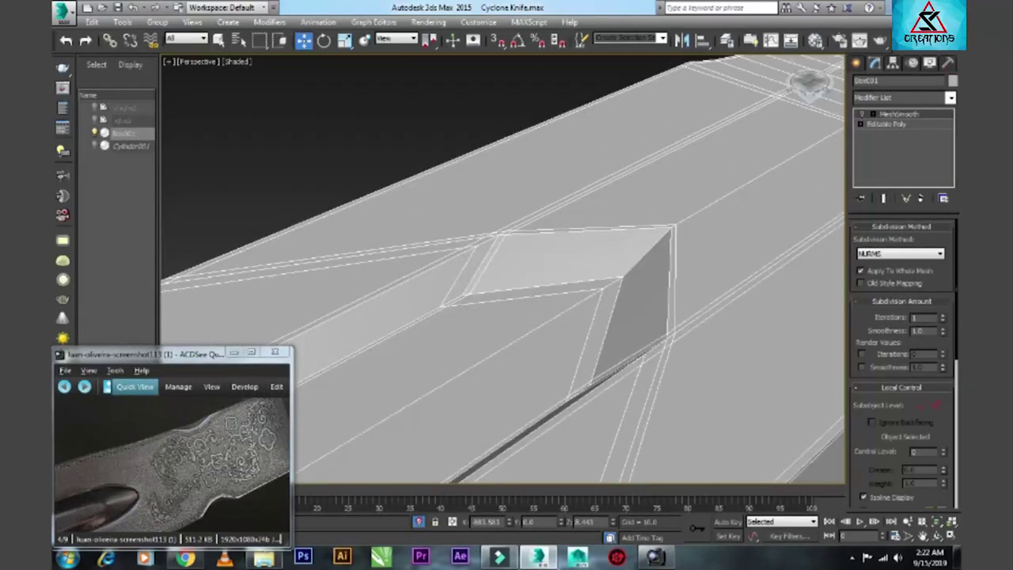
scroll(453, 271, up, 2)
scroll(453, 271, up, 1)
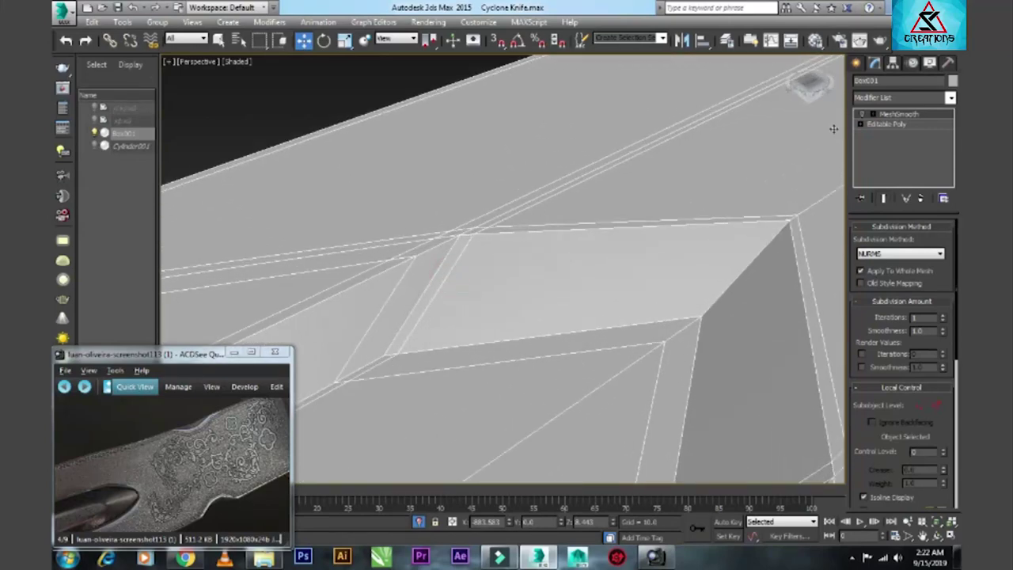
- Connect the ring of edges along the notch, pinching the new edges toward its border
click(886, 124)
click(882, 144)
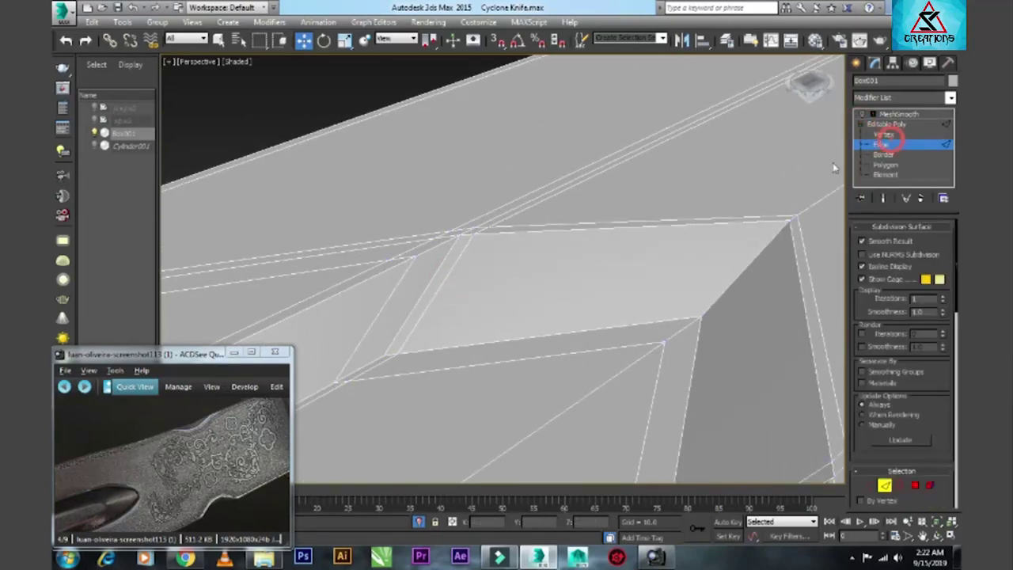
click(460, 259)
key(alt+r)
right_click(460, 260)
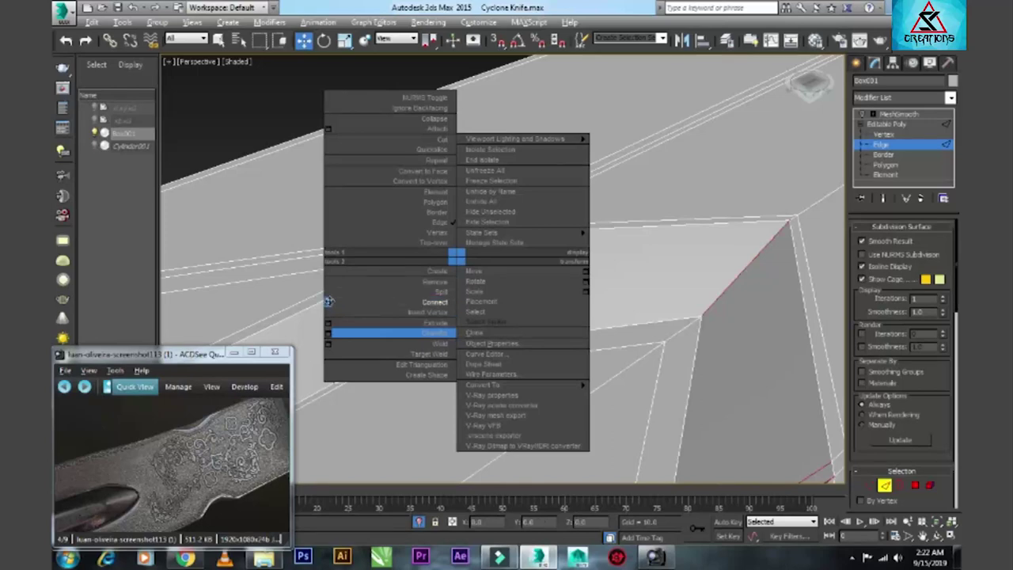
click(348, 306)
drag(515, 295, 518, 289)
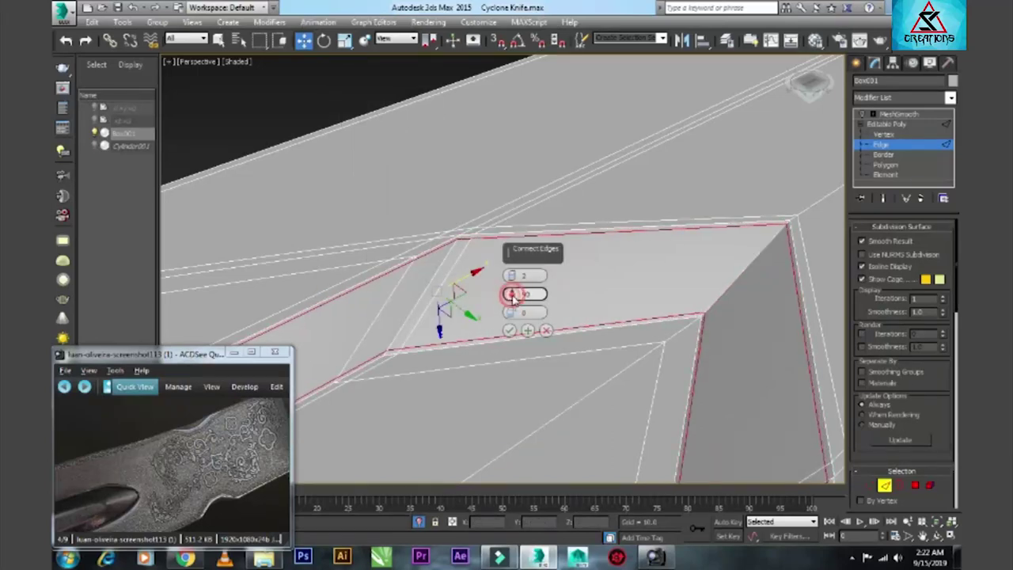
click(509, 329)
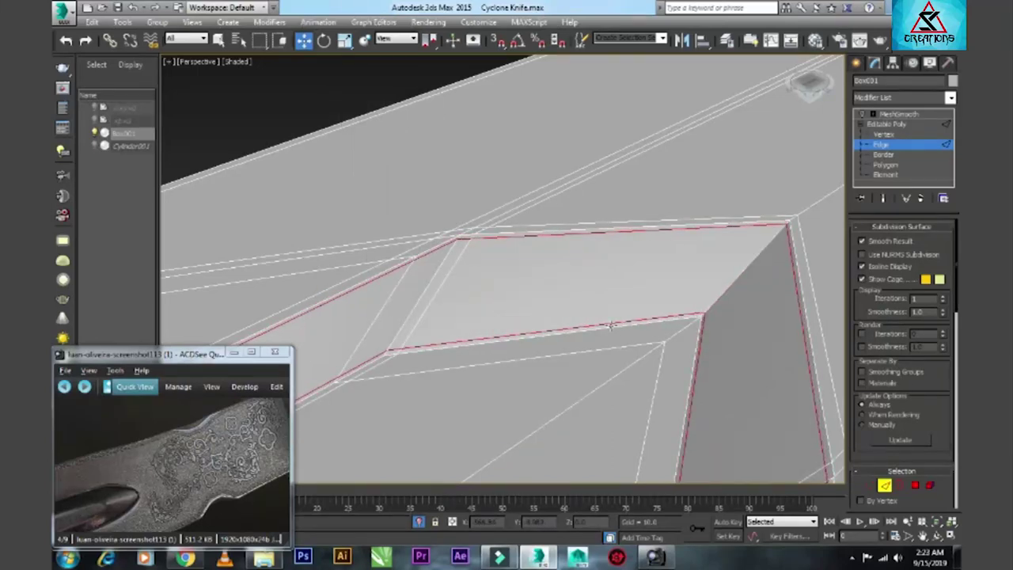
- Return to the MeshSmooth level and inspect the smoothed blade again
click(886, 124)
click(861, 124)
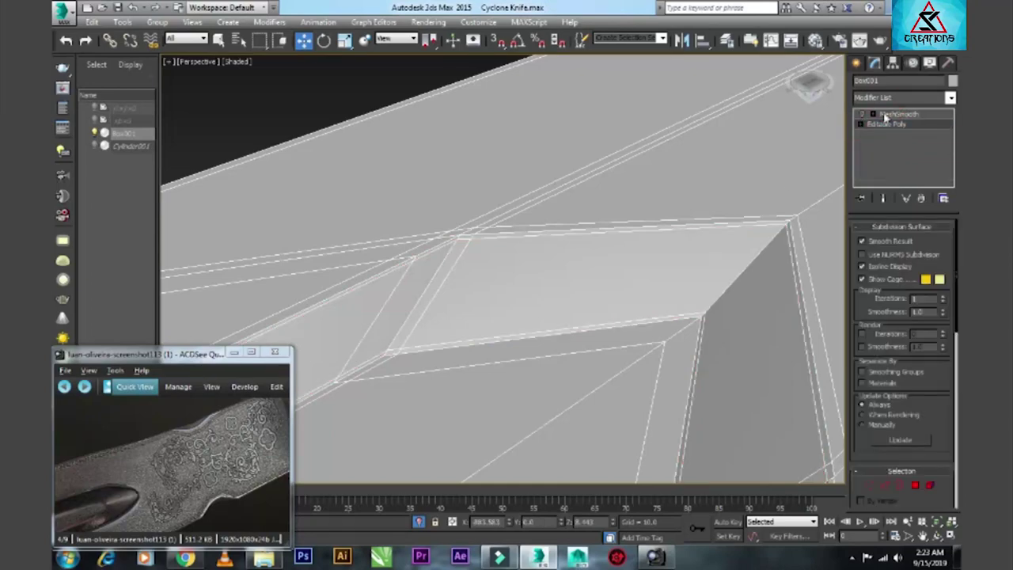
click(890, 114)
key(F3)
key(ctrl+d)
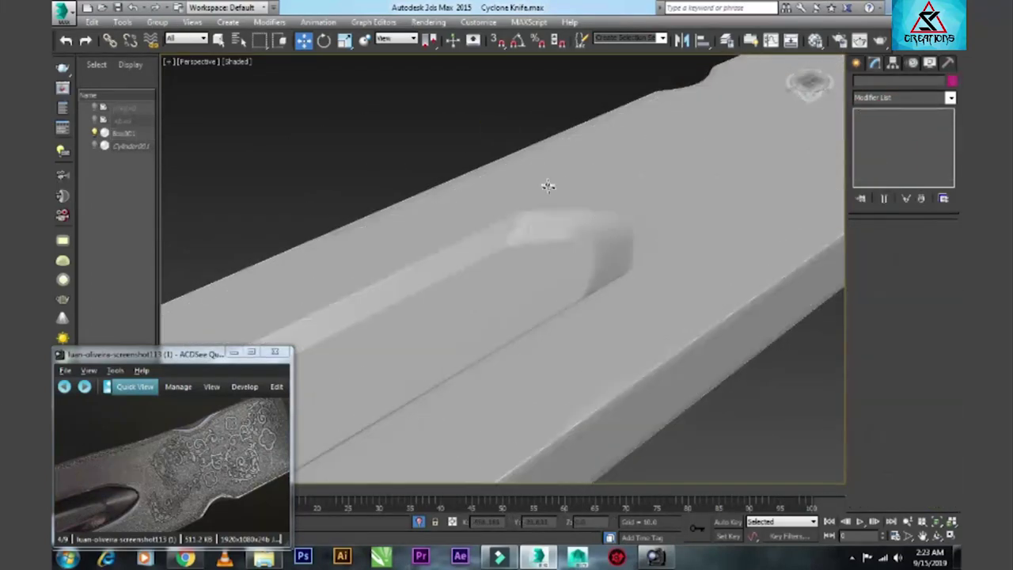
scroll(546, 208, down, 10)
scroll(402, 293, up, 2)
scroll(372, 266, up, 8)
- Select the blade and look down on the fuller's end from the Top view
click(373, 267)
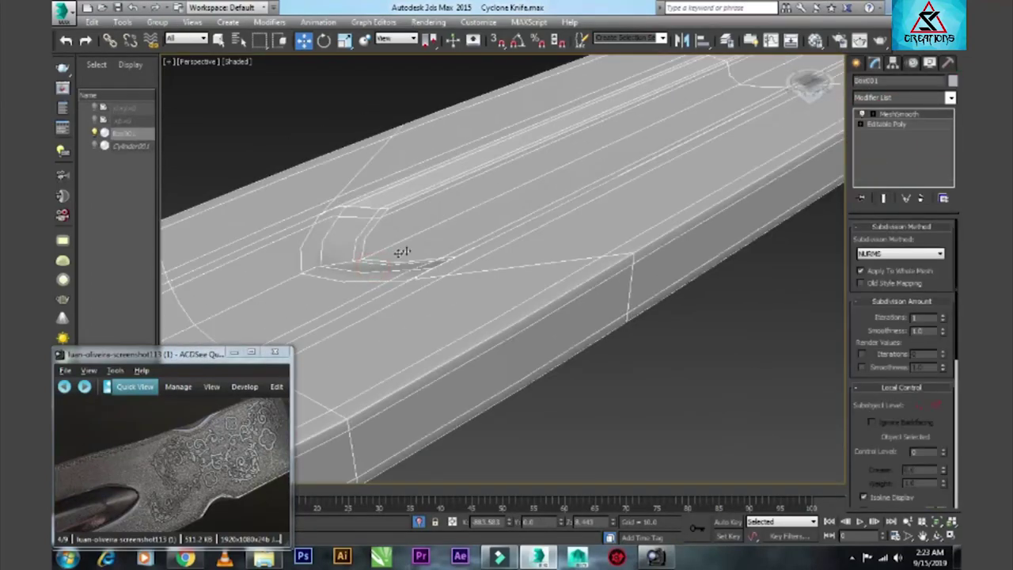
alt+middle_drag(609, 280, 629, 274)
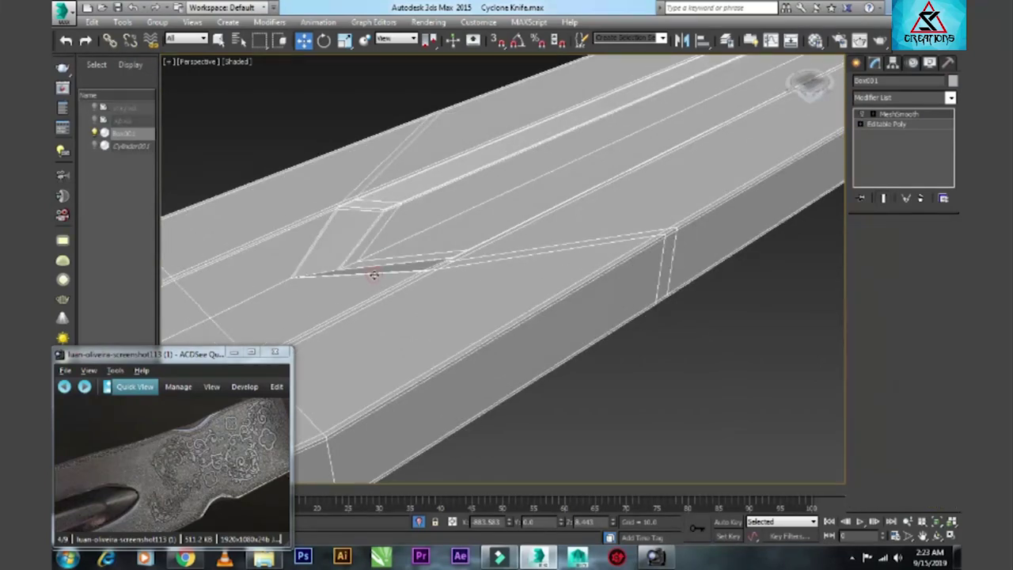
key(t)
scroll(324, 197, down, 3)
scroll(288, 273, up, 3)
- Connect the blade-tip edge loop with 2 segments at pinch 90
scroll(345, 250, up, 3)
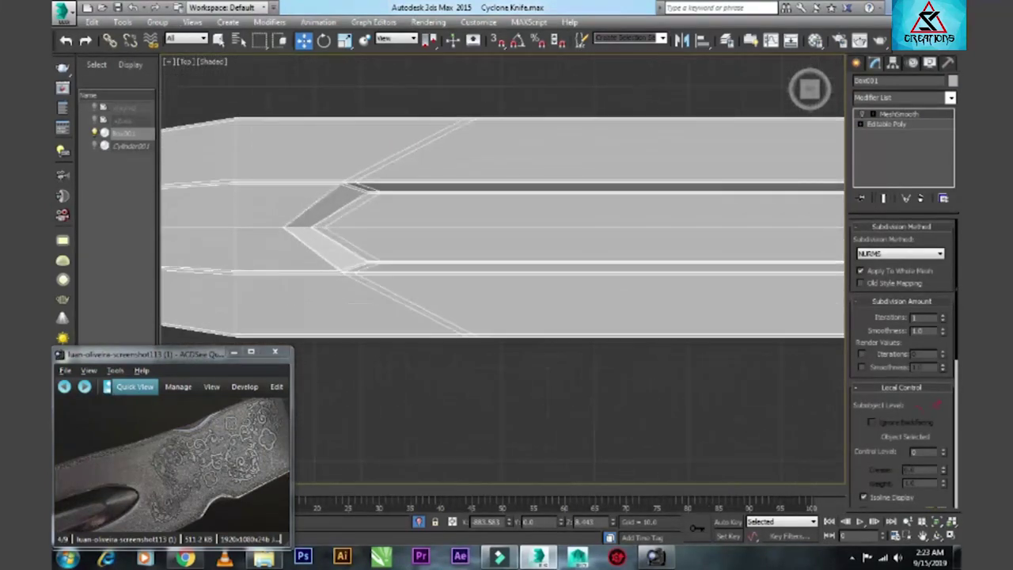
scroll(346, 250, up, 3)
click(862, 127)
key(2)
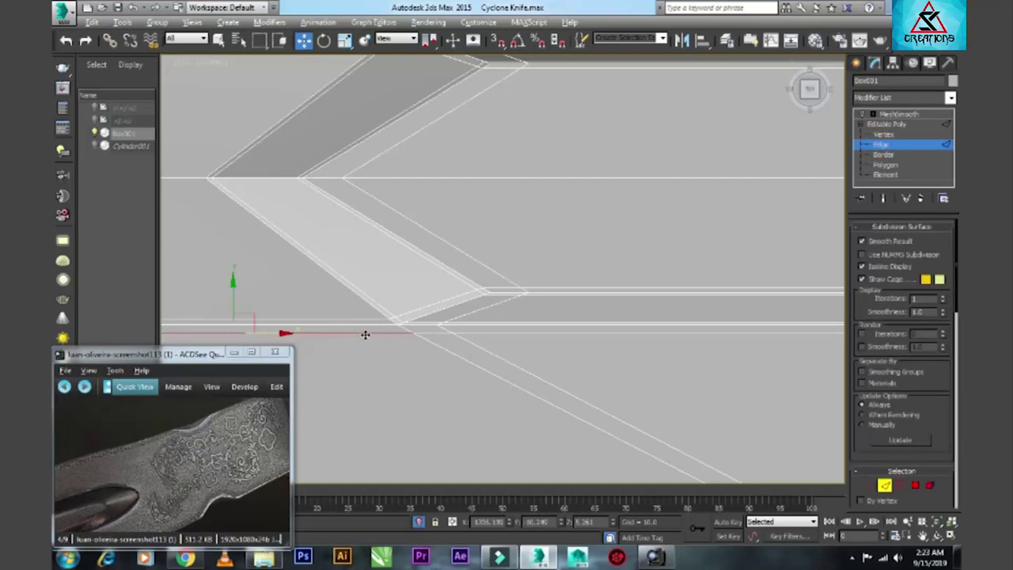
double_click(367, 332)
right_click(449, 342)
click(321, 386)
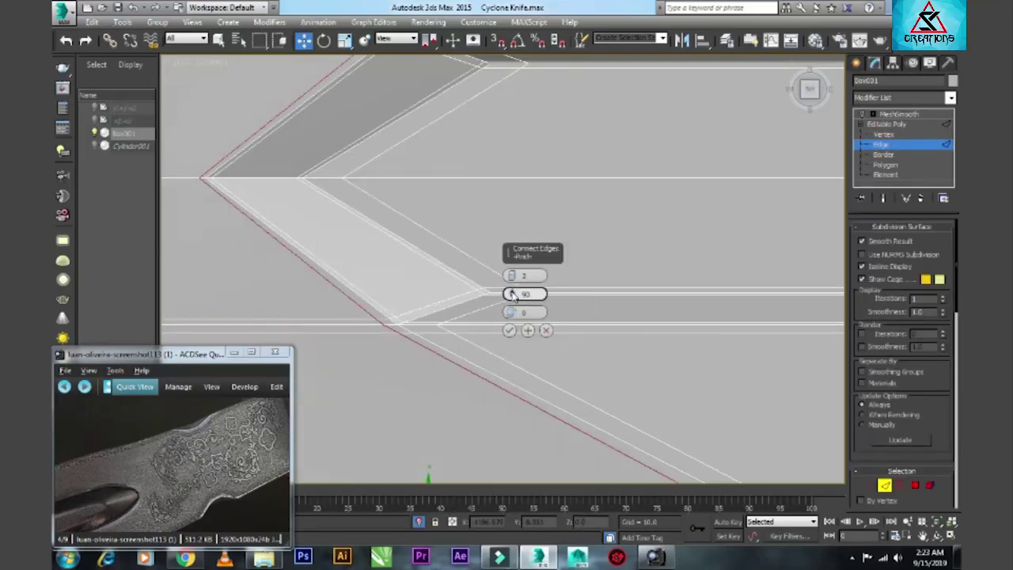
click(509, 329)
scroll(512, 325, down, 3)
scroll(482, 317, down, 1)
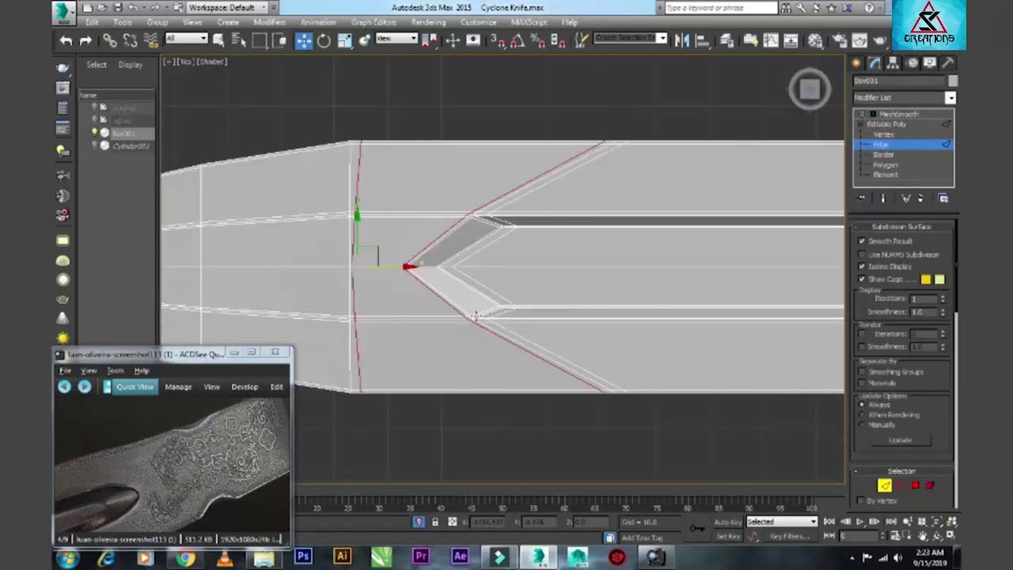
click(368, 342)
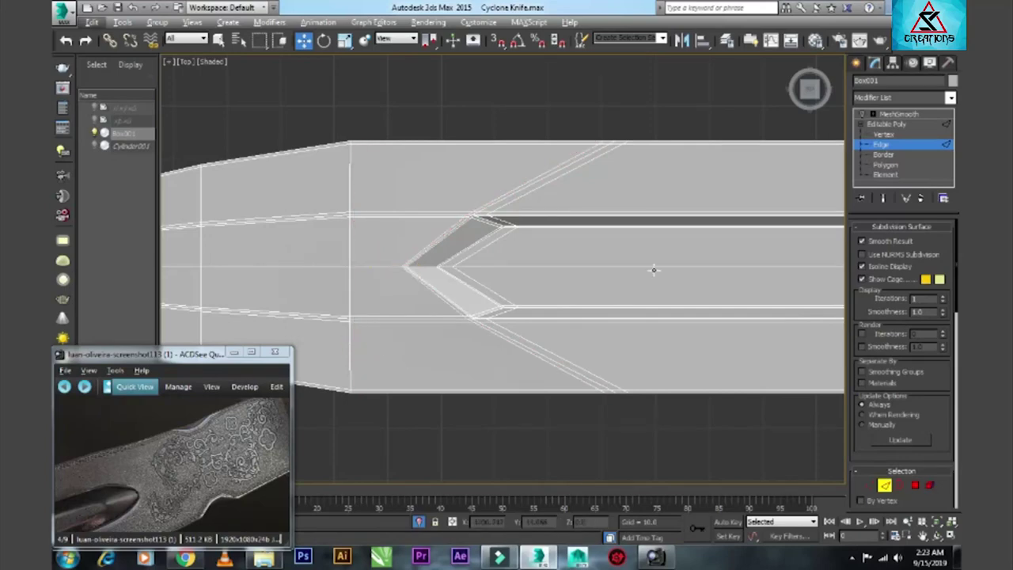
- Exit edge editing and toggle MeshSmooth off and on to compare the blade tip
click(887, 127)
click(590, 129)
scroll(468, 208, down, 3)
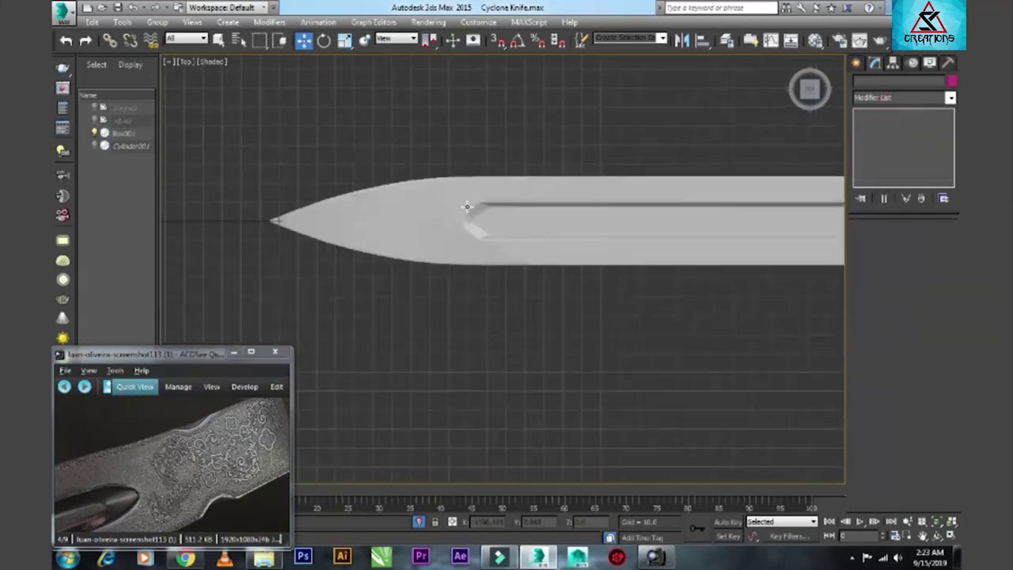
scroll(468, 225, up, 1)
scroll(469, 225, up, 5)
click(466, 224)
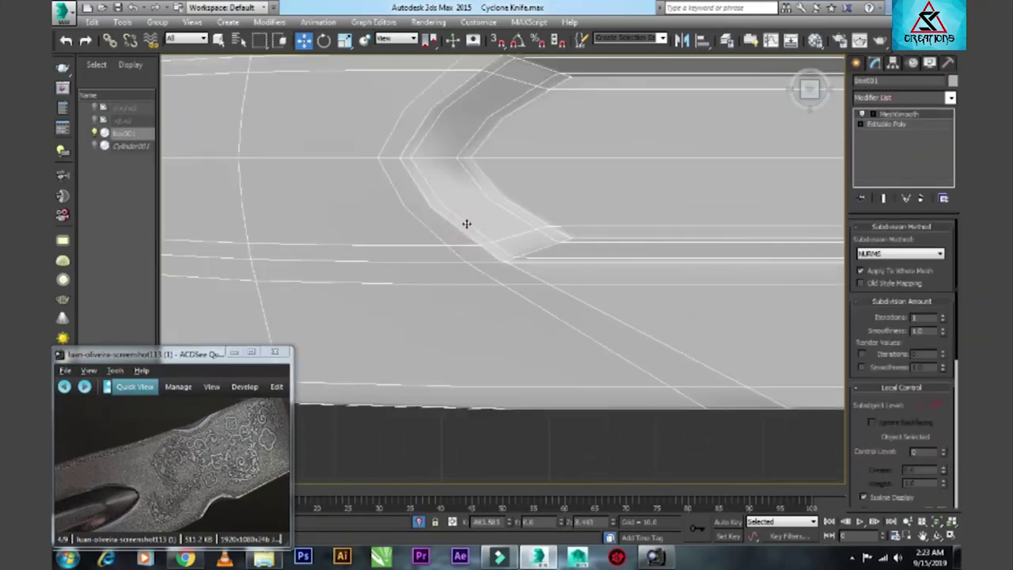
click(863, 114)
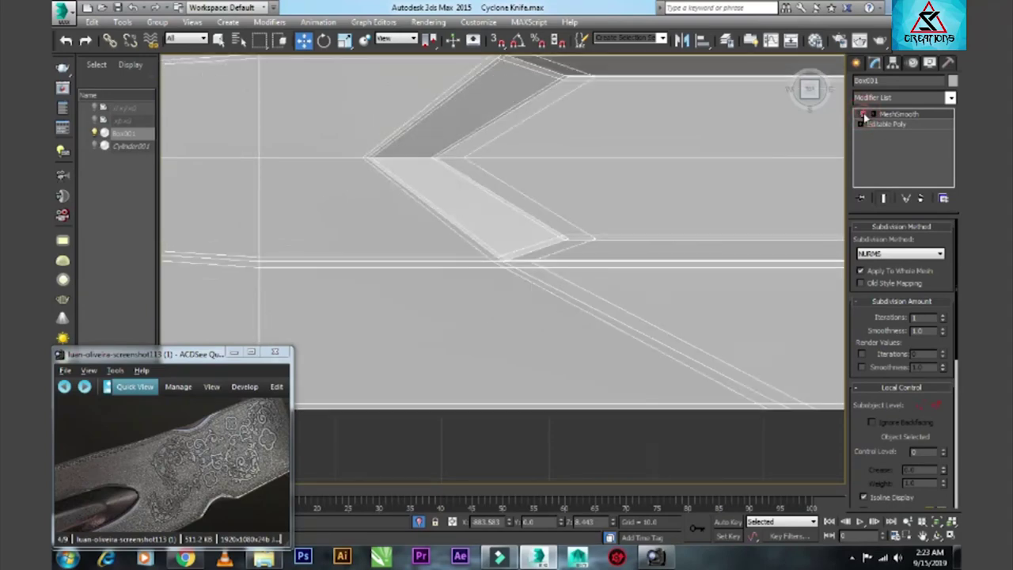
click(862, 114)
click(862, 114)
click(862, 113)
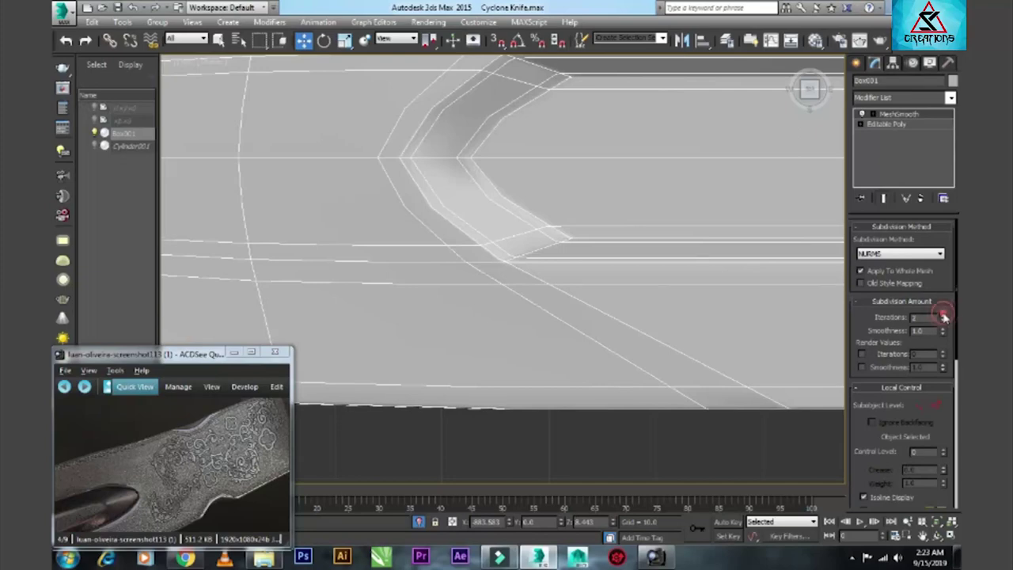
- Return to the Perspective view, orbit the knife horizontal and frame it fully
key(t)
scroll(623, 323, down, 3)
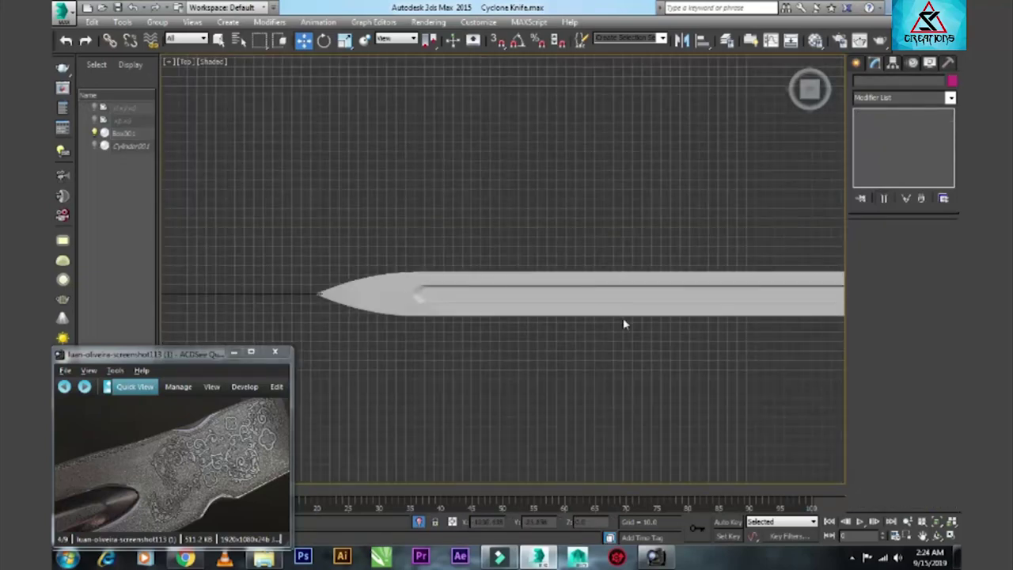
scroll(623, 320, down, 2)
scroll(633, 292, up, 4)
scroll(635, 261, up, 3)
scroll(632, 262, down, 2)
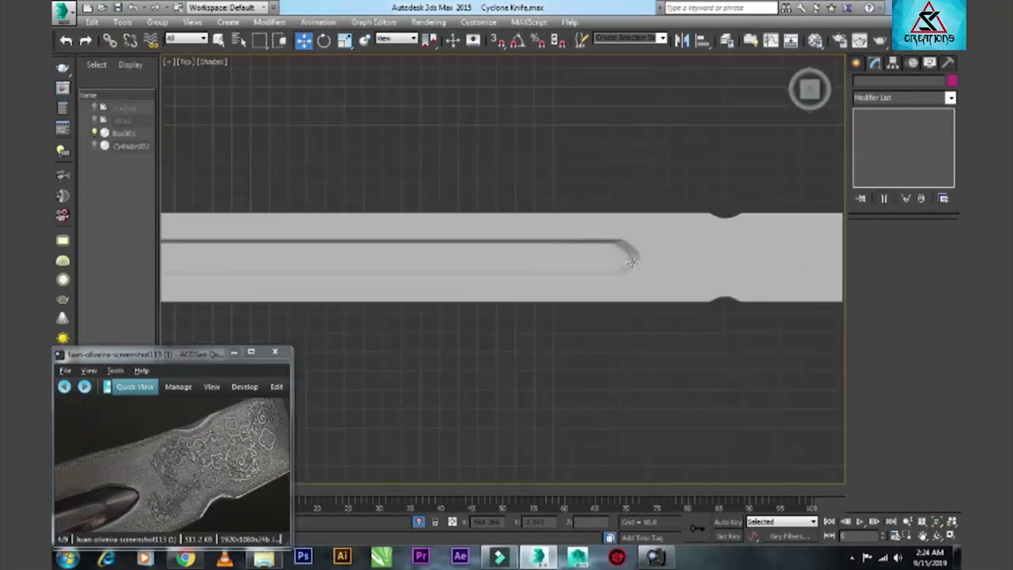
key(p)
alt+middle_drag(455, 458, 512, 346)
key(z)
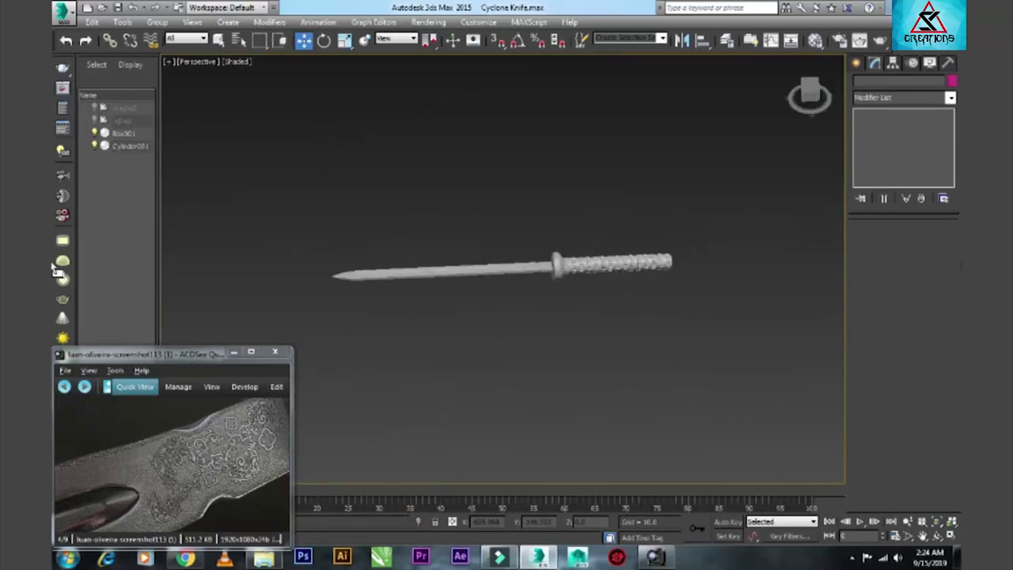
- Select the handle cylinder, Cylinder001, and isolate it with Alt+Q
click(61, 13)
click(535, 265)
click(519, 278)
scroll(332, 276, up, 2)
scroll(373, 272, up, 3)
click(350, 271)
scroll(350, 271, up, 2)
scroll(389, 294, up, 3)
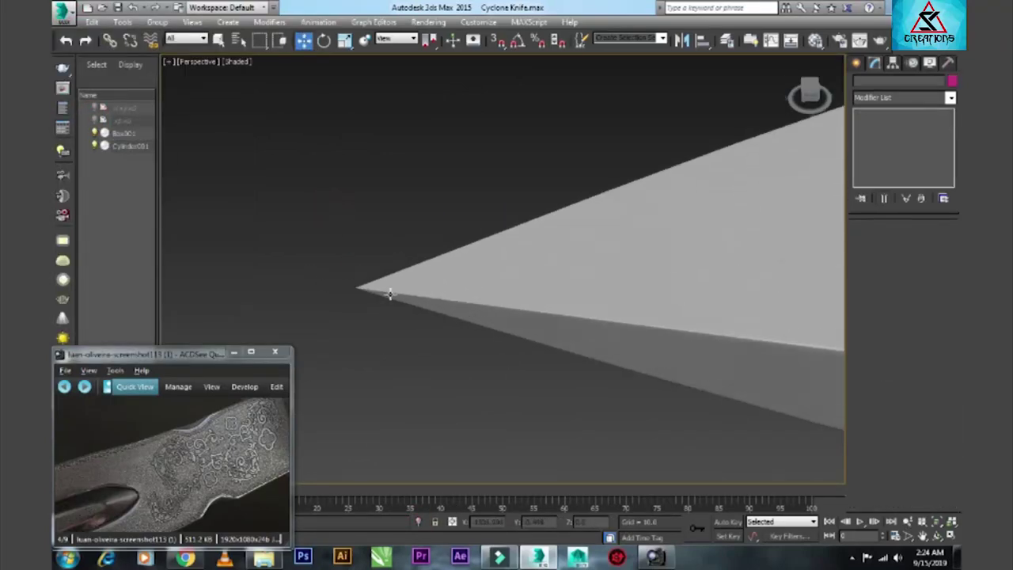
scroll(373, 289, down, 3)
scroll(506, 289, down, 3)
scroll(502, 294, up, 5)
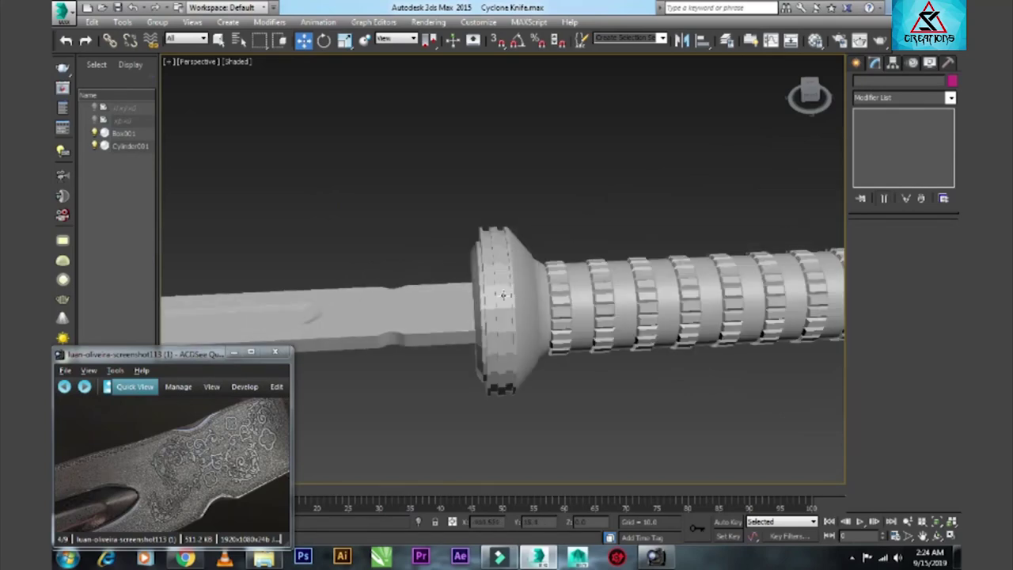
click(503, 294)
key(alt+q)
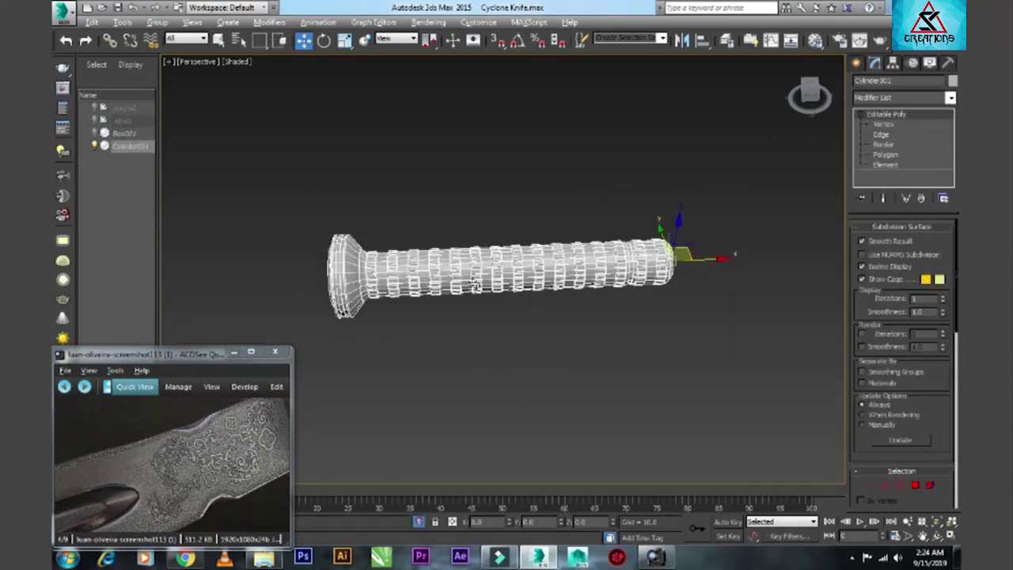
- Connect the ring of radial guard edges with two new loops
alt+middle_drag(473, 283, 530, 253)
scroll(530, 253, up, 2)
scroll(530, 253, up, 3)
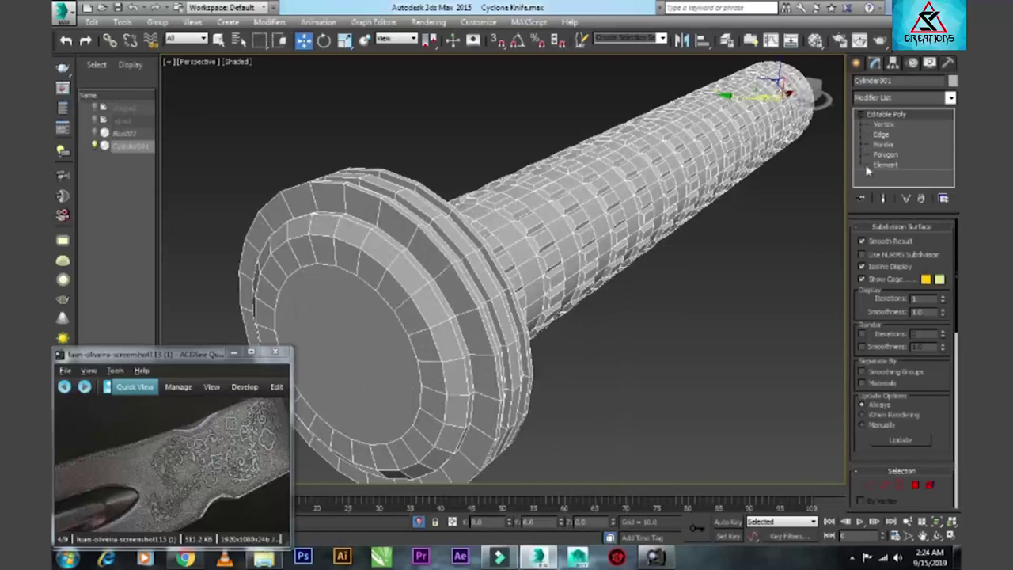
click(880, 134)
click(364, 305)
shift+click(401, 307)
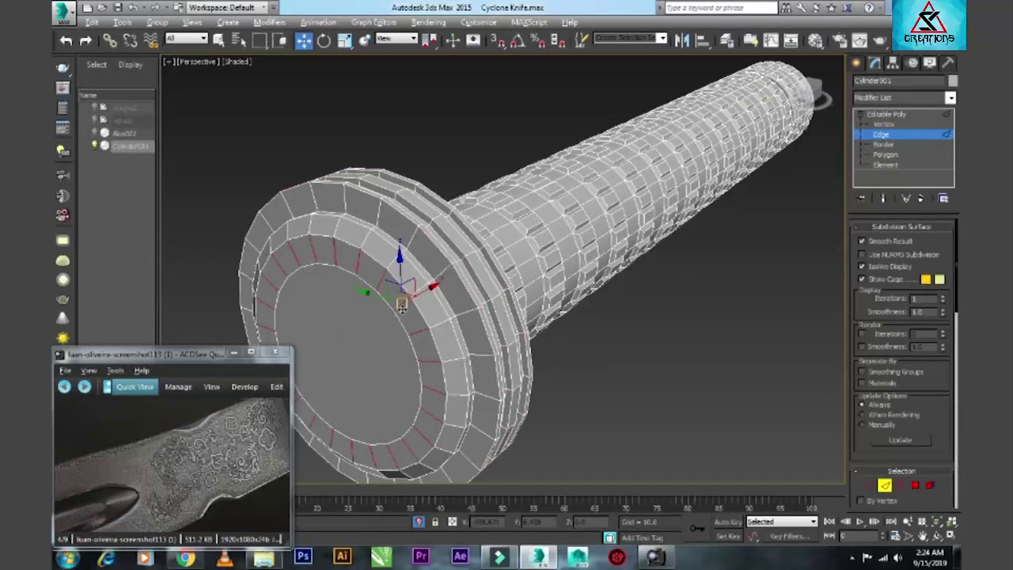
right_click(405, 293)
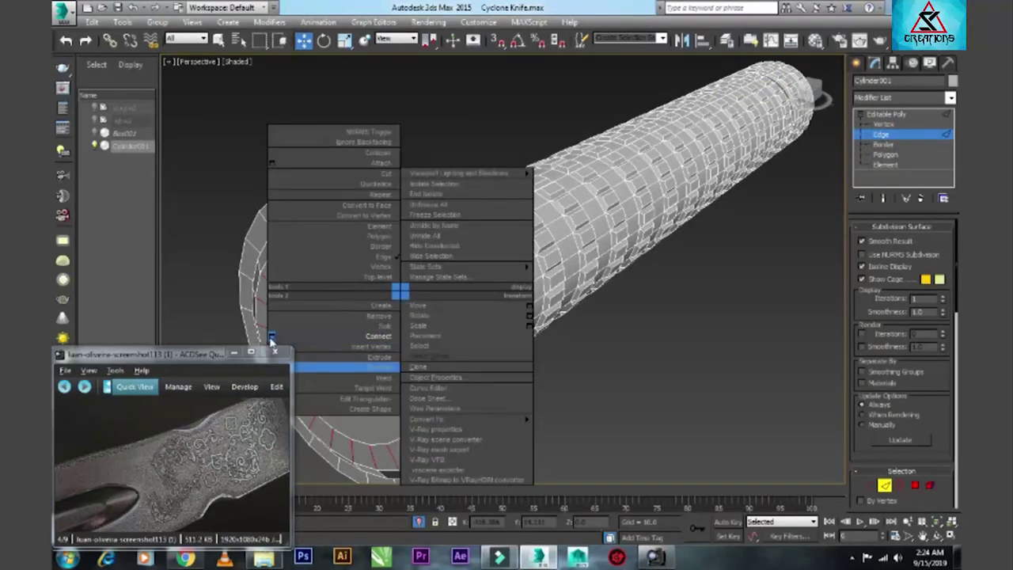
click(271, 344)
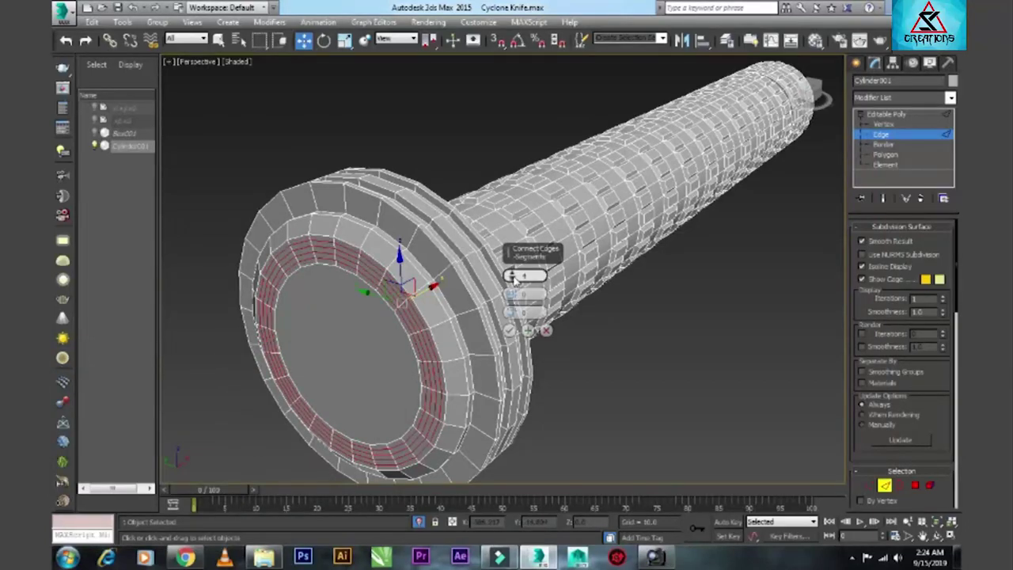
mouse_move(512, 276)
mouse_down()
mouse_move(519, 296)
mouse_move(545, 298)
mouse_up()
click(511, 330)
- Add connecting edges across the selected edge on the guard rim
scroll(438, 312, up, 3)
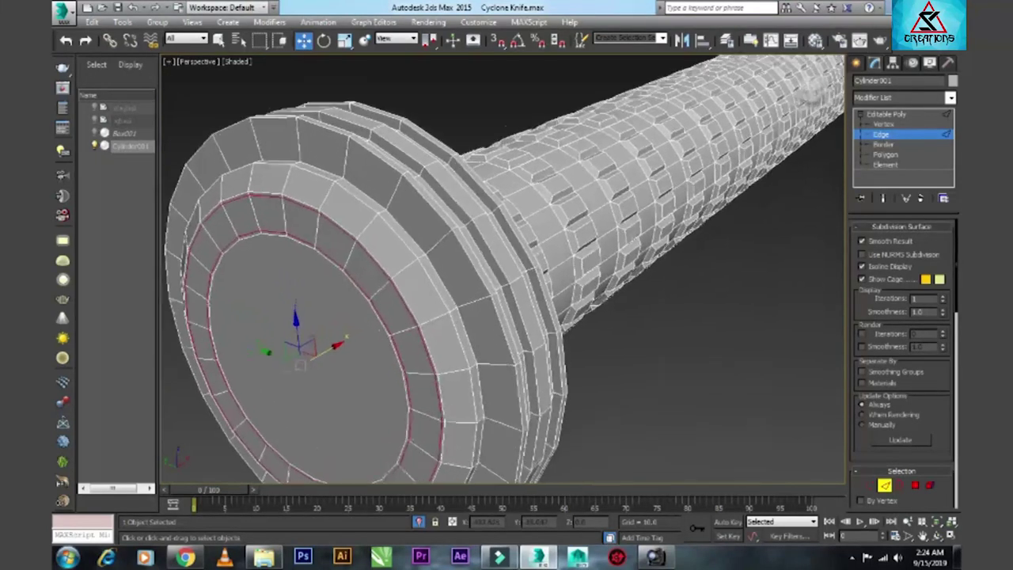
scroll(437, 313, up, 3)
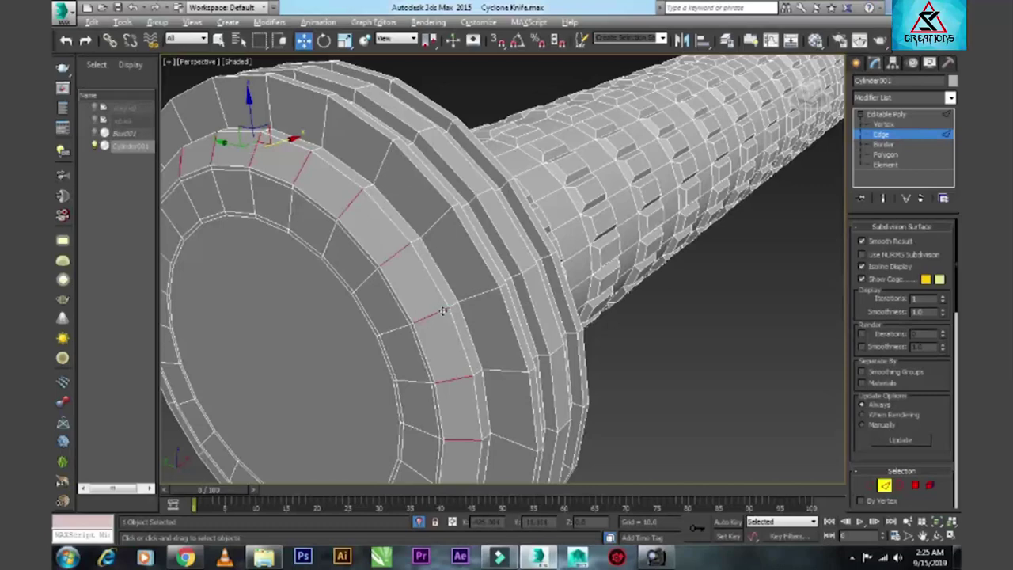
scroll(443, 311, down, 3)
click(452, 300)
scroll(452, 300, up, 5)
key(alt+e)
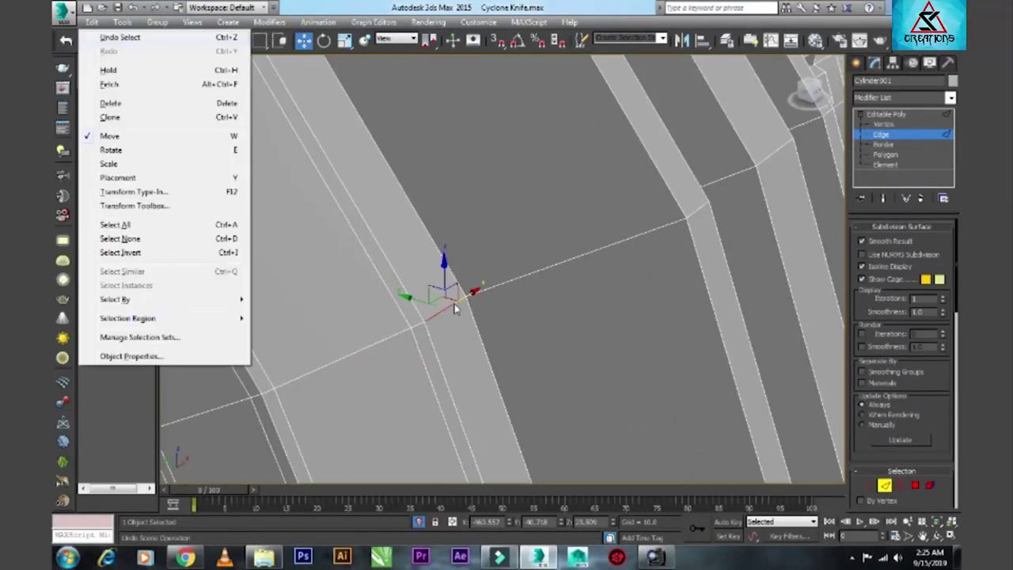
key(Escape)
right_click(453, 303)
click(325, 346)
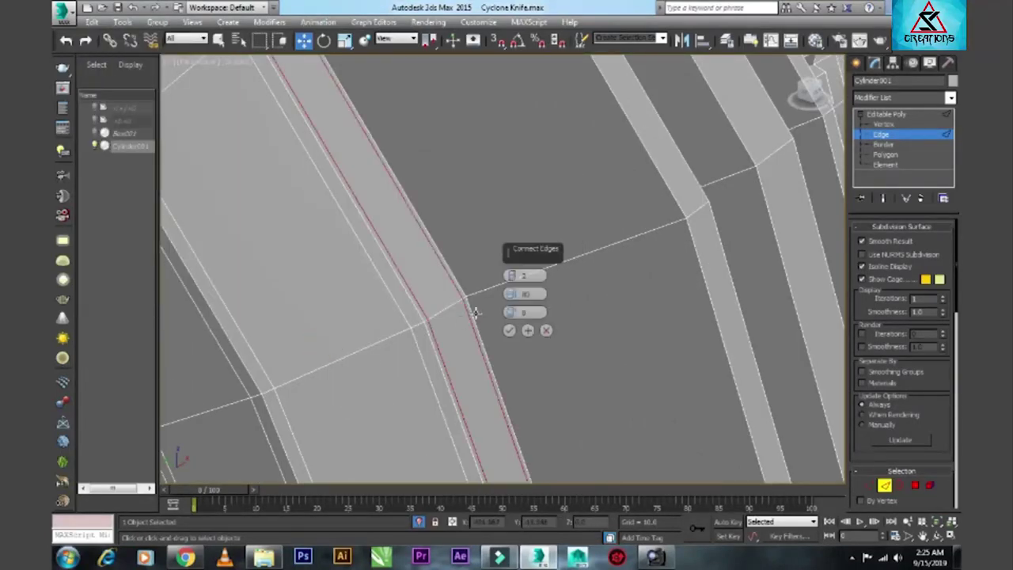
click(508, 329)
- Connect the edge across the guard with two edges, spread apart with pinch 92
click(508, 283)
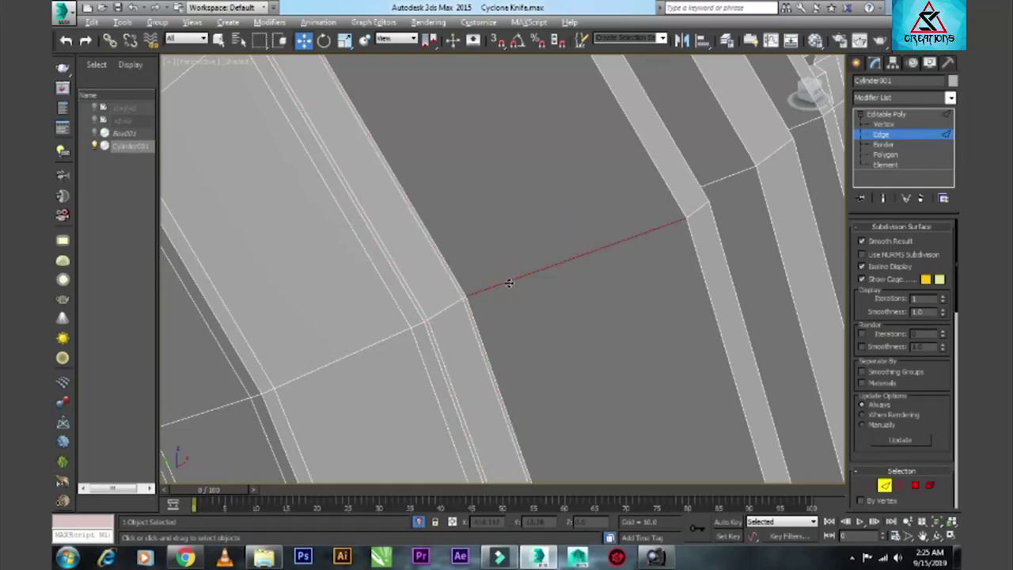
key(ctrl+z)
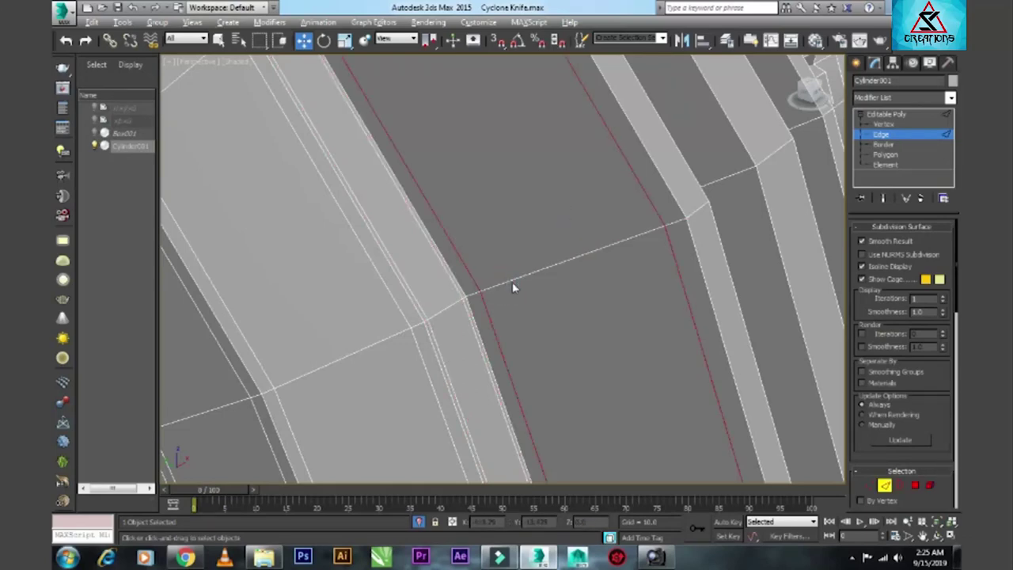
key(ctrl+z)
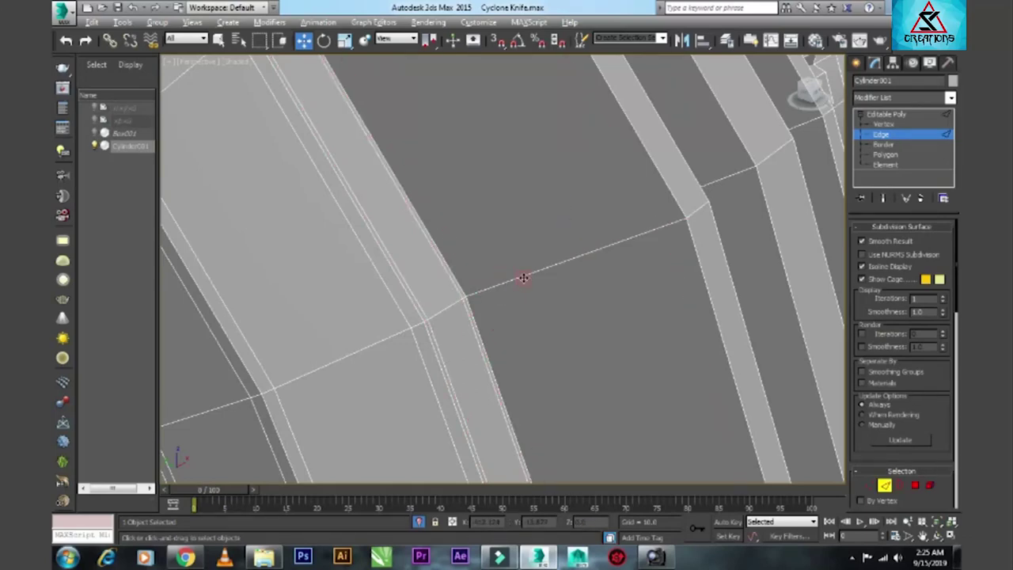
click(523, 277)
right_click(524, 279)
click(401, 322)
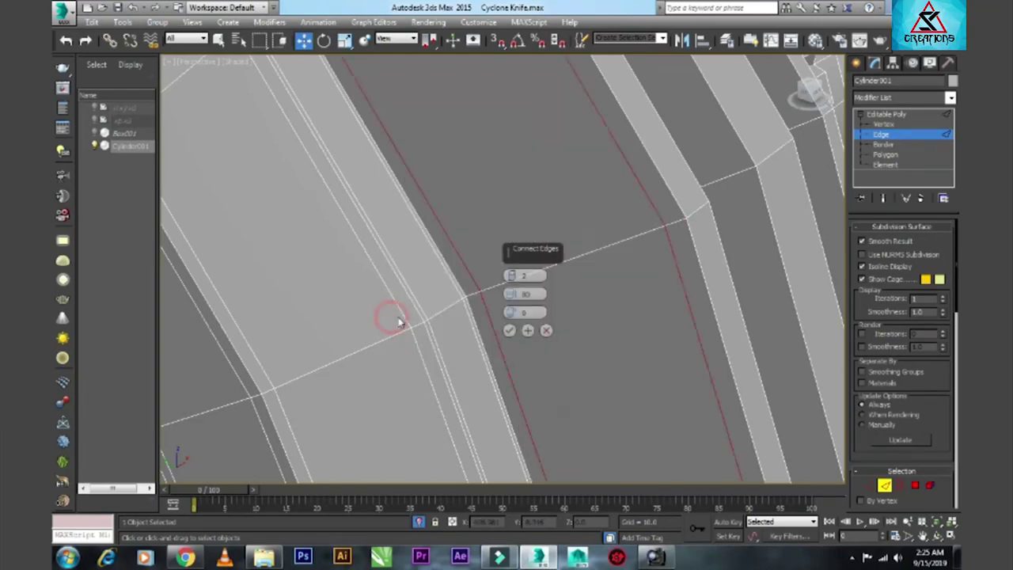
mouse_move(510, 294)
mouse_down()
mouse_move(514, 252)
mouse_move(523, 254)
mouse_up()
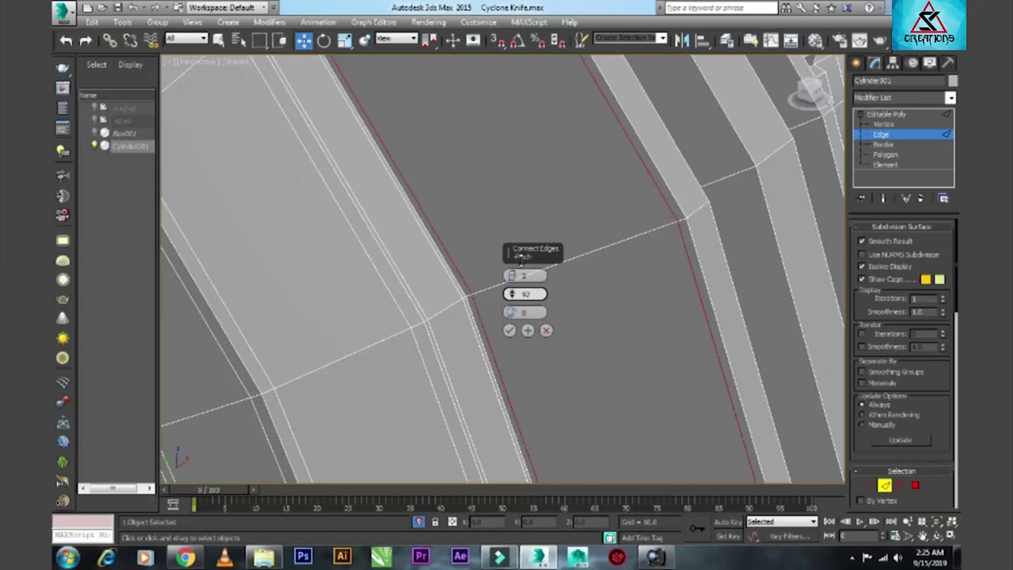
click(510, 329)
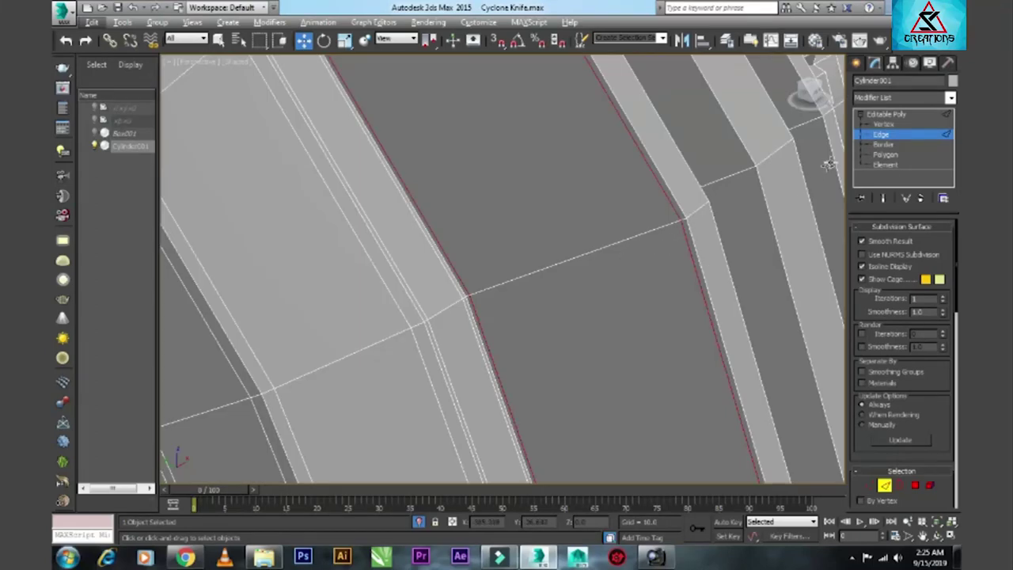
- Exit Edge level and orbit so the handle lies horizontal
click(884, 116)
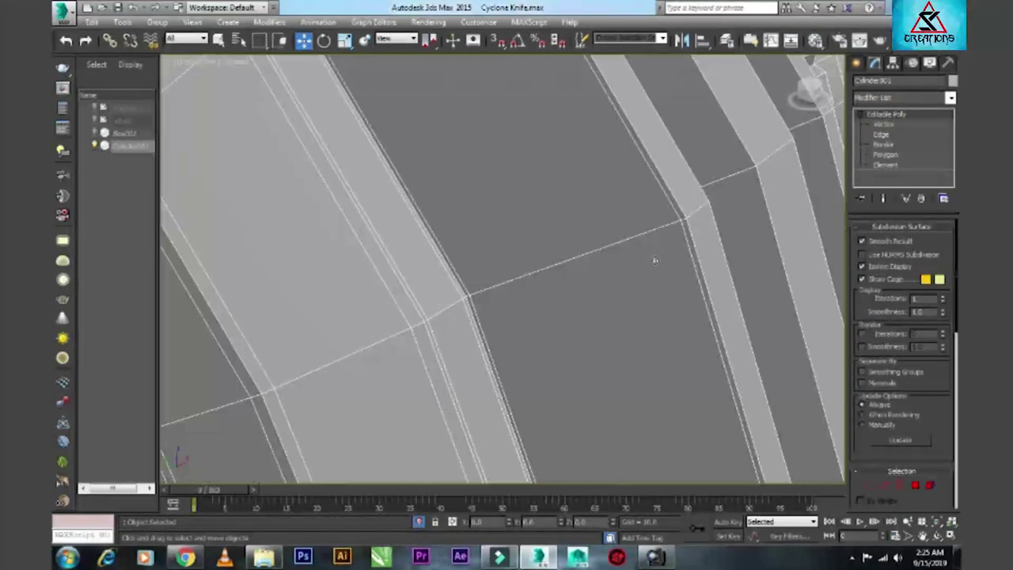
scroll(599, 283, down, 5)
scroll(602, 283, down, 5)
alt+middle_drag(377, 333, 317, 282)
scroll(316, 282, up, 6)
- Connect a vertical edge on the flared end with 2 segments at pinch 80
scroll(389, 247, up, 3)
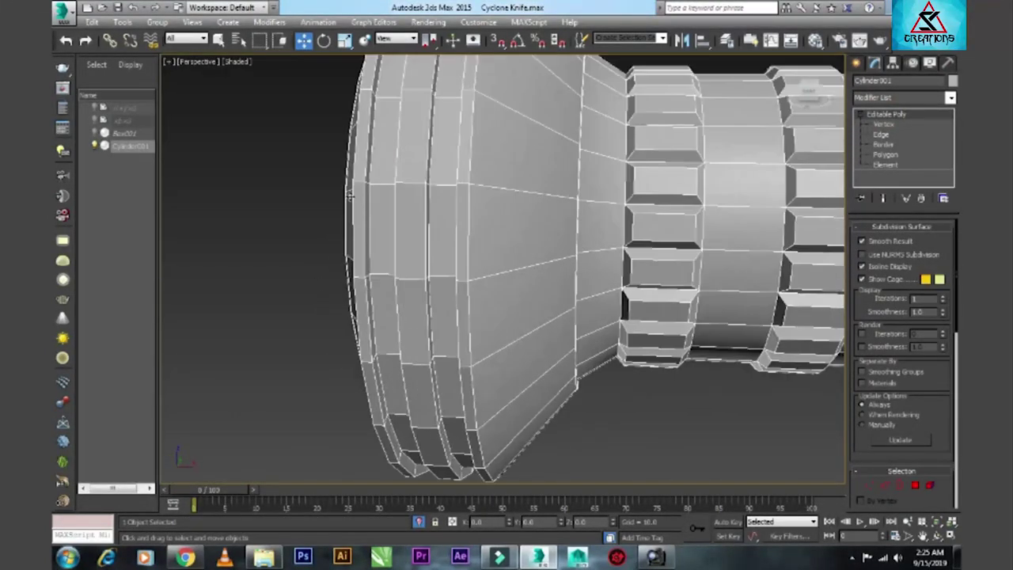
key(2)
click(359, 183)
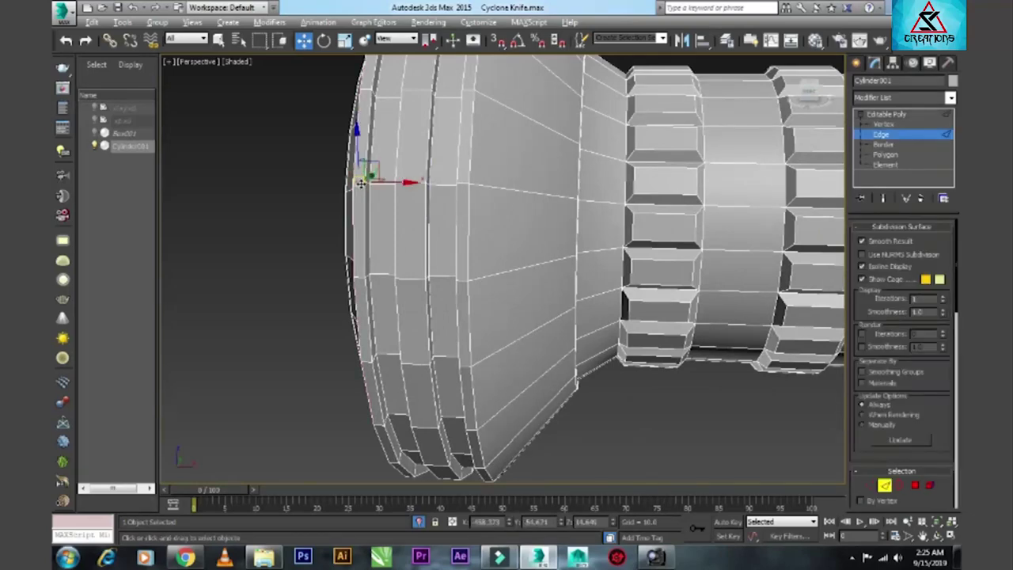
scroll(360, 182, down, 2)
scroll(377, 185, down, 4)
scroll(481, 231, up, 2)
scroll(480, 231, up, 5)
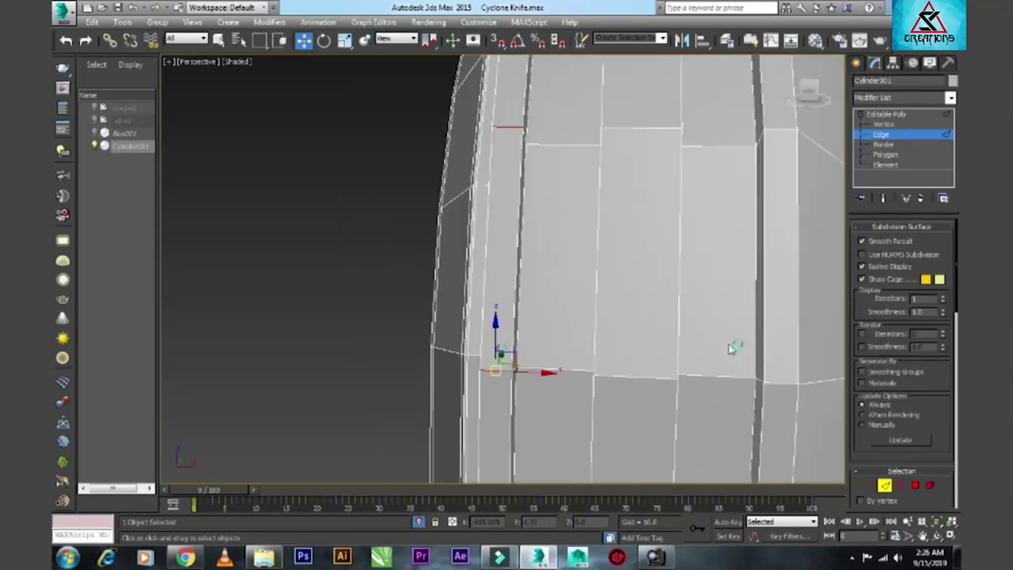
right_click(507, 275)
click(485, 299)
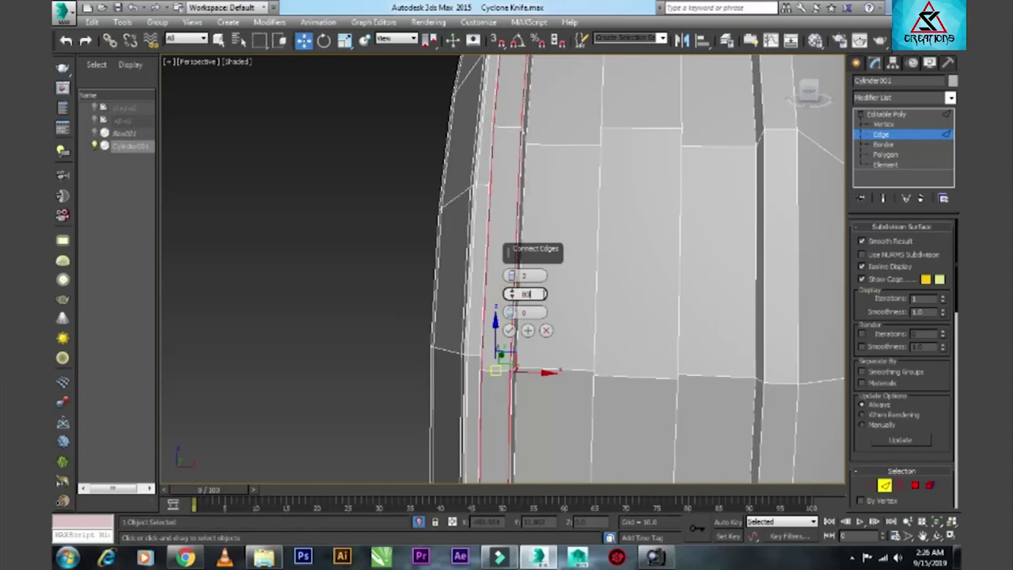
key(Return)
- Apply the same pinch-80 connection to three further bands and accept
ctrl+click(629, 375)
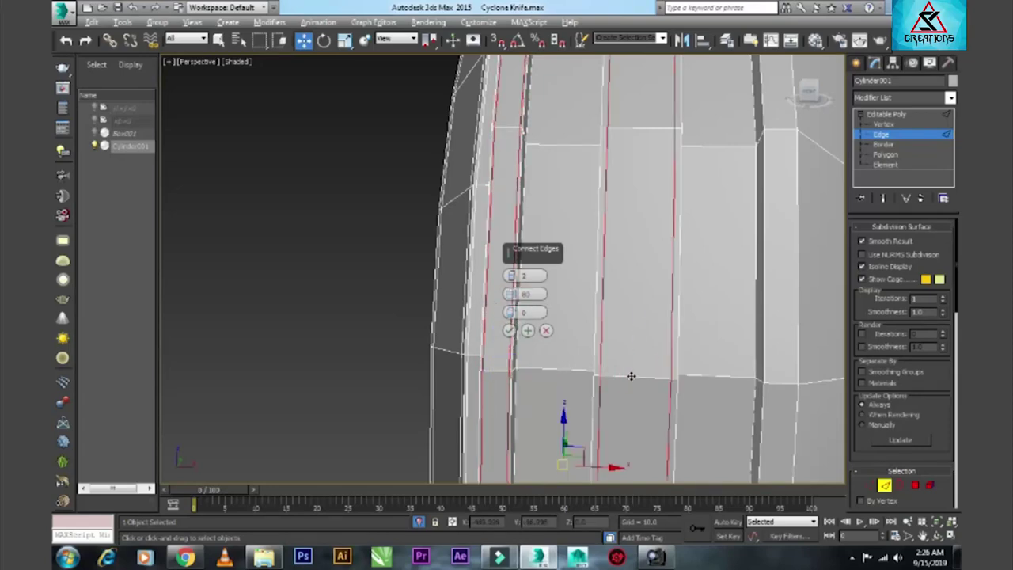
key(F3)
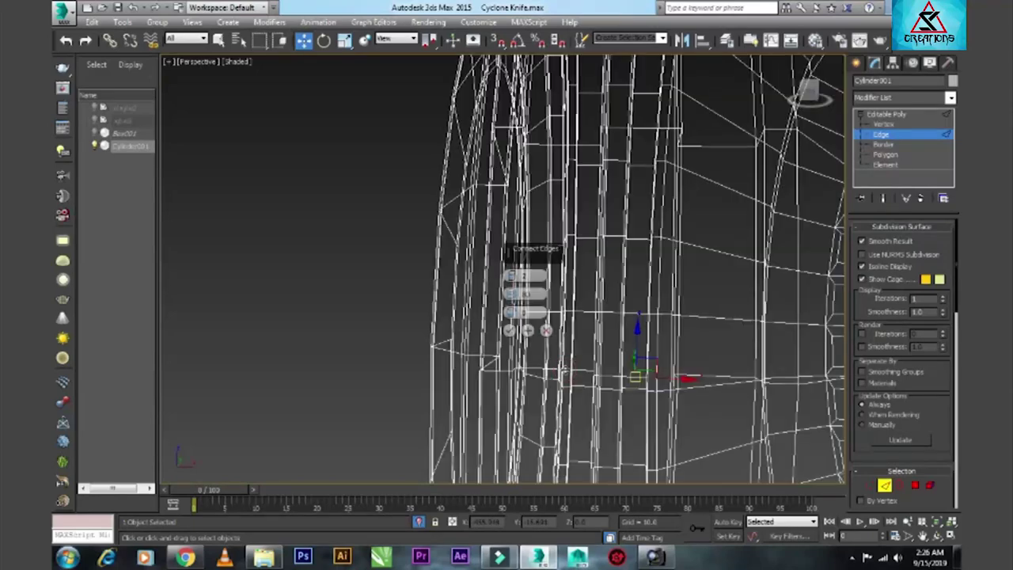
key(F3)
key(F3)
key(F3)
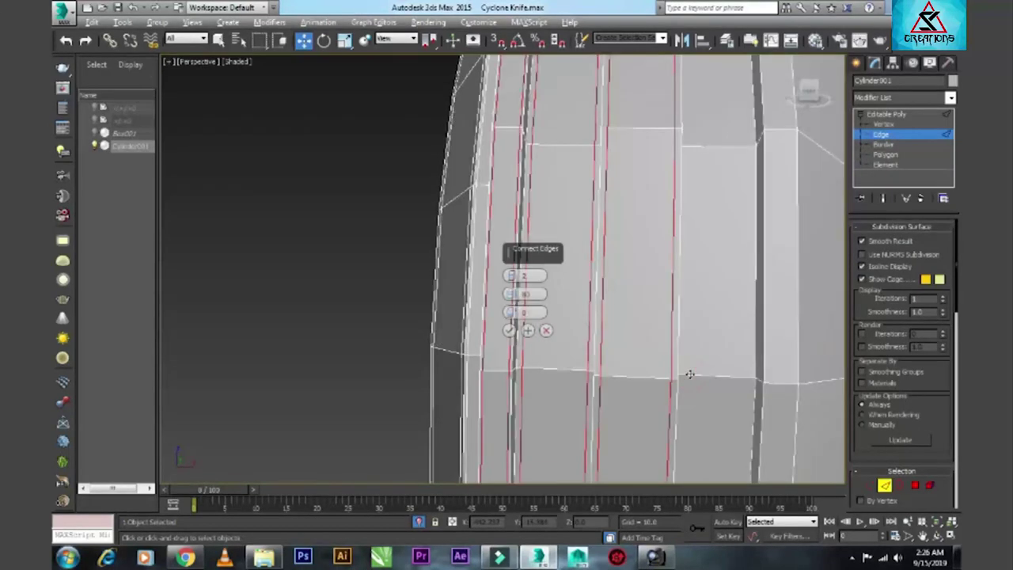
ctrl+click(734, 377)
ctrl+click(775, 382)
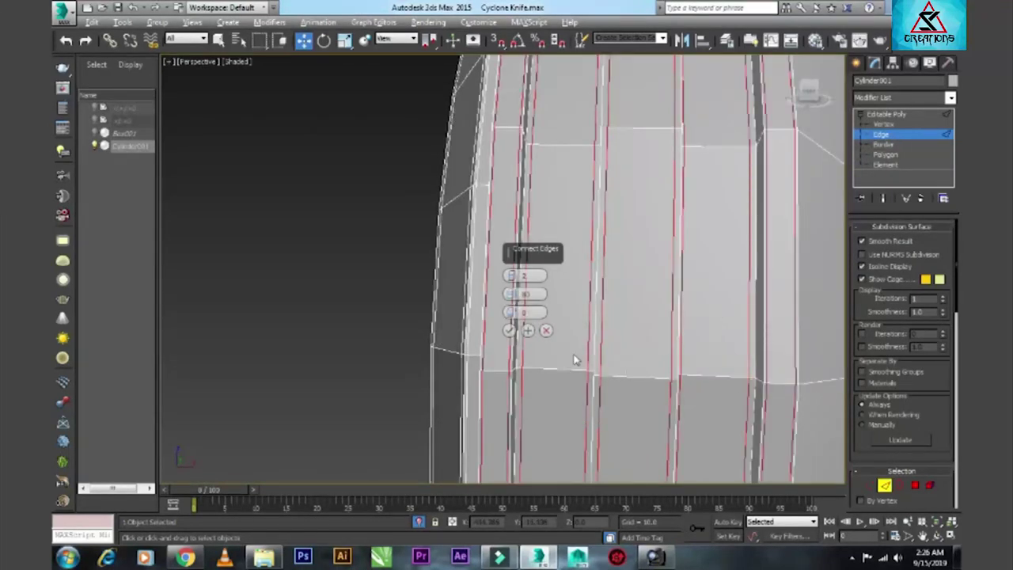
click(509, 330)
- Orbit to a side angle of the handle end and select another vertical edge
click(519, 348)
mouse_move(518, 348)
alt+middle_down()
mouse_move(573, 360)
mouse_move(484, 363)
alt+middle_up()
scroll(484, 364, up, 3)
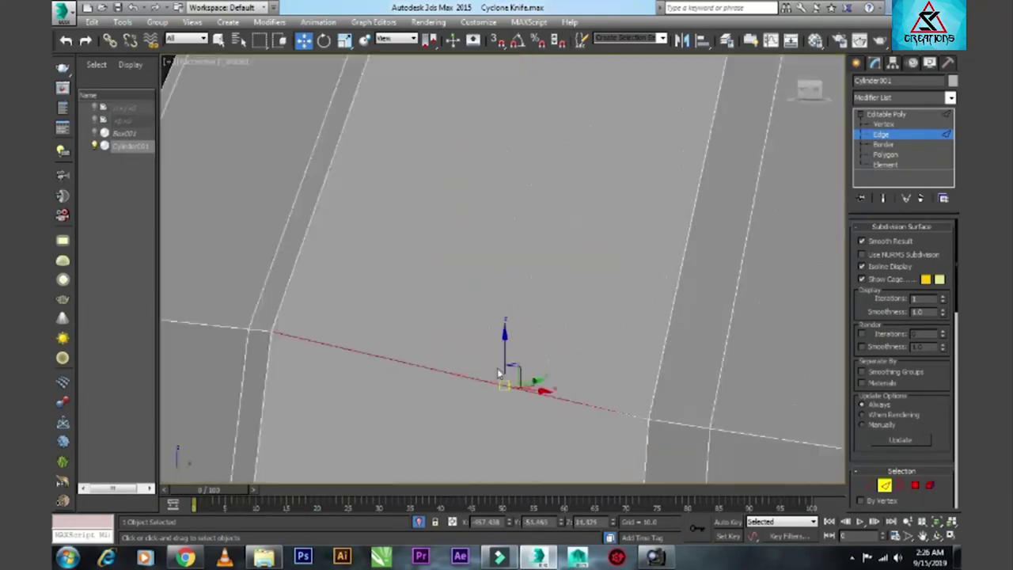
scroll(549, 369, down, 2)
mouse_move(550, 370)
alt+middle_down()
mouse_move(646, 371)
mouse_move(421, 352)
alt+middle_up()
click(606, 366)
scroll(646, 371, up, 2)
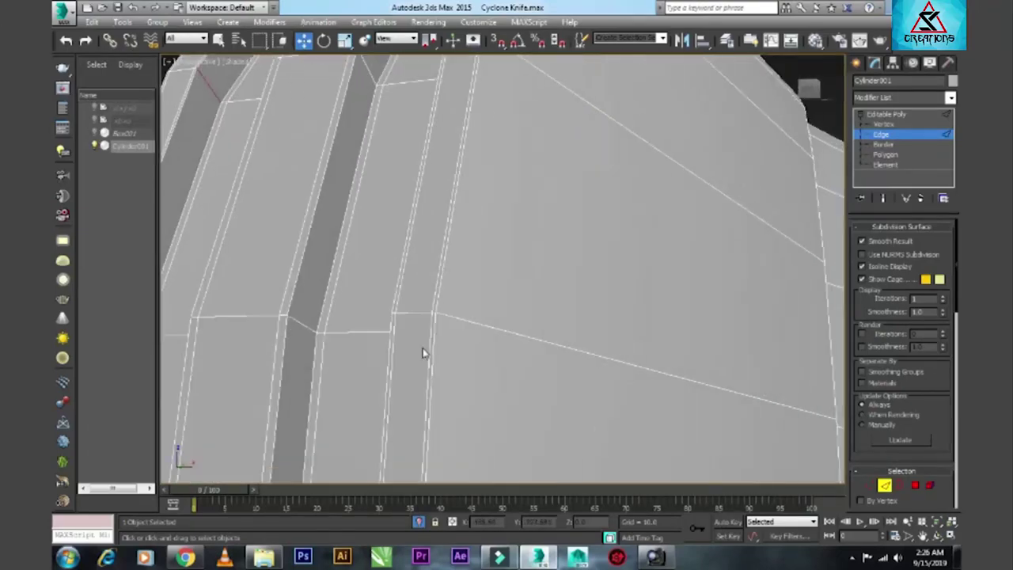
key(alt+e)
- Maximise the Left viewport, zoom in on the handle's end cap, then restore the four-view layout
key(Escape)
key(alt+w)
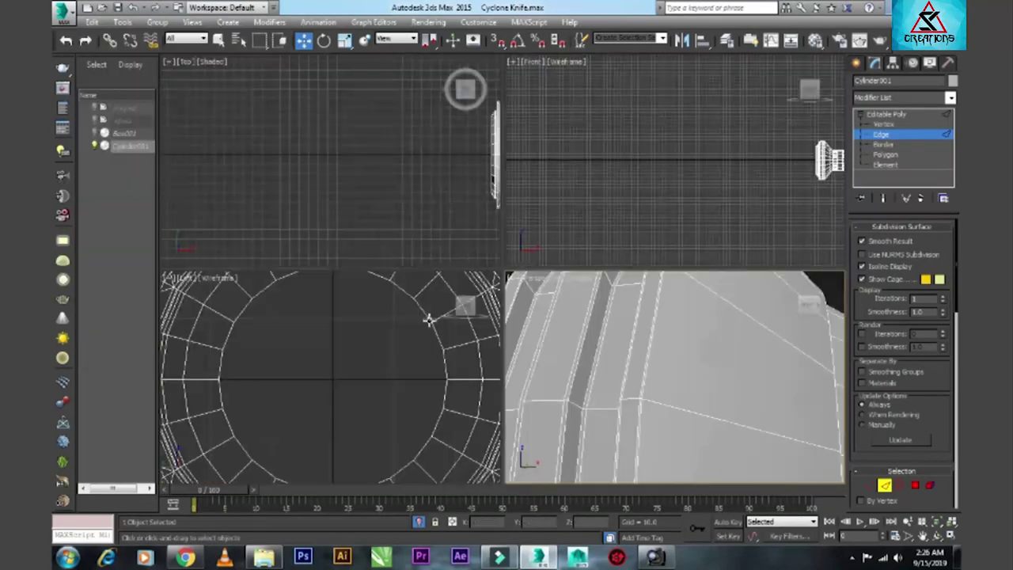
middle_click(430, 321)
key(alt+w)
scroll(512, 323, down, 3)
scroll(513, 324, down, 2)
scroll(771, 305, up, 3)
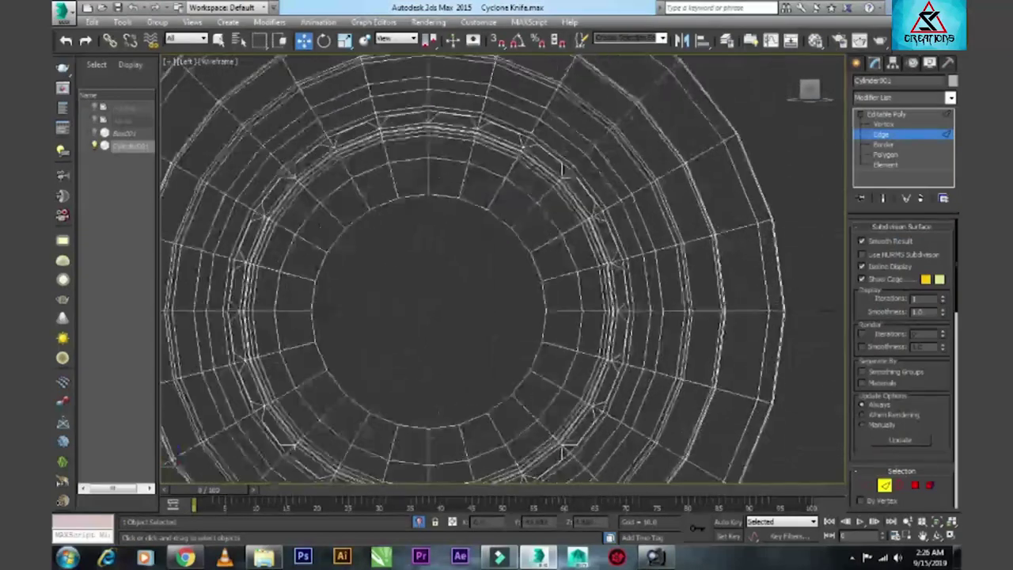
scroll(781, 338, up, 3)
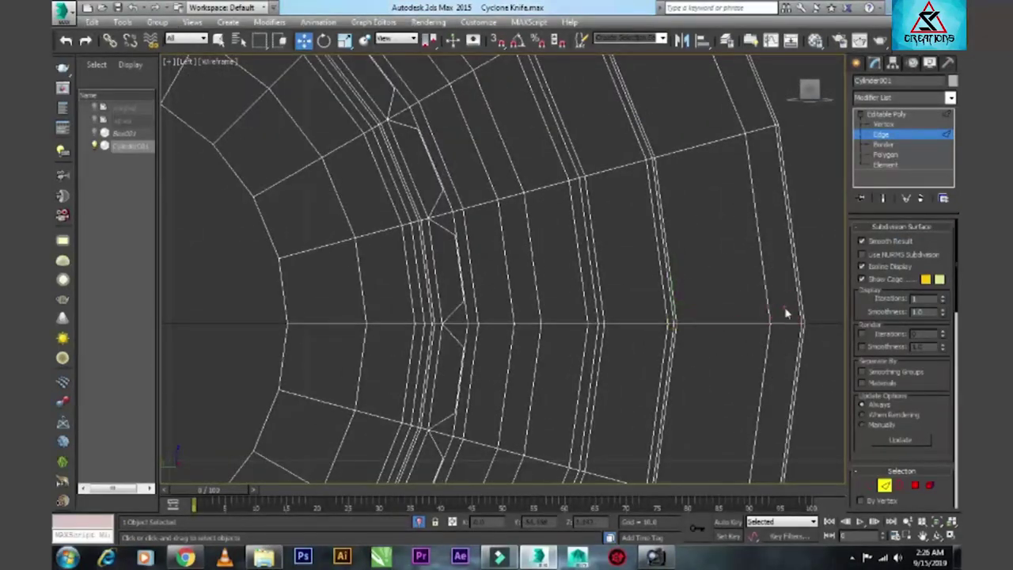
key(alt+w)
- In the Left view, select the outer rim edge of the end cap and extend it to its ring
click(470, 405)
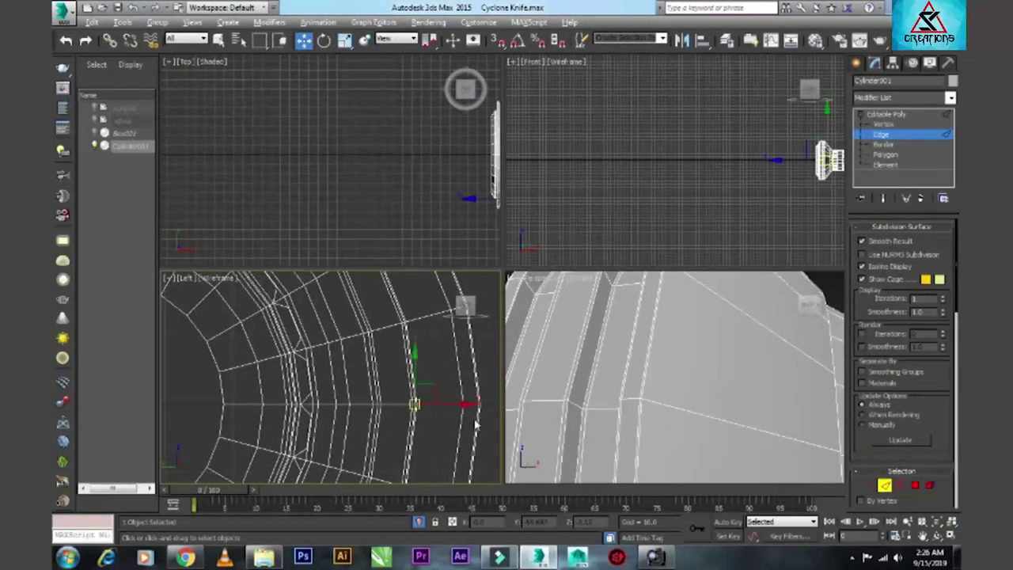
key(alt+e)
key(Escape)
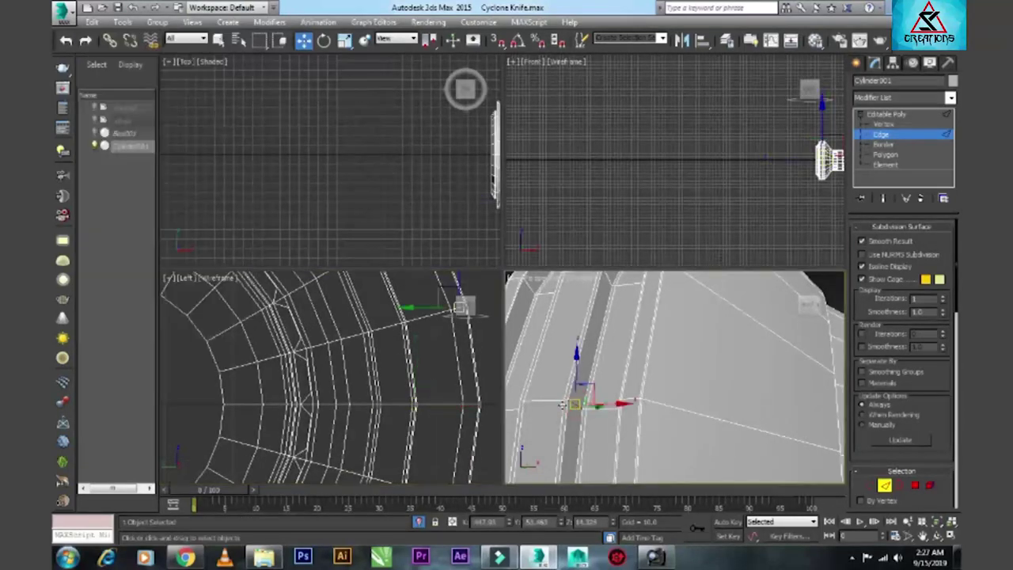
key(alt+w)
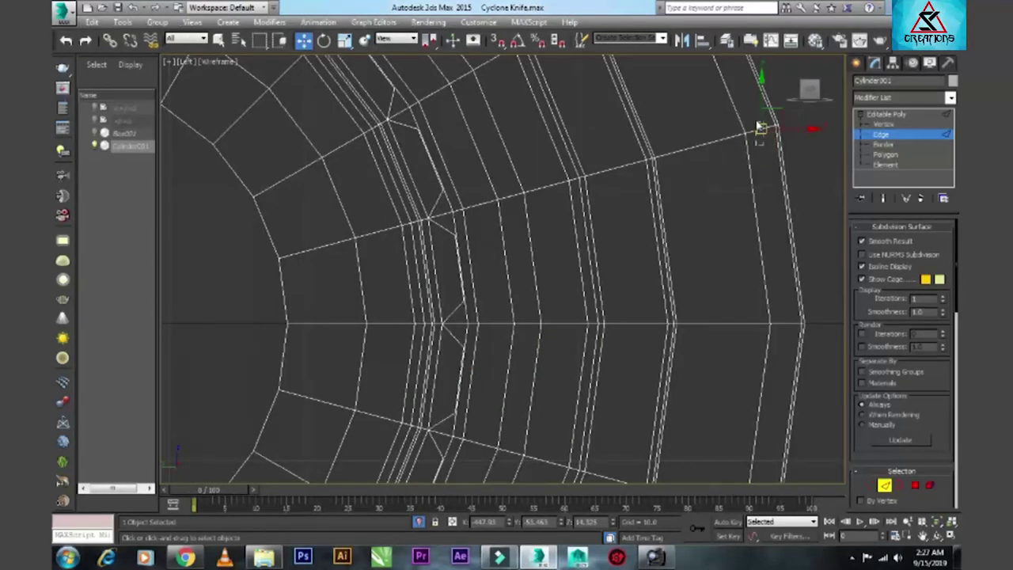
click(749, 134)
key(alt+w)
key(alt+w)
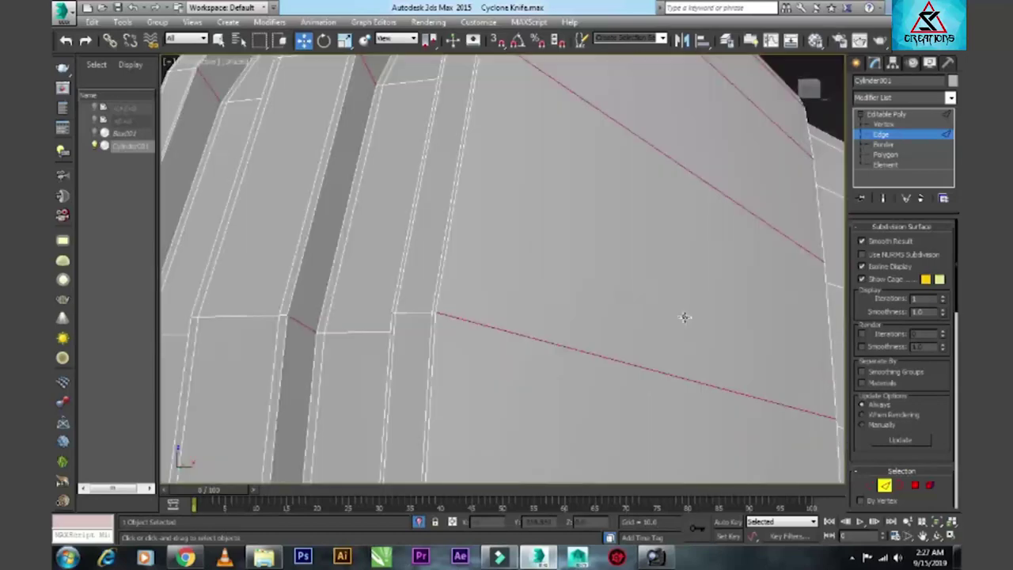
- Check the rim ring selection in the wireframe Top view and the orbited Perspective view
scroll(501, 307, down, 3)
key(t)
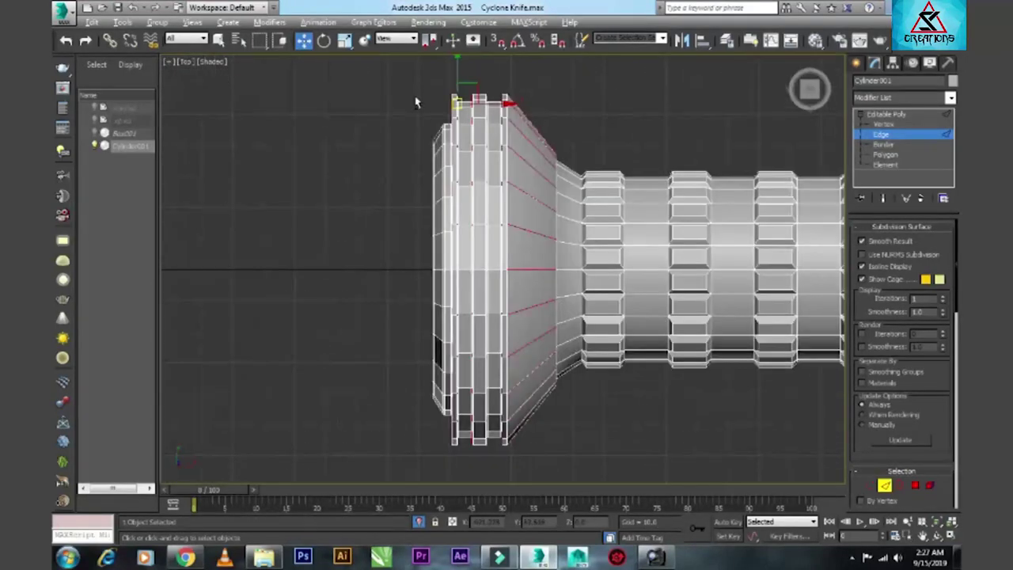
key(F3)
key(F3)
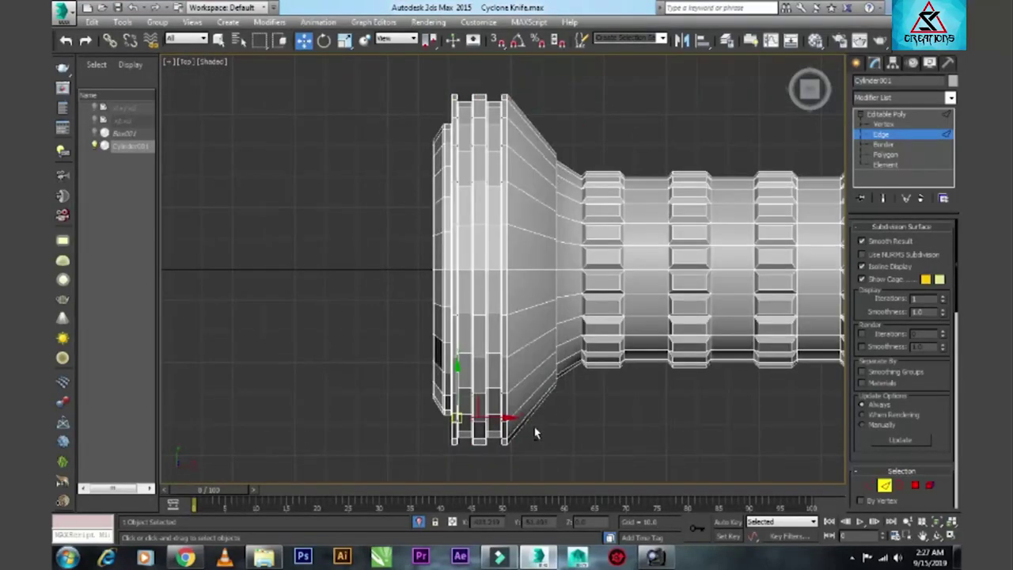
key(p)
alt+middle_drag(539, 352, 475, 349)
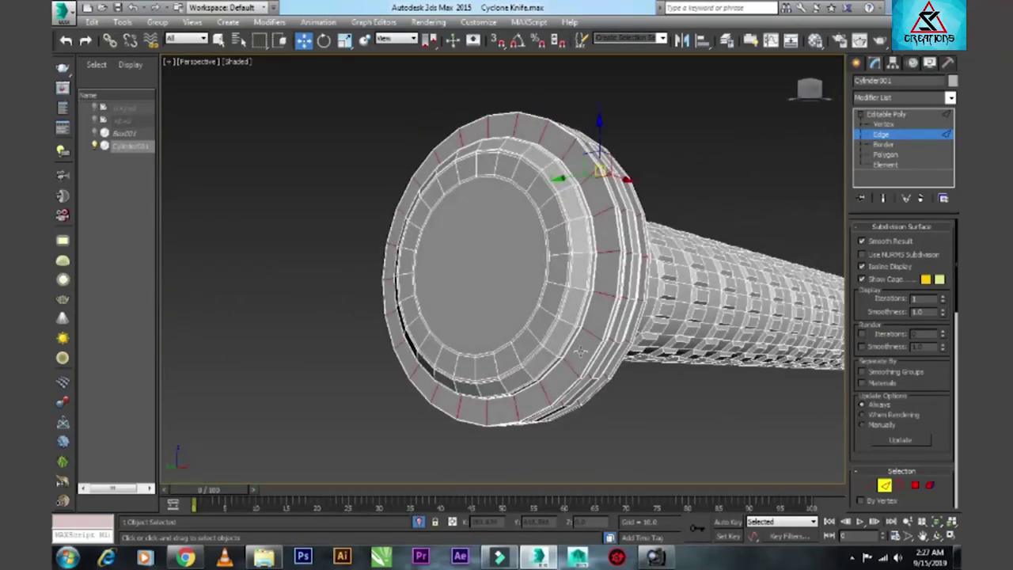
key(alt+w)
key(alt+w)
key(F3)
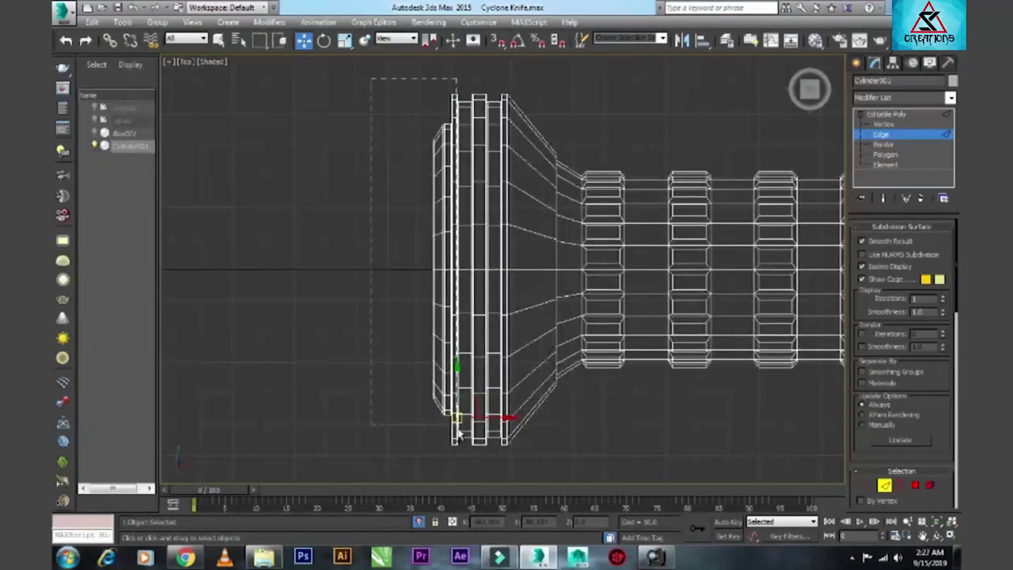
key(F3)
- Connect the selected rim edge ring to add new edges across the end cap
key(p)
scroll(554, 372, up, 3)
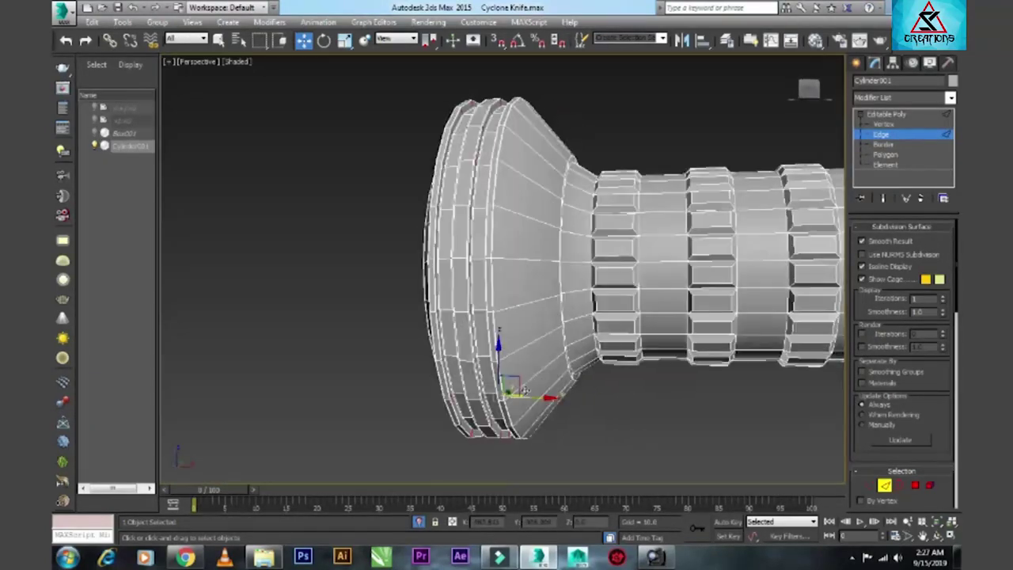
scroll(490, 340, up, 3)
scroll(467, 324, up, 3)
scroll(463, 320, up, 3)
right_click(429, 332)
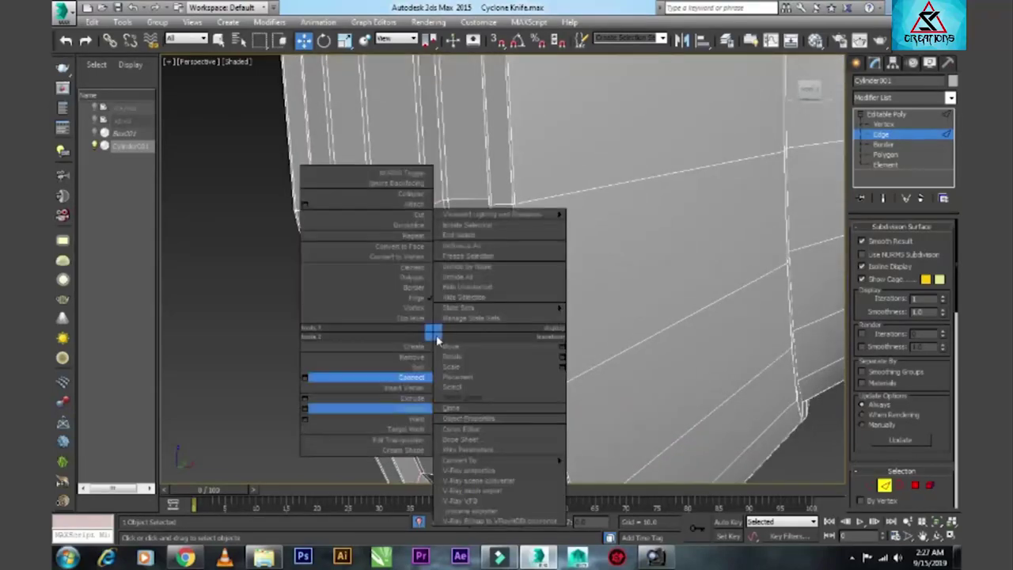
click(303, 385)
scroll(443, 348, up, 3)
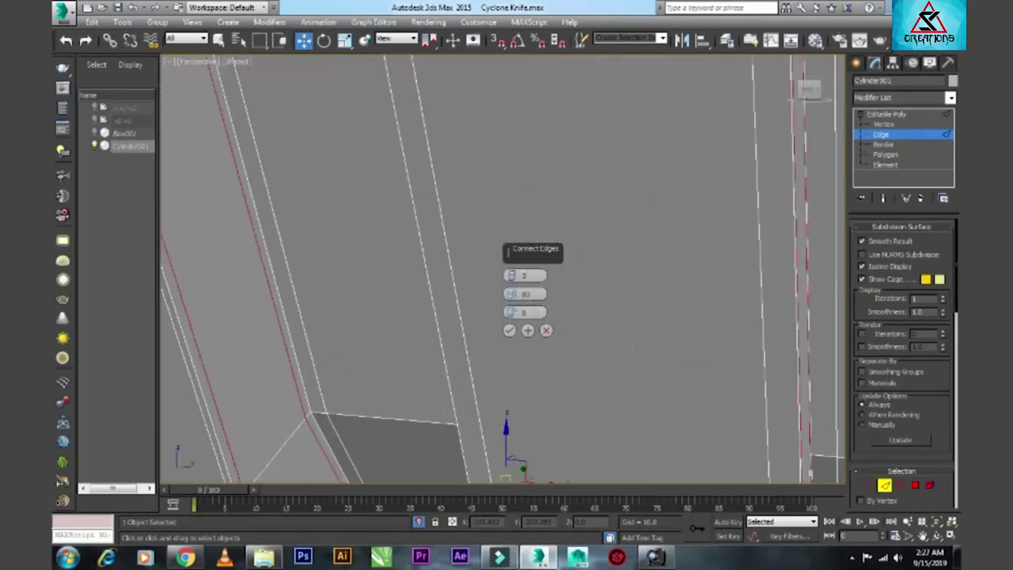
click(508, 330)
- Connect another edge ring on the flared section with 2 segments at pinch 95
scroll(510, 336, down, 3)
scroll(519, 341, up, 2)
scroll(522, 342, up, 2)
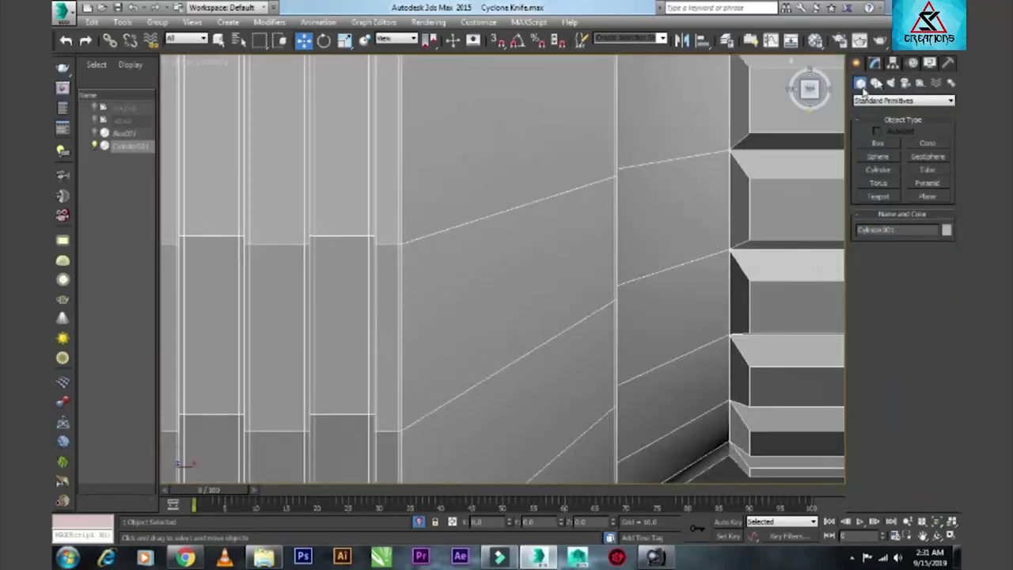
click(470, 219)
key(alt+r)
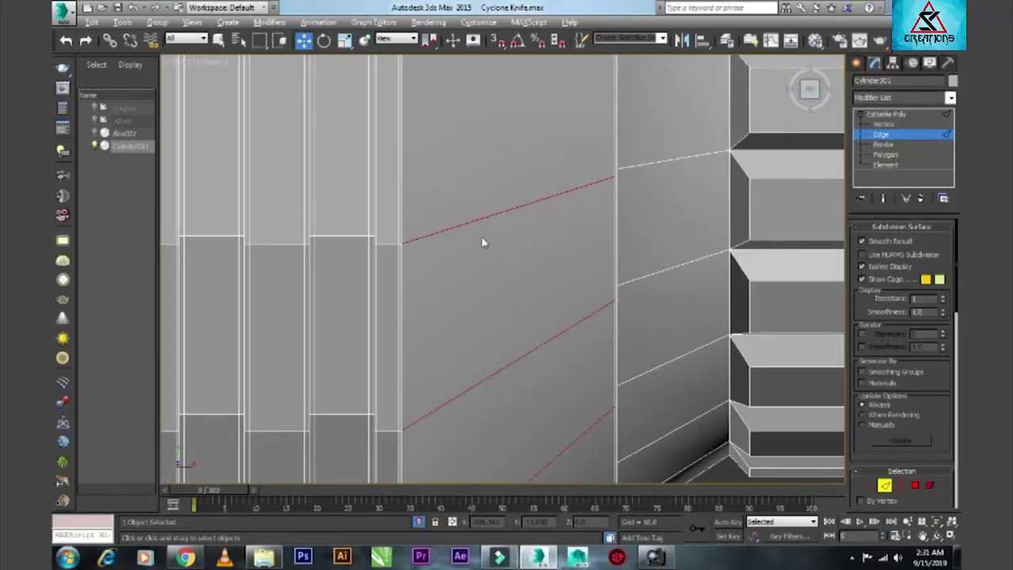
right_click(477, 232)
click(348, 278)
drag(514, 294, 550, 297)
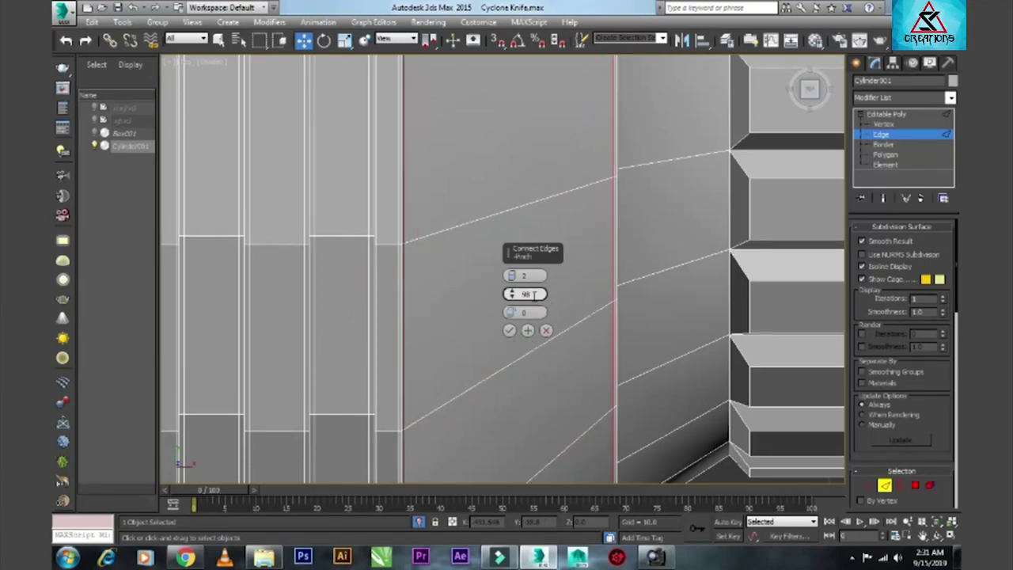
drag(525, 294, 536, 311)
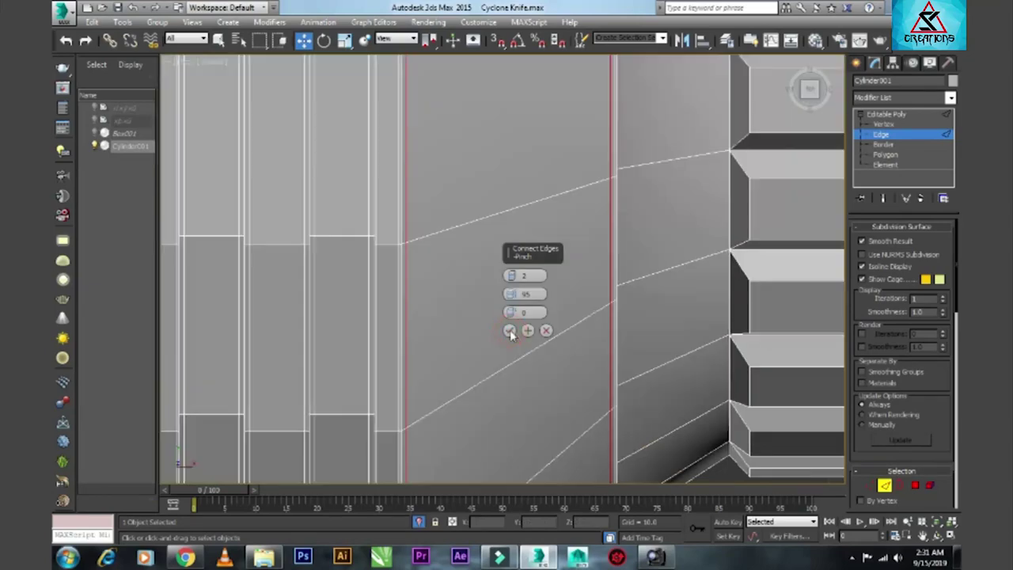
click(510, 329)
key(alt+w)
key(alt+w)
- Undo the last selection change and zoom in on the handle's groove corner
scroll(611, 353, up, 5)
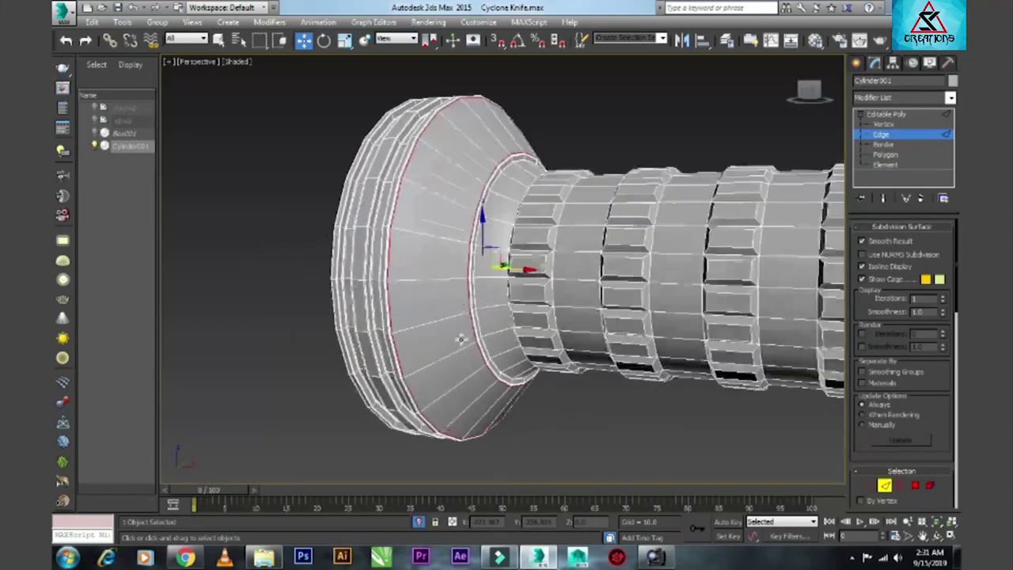
scroll(460, 338, up, 2)
scroll(487, 332, up, 6)
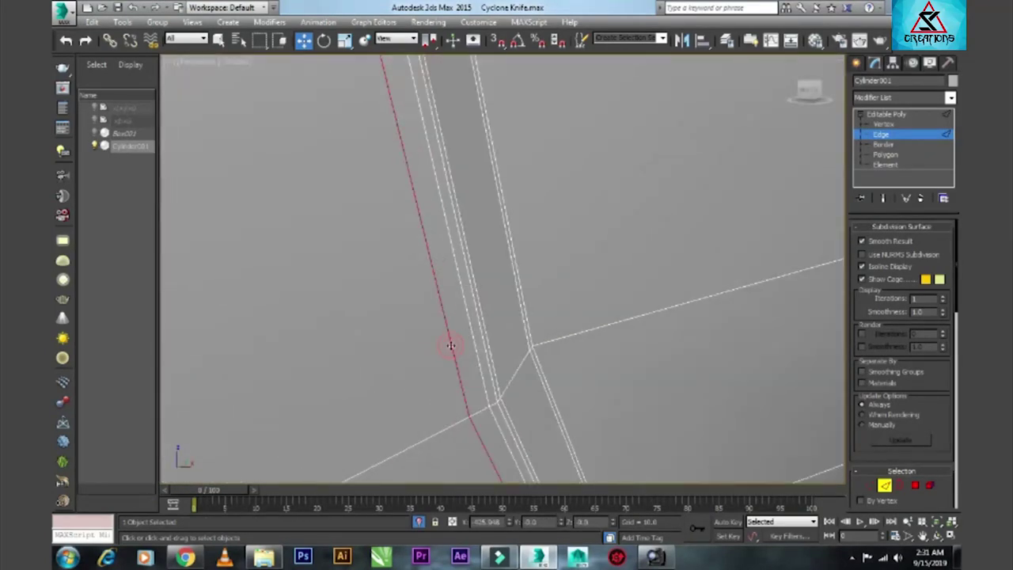
key(ctrl+z)
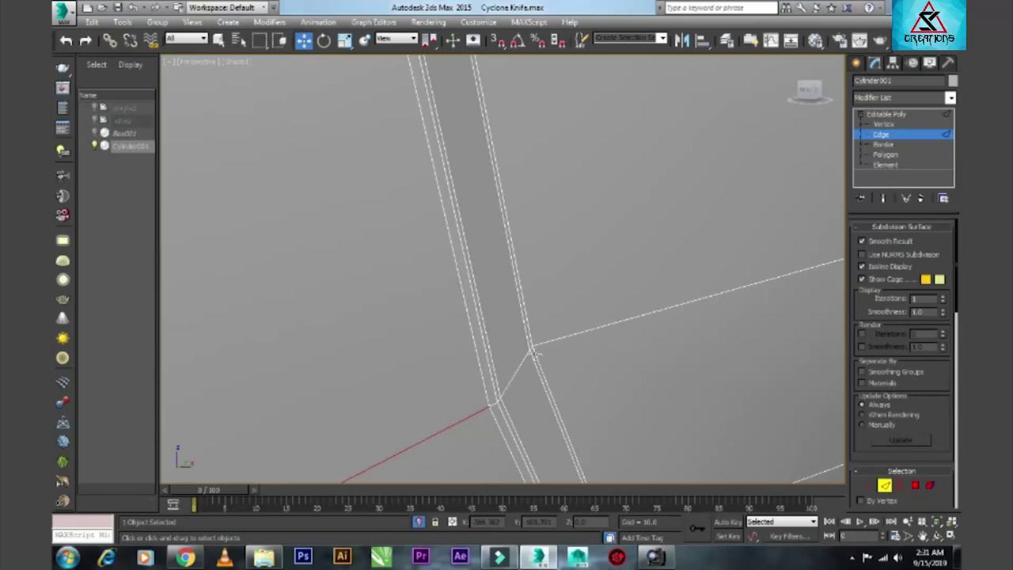
scroll(535, 354, down, 5)
scroll(601, 316, up, 4)
scroll(646, 352, up, 3)
scroll(645, 356, up, 1)
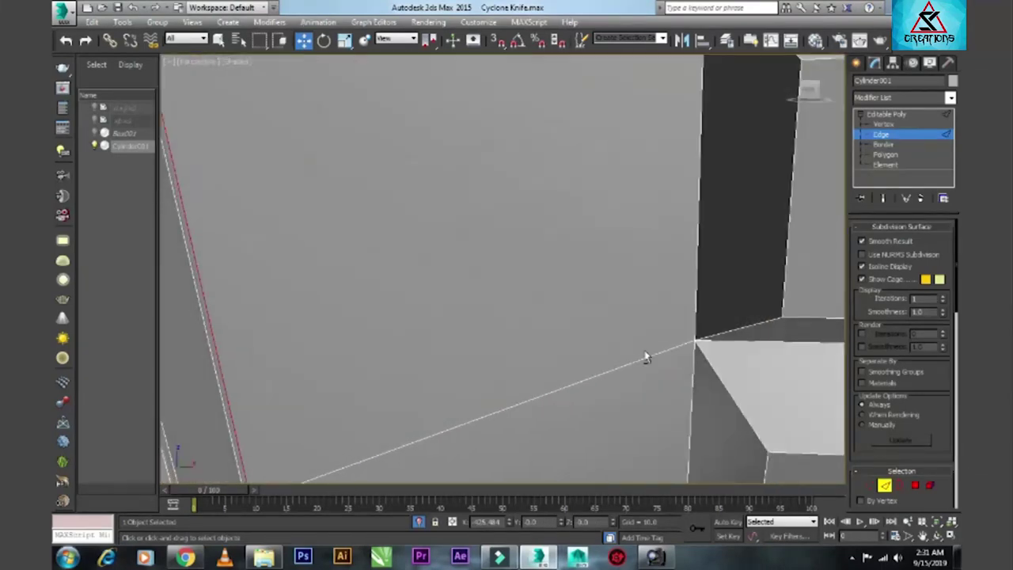
scroll(646, 357, down, 3)
scroll(373, 361, up, 2)
scroll(402, 368, up, 3)
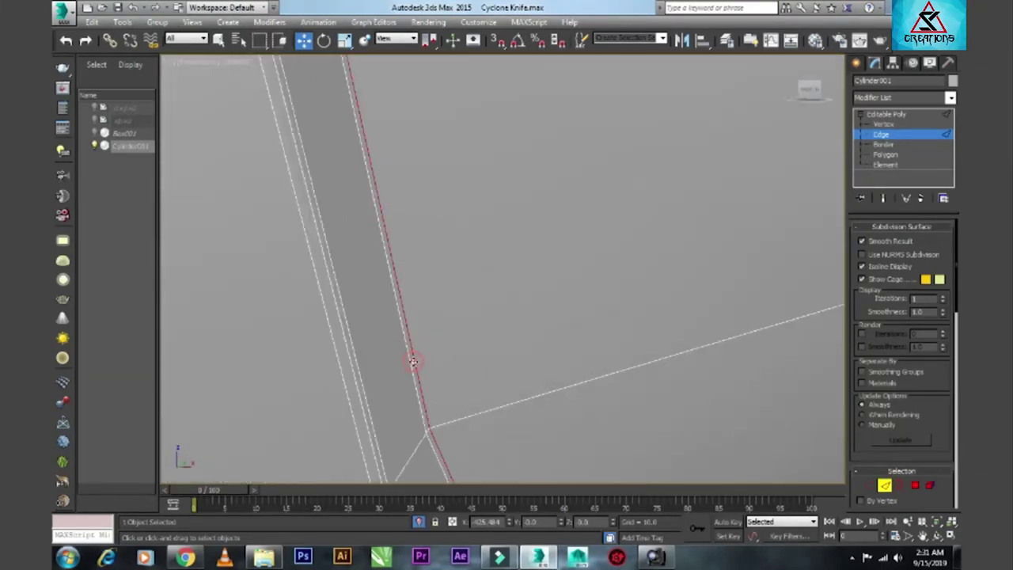
- Connect the diagonal edge and its neighbour with two new edges pinched tightly together
alt+click(413, 361)
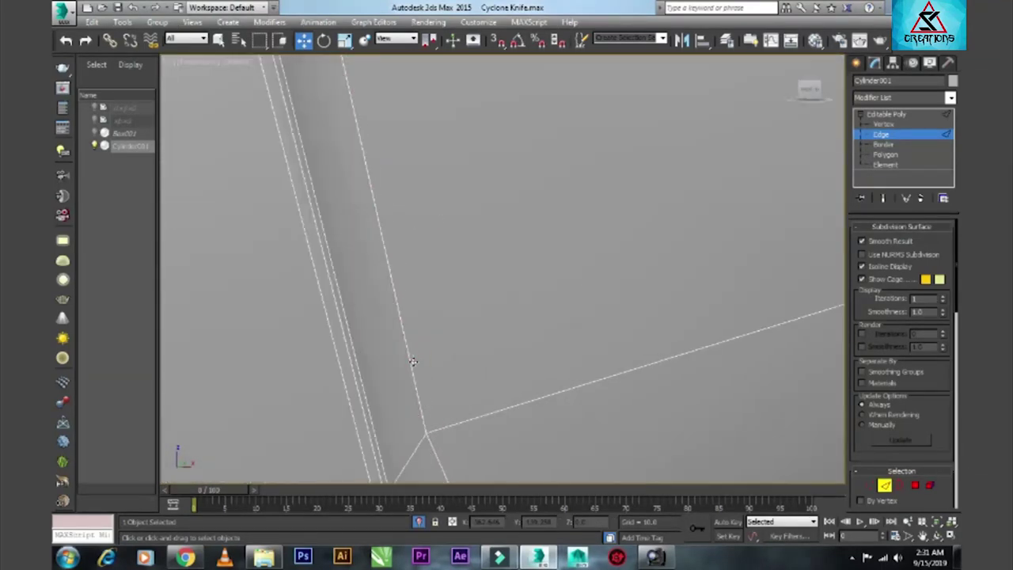
click(462, 418)
right_click(463, 417)
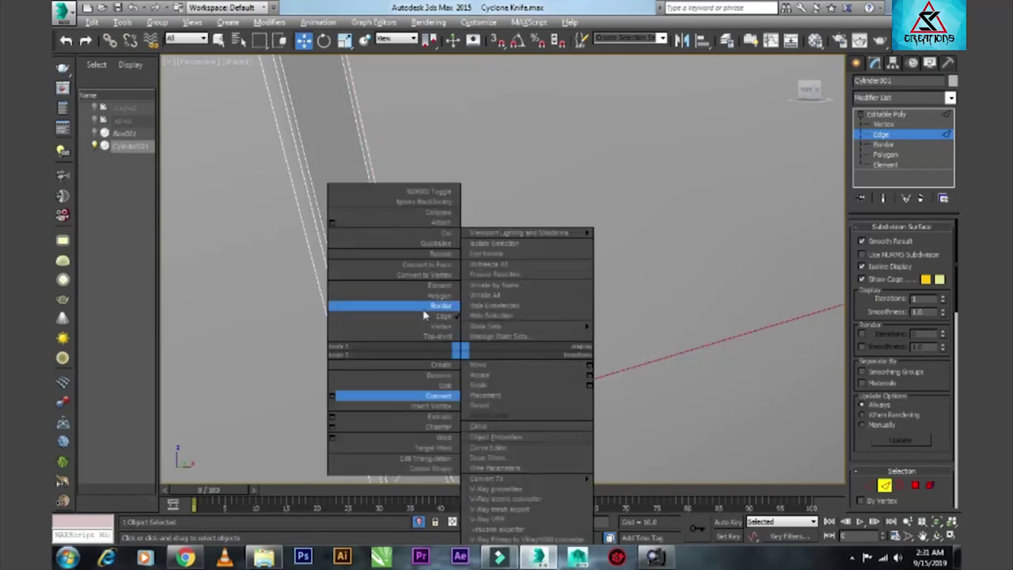
click(462, 348)
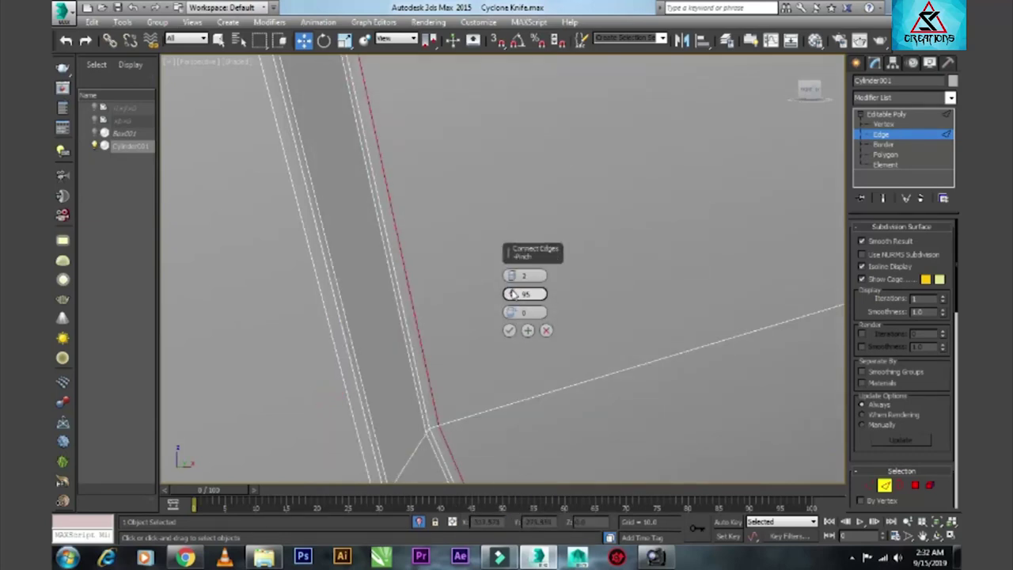
drag(512, 293, 513, 294)
click(509, 330)
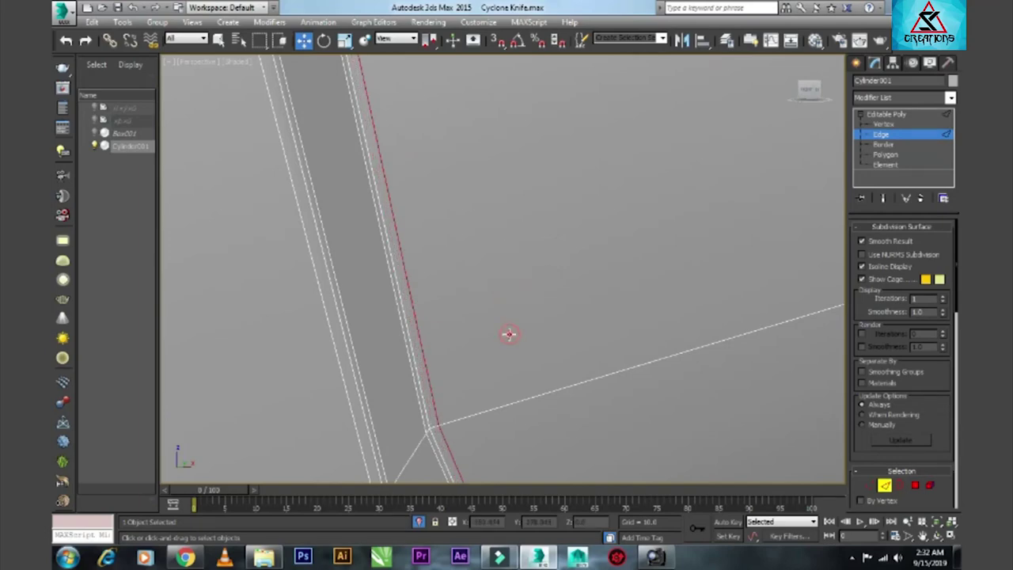
scroll(507, 333, down, 5)
key(alt+w)
key(alt+w)
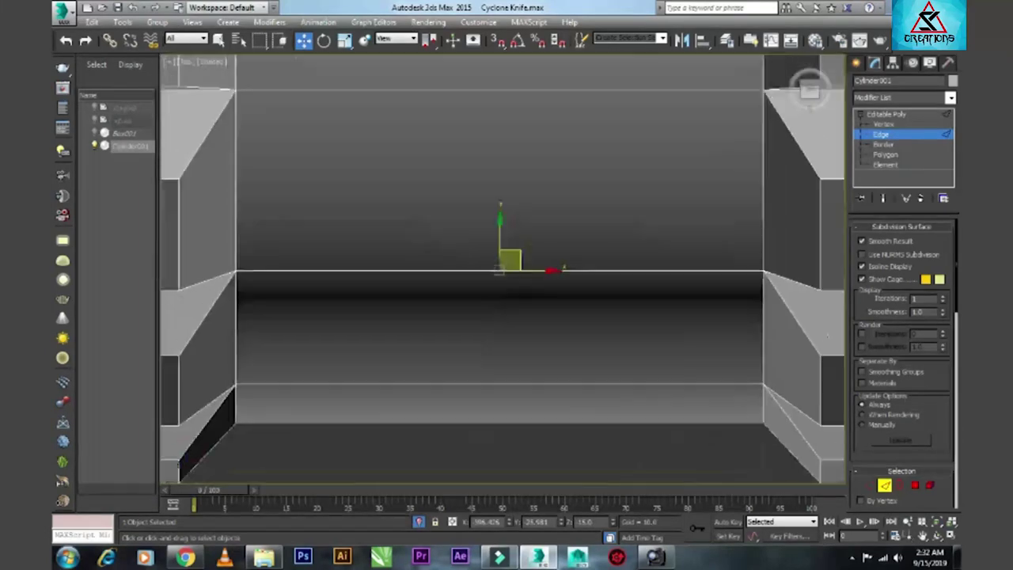
- In the Top view, select the ring edges along the ribbed handle toward its end
scroll(400, 269, down, 5)
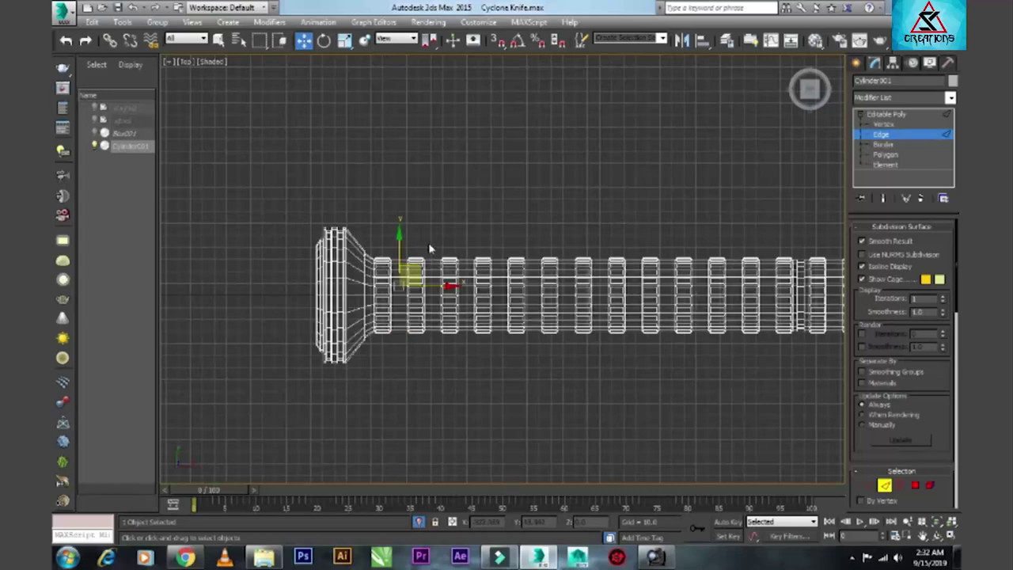
drag(428, 242, 436, 365)
drag(497, 243, 500, 360)
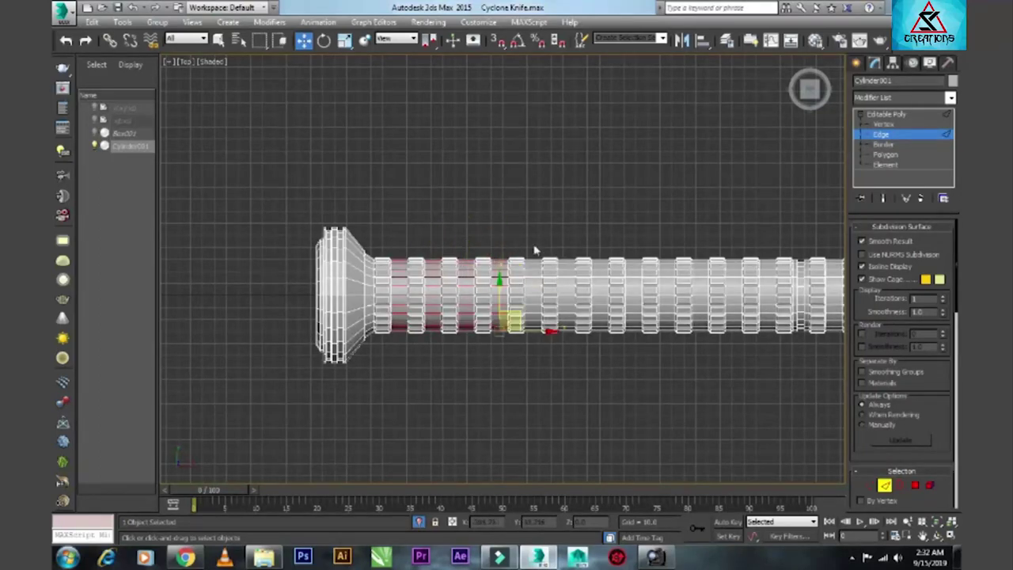
drag(564, 241, 567, 366)
drag(594, 237, 599, 355)
drag(633, 249, 633, 351)
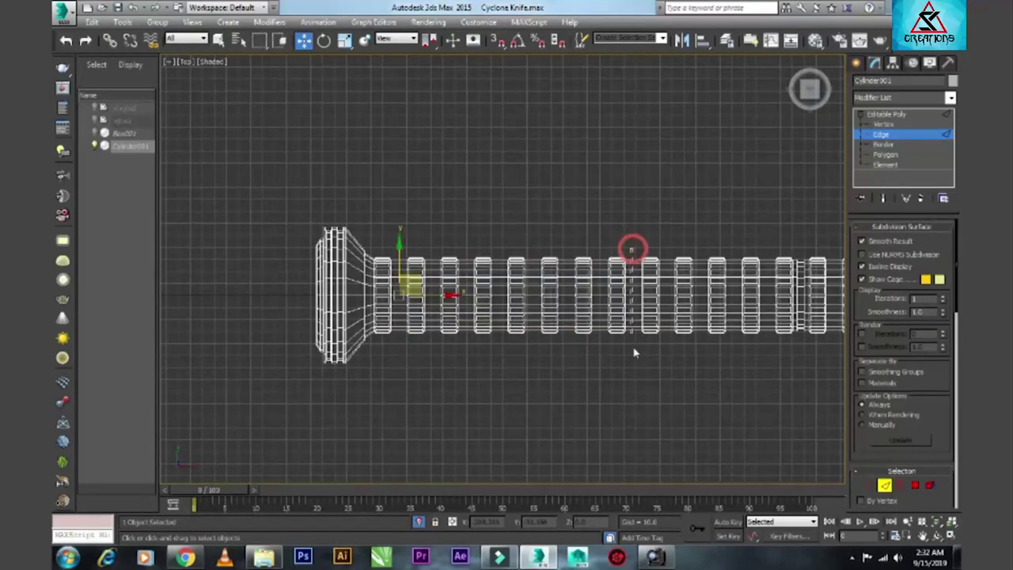
drag(670, 254, 670, 277)
drag(667, 352, 669, 353)
drag(700, 252, 701, 345)
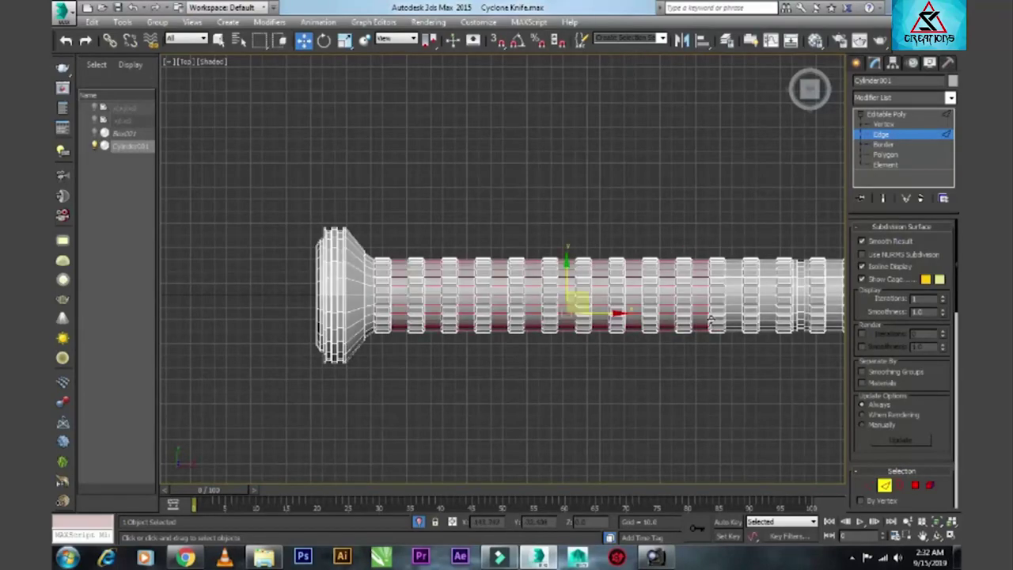
drag(730, 244, 734, 348)
drag(773, 255, 765, 355)
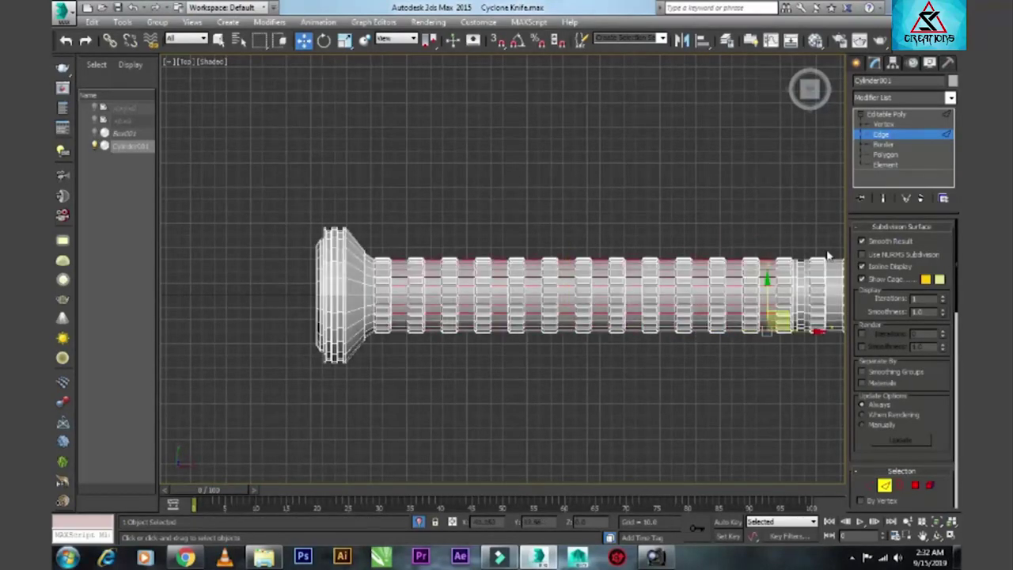
drag(823, 237, 832, 343)
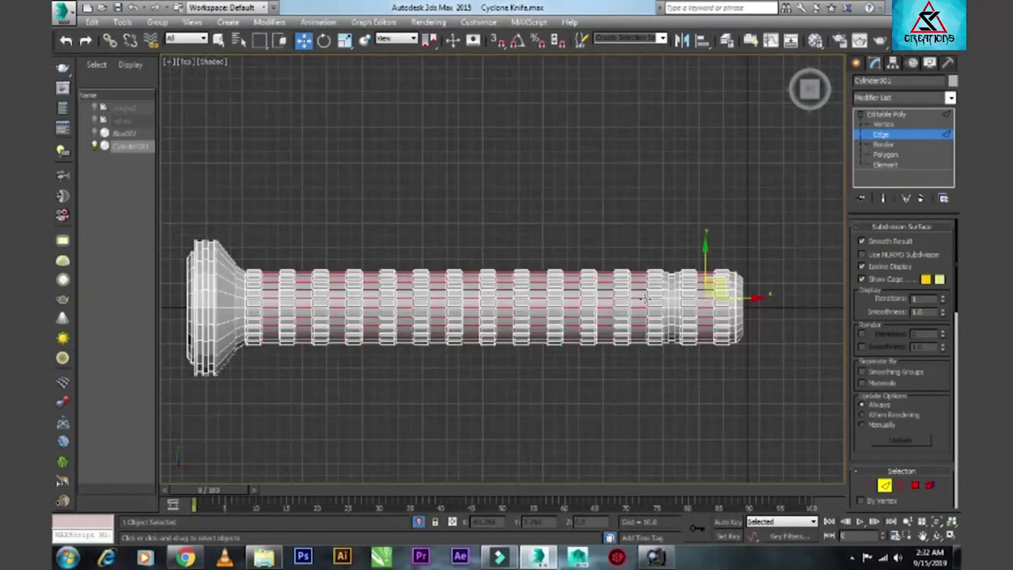
- Connect the selected ring edges into tight support loops with 2 segments at pinch 95
scroll(676, 292, up, 5)
scroll(633, 305, up, 4)
right_click(621, 303)
click(492, 346)
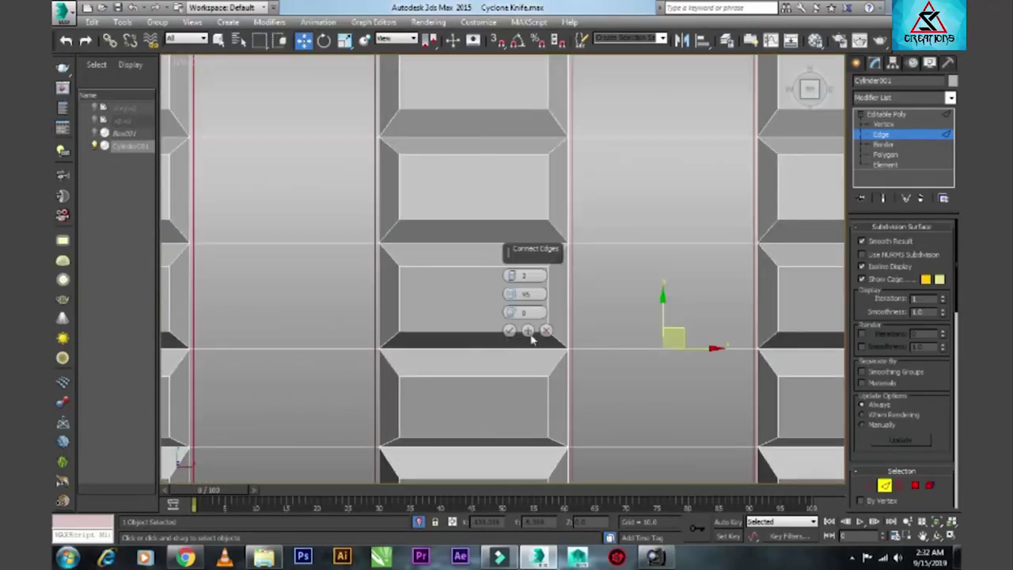
click(511, 332)
- Connect an edge beside a groove with a wider-spaced pair of loops at pinch 80
scroll(508, 327, down, 5)
scroll(508, 327, down, 4)
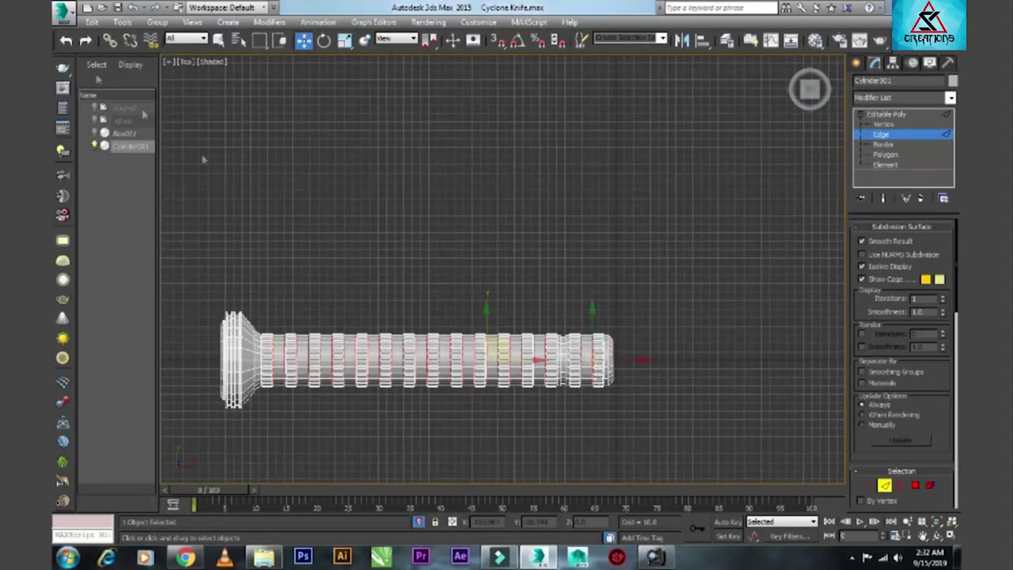
scroll(572, 344, up, 4)
scroll(528, 291, up, 2)
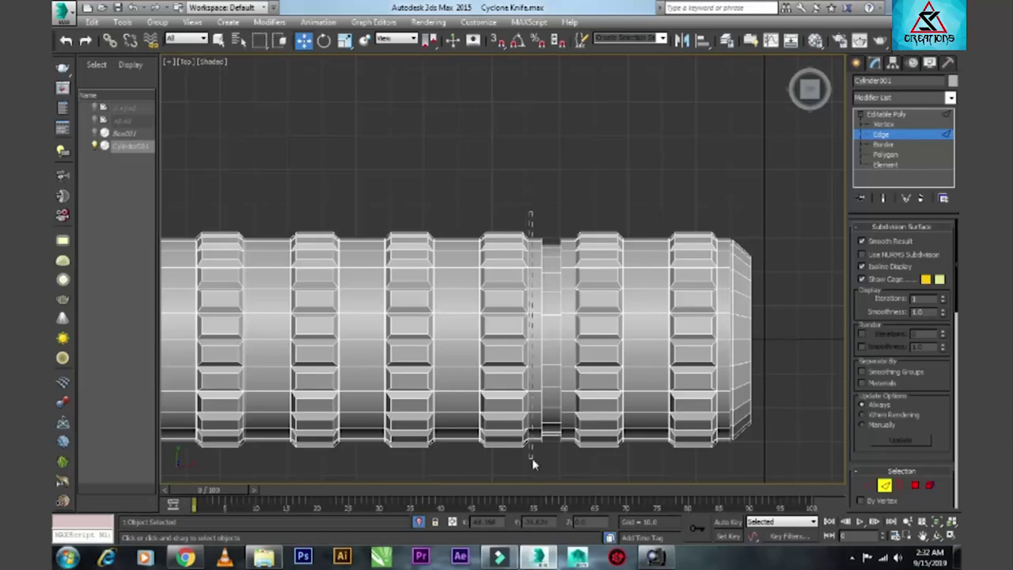
click(532, 458)
right_click(536, 350)
click(405, 396)
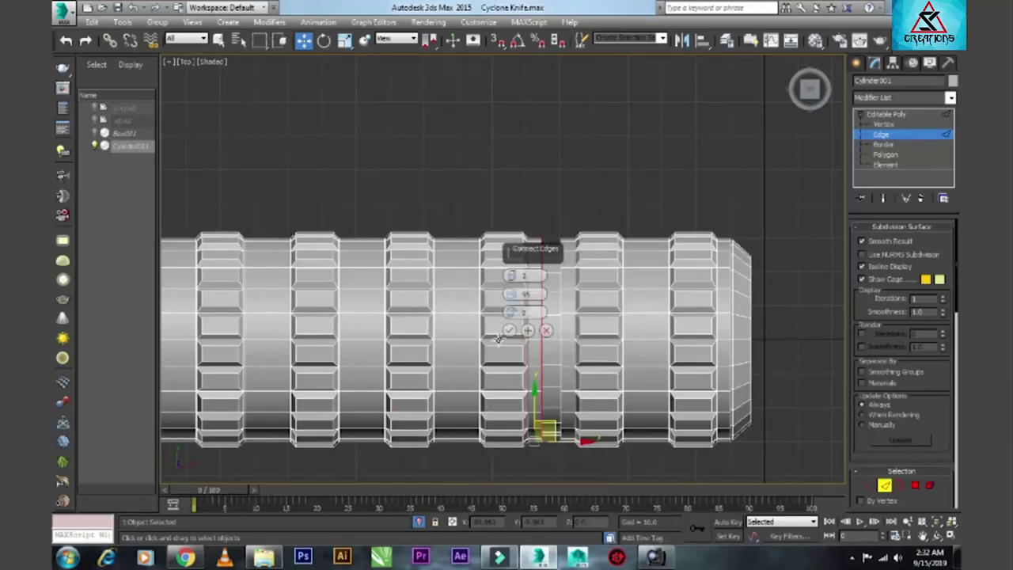
text(80)
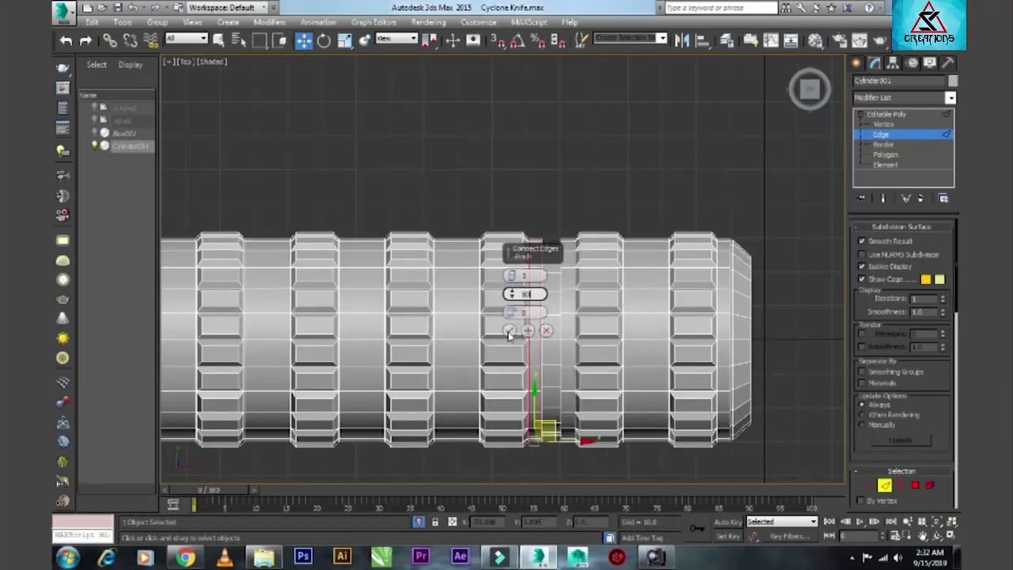
click(509, 330)
click(553, 442)
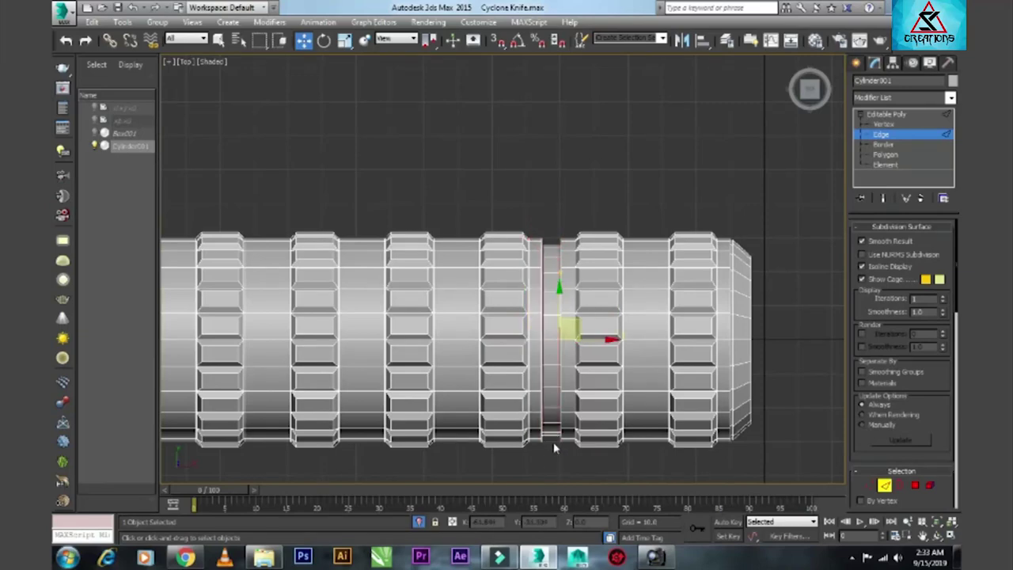
key(F3)
key(F3)
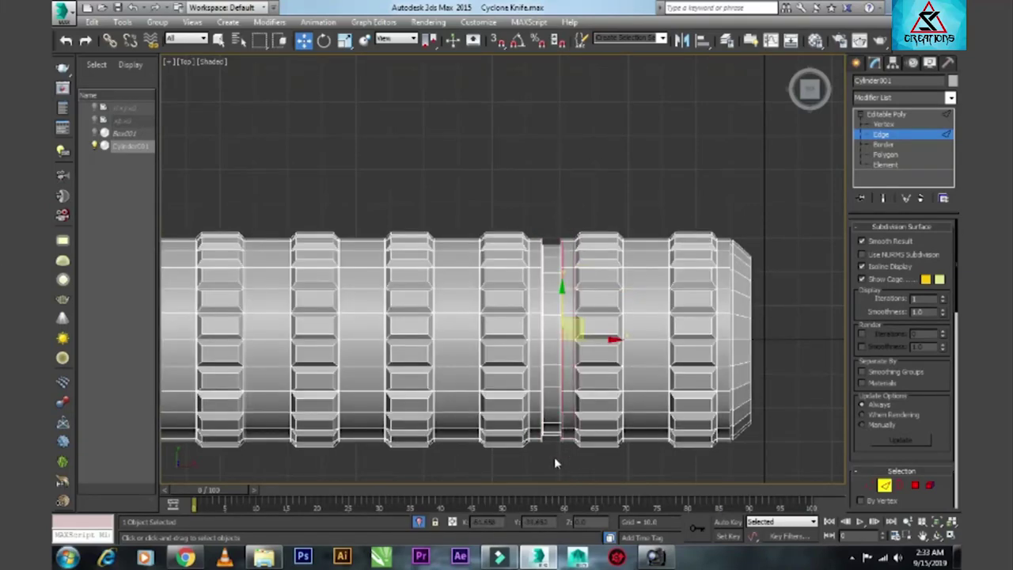
click(554, 457)
- In Perspective, select edges along the dark groove and connect them across it
key(p)
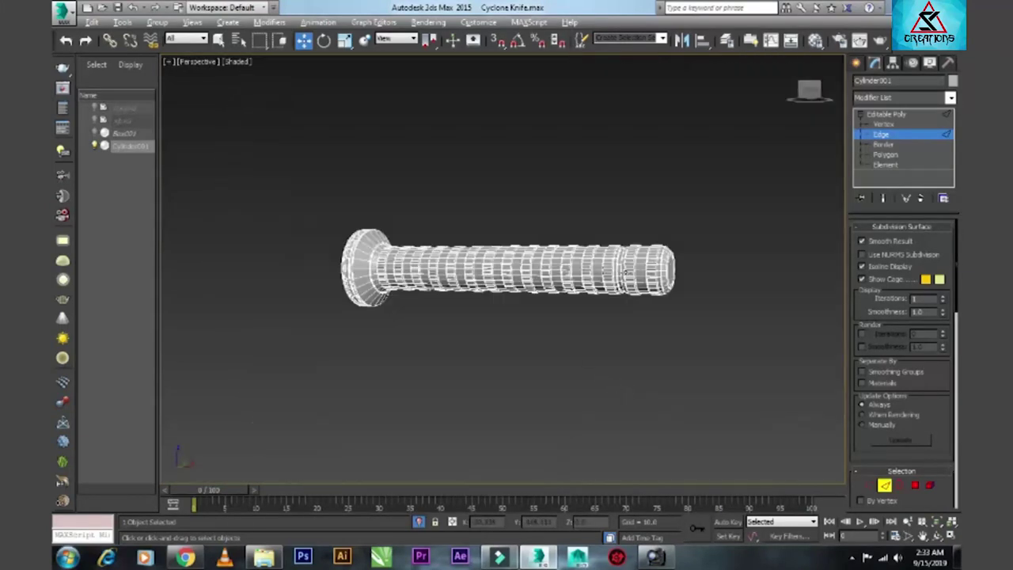
scroll(625, 273, up, 2)
scroll(625, 273, up, 8)
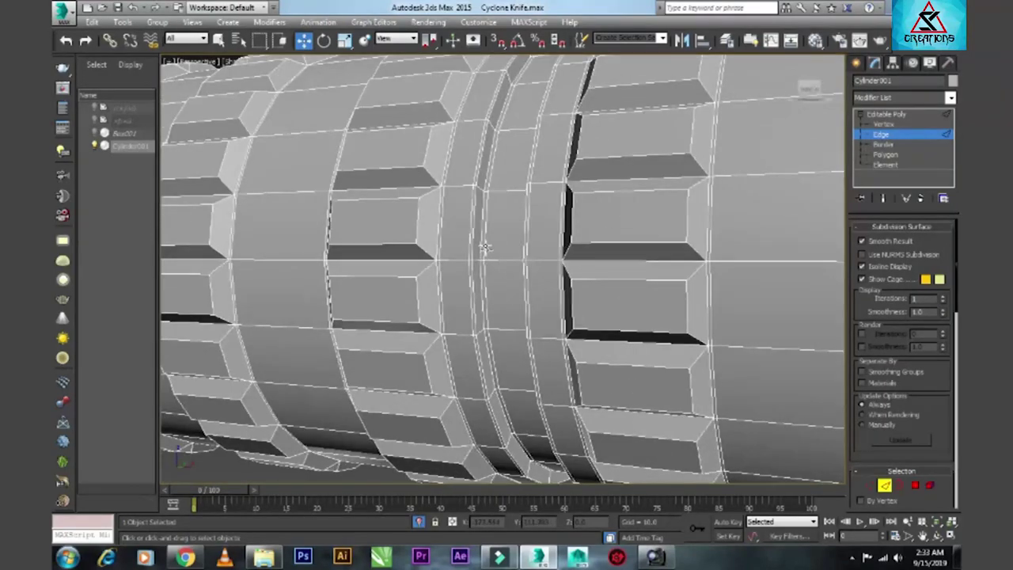
double_click(480, 188)
alt+middle_drag(556, 229, 526, 159)
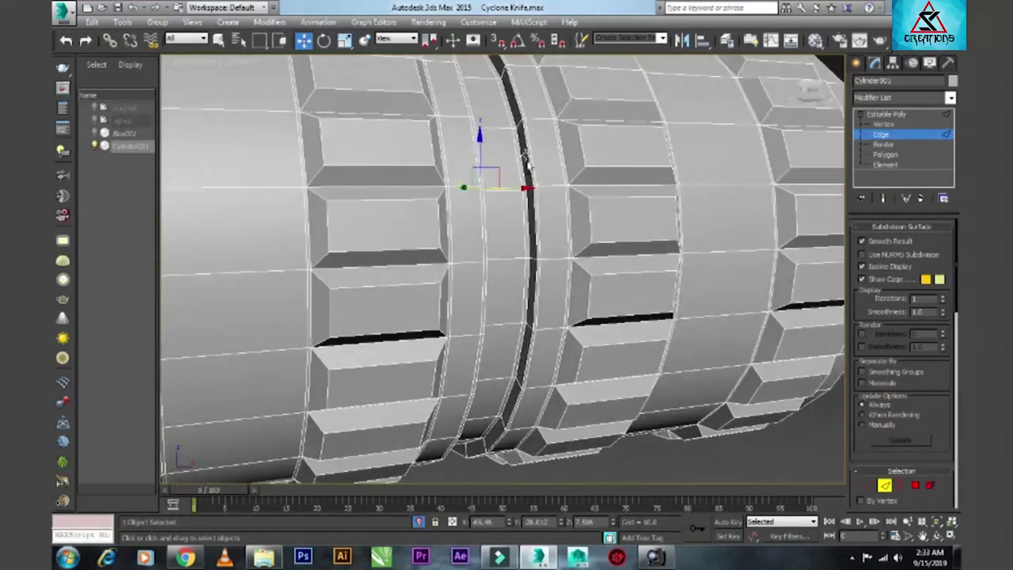
click(518, 124)
scroll(561, 271, up, 3)
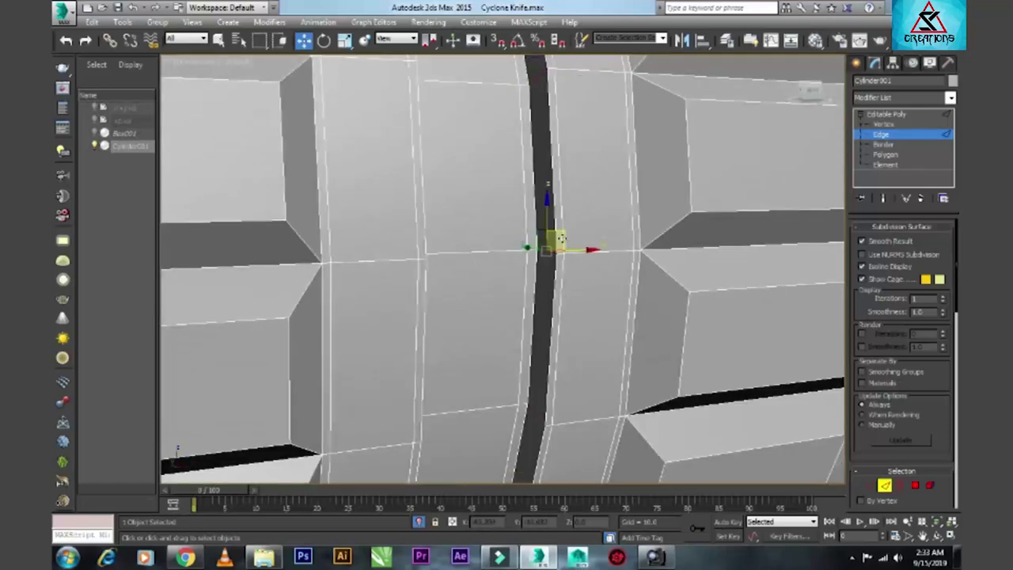
scroll(566, 284, up, 3)
right_click(571, 296)
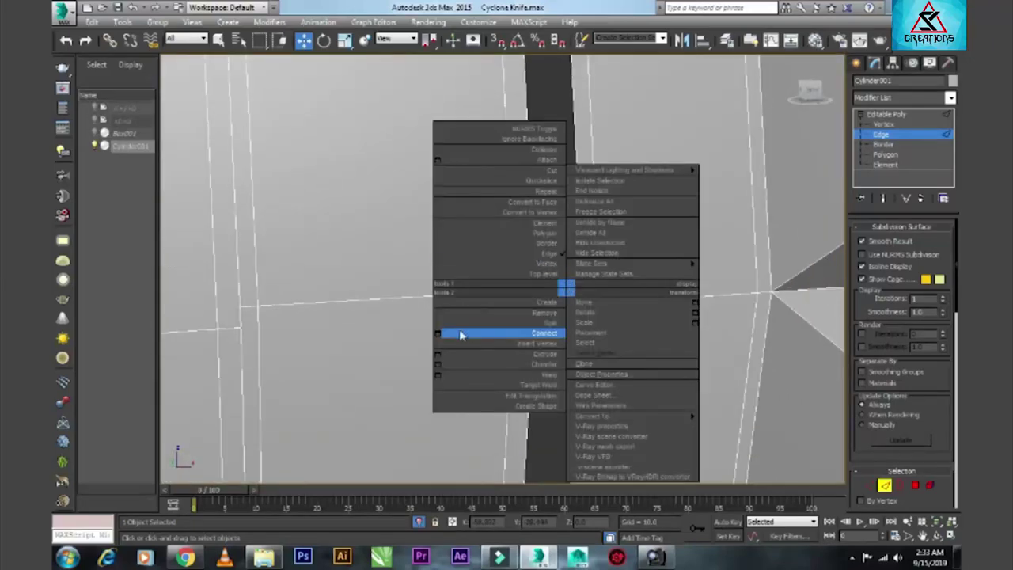
click(441, 331)
click(509, 331)
- Connect an edge ring on the handle surface and the edges at the handle's upper end
scroll(508, 330, down, 5)
alt+middle_drag(509, 330, 570, 308)
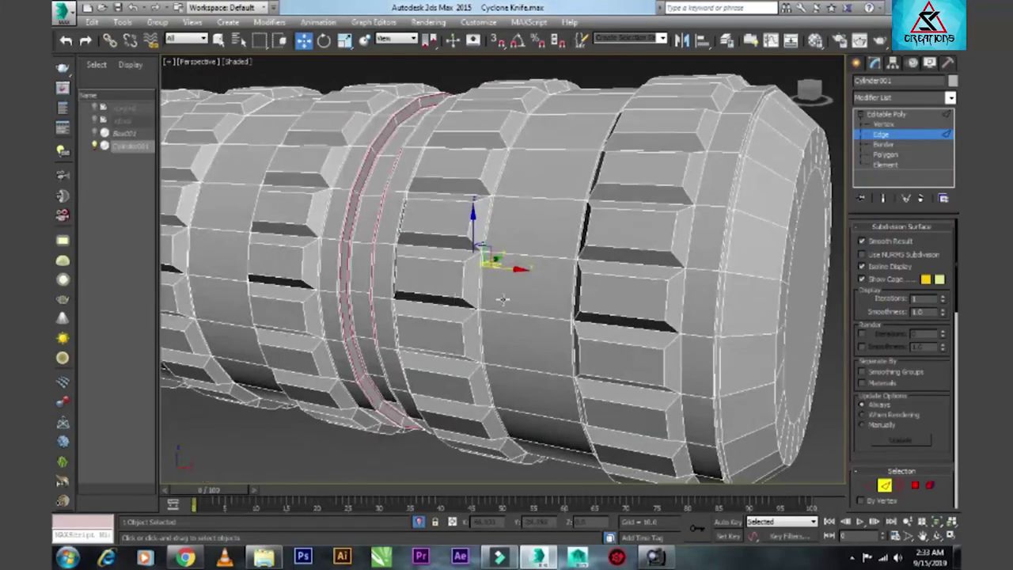
scroll(594, 301, up, 5)
click(591, 293)
key(alt+r)
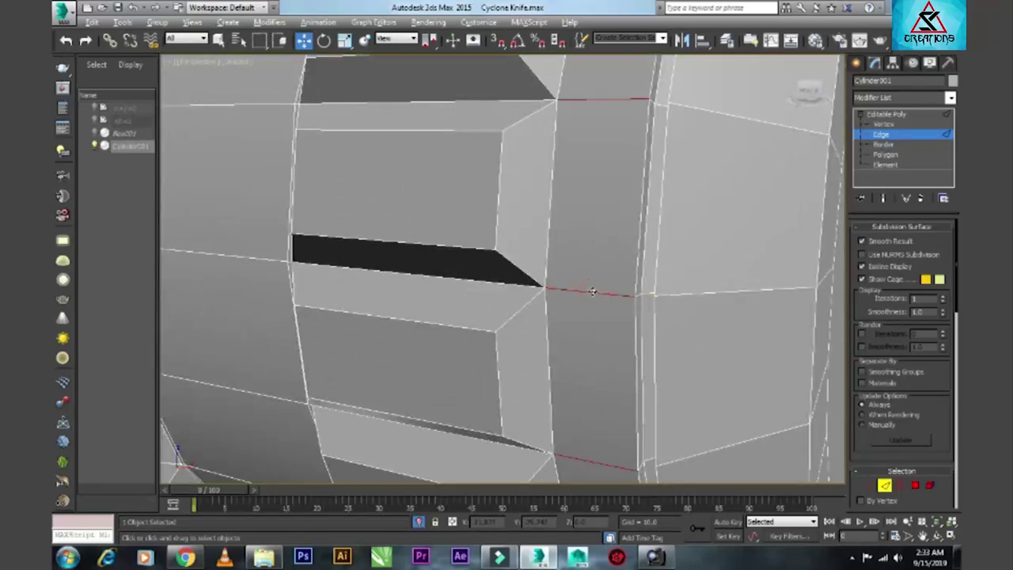
key(ctrl+shift+e)
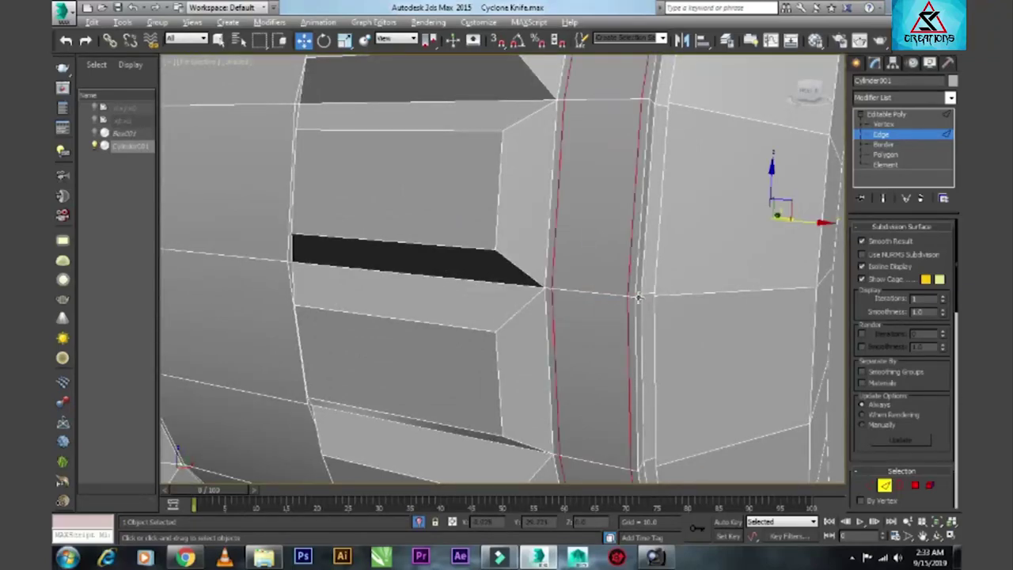
click(638, 297)
mouse_move(638, 297)
alt+middle_down()
mouse_move(666, 337)
mouse_move(657, 328)
alt+middle_up()
click(666, 111)
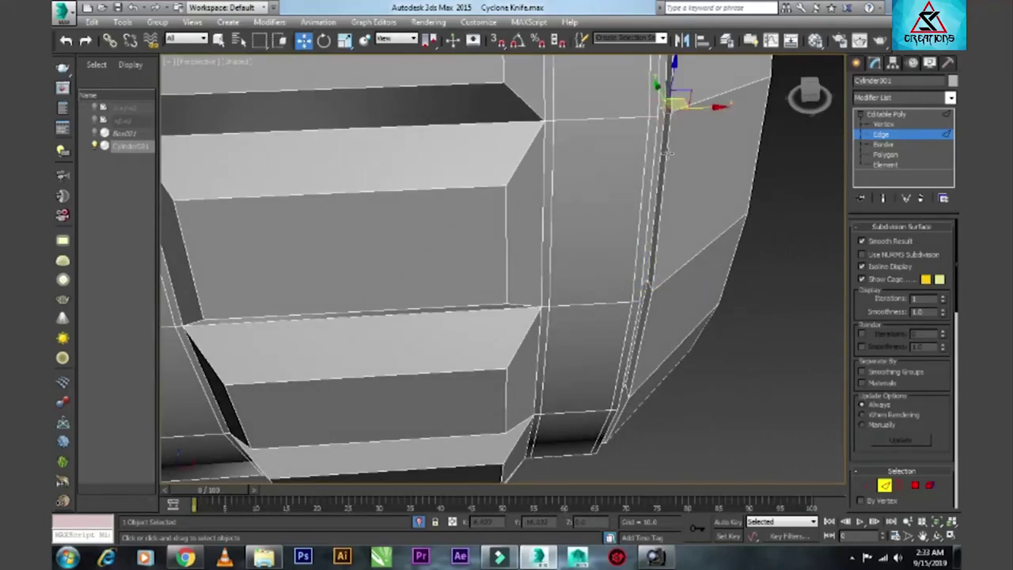
mouse_move(667, 154)
alt+middle_down()
mouse_move(588, 233)
mouse_move(334, 350)
mouse_move(265, 241)
alt+middle_up()
right_click(265, 241)
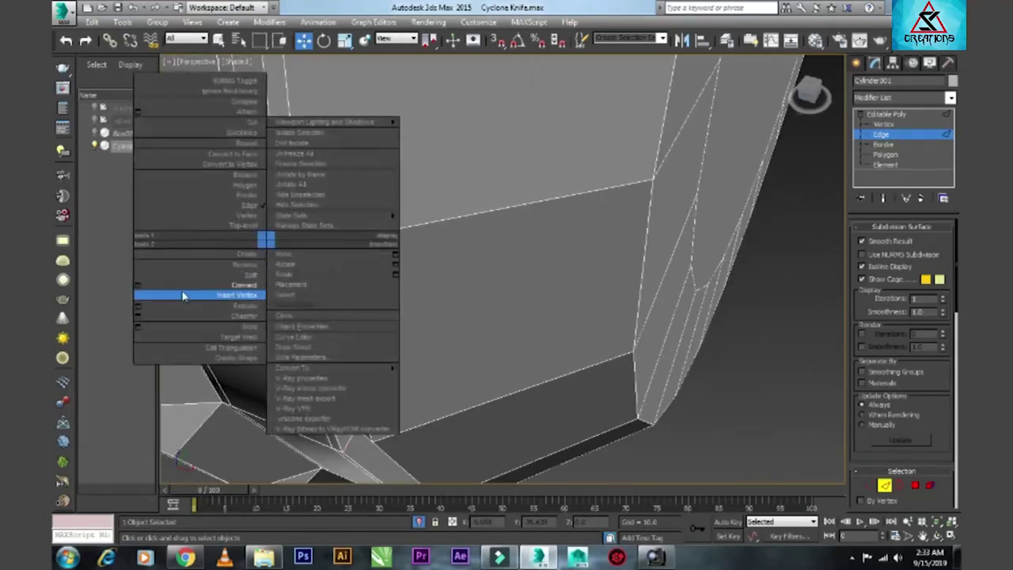
click(140, 285)
click(507, 330)
- Add a connecting loop on the rounded end, slid close to the existing ridge
alt+middle_drag(328, 254, 458, 287)
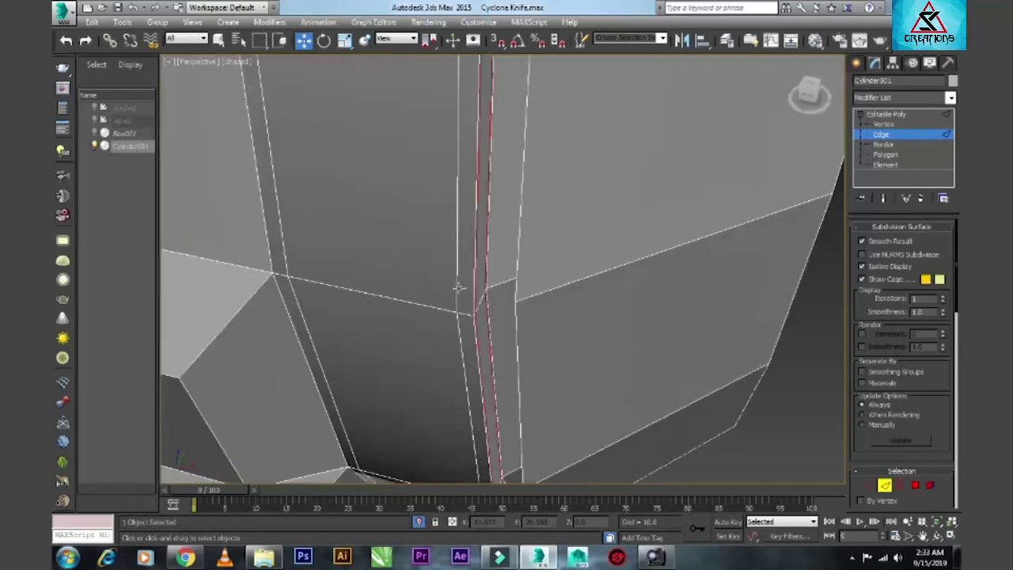
click(494, 286)
click(526, 294)
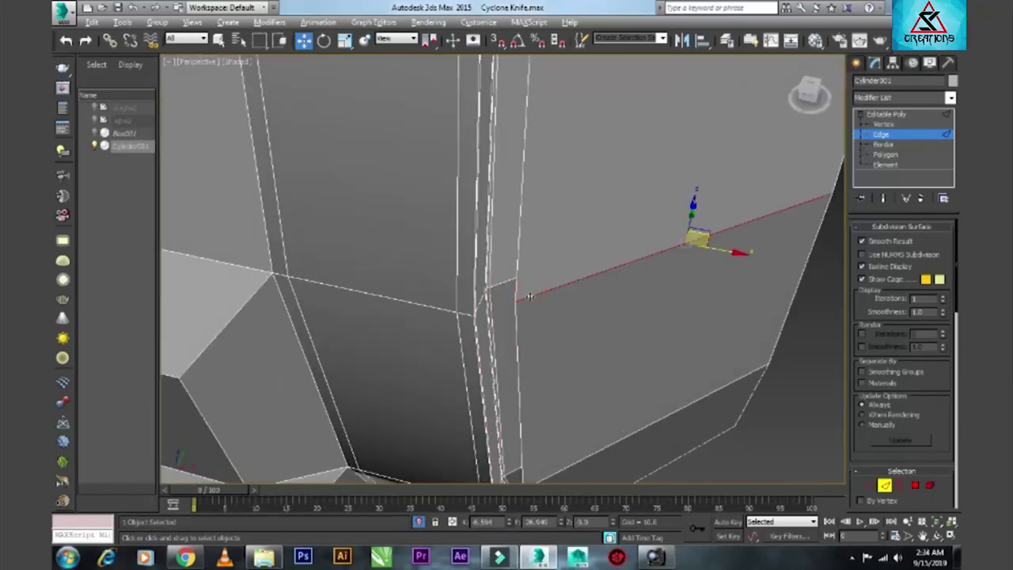
key(alt+r)
right_click(520, 291)
click(399, 332)
drag(506, 304, 507, 290)
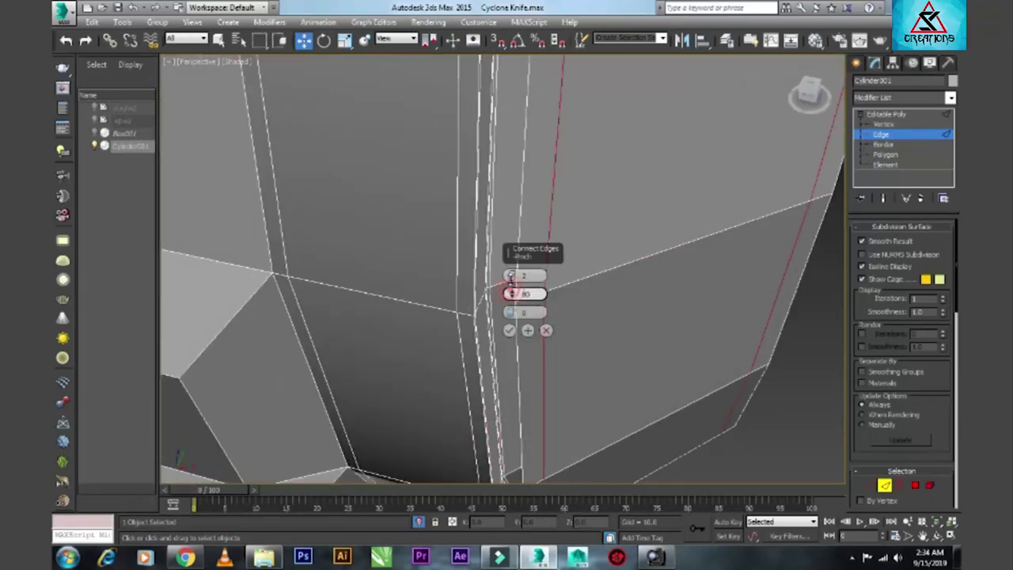
click(508, 330)
- Check the new loop on the rounded end, clear the selection and exit Edge level
scroll(505, 329, down, 5)
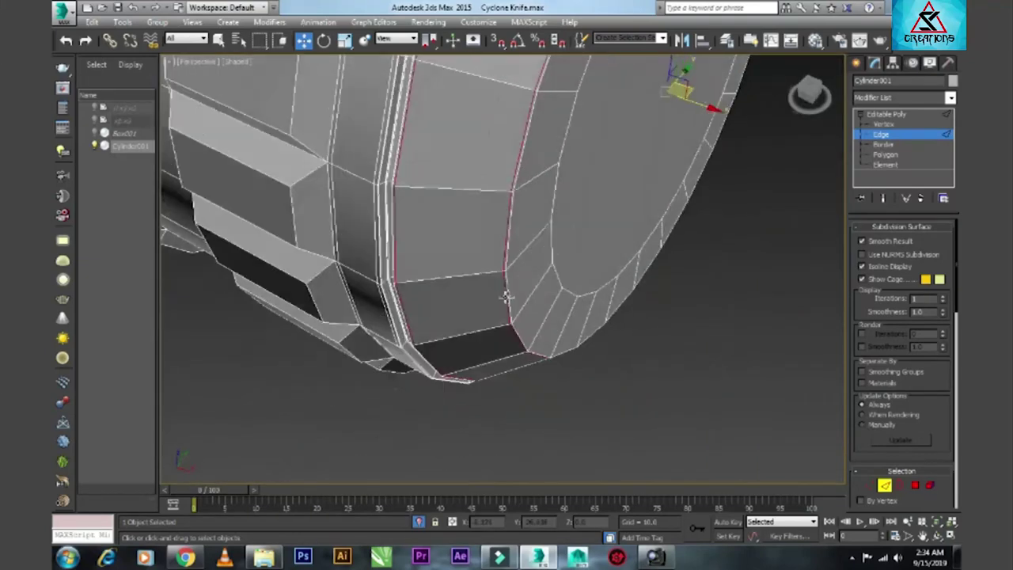
click(504, 291)
double_click(504, 291)
click(547, 397)
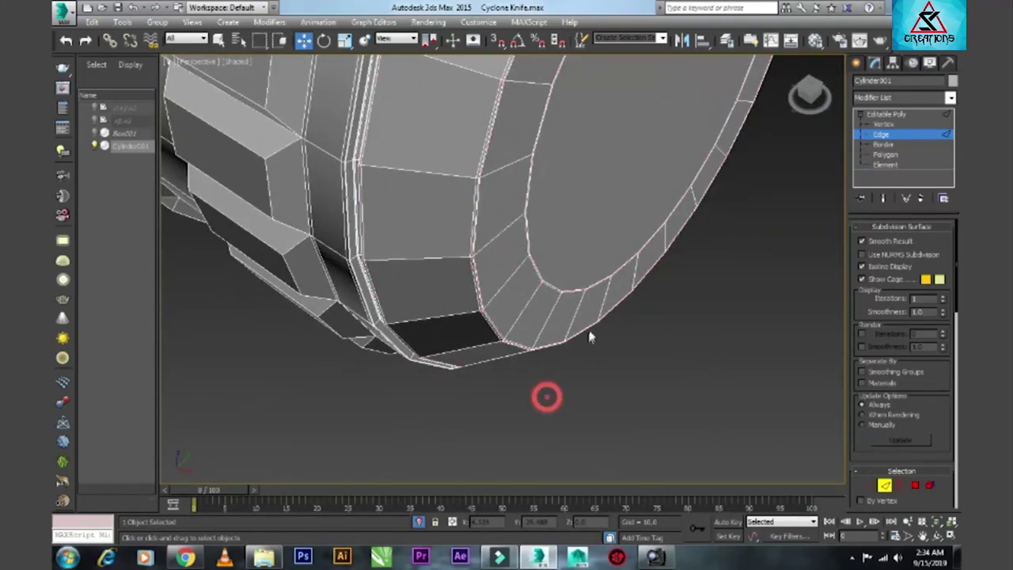
click(860, 114)
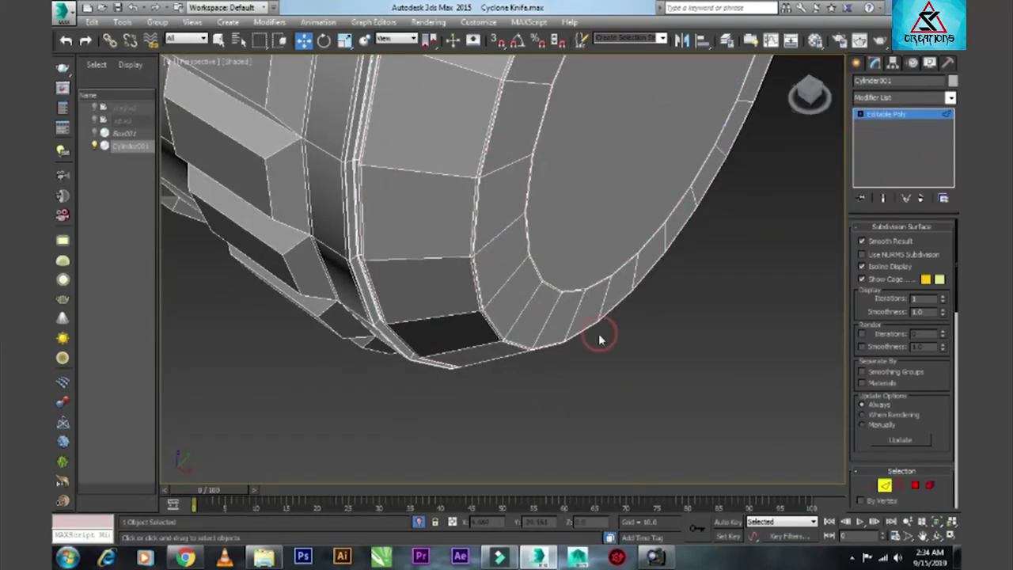
- Frame the Cylinder001 handle and apply a MeshSmooth modifier to it
key(z)
drag(807, 91, 815, 93)
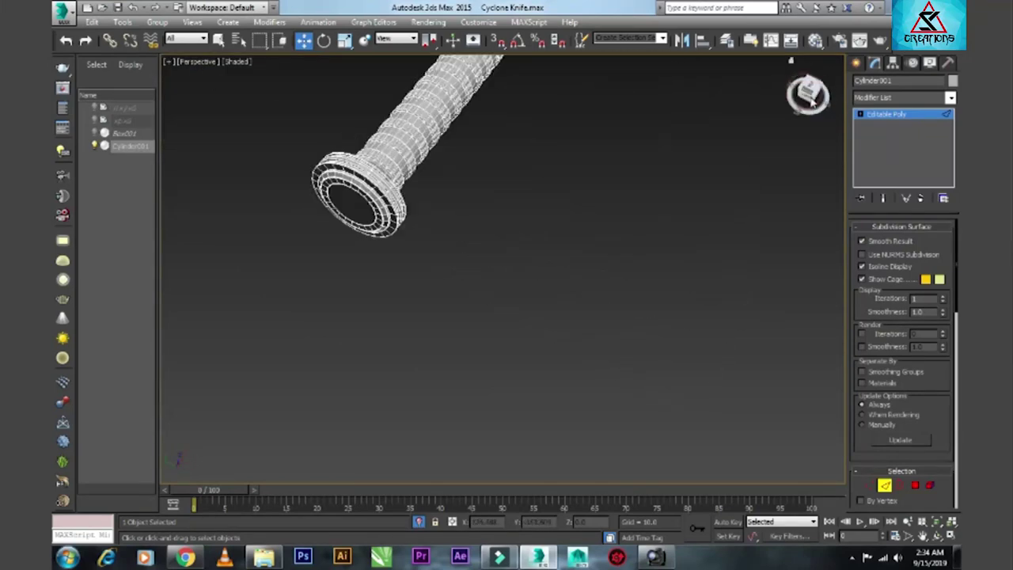
click(813, 93)
click(882, 95)
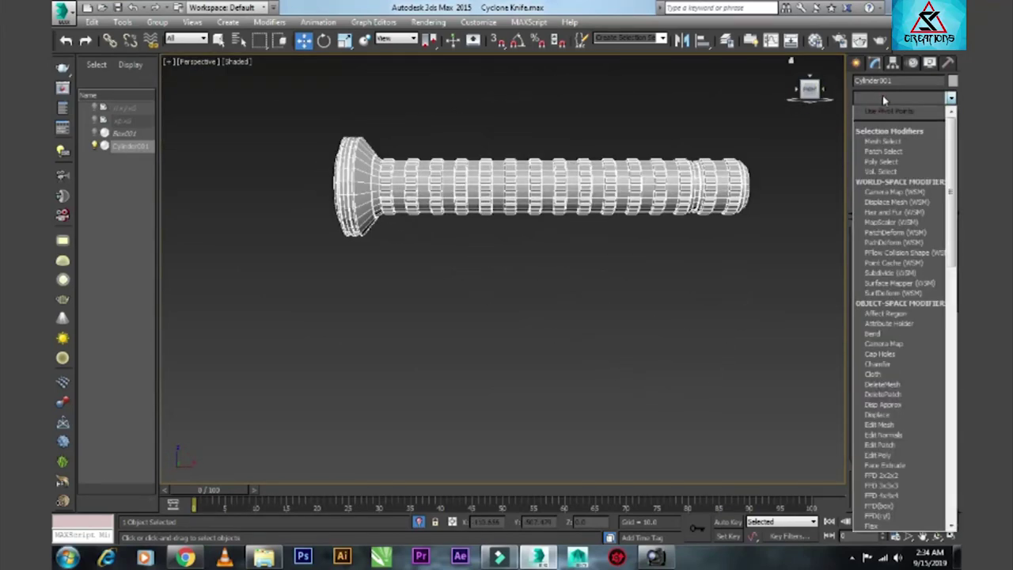
scroll(894, 198, down, 5)
click(856, 180)
click(671, 257)
- Orbit and zoom around the smoothed ribbed handle, viewing it diagonally, horizontally and from the cap end
scroll(542, 170, up, 3)
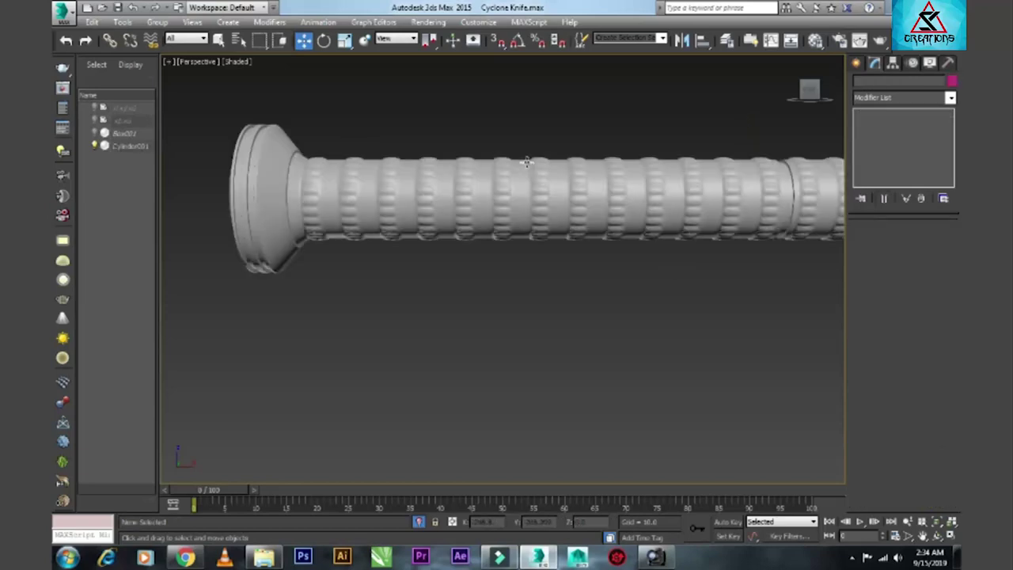
scroll(409, 185, up, 3)
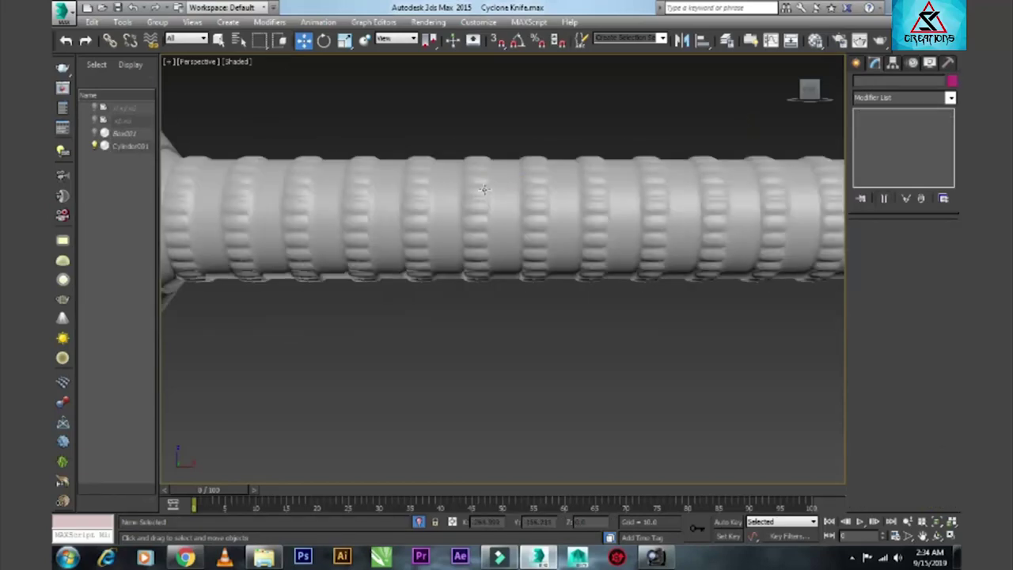
scroll(475, 198, down, 4)
scroll(420, 225, up, 4)
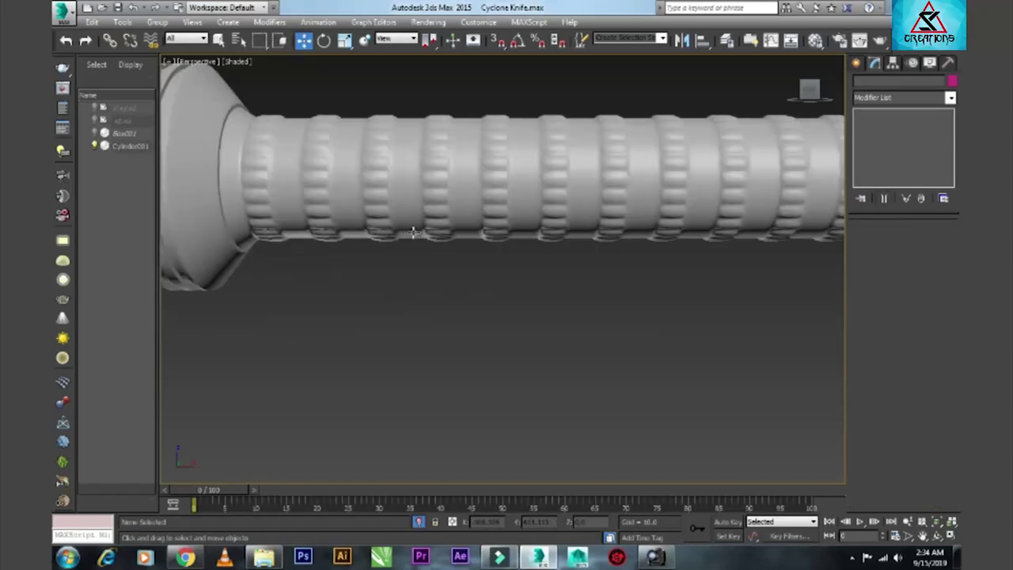
scroll(405, 239, down, 2)
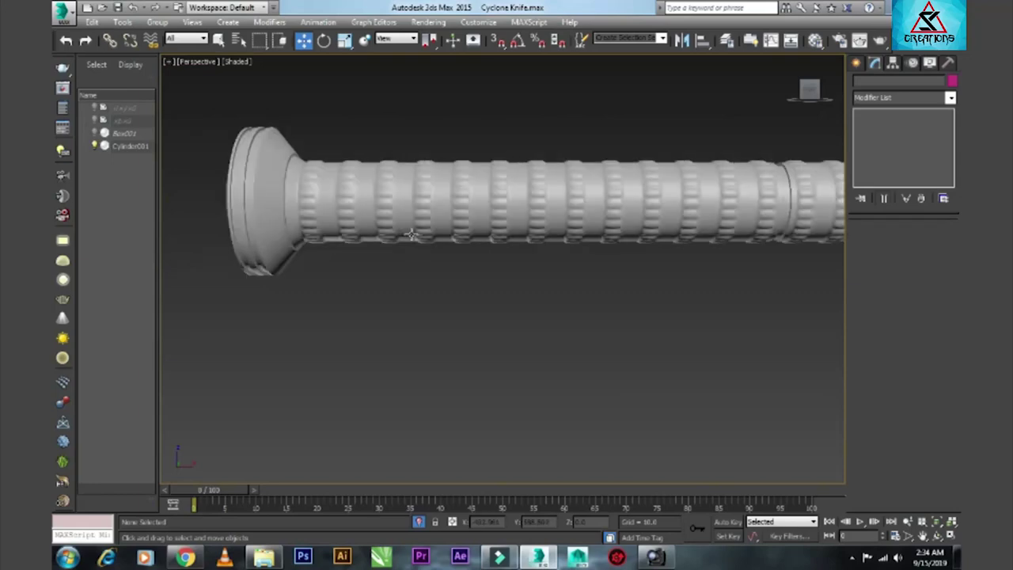
click(554, 221)
alt+middle_drag(554, 221, 479, 317)
click(478, 317)
scroll(497, 309, down, 3)
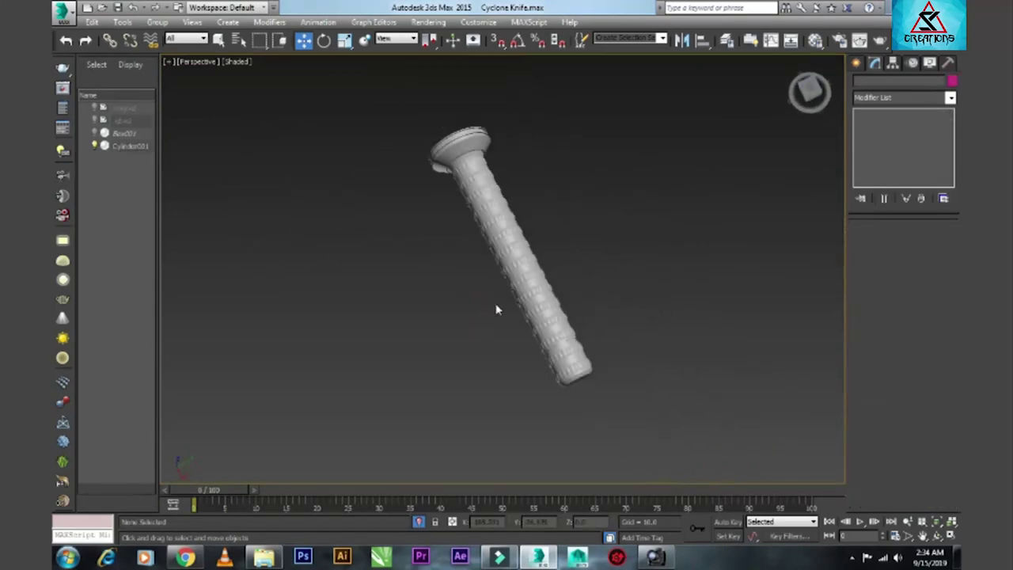
scroll(546, 299, up, 6)
scroll(545, 298, down, 3)
mouse_move(545, 298)
alt+middle_down()
mouse_move(570, 196)
mouse_move(542, 199)
alt+middle_up()
scroll(626, 208, up, 3)
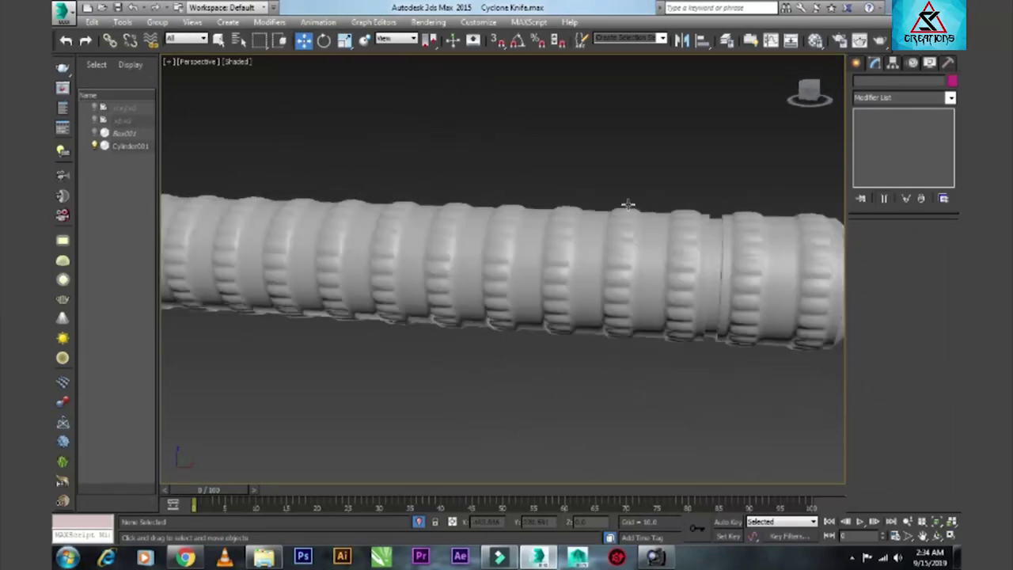
mouse_move(626, 208)
alt+middle_down()
mouse_move(689, 206)
mouse_move(556, 253)
alt+middle_up()
mouse_move(419, 528)
alt+middle_down()
mouse_move(481, 293)
mouse_move(424, 253)
mouse_move(592, 390)
alt+middle_up()
scroll(495, 301, down, 5)
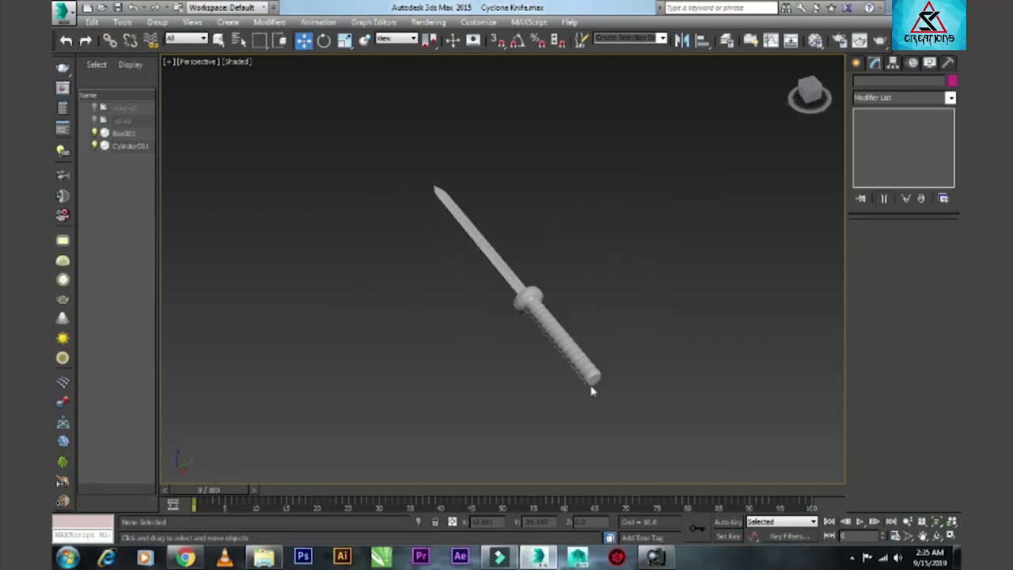
- Check the handle's smoothed wireframe with the knife horizontal, then maximize the Top viewport with Alt+W
click(590, 371)
scroll(589, 371, up, 5)
click(615, 287)
scroll(615, 287, down, 4)
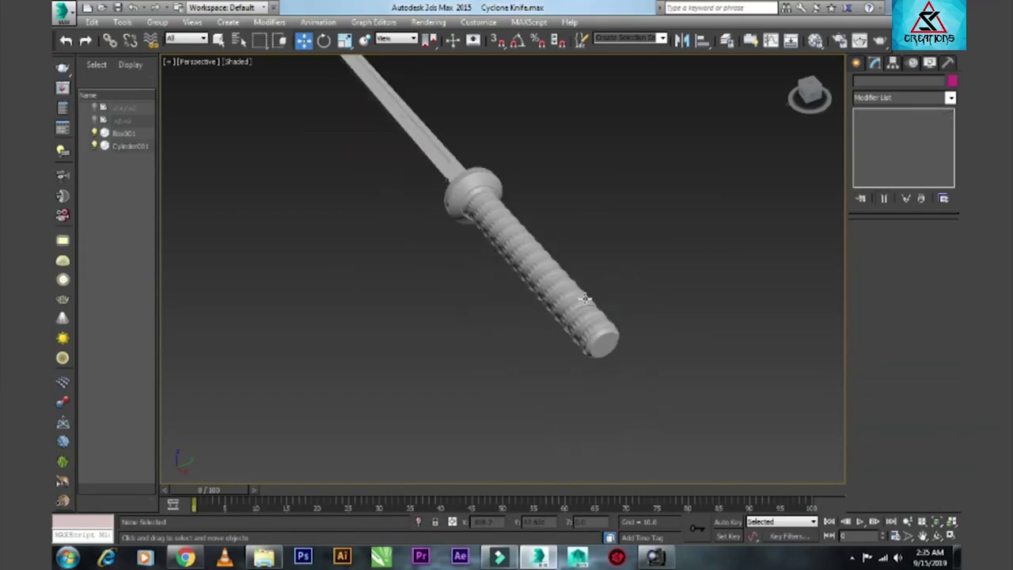
scroll(522, 287, down, 2)
mouse_move(523, 287)
alt+middle_down()
mouse_move(557, 246)
mouse_move(548, 277)
alt+middle_up()
scroll(548, 277, up, 3)
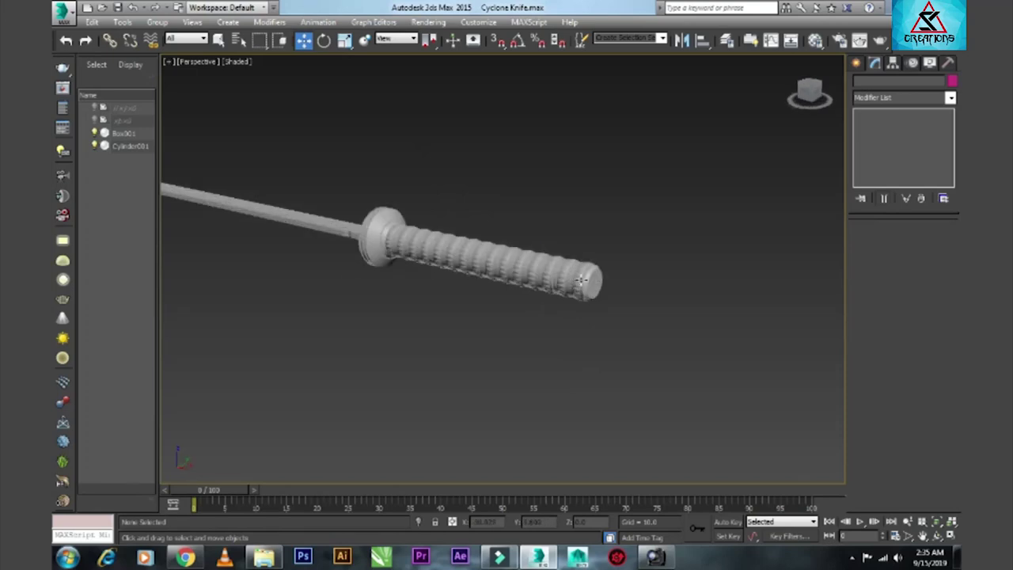
scroll(548, 277, up, 4)
scroll(548, 277, up, 2)
click(566, 269)
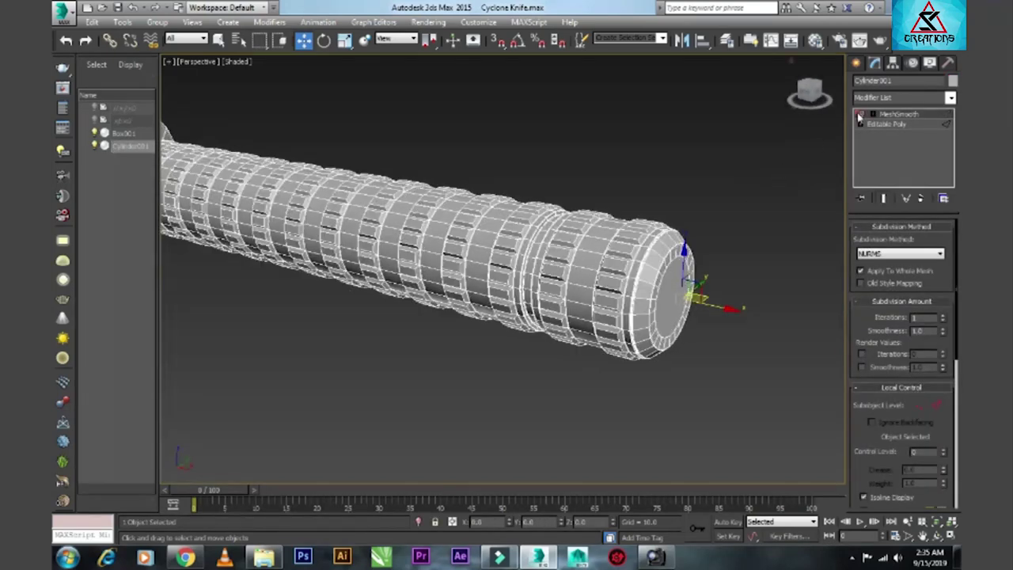
click(749, 208)
scroll(593, 265, down, 5)
scroll(478, 309, up, 3)
alt+middle_drag(478, 308, 436, 189)
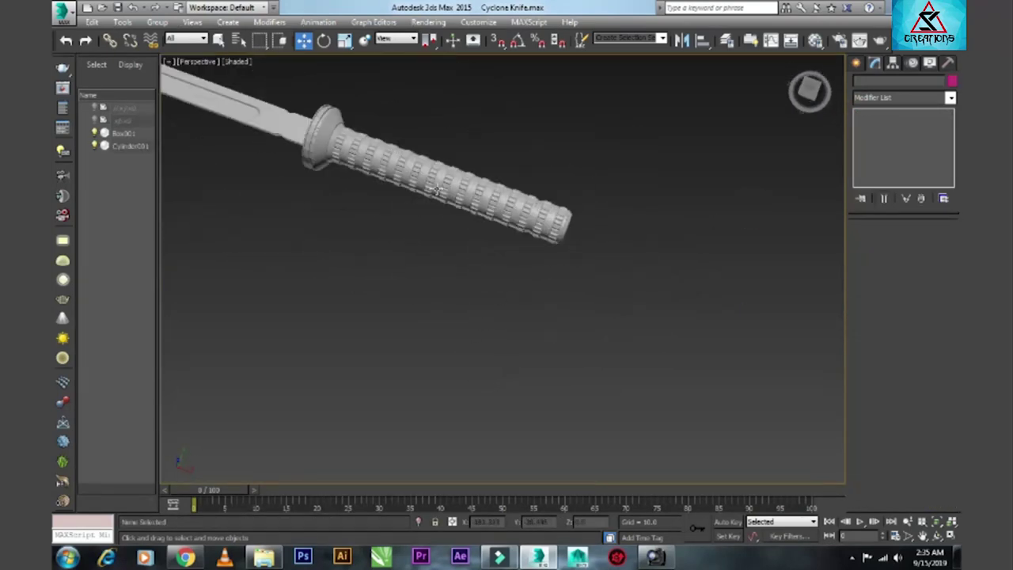
scroll(296, 195, up, 3)
scroll(296, 194, down, 3)
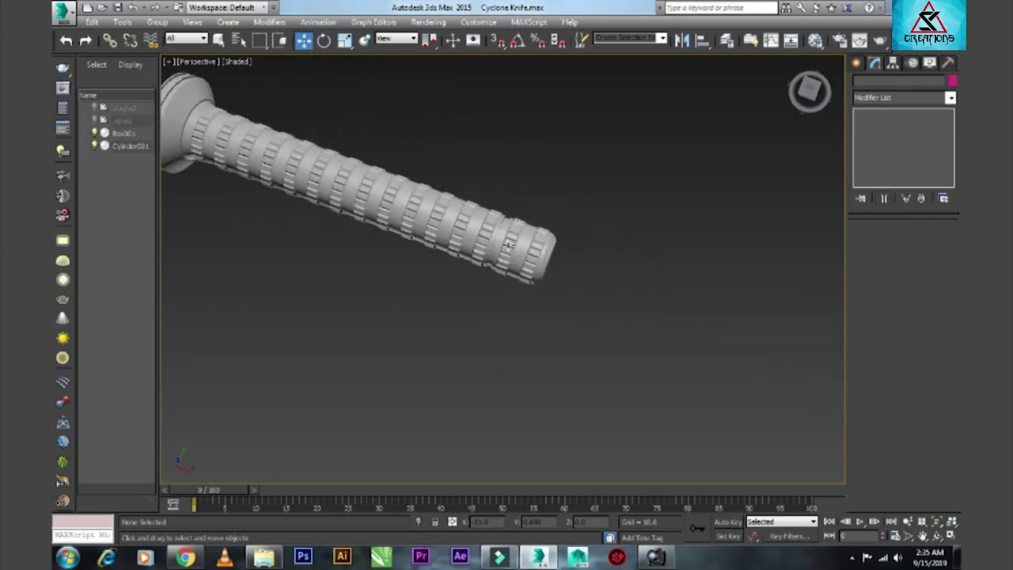
scroll(481, 229, up, 5)
click(462, 219)
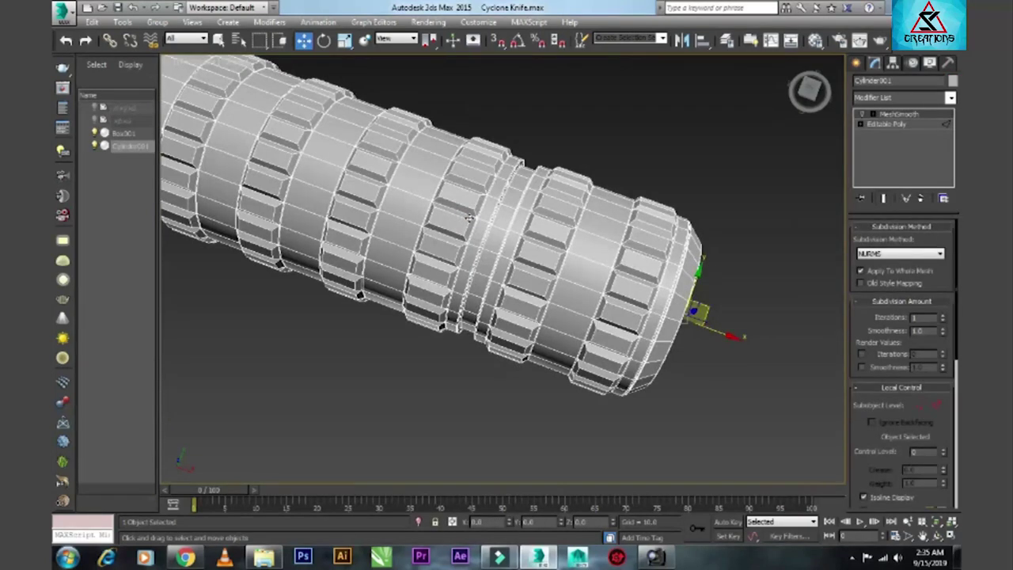
scroll(470, 216, down, 3)
click(739, 187)
mouse_move(691, 208)
alt+middle_down()
mouse_move(678, 316)
mouse_move(580, 291)
mouse_move(558, 246)
alt+middle_up()
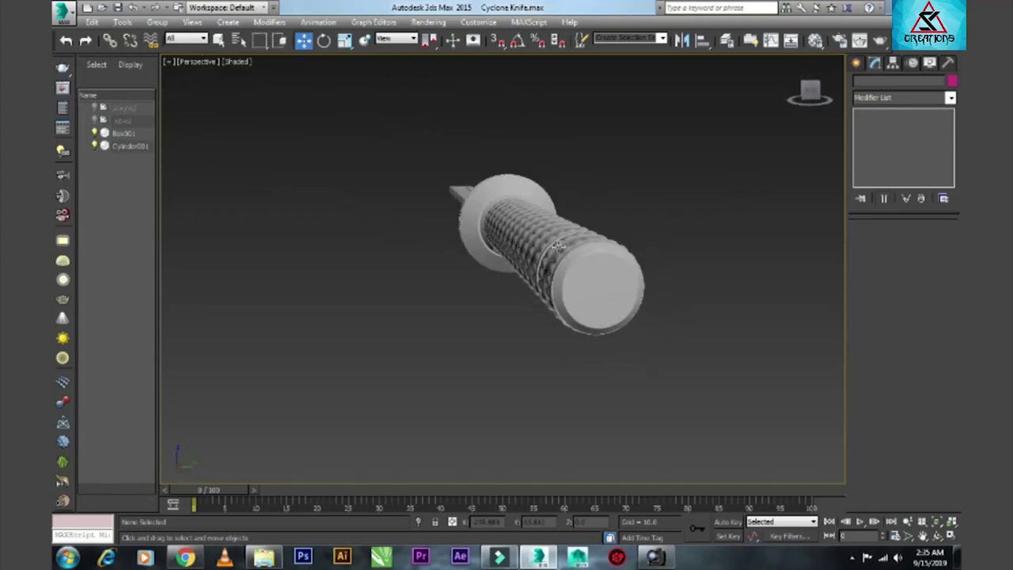
key(alt+w)
key(alt+w)
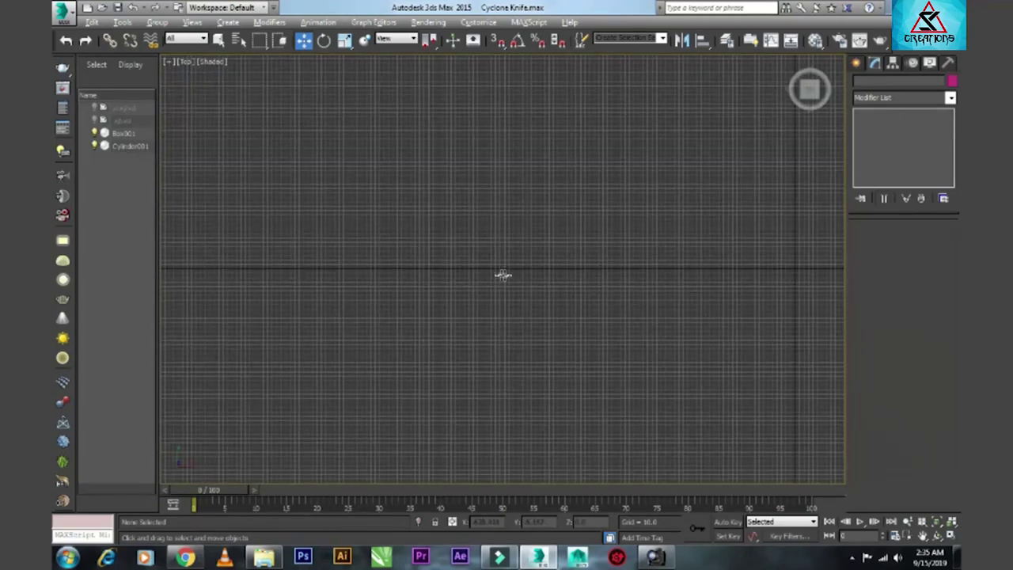
- Zoom into the grip end in Top view and place Line001's first vertex just past it
scroll(709, 308, down, 3)
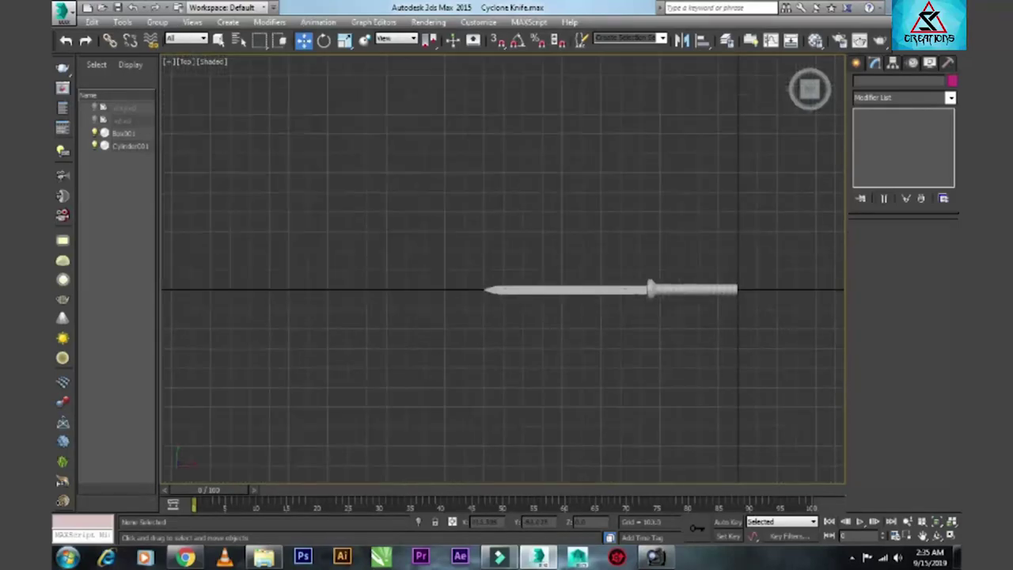
scroll(688, 219, up, 6)
scroll(564, 288, up, 2)
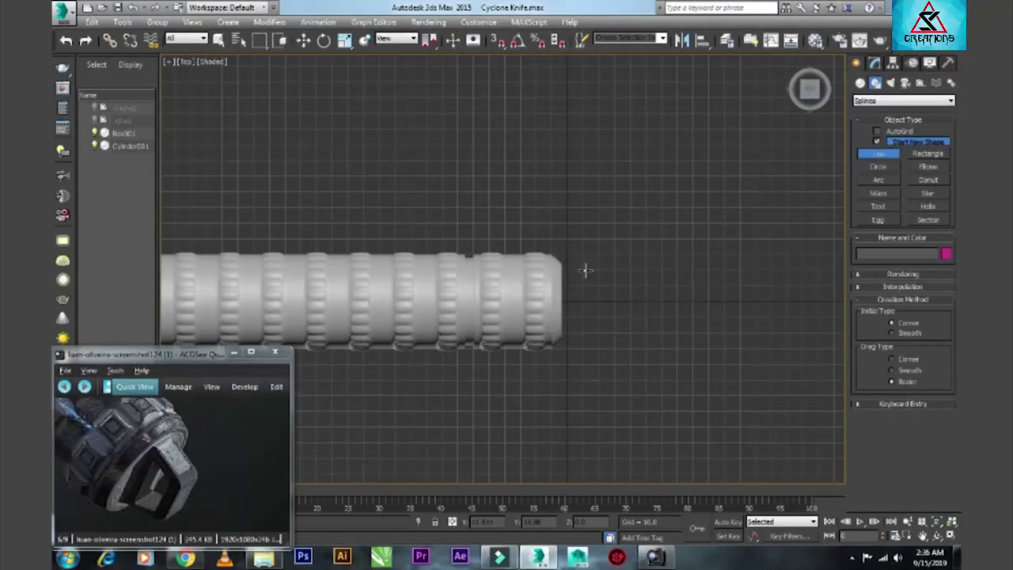
click(584, 282)
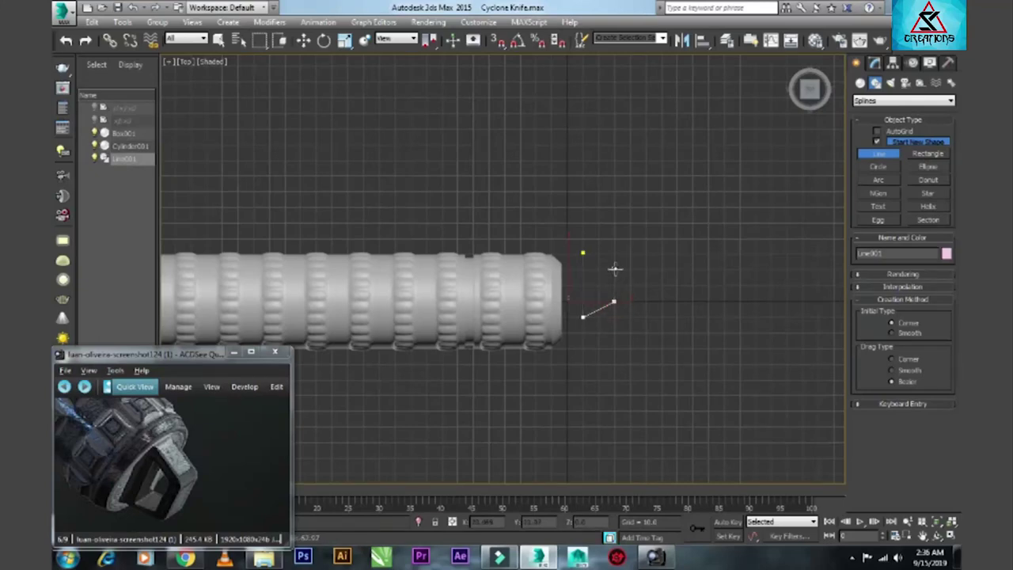
- Close the trapezoid outline into a loop and slide it right, away from the handle
click(584, 252)
click(506, 319)
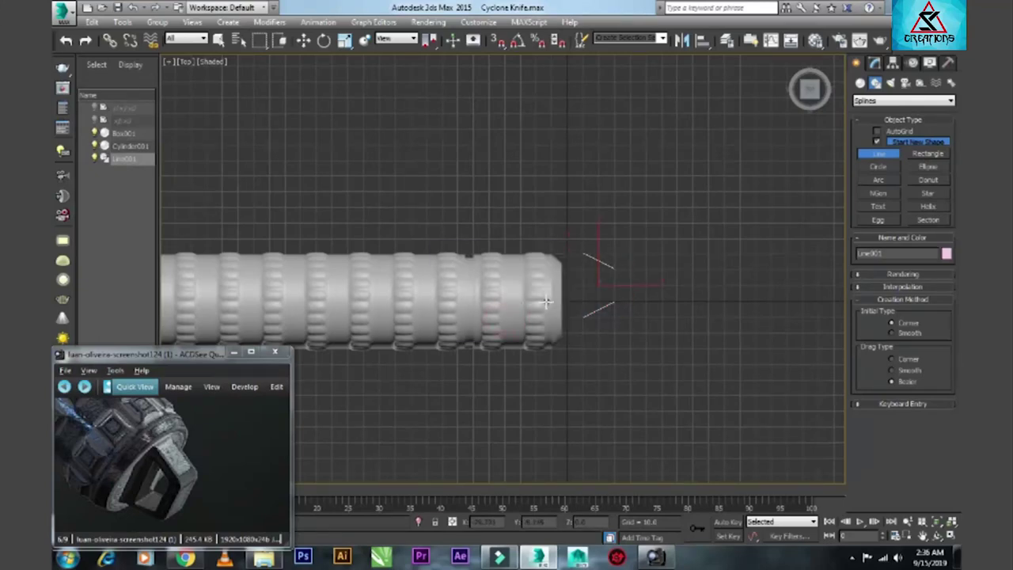
key(w)
click(875, 62)
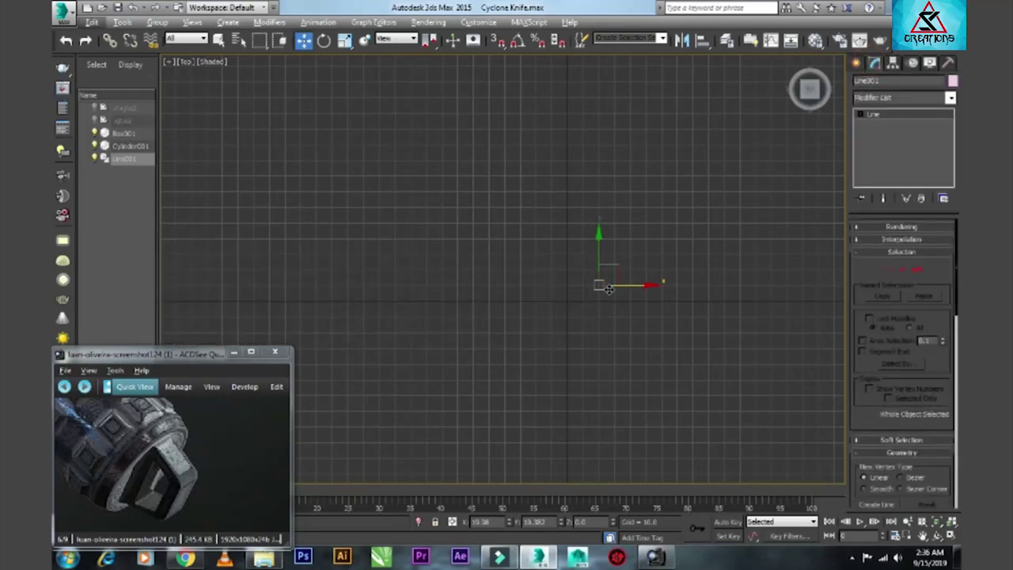
key(alt+w)
key(alt+w)
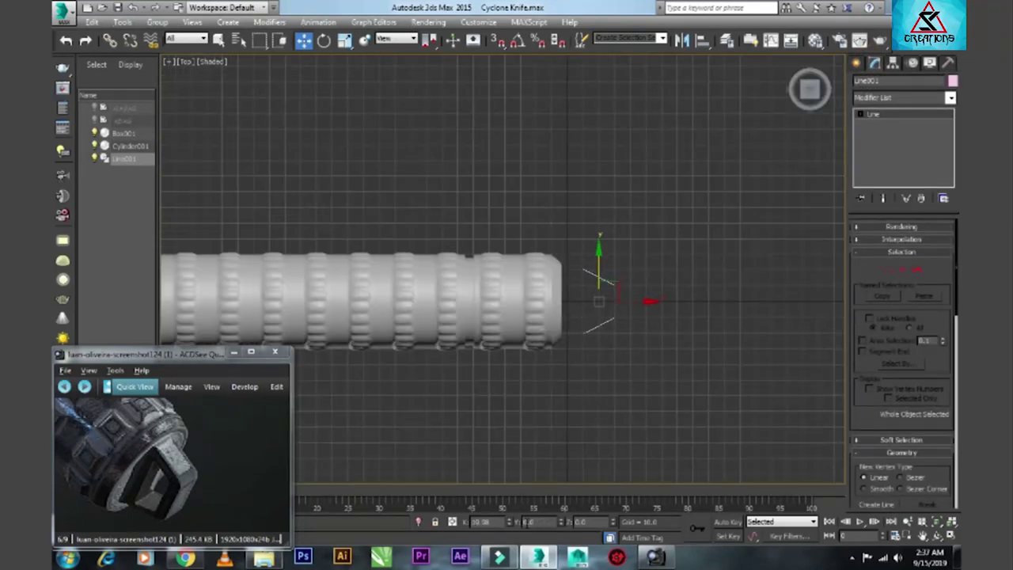
drag(599, 300, 647, 298)
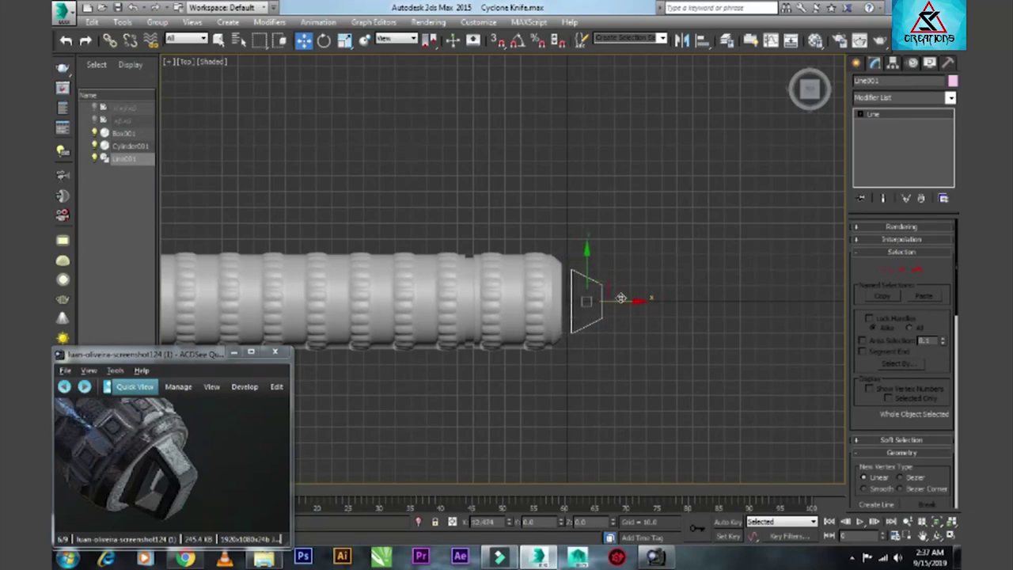
click(883, 124)
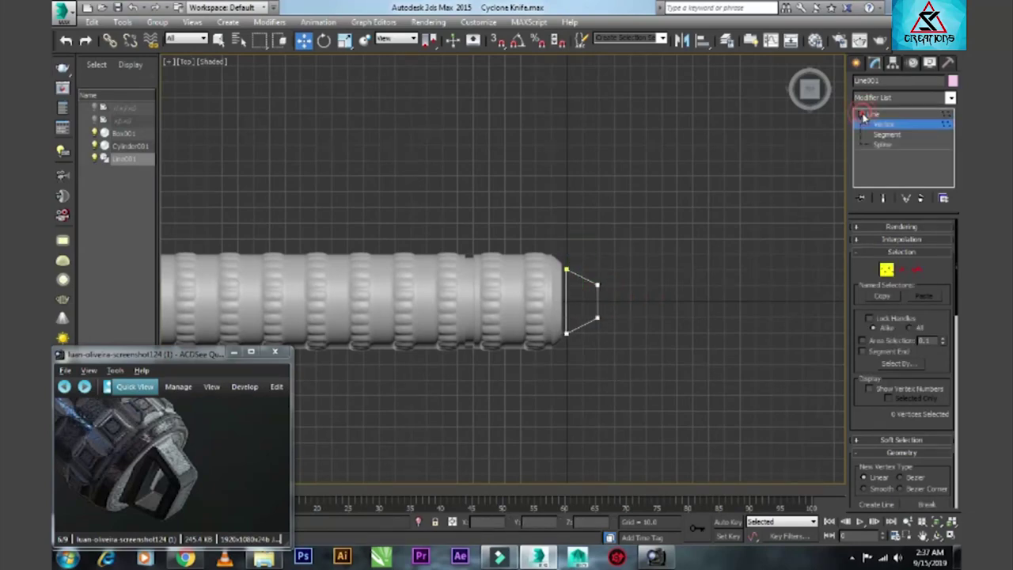
click(860, 114)
- Render the outline in the viewport with a rectangular section, width 3.04 and increased length
click(867, 228)
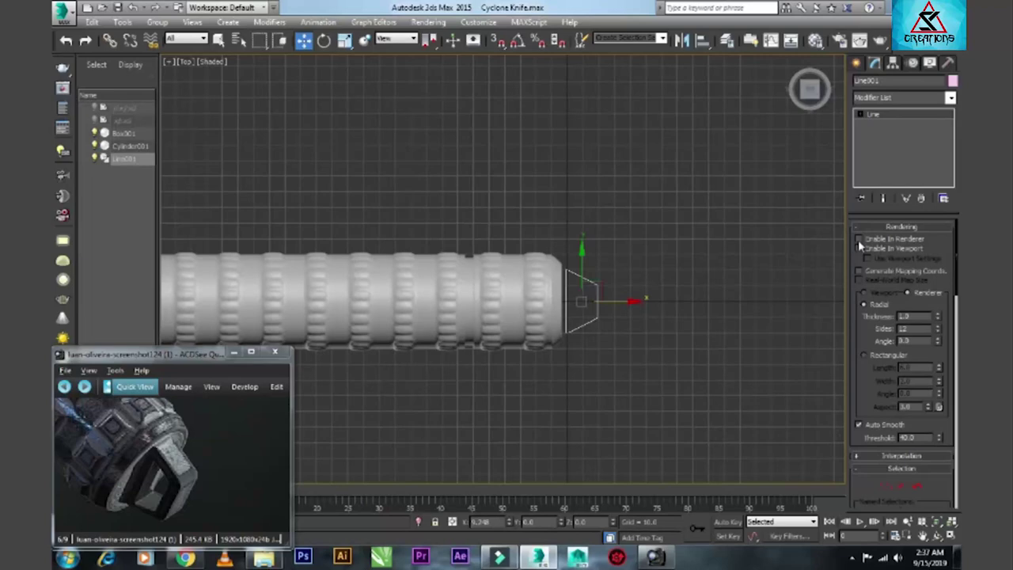
click(872, 356)
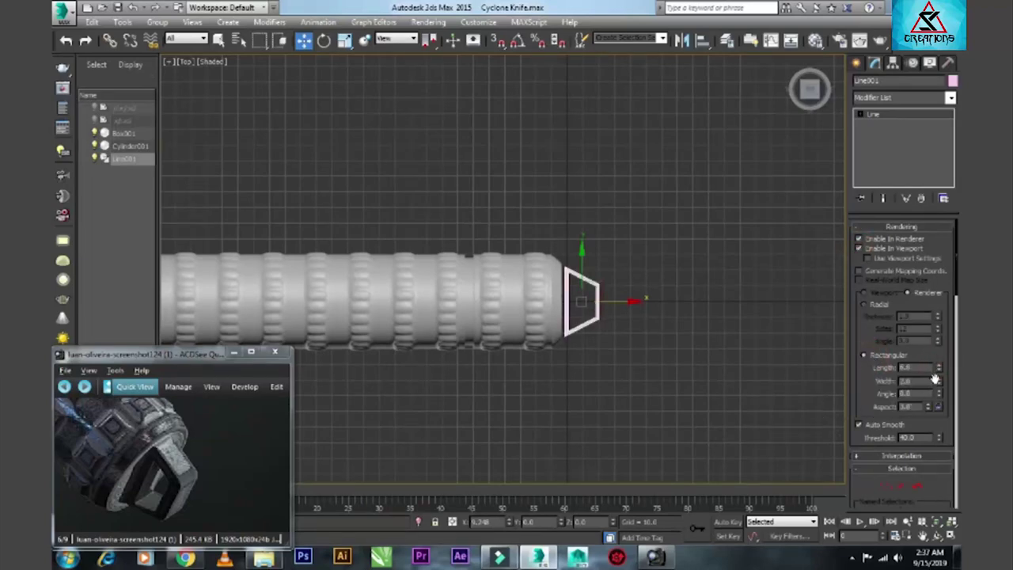
drag(938, 381, 939, 360)
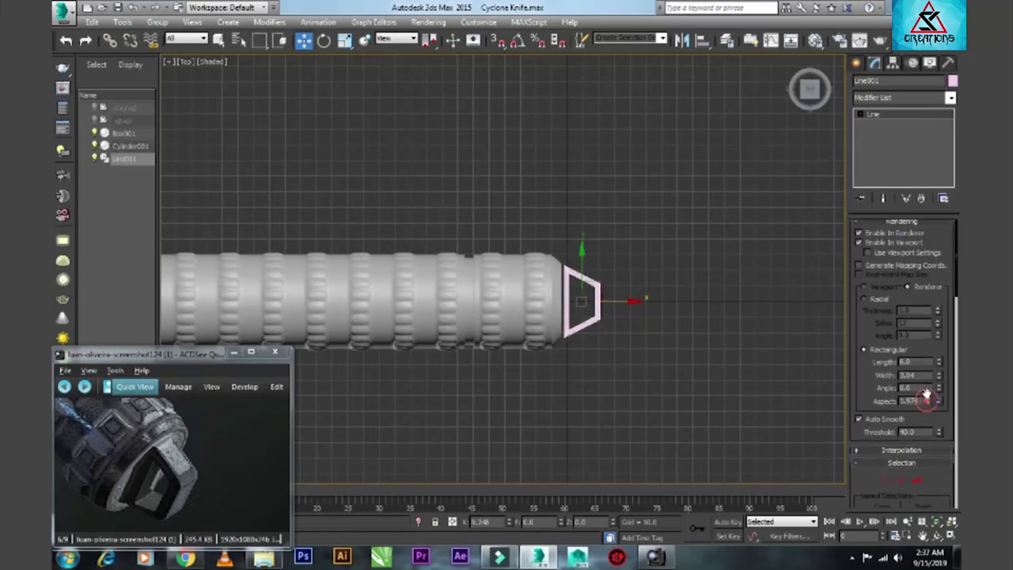
key(p)
key(z)
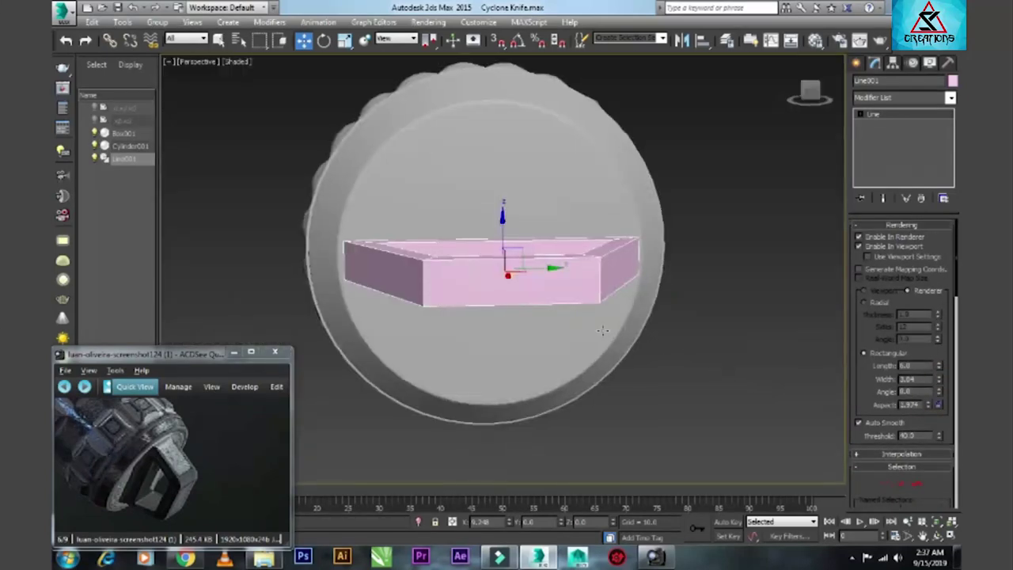
drag(940, 365, 940, 313)
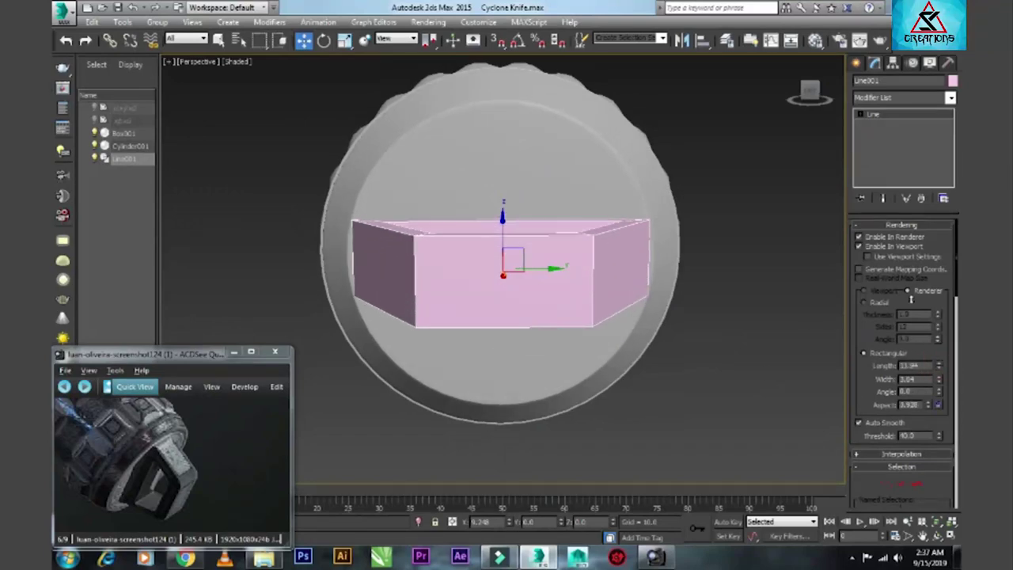
- Isolate the thick pink frame and orbit to inspect it from below
mouse_move(586, 316)
alt+middle_down()
mouse_move(611, 327)
mouse_move(652, 368)
mouse_move(593, 406)
mouse_move(642, 335)
mouse_move(438, 358)
mouse_move(515, 335)
mouse_move(541, 416)
mouse_move(535, 324)
mouse_move(593, 293)
mouse_move(770, 240)
mouse_move(798, 183)
mouse_move(791, 339)
mouse_move(685, 348)
alt+middle_up()
key(alt+q)
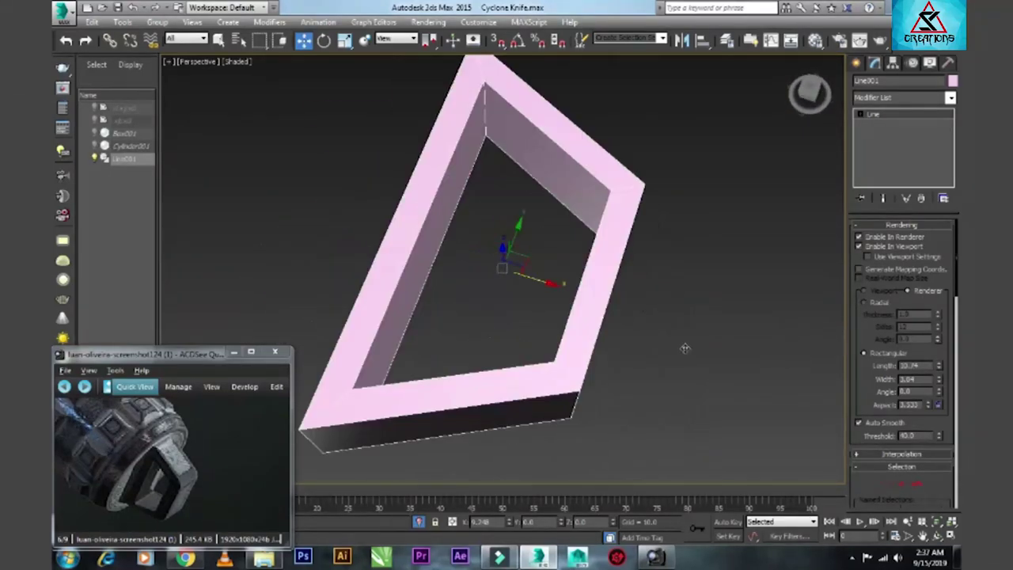
alt+middle_drag(621, 380, 600, 363)
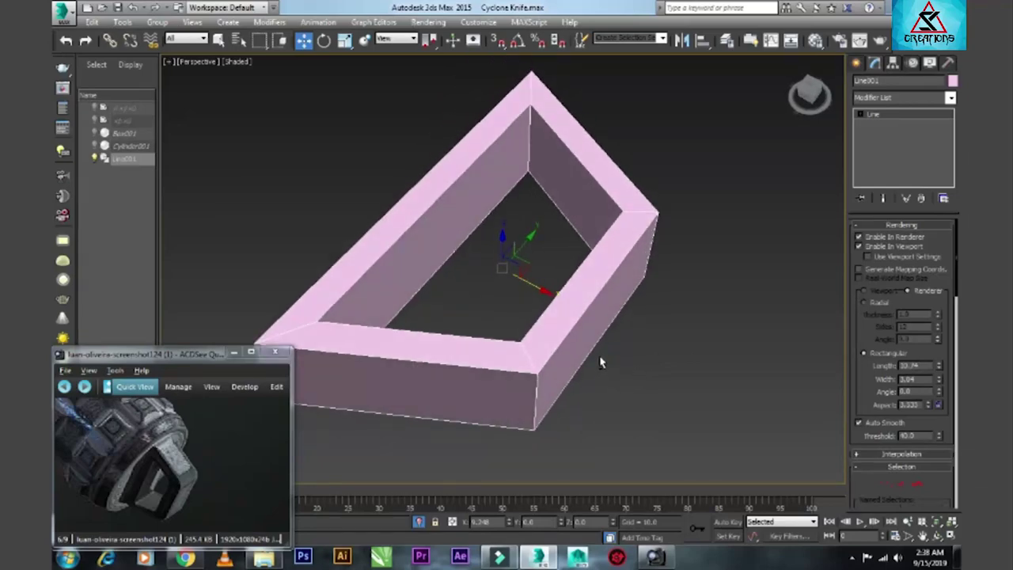
- Convert the frame to an editable poly and connect its side edges with a new edge loop
right_click(880, 117)
click(890, 227)
click(860, 114)
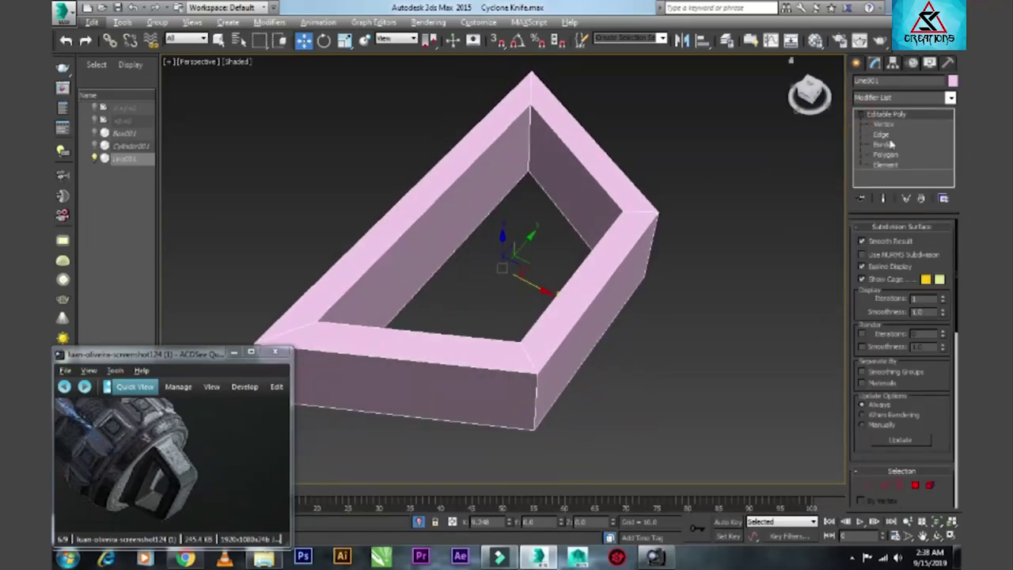
click(880, 134)
key(alt+w)
key(alt+w)
drag(743, 257, 744, 256)
right_click(571, 267)
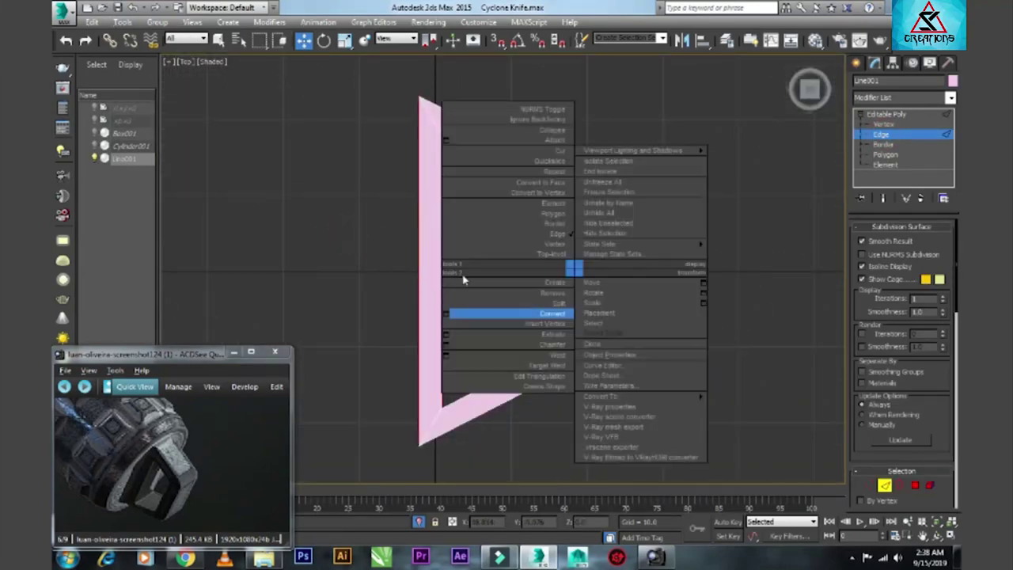
click(435, 314)
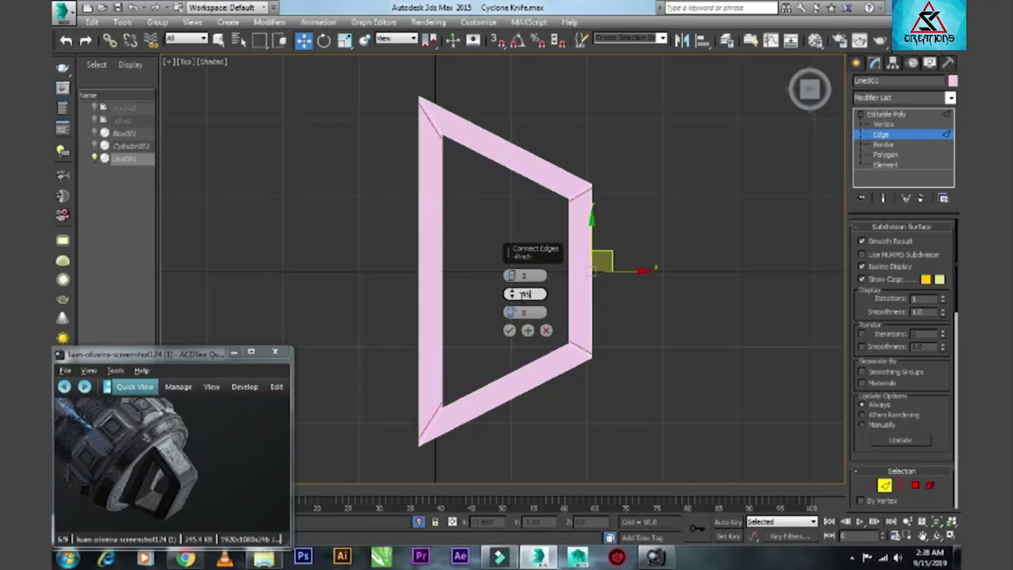
click(510, 331)
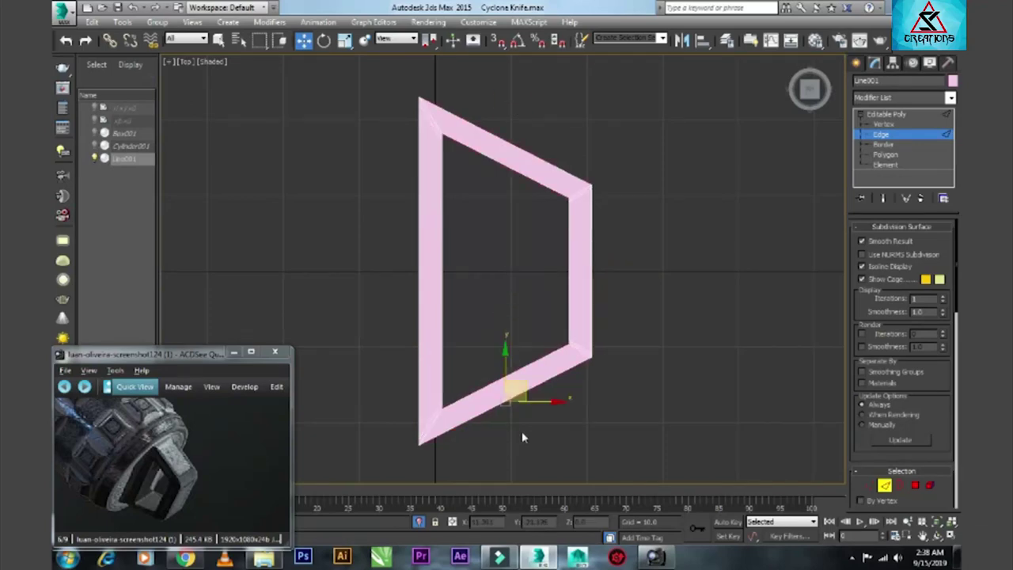
- In the Left view, connect the frame's vertical edges to add horizontal support loops
key(alt+w)
right_click(493, 340)
key(alt+w)
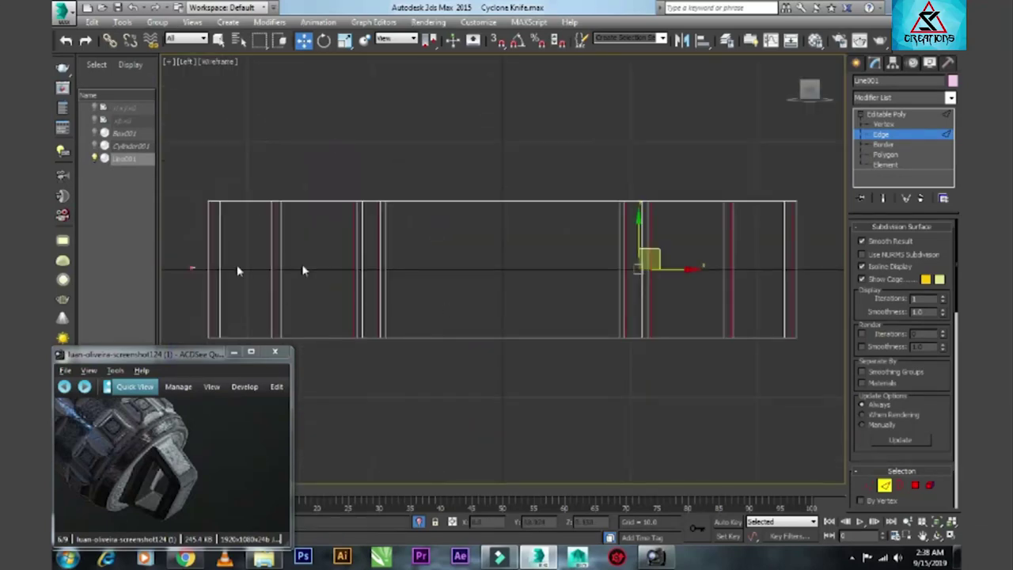
drag(190, 269, 823, 253)
right_click(531, 294)
click(515, 341)
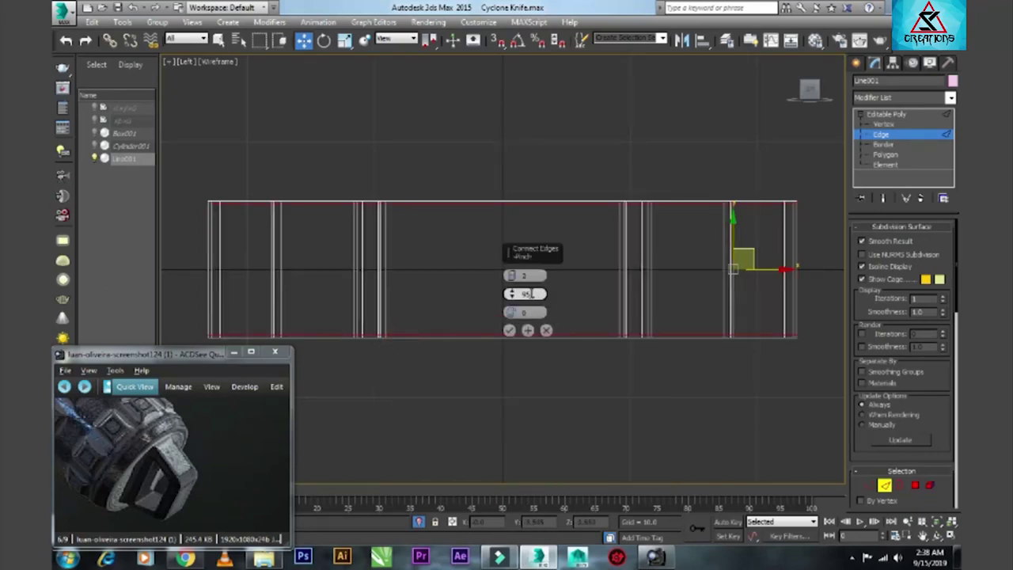
click(509, 329)
- Colour the frame grey and add a MeshSmooth modifier
key(p)
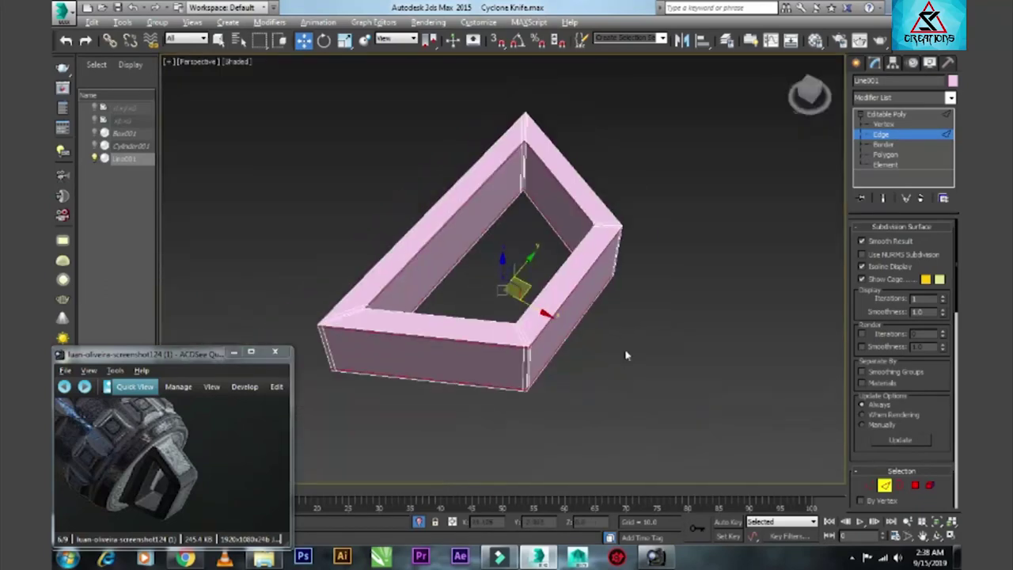
click(952, 81)
click(569, 346)
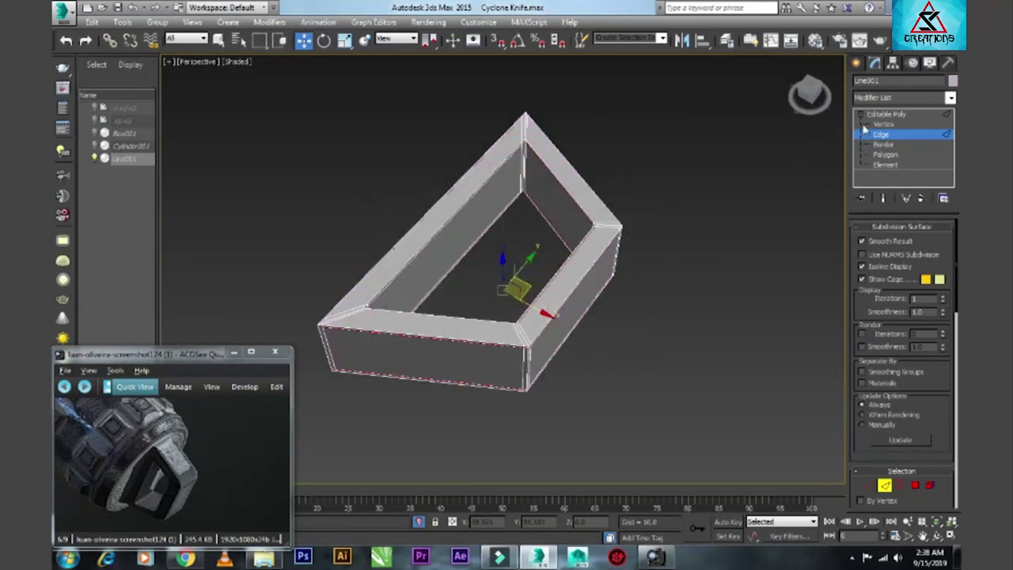
click(886, 114)
click(902, 98)
key(m)
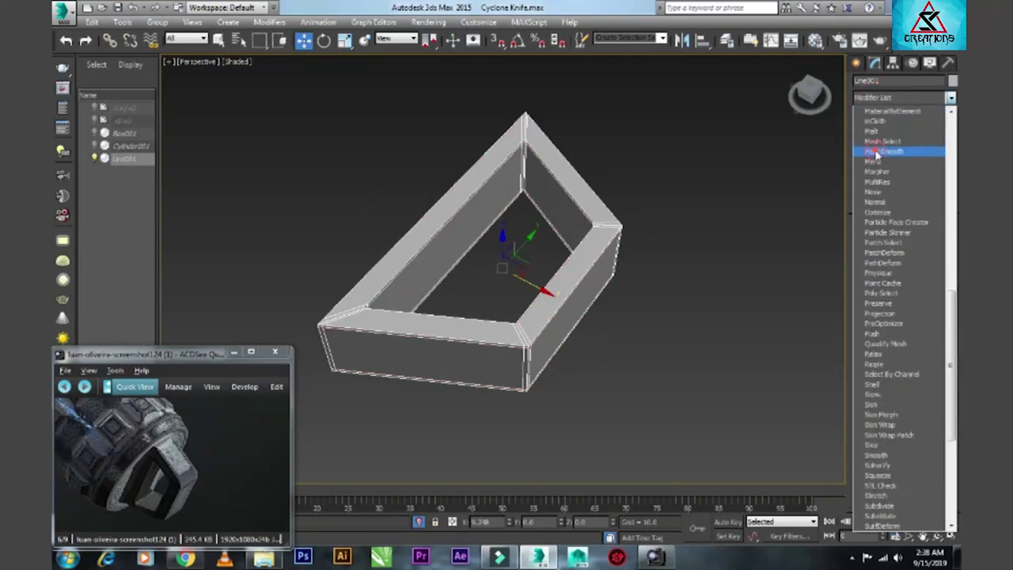
click(882, 127)
- Scale the frame down uniformly in the top view
alt+middle_drag(638, 301, 527, 238)
key(alt+w)
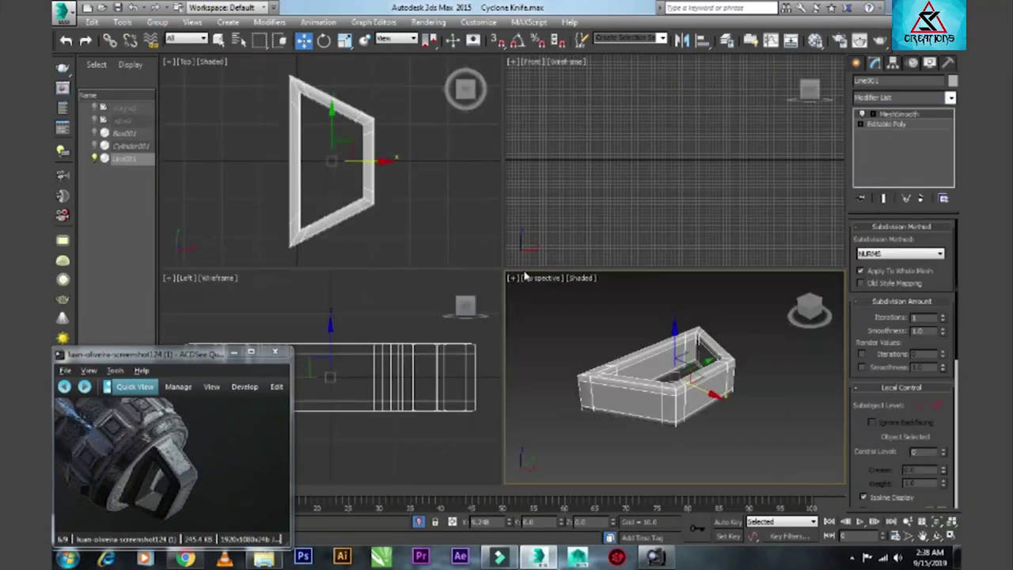
key(alt+w)
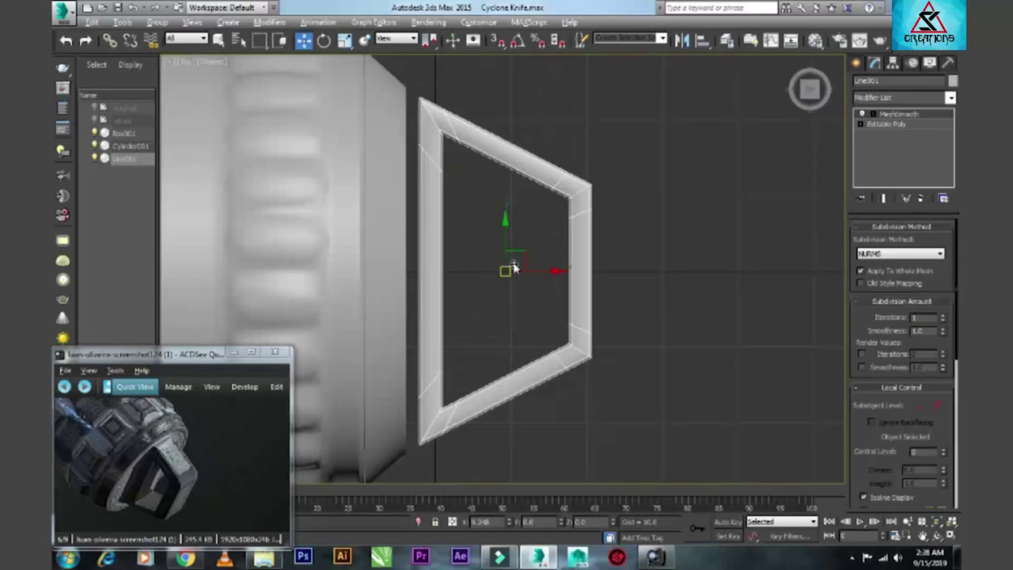
key(e)
key(r)
drag(513, 268, 512, 269)
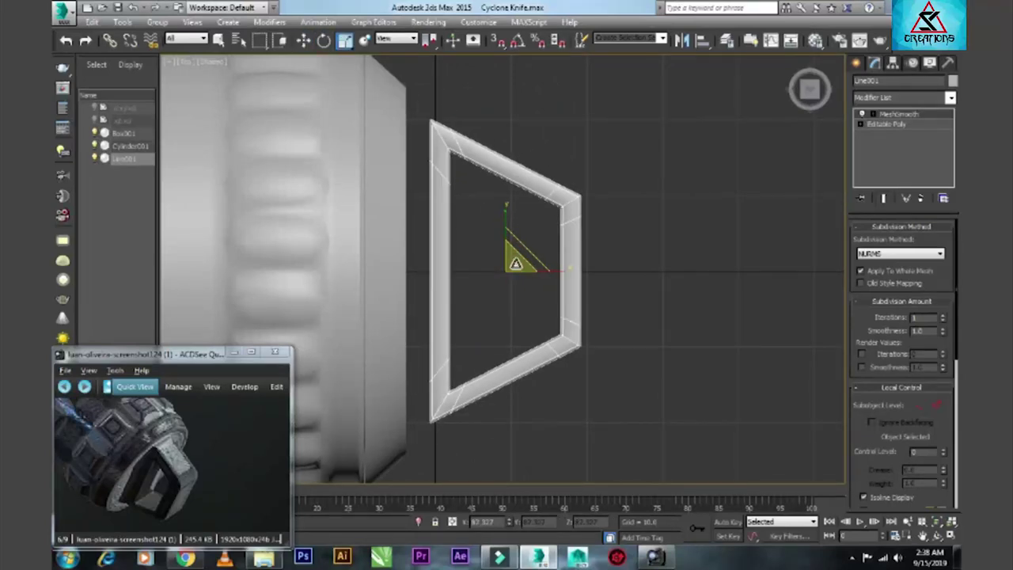
key(w)
scroll(515, 267, down, 5)
scroll(518, 269, up, 3)
click(520, 269)
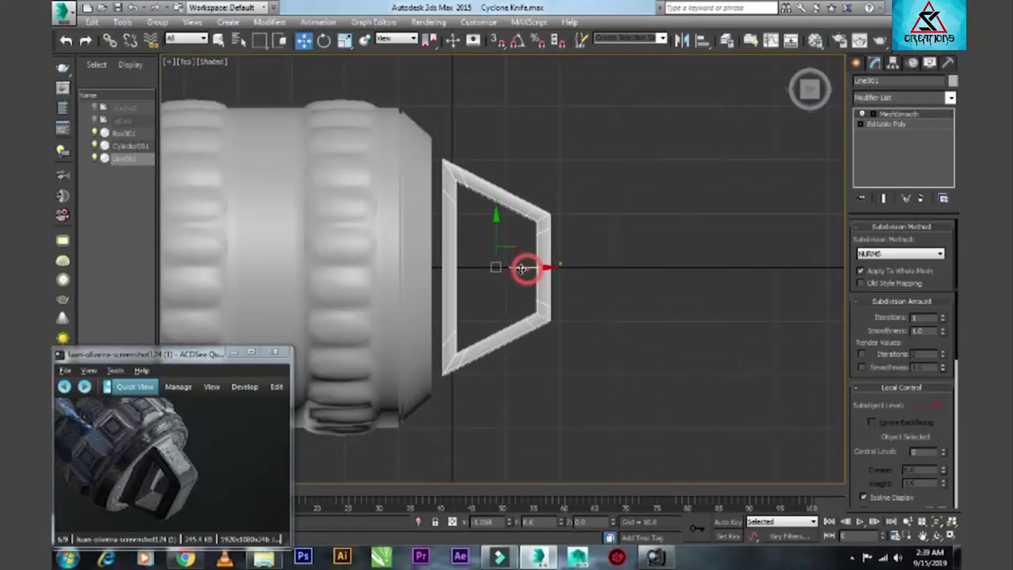
- Move the frame onto the end cap of the ribbed handle
key(p)
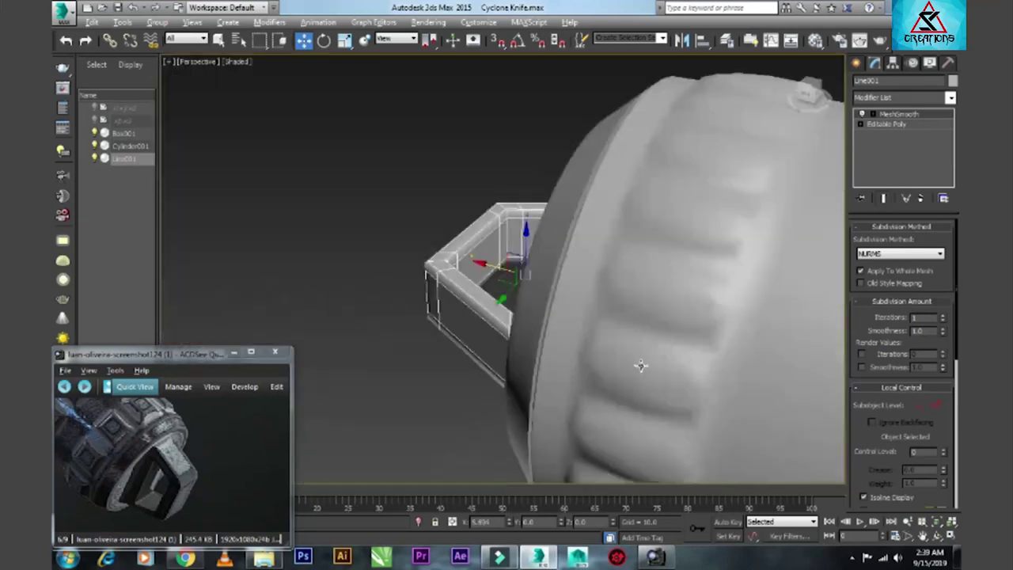
alt+middle_drag(641, 365, 621, 263)
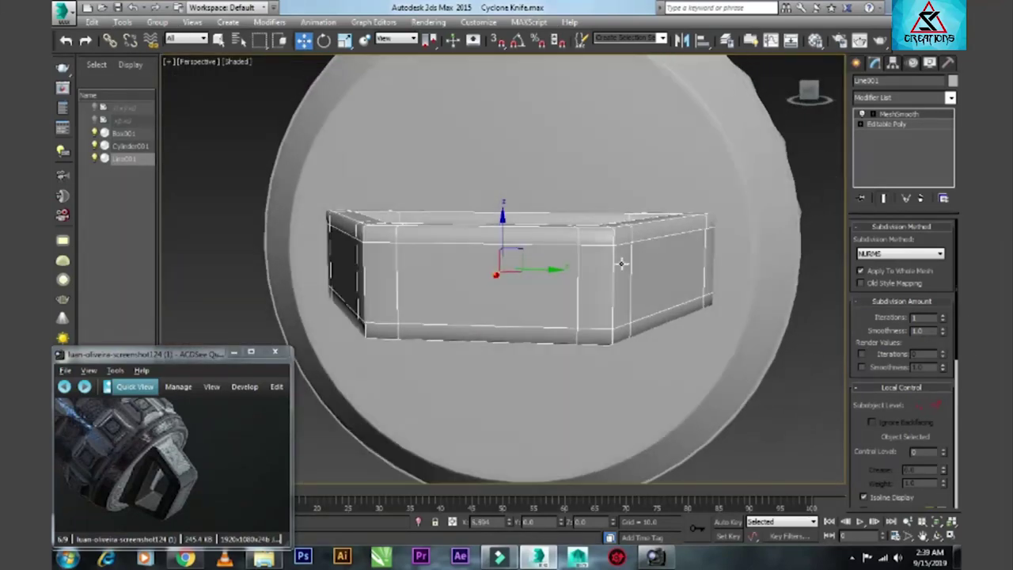
key(e)
key(r)
key(t)
key(alt+w)
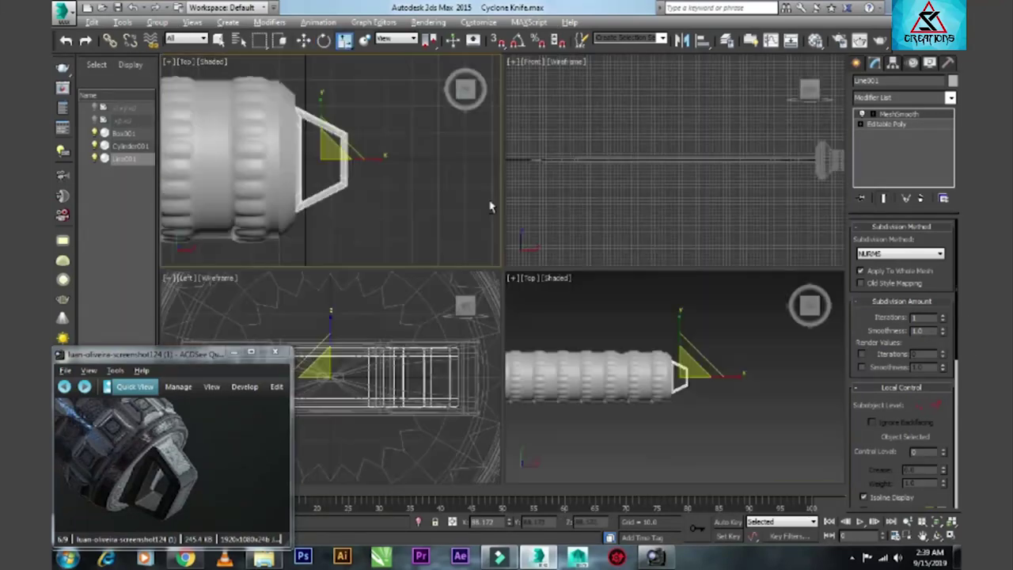
key(alt+w)
key(z)
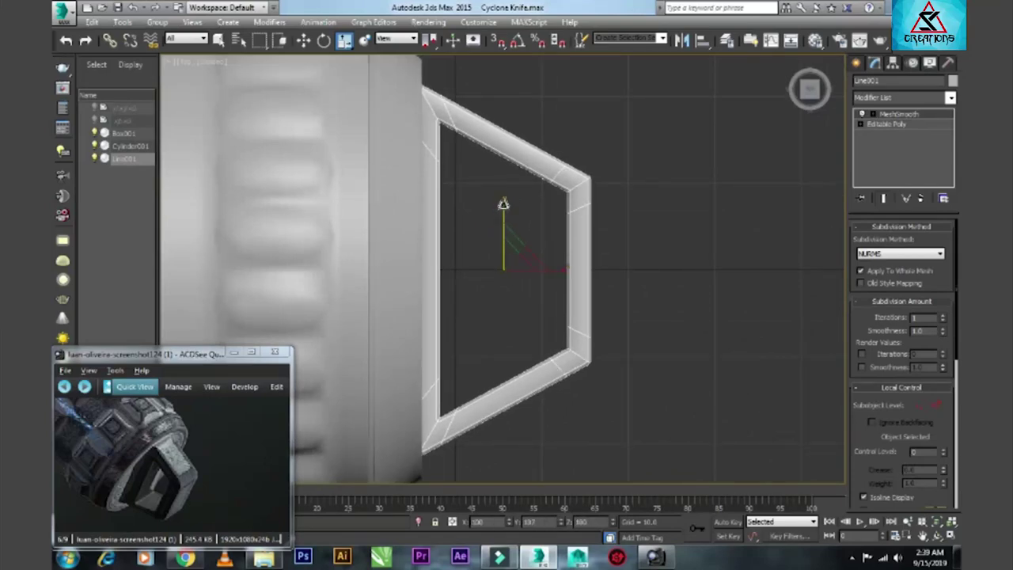
key(alt+w)
key(alt+w)
alt+middle_drag(614, 261, 488, 289)
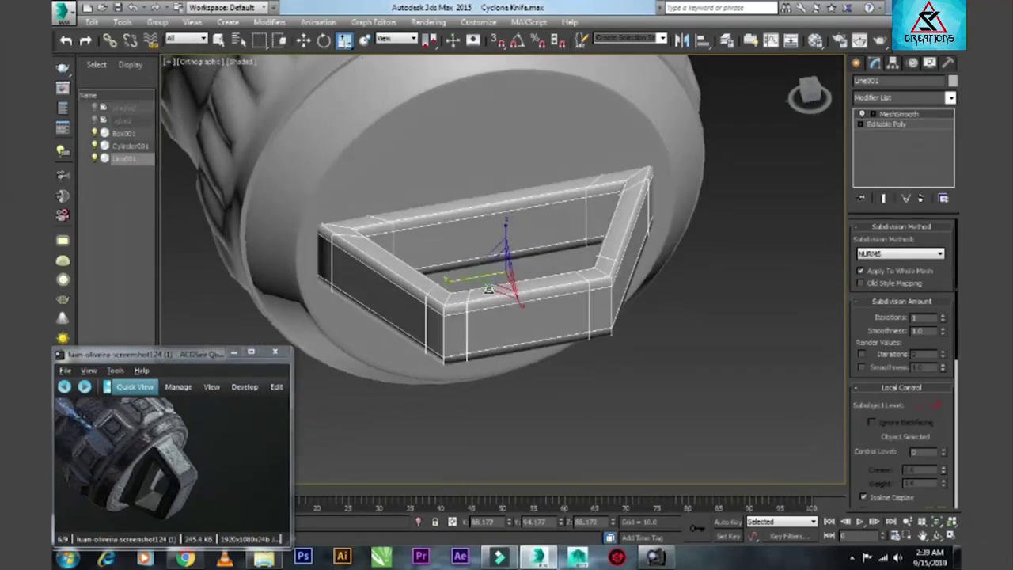
drag(504, 229, 501, 223)
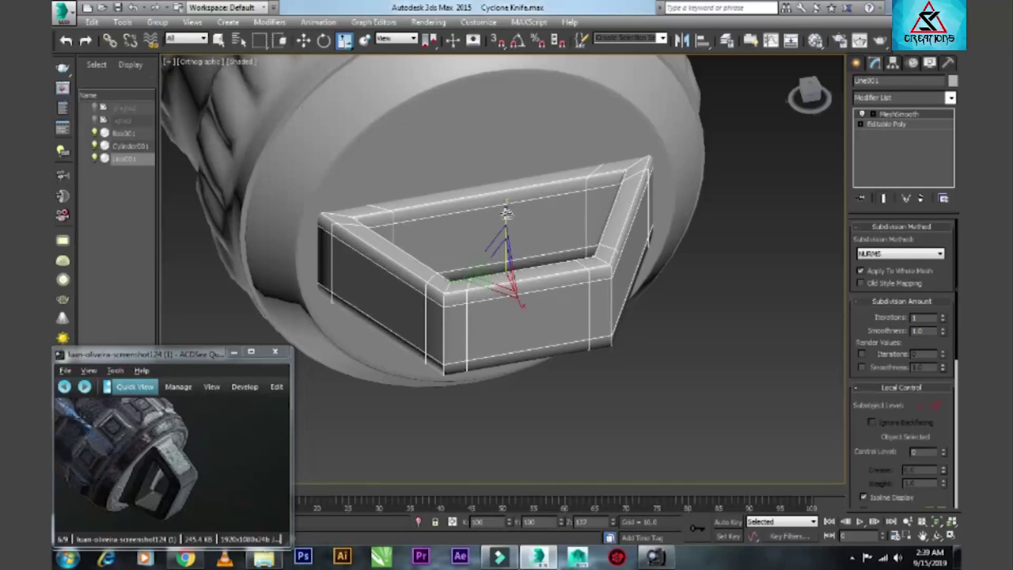
mouse_move(501, 223)
alt+middle_down()
mouse_move(490, 209)
mouse_move(572, 253)
alt+middle_up()
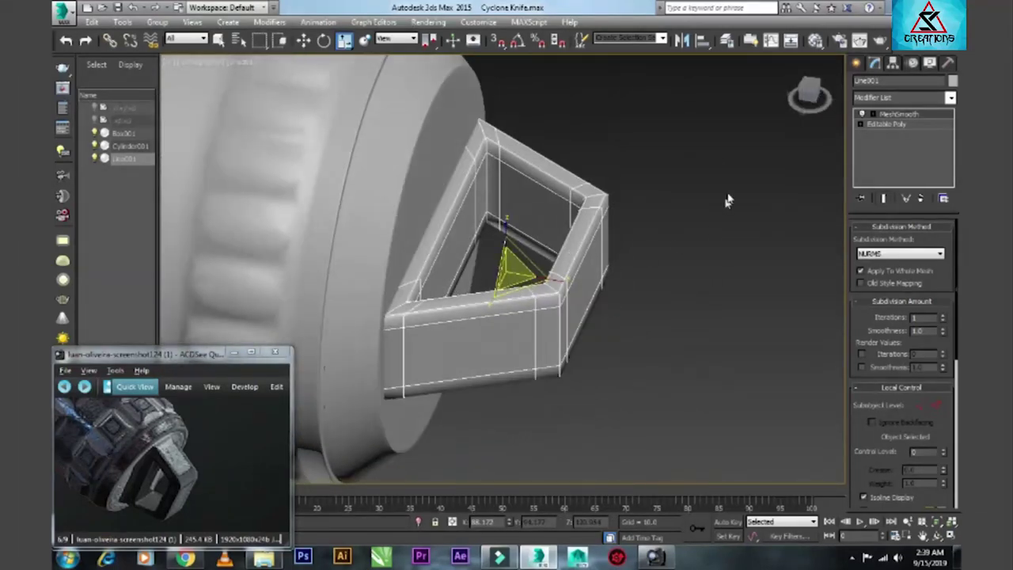
- Deselect the frame and zoom out to see the whole sword
click(649, 236)
scroll(625, 243, down, 5)
scroll(624, 245, down, 3)
- Select the blade and move its pivot to the guard end with Affect Pivot Only
middle_drag(535, 361, 633, 443)
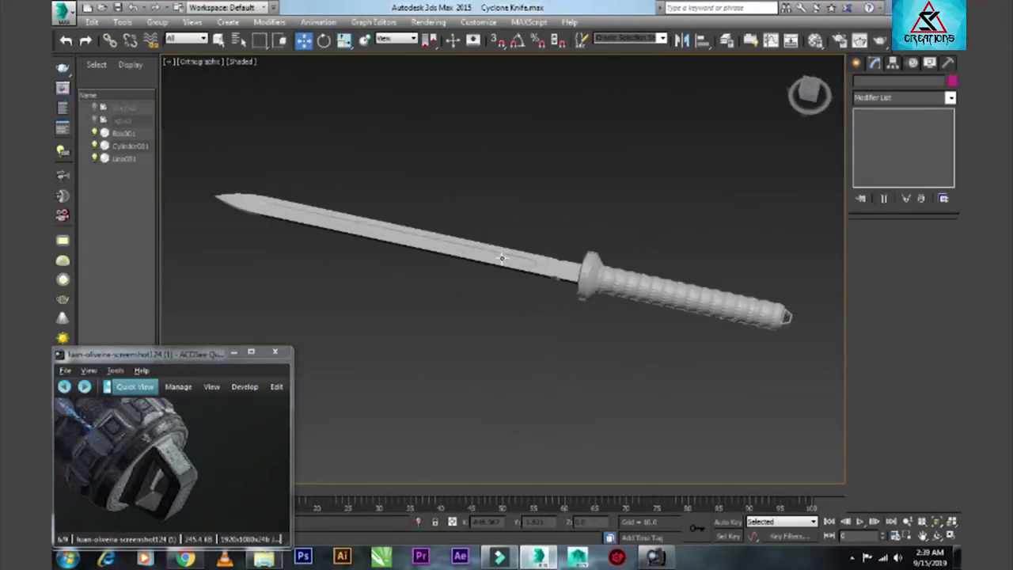
click(443, 237)
click(808, 88)
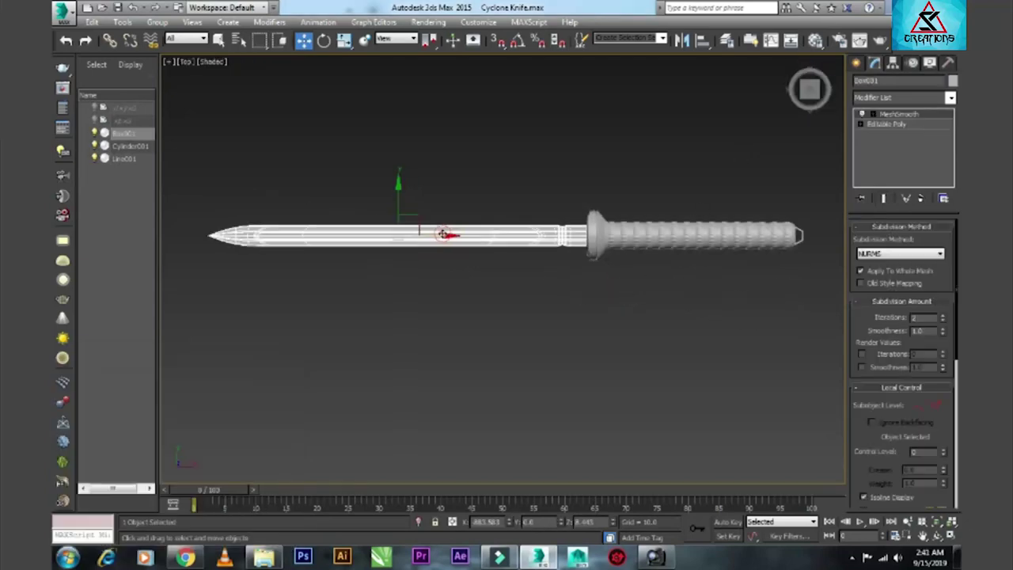
click(892, 63)
click(902, 142)
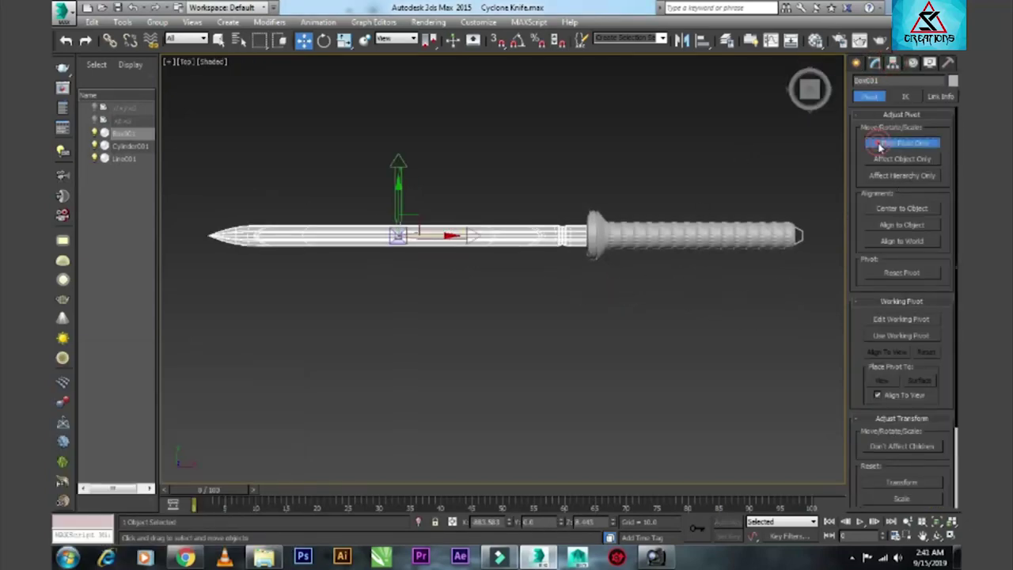
key(f)
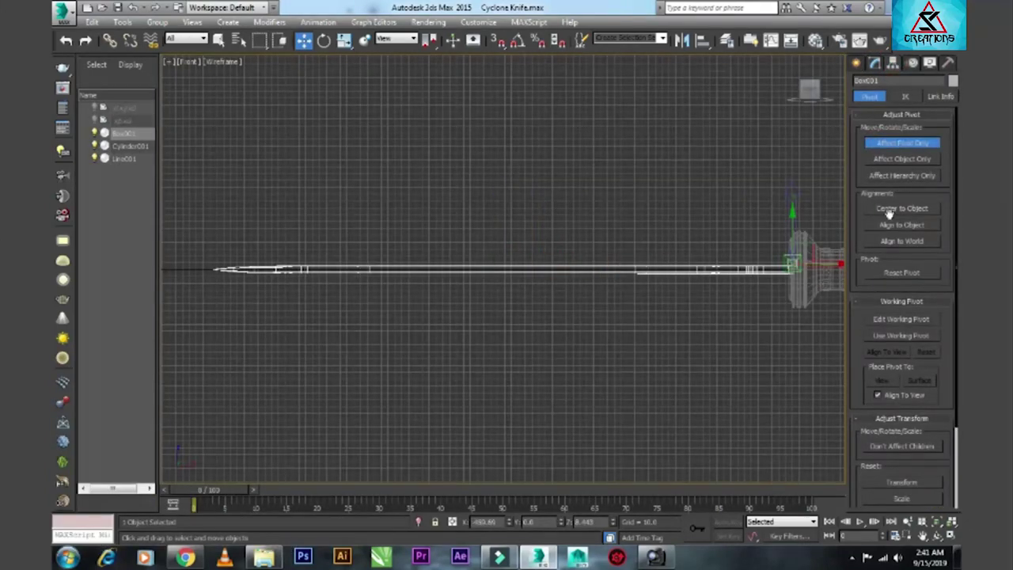
click(891, 209)
drag(555, 271, 839, 269)
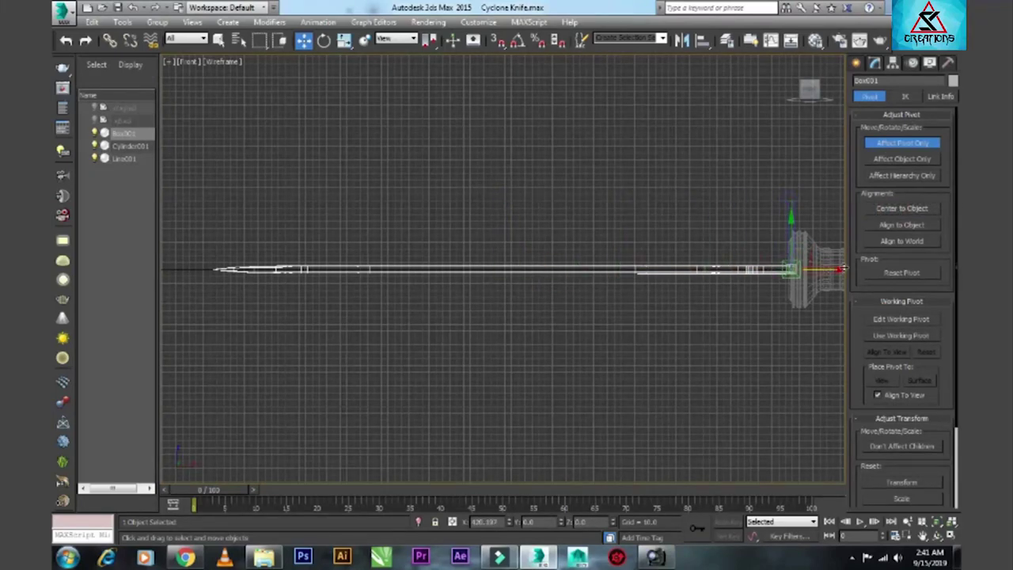
click(856, 64)
- Add a Twist modifier to the blade and check its gizmo and centre
click(874, 63)
click(857, 96)
key(t)
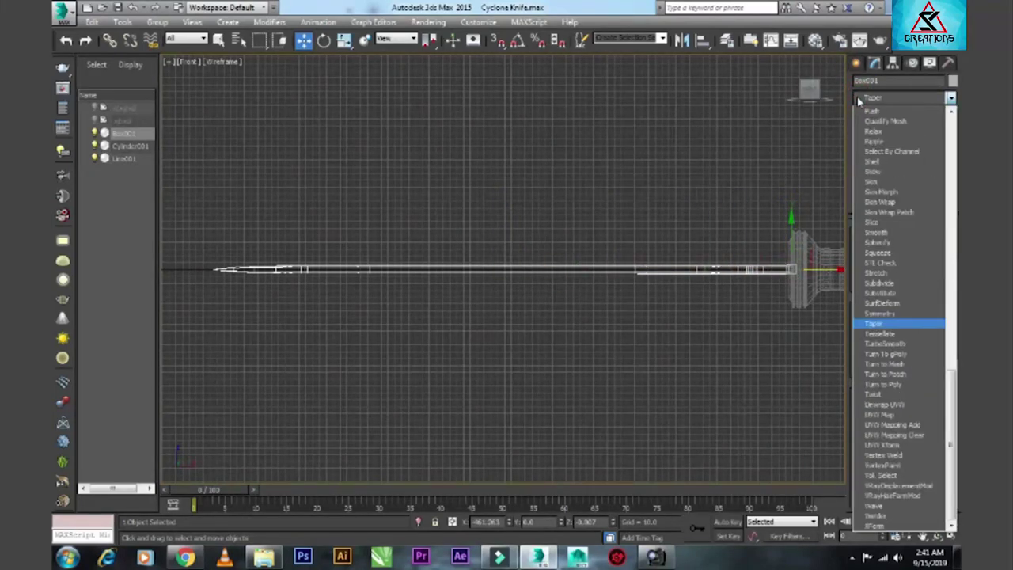
click(874, 393)
click(868, 113)
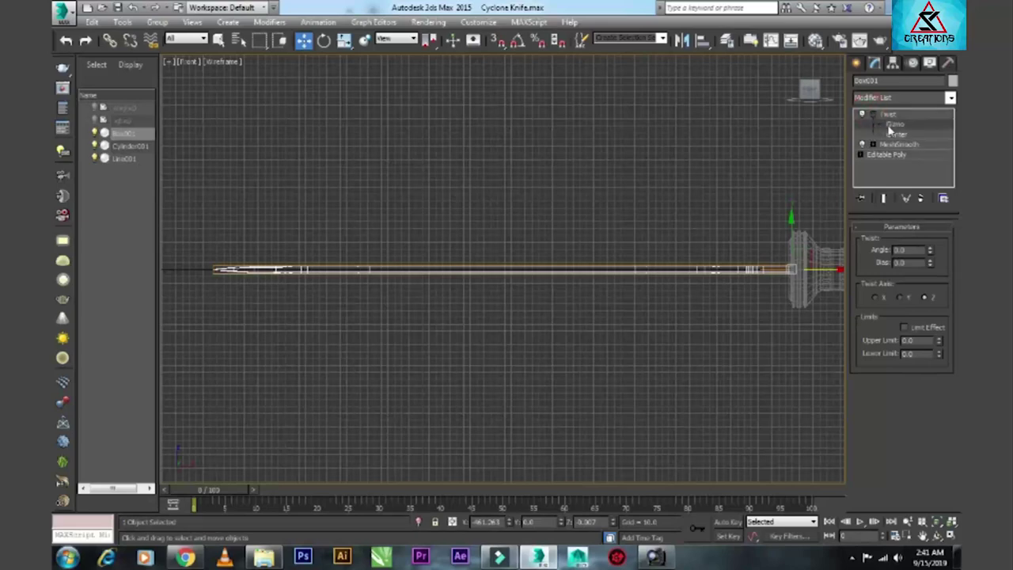
click(889, 125)
click(882, 134)
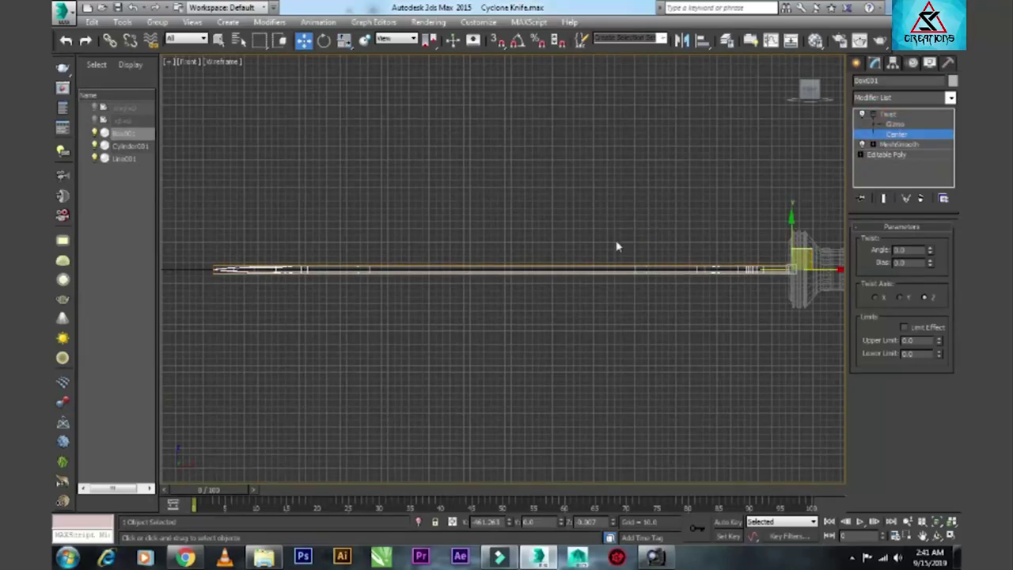
key(ctrl+b)
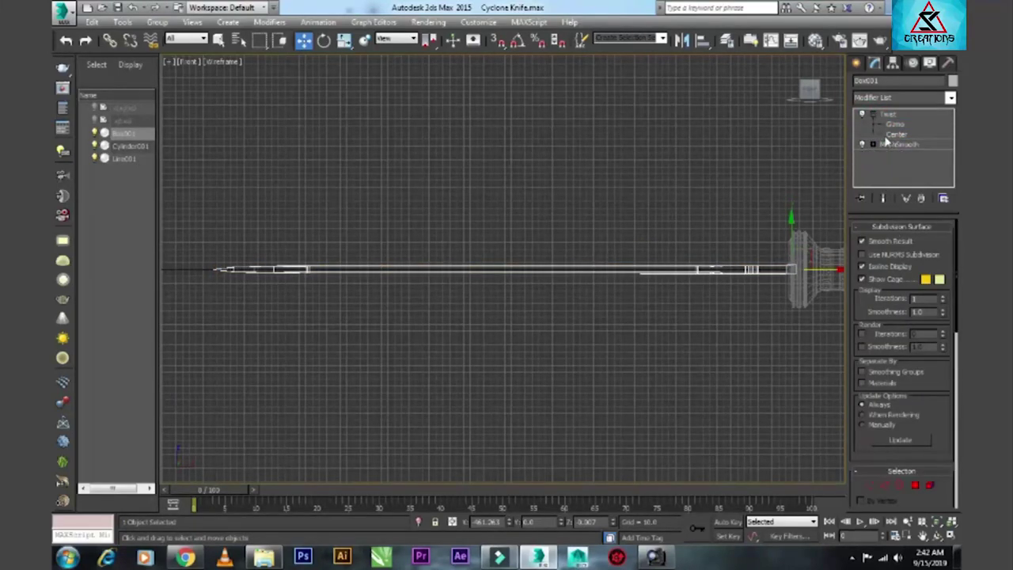
click(886, 136)
click(892, 124)
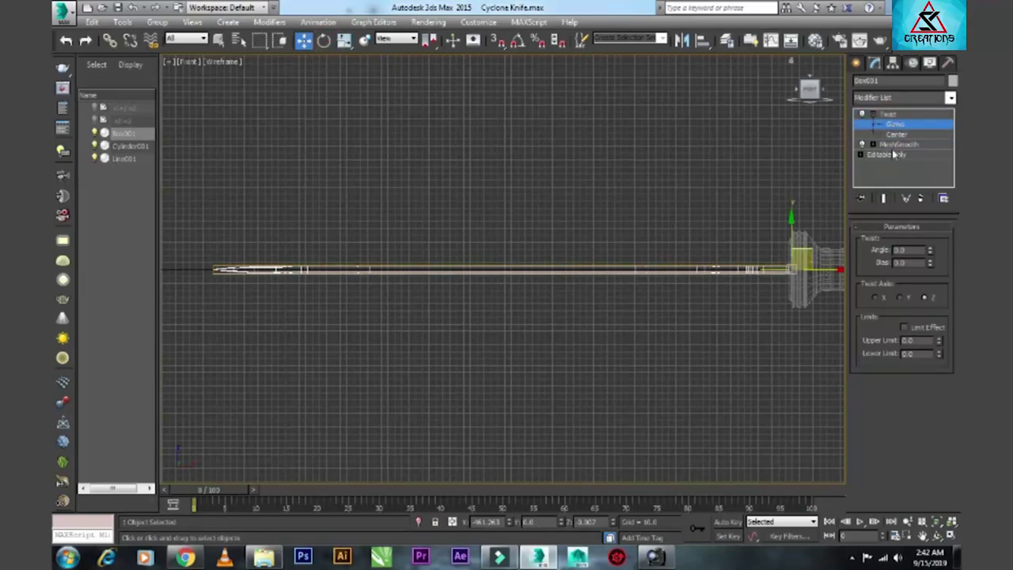
key(alt+w)
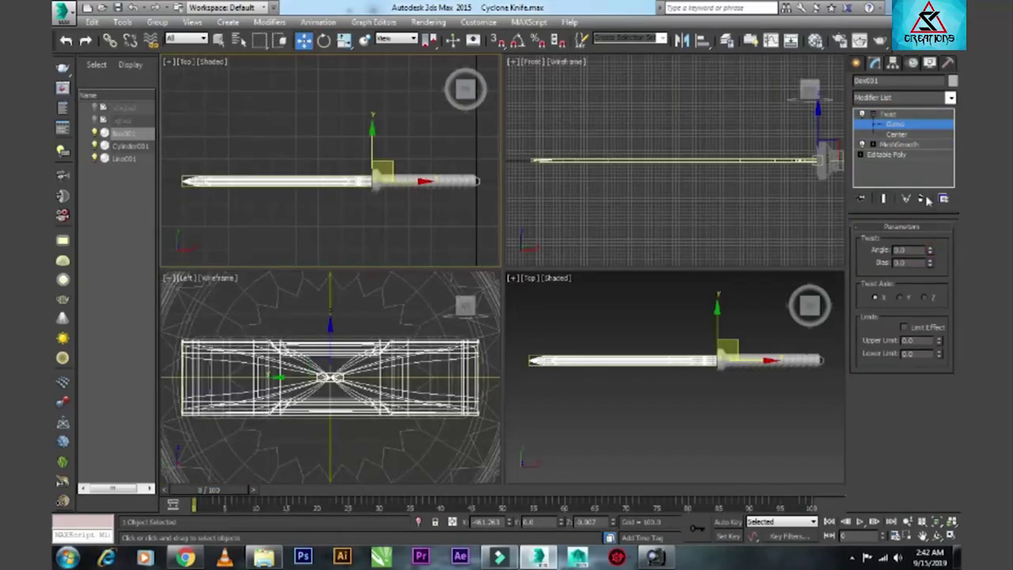
- Raise the Twist angle to about 568.5, then lower it to around 436
drag(930, 251, 923, 103)
right_click(930, 251)
key(alt+w)
mouse_move(680, 407)
alt+middle_down()
mouse_move(456, 208)
mouse_move(813, 277)
alt+middle_up()
mouse_move(932, 251)
mouse_down()
mouse_move(740, 397)
mouse_move(576, 412)
mouse_up()
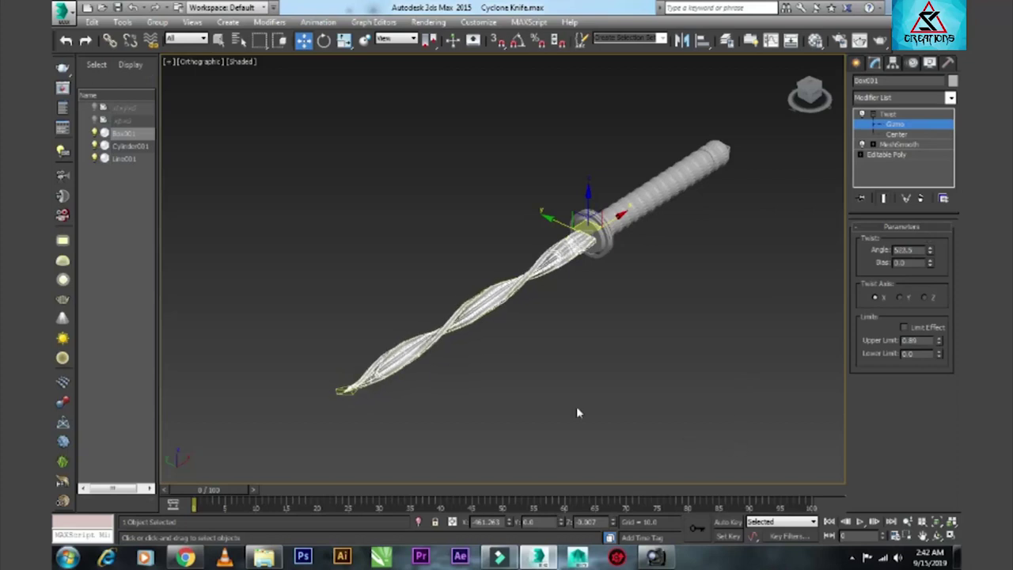
key(f)
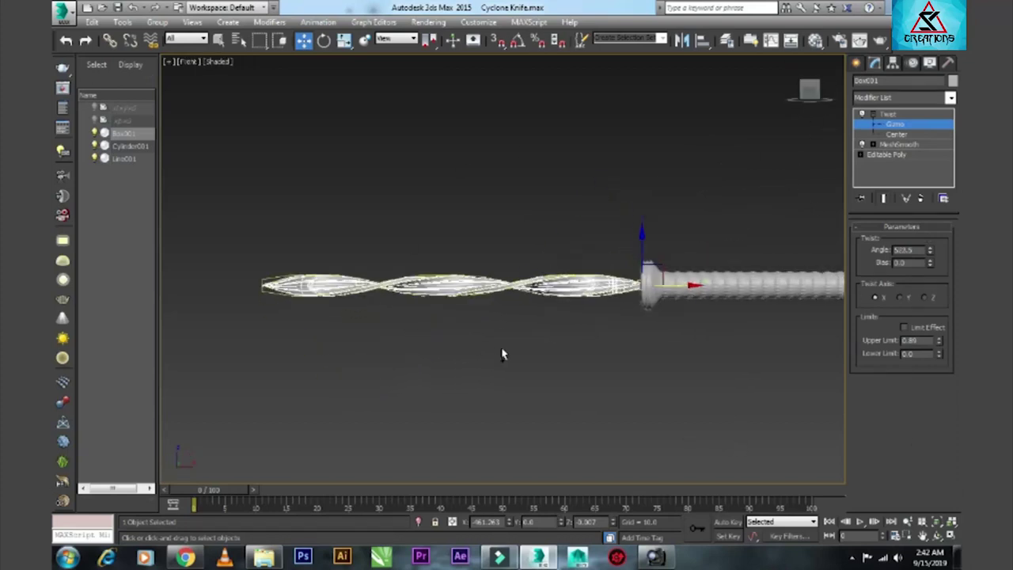
scroll(501, 350, up, 2)
drag(932, 251, 923, 342)
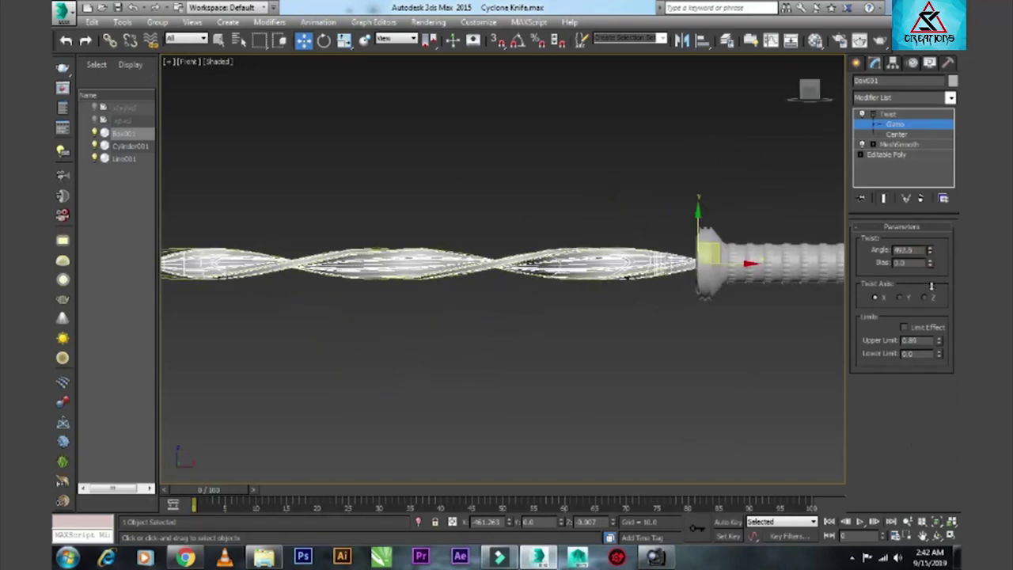
key(alt+w)
key(alt+w)
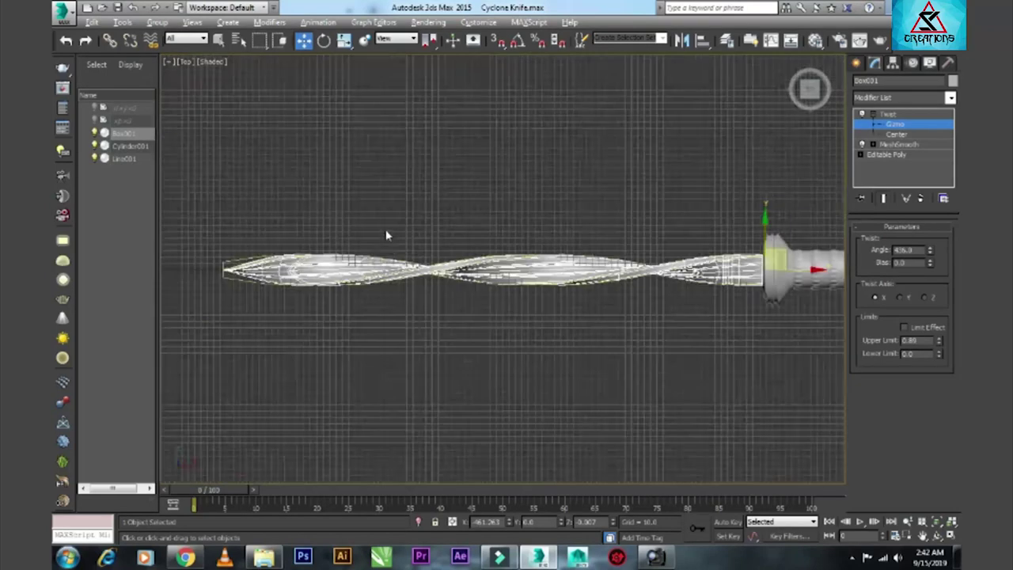
scroll(807, 297, down, 1)
drag(931, 257, 931, 269)
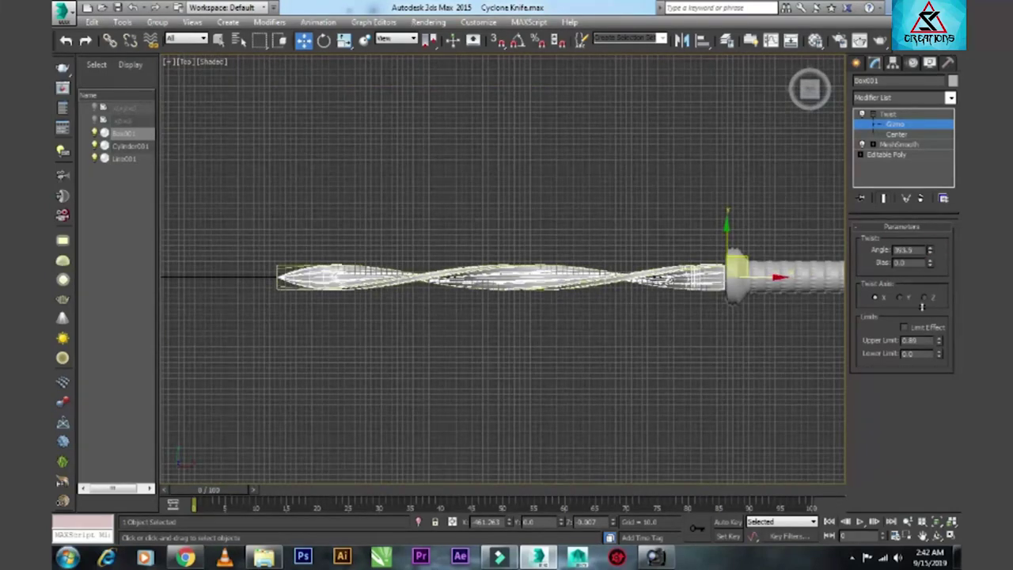
- Compare with the twisted-blade reference image and lower the Twist angle to roughly 300
click(655, 556)
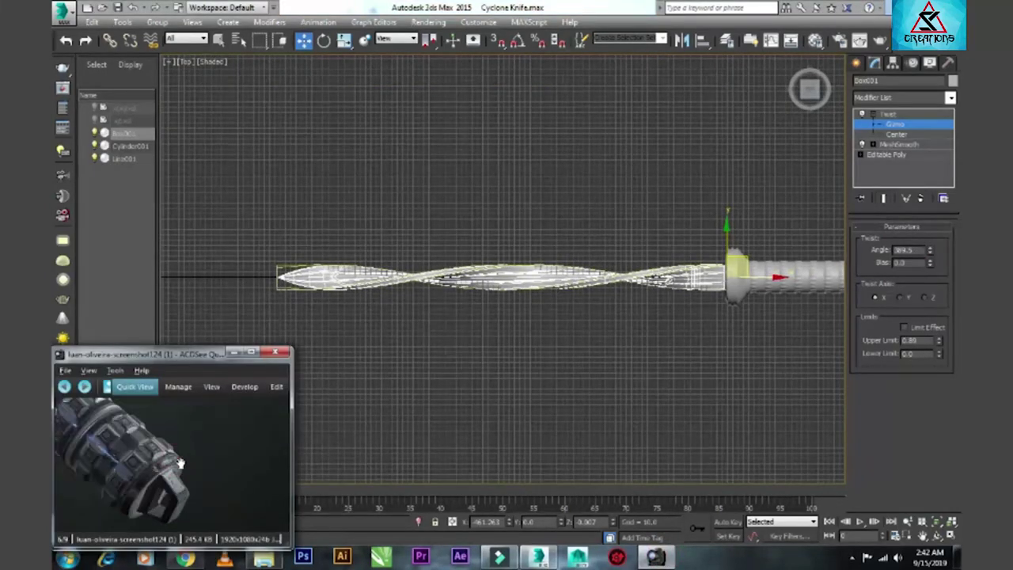
drag(187, 491, 152, 500)
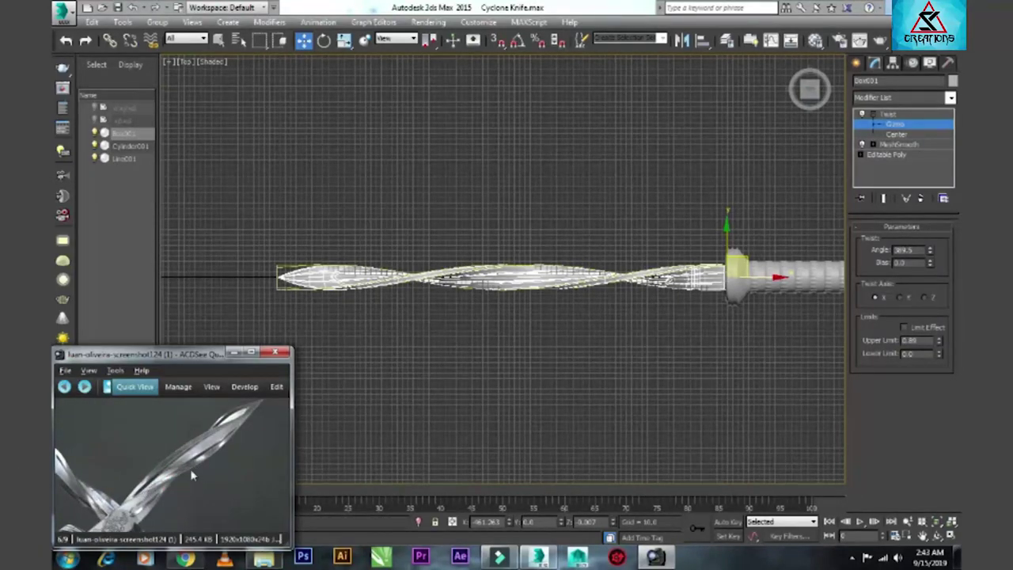
drag(928, 250, 926, 326)
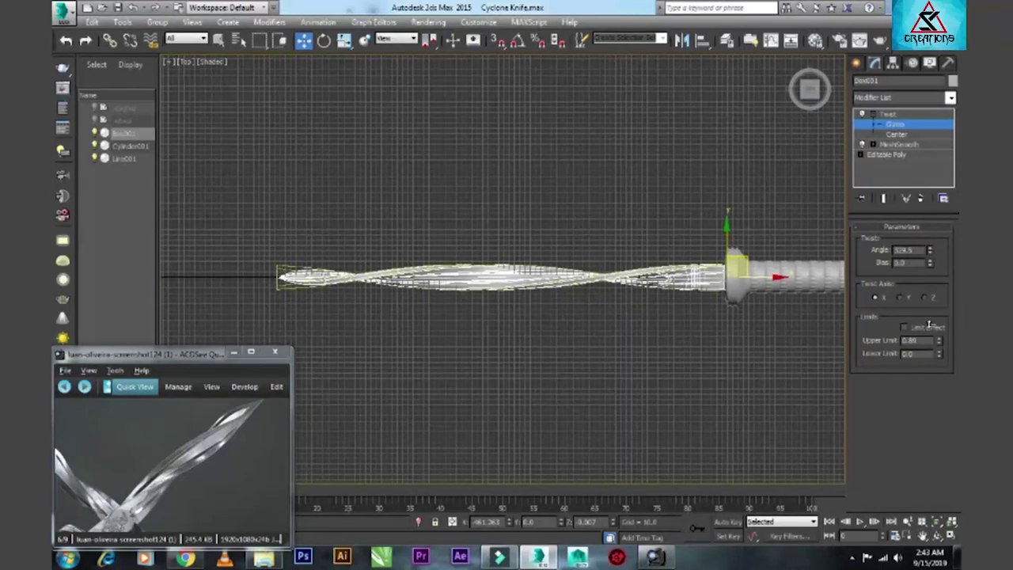
drag(929, 326, 761, 277)
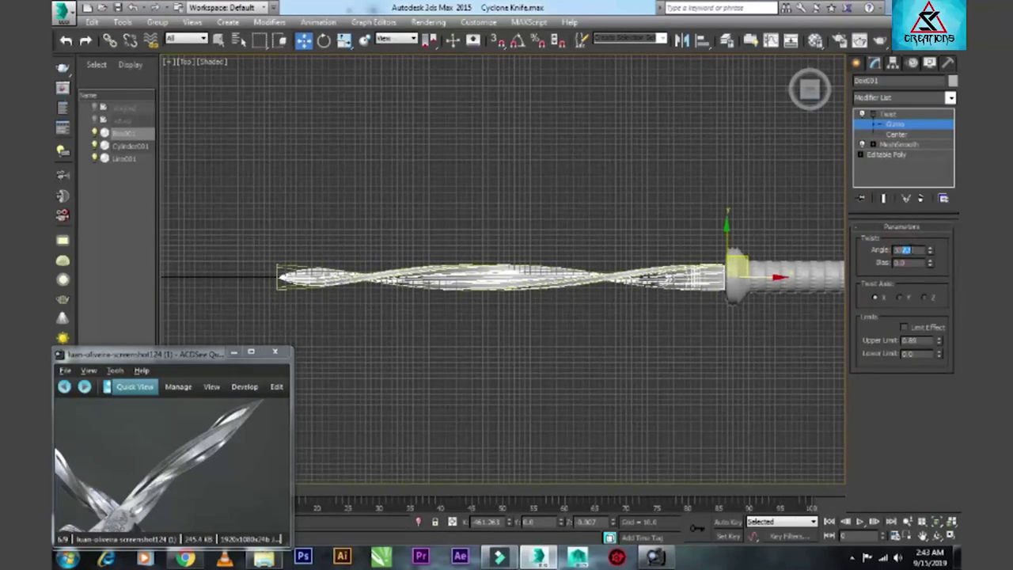
drag(929, 251, 929, 261)
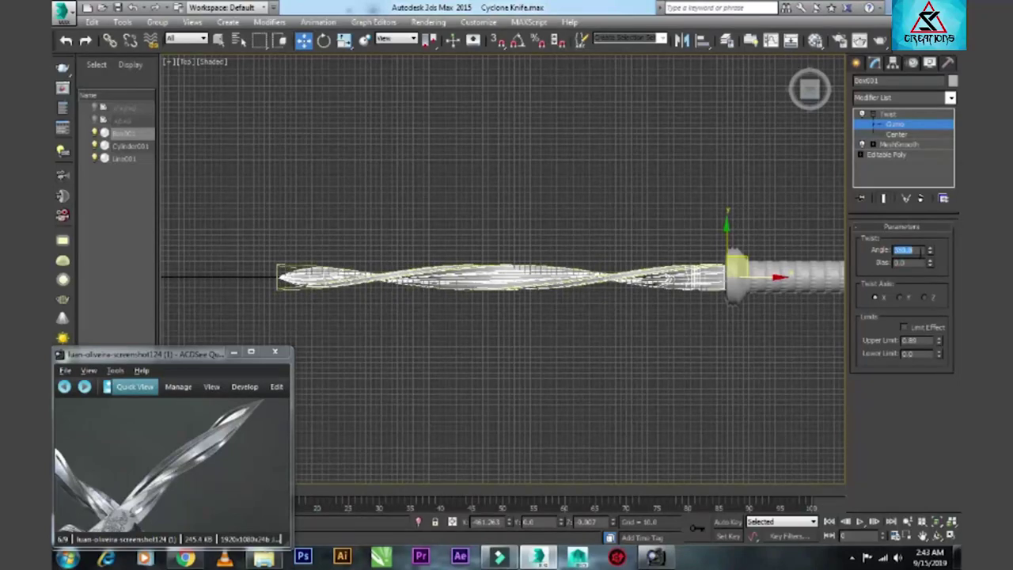
- Deselect the blade and orbit a single shaded view diagonally around the knife
click(885, 117)
click(671, 233)
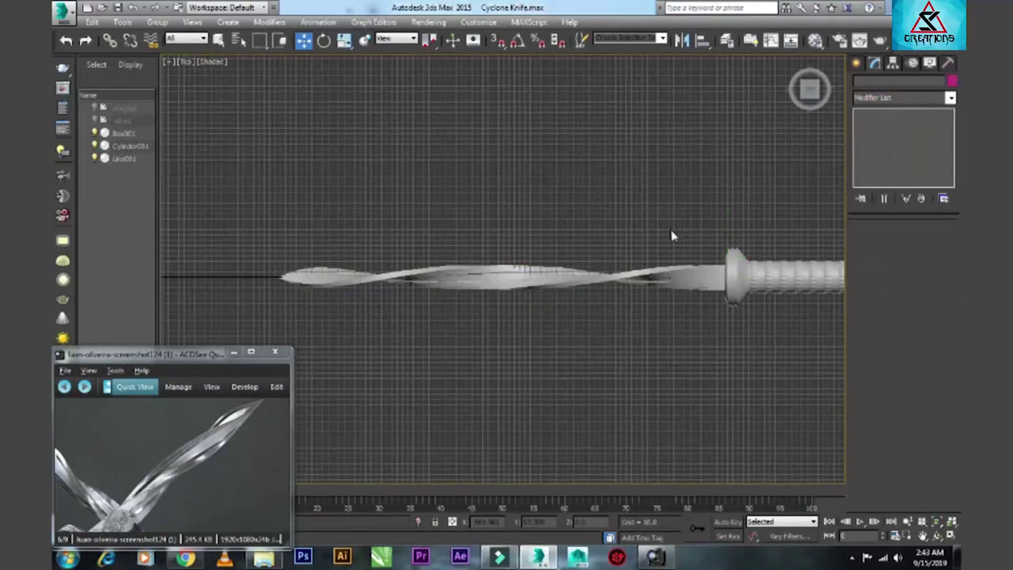
key(alt+w)
key(alt+w)
mouse_move(626, 307)
alt+middle_down()
mouse_move(599, 192)
mouse_move(464, 325)
mouse_move(448, 304)
mouse_move(559, 320)
alt+middle_up()
- Select the twisted blade in the side wireframe view
click(664, 316)
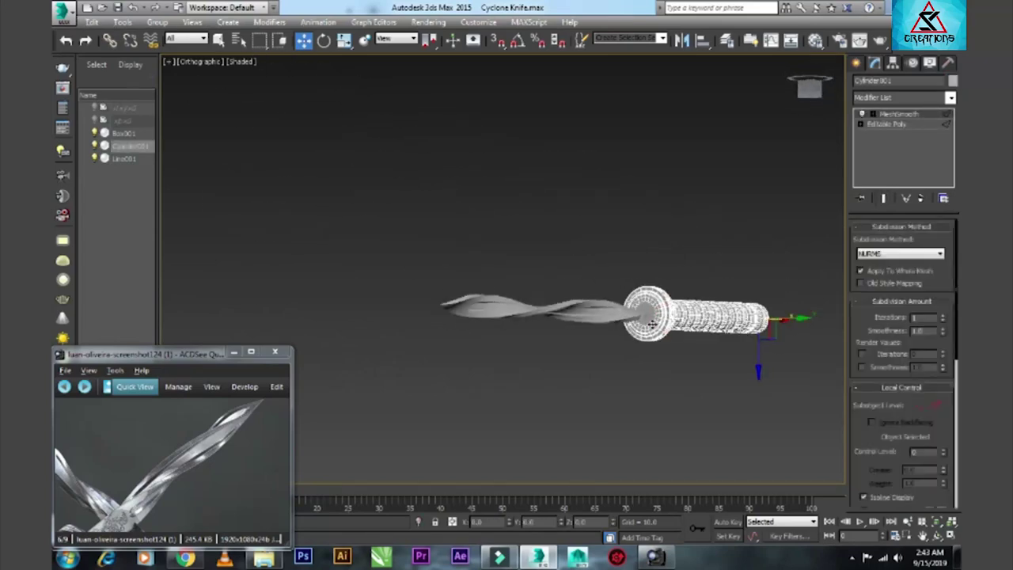
mouse_move(665, 316)
alt+middle_down()
mouse_move(615, 367)
mouse_move(586, 340)
alt+middle_up()
key(alt+w)
key(alt+w)
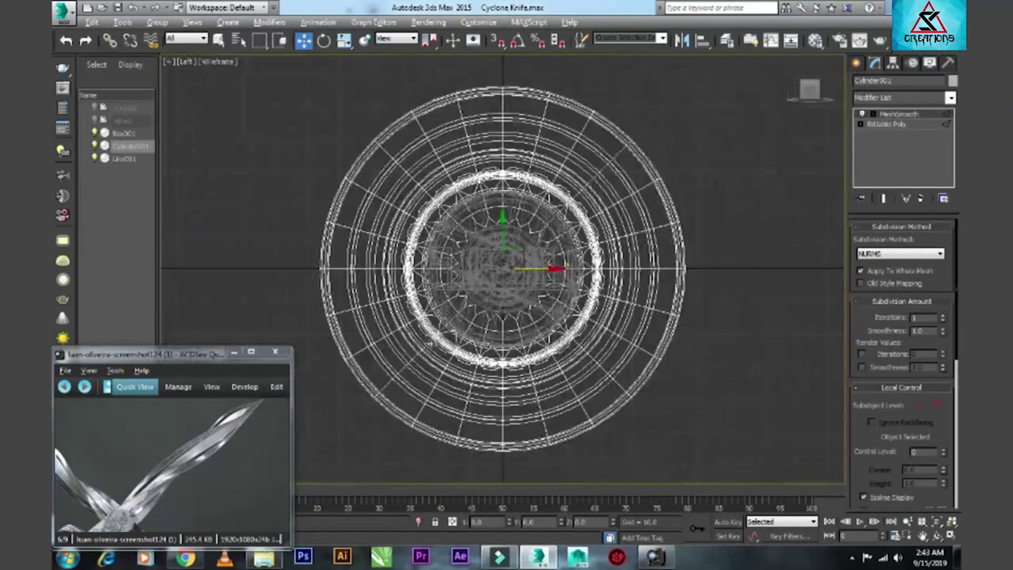
click(429, 344)
click(459, 315)
key(e)
key(r)
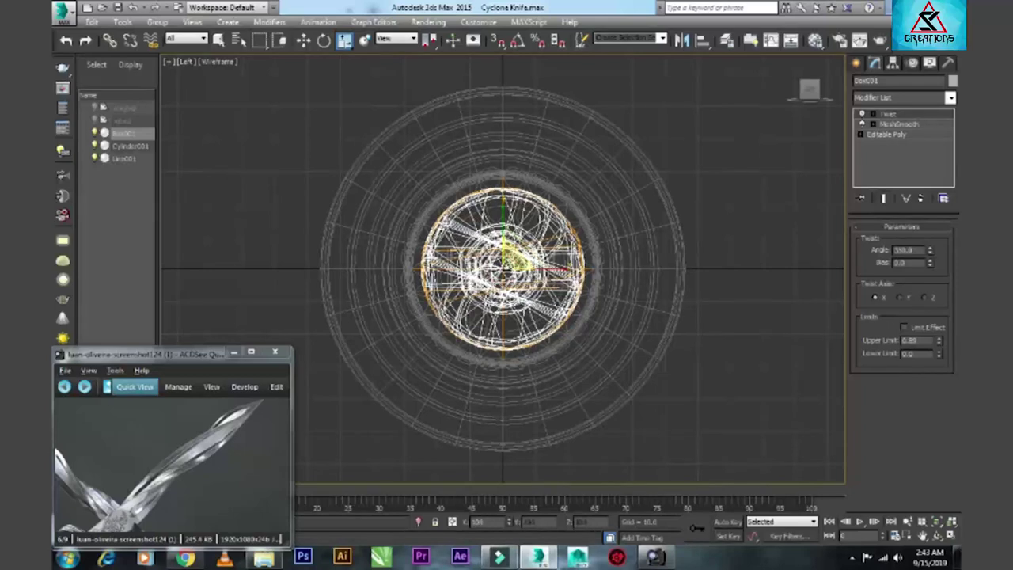
click(510, 281)
click(592, 301)
click(513, 269)
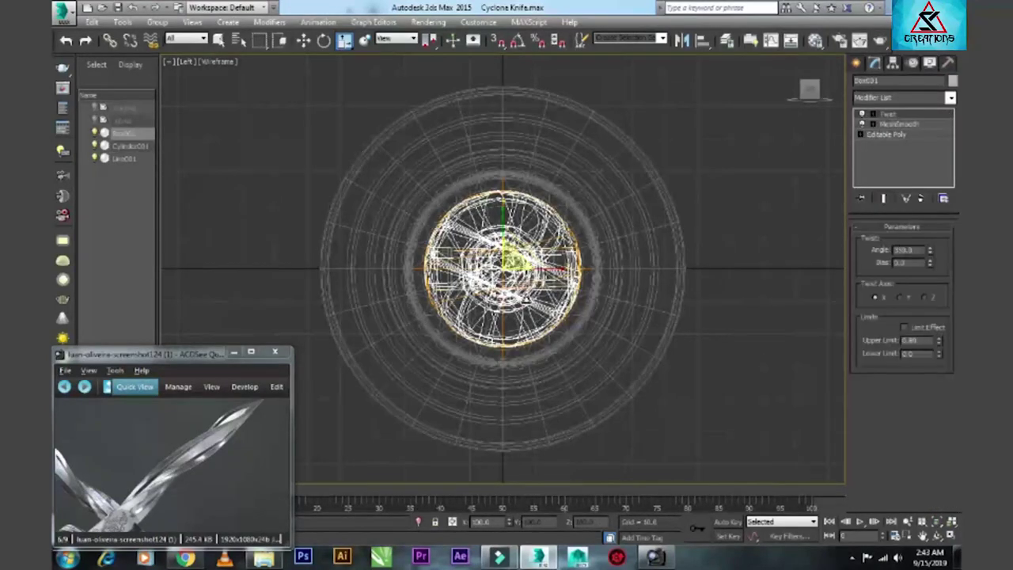
key(w)
key(alt+w)
key(alt+w)
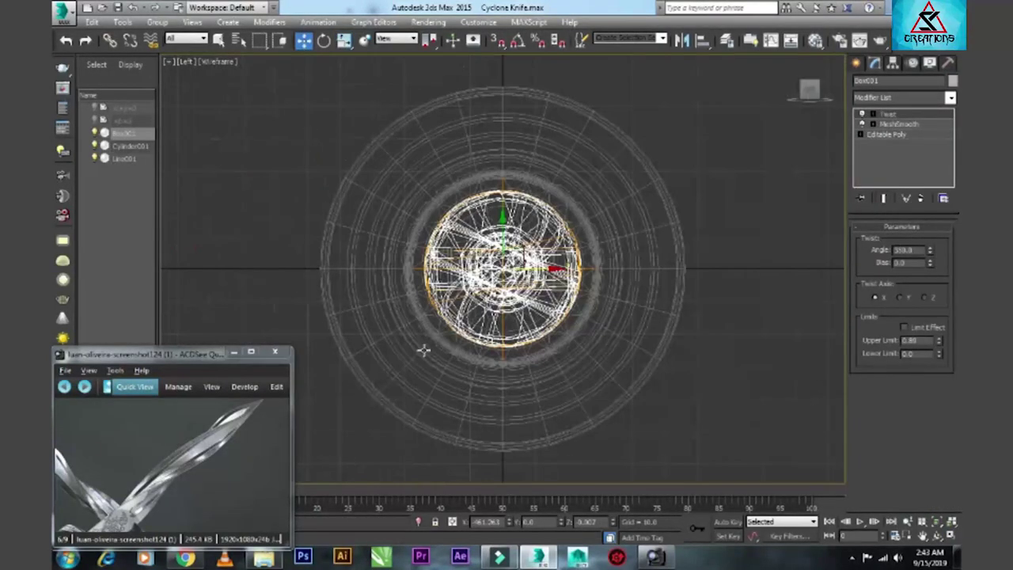
- Scale up the blade's cross-section in the Left view so it fills the guard
key(e)
key(r)
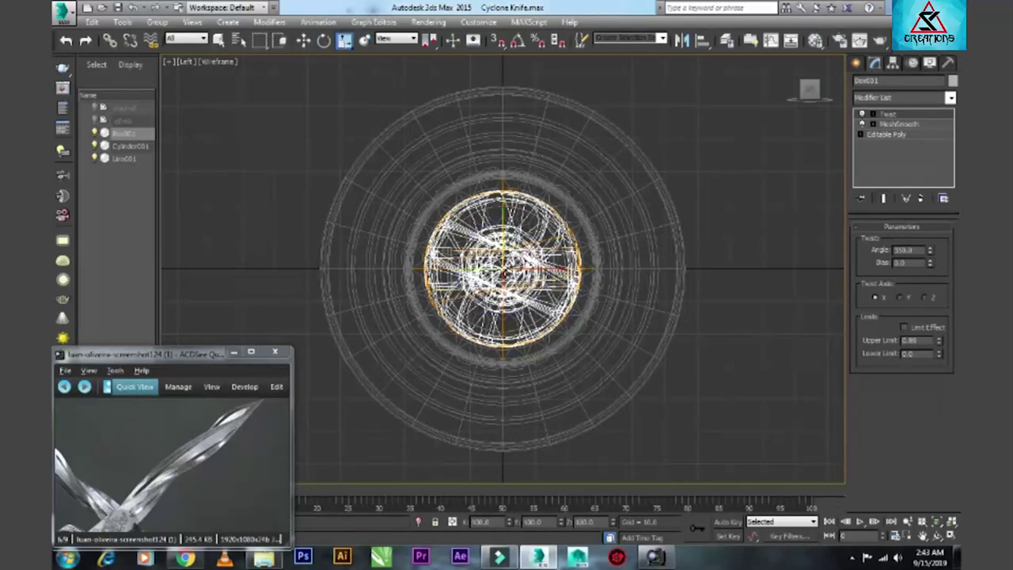
key(t)
key(alt+w)
key(alt+w)
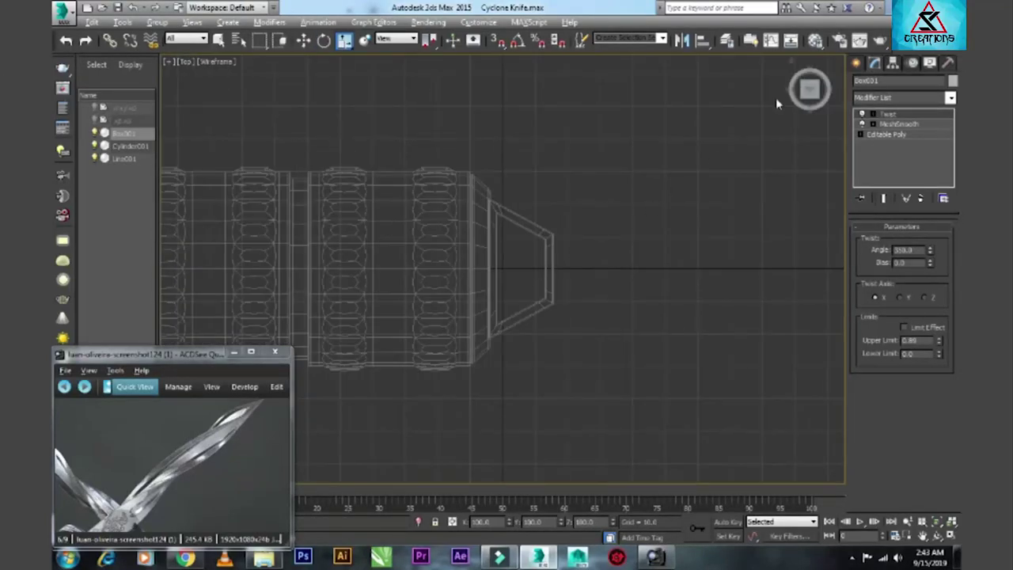
key(l)
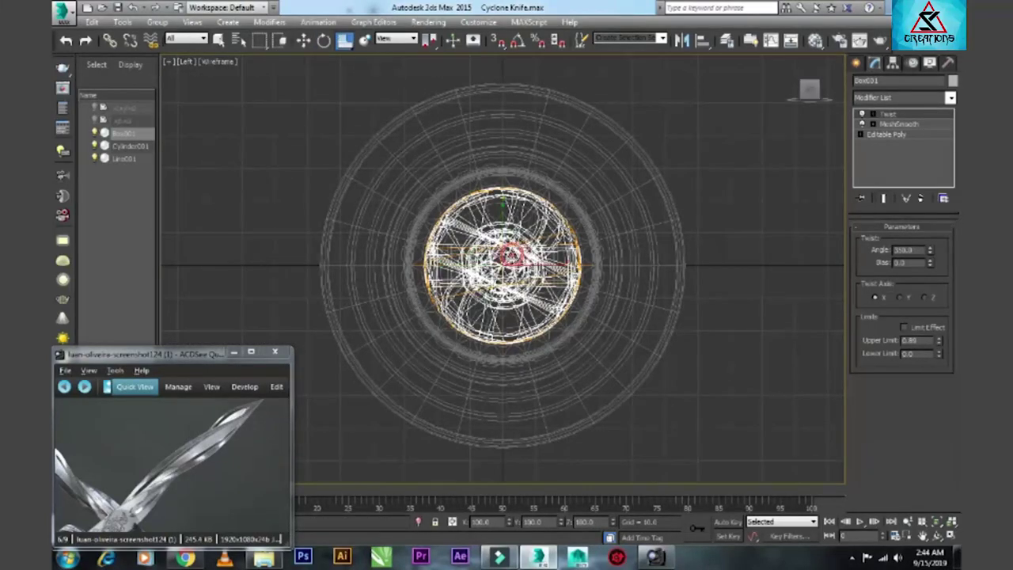
drag(345, 40, 345, 99)
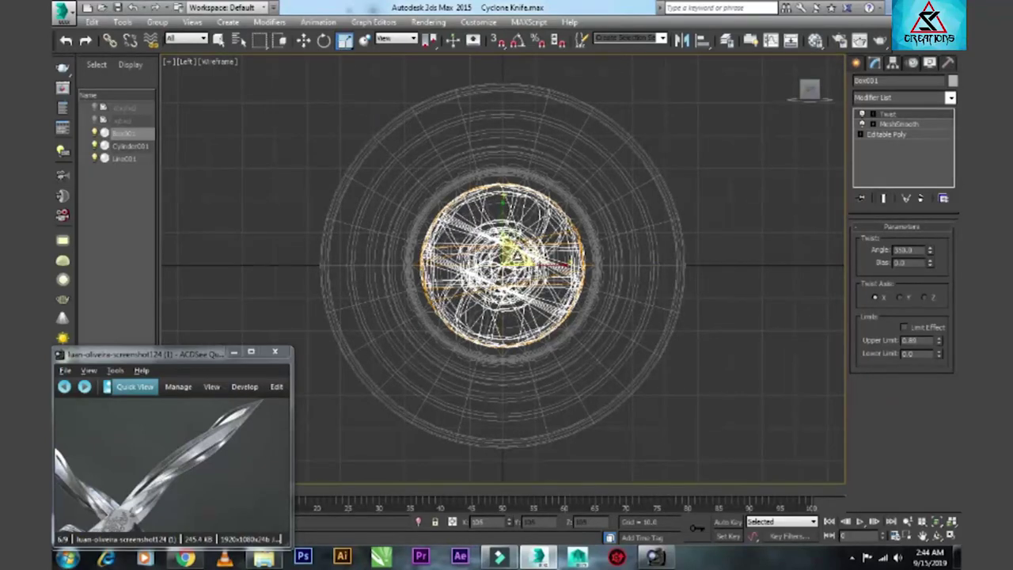
drag(516, 257, 519, 241)
- Orbit the shaded view diagonally to check the enlarged blade against the guard and handle
key(F3)
mouse_move(518, 241)
alt+middle_down()
mouse_move(520, 465)
mouse_move(741, 391)
mouse_move(724, 349)
alt+middle_up()
click(724, 348)
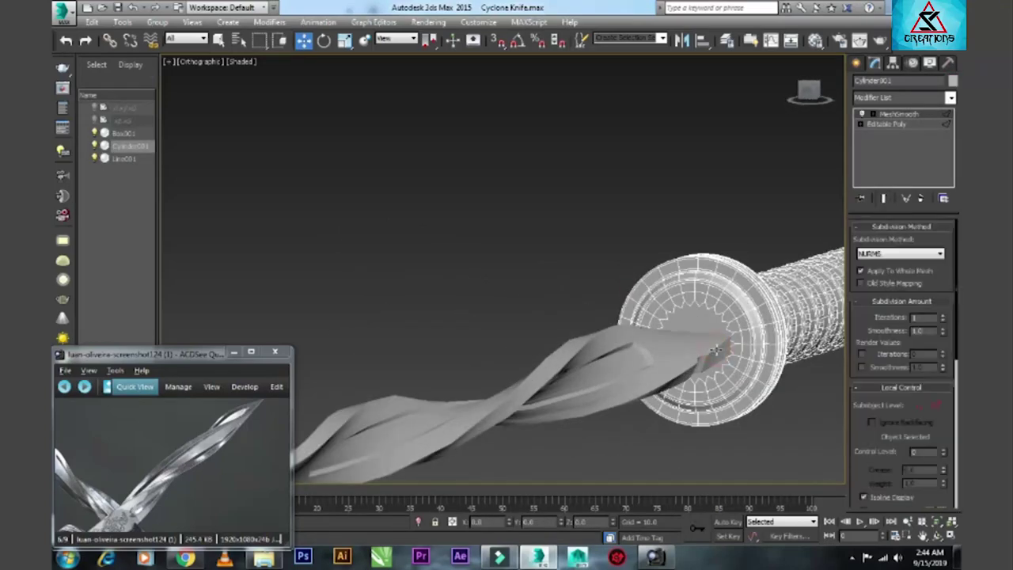
click(700, 354)
key(r)
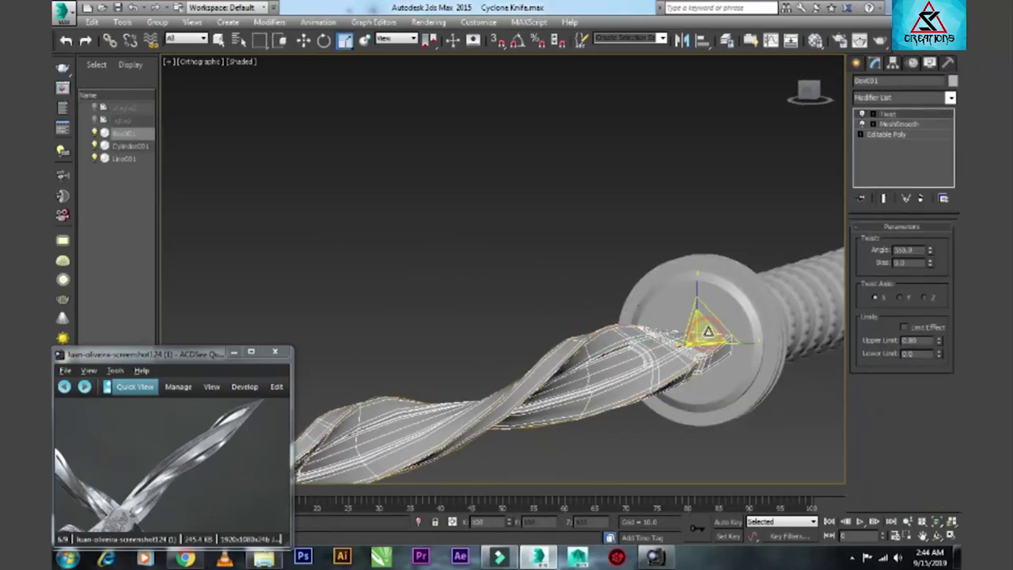
click(543, 277)
key(alt+w)
key(alt+w)
- Shift the blade Box001 slightly left along X in the Top wireframe view
drag(499, 217, 530, 338)
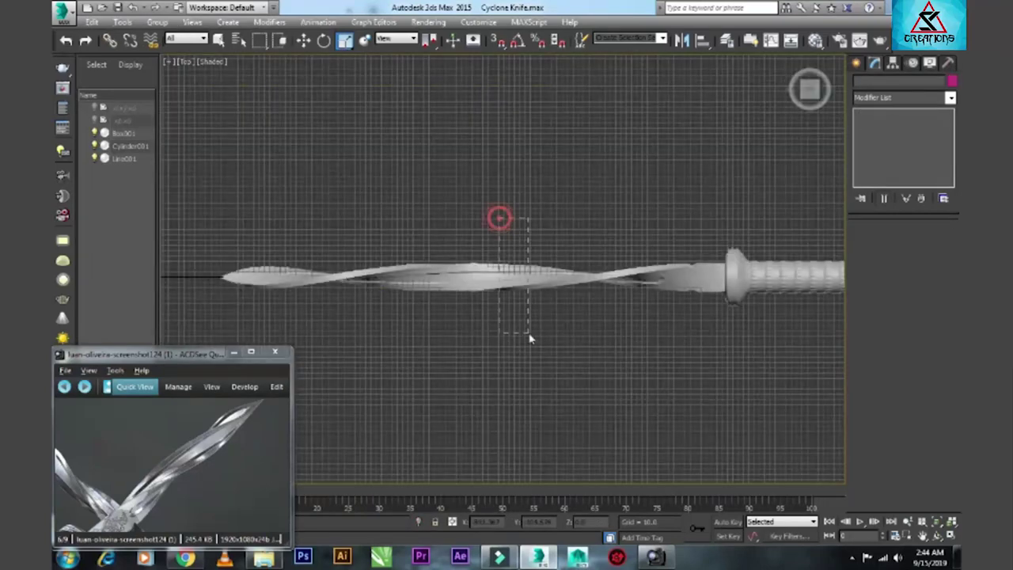
key(w)
key(F3)
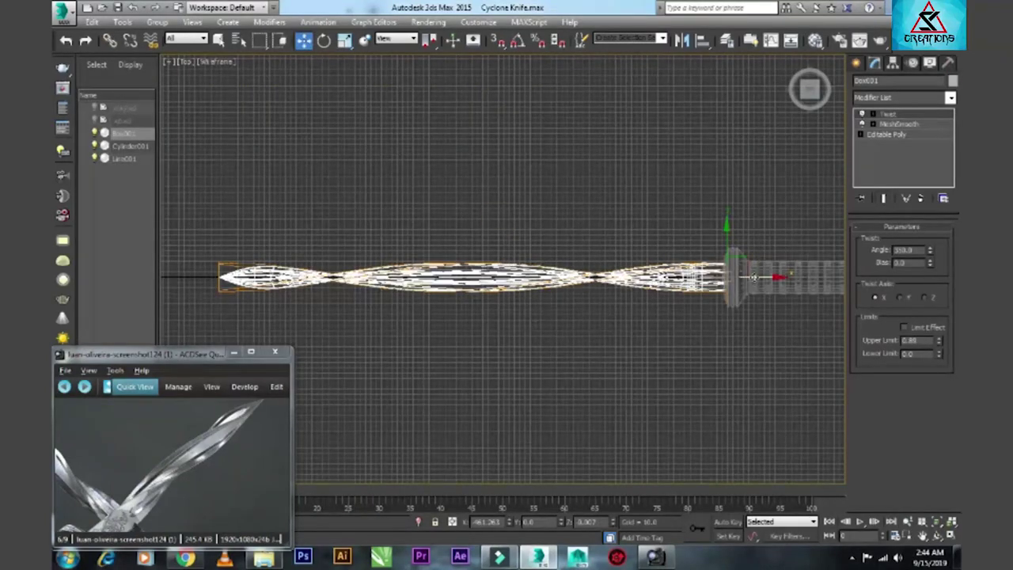
scroll(751, 277, up, 1)
scroll(752, 277, up, 2)
scroll(749, 277, up, 2)
drag(748, 273, 735, 269)
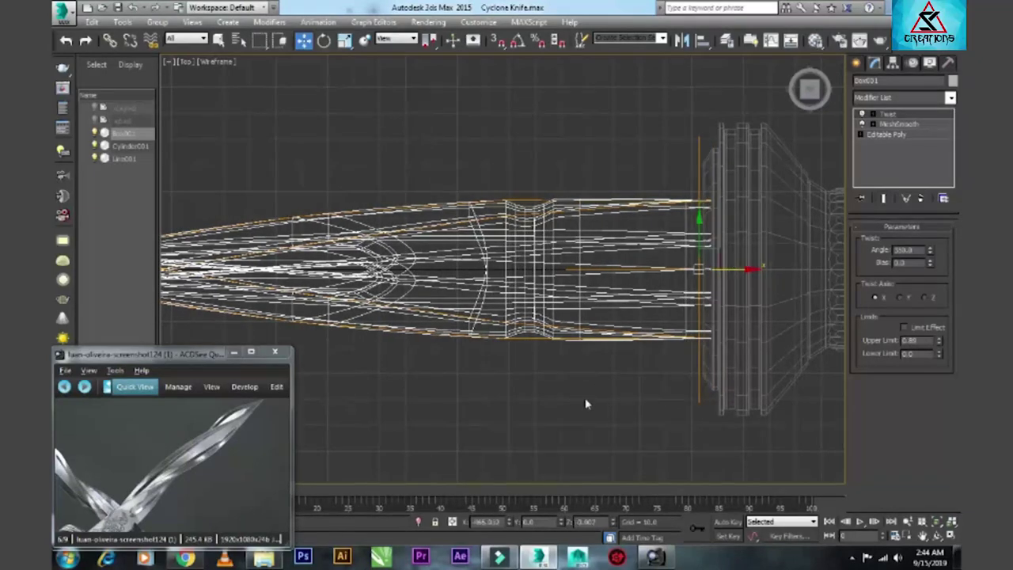
- Lower the blade's Twist modifier Angle slightly, to about 344.5
key(alt+w)
click(644, 406)
key(alt+w)
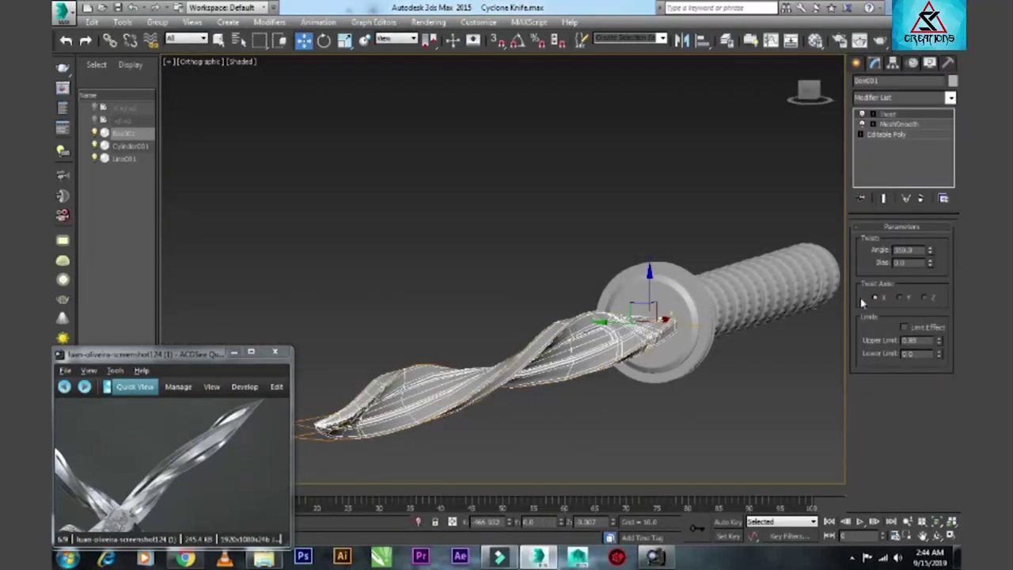
scroll(587, 430, up, 3)
scroll(508, 384, up, 2)
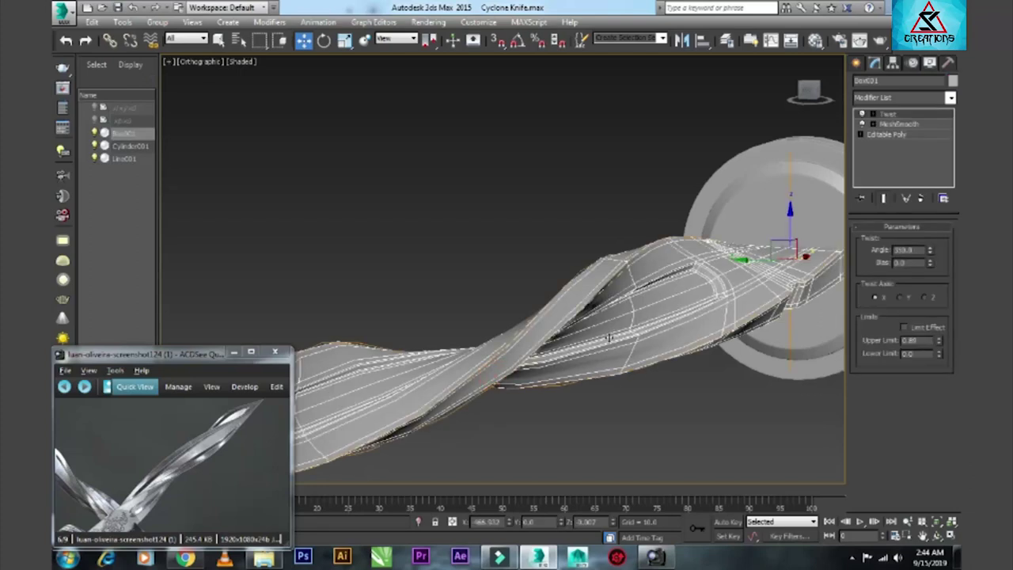
drag(928, 250, 930, 255)
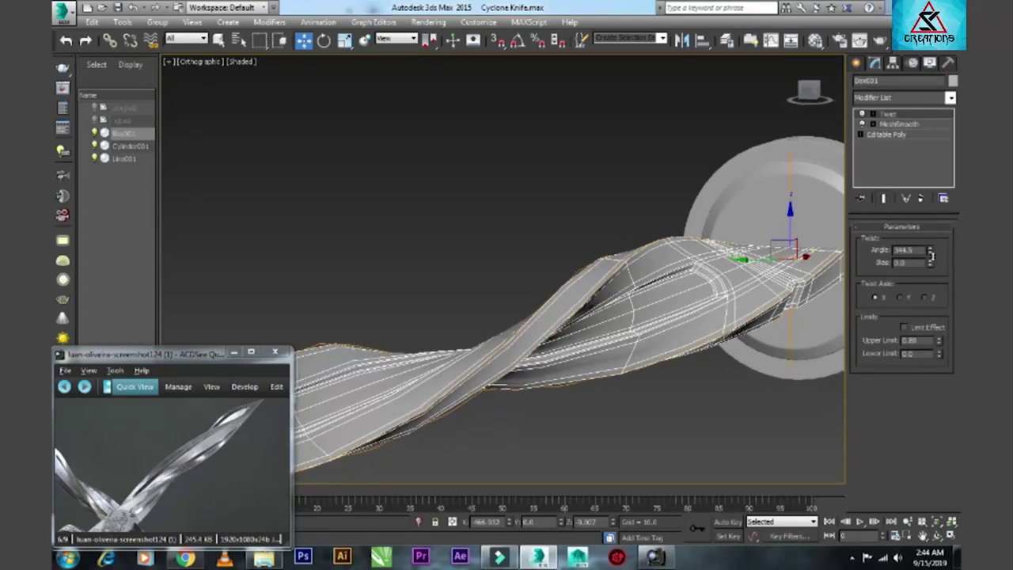
- Check the blade's smoothing settings and orbit around the knife to inspect the spiral
click(888, 124)
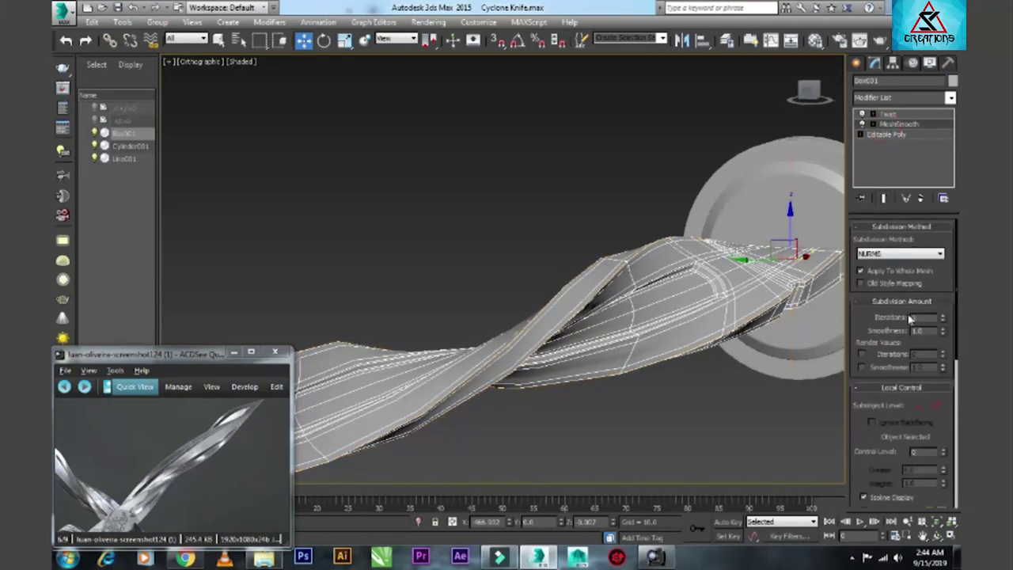
click(769, 402)
scroll(524, 227, down, 3)
scroll(489, 267, down, 2)
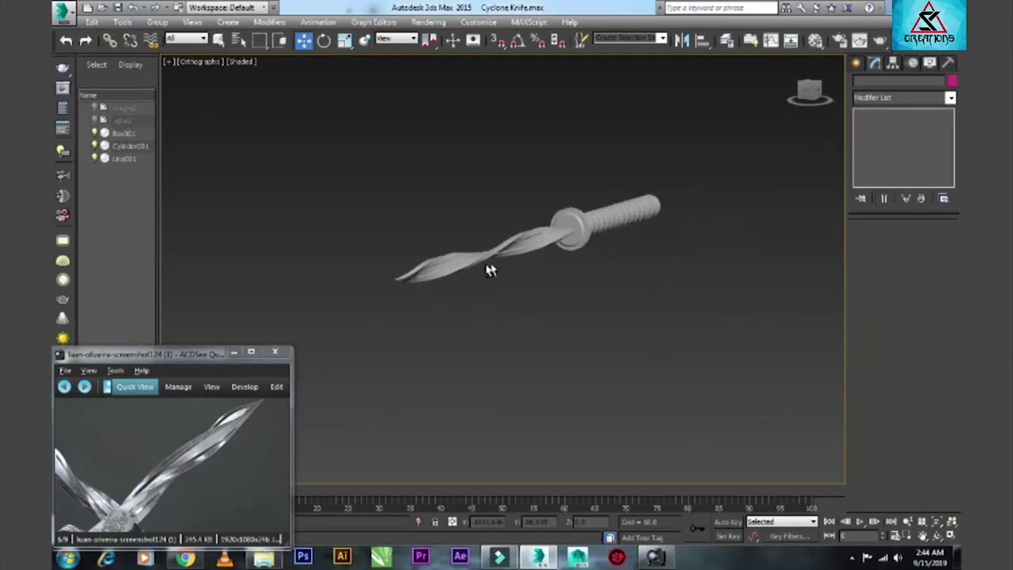
alt+middle_drag(488, 267, 421, 282)
click(663, 236)
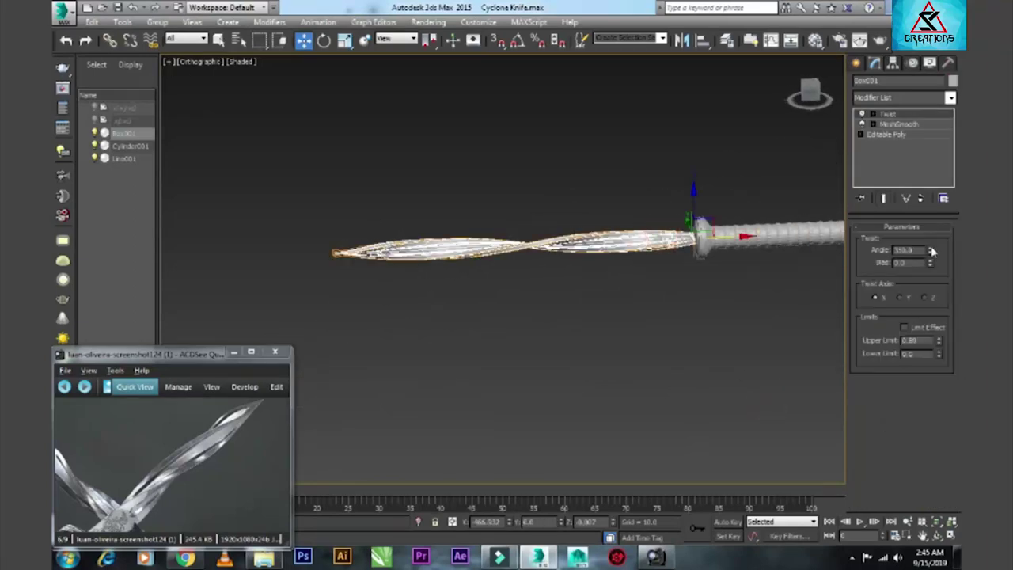
click(898, 125)
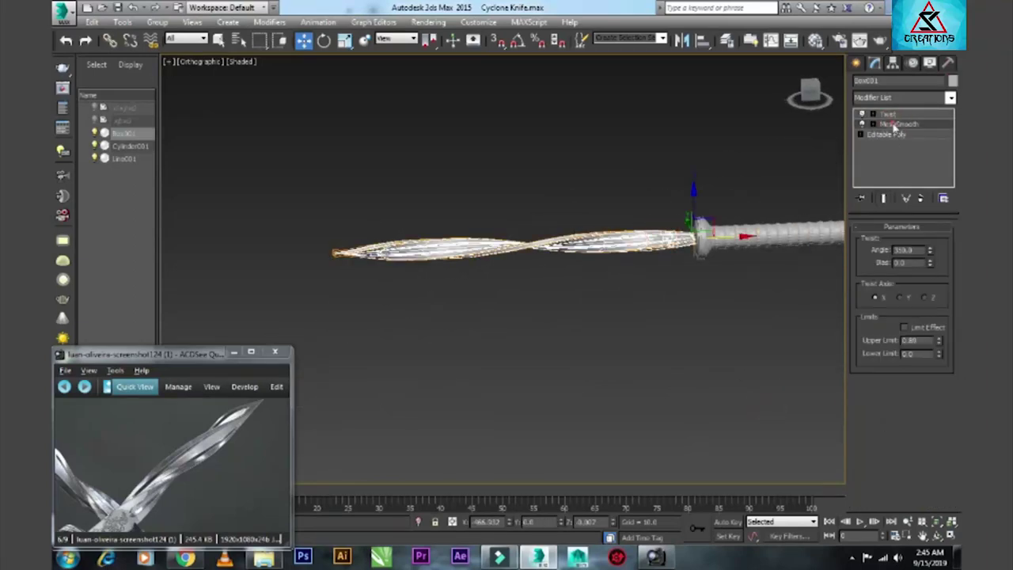
click(590, 264)
scroll(577, 261, up, 2)
scroll(566, 253, up, 3)
scroll(561, 238, up, 3)
alt+middle_drag(562, 238, 608, 124)
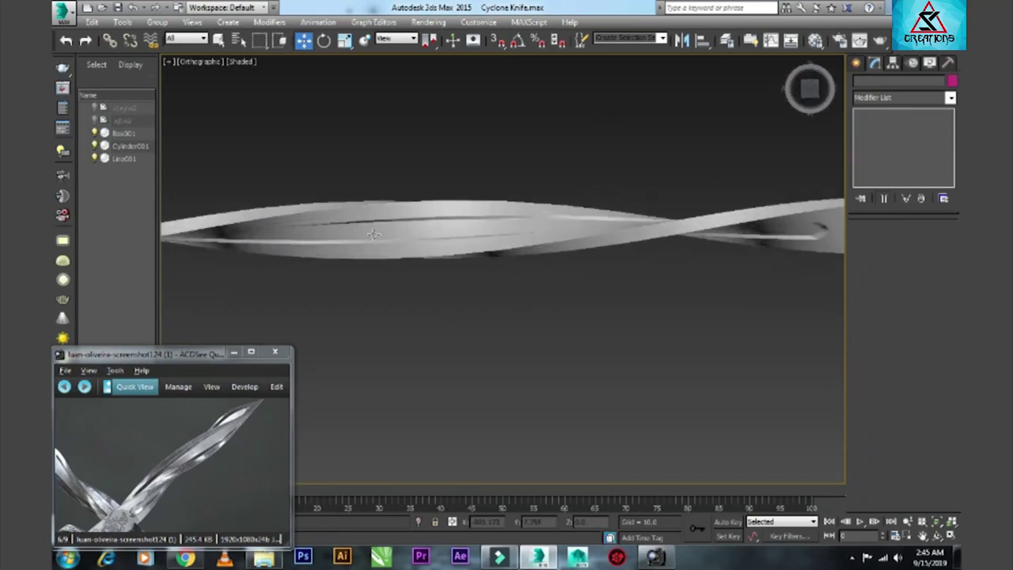
scroll(411, 237, down, 5)
alt+middle_drag(411, 237, 405, 263)
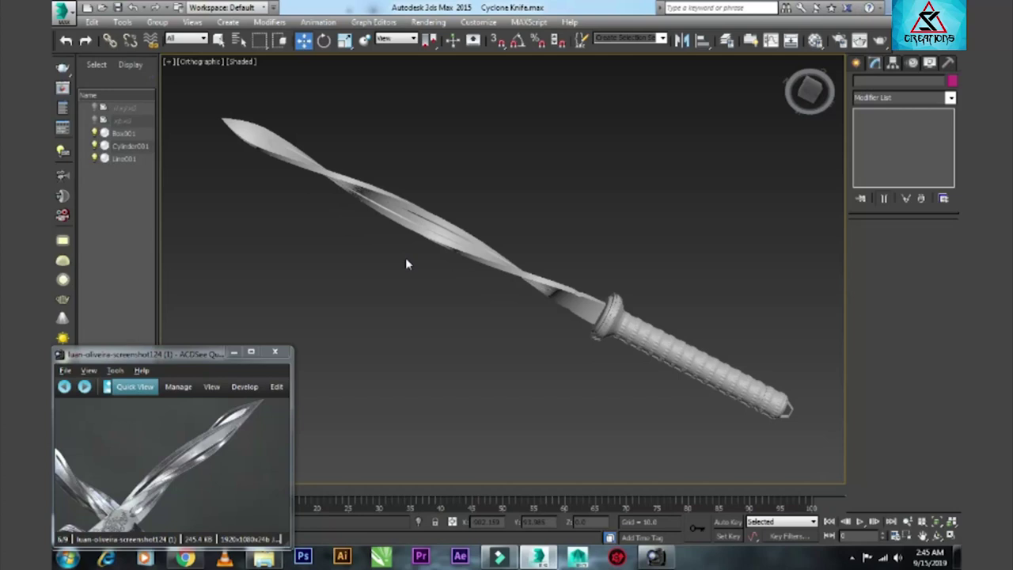
- Inspect the knife from the Bottom view, then maximize the Left wireframe viewport
click(595, 314)
click(807, 90)
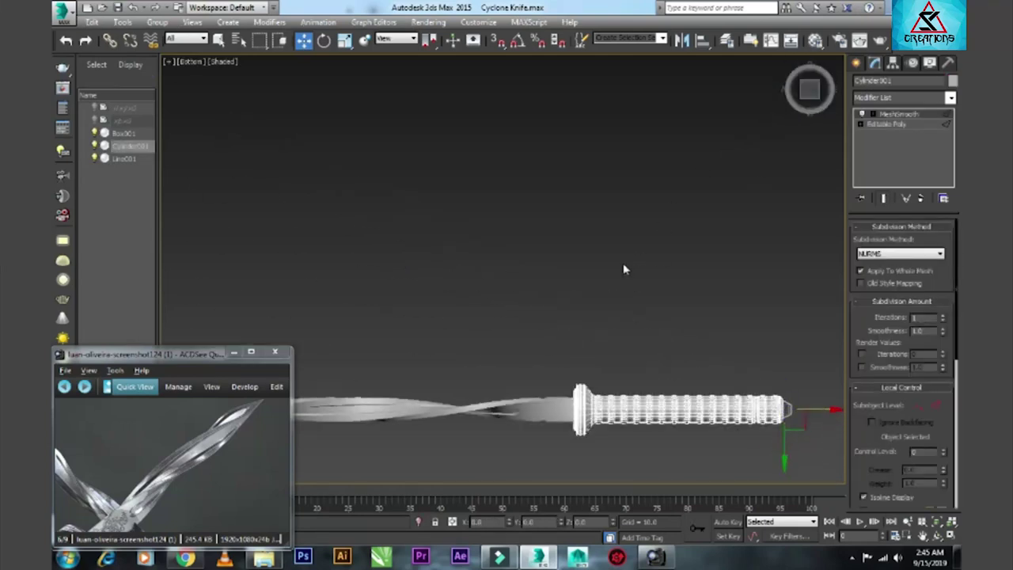
click(619, 323)
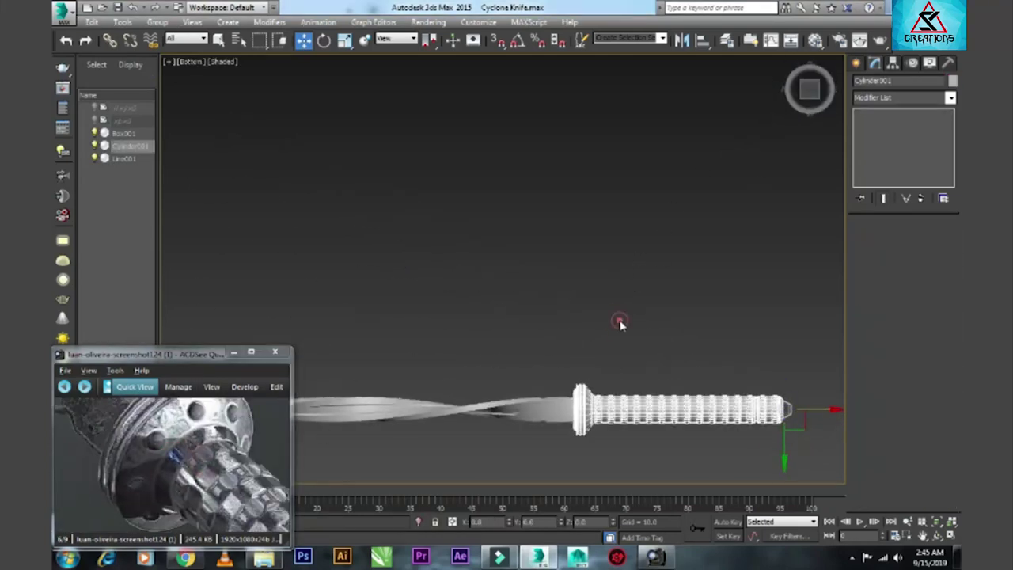
key(alt+w)
click(484, 334)
key(alt+w)
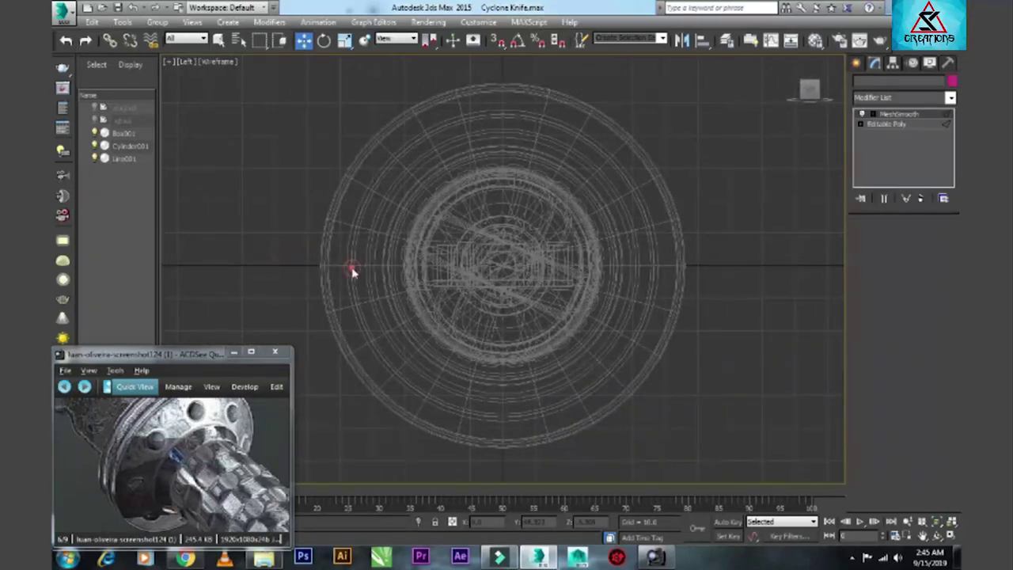
- Select the handle cylinder and bring up Create > Geometry > Standard Primitives
click(350, 271)
click(856, 63)
click(875, 180)
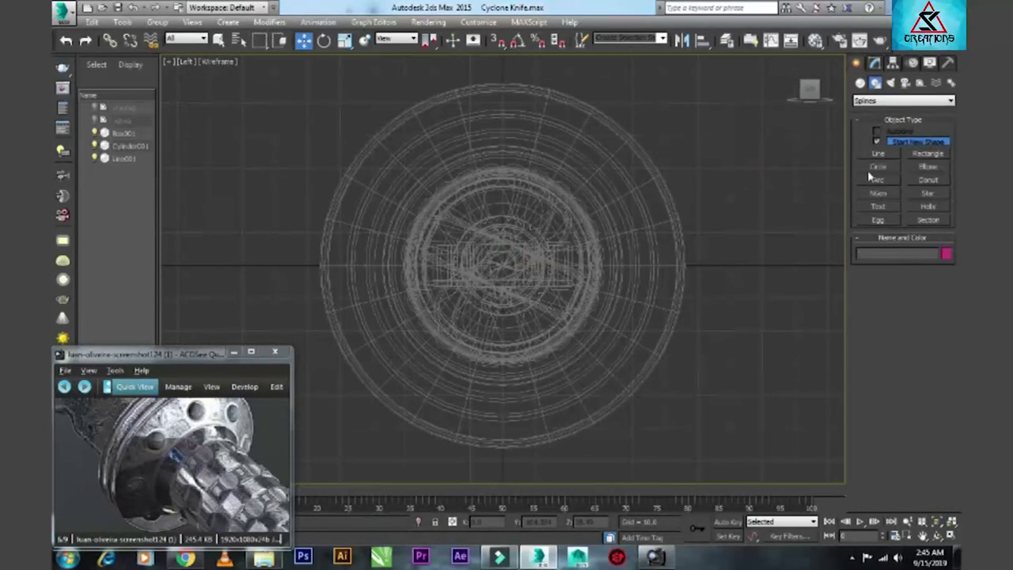
click(860, 83)
- Create a small sphere beside the guard and slide it against the guard in the Front view
click(877, 157)
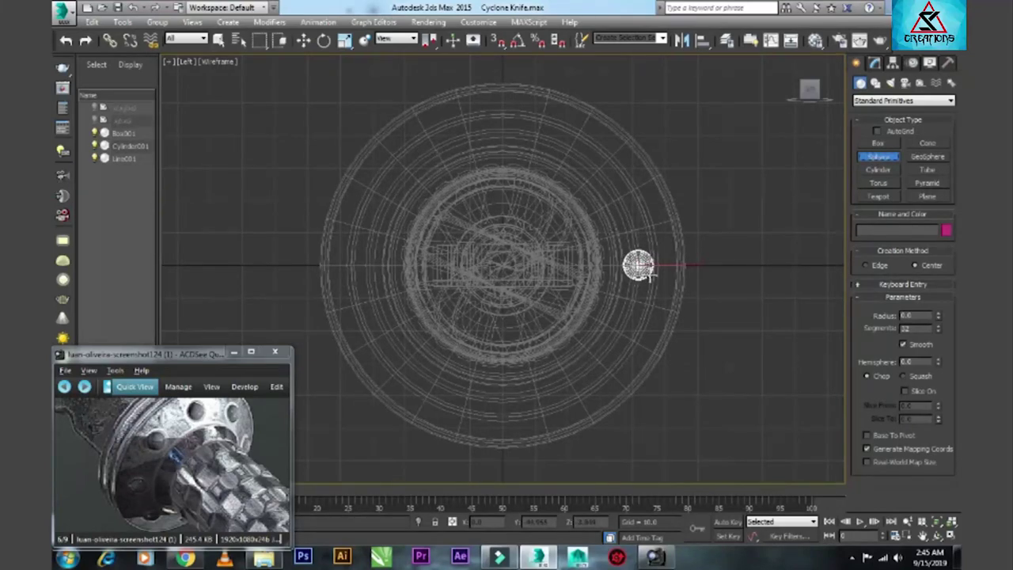
drag(649, 273, 648, 273)
key(alt+w)
middle_click(602, 218)
key(alt+w)
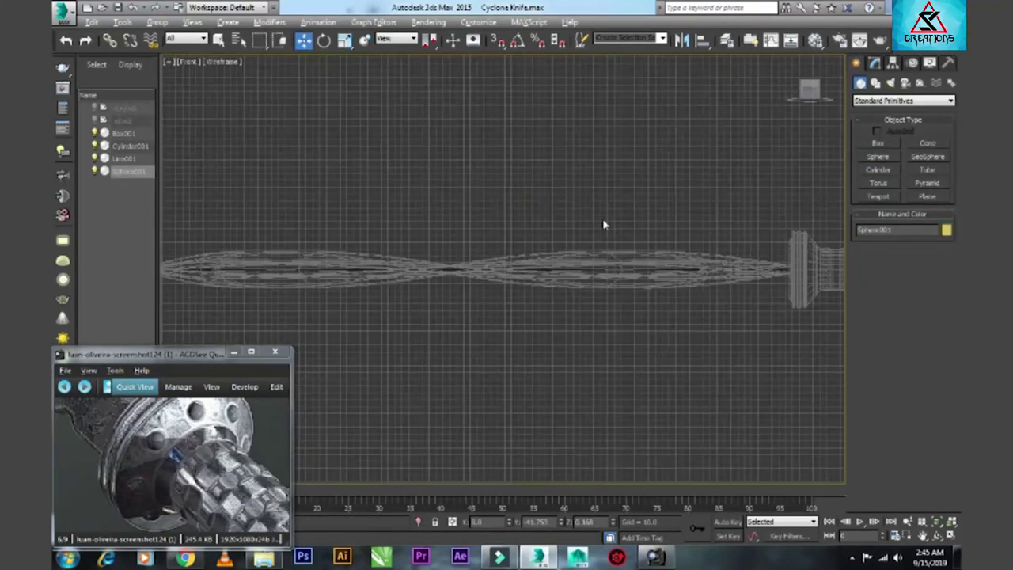
key(z)
scroll(515, 362, down, 3)
scroll(545, 333, down, 2)
drag(551, 330, 369, 330)
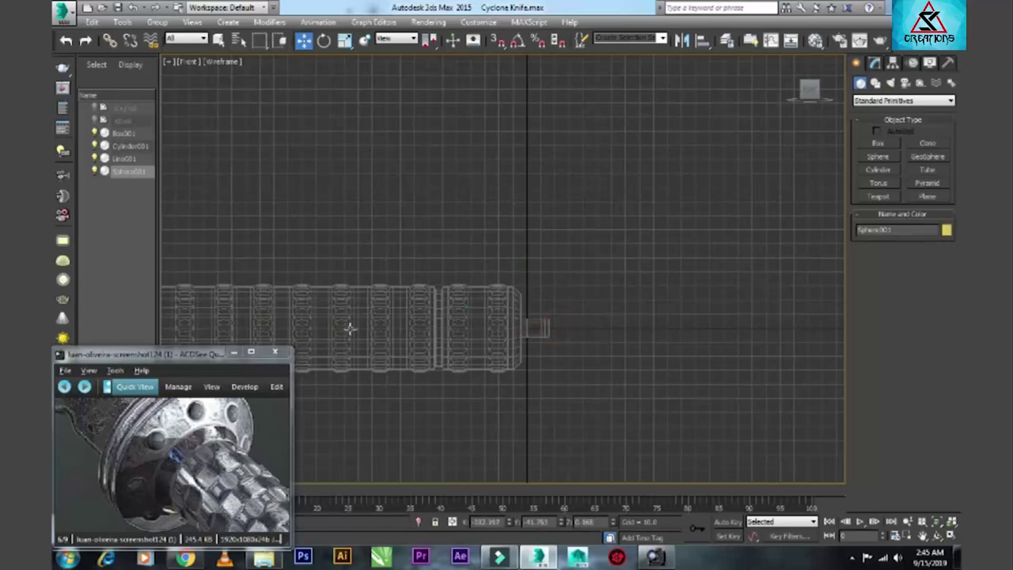
key(z)
scroll(545, 324, down, 5)
drag(552, 320, 475, 324)
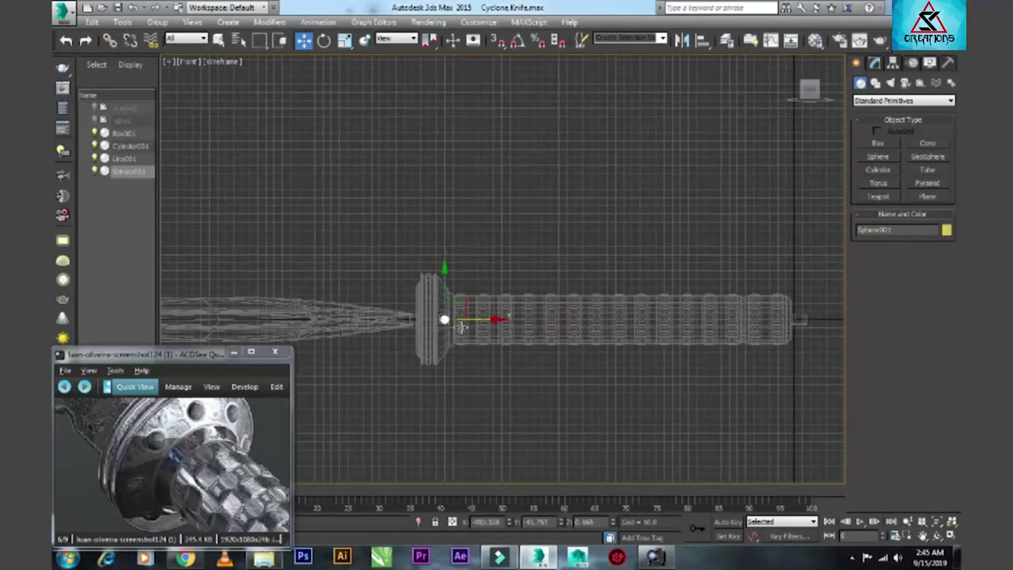
- Align the sphere with the guard's line in the Top view, then return to the maximized Left view
key(t)
key(z)
scroll(479, 287, down, 5)
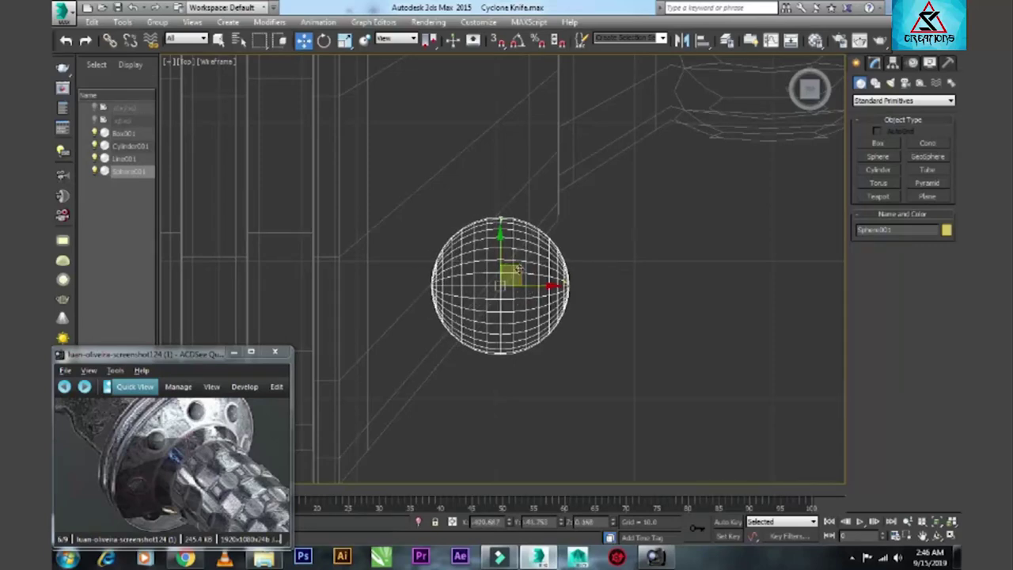
drag(510, 268, 489, 309)
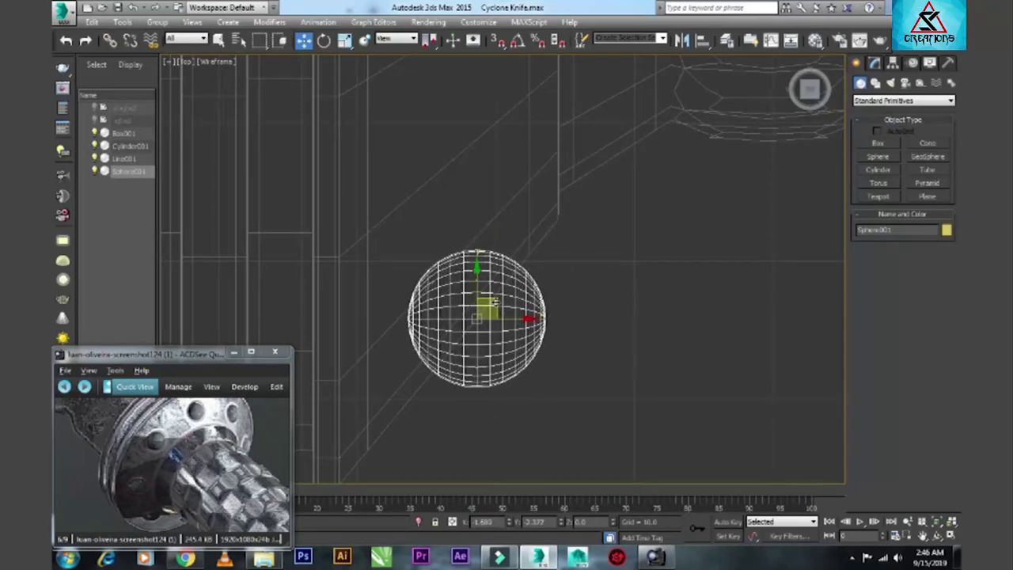
key(alt+w)
key(l)
key(alt+w)
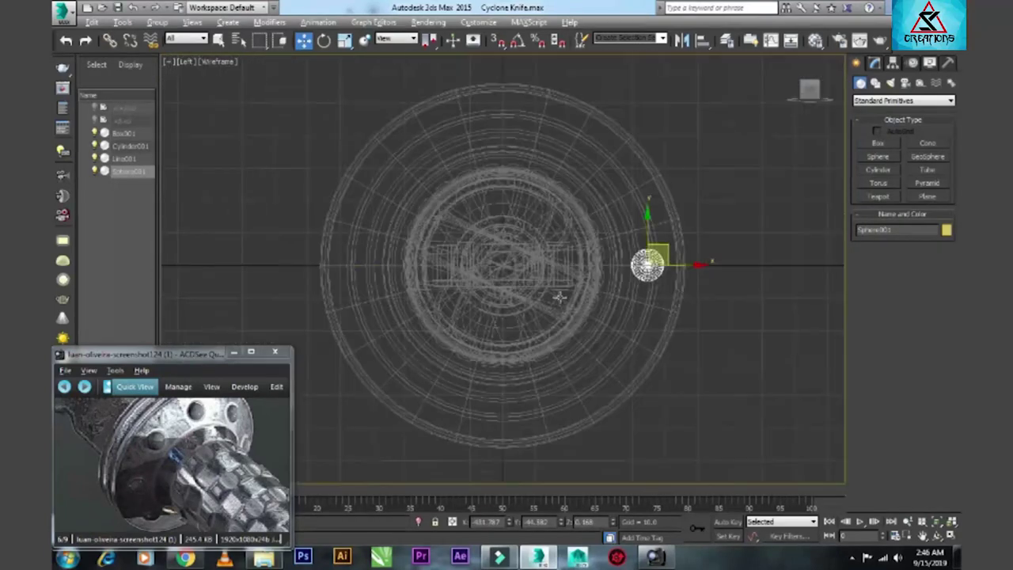
- Move Sphere001's pivot alone to the centre of the round guard
click(875, 63)
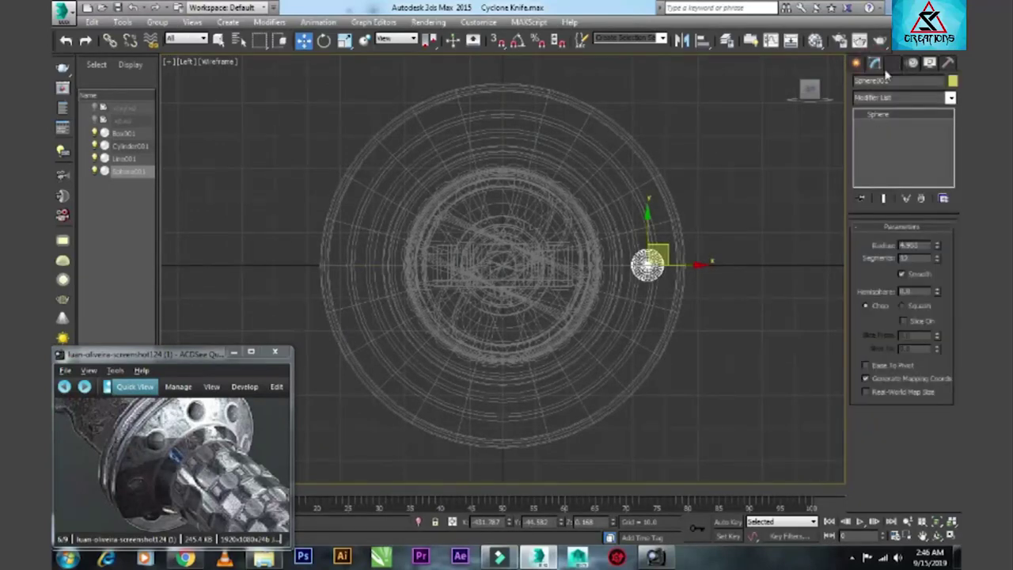
click(891, 64)
click(889, 142)
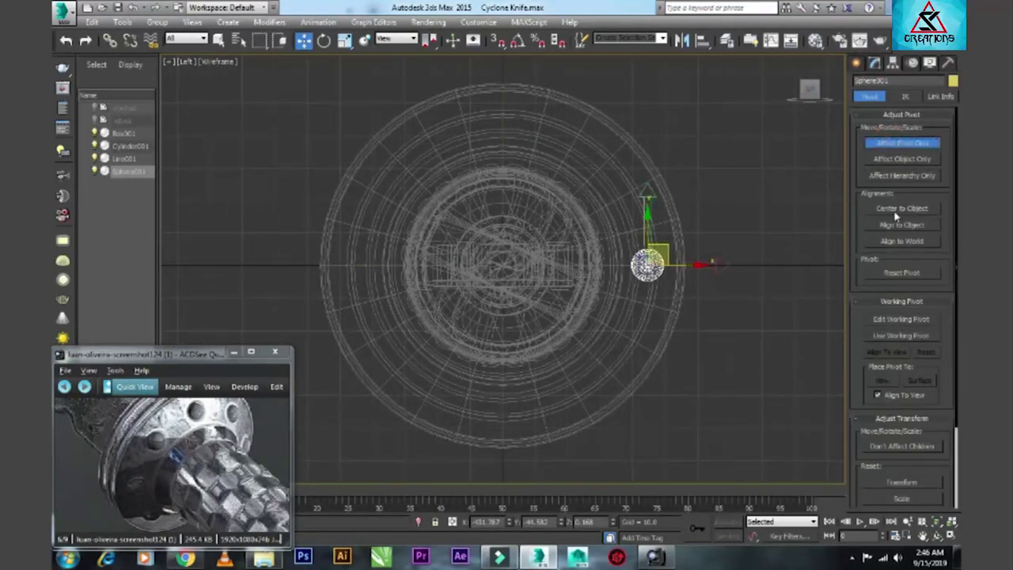
click(707, 265)
click(678, 264)
drag(685, 262, 542, 270)
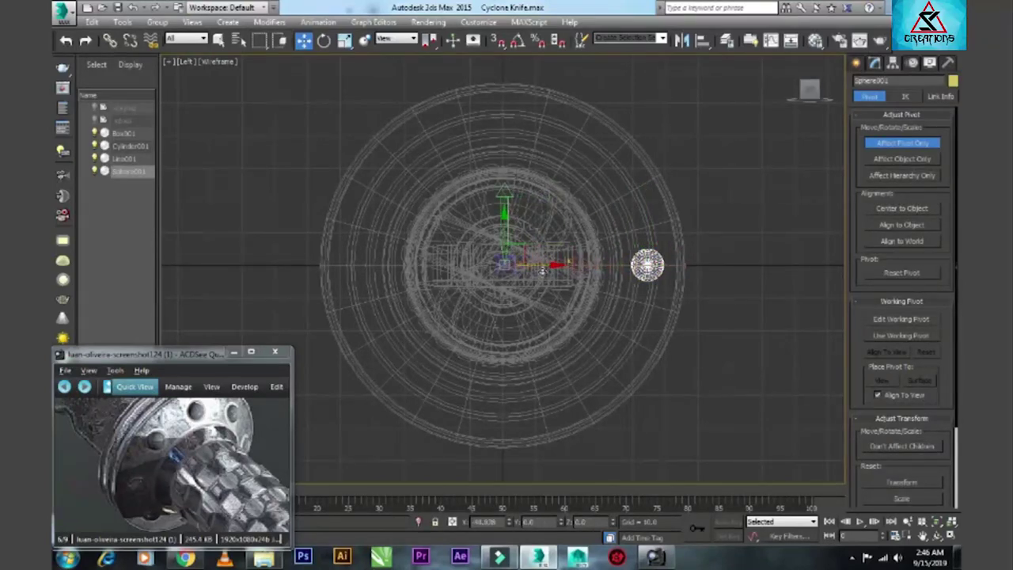
click(866, 143)
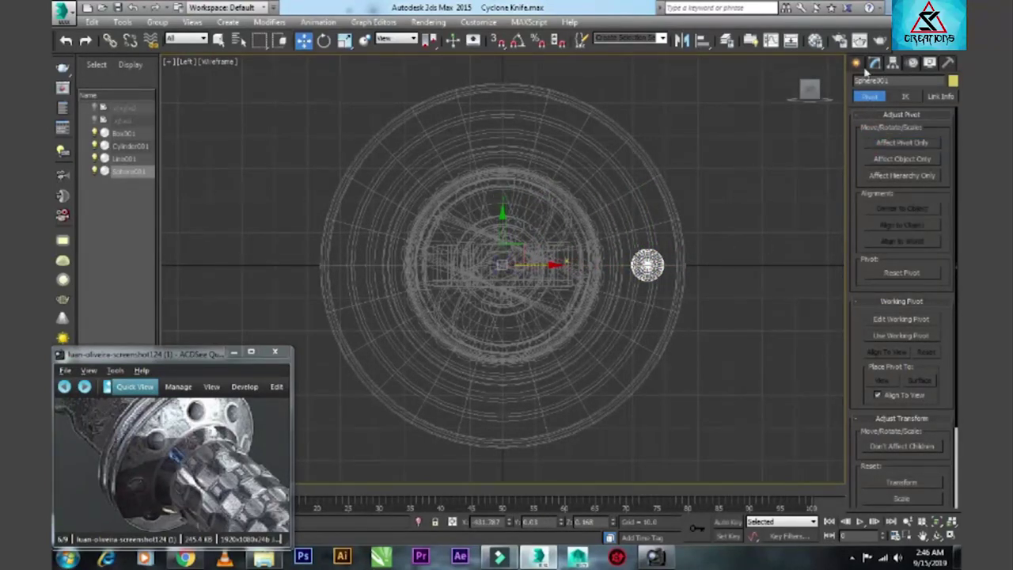
- Switch to the Rotate tool with the gizmo at the guard centre
click(855, 63)
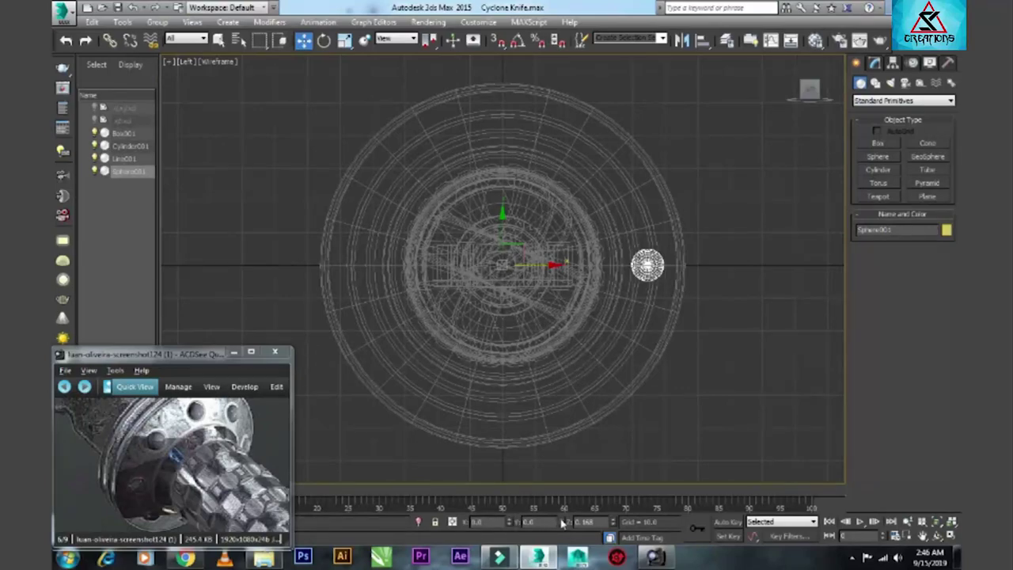
scroll(622, 276, up, 3)
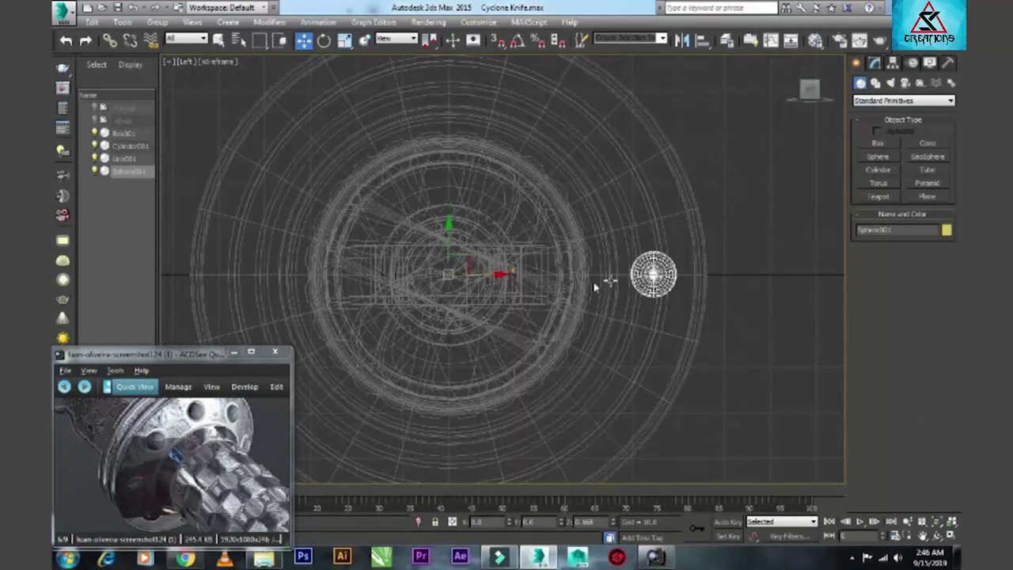
scroll(647, 278, down, 3)
key(e)
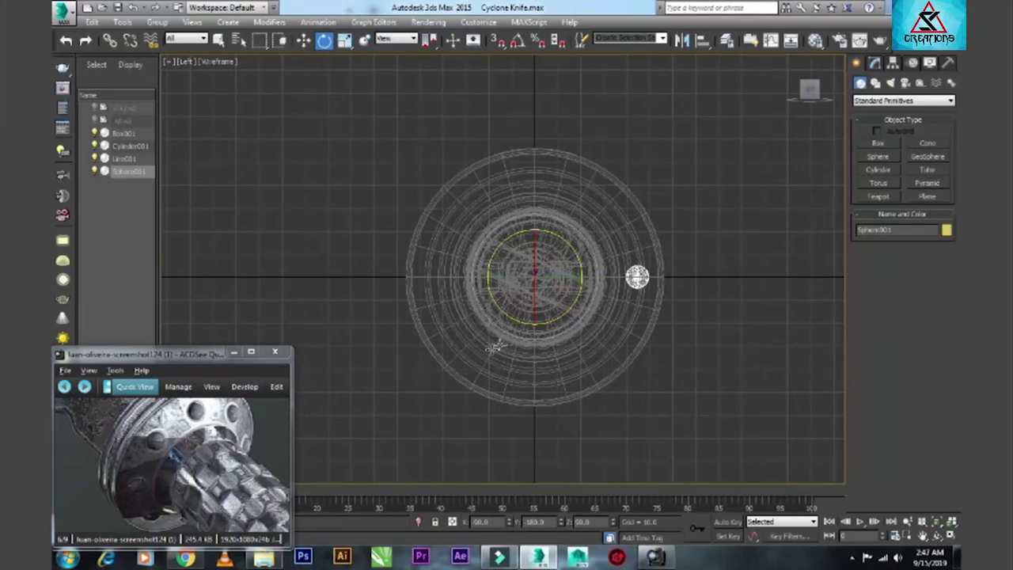
- Shift-rotate the sphere 45° to make instanced copies ringing the guard, up to Sphere009
drag(567, 308, 542, 359)
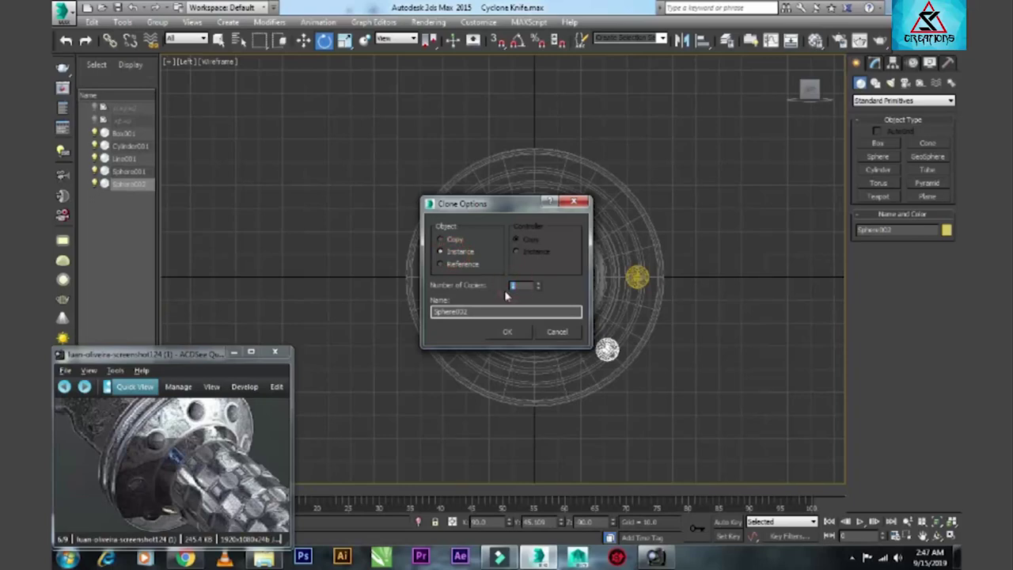
click(509, 339)
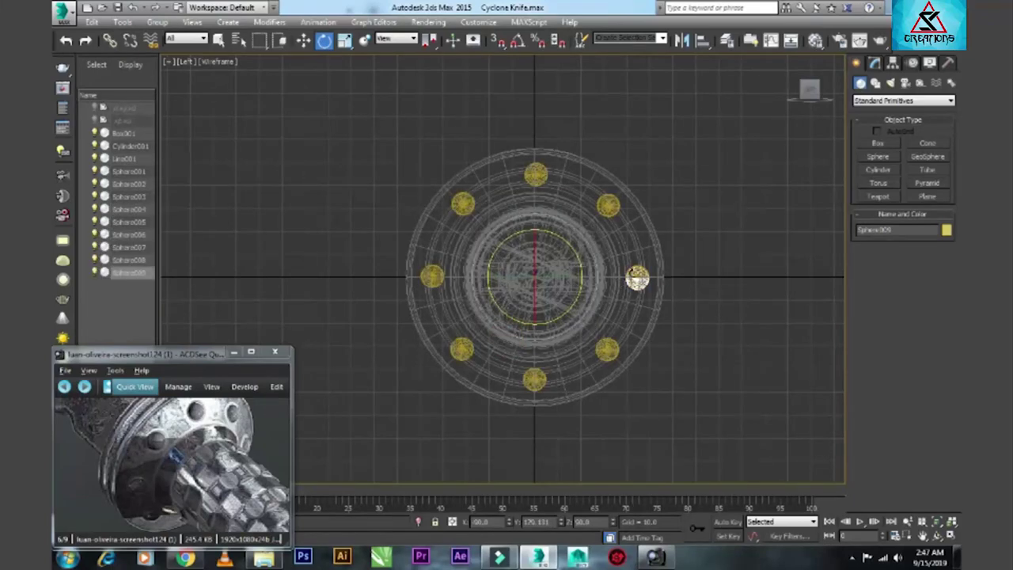
click(874, 63)
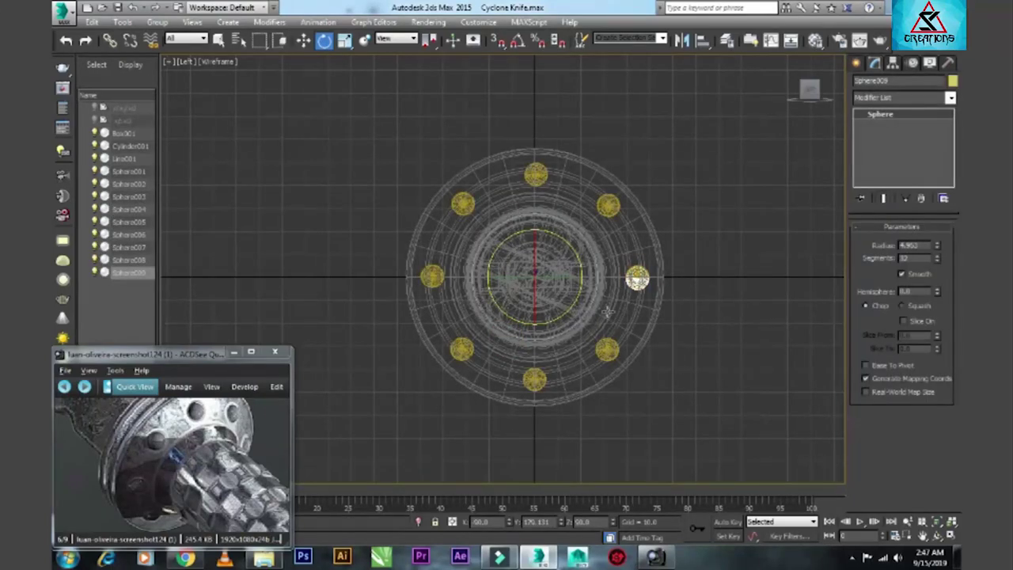
- Delete the original overlapping Sphere001
key(w)
click(637, 275)
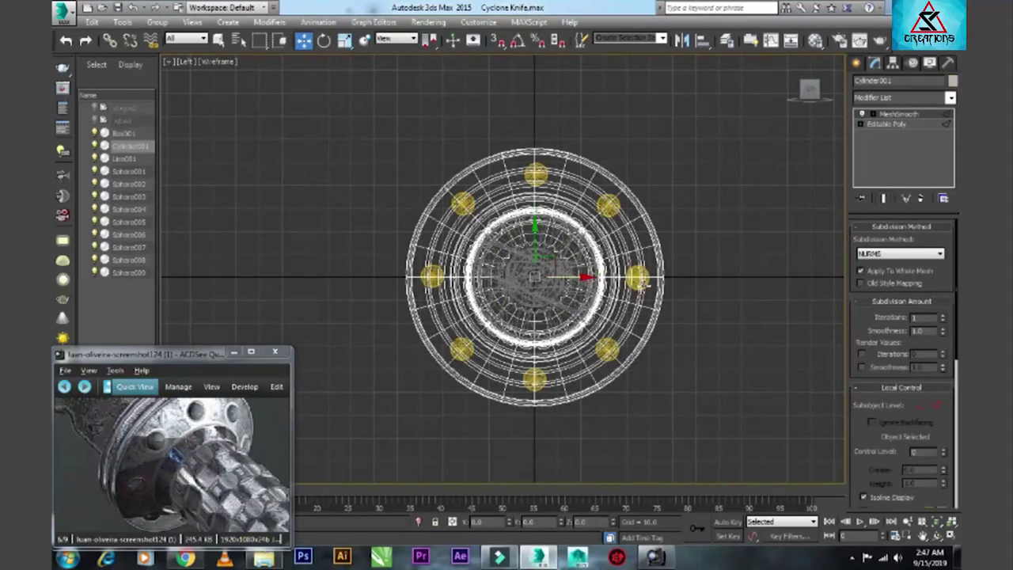
click(644, 277)
click(637, 277)
key(Delete)
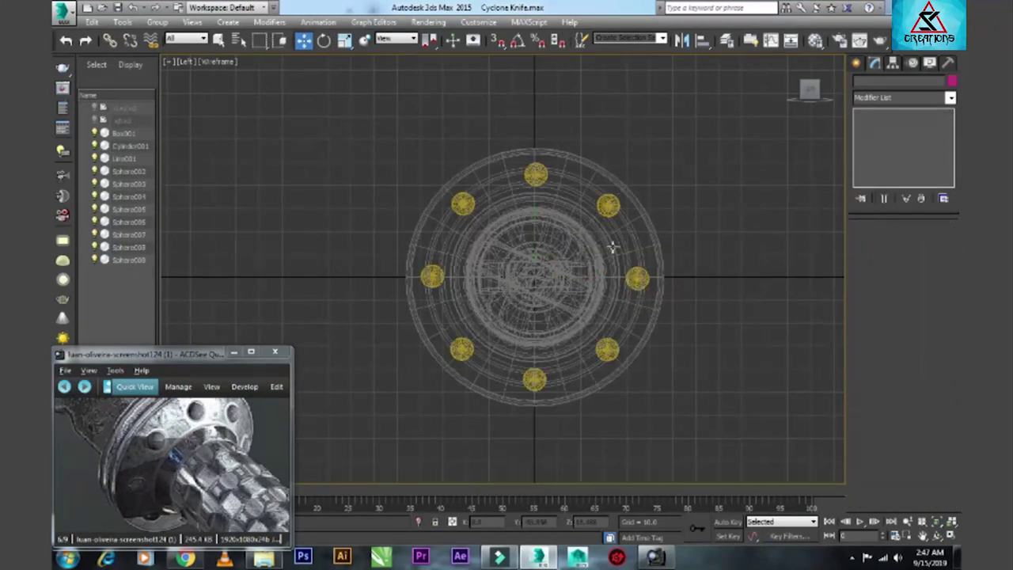
- Select the eight guard spheres, Sphere002–009, and group them as Group001
click(605, 351)
click(572, 364)
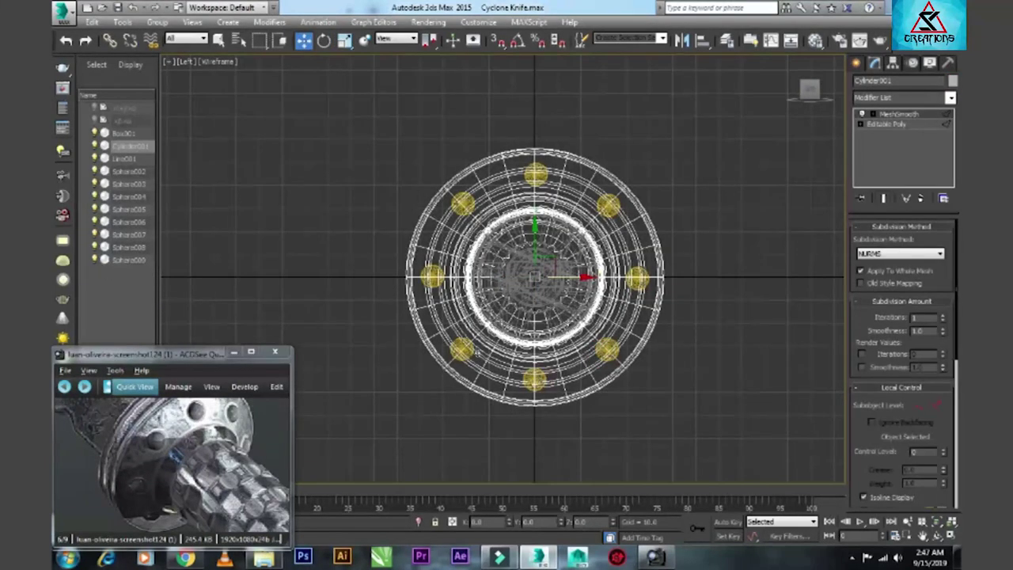
scroll(433, 207, up, 10)
scroll(433, 207, down, 3)
scroll(464, 304, down, 3)
scroll(464, 304, down, 2)
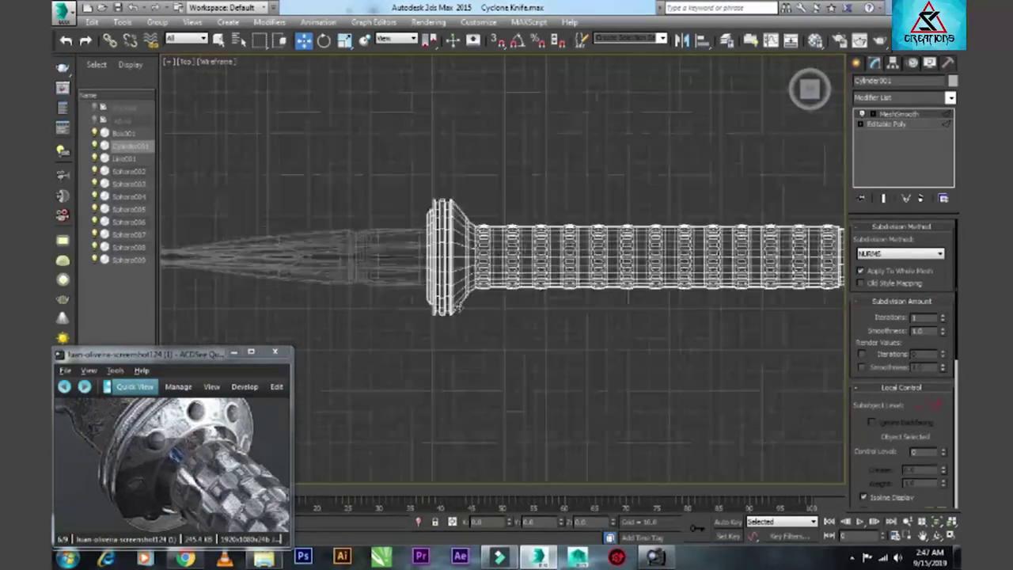
scroll(462, 282, down, 2)
drag(744, 230, 681, 340)
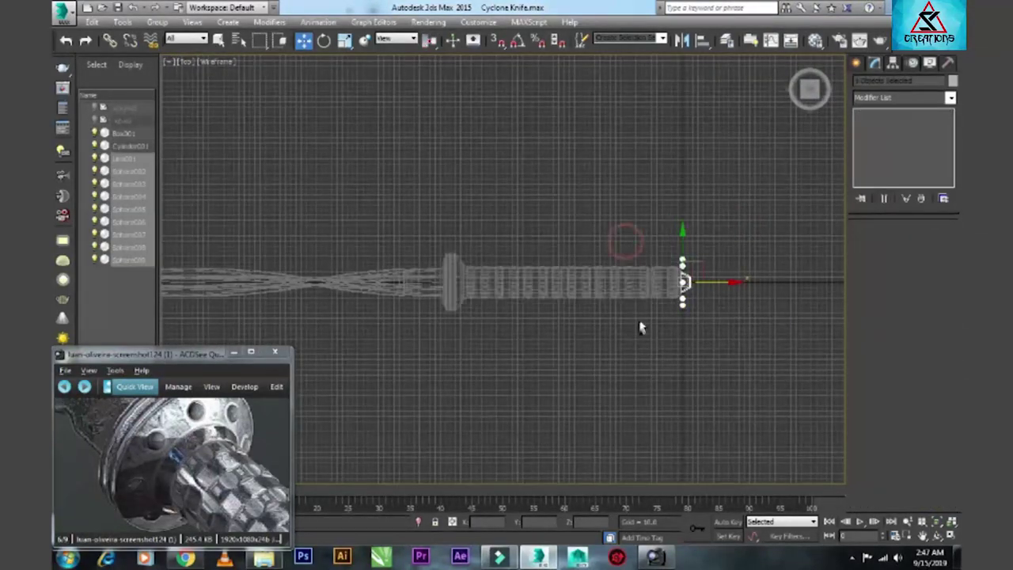
alt+click(688, 294)
click(156, 21)
click(172, 36)
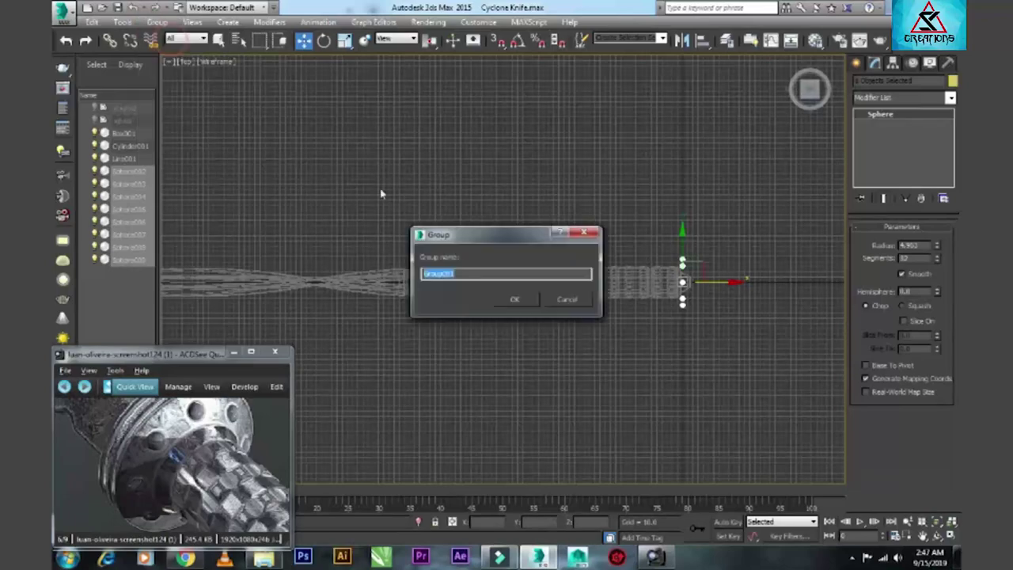
click(498, 293)
- Slide Group001 along X onto the guard's face
drag(707, 282, 485, 282)
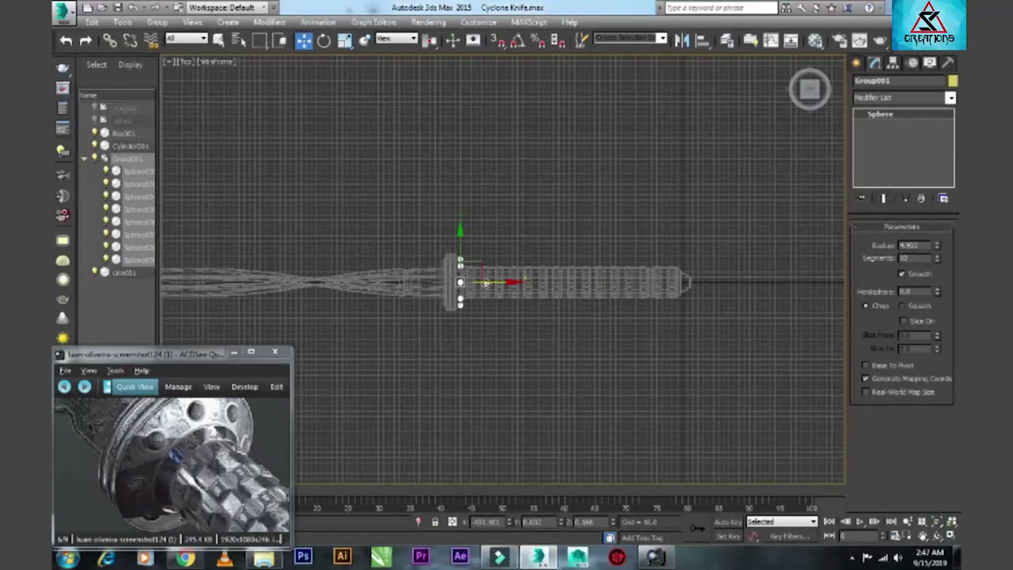
key(f)
key(alt+w)
key(alt+w)
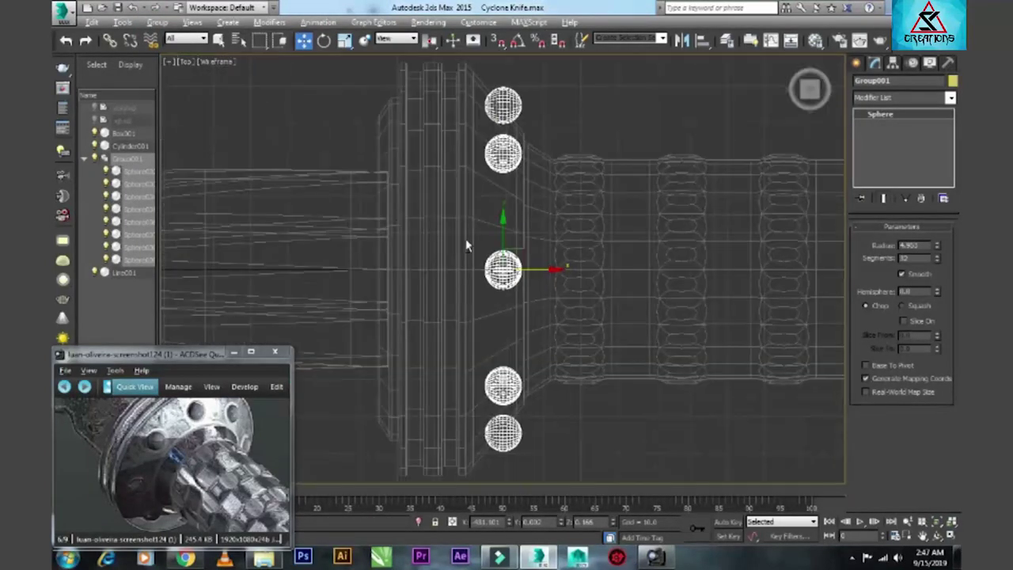
key(l)
key(alt+w)
key(alt+w)
drag(535, 270, 529, 270)
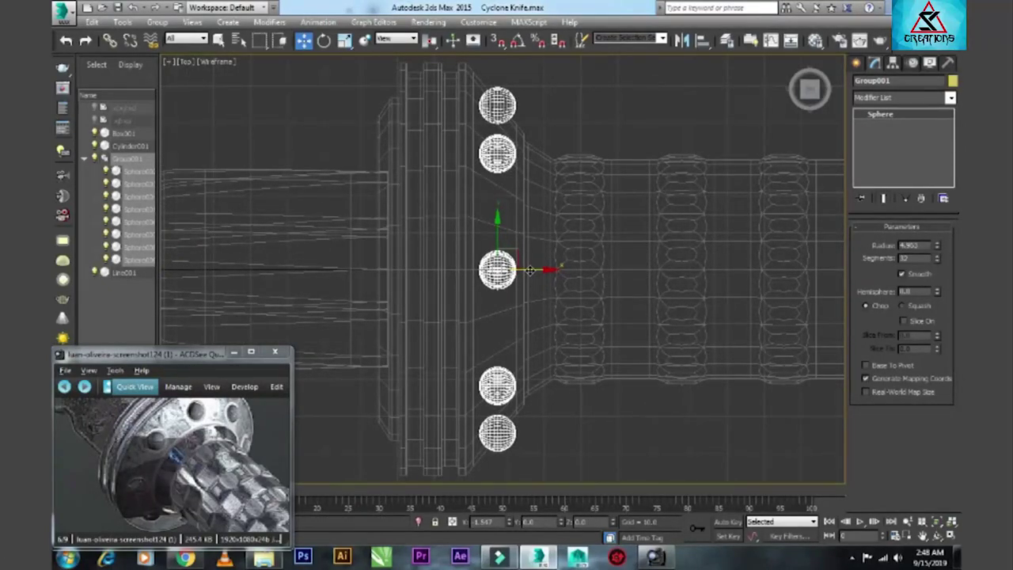
- Recolour the guard spheres to the knife's grey
key(alt+w)
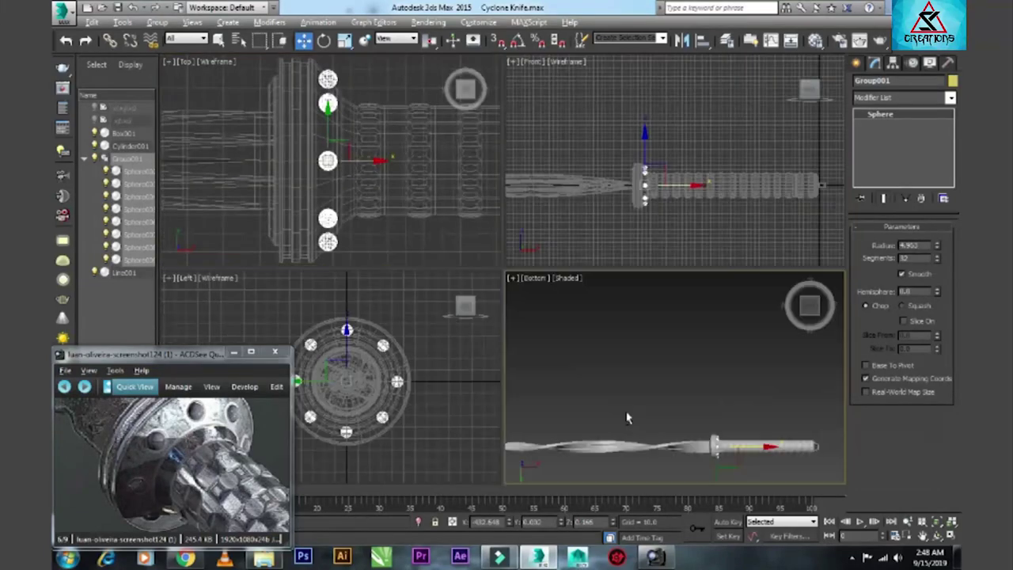
key(alt+w)
mouse_move(511, 276)
alt+middle_down()
mouse_move(515, 436)
mouse_move(506, 428)
alt+middle_up()
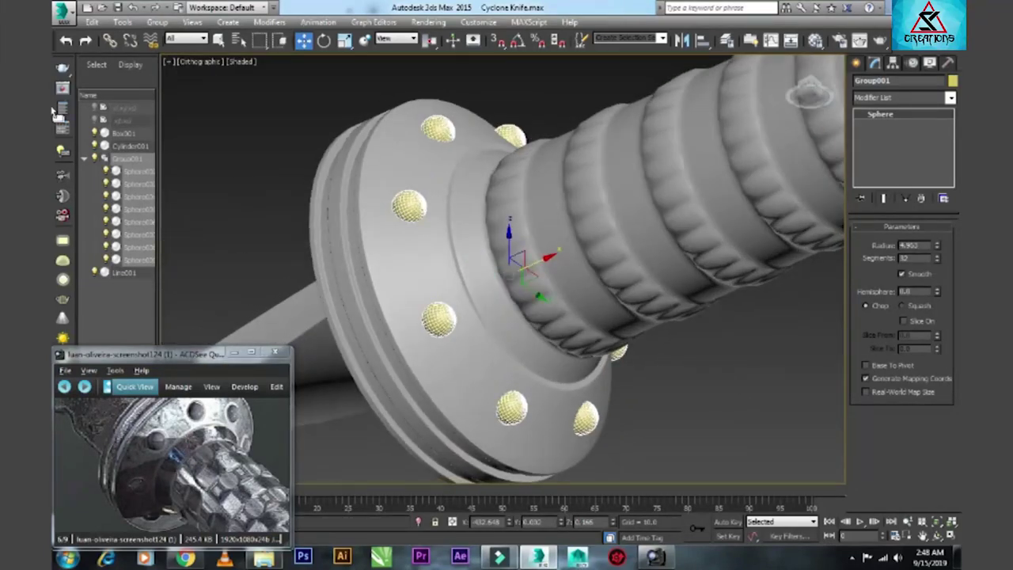
click(952, 81)
click(571, 346)
click(637, 399)
- Select every knife part and group them as Group002
scroll(637, 399, down, 5)
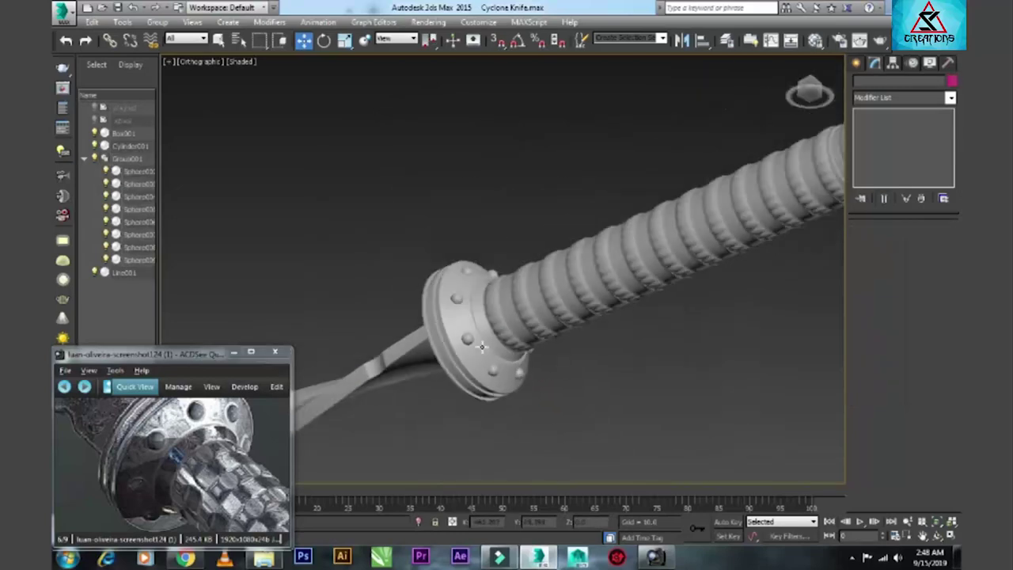
scroll(527, 398, down, 3)
scroll(509, 423, down, 2)
scroll(513, 363, down, 3)
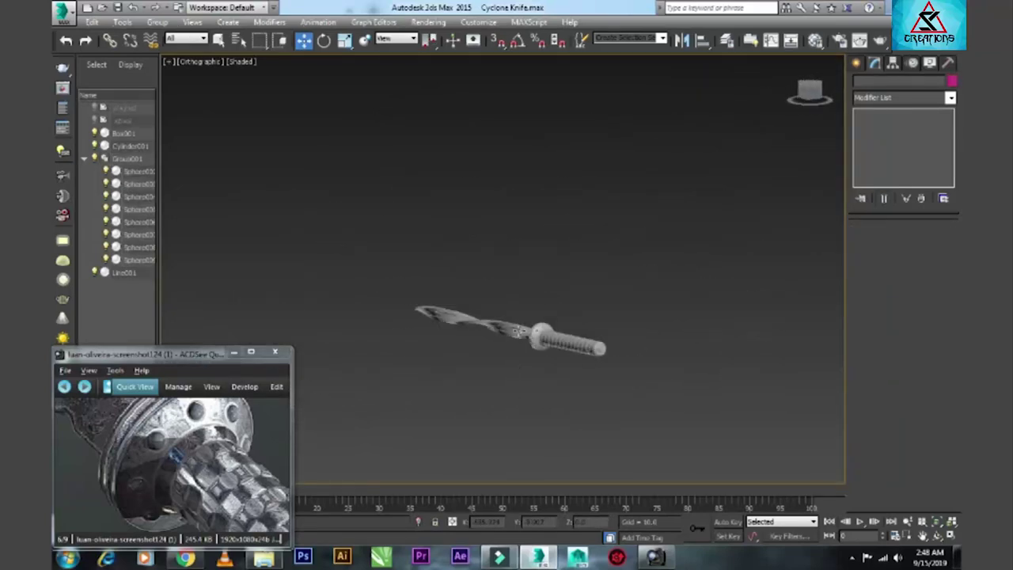
drag(691, 409, 690, 409)
click(157, 21)
click(171, 36)
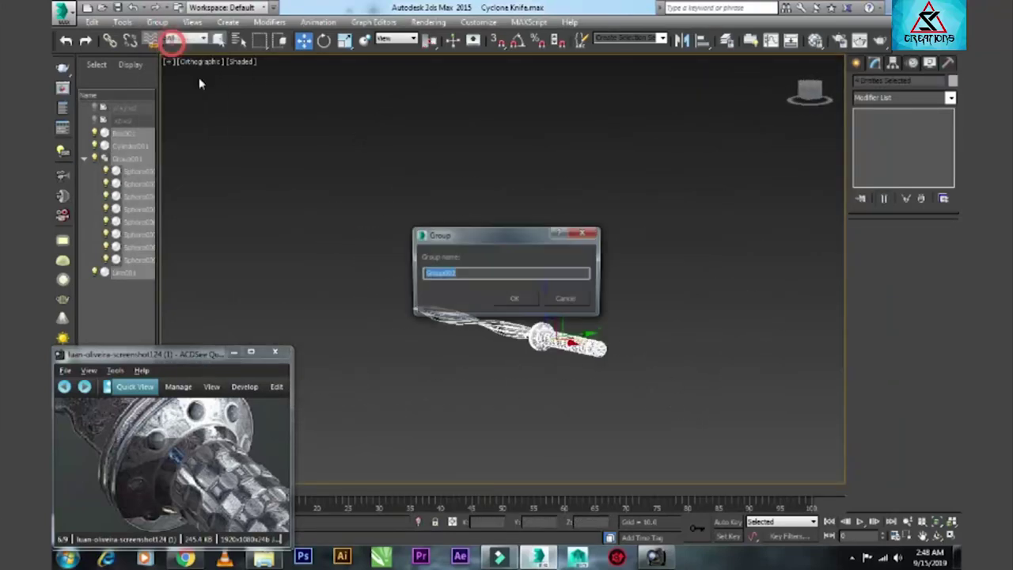
click(522, 299)
- Adjust Group002's pivot alone so the knife lies level in the Front view
click(892, 62)
click(902, 143)
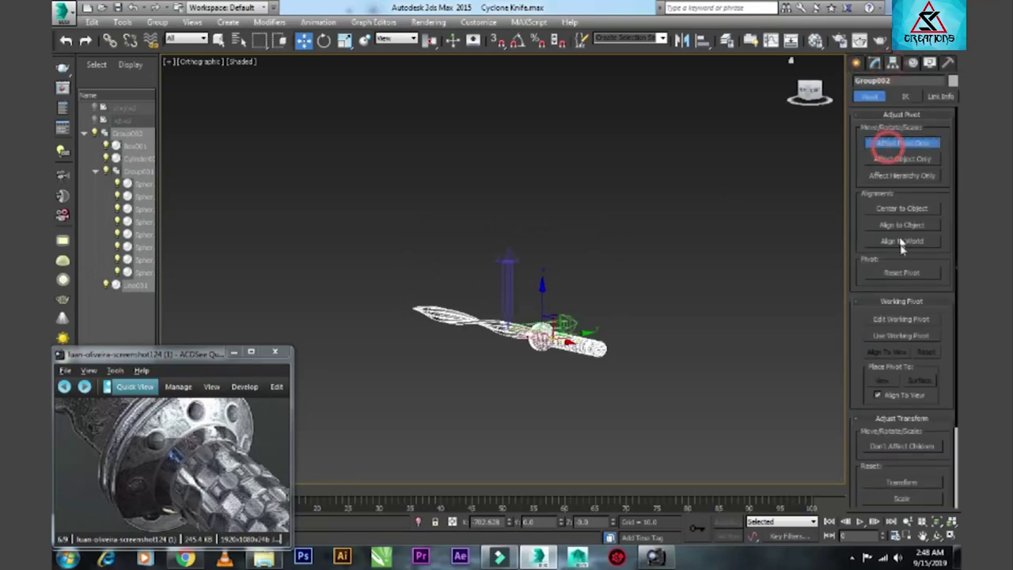
alt+middle_drag(554, 301, 594, 272)
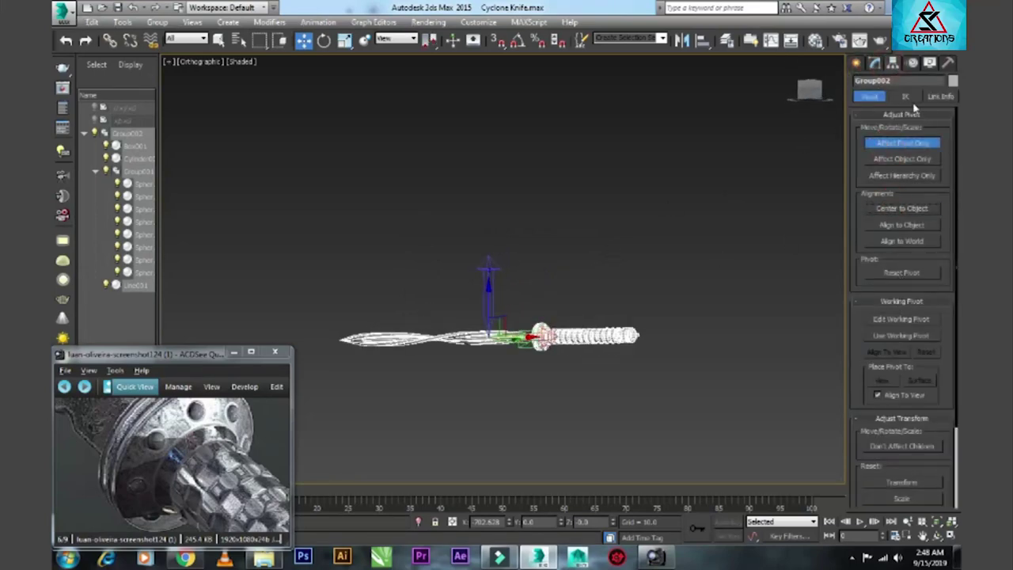
click(858, 63)
key(f)
click(274, 352)
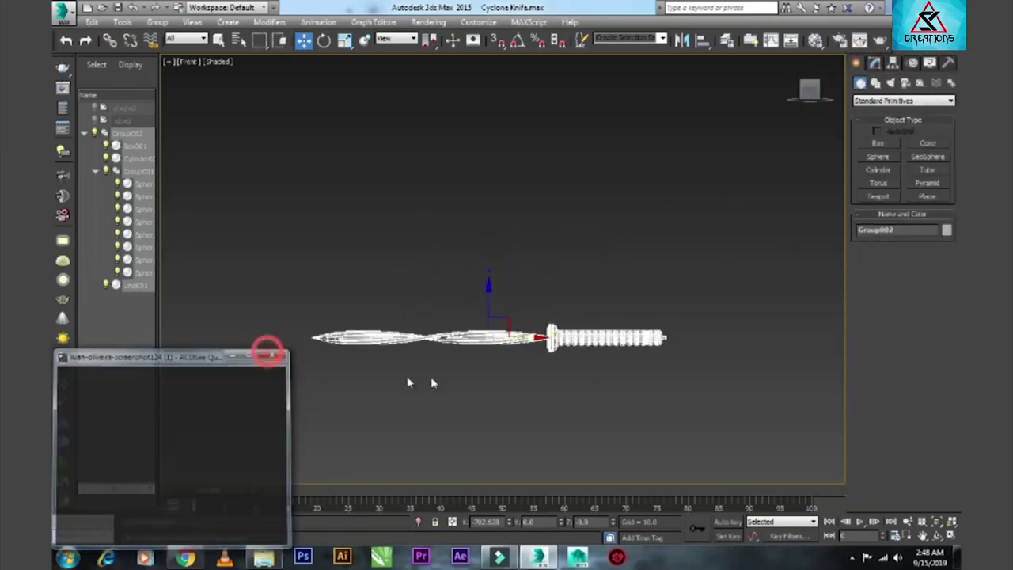
click(508, 381)
key(z)
key(ctrl+a)
mouse_move(599, 296)
alt+middle_down()
mouse_move(641, 343)
mouse_move(635, 324)
alt+middle_up()
click(635, 324)
click(556, 296)
mouse_move(556, 296)
alt+middle_down()
mouse_move(584, 303)
mouse_move(600, 280)
alt+middle_up()
click(583, 319)
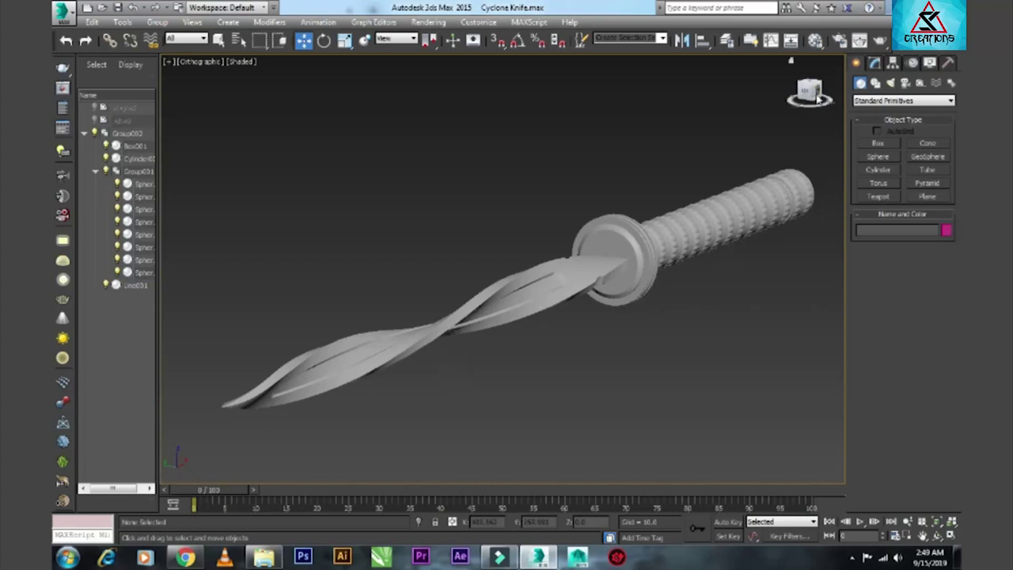
click(808, 91)
scroll(688, 180, up, 3)
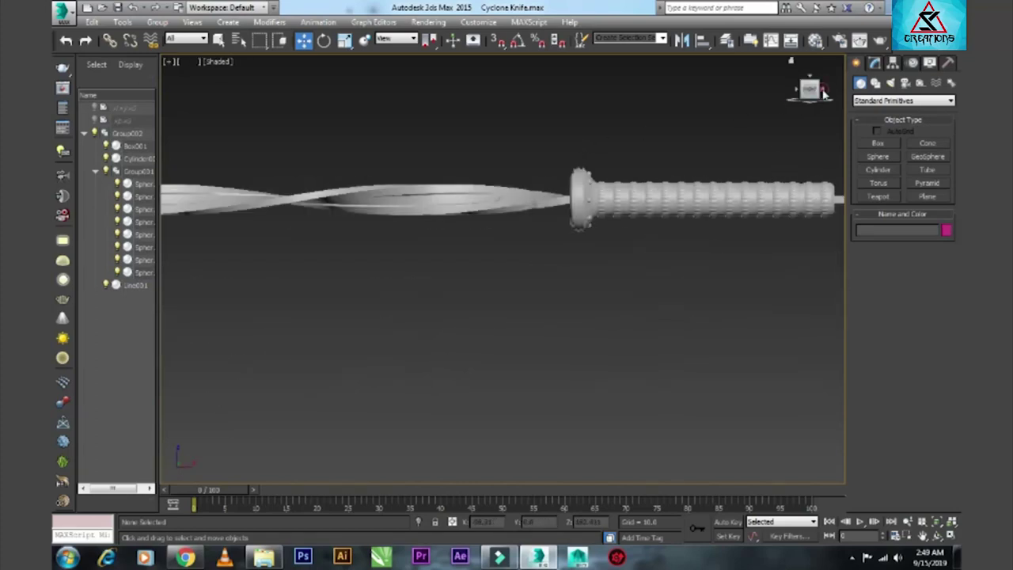
click(823, 93)
scroll(423, 276, down, 3)
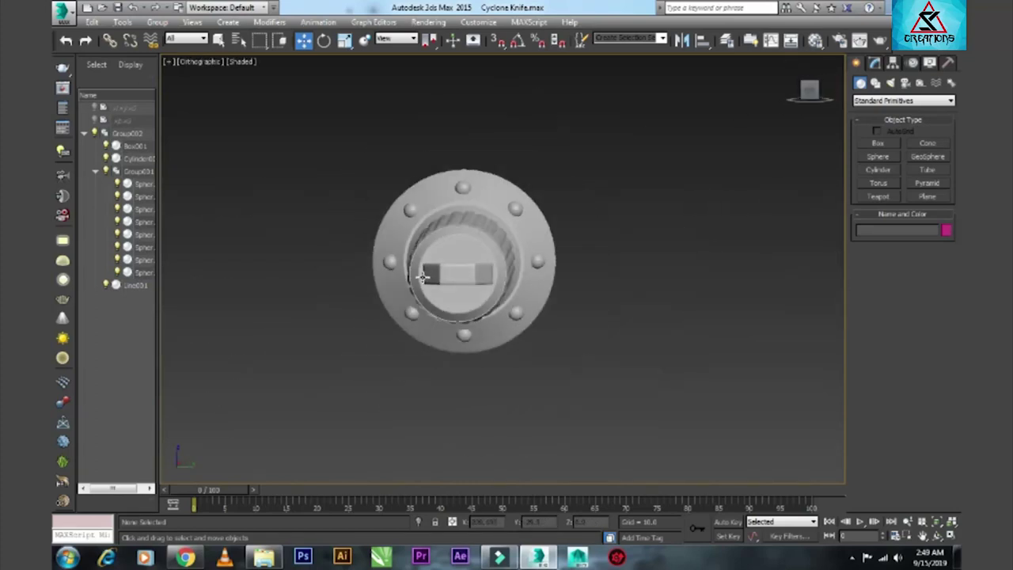
mouse_move(423, 275)
alt+middle_down()
mouse_move(602, 254)
mouse_move(544, 267)
alt+middle_up()
scroll(578, 253, down, 3)
scroll(578, 253, up, 3)
scroll(431, 291, down, 2)
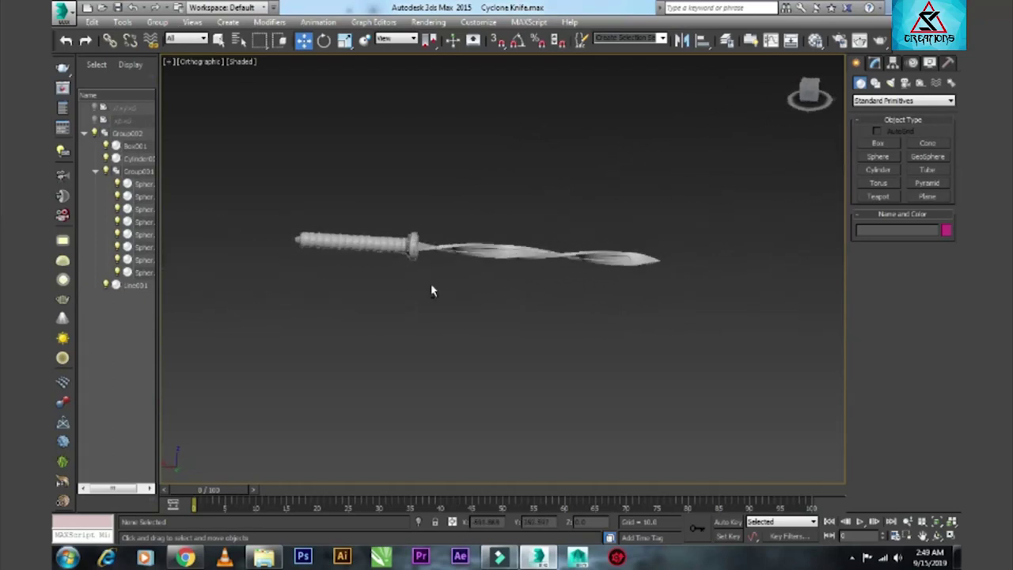
mouse_move(431, 291)
alt+middle_down()
mouse_move(244, 278)
mouse_move(224, 267)
mouse_move(348, 269)
alt+middle_up()
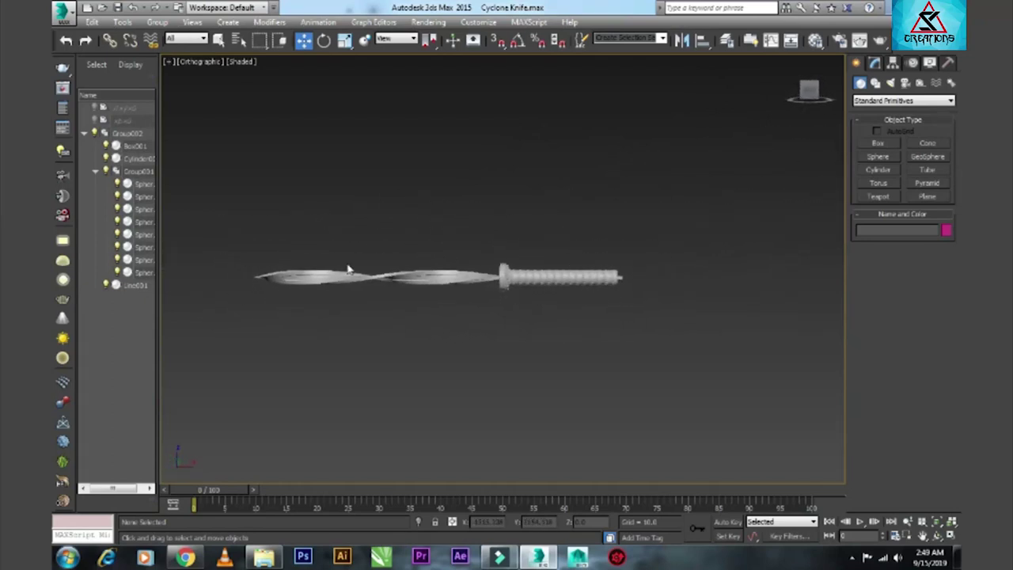
scroll(396, 284, up, 3)
alt+middle_drag(448, 298, 452, 305)
scroll(457, 308, down, 2)
scroll(475, 305, up, 3)
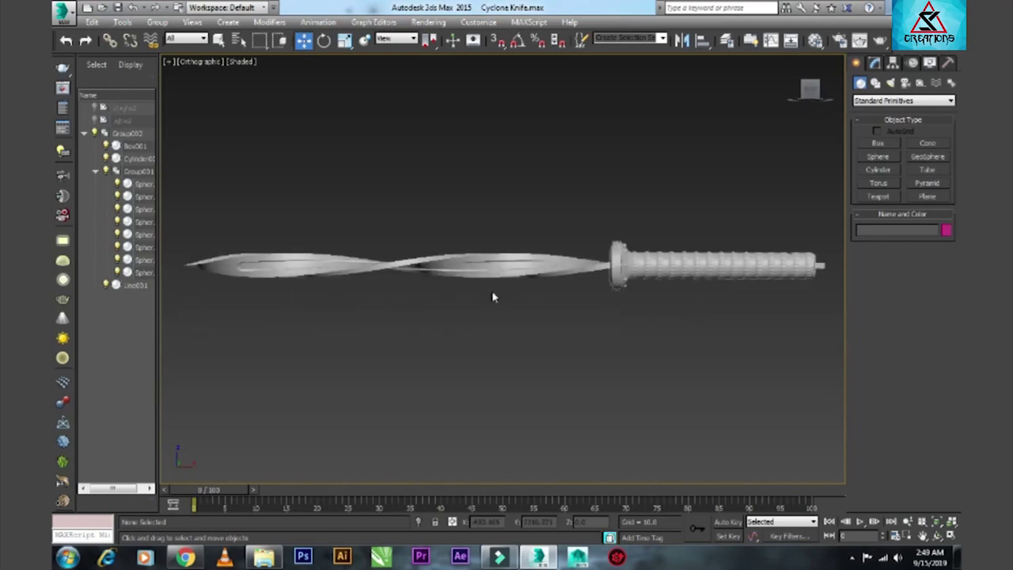